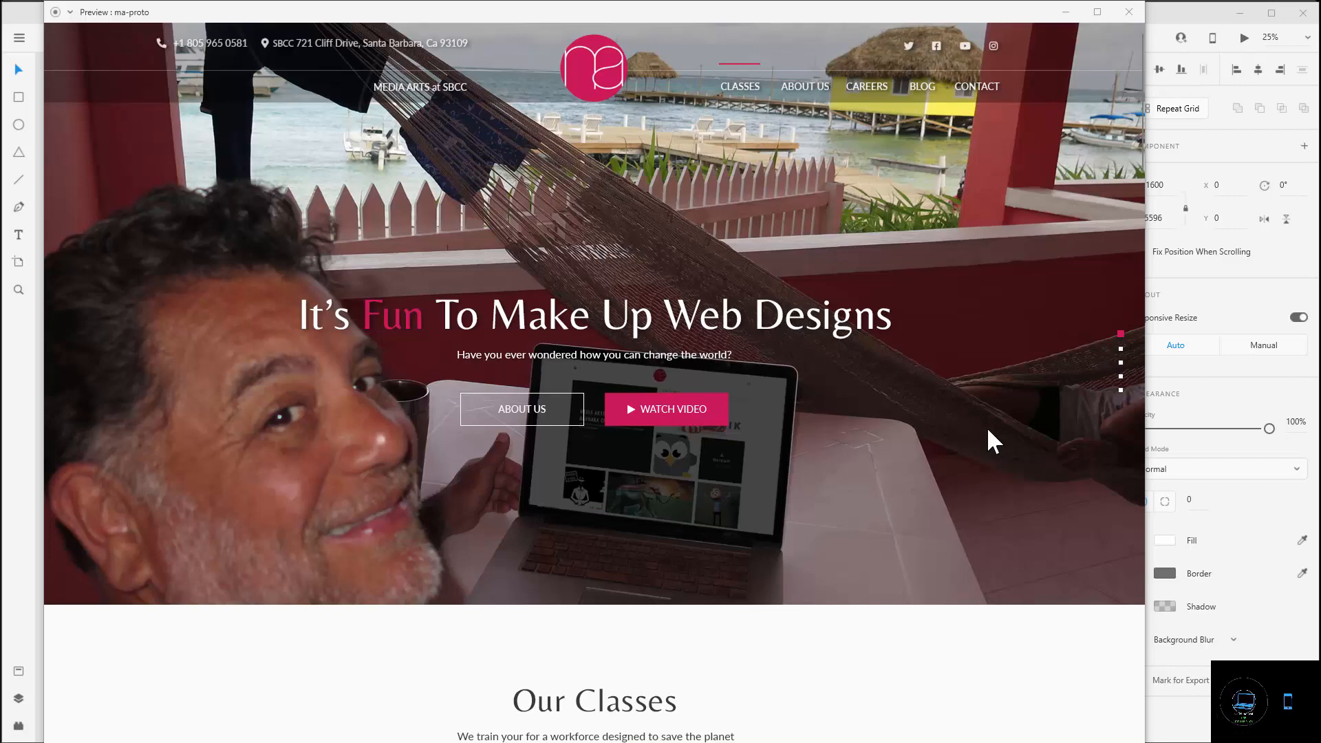
- Look through the ma-proto preview from the hero image down to the Contact section and footer, and return to the hero
scroll(968, 375, down, 15)
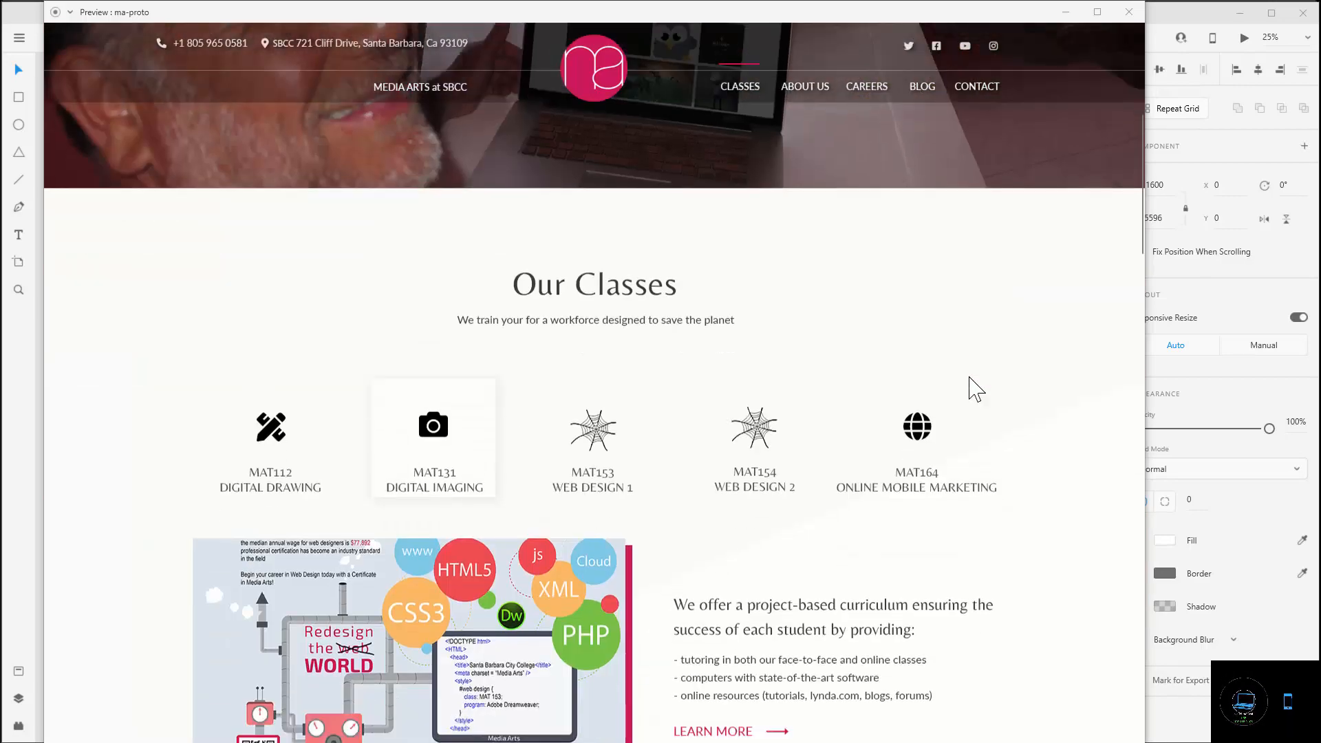
scroll(968, 375, down, 12)
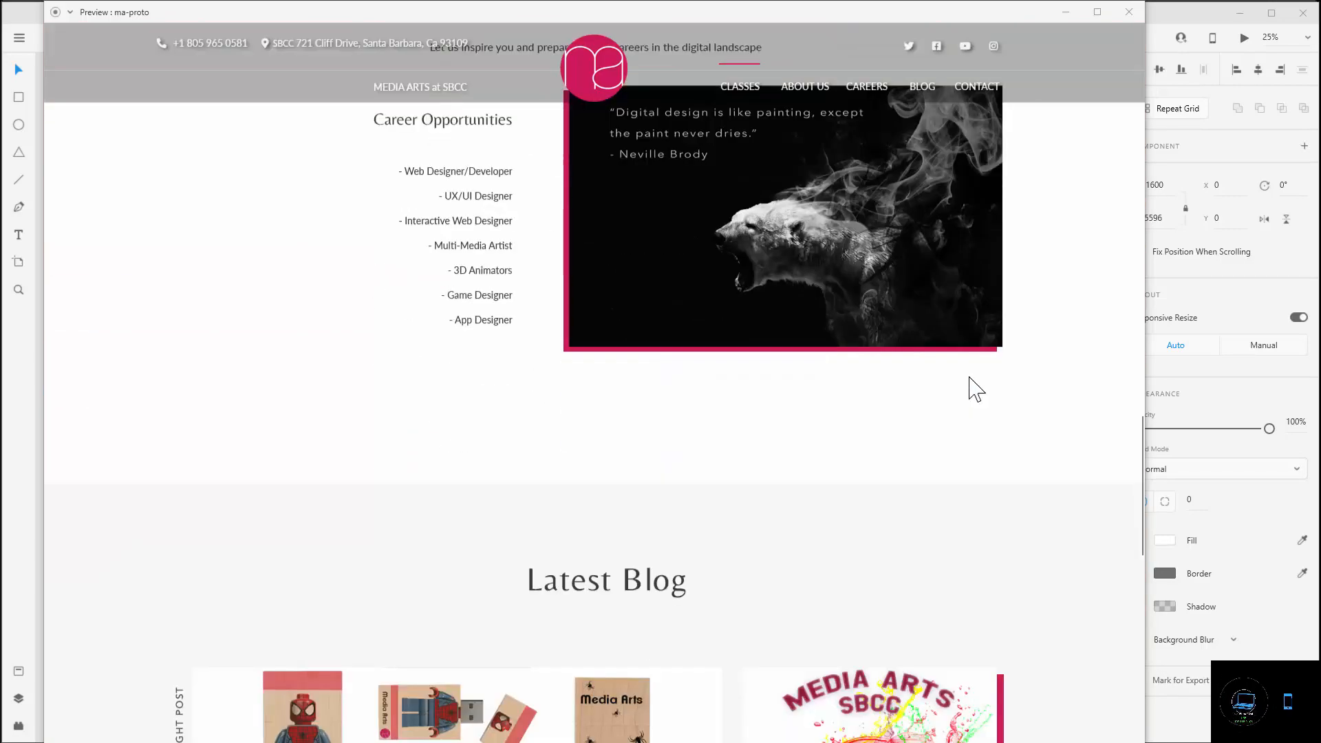
scroll(976, 389, down, 5)
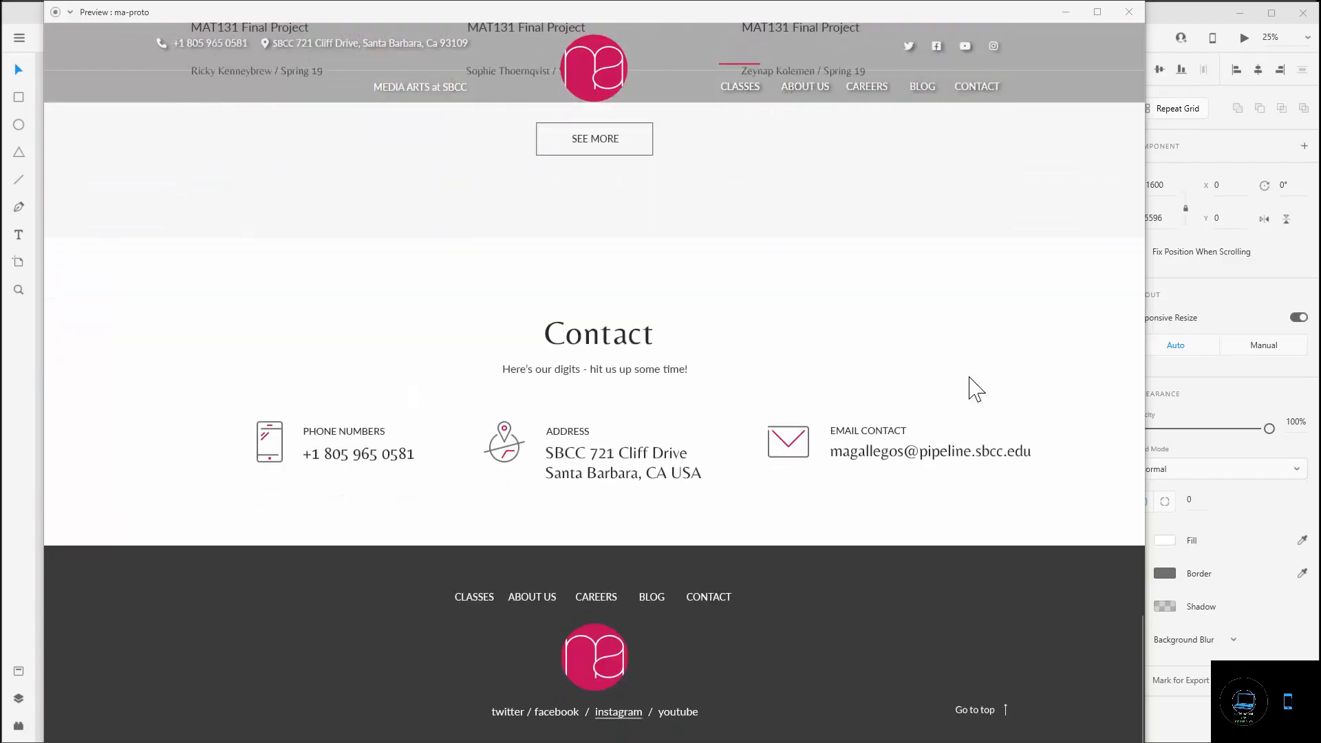
scroll(976, 390, up, 12)
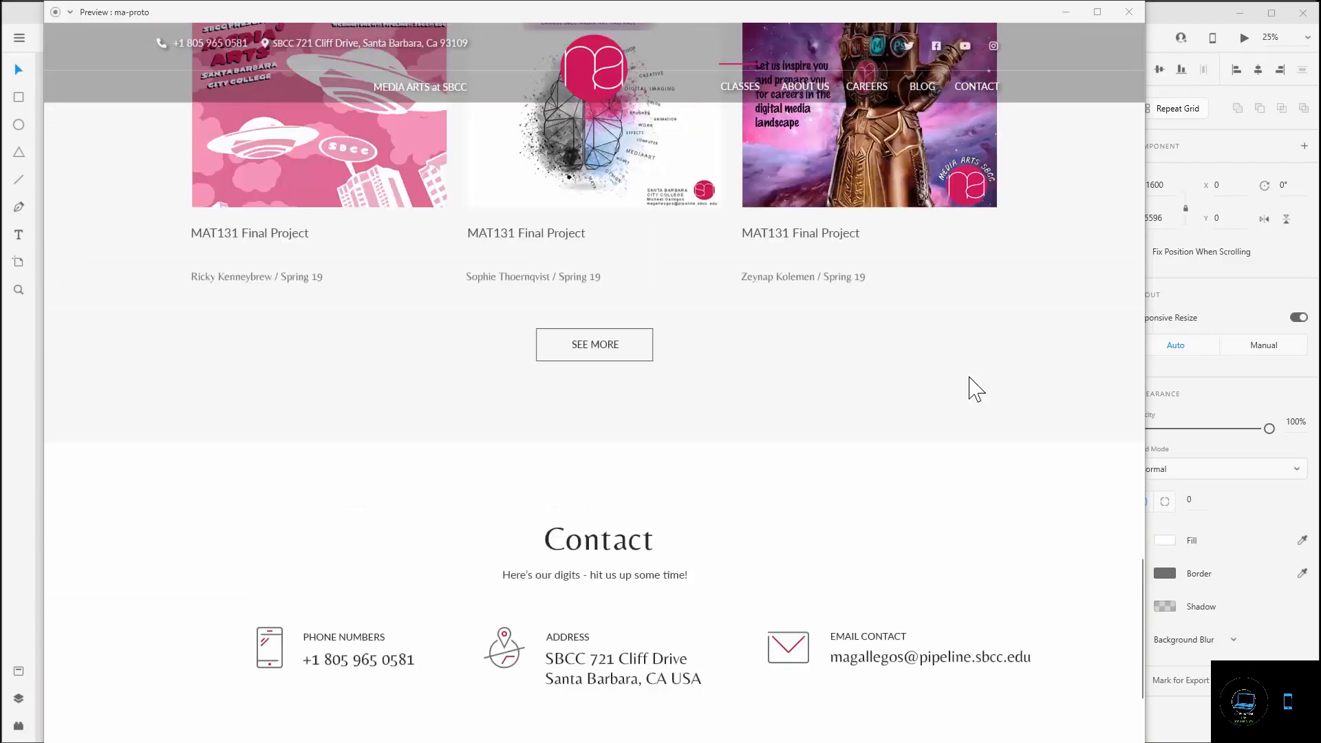
scroll(972, 377, up, 8)
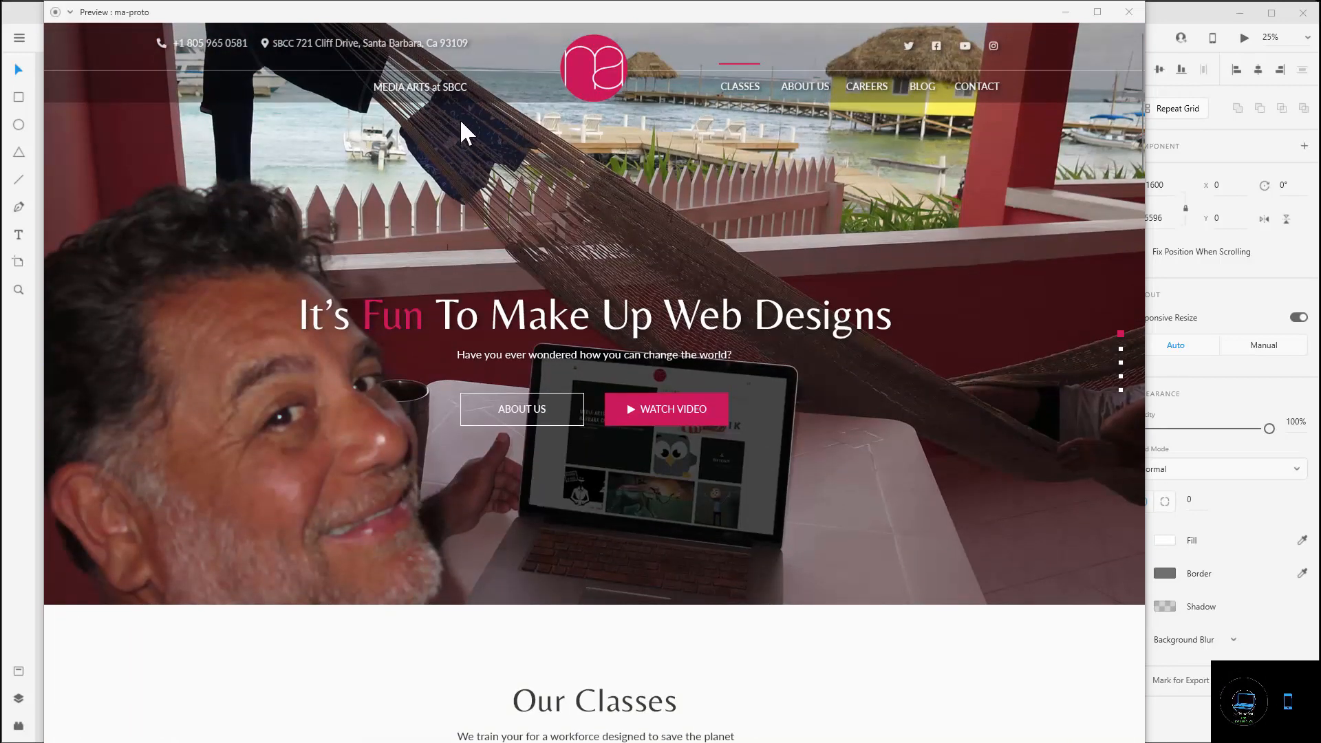
- Test the header's Classes, About Us, Careers, Blog and Contact links in sequence, and return to the start with the footer's Go to top link
click(749, 92)
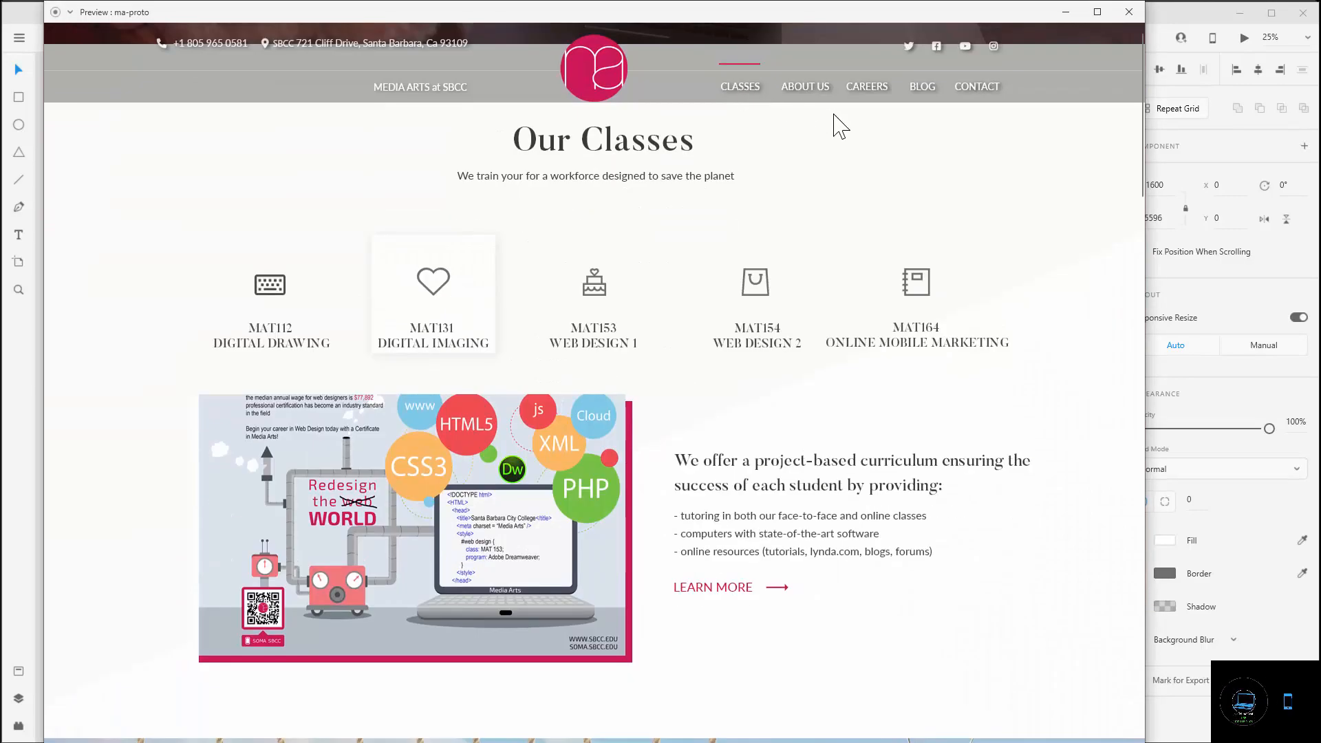
click(808, 94)
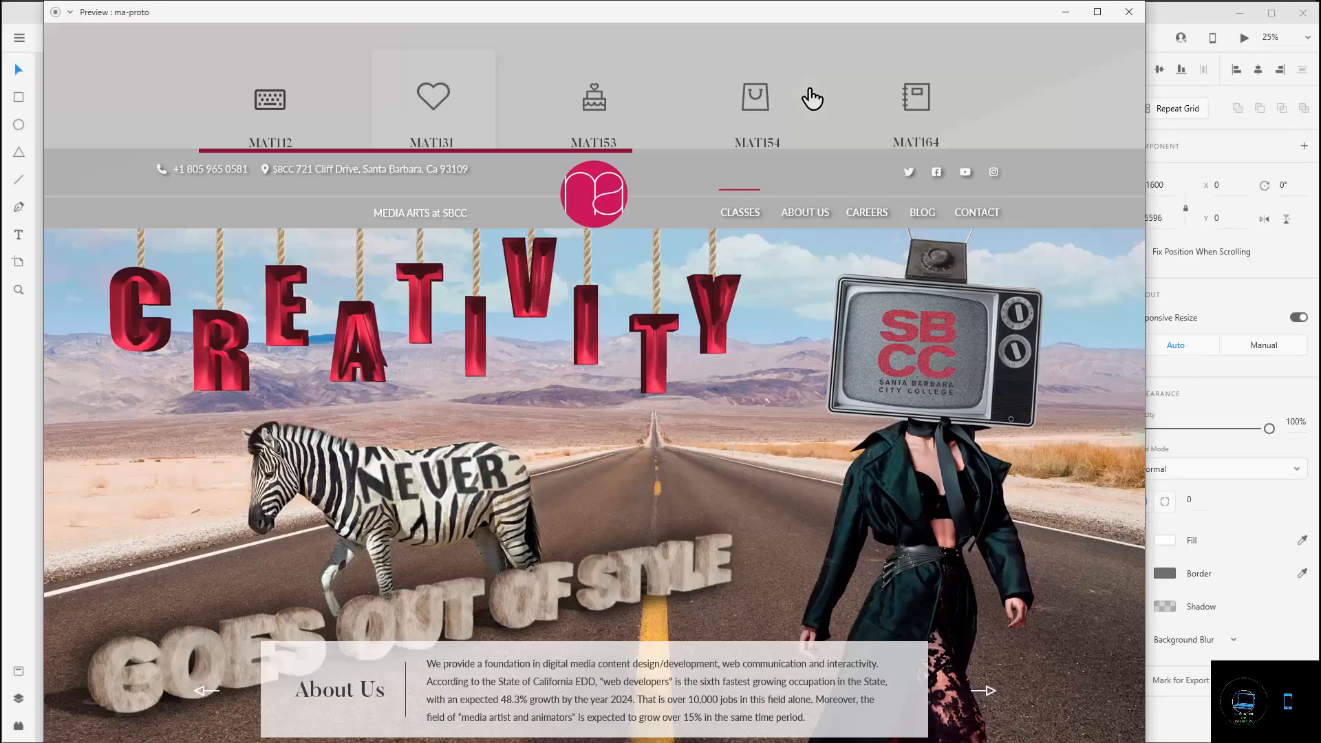
click(864, 90)
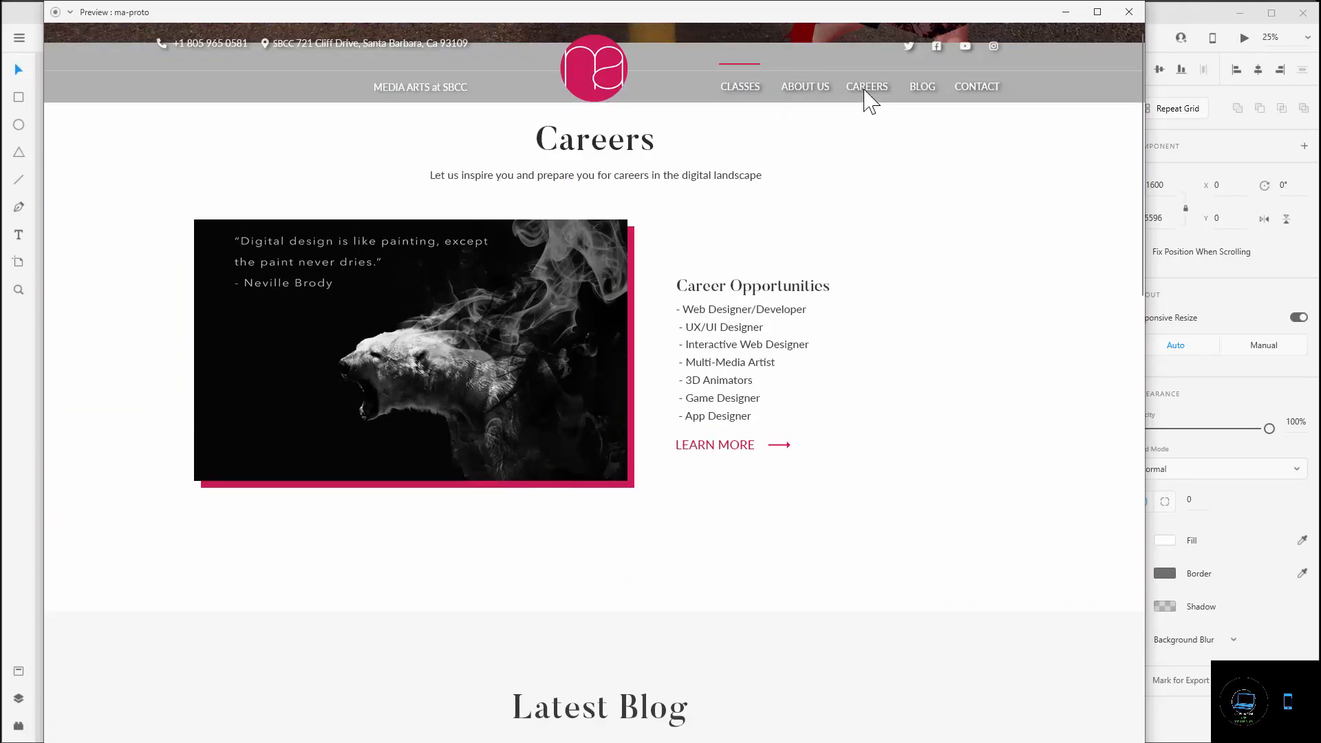
click(927, 95)
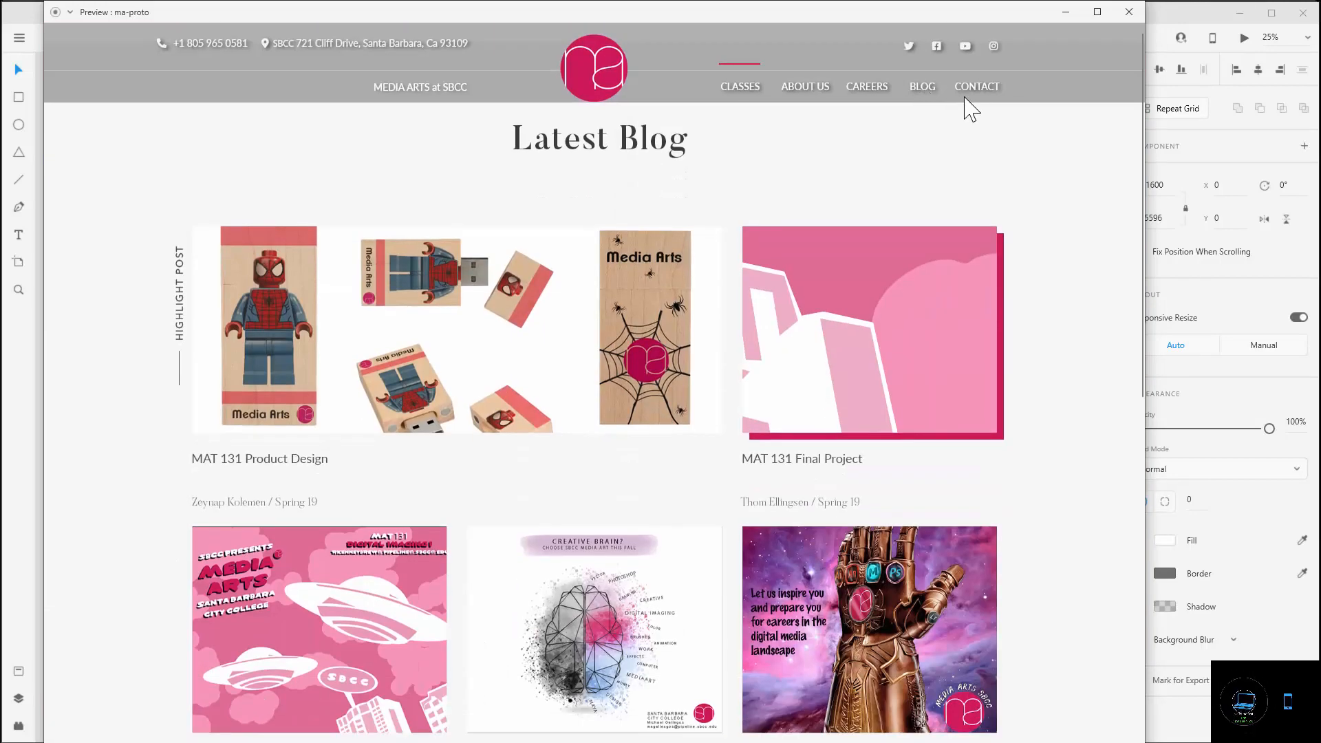
click(973, 96)
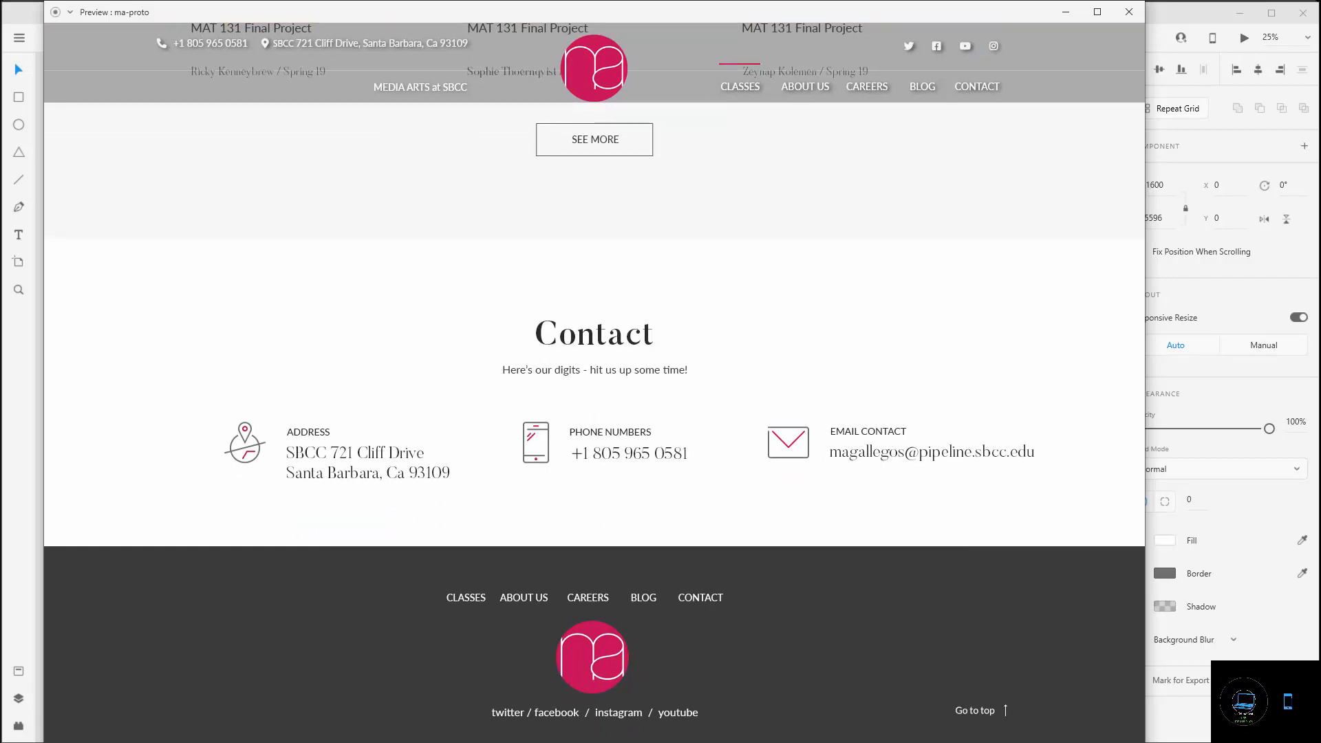
click(991, 720)
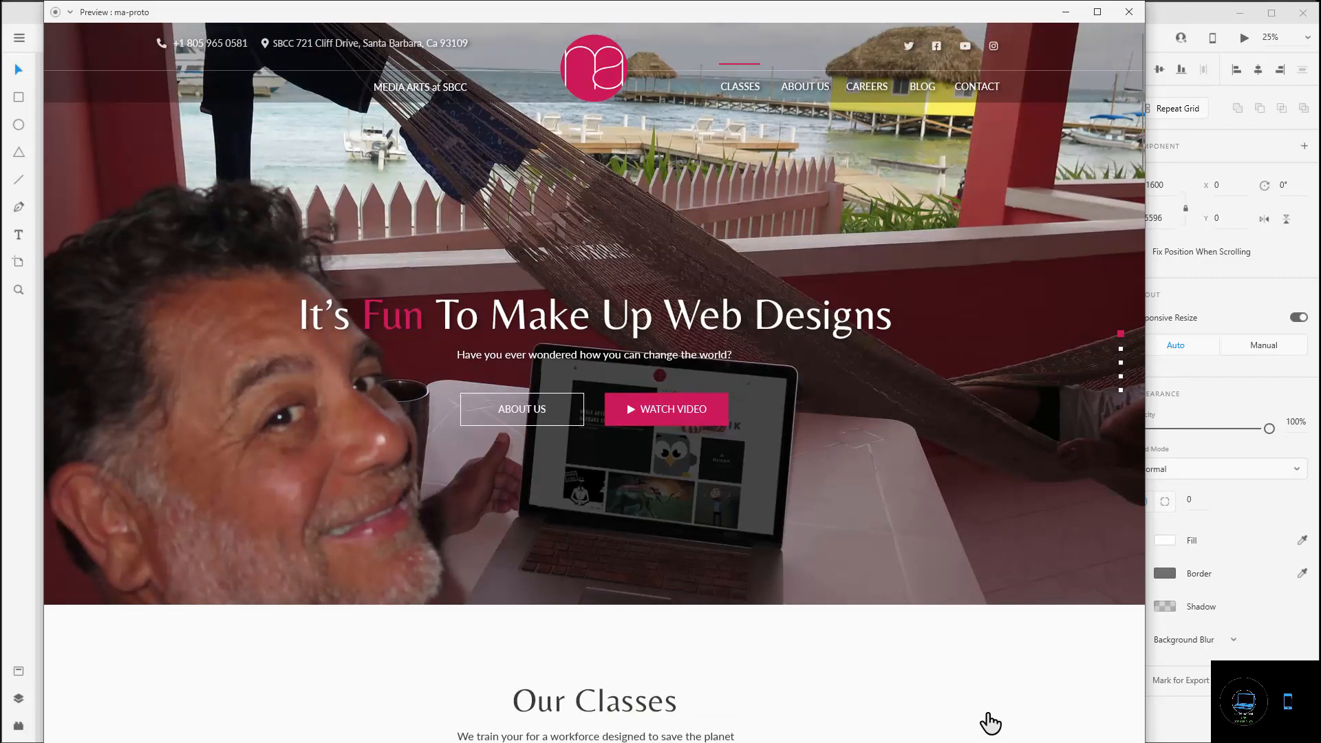
- Test the hero's About Us button, view the sections below down to the footer, and return with Go to top
click(529, 419)
scroll(783, 499, down, 10)
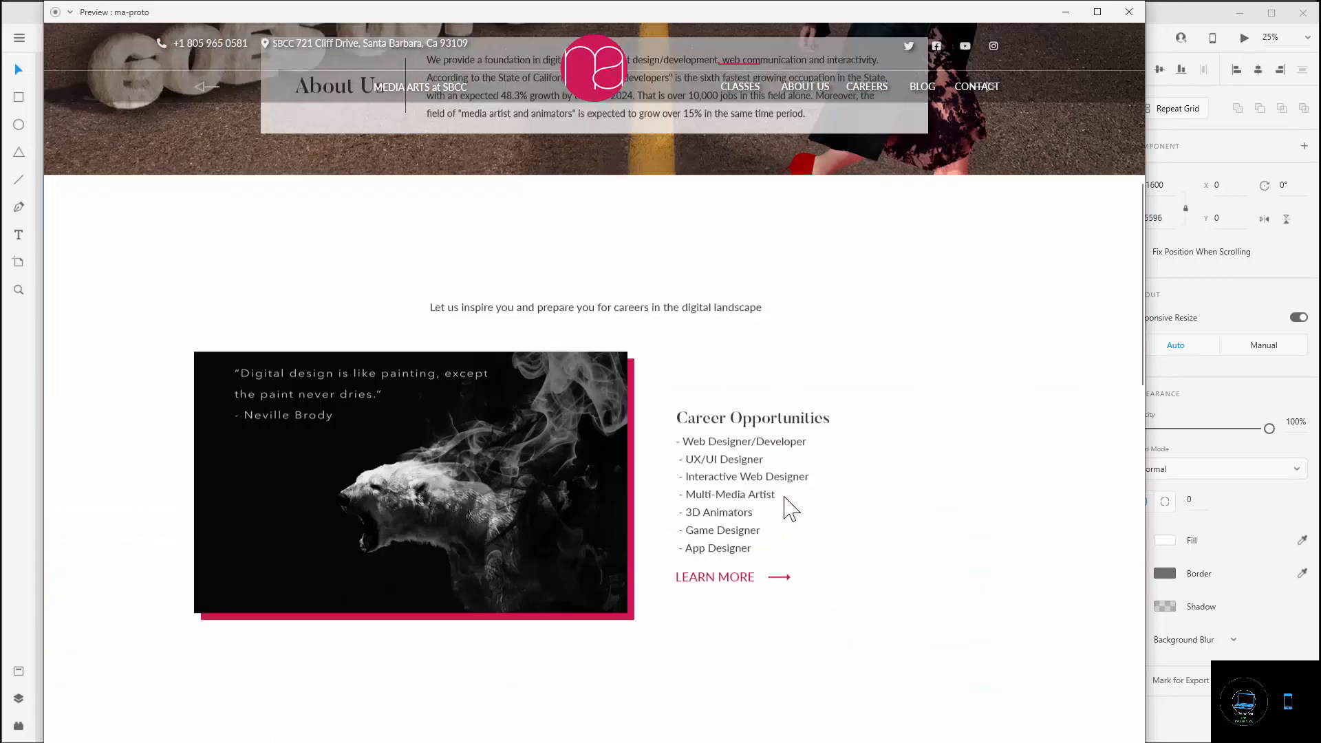
scroll(782, 494, down, 5)
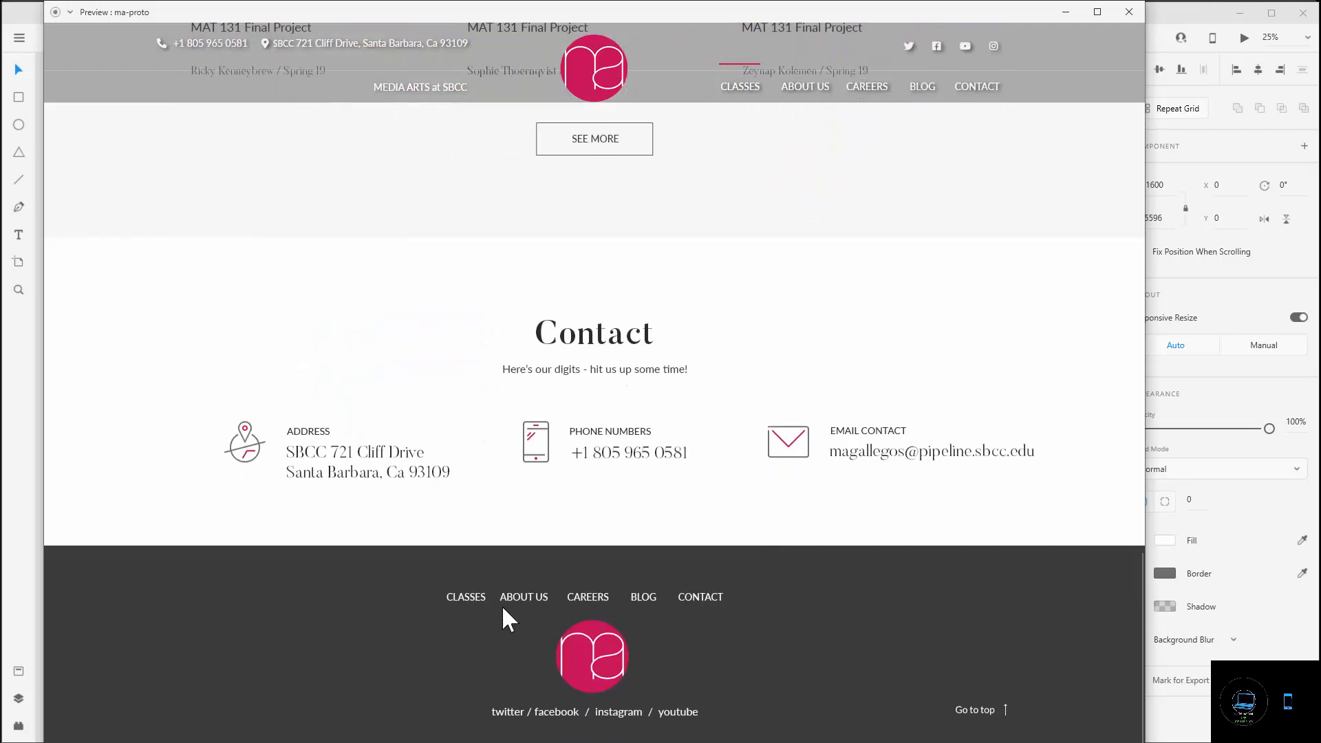
click(994, 710)
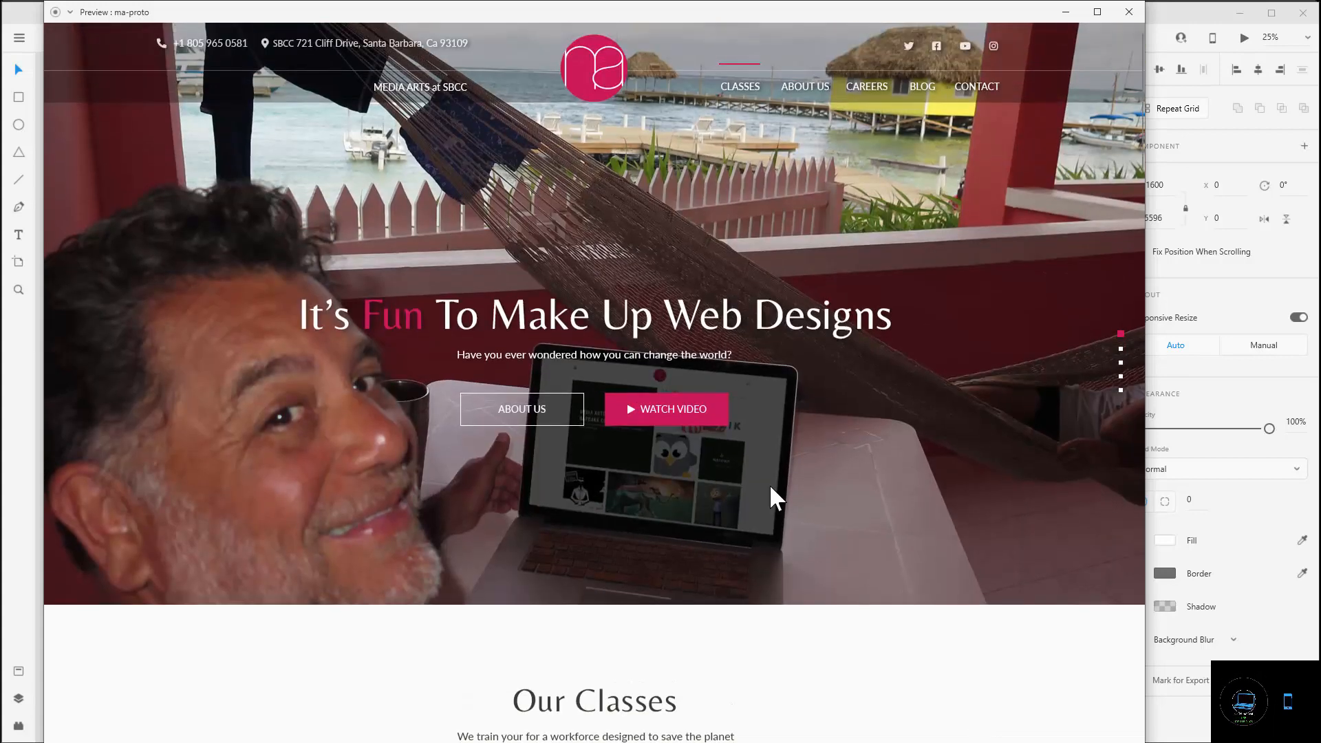
- Test the header Contact, footer Blog and header Careers links, and return to the hero through the header logo
click(977, 89)
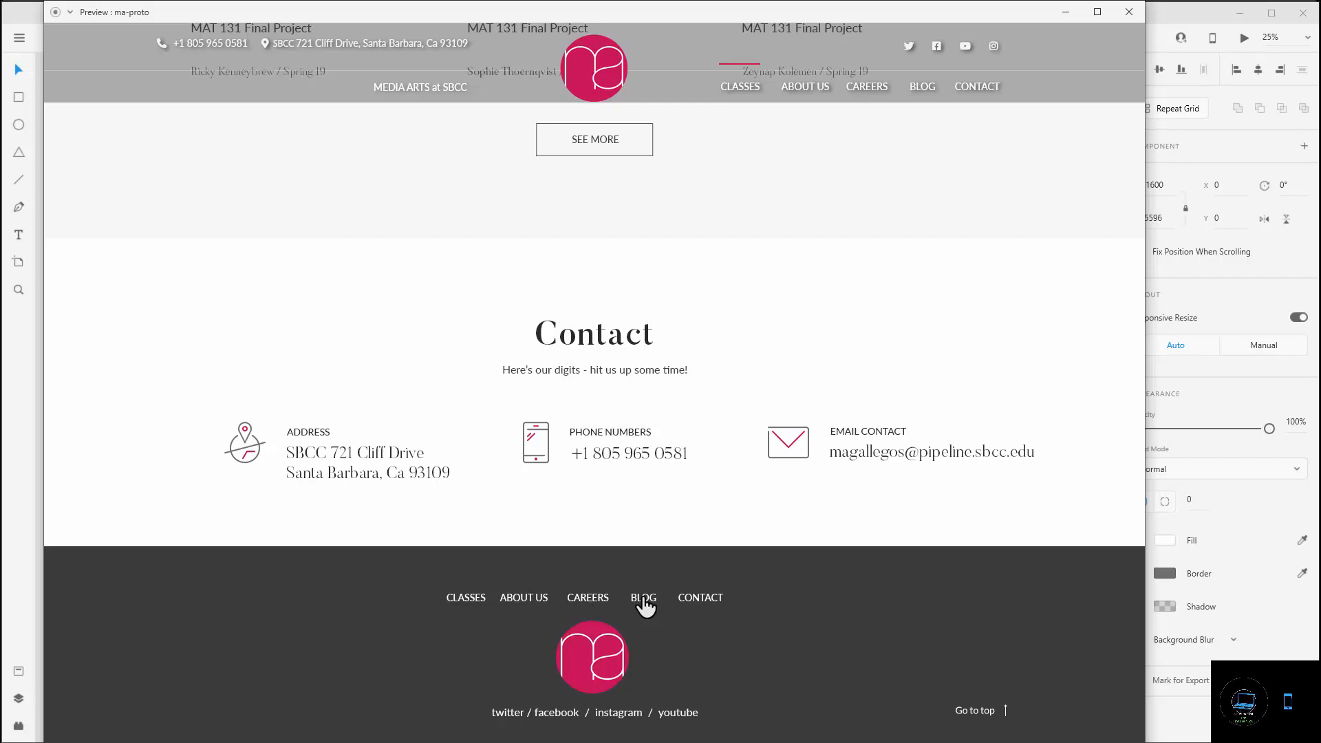
click(643, 599)
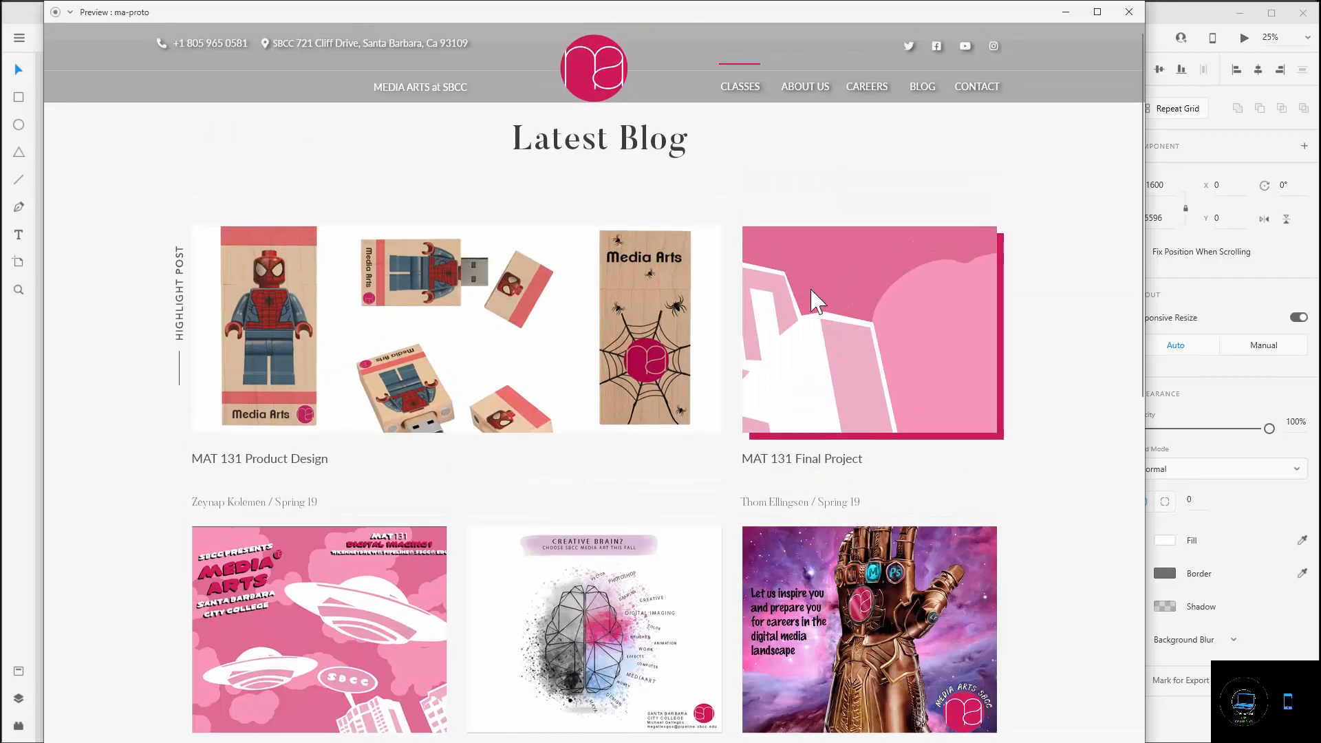
click(982, 87)
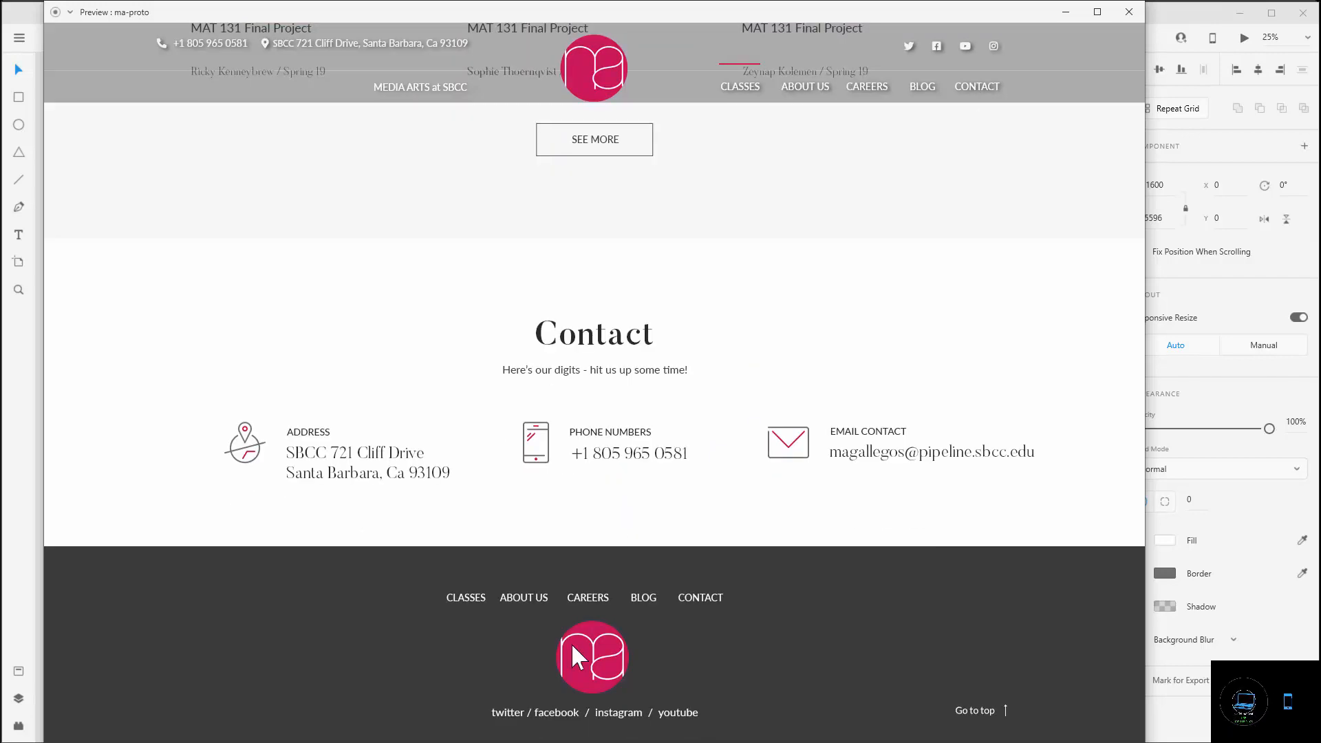
click(868, 88)
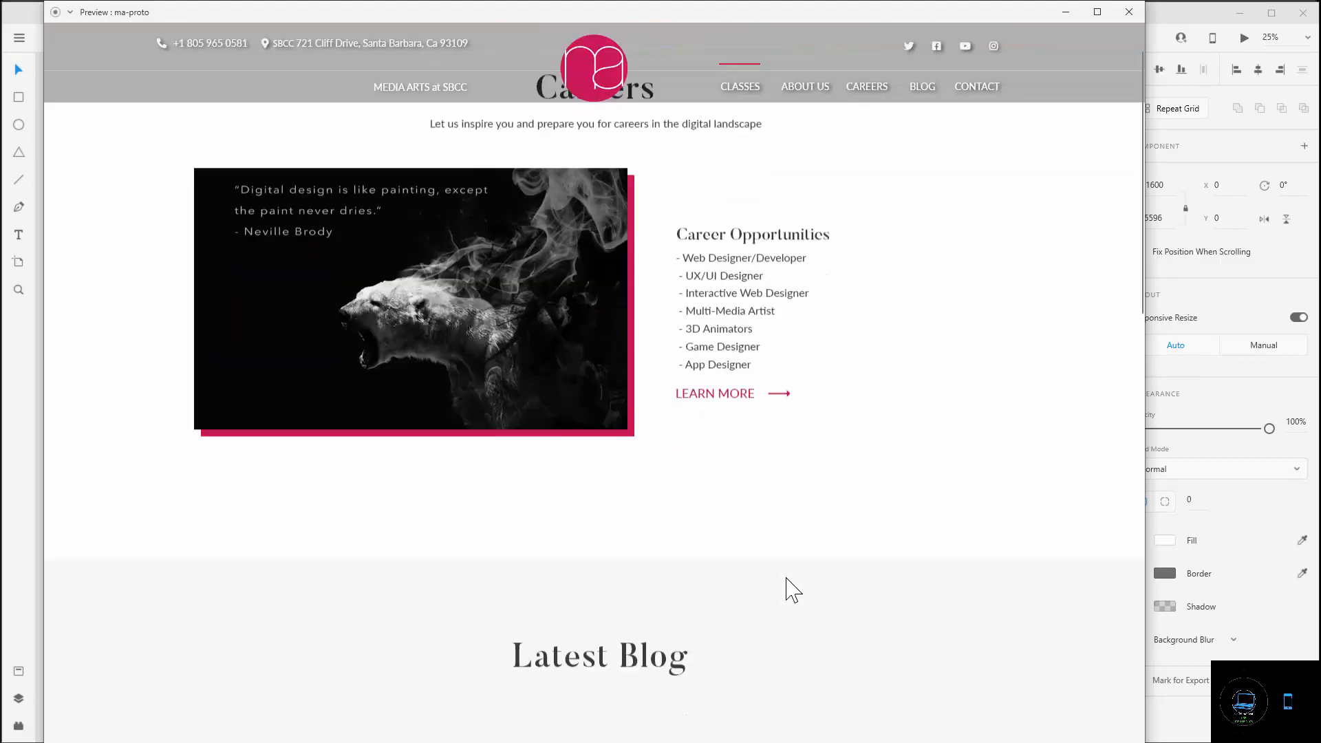
scroll(791, 590, down, 10)
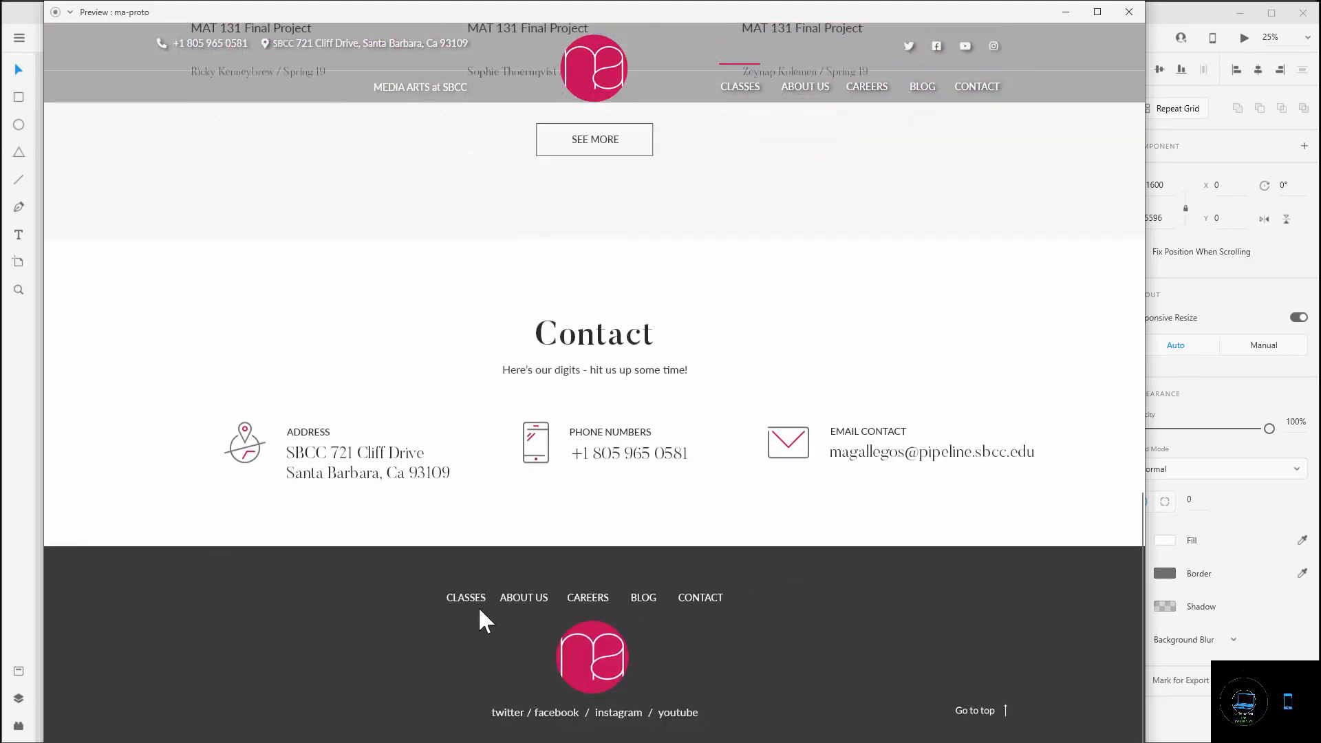
scroll(610, 551, up, 10)
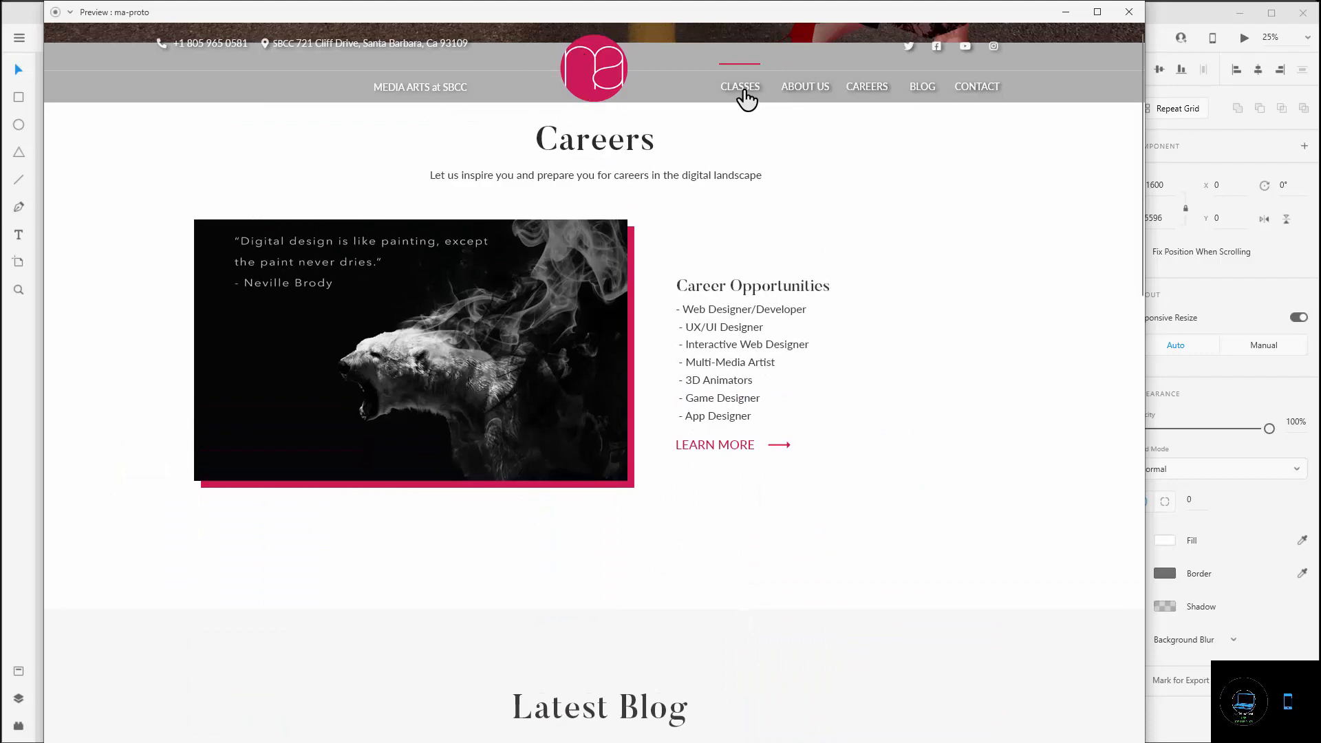
click(597, 70)
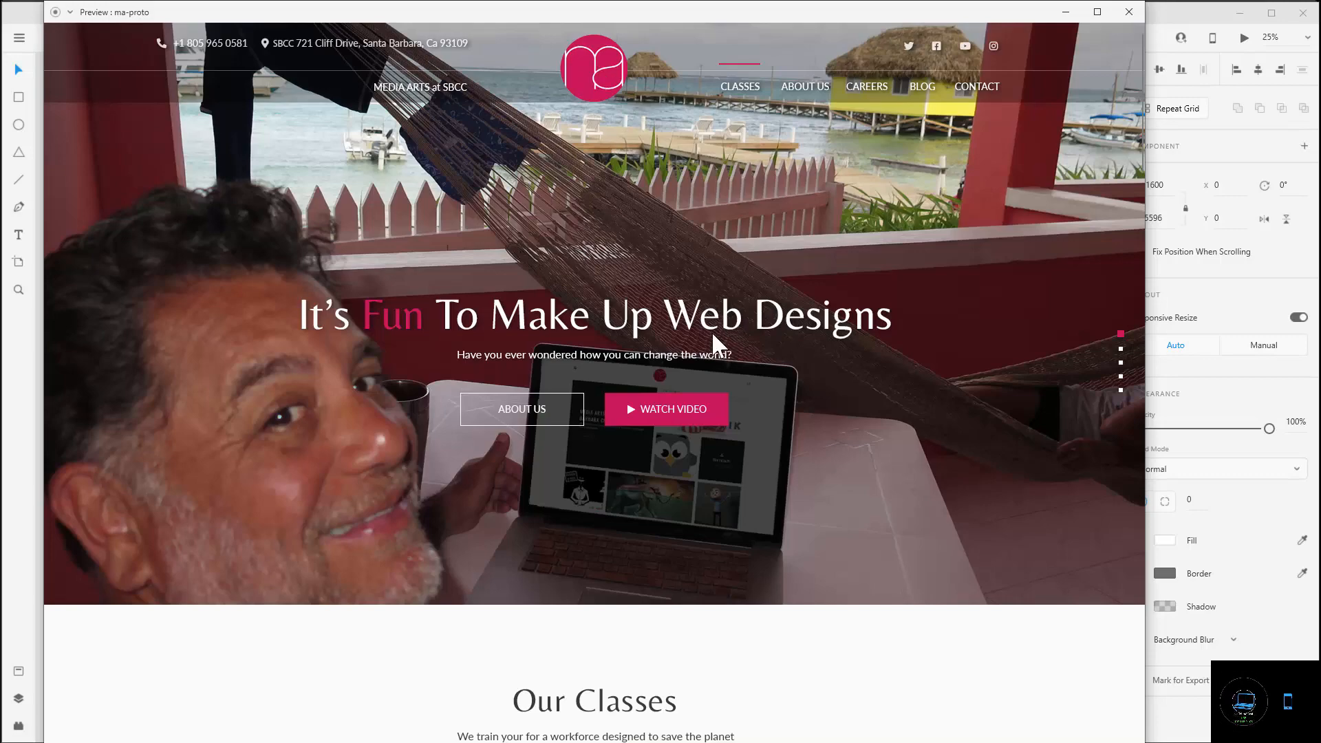
- Review the home page's Our Classes, Careers, Latest Blog and Contact sections, and go back to the hero
scroll(790, 309, down, 5)
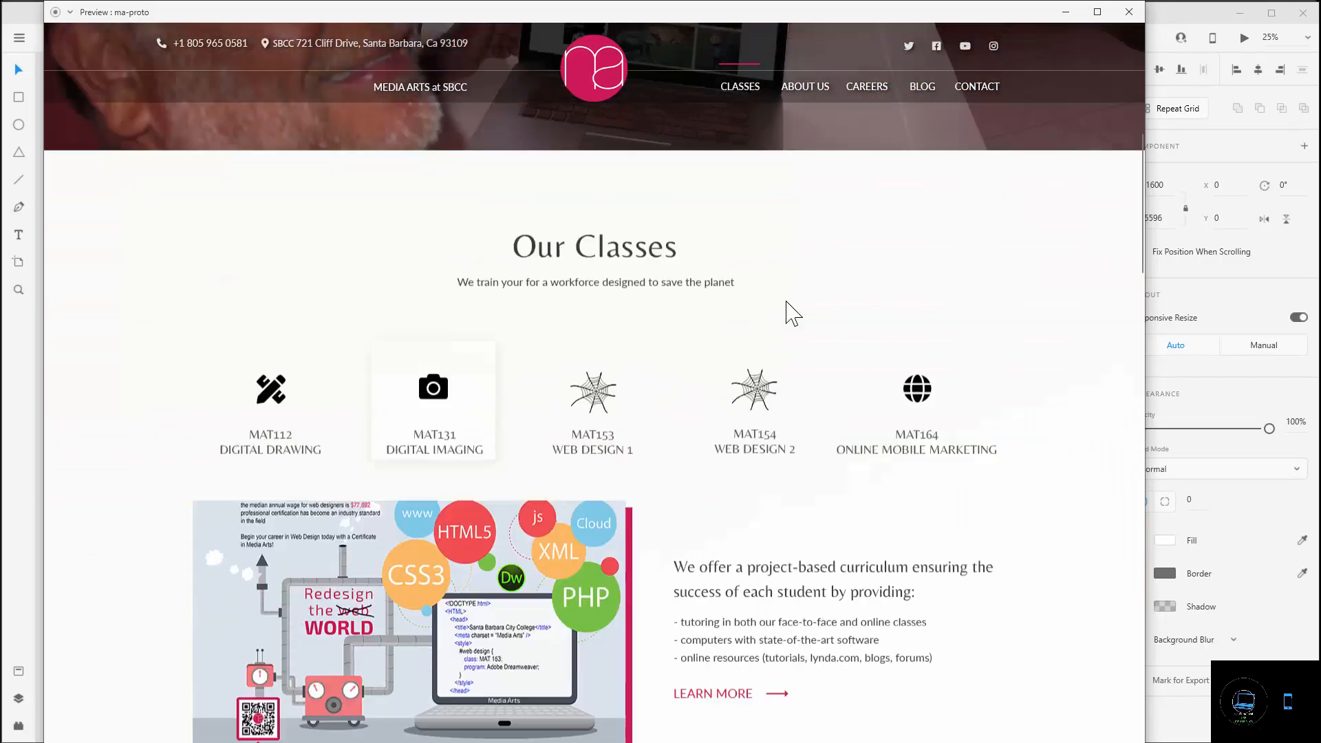
scroll(791, 314, down, 10)
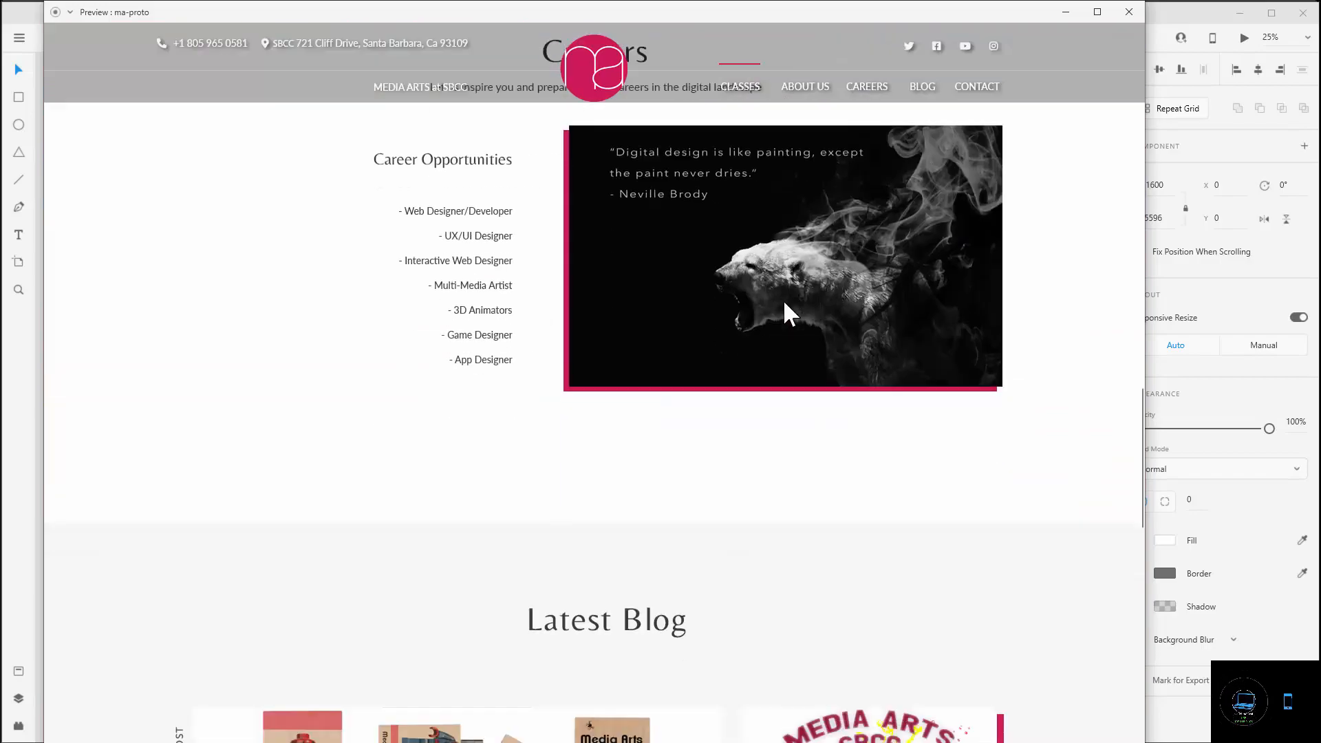
scroll(790, 313, down, 10)
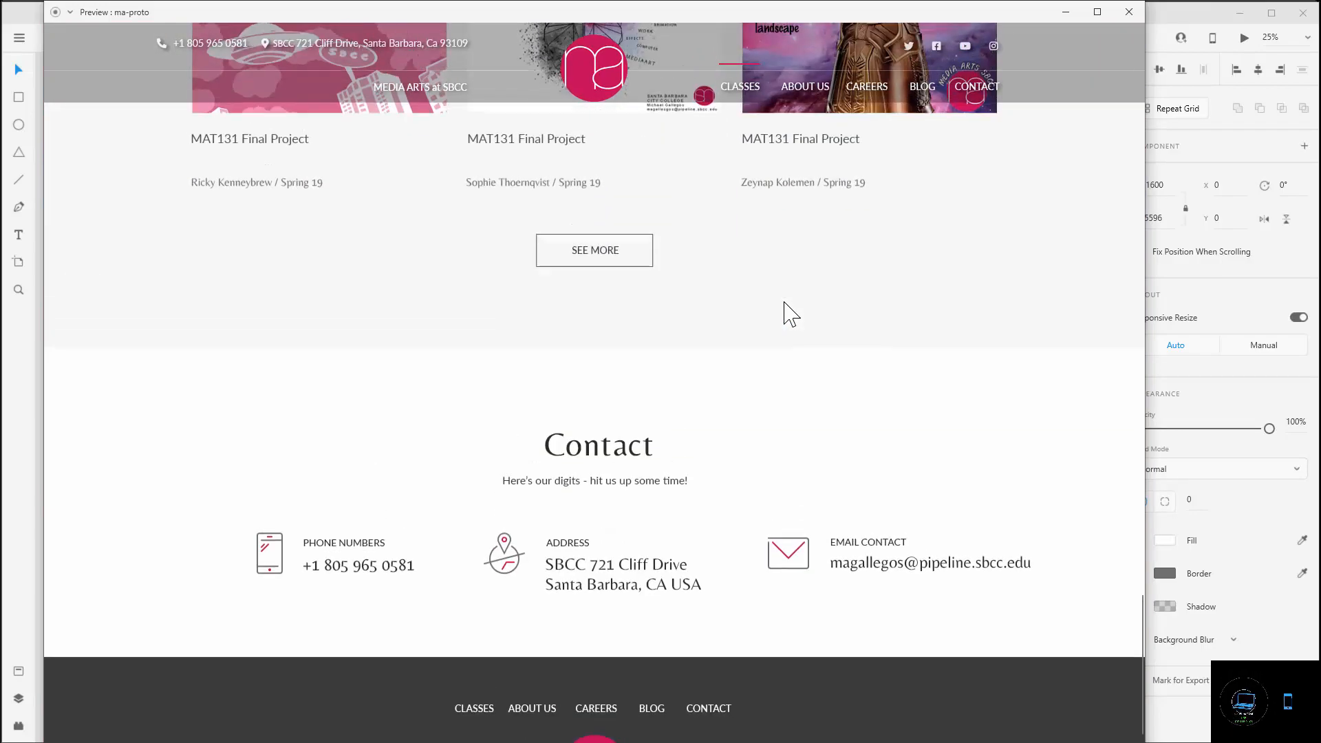
scroll(790, 313, up, 20)
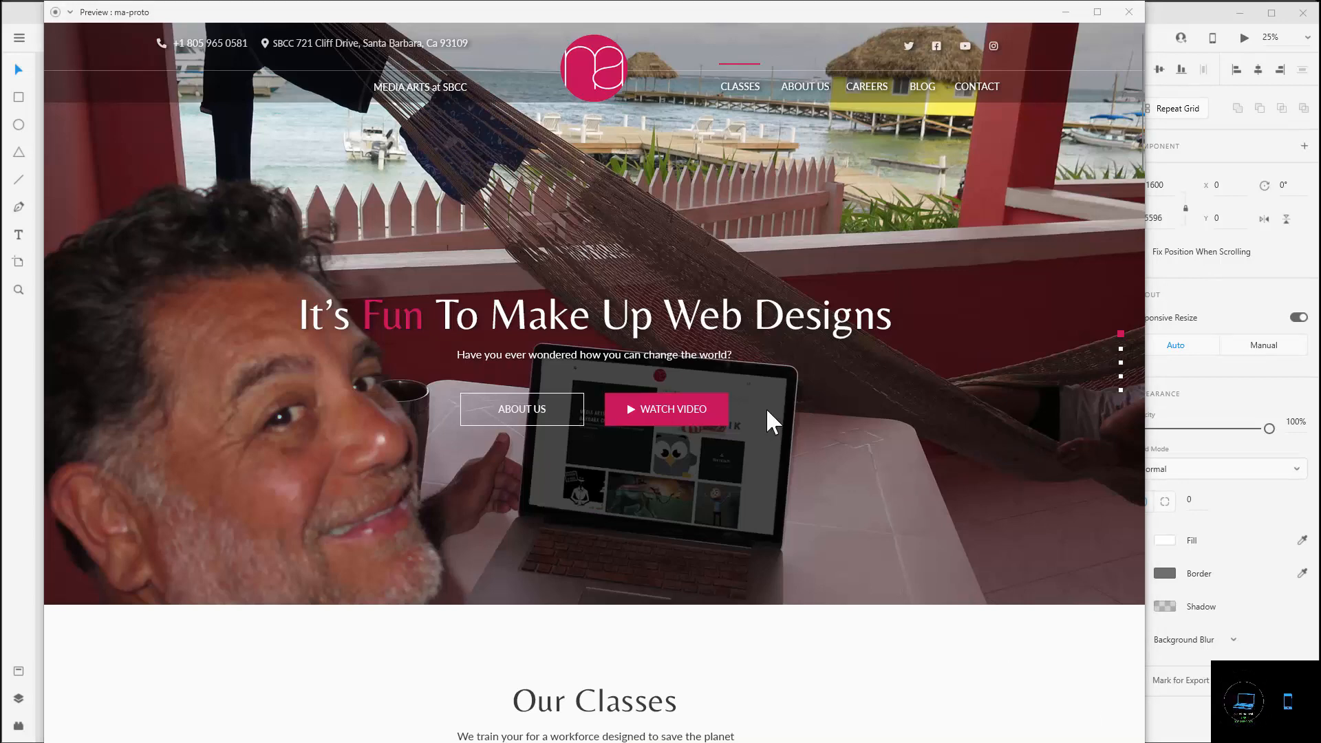
- Examine how the fixed header and its logo, contact details and navigation sit over the moving hero image
scroll(722, 64, down, 5)
scroll(722, 65, up, 4)
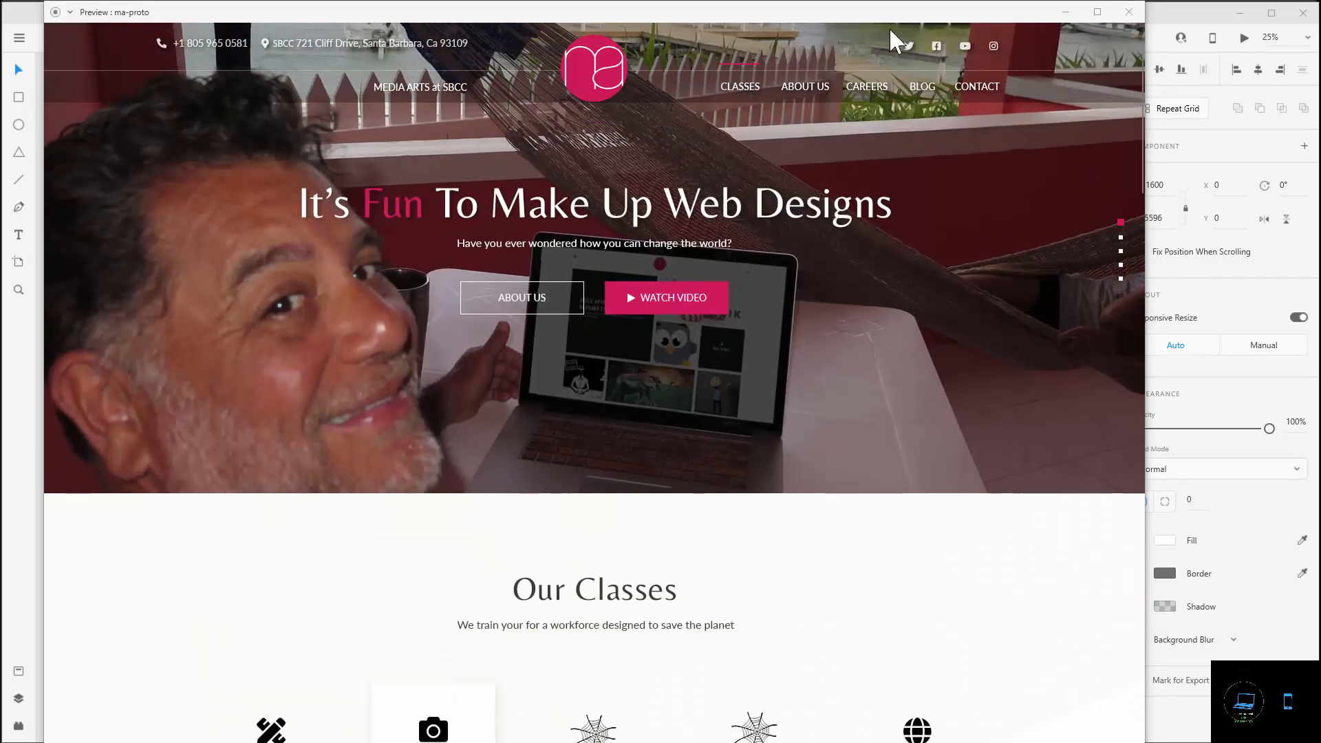
scroll(836, 68, up, 1)
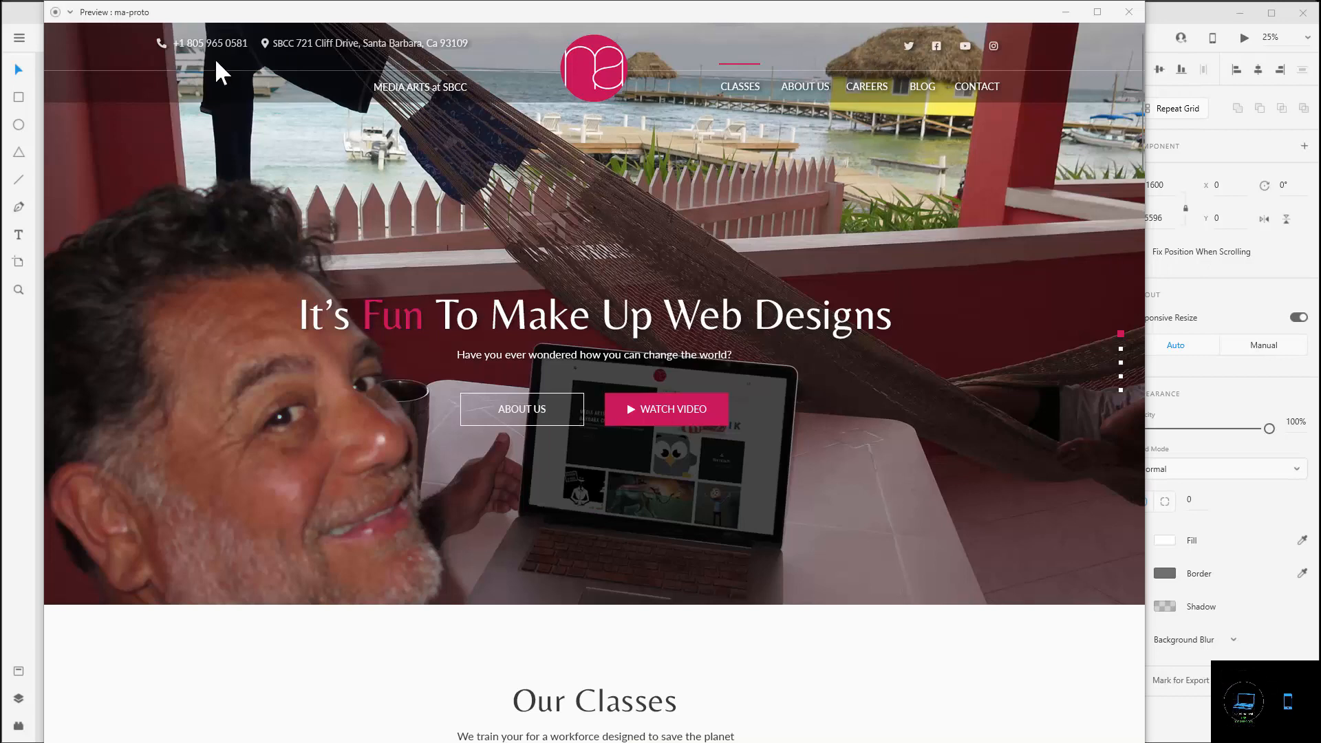
scroll(1049, 191, down, 3)
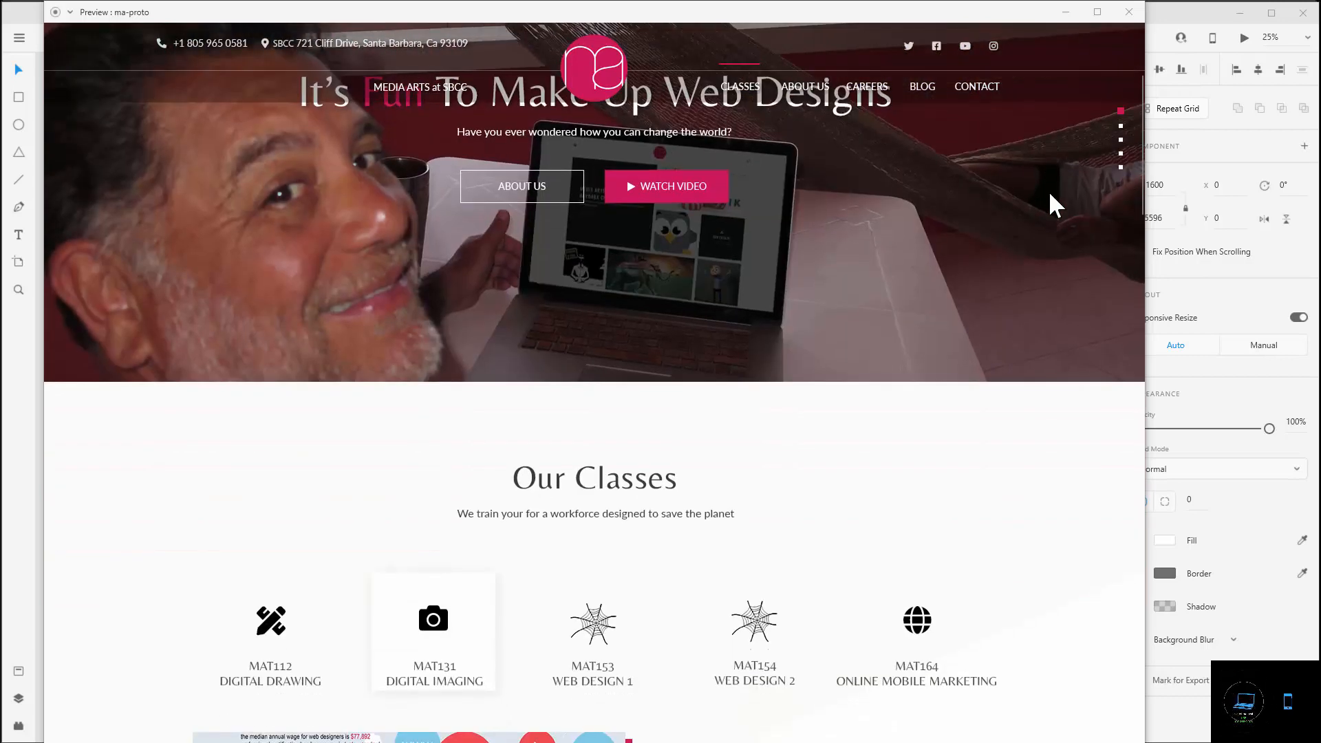
scroll(1048, 191, up, 3)
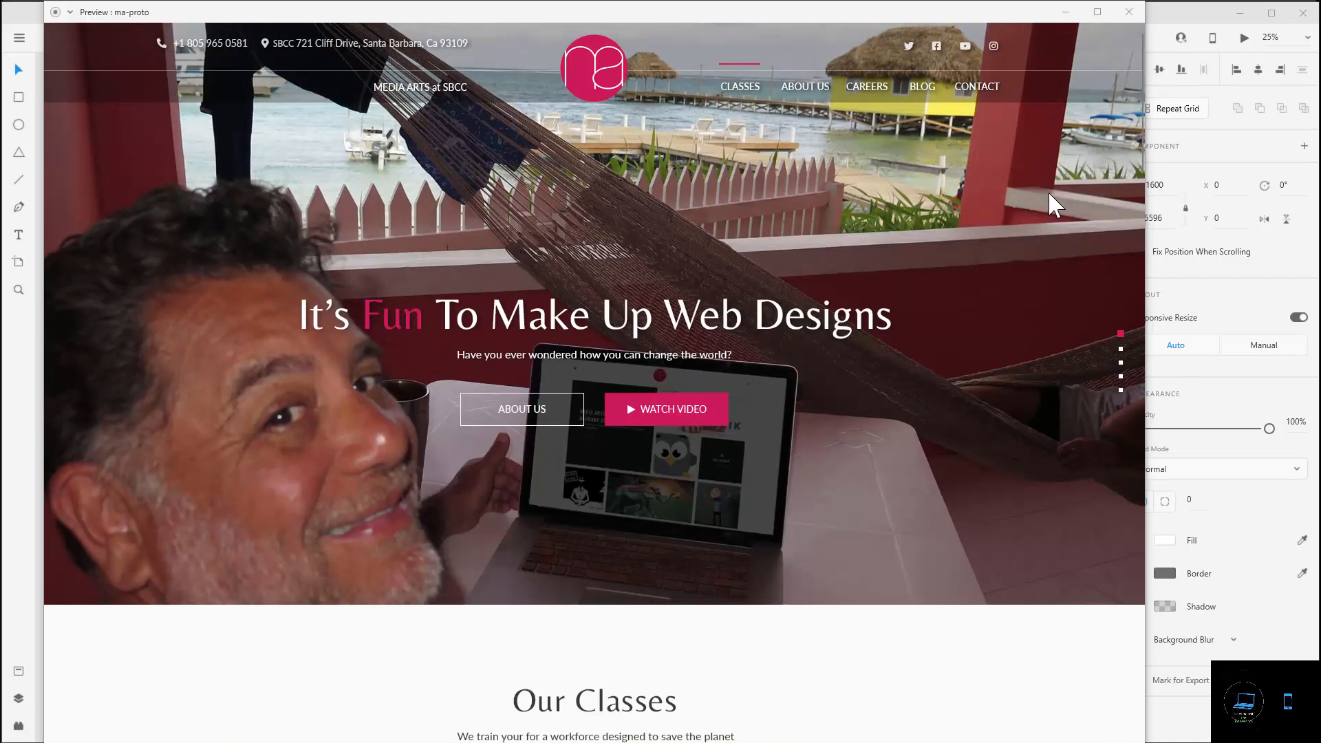
scroll(1047, 191, down, 3)
scroll(1047, 191, up, 3)
scroll(1048, 196, down, 2)
scroll(1047, 196, up, 2)
scroll(688, 557, down, 1)
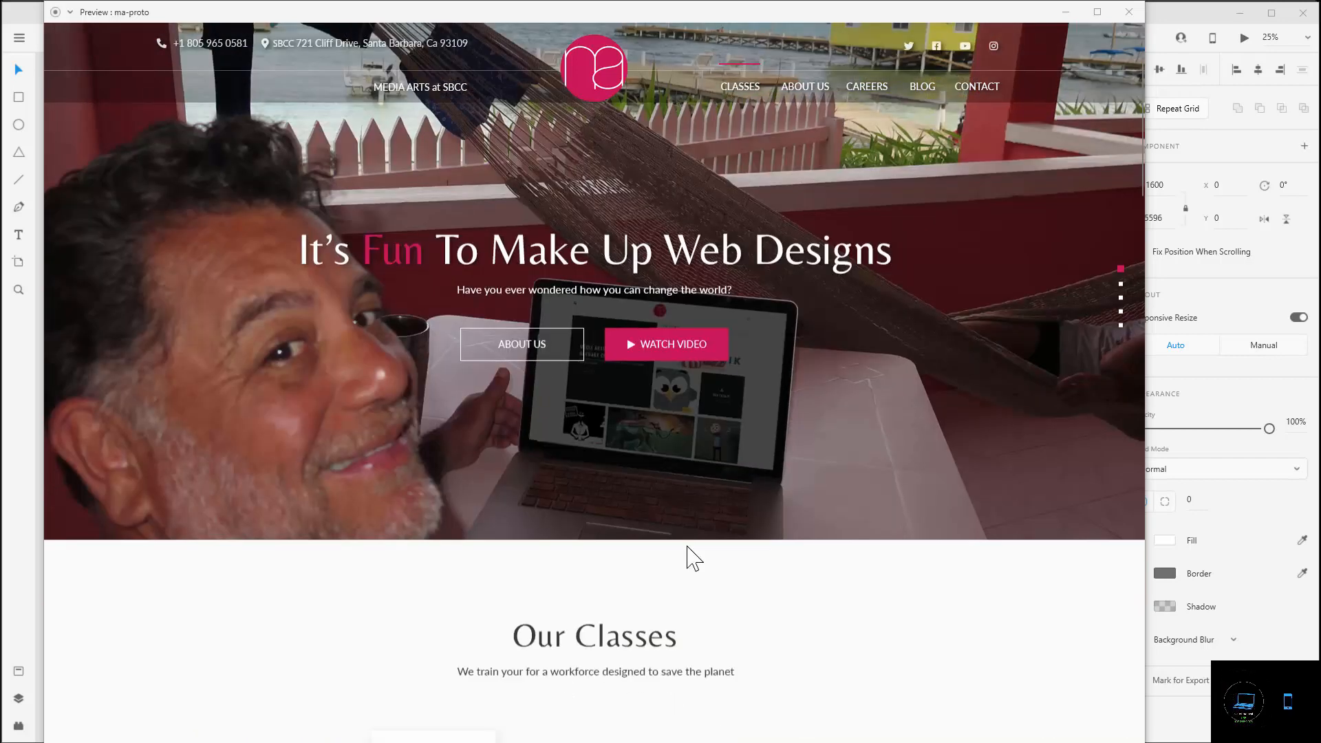
- Examine the Our Classes section with its course icons and curriculum block beneath the fixed header, and return to the hero
scroll(688, 558, down, 5)
scroll(676, 560, down, 3)
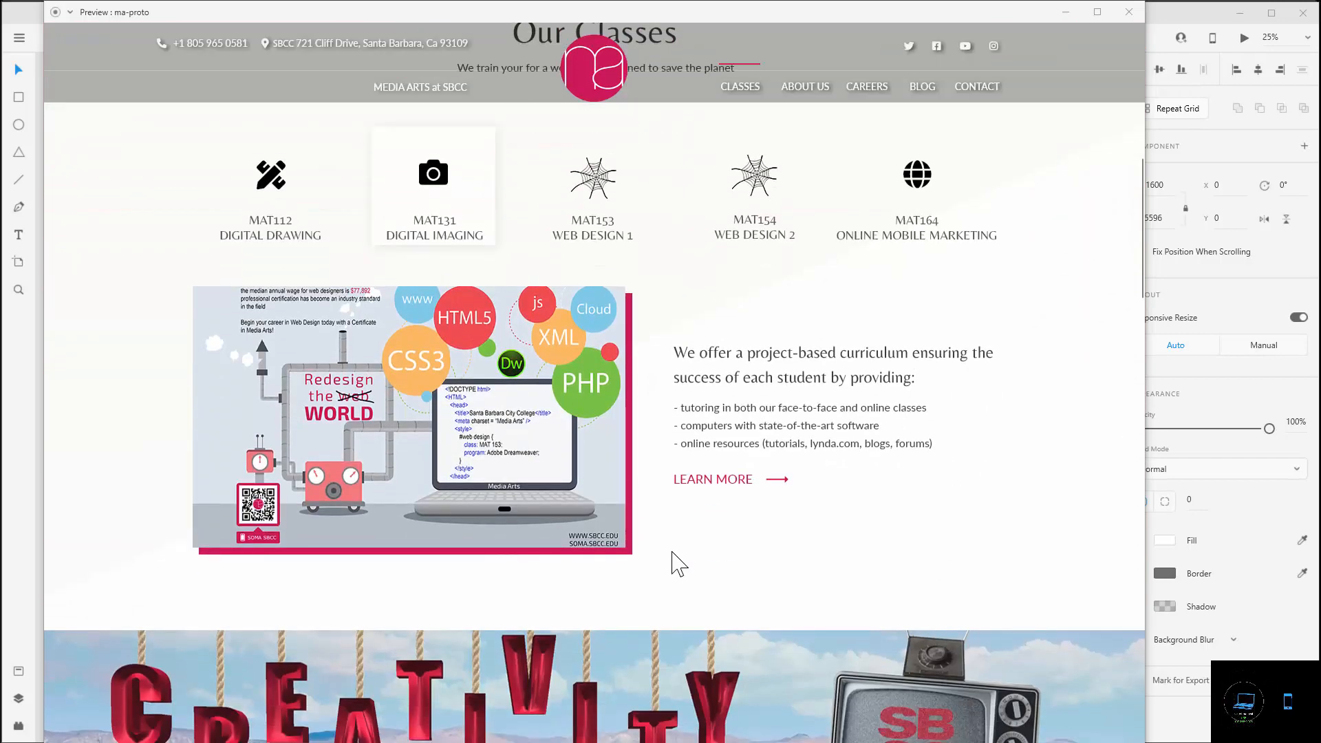
scroll(887, 513, up, 3)
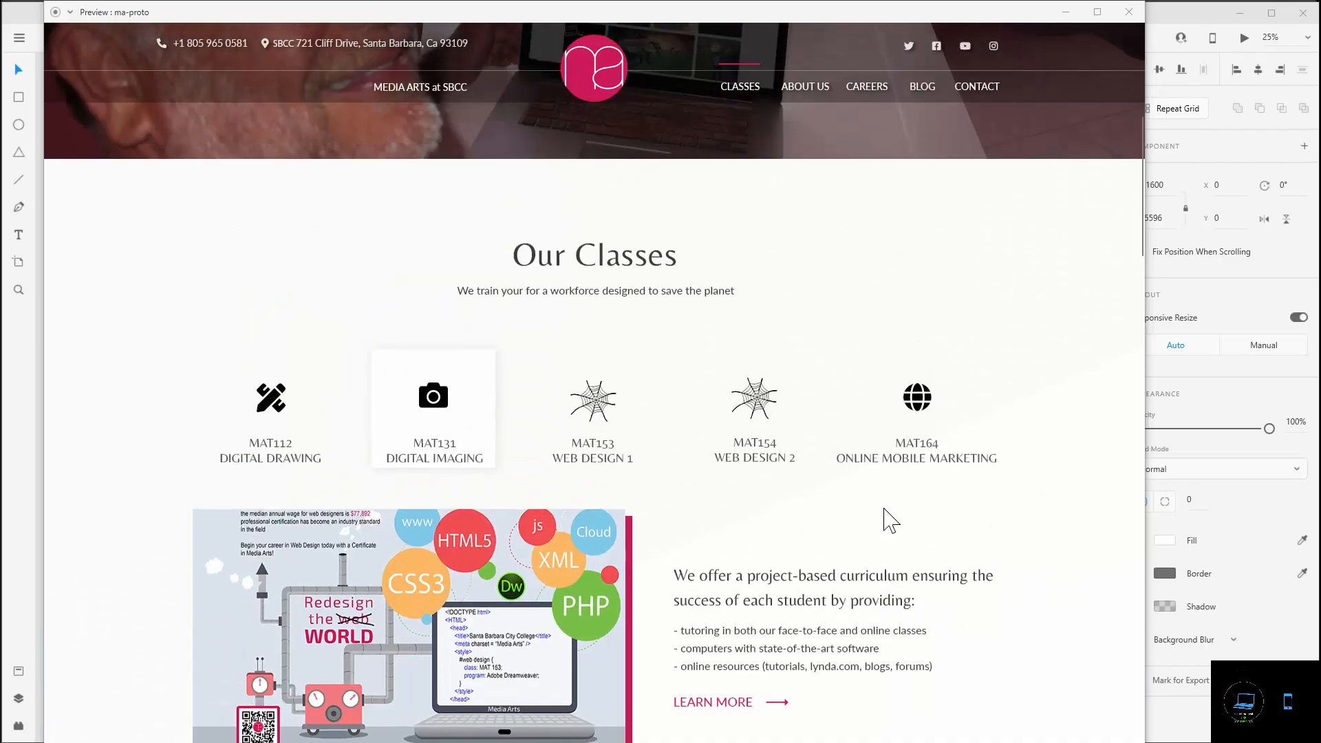
scroll(887, 521, down, 3)
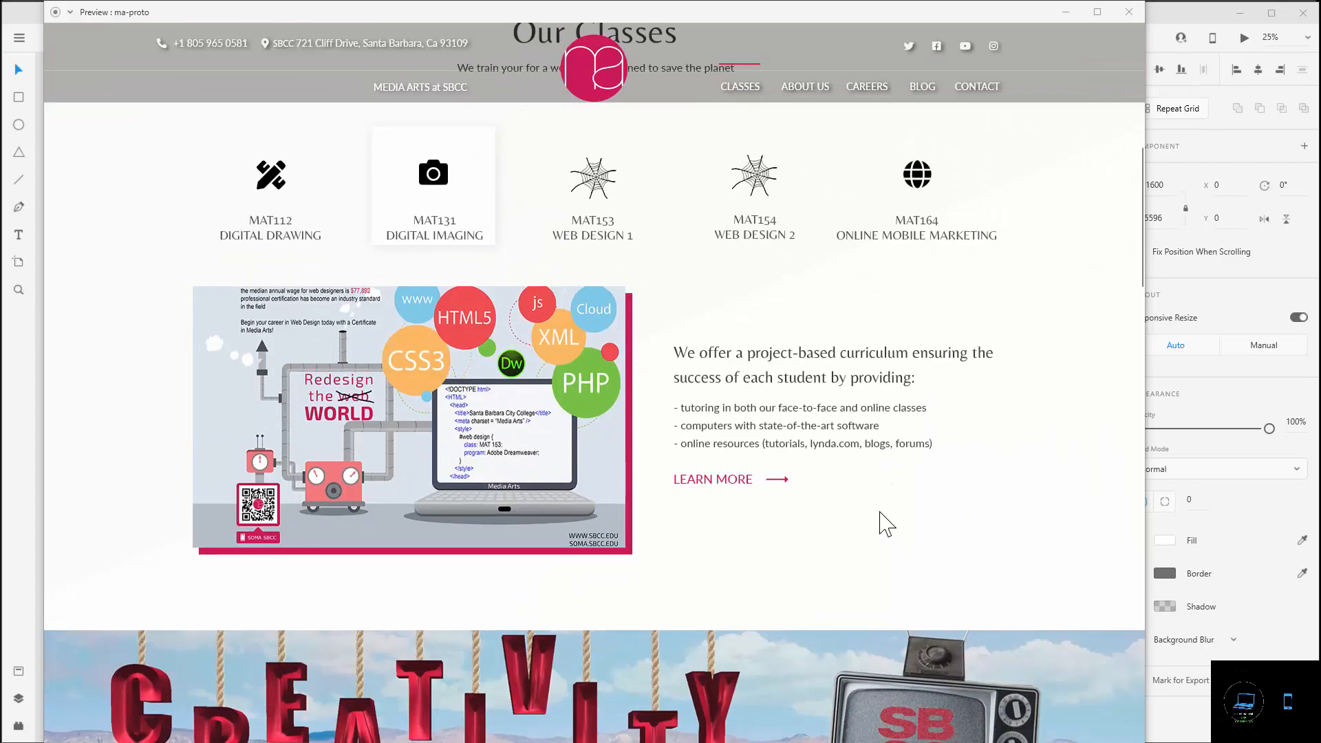
scroll(881, 513, up, 9)
scroll(886, 524, down, 2)
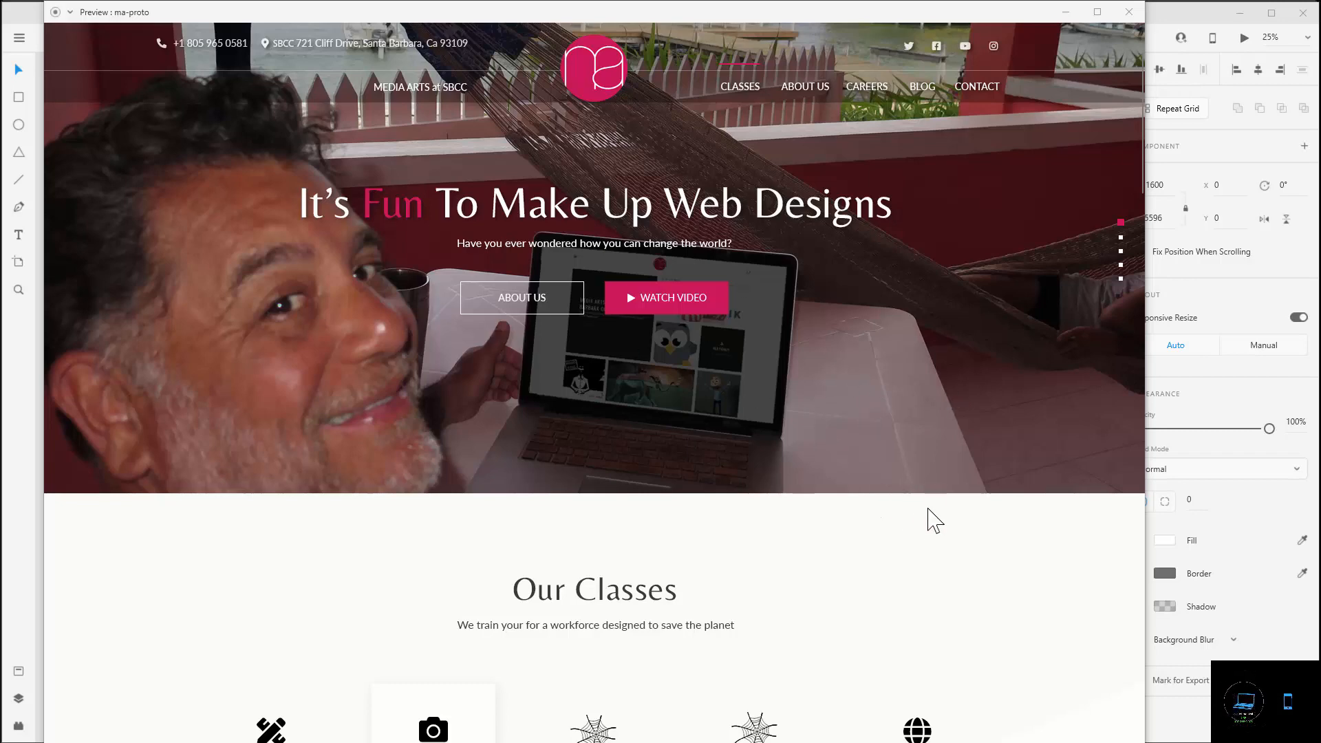
scroll(934, 521, up, 2)
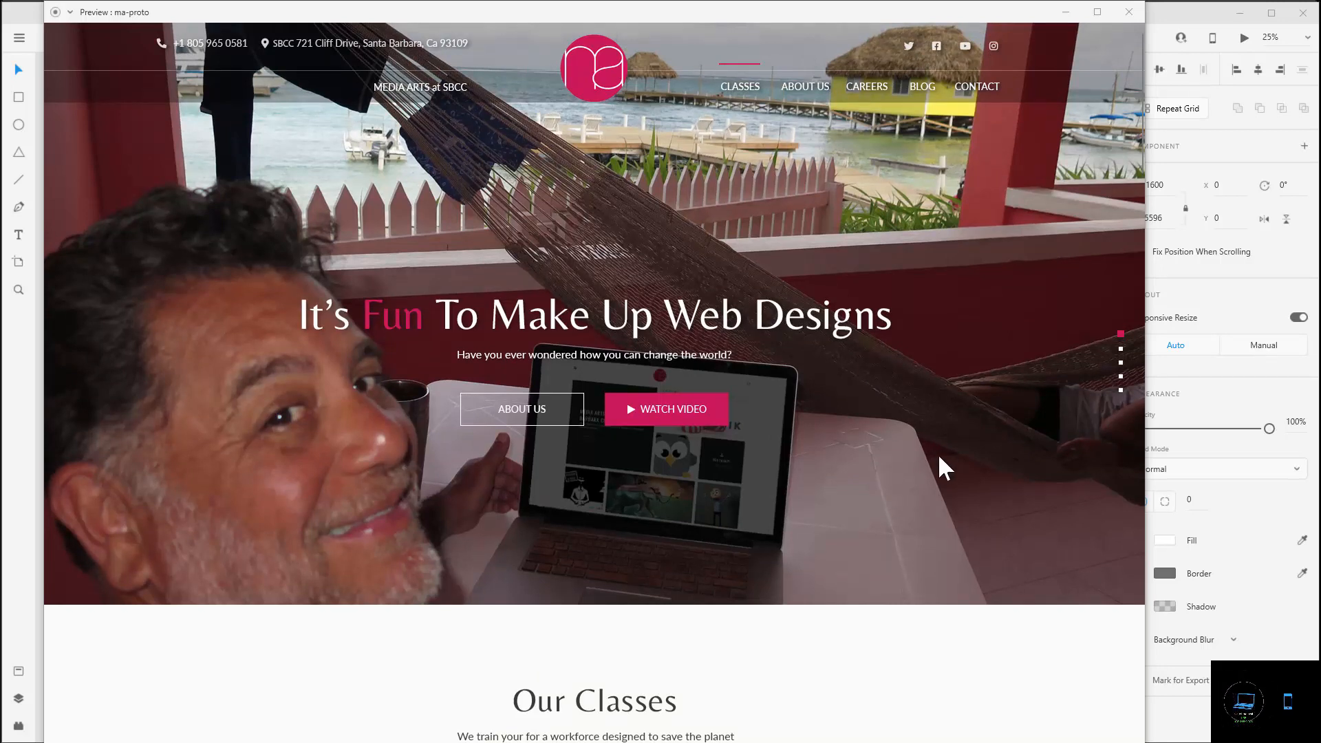
- Examine how the fixed header overlays the hero, Our Classes section and Creativity image, and return to the hero
scroll(940, 461, down, 5)
scroll(940, 461, up, 5)
scroll(952, 109, down, 3)
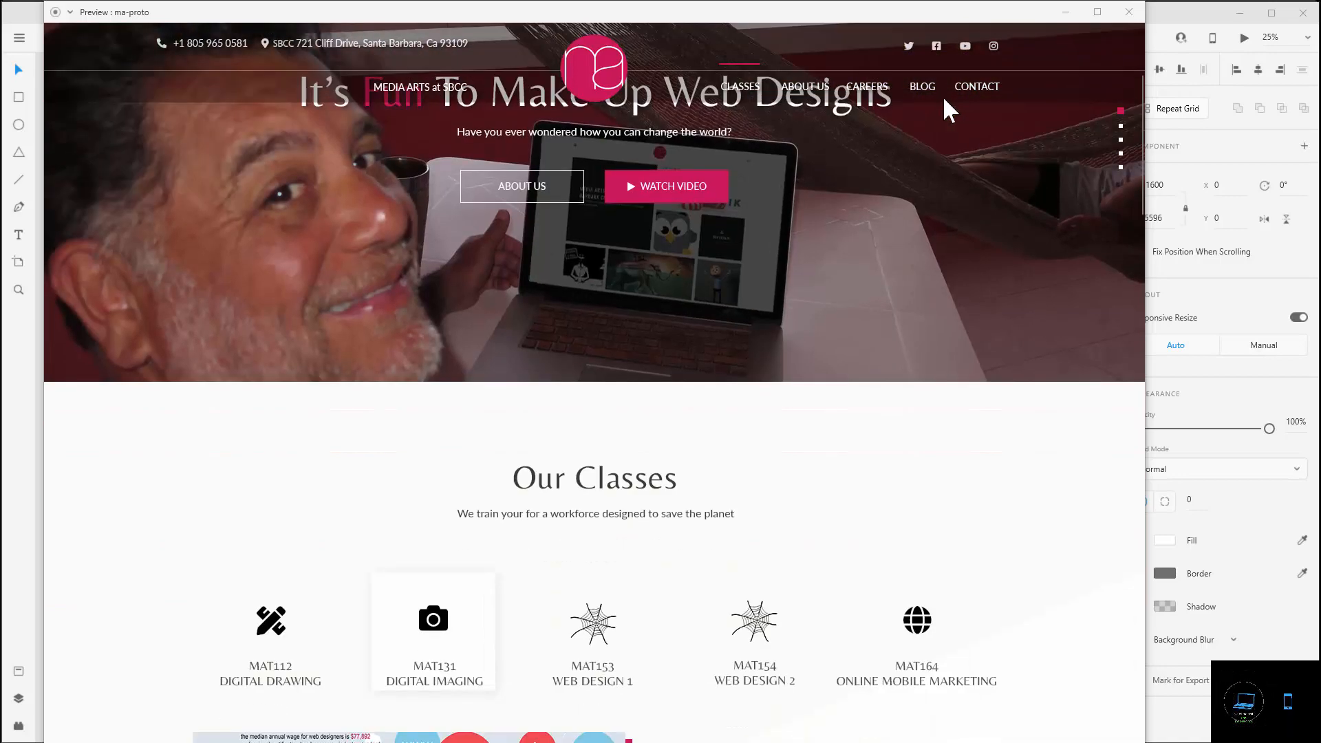
scroll(949, 109, up, 3)
scroll(716, 227, down, 15)
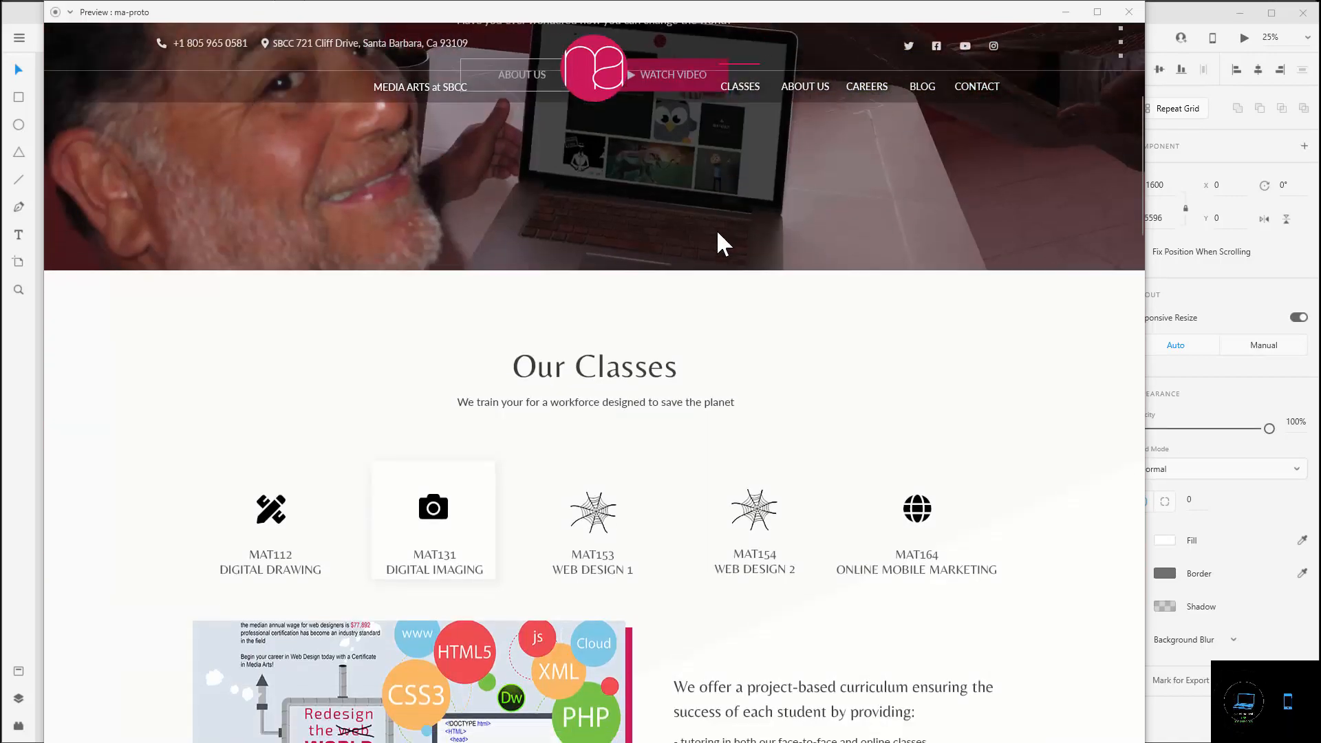
scroll(727, 281, up, 10)
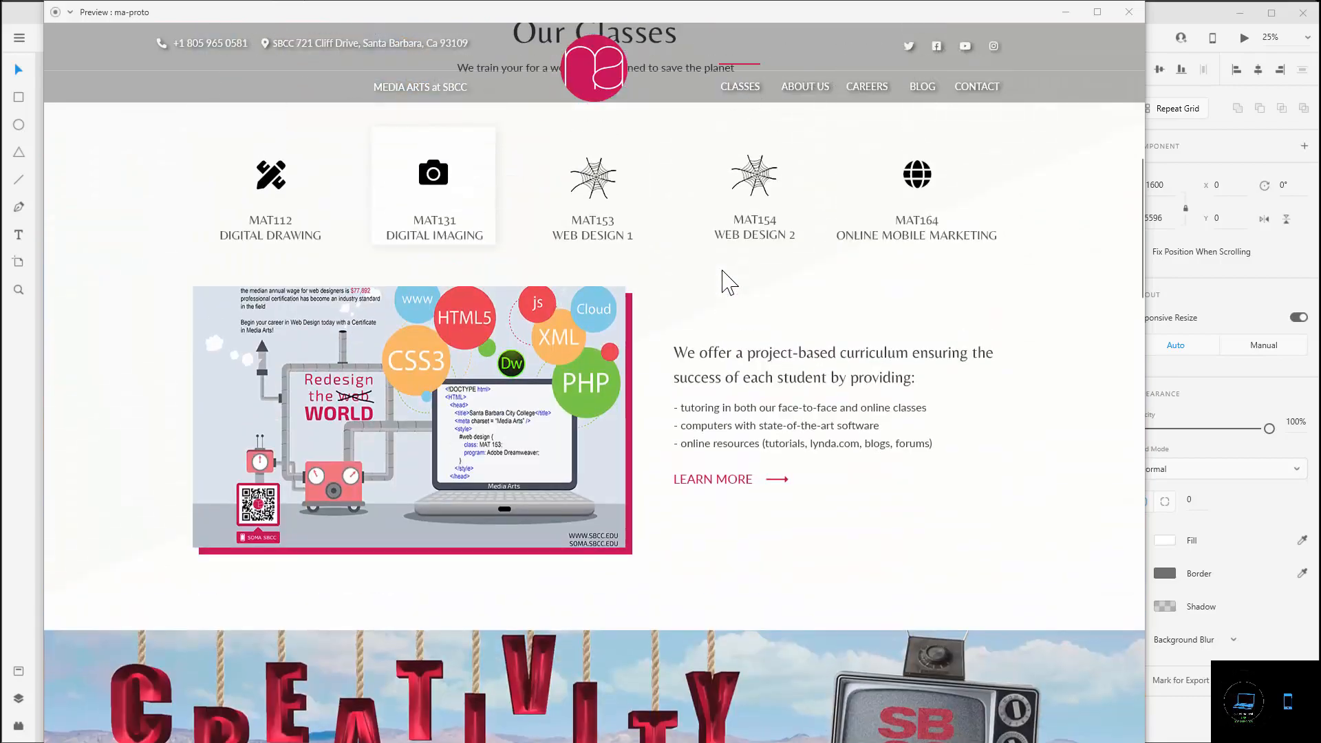
scroll(728, 281, down, 7)
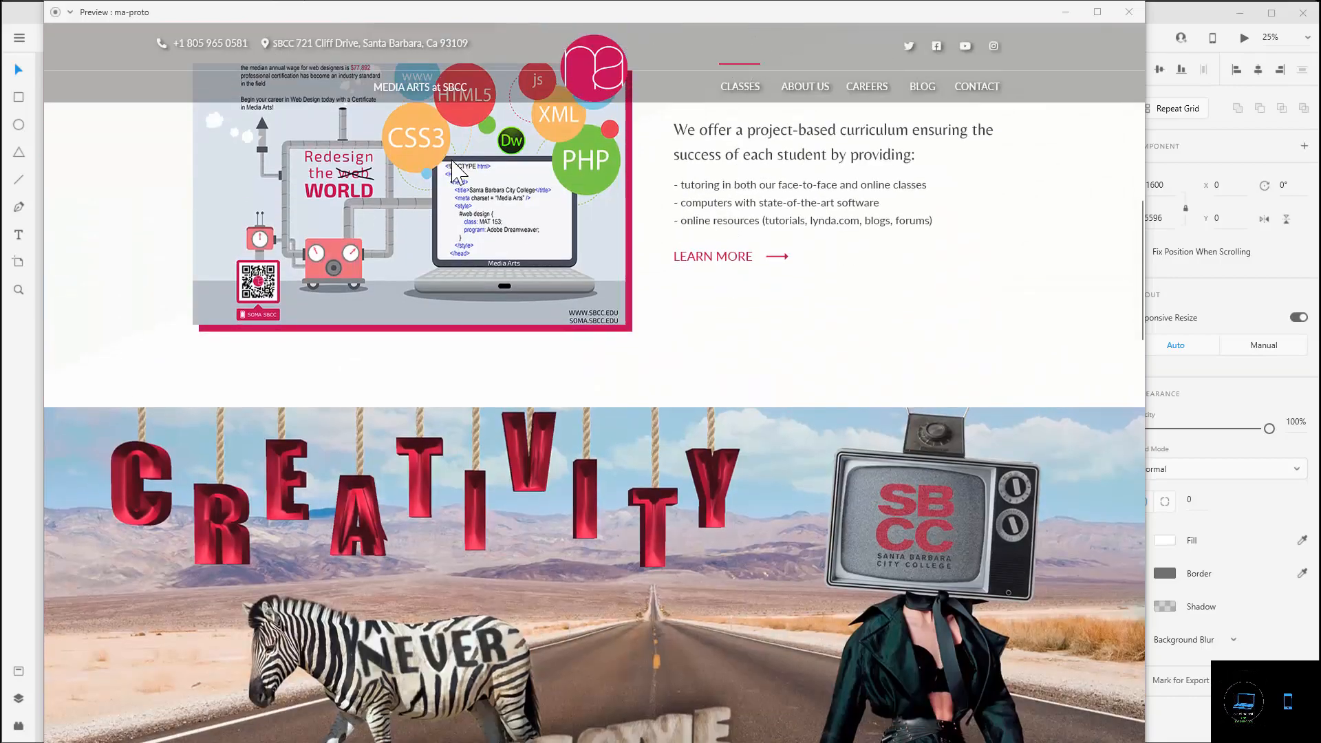
scroll(816, 319, down, 4)
scroll(819, 323, up, 8)
scroll(815, 320, up, 8)
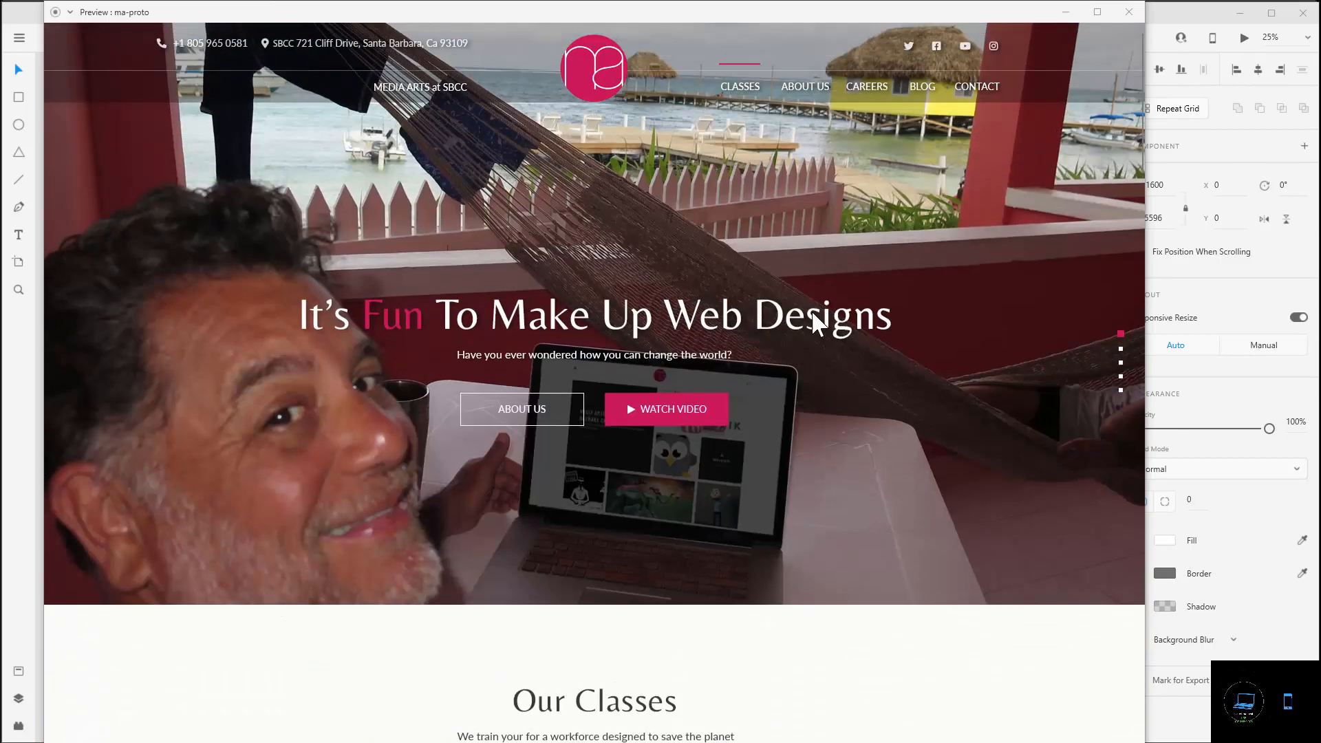
- Compare how the hero title and buttons move beneath the fixed header on the way to the curriculum block and back
scroll(814, 319, down, 3)
scroll(815, 319, up, 3)
scroll(975, 362, down, 3)
scroll(972, 356, up, 3)
scroll(702, 215, down, 10)
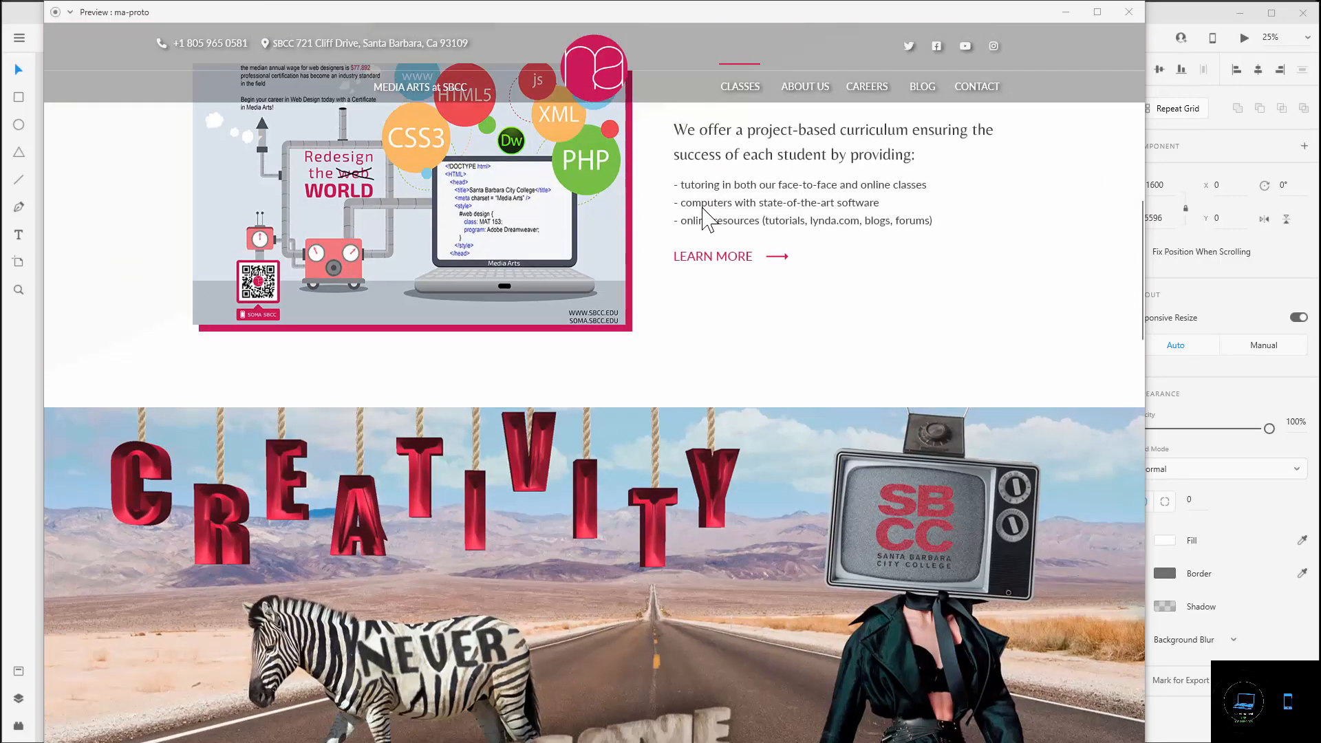
scroll(703, 209, up, 10)
scroll(702, 209, down, 5)
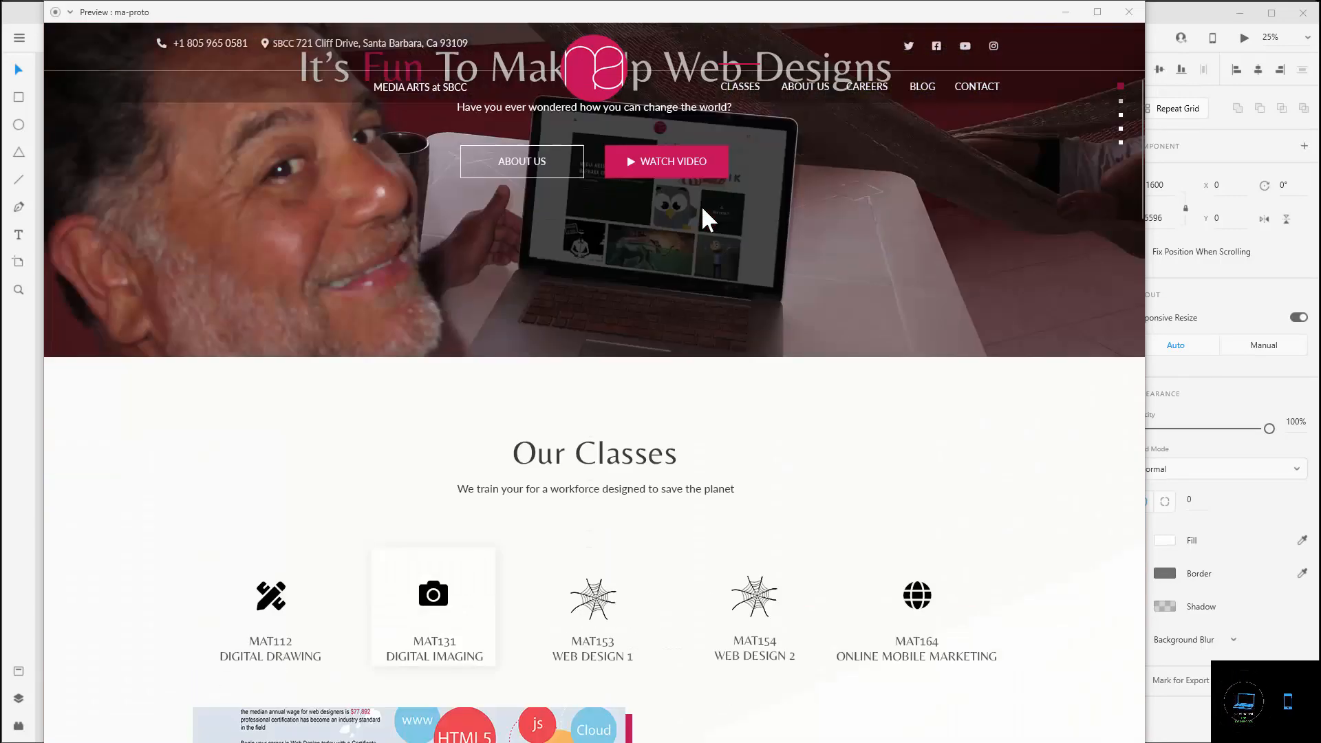
scroll(702, 209, up, 5)
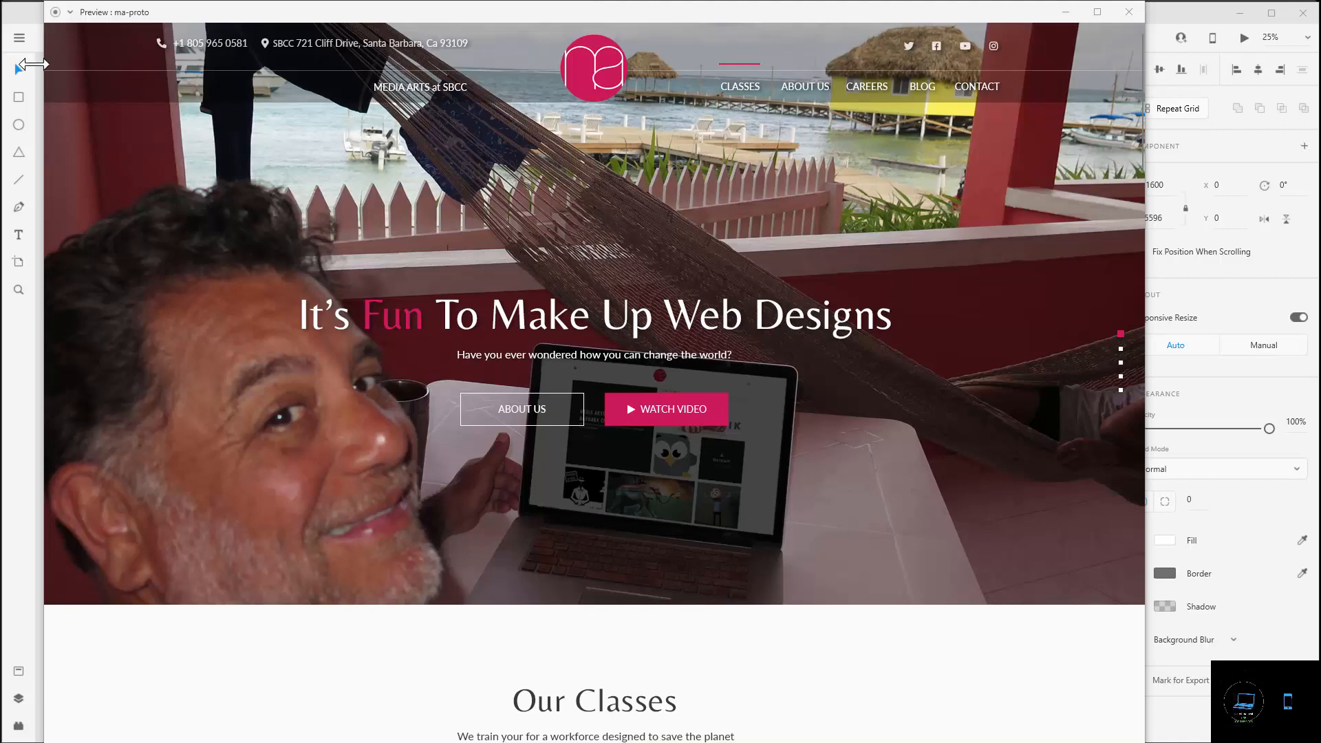
- Review the page down to the About Us and Careers sections under the fixed header, and go back to the hero
scroll(868, 292, down, 8)
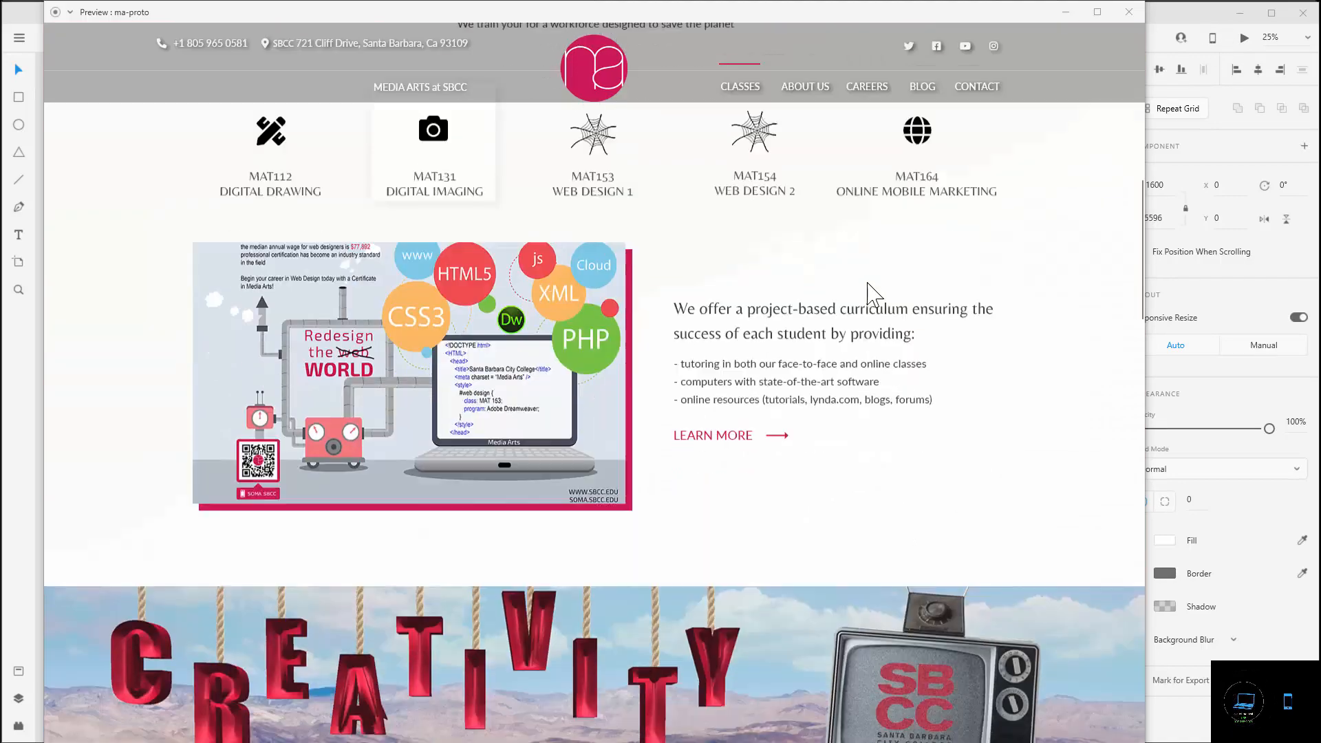
scroll(868, 293, down, 20)
scroll(869, 294, up, 15)
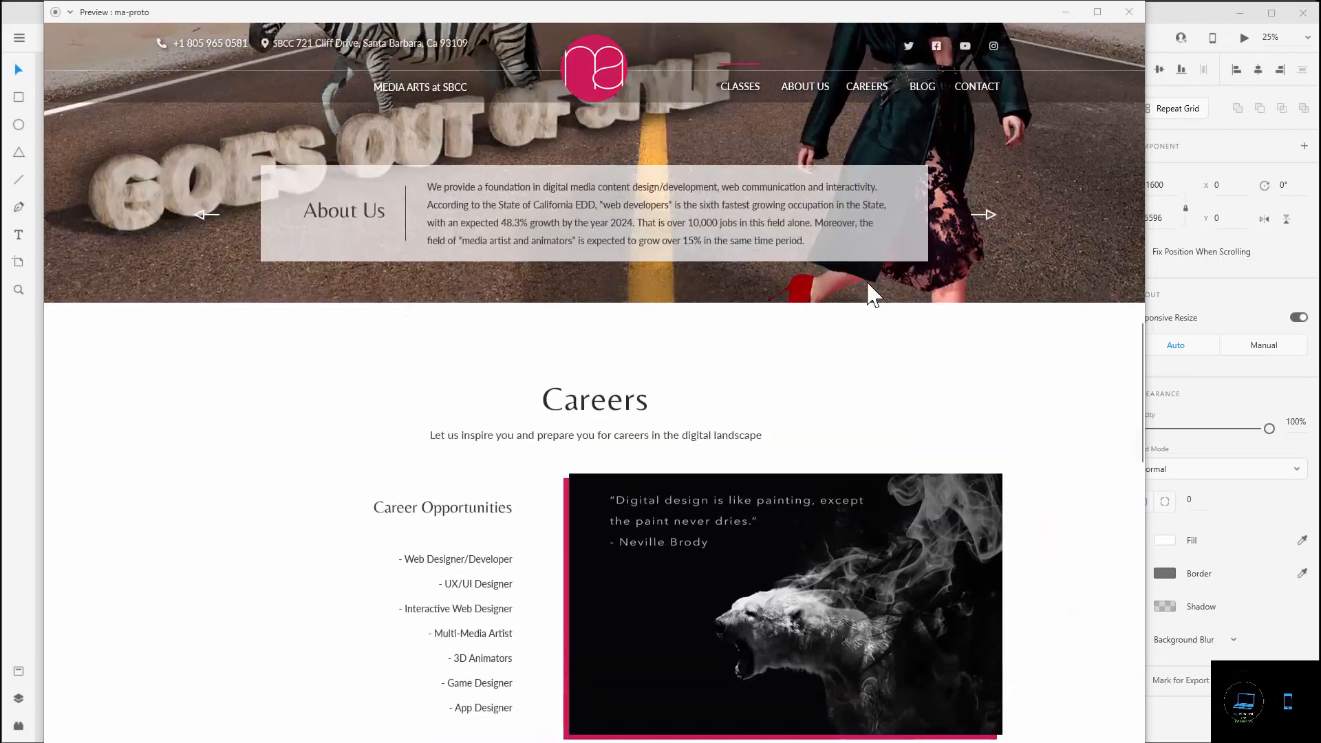
scroll(869, 296, up, 12)
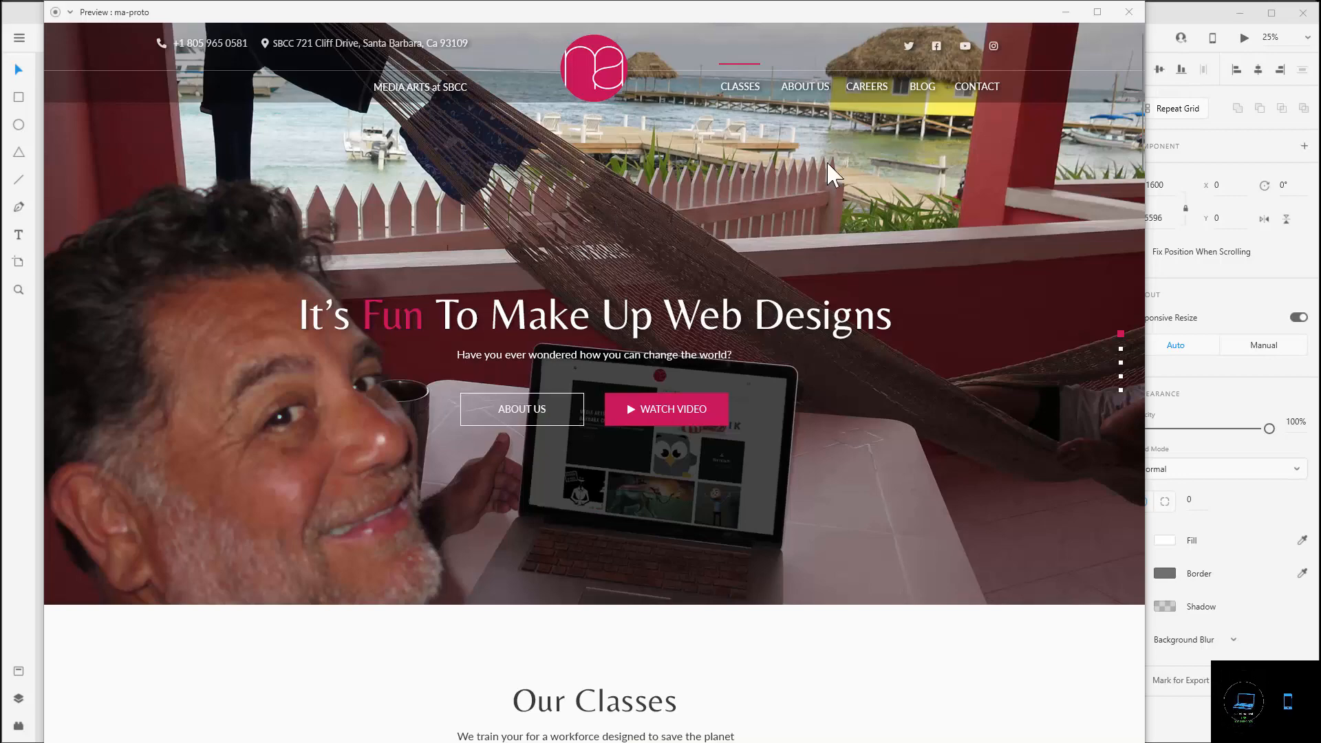
scroll(990, 301, down, 5)
scroll(920, 330, down, 5)
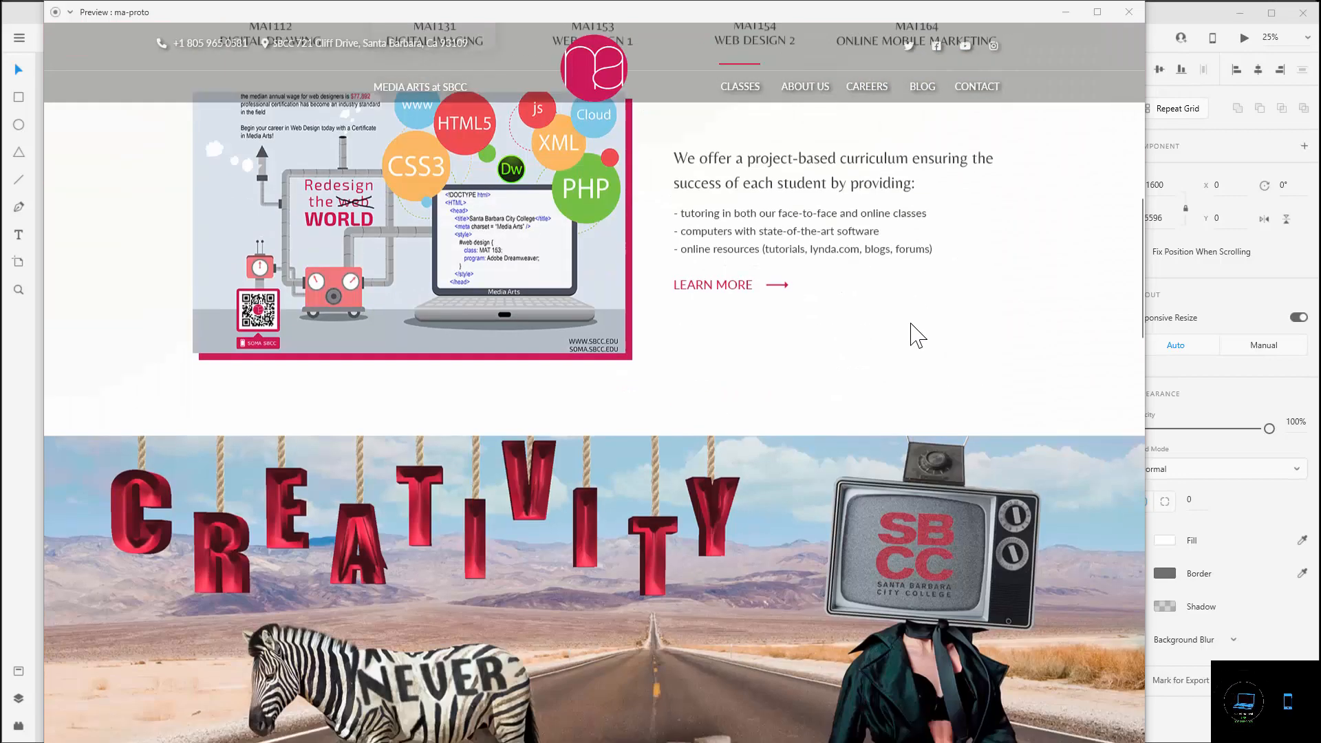
scroll(835, 398, up, 10)
scroll(879, 394, up, 3)
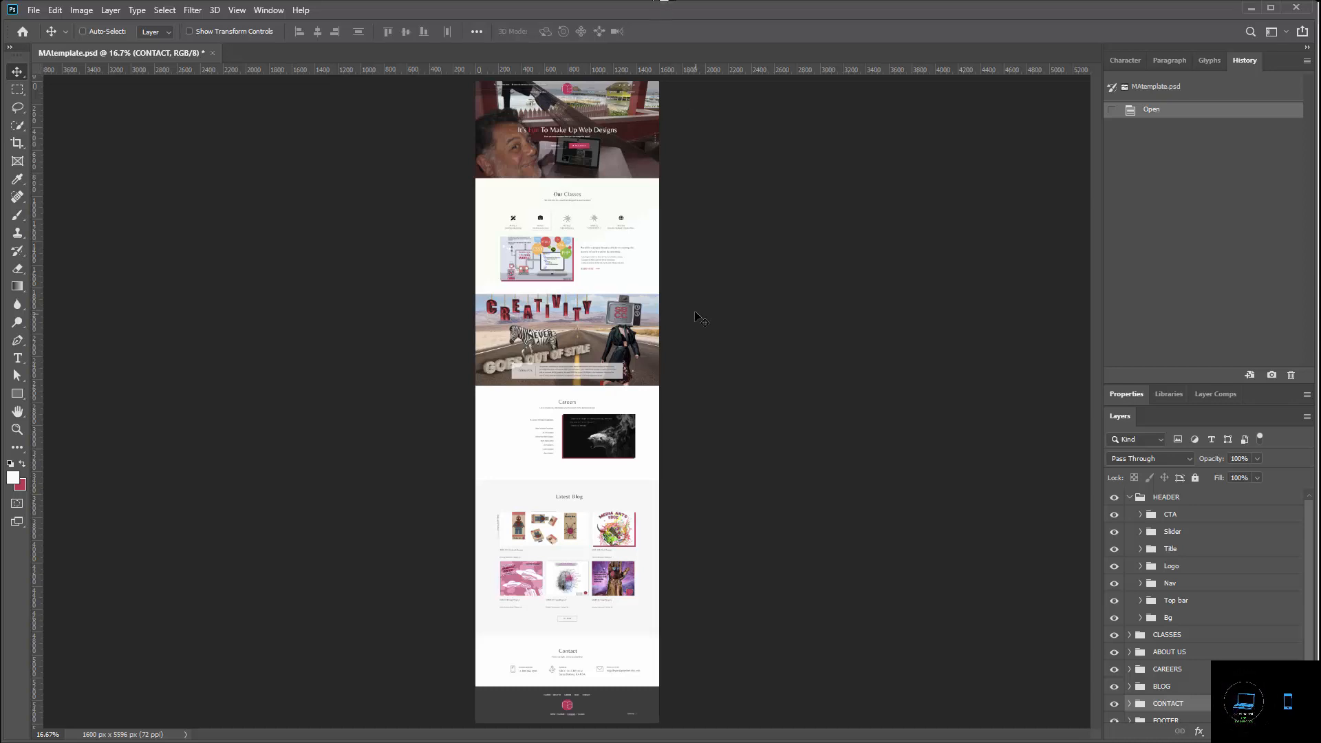
- Switch to Photoshop and display the hero header of MAtemplate.psd at 100% zoom
double_click(17, 429)
scroll(521, 281, up, 10)
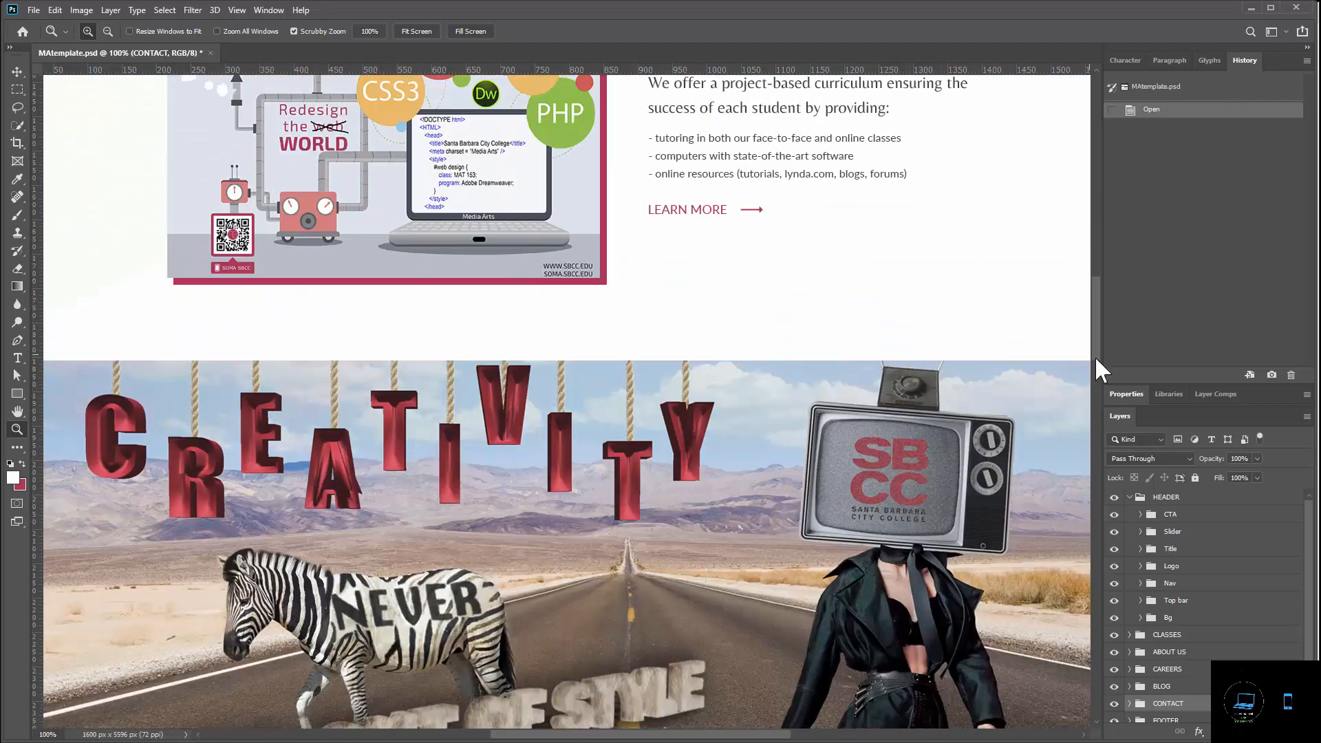
drag(1094, 343, 1099, 209)
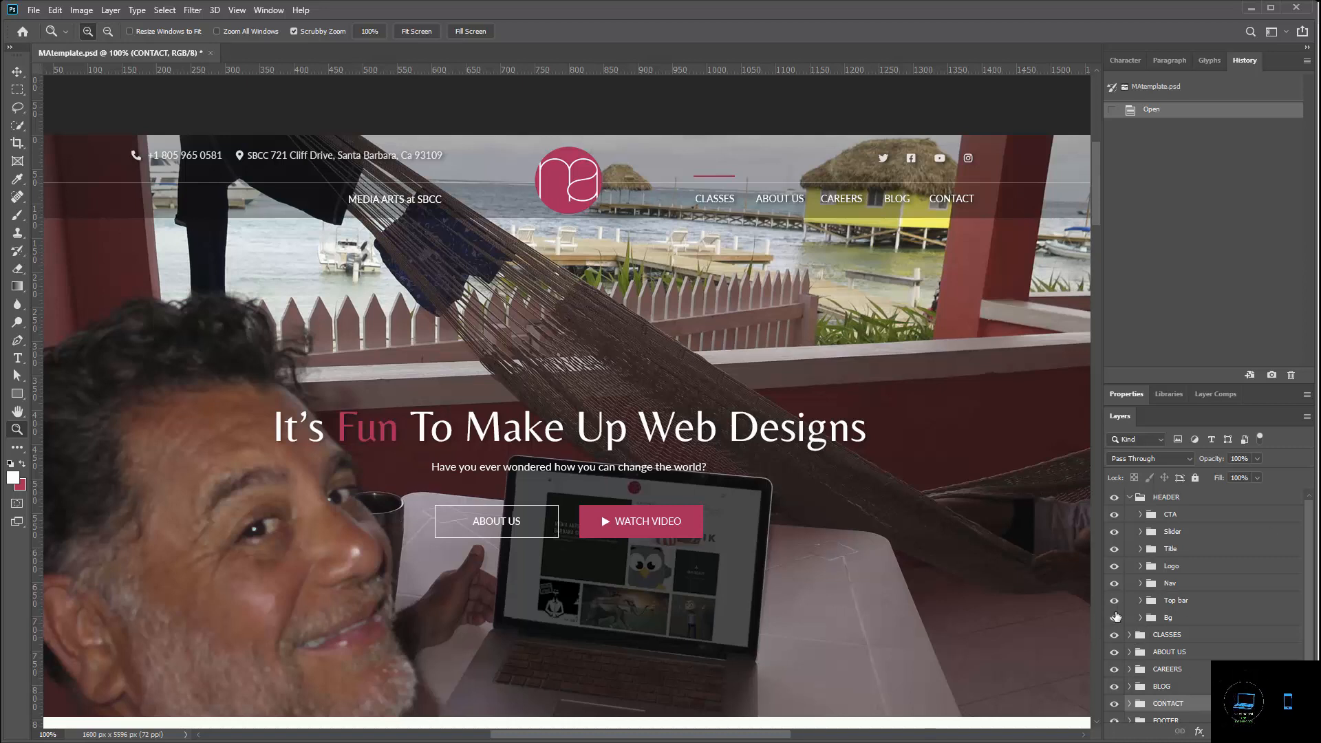
- Check the HEADER's Bg group by hiding and reshowing it, and hide the Top bar, Nav and Logo groups
click(1114, 618)
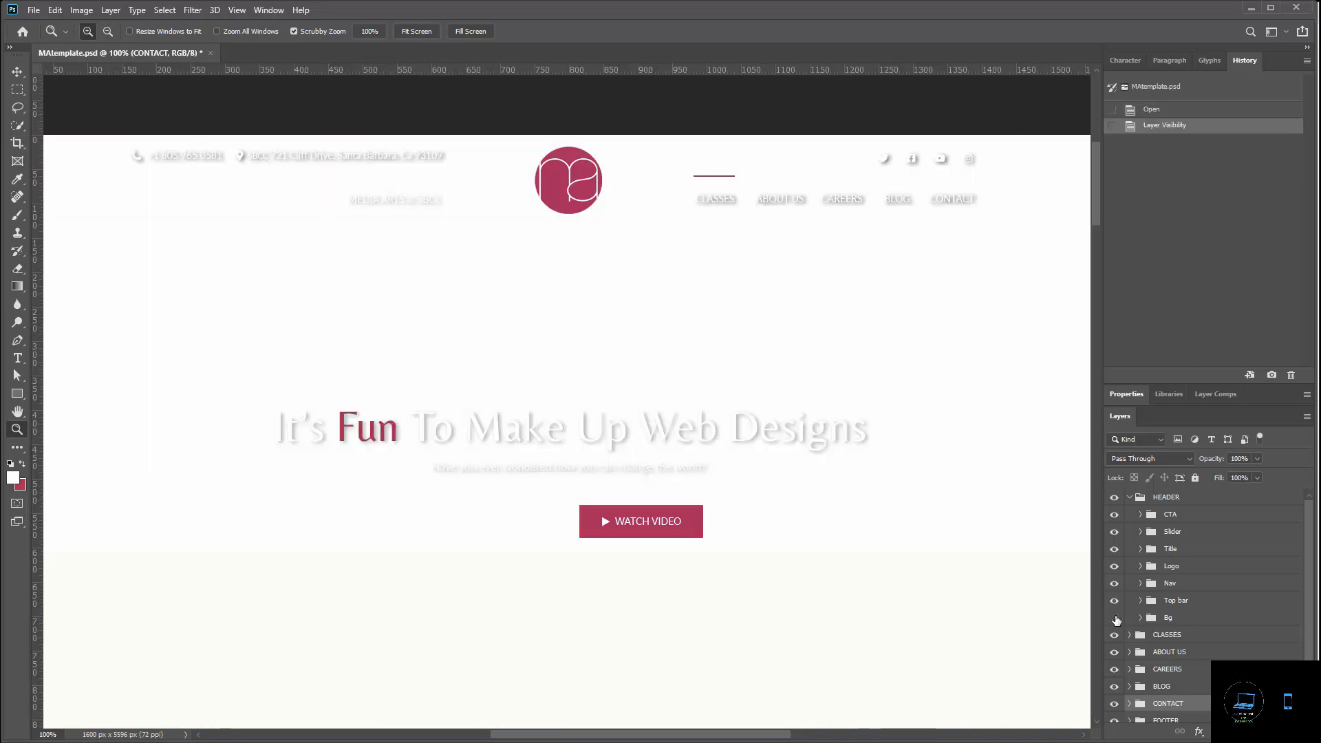
click(1114, 617)
click(1114, 601)
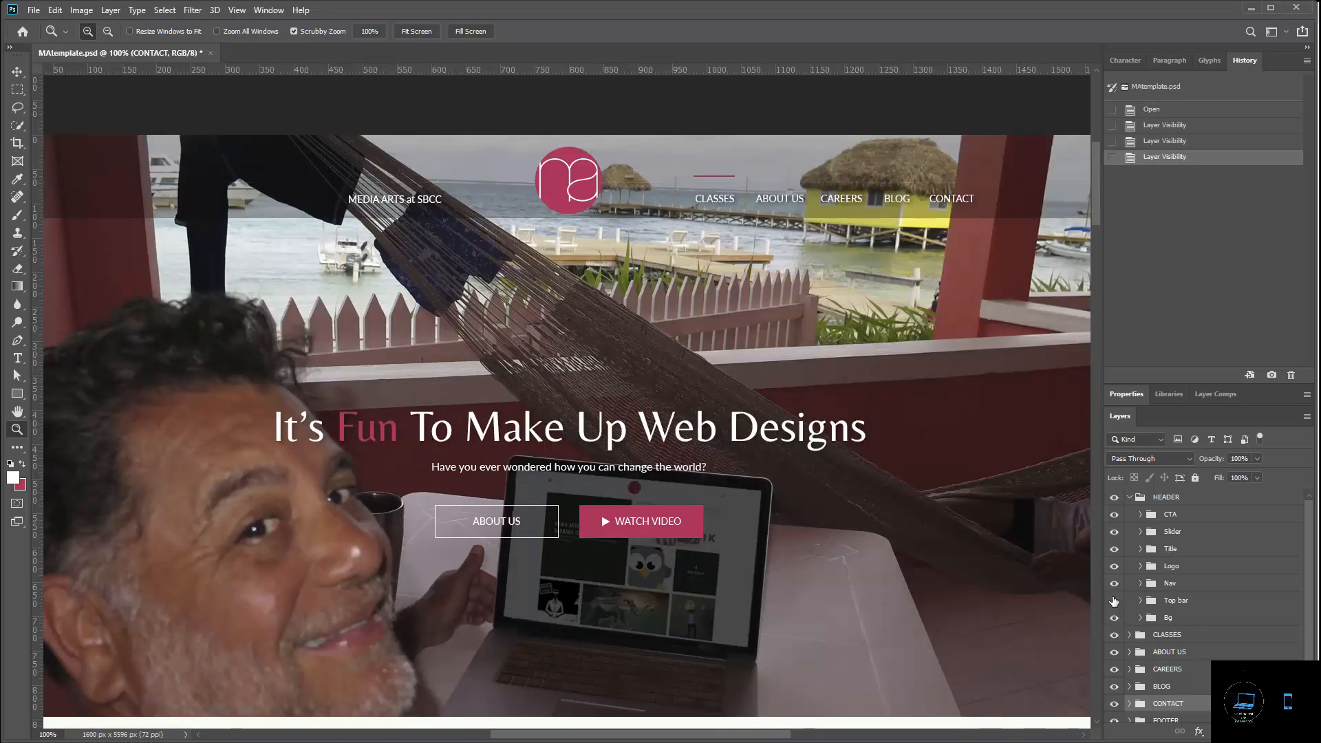
click(1113, 584)
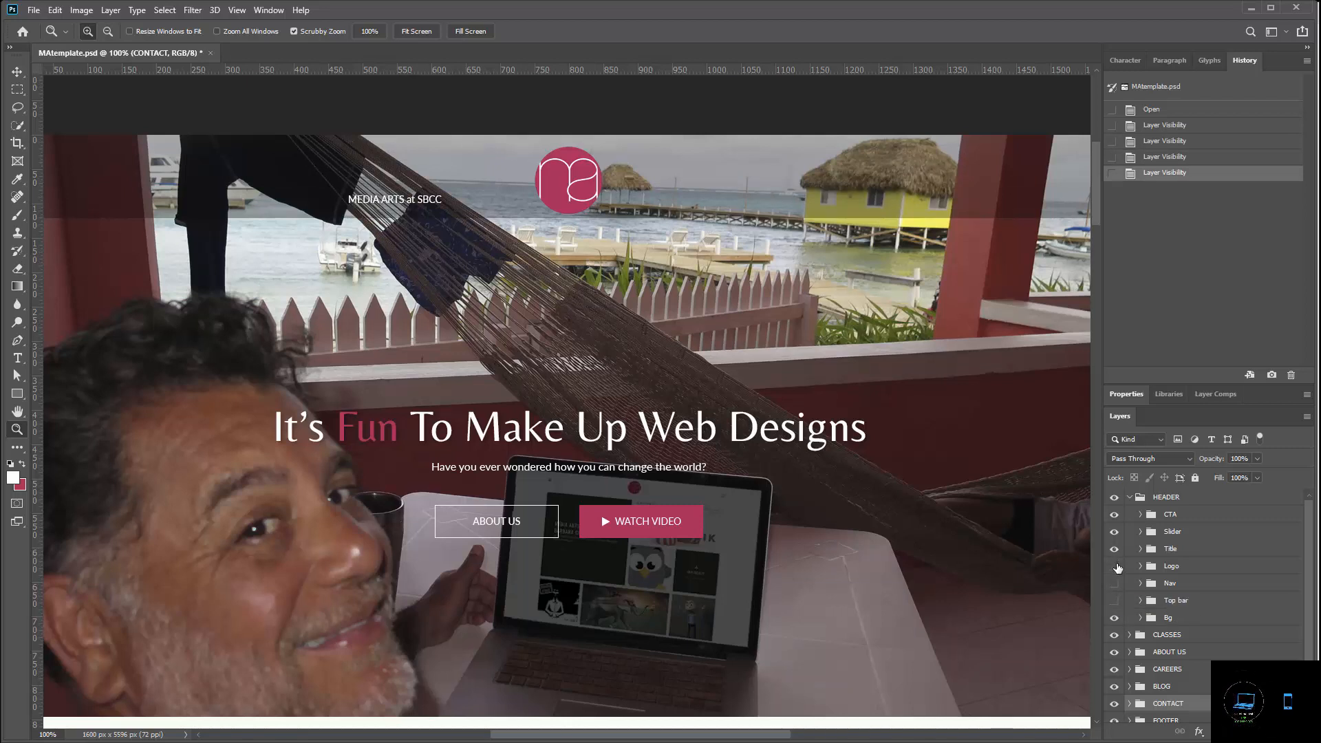
click(1116, 566)
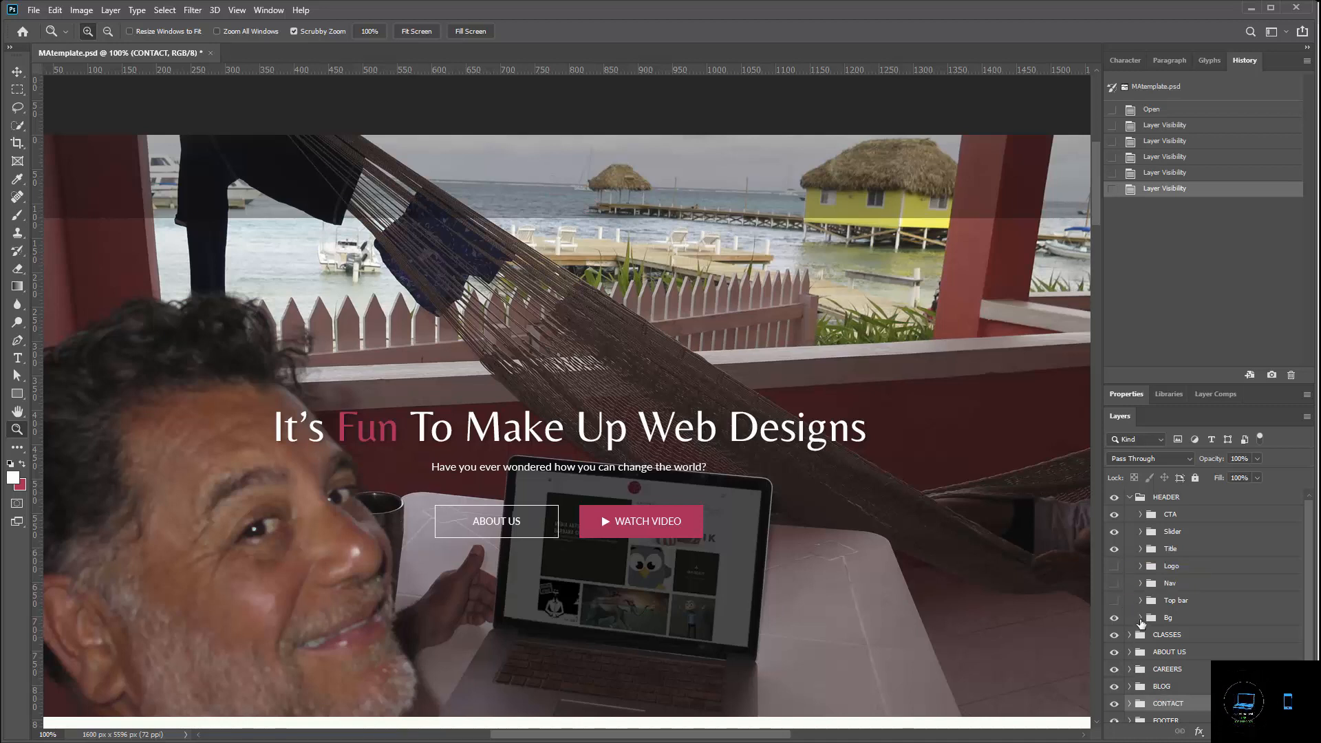
- Hide the Rectangle 29 header strip inside the Bg group and inspect the hero artwork without it
click(1140, 618)
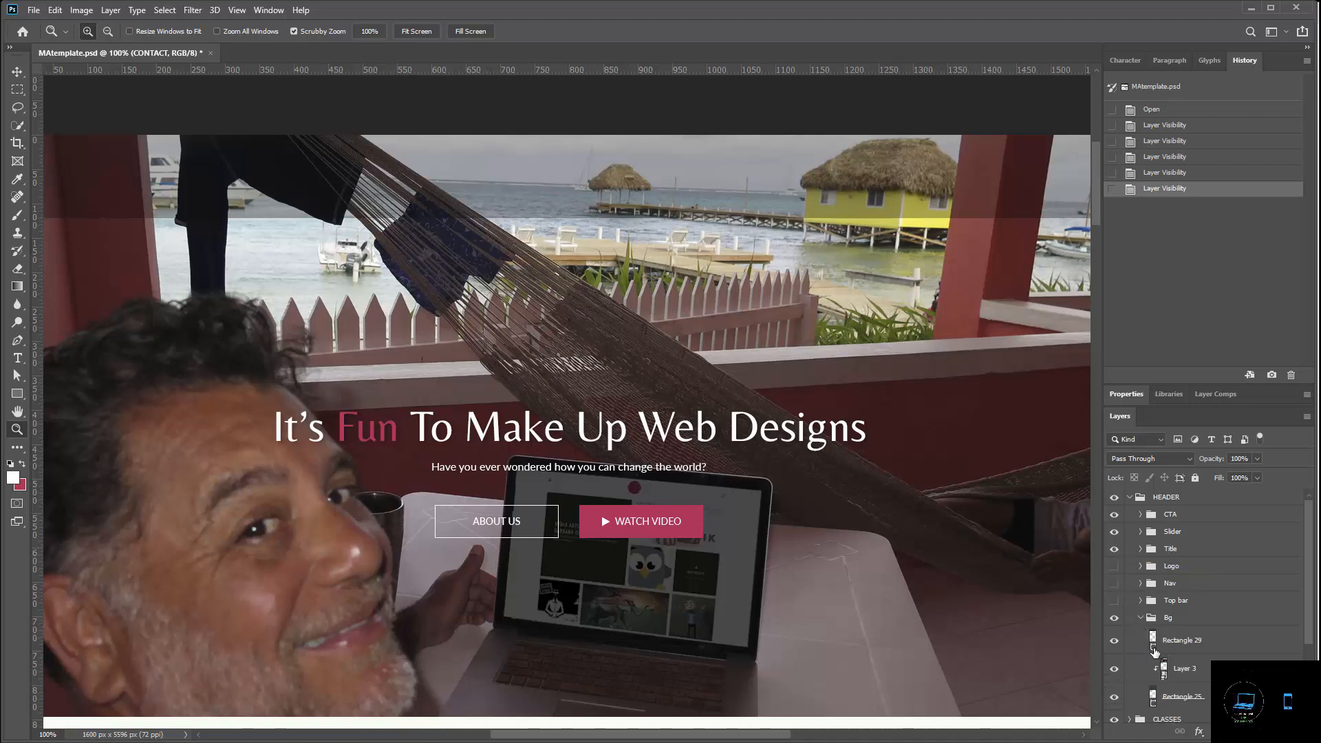
click(1113, 641)
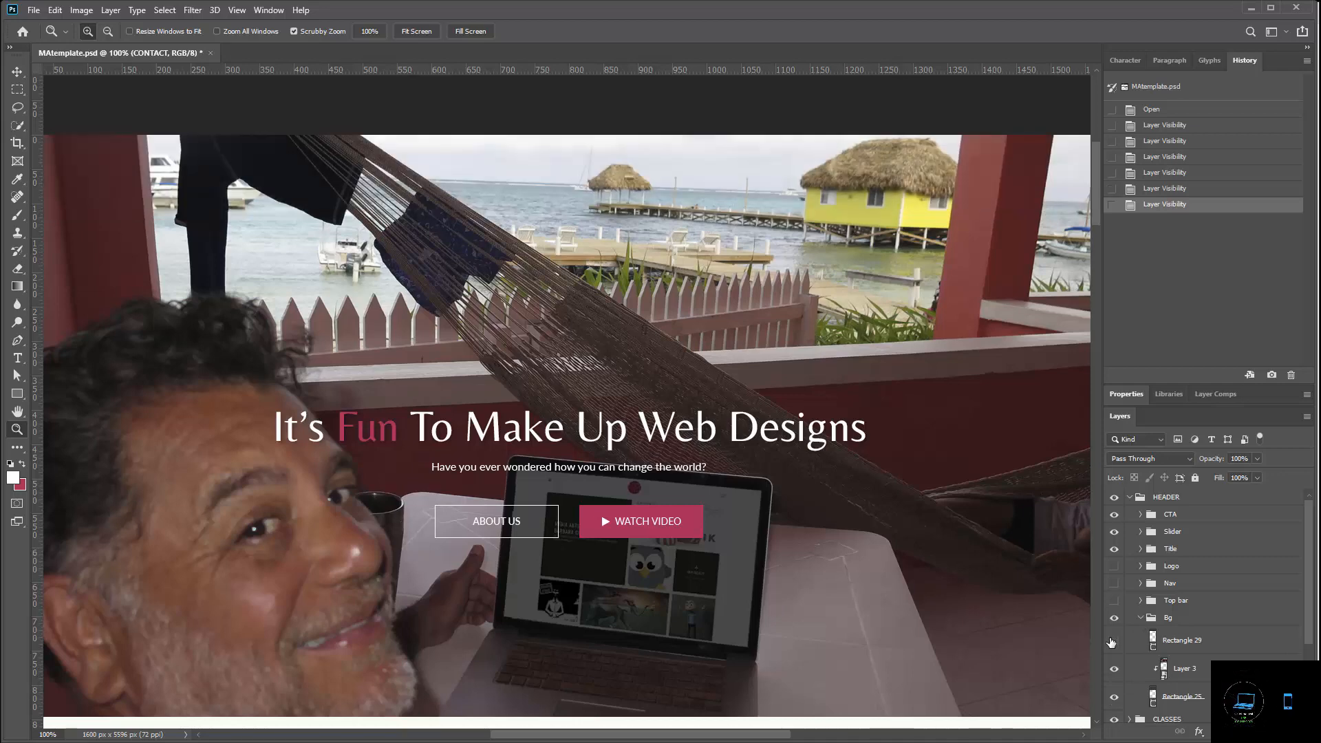
scroll(790, 361, down, 1)
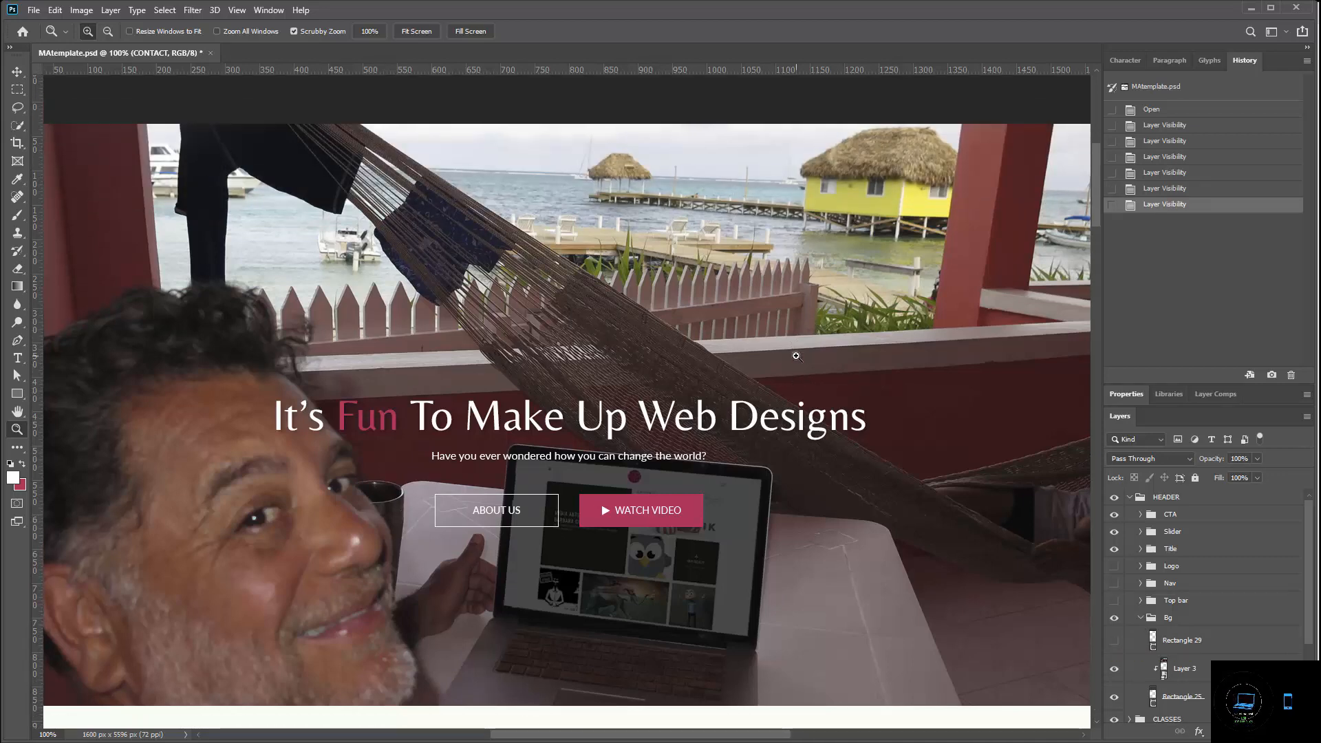
scroll(795, 362, down, 4)
scroll(798, 362, down, 3)
scroll(873, 488, up, 8)
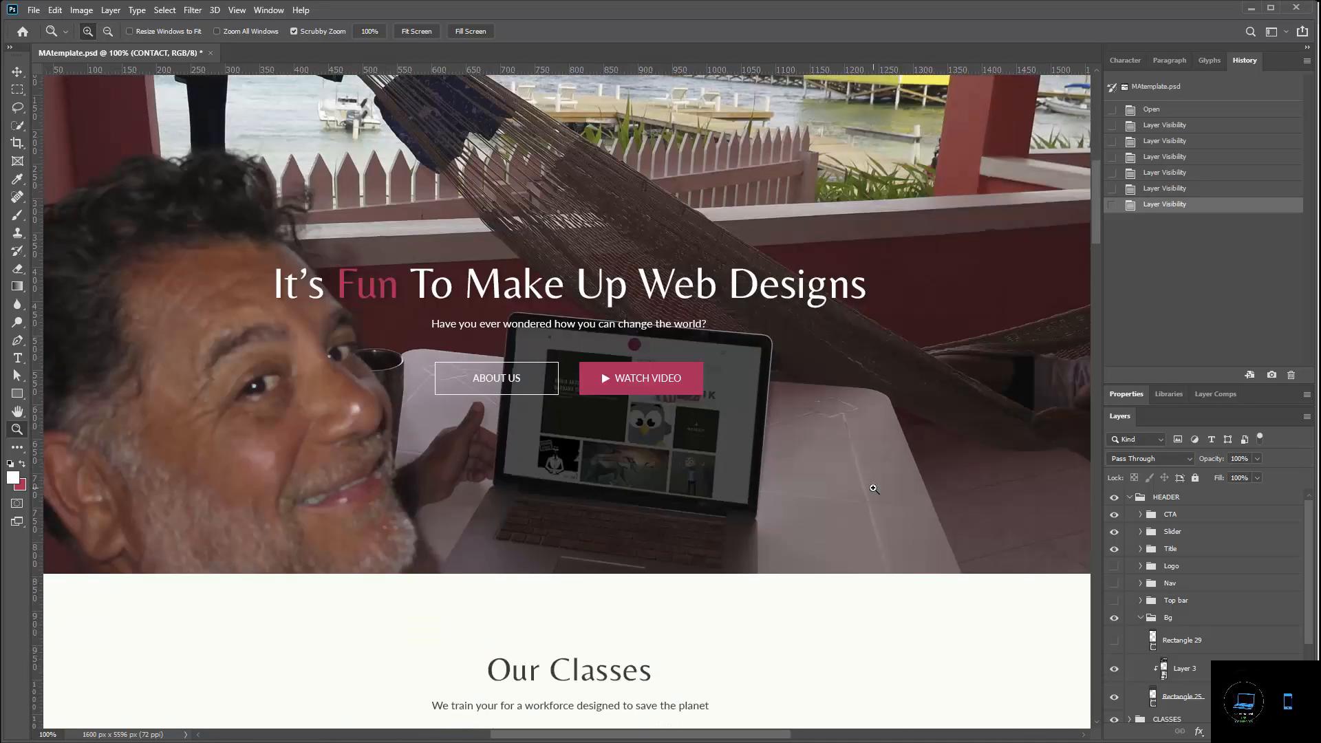
scroll(872, 488, down, 3)
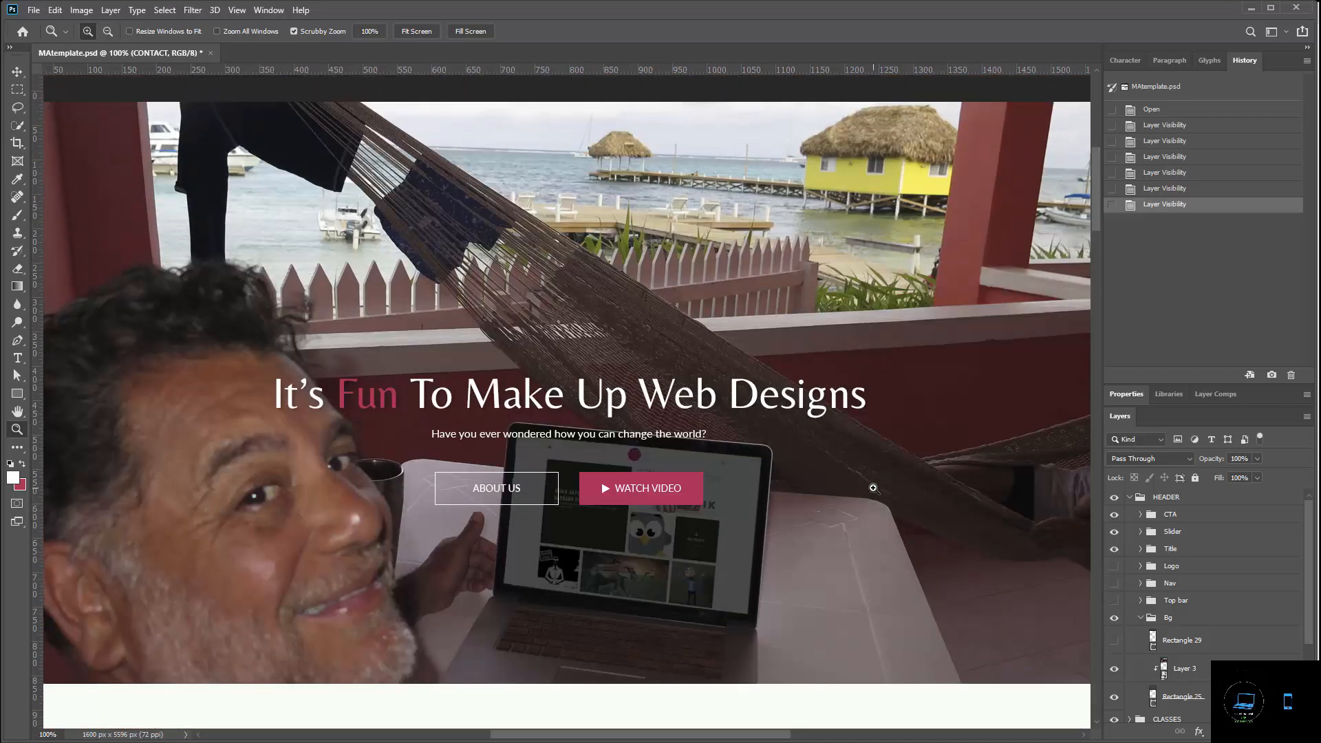
scroll(873, 489, up, 1)
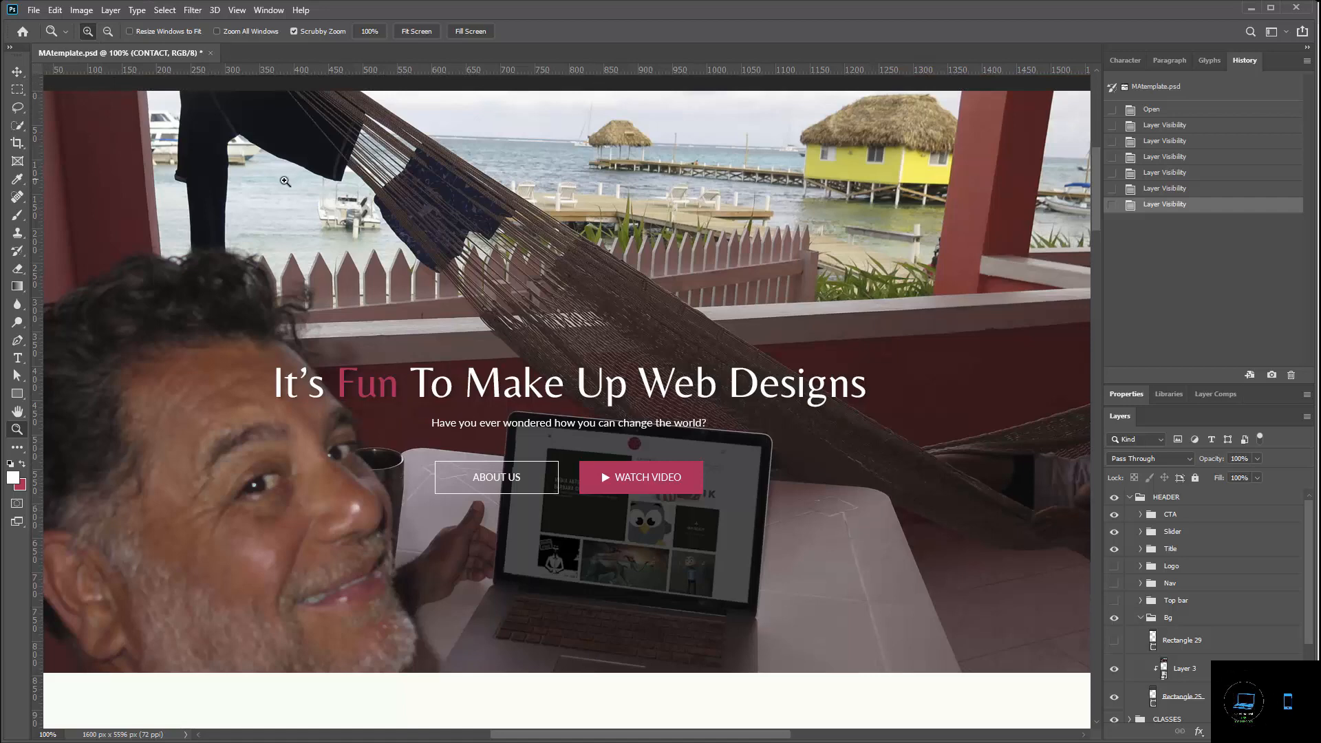
- Look up the Export As option for exporting the hero artwork
click(33, 10)
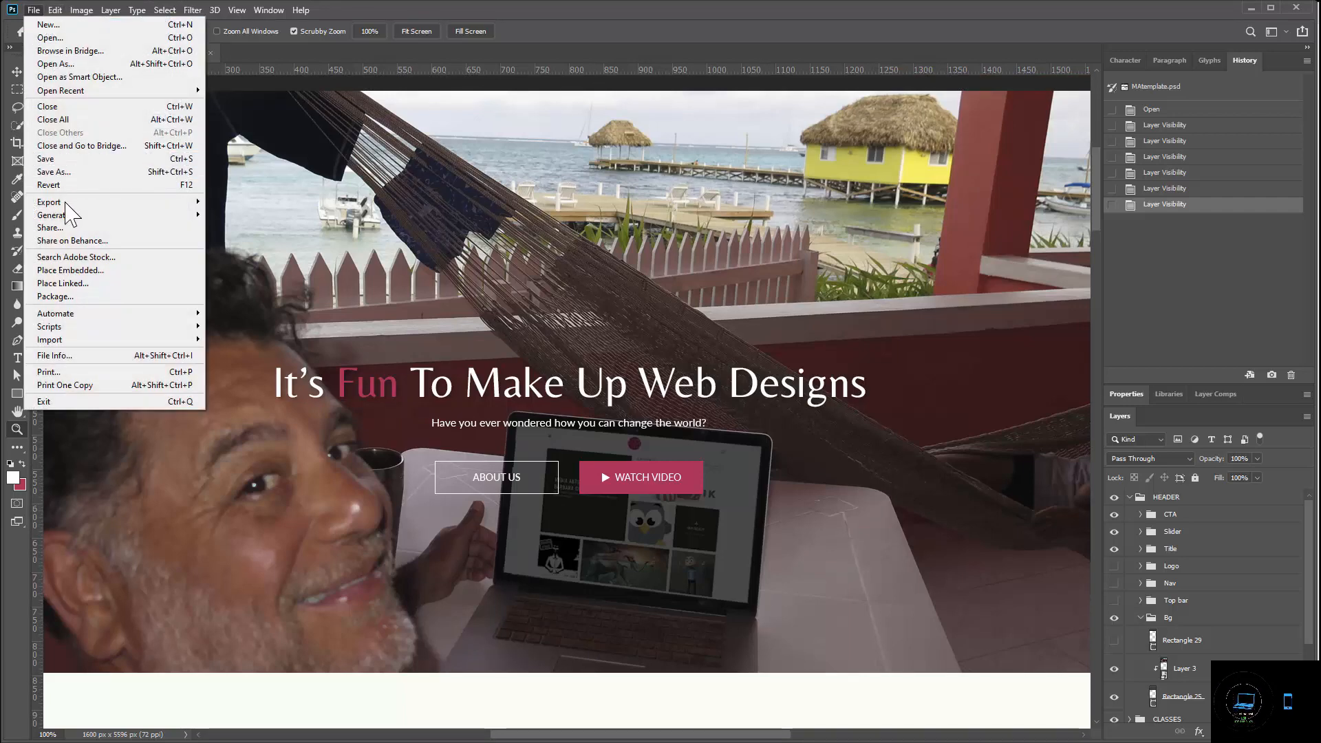
mouse_move(124, 207)
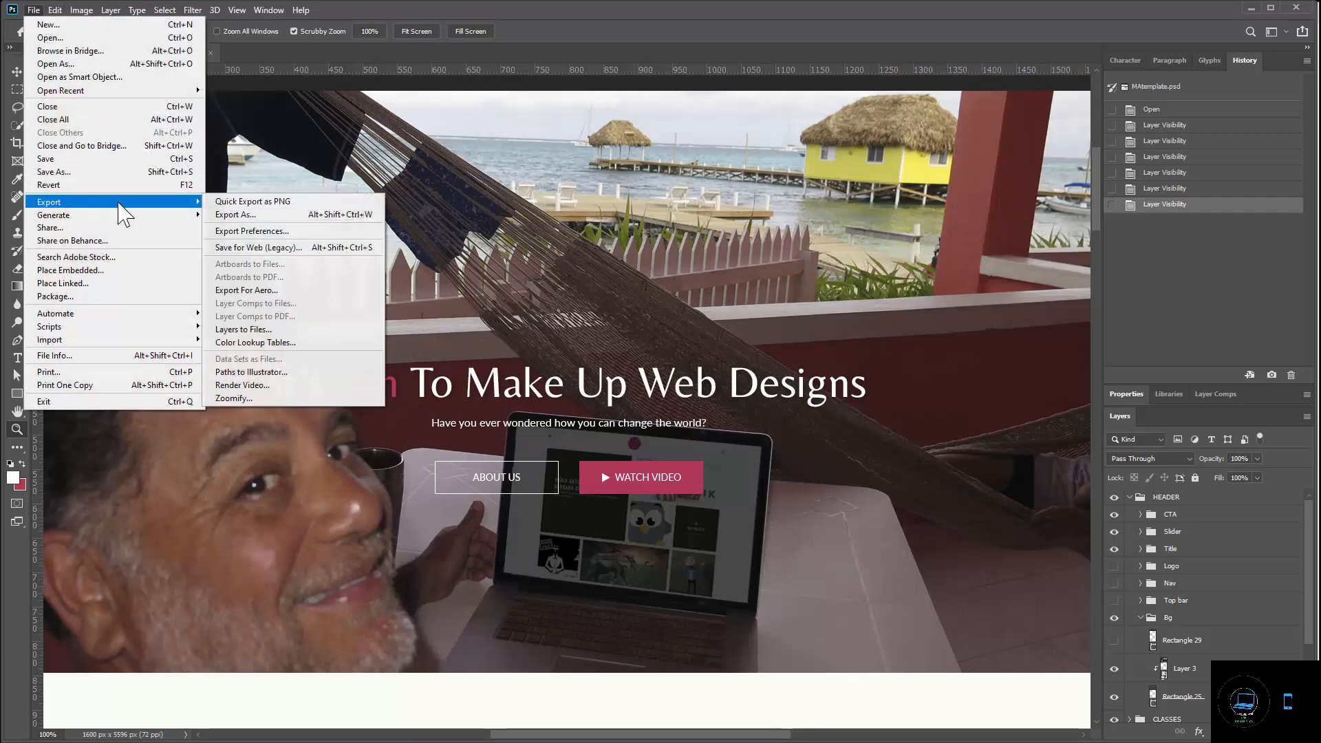
click(246, 215)
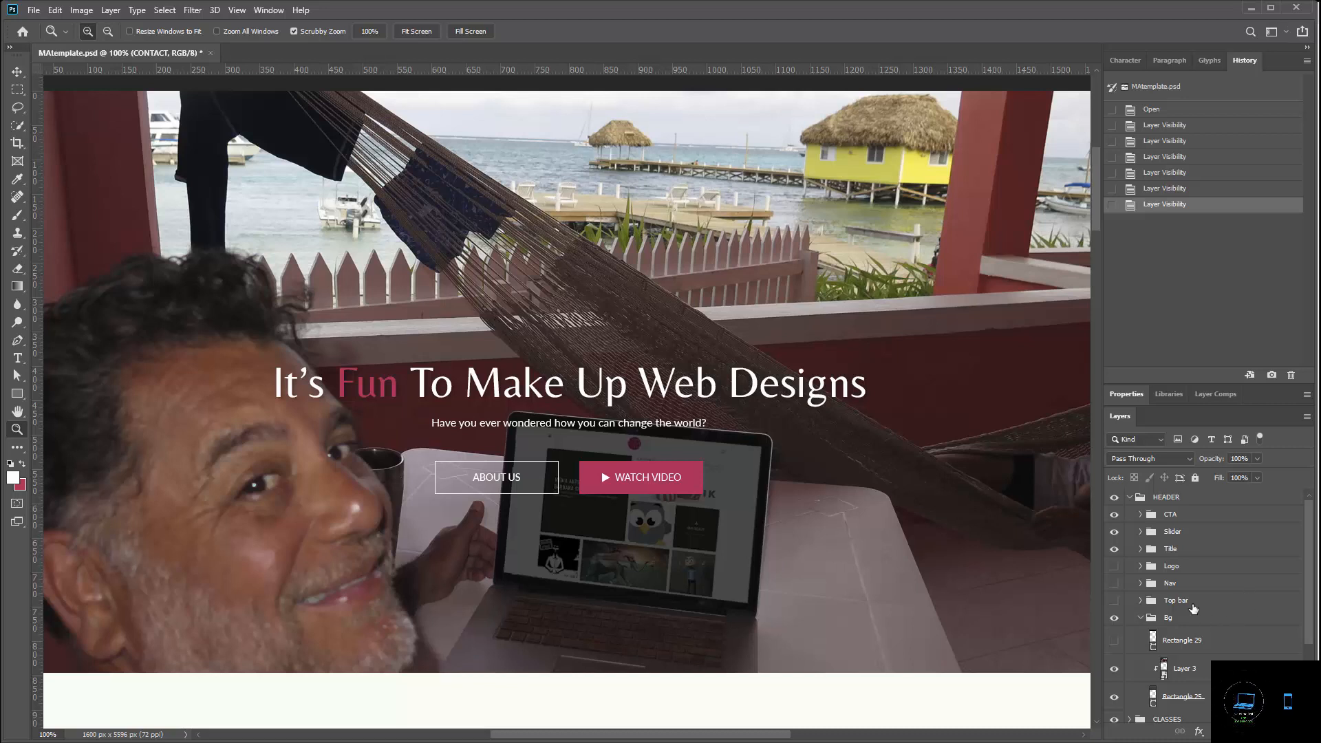
- Hide Layer 3 and the Rectangle 25 shape in the Bg group, along with the CLASSES group
scroll(1151, 562, down, 2)
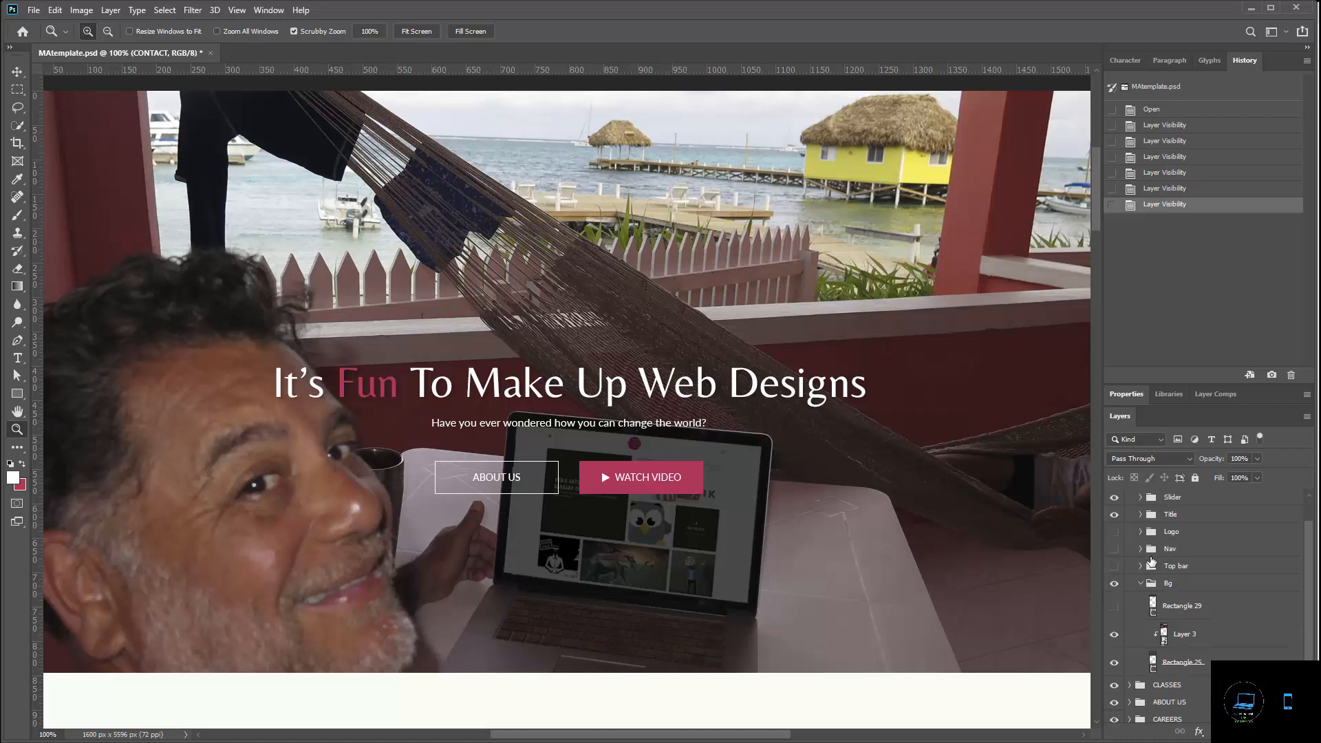
scroll(1151, 562, up, 2)
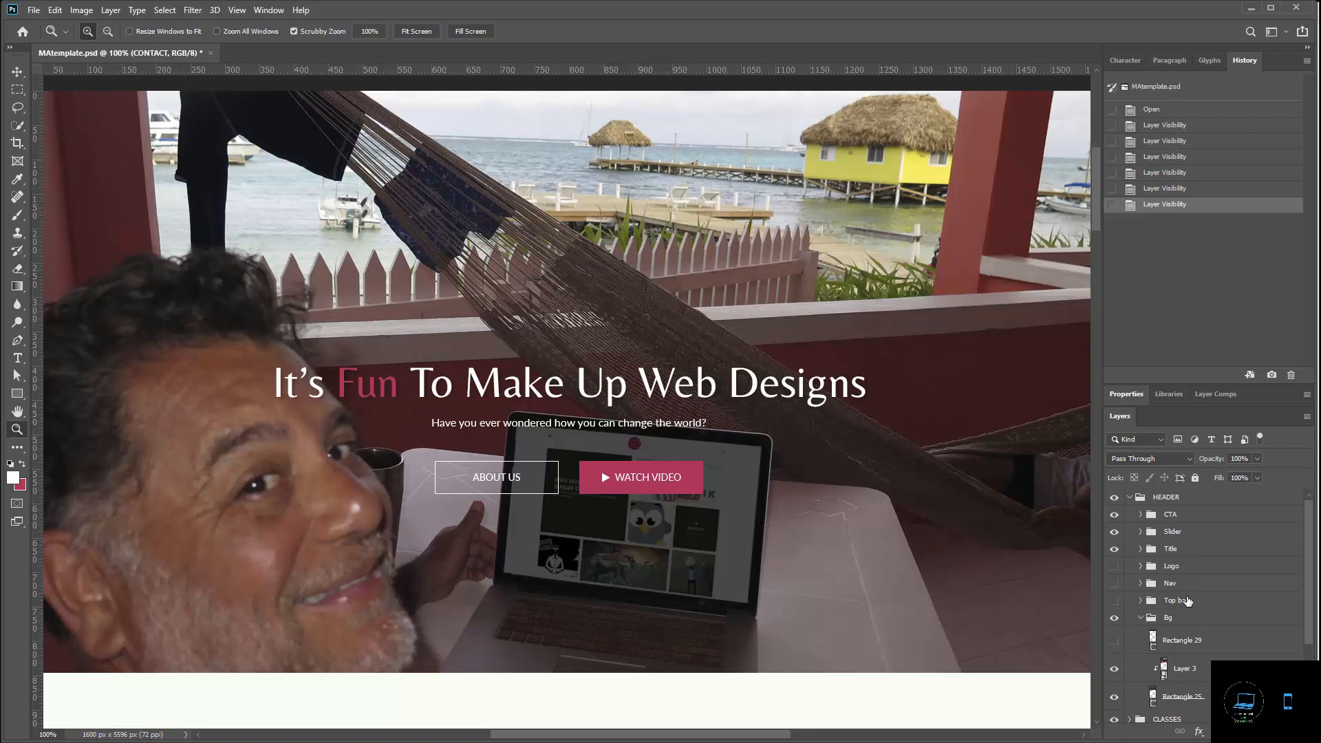
scroll(1185, 609, down, 1)
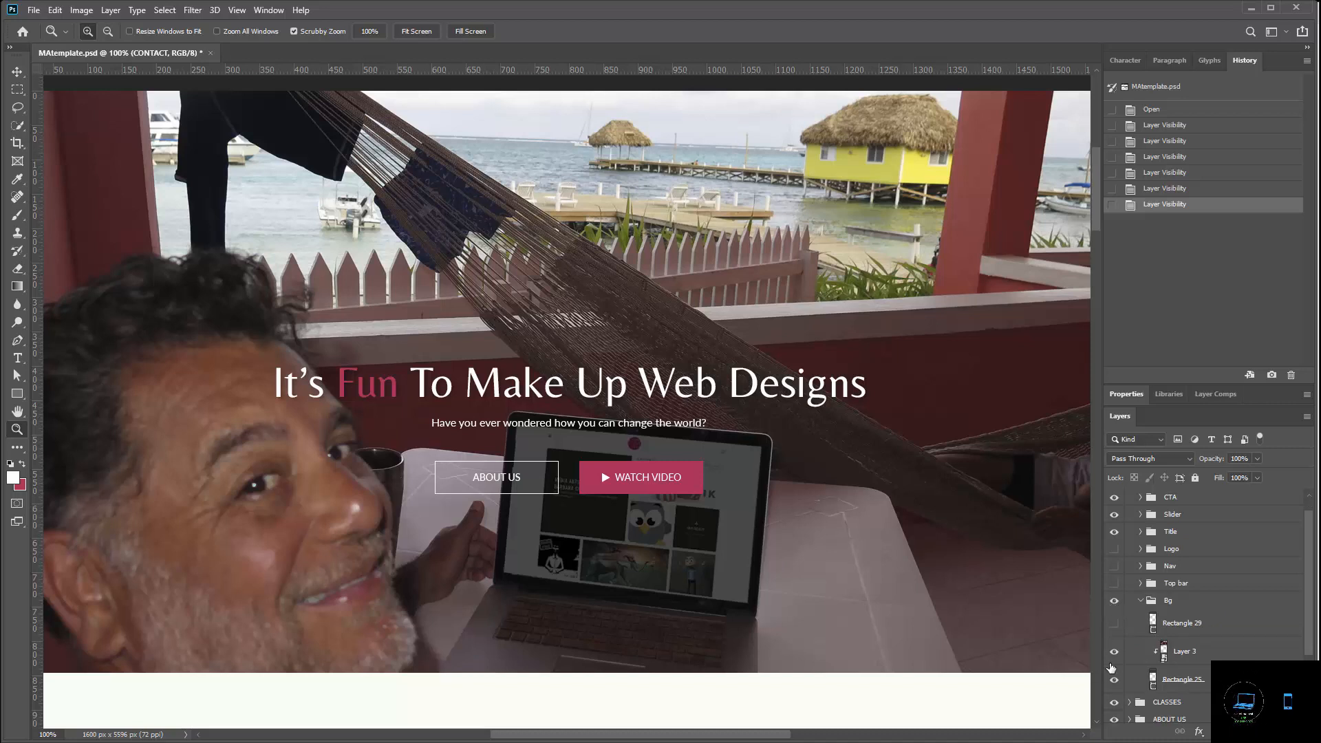
click(1115, 652)
scroll(1115, 661, down, 1)
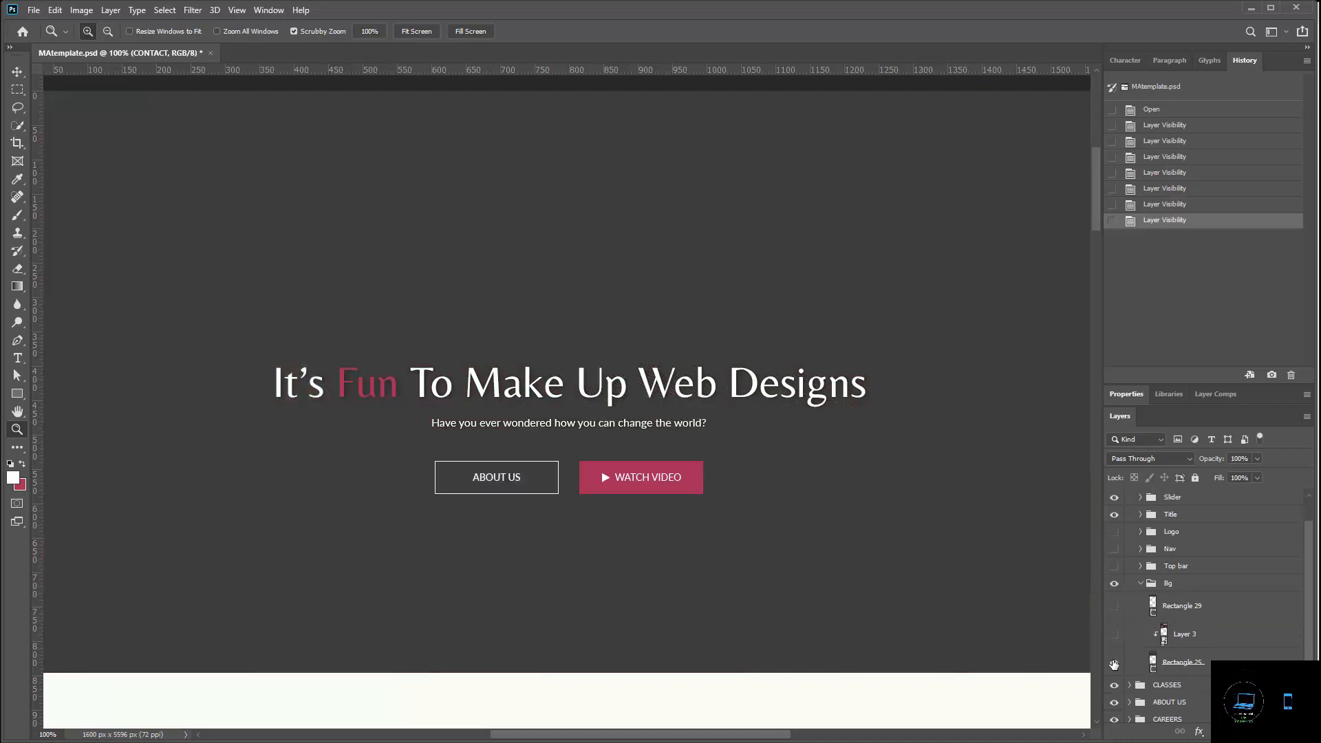
click(1115, 663)
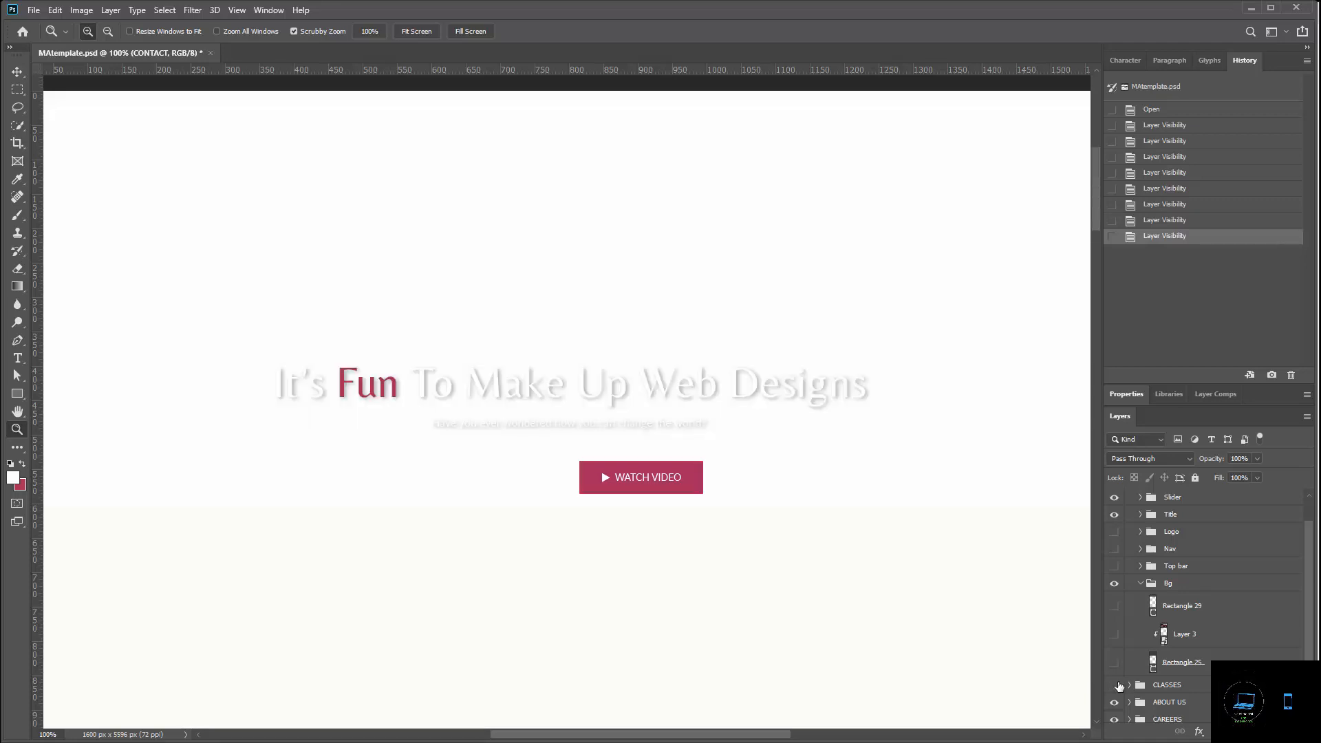
click(1115, 685)
scroll(1132, 671, up, 2)
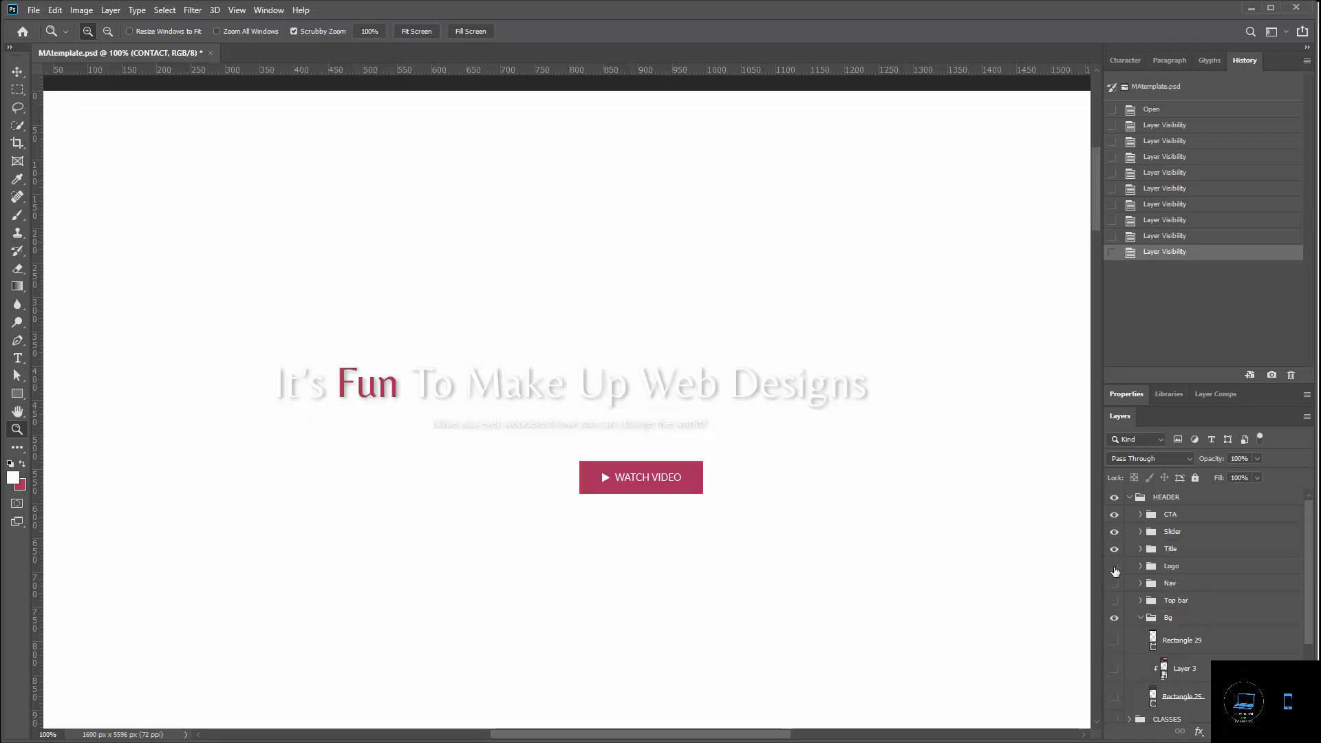
- Show the HEADER's Logo, Nav and Top bar groups again
click(1115, 568)
click(1115, 582)
click(1115, 600)
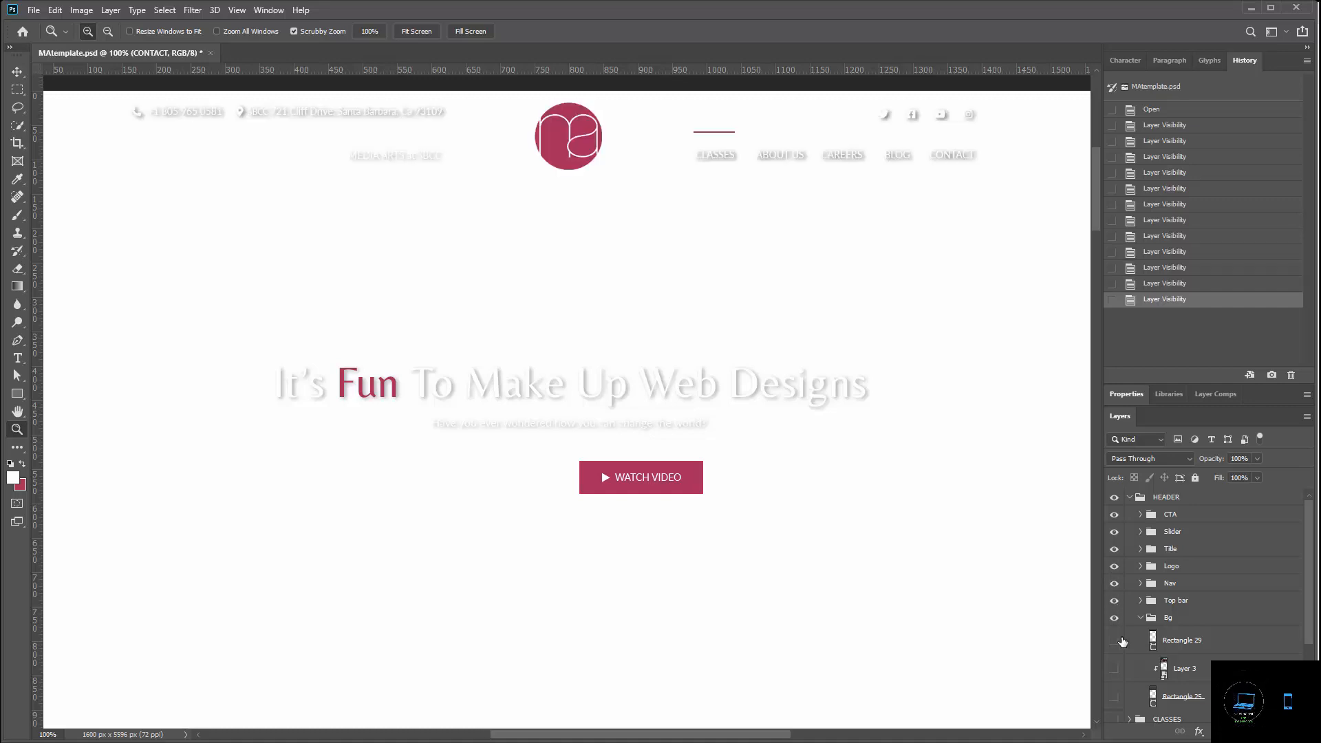
- Show the Rectangle 29 header strip in the Bg group and hide the BACKGROUND group
click(1116, 639)
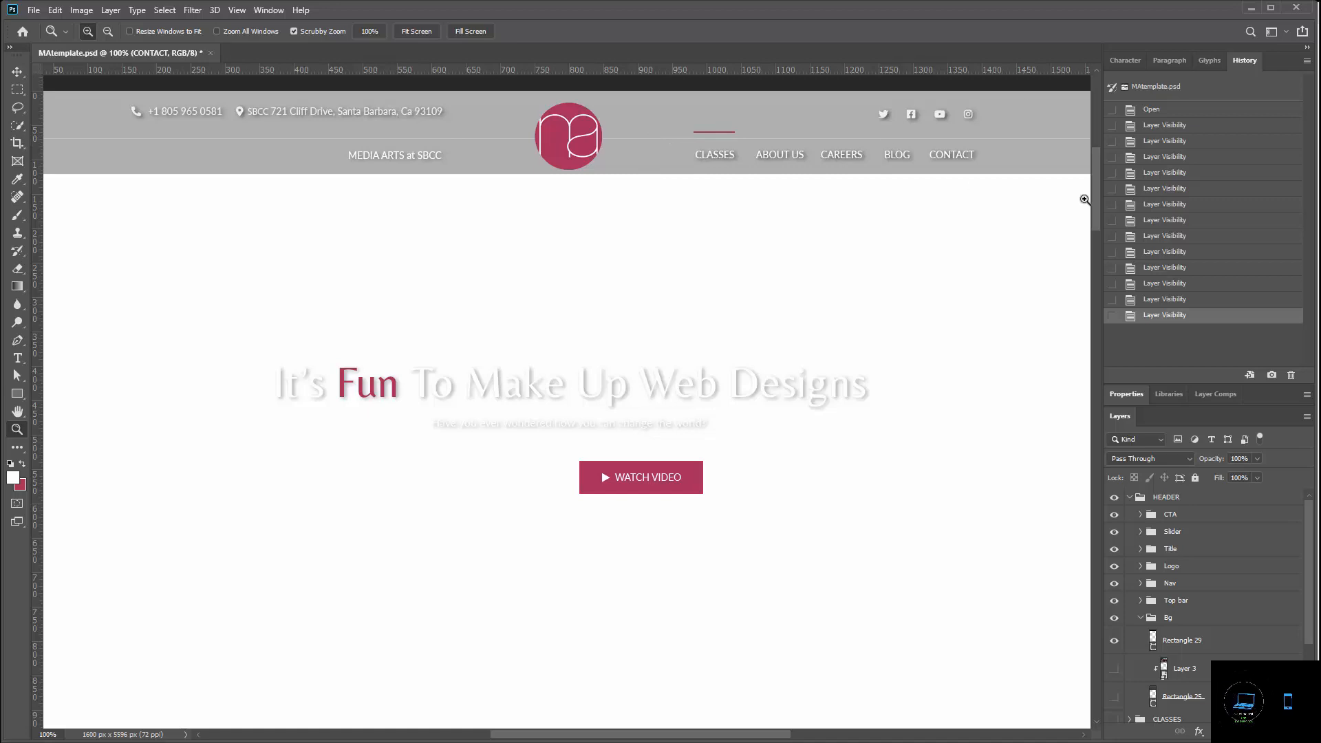
scroll(1115, 609, down, 3)
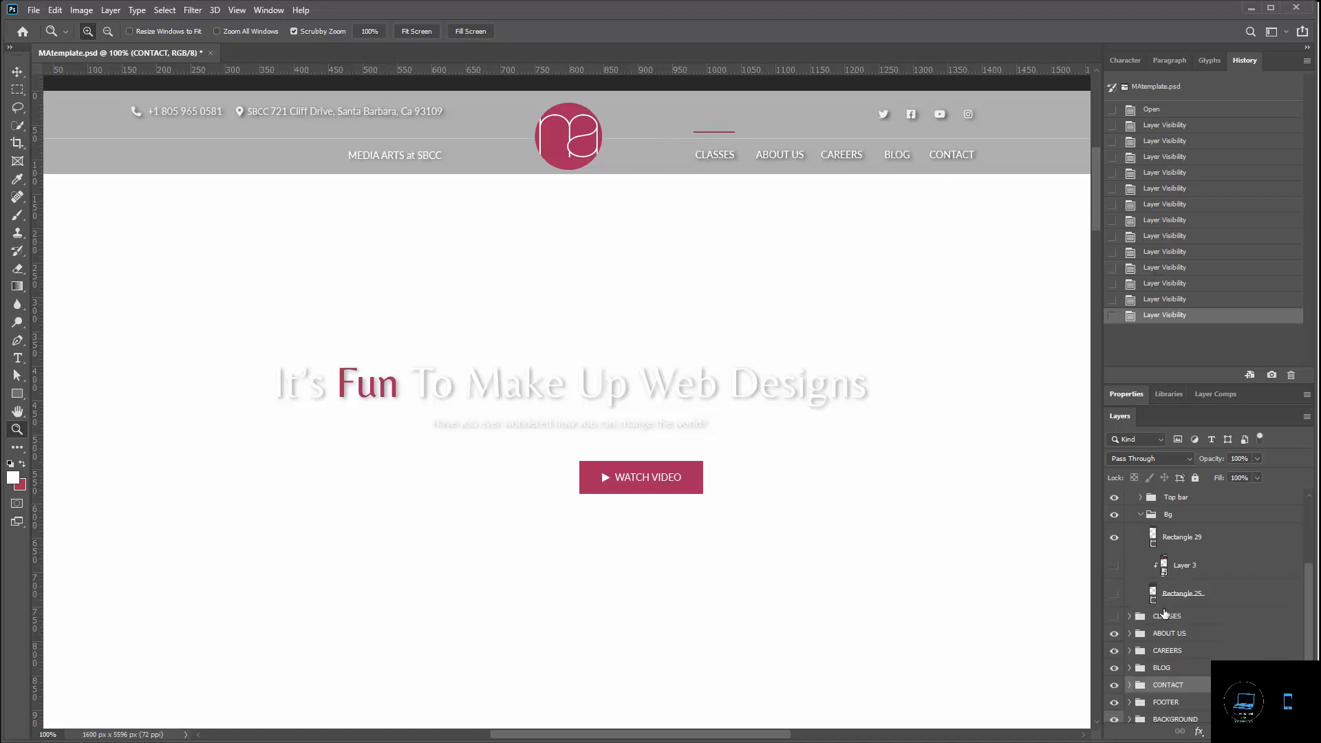
click(1114, 715)
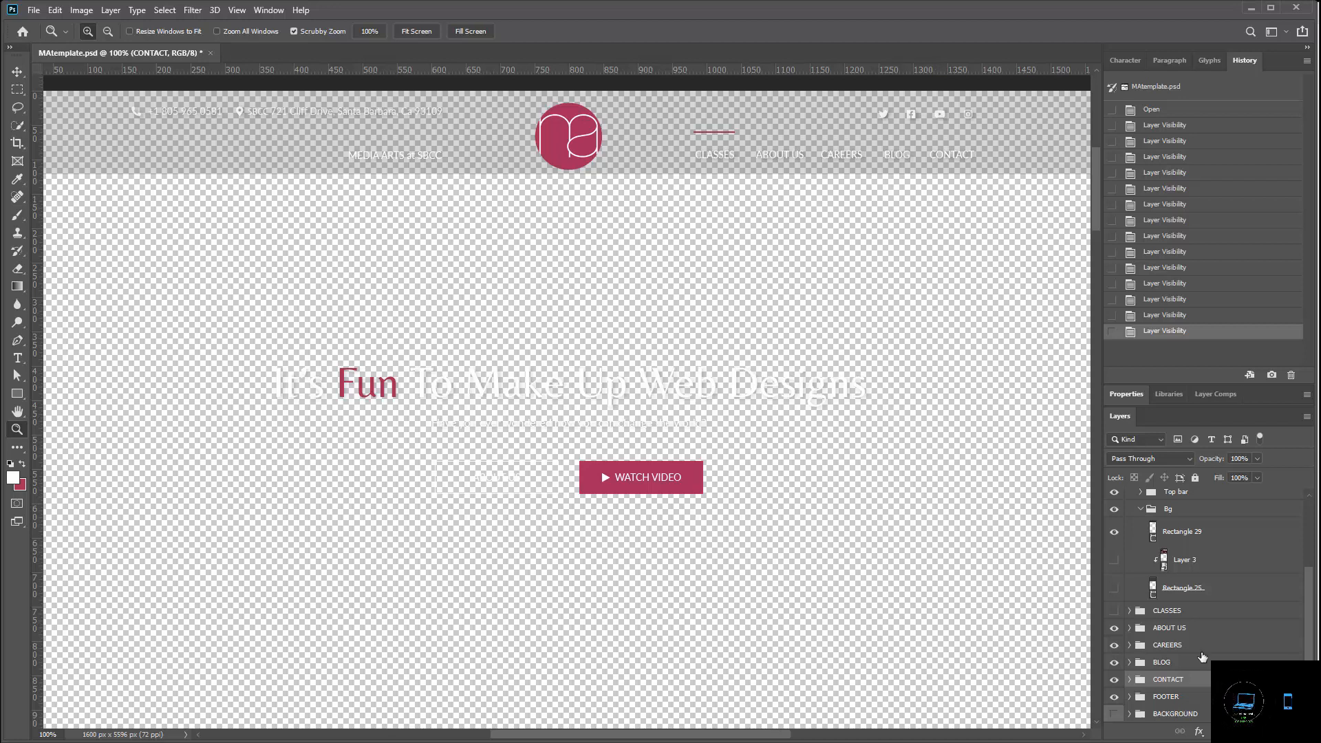
scroll(1288, 578, up, 3)
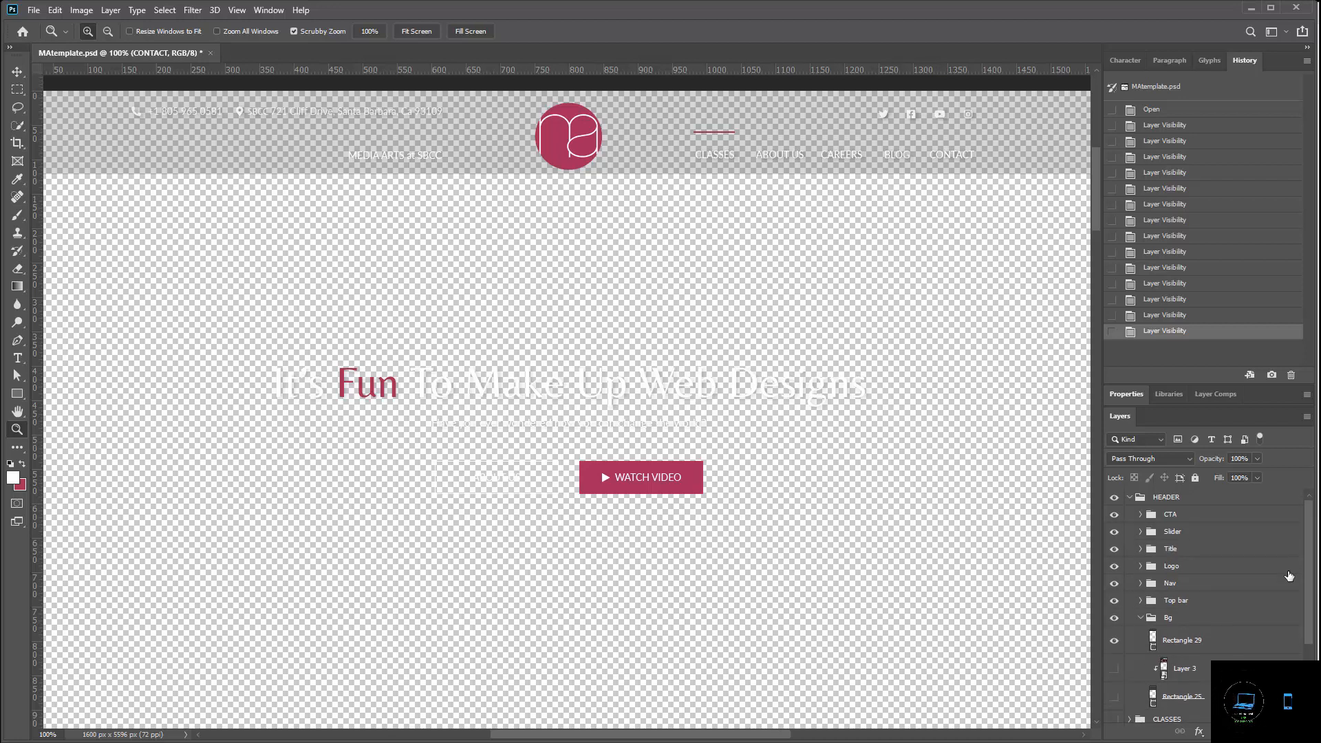
scroll(1288, 577, down, 1)
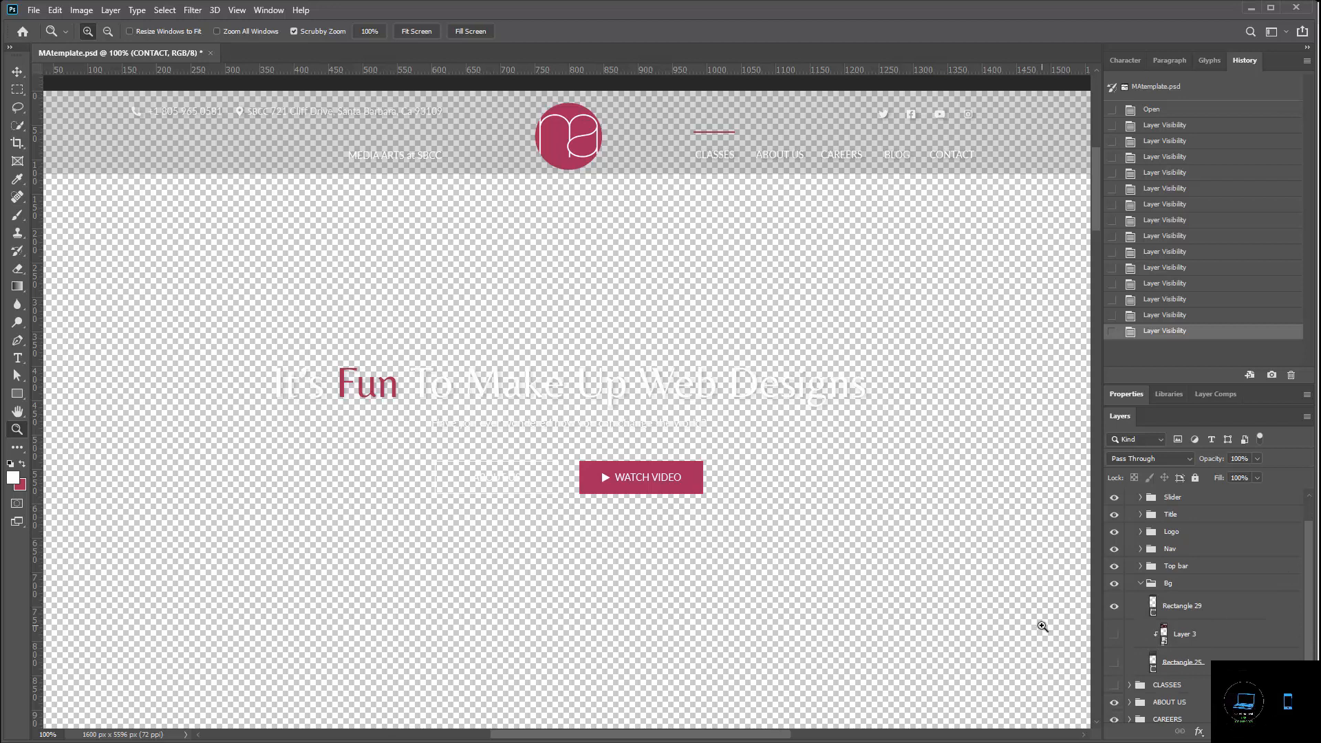
- Temporarily show Layer 3 and Rectangle 25 and toggle Rectangle 29 to compare the header over different backdrops
drag(1119, 634, 1114, 662)
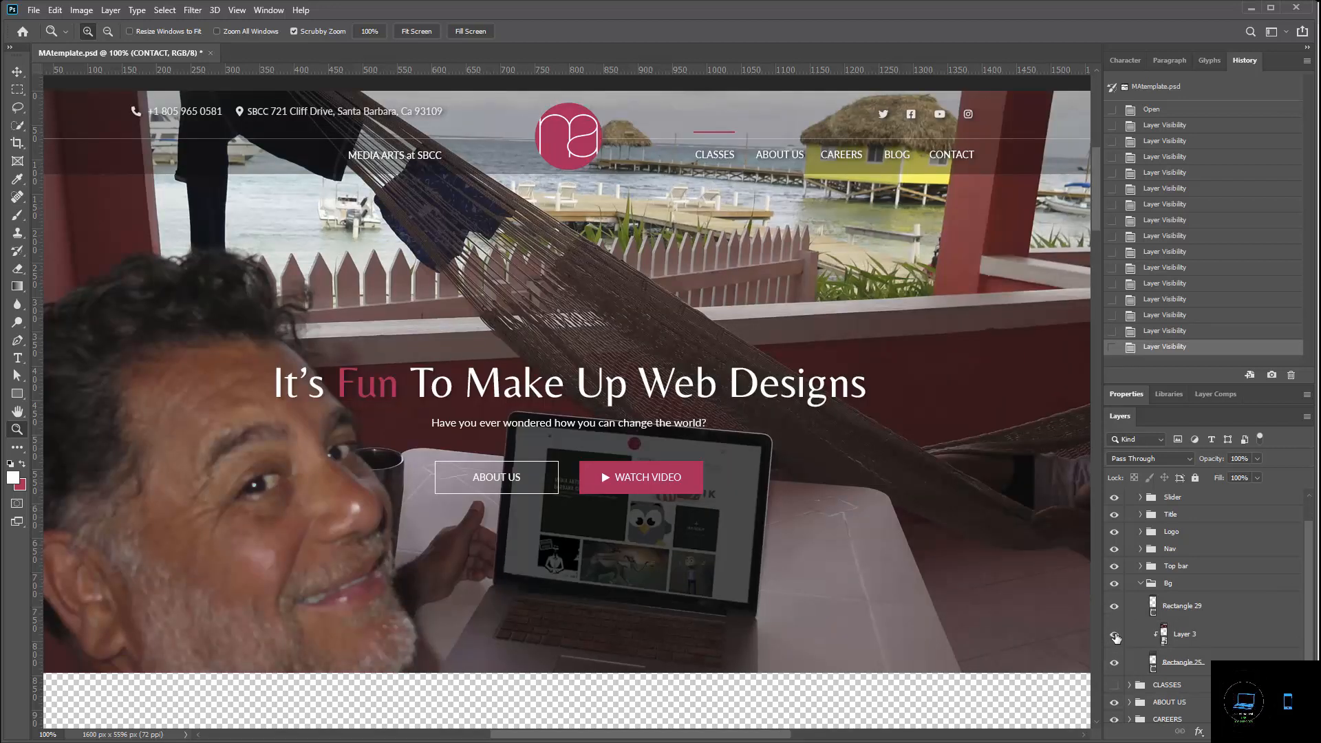
click(1115, 634)
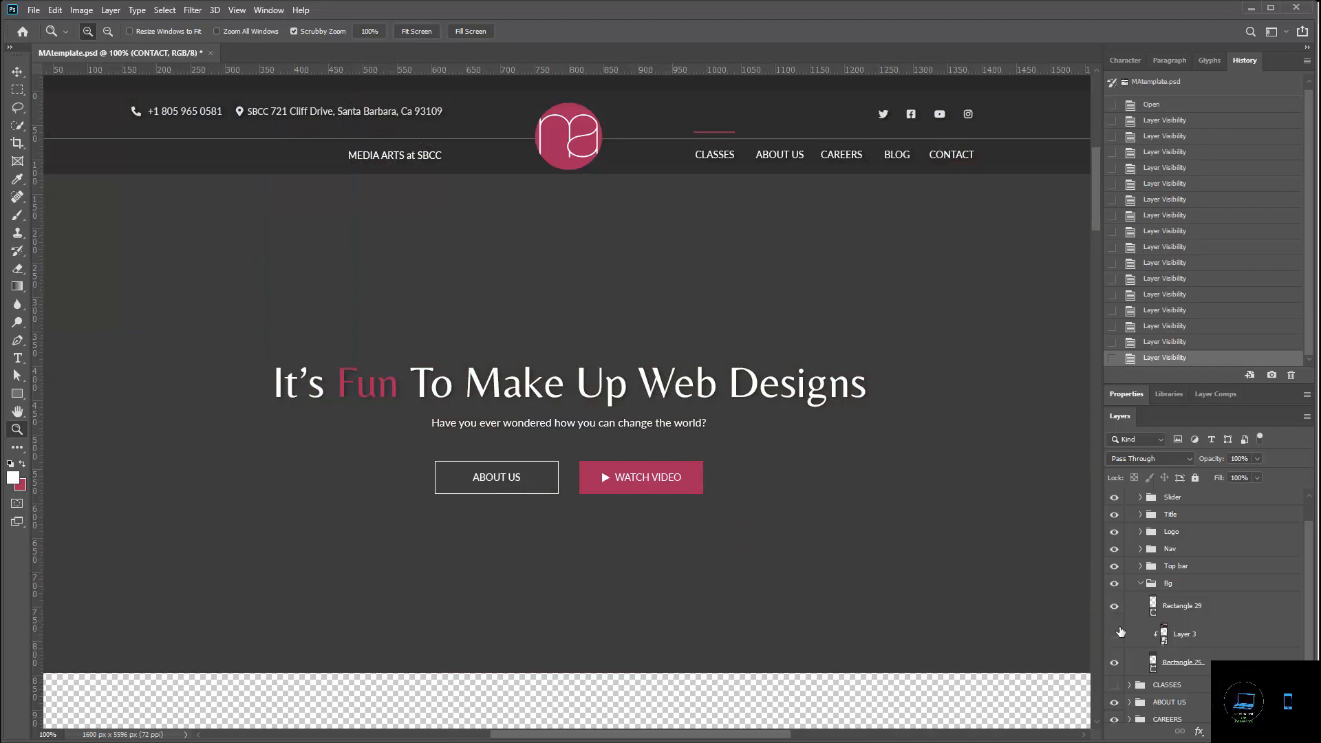
click(1115, 608)
click(1116, 608)
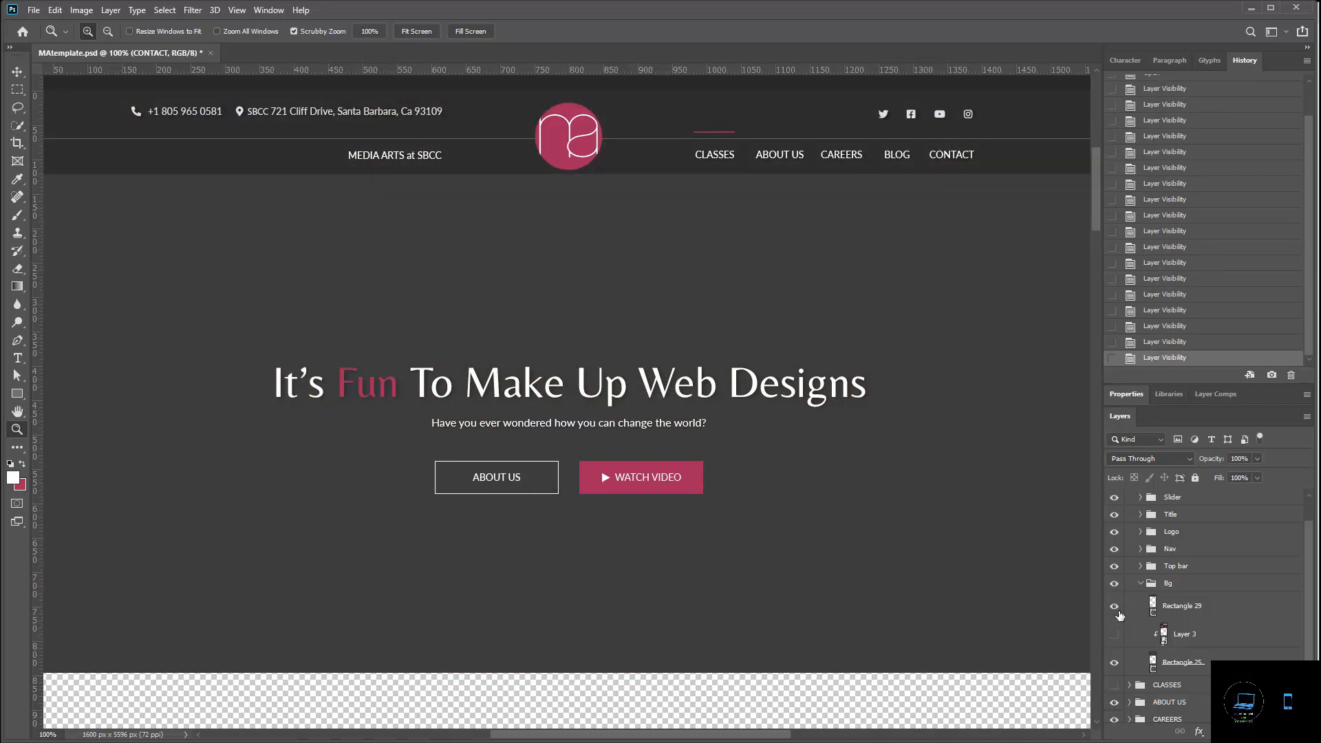
click(1115, 663)
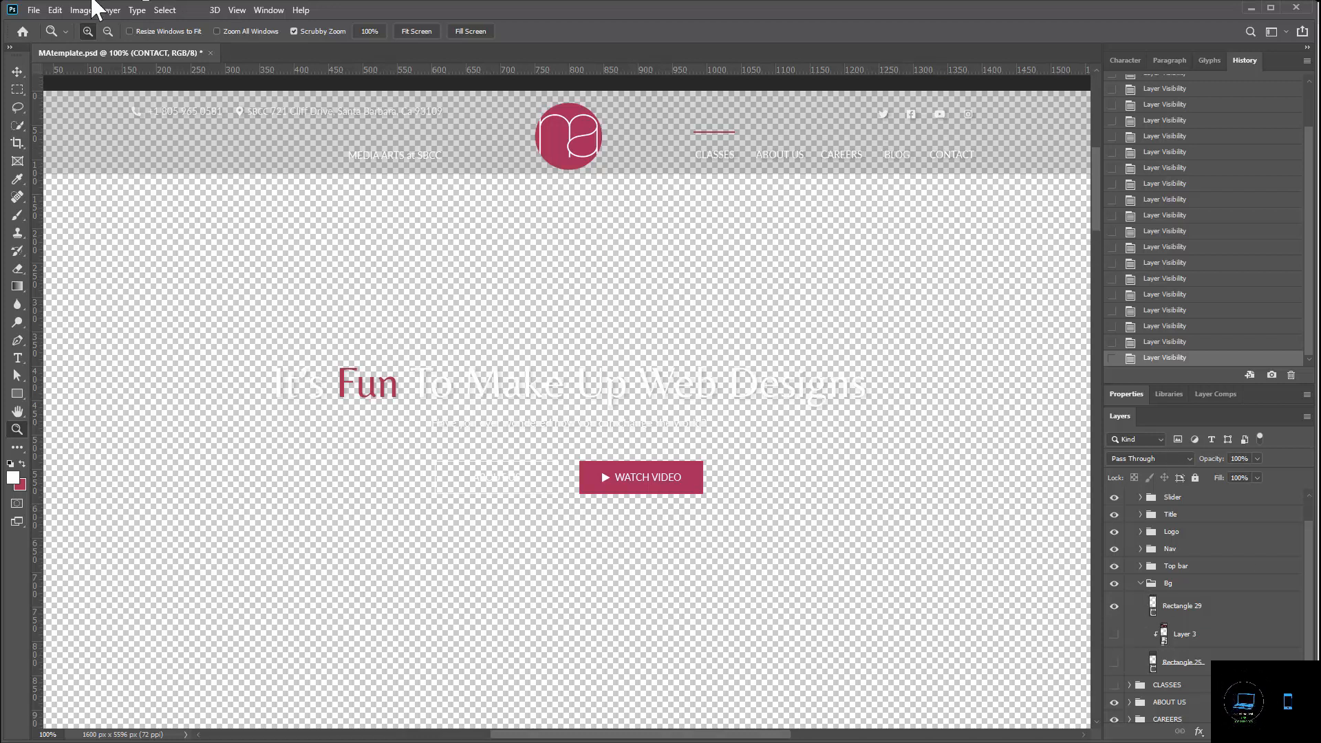
click(35, 7)
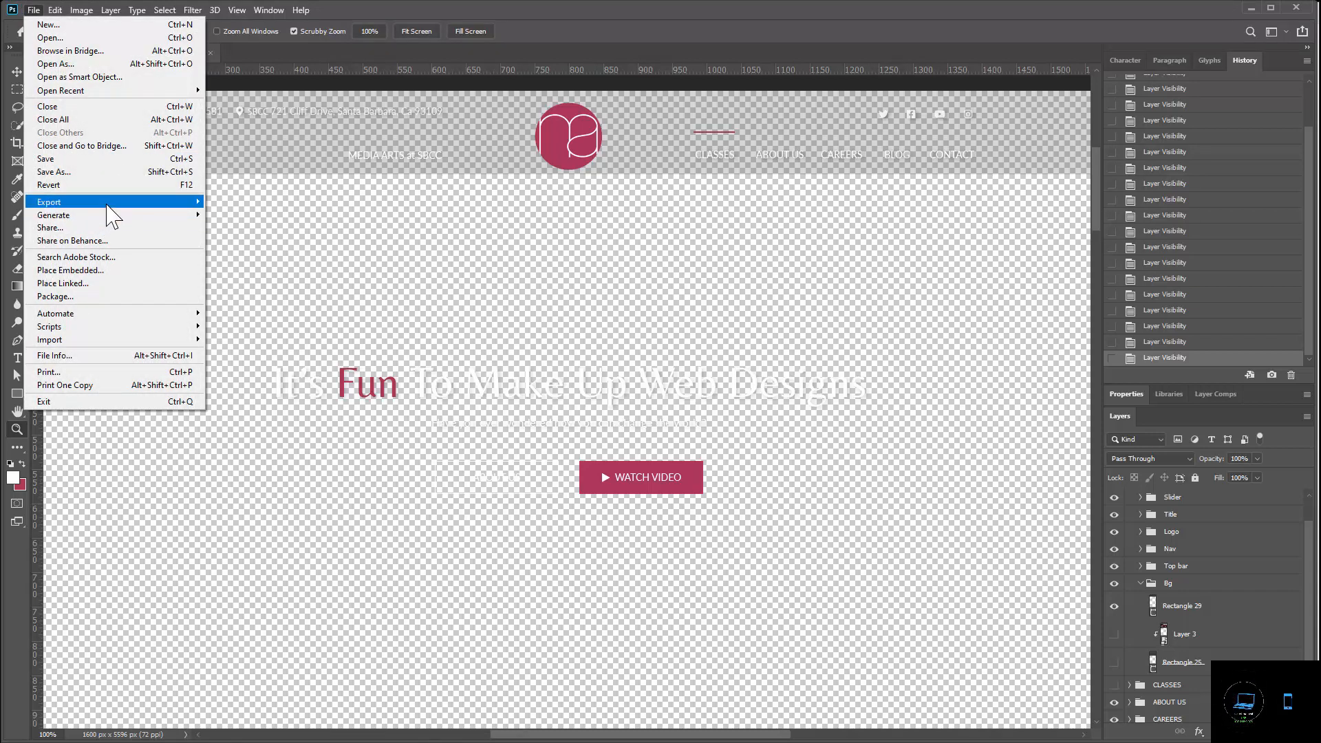
mouse_move(109, 209)
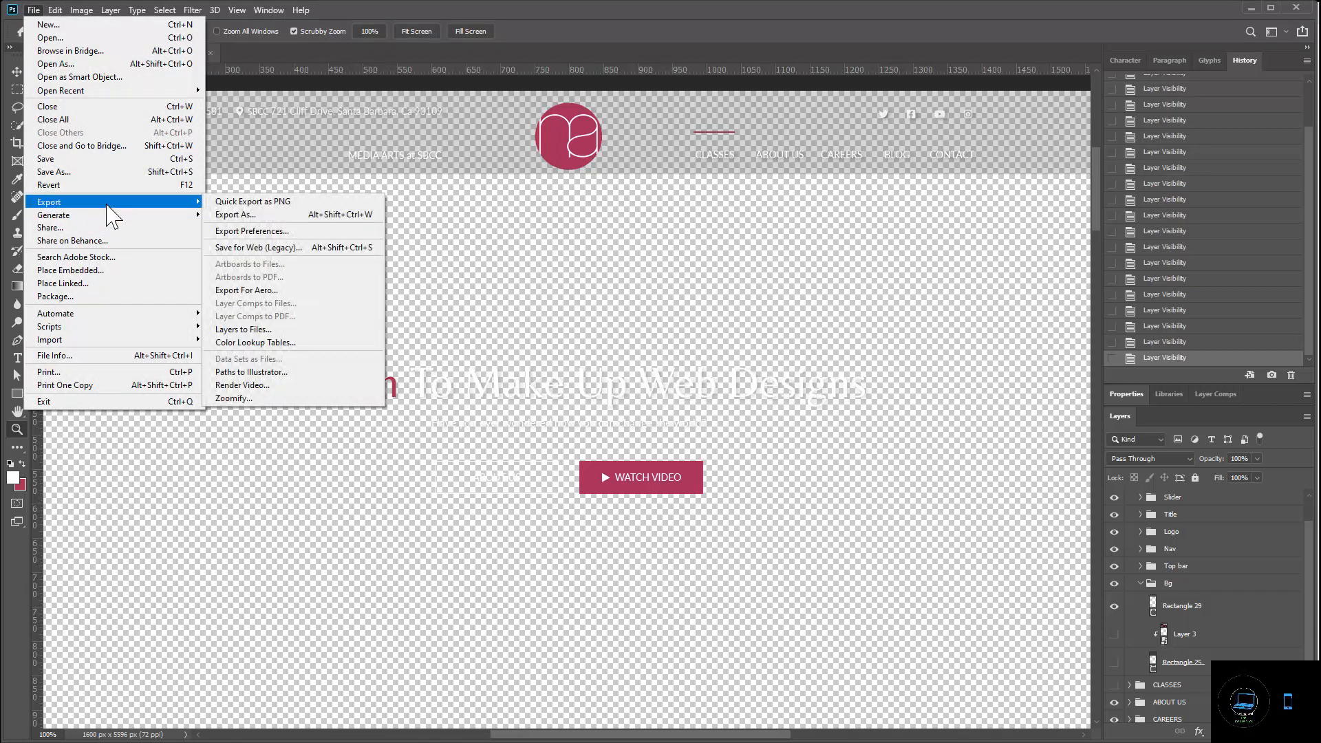
click(227, 203)
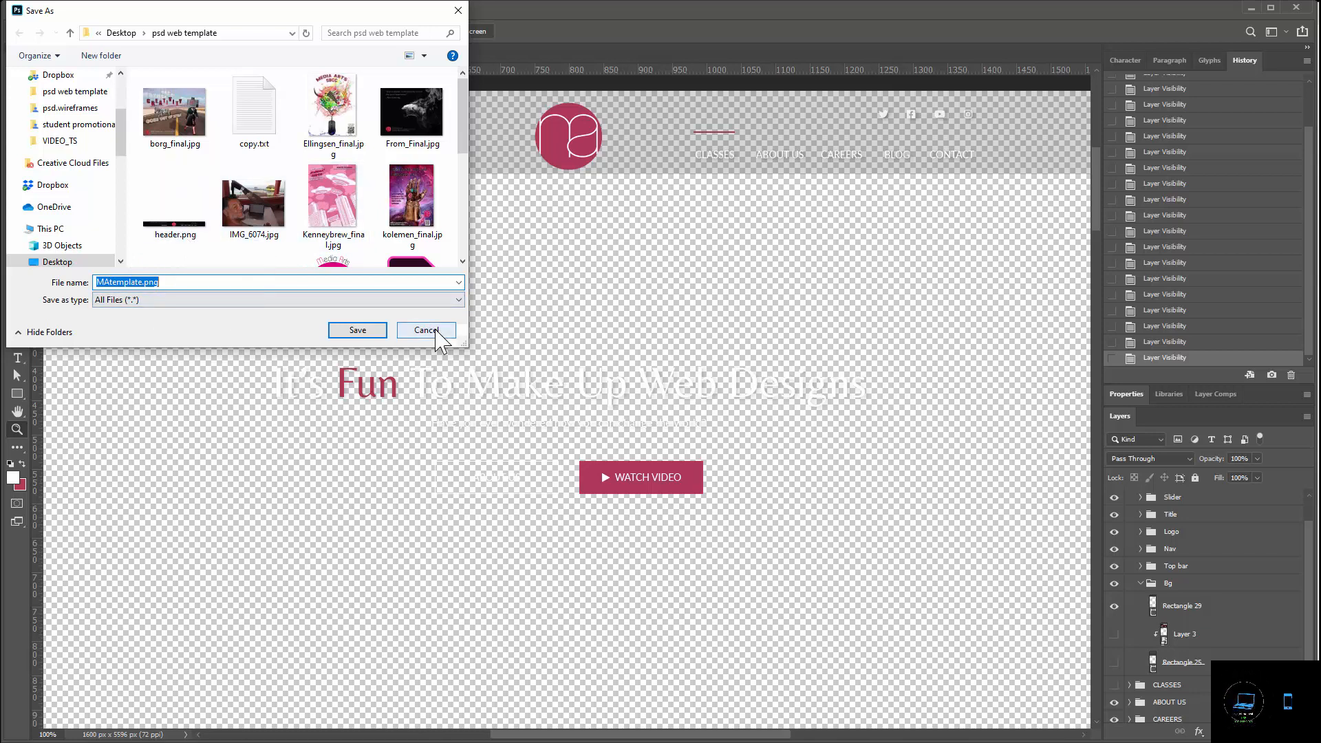
click(426, 330)
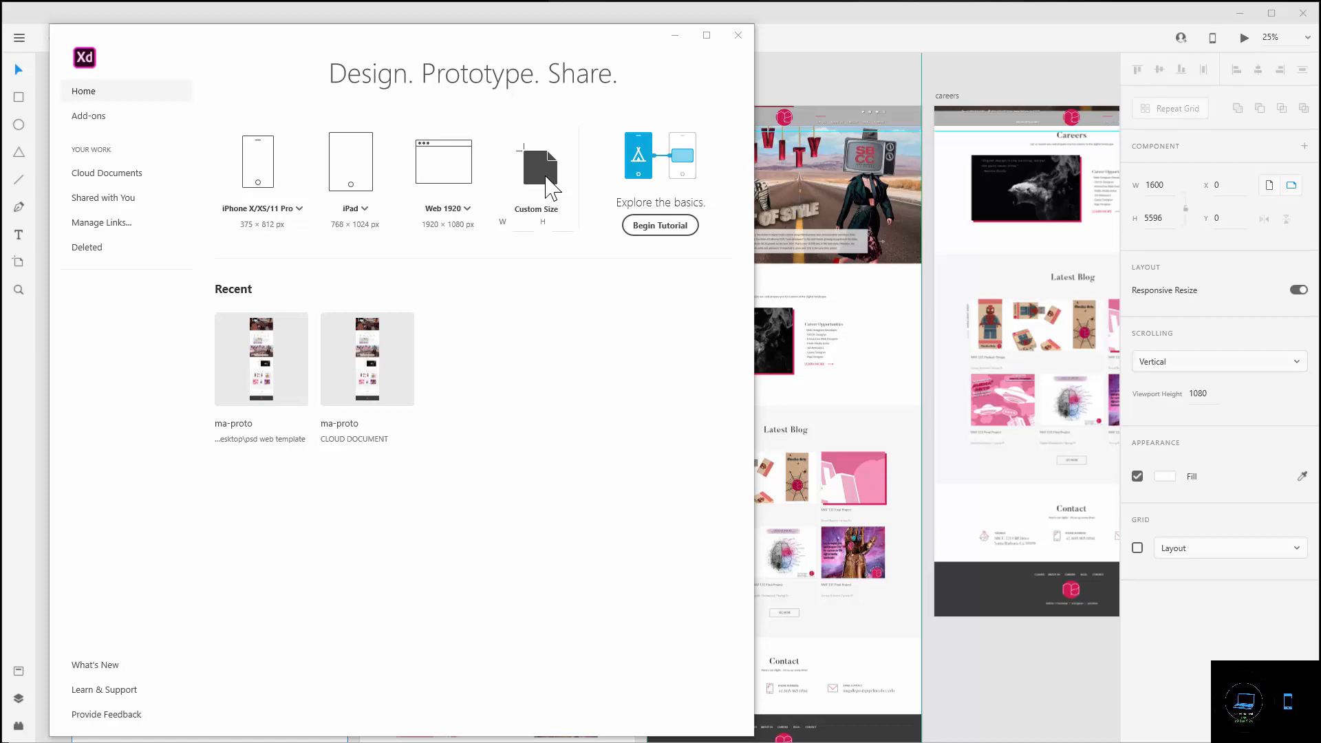
- Switch to Adobe XD, create a custom-size document and draw an artboard about 964 by 585
click(544, 175)
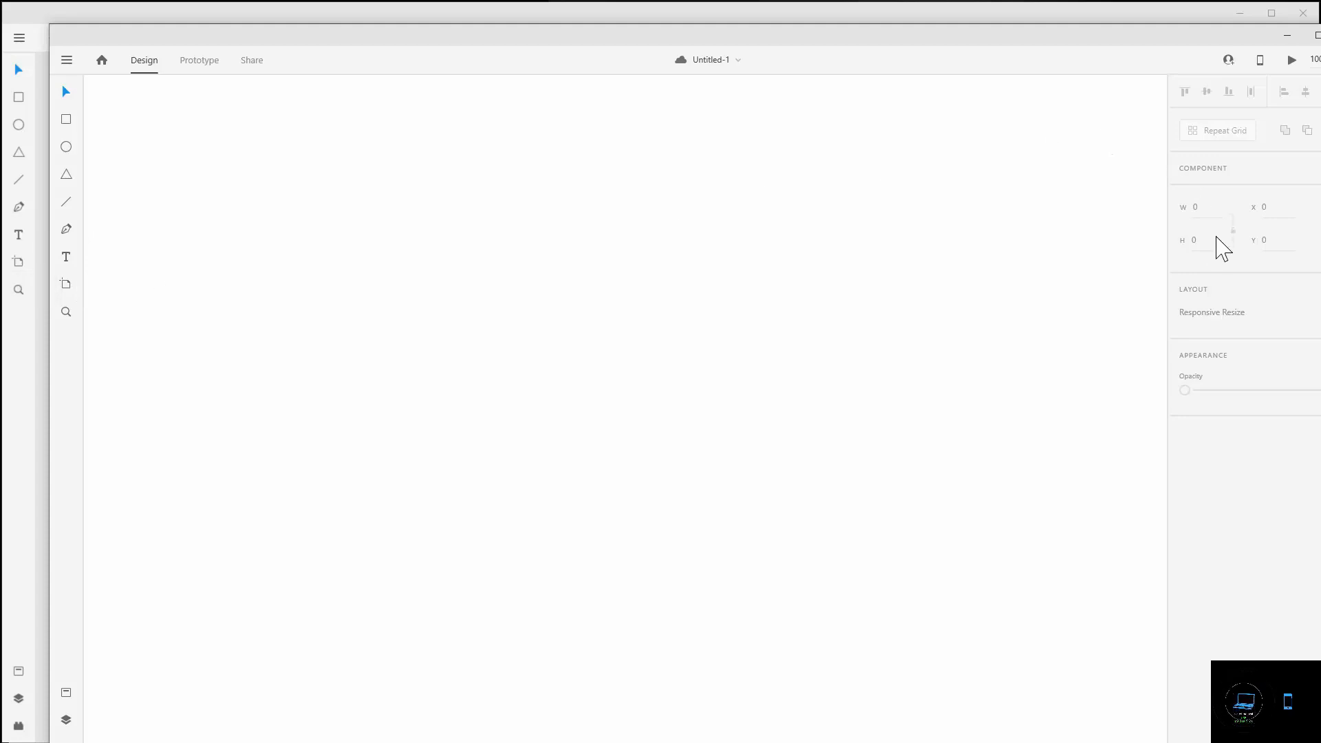
click(67, 286)
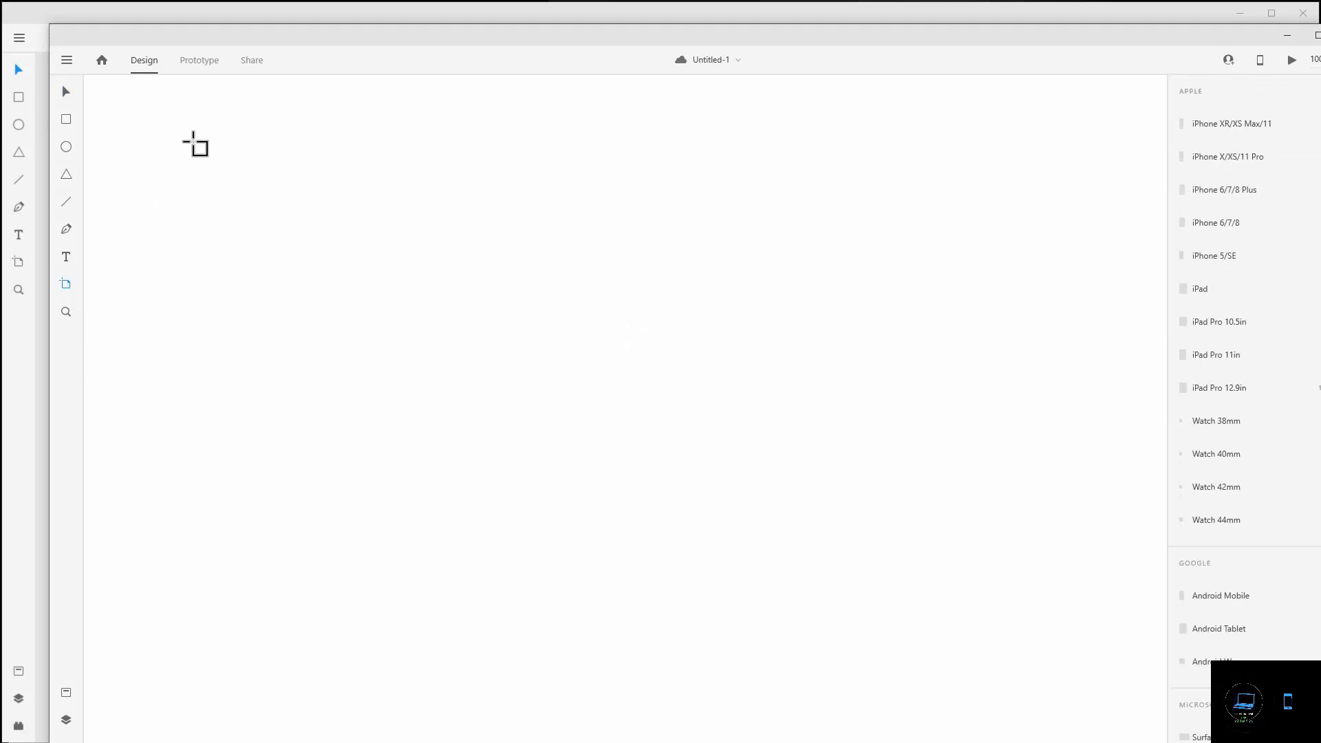
drag(194, 142, 863, 542)
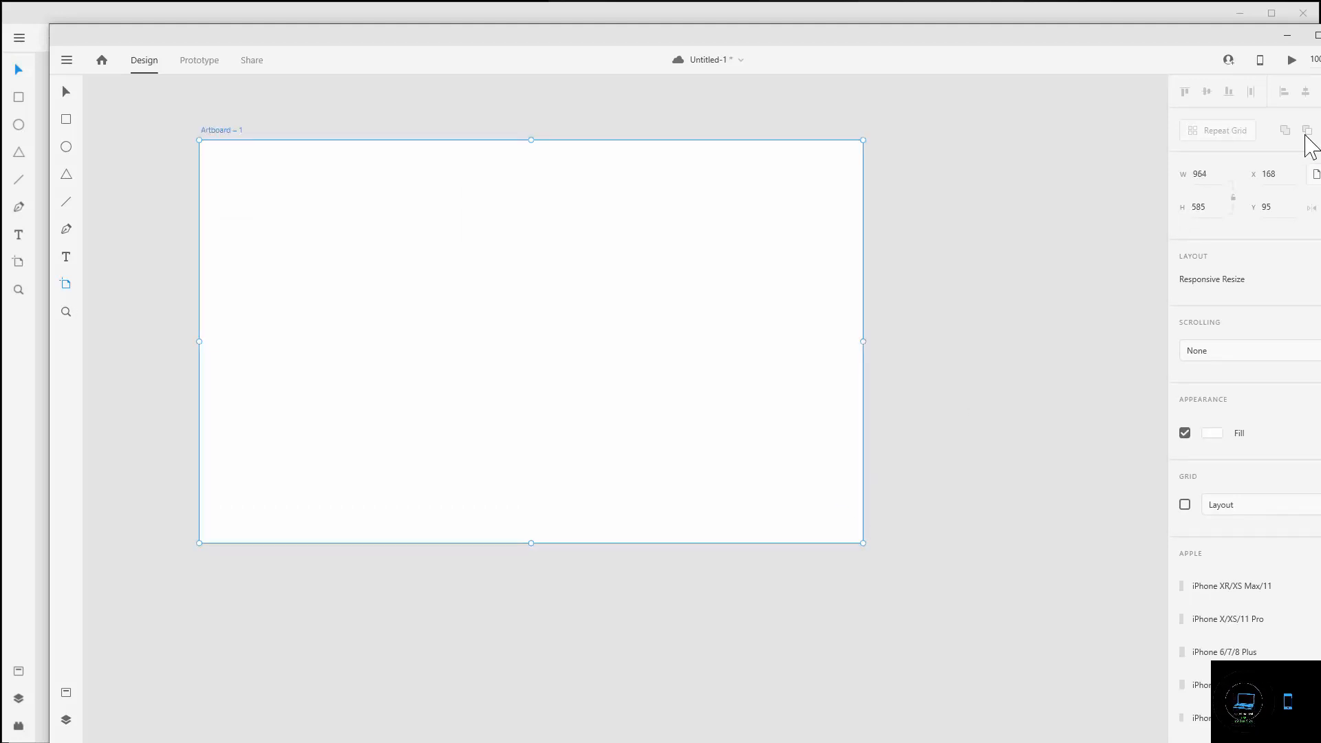
- Set the artboard's width to 1600 and height to 5596, and save the document
click(1203, 173)
text(1600)
click(1197, 209)
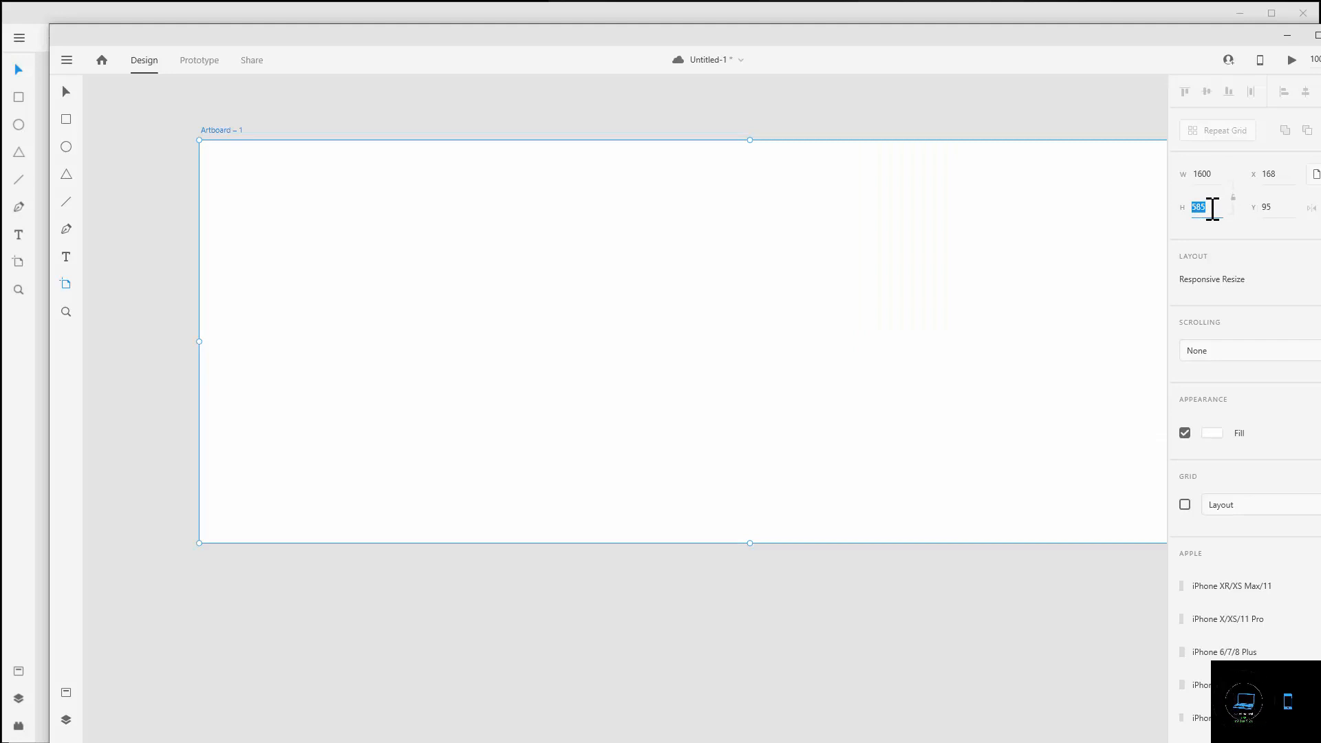
text(5596)
key(Return)
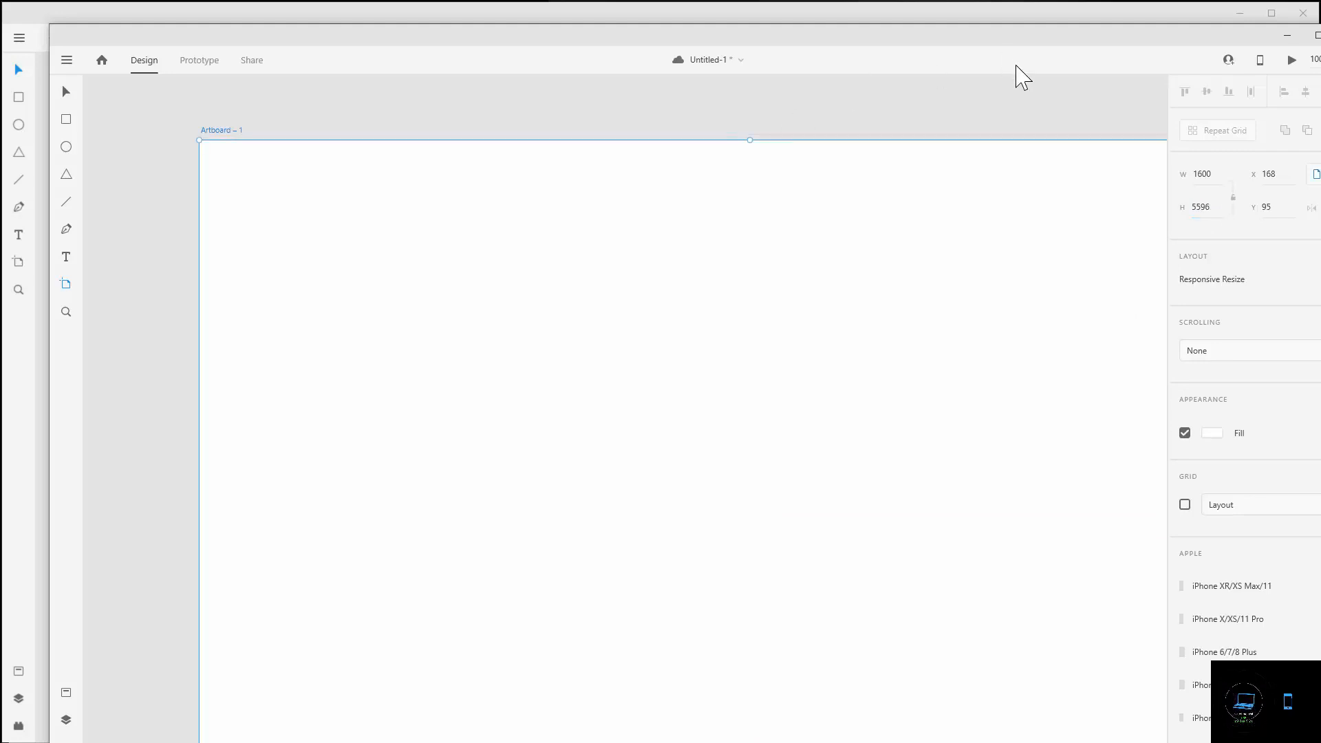
click(1316, 59)
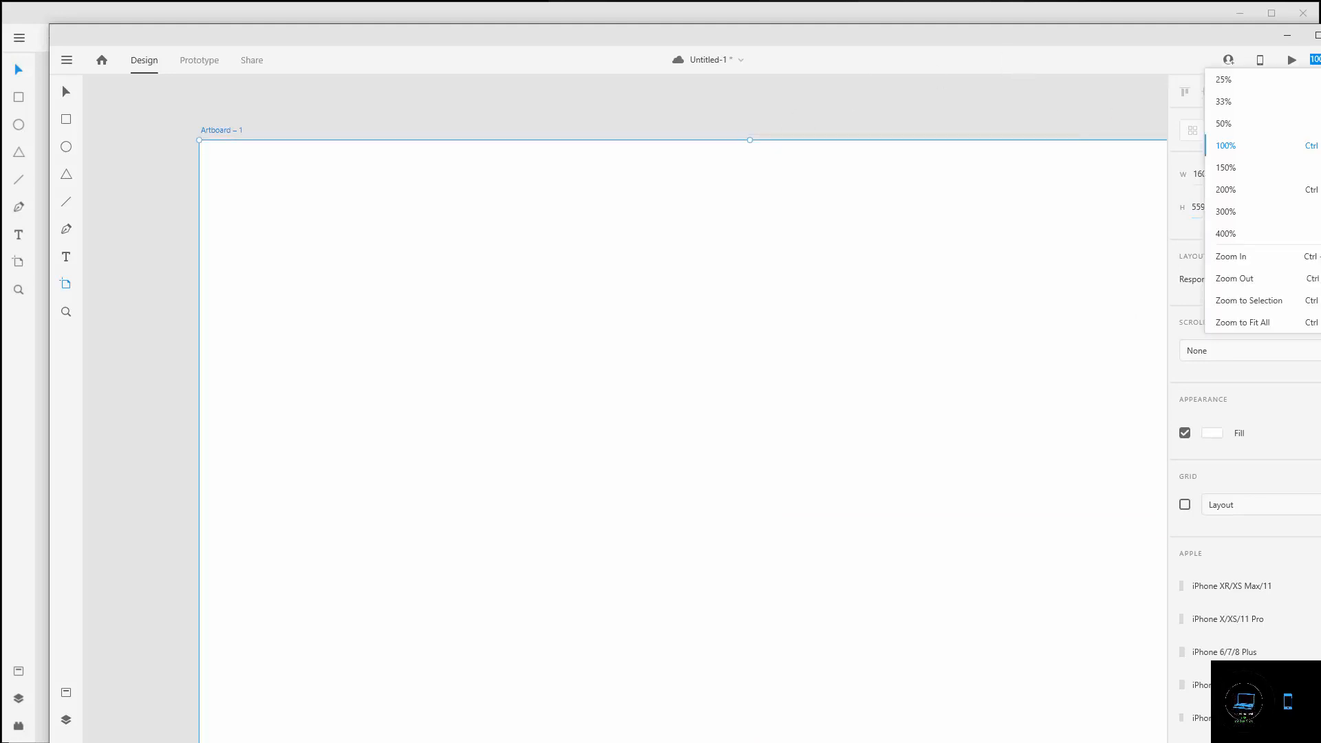
click(1245, 136)
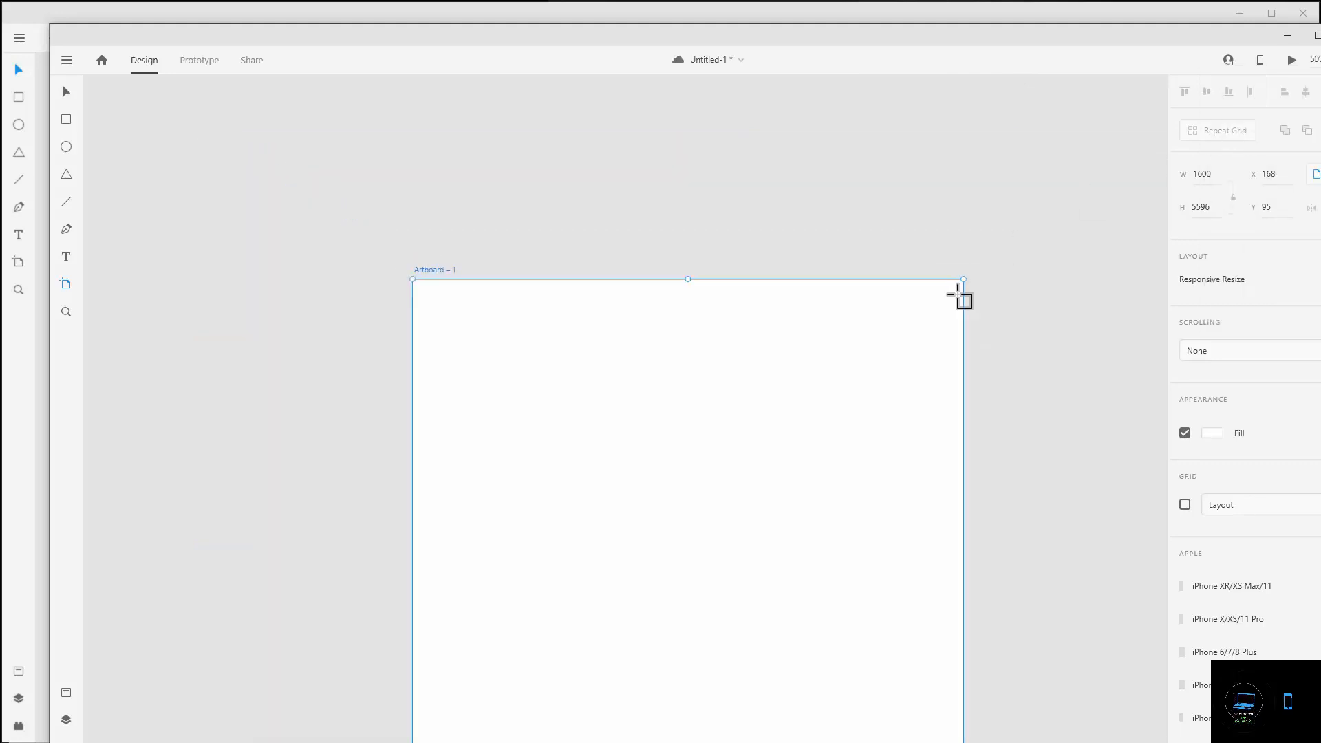
scroll(958, 295, down, 5)
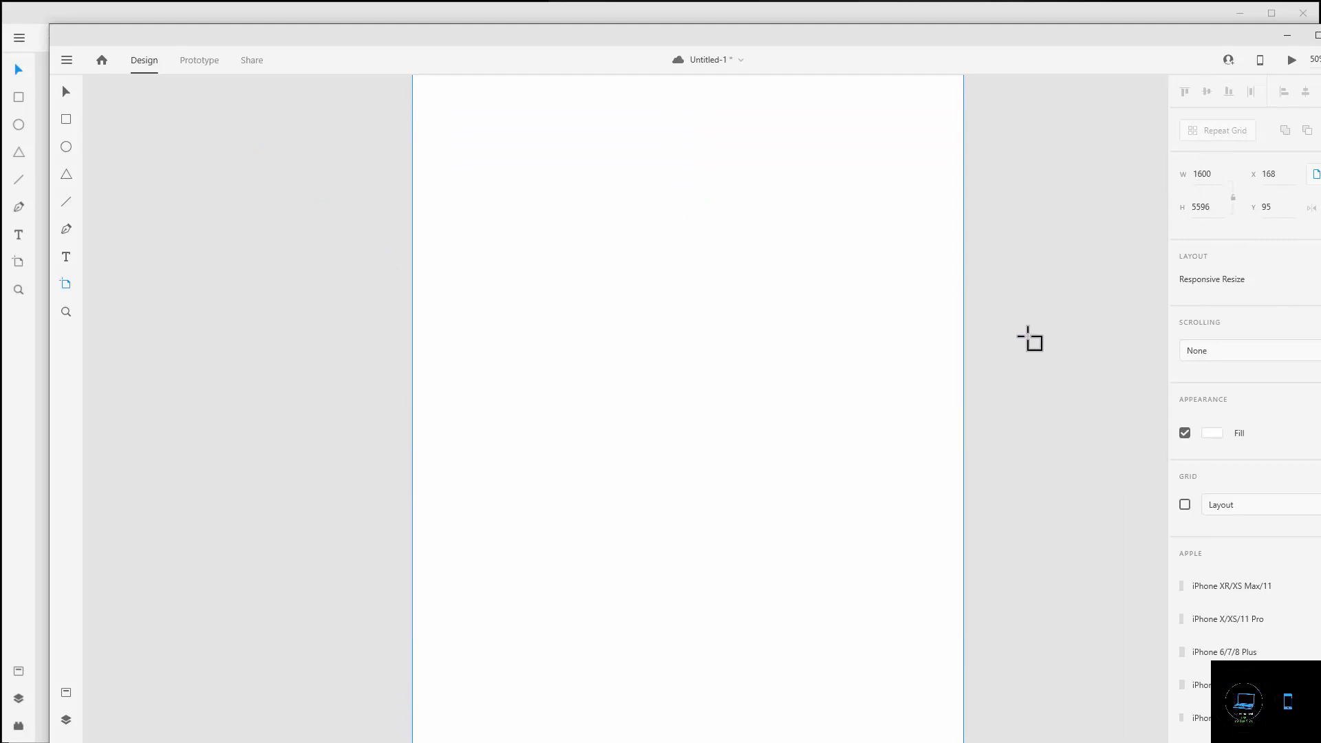
scroll(1030, 339, up, 5)
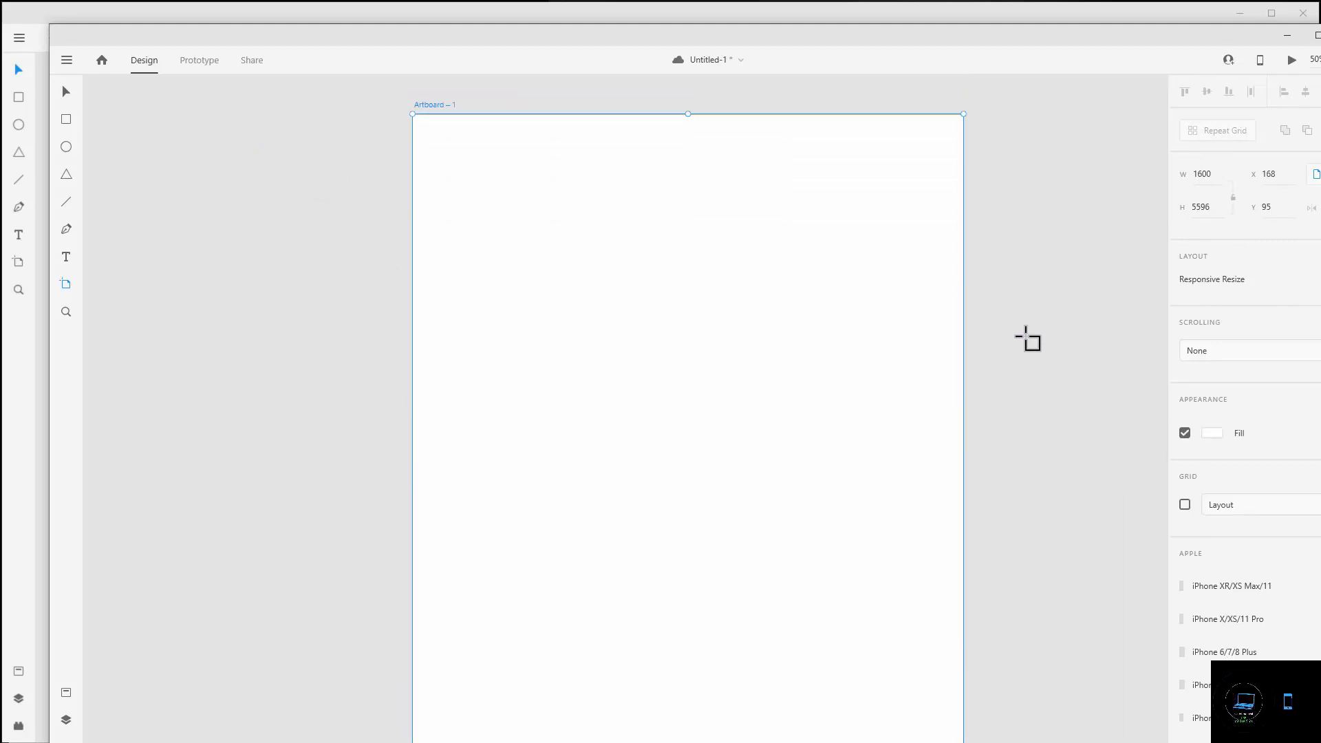
key(ctrl+s)
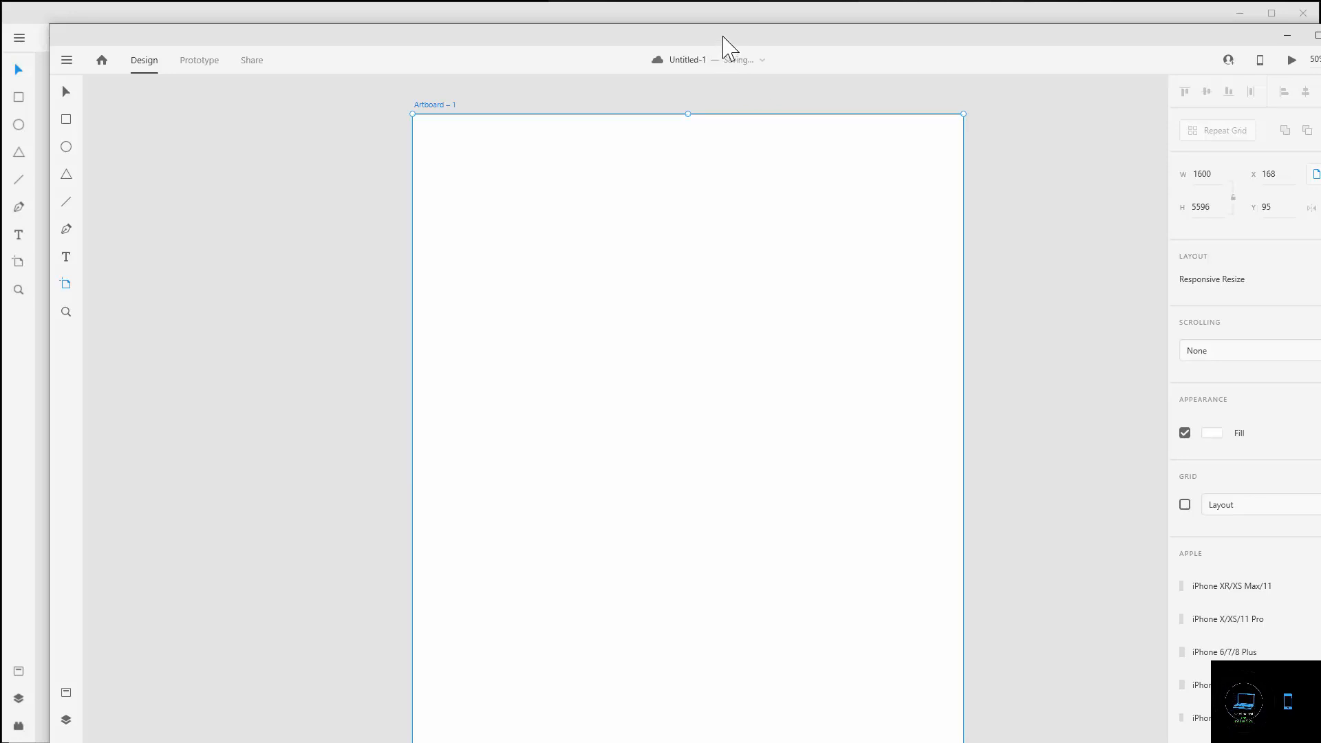
- Return to the untitled document and add an iPhone X/XS/11 Pro artboard beside the first one
drag(718, 39, 670, 12)
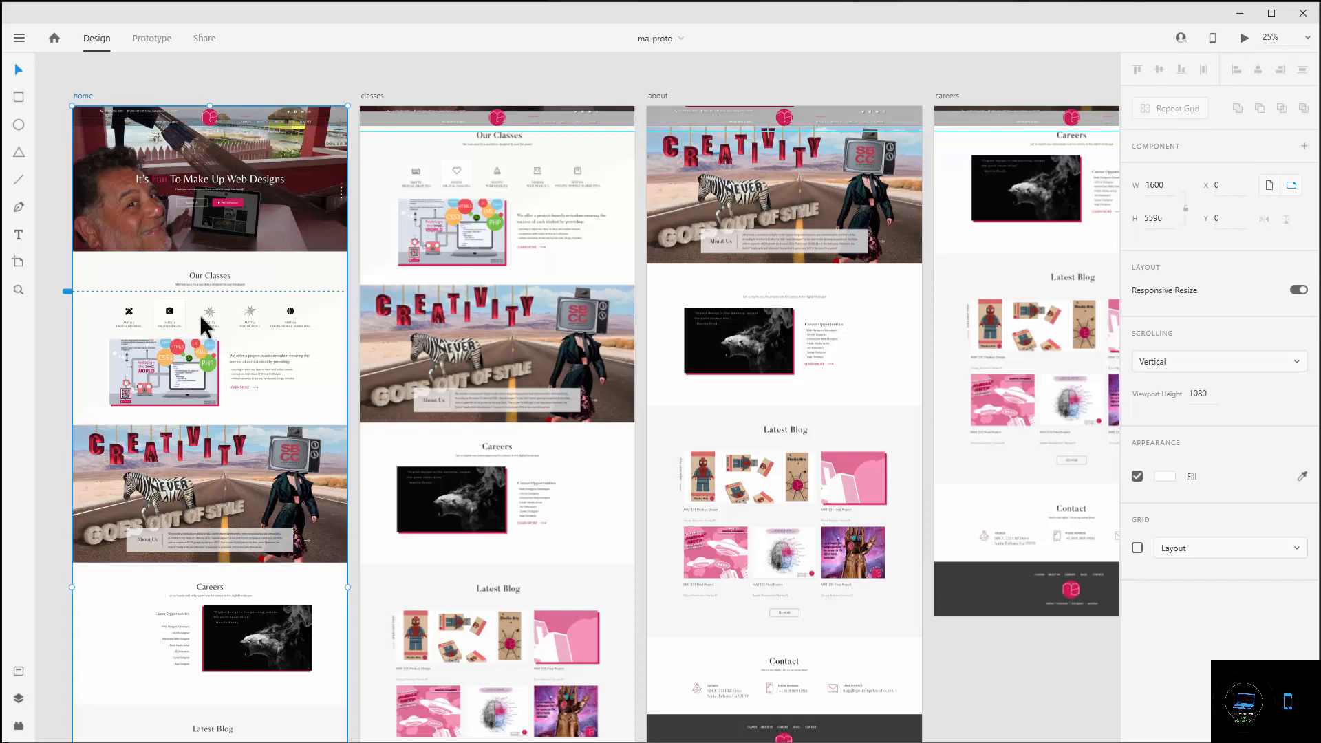
click(1239, 14)
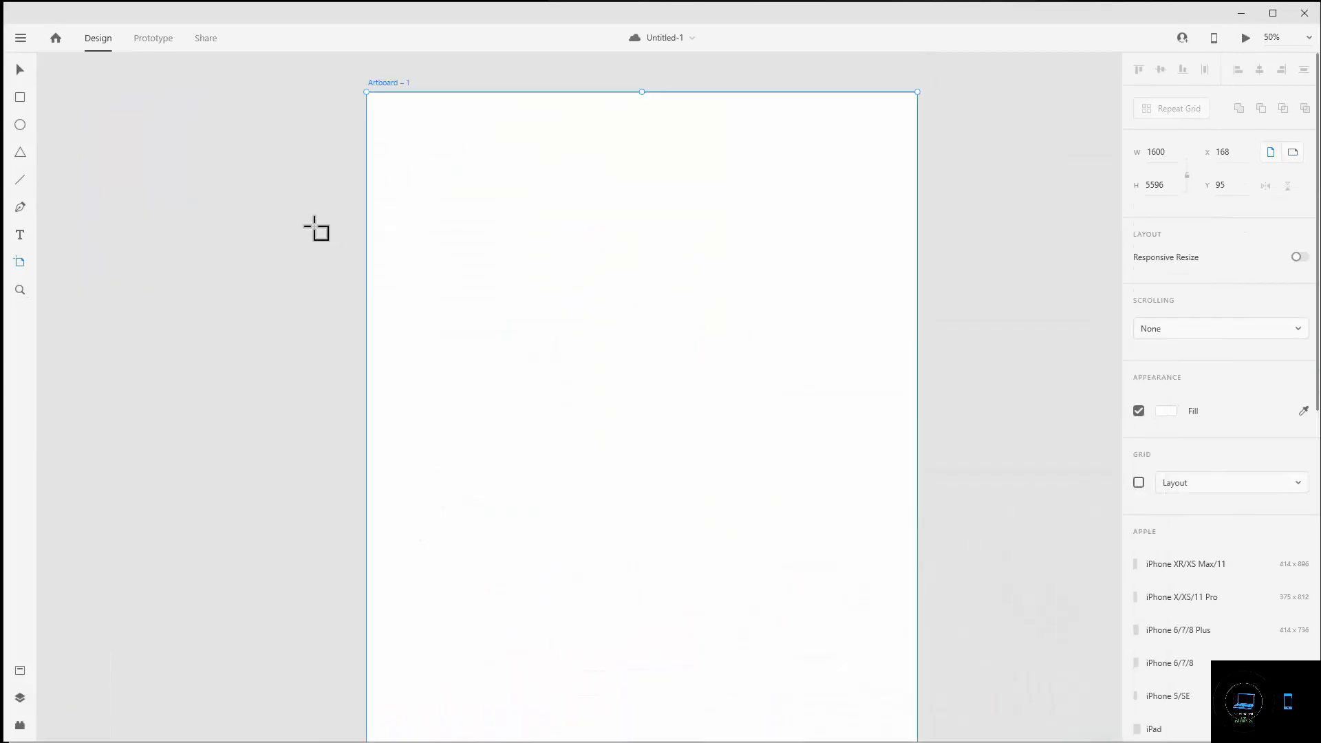
click(746, 452)
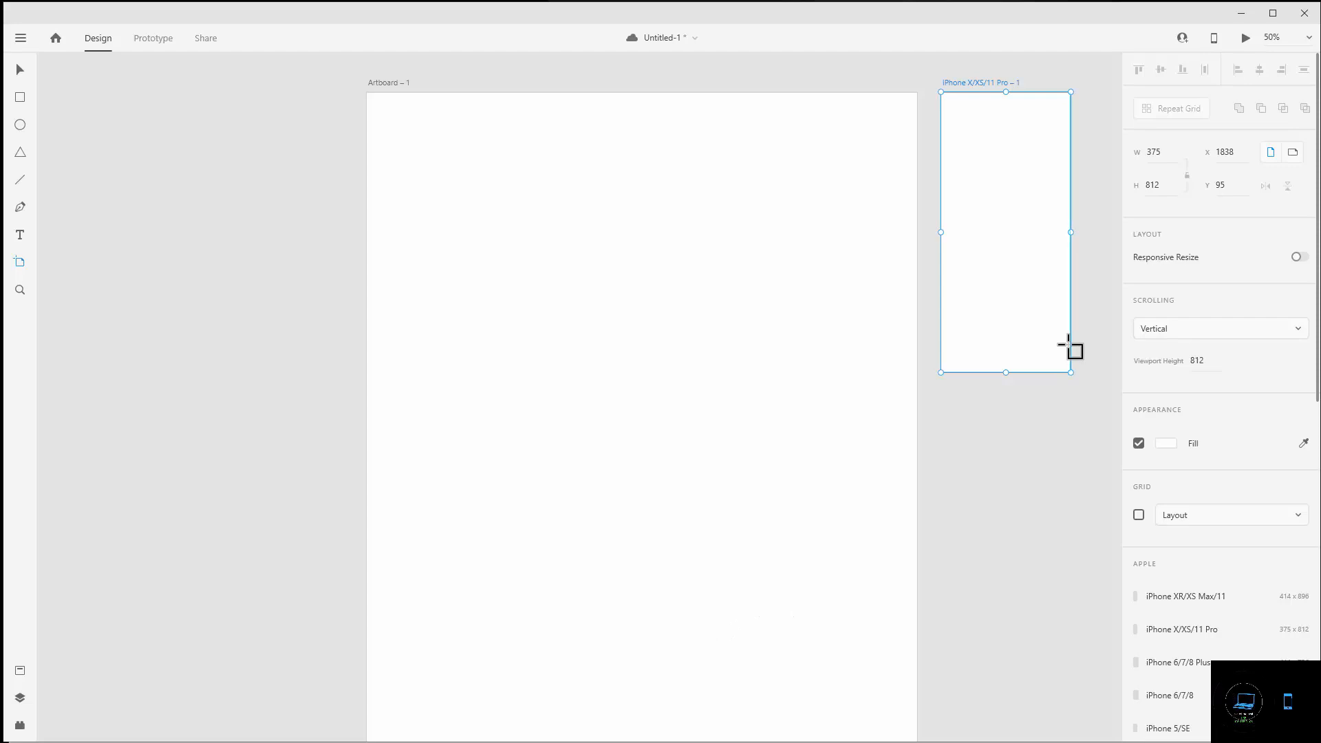
key(Delete)
key(ctrl+z)
- Set the iPhone X/XS/11 Pro artboard's width to 1600 and height to 5596
click(1154, 153)
text(1600)
click(1168, 190)
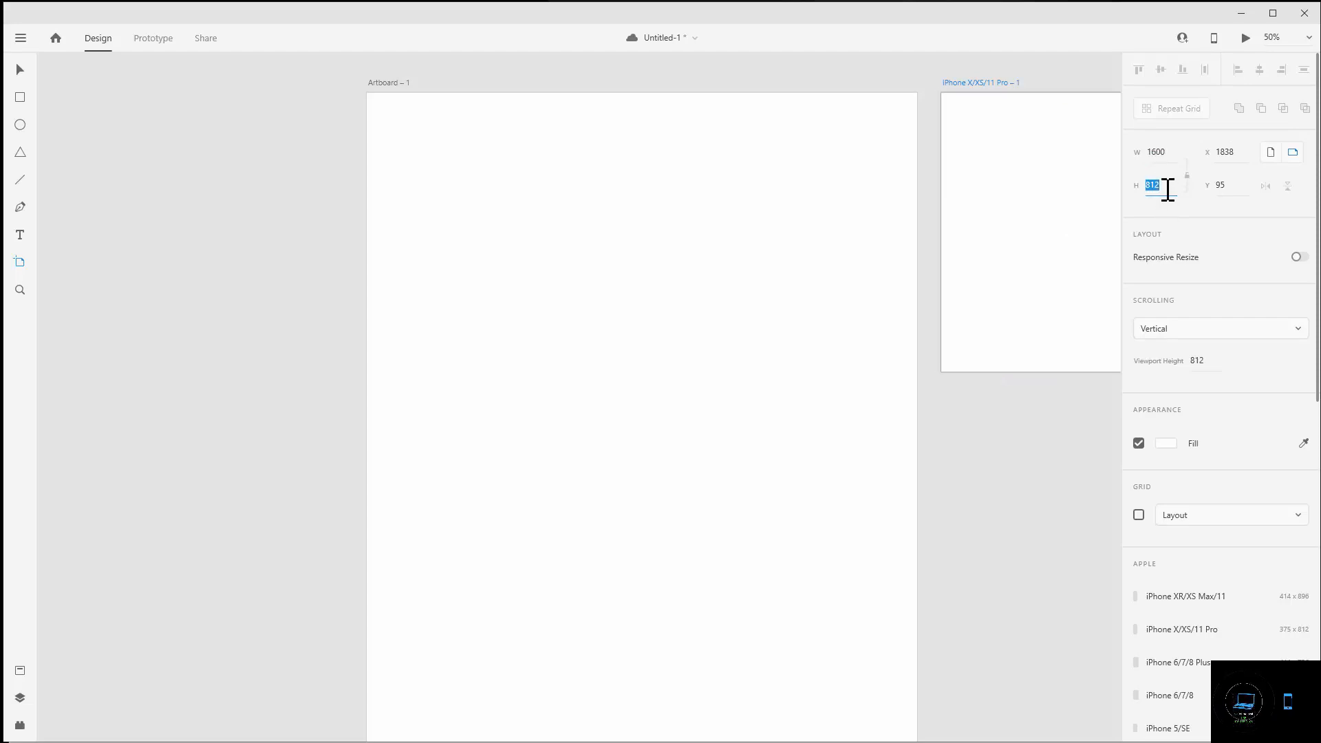
text(55)
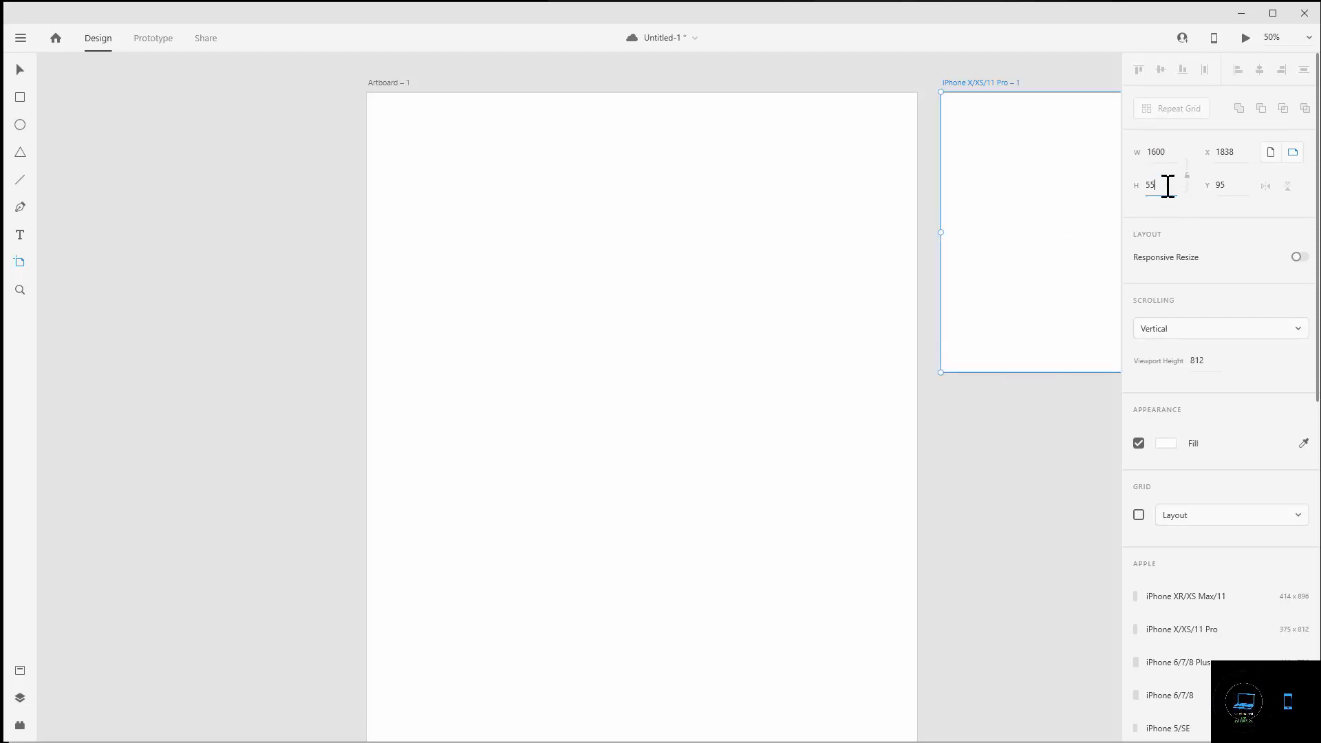
text(96)
key(Return)
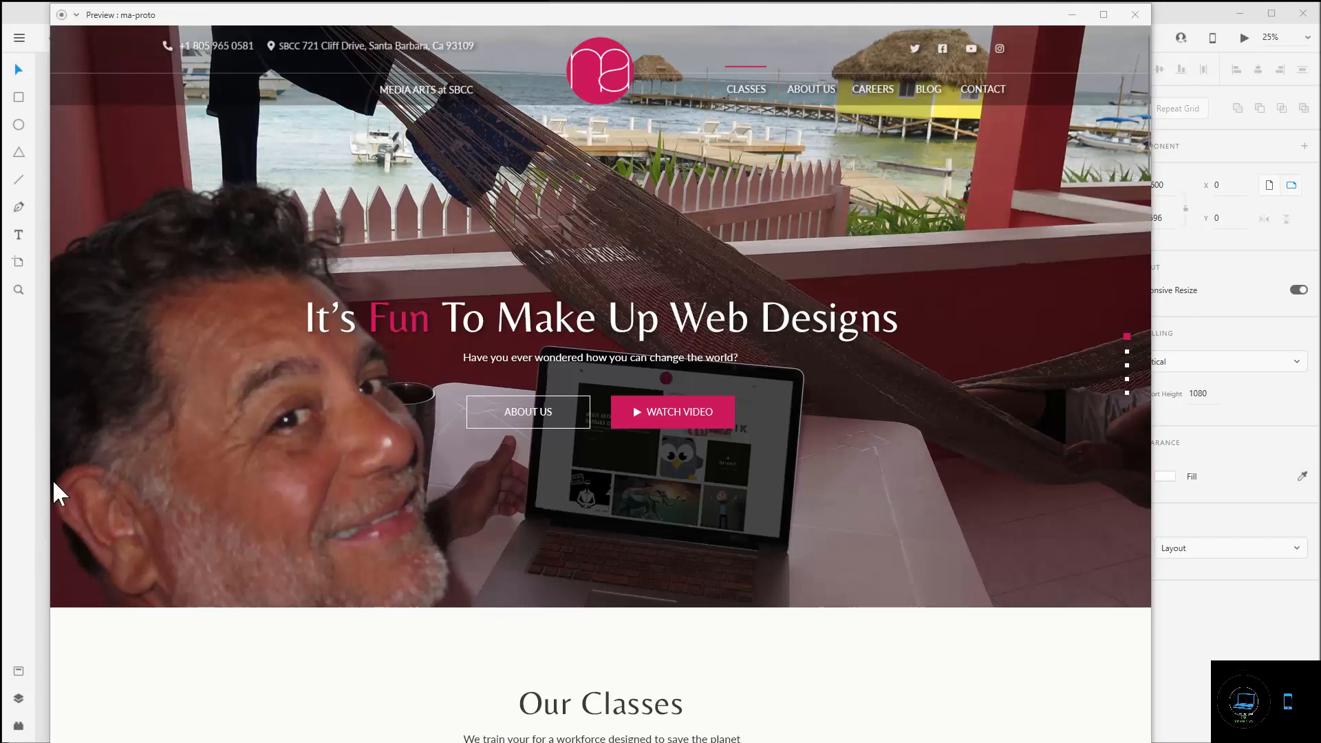
- Bring the untitled document back to the front and rename its first artboard as home
click(23, 494)
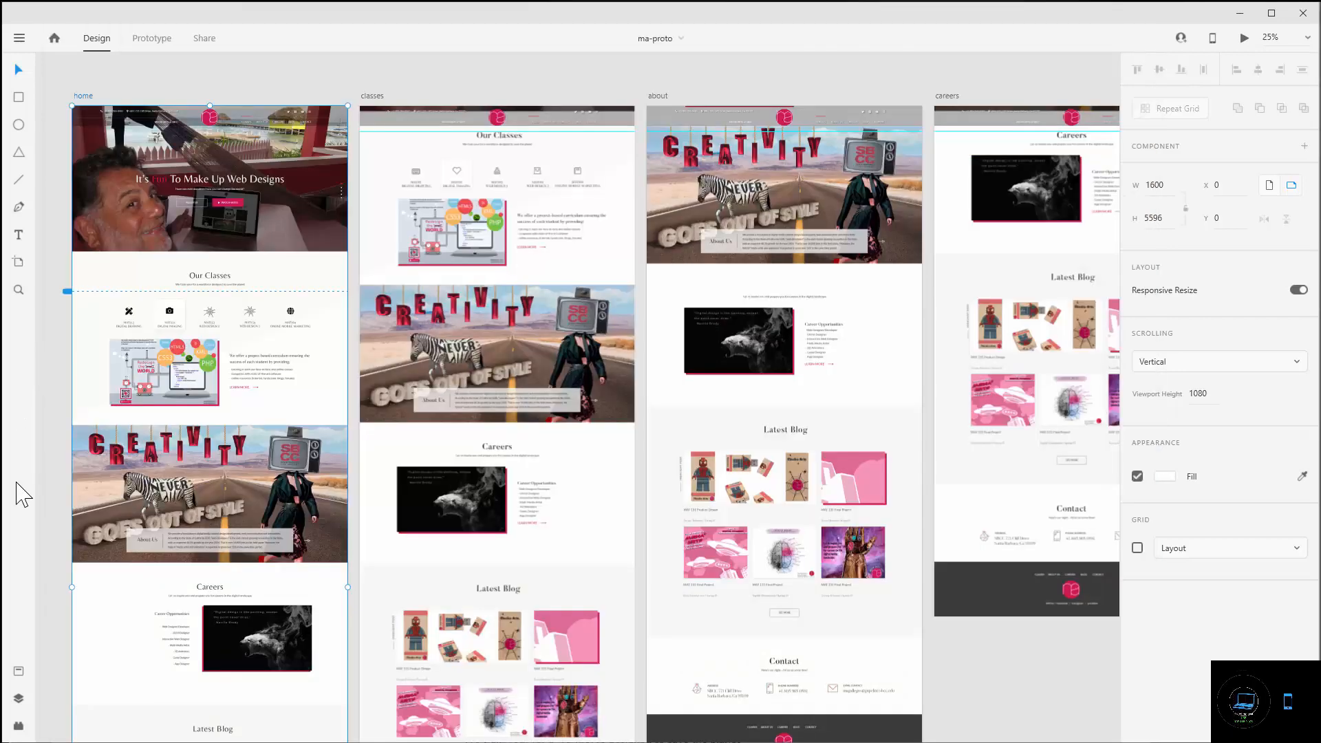
click(1240, 14)
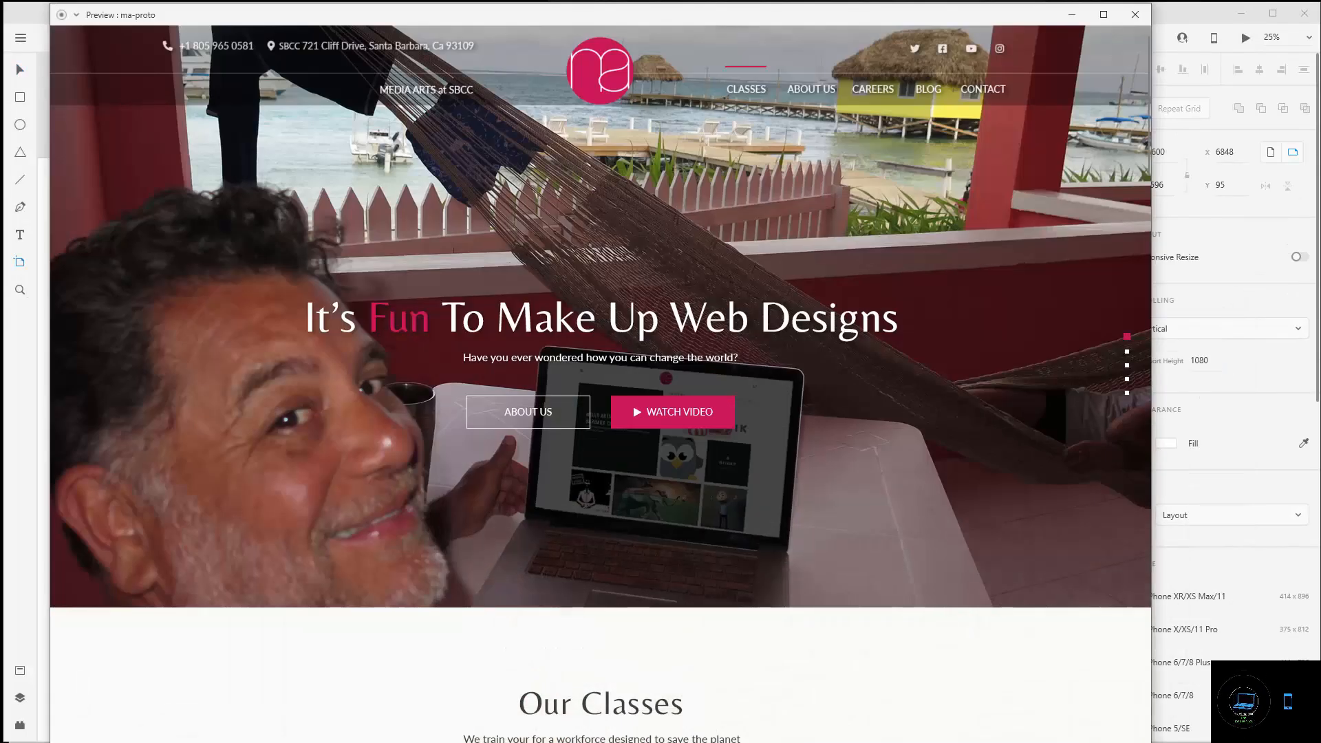
click(24, 439)
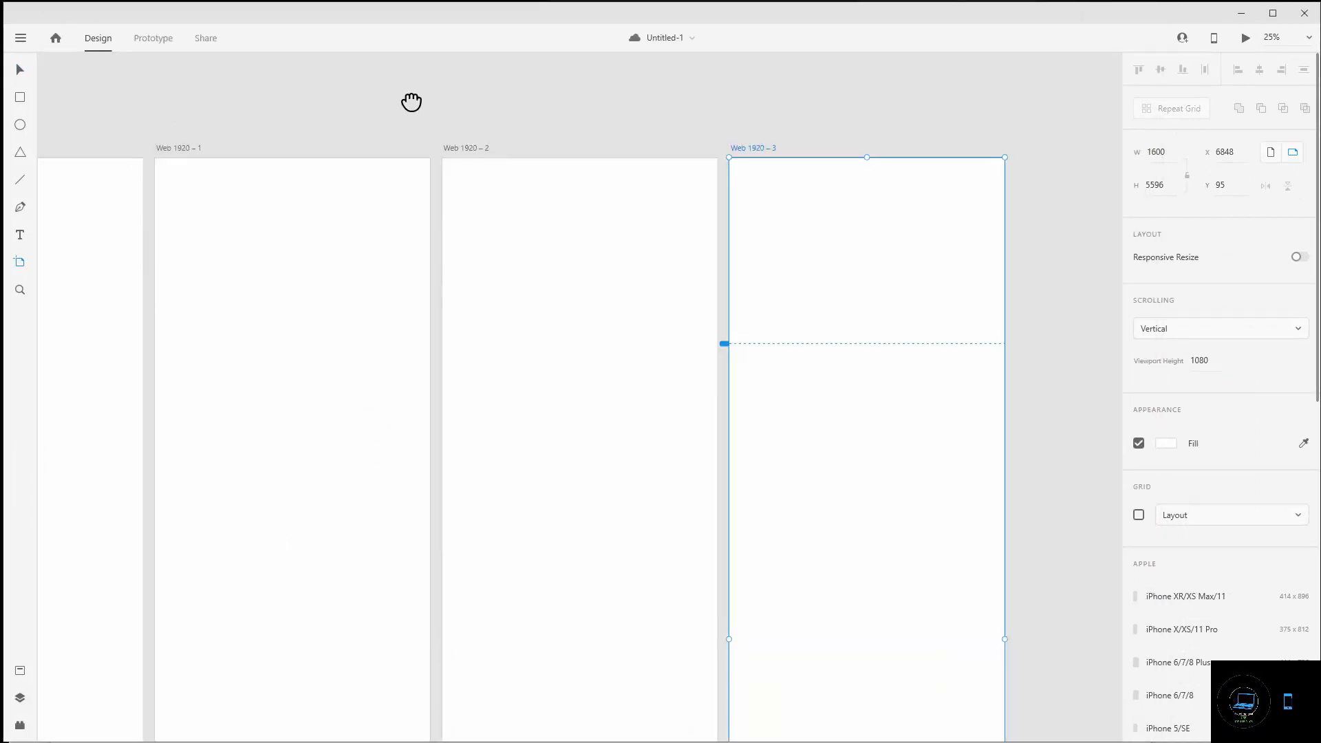
drag(413, 103, 1080, 66)
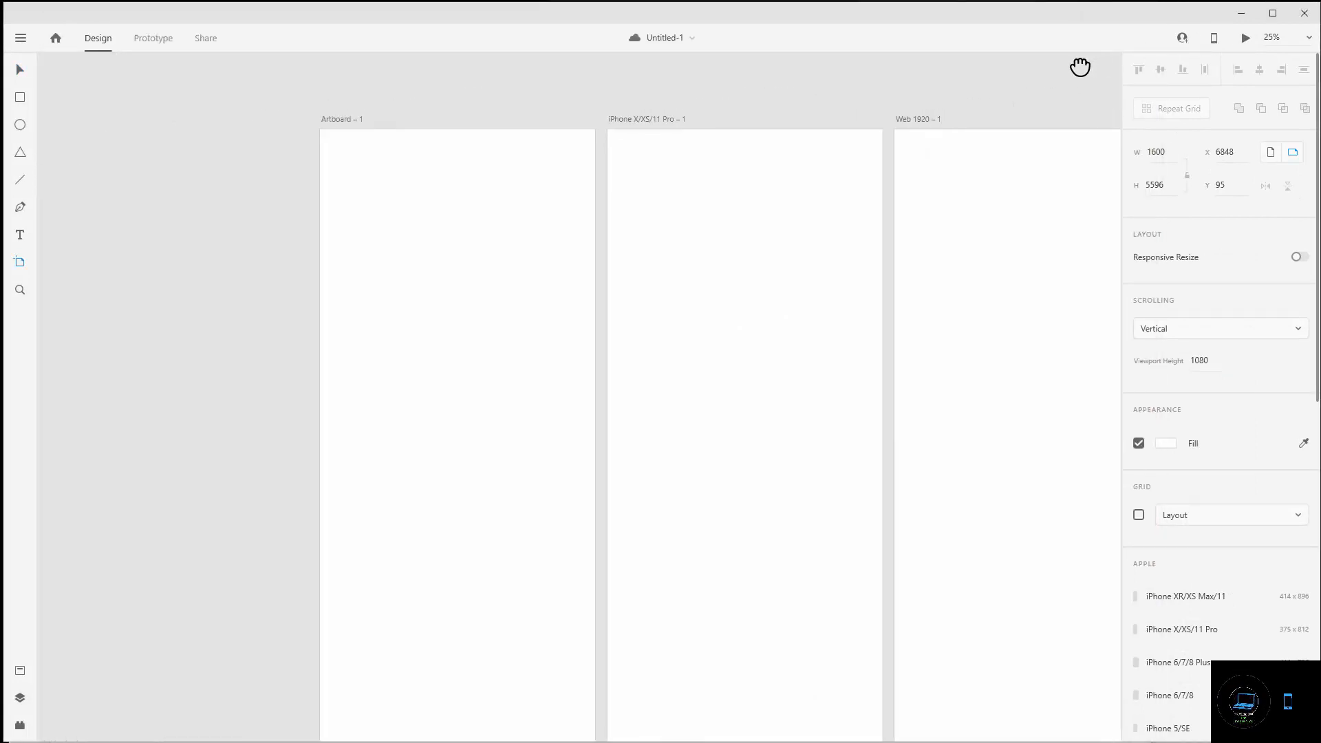
click(341, 120)
double_click(342, 120)
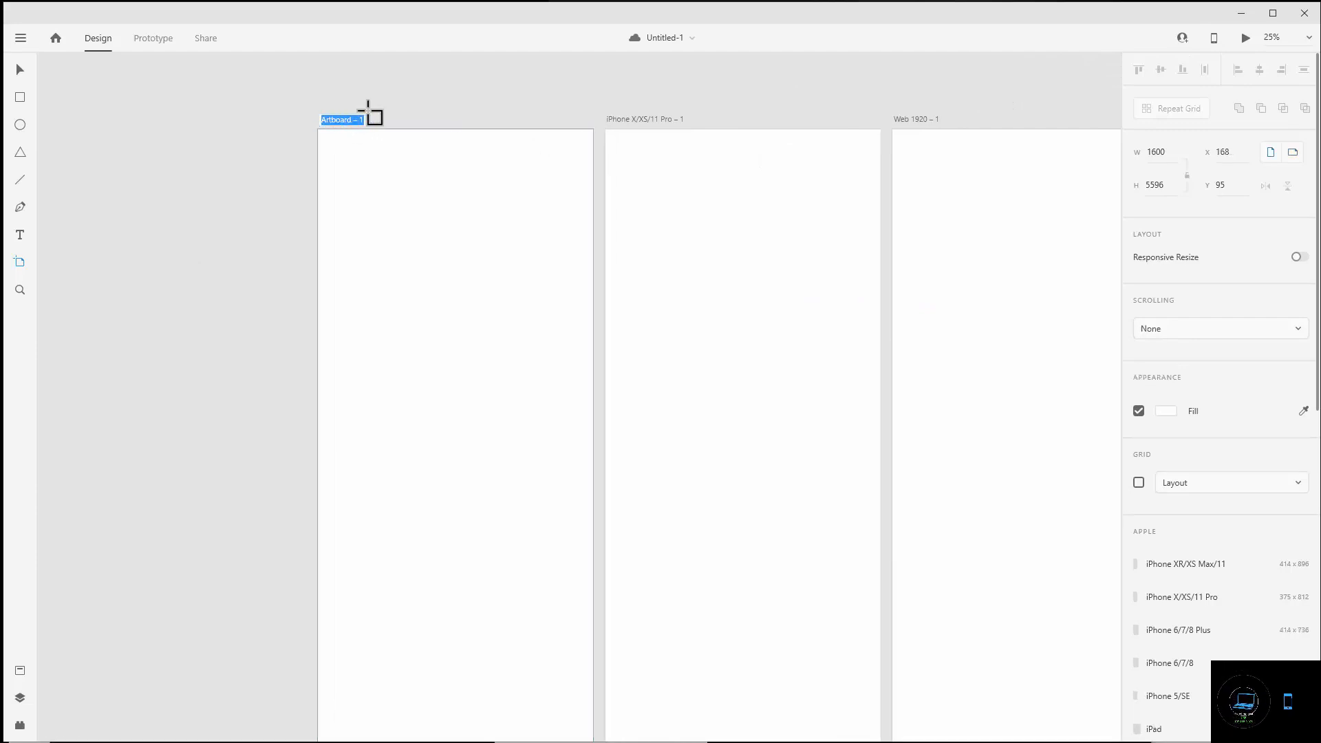
text(home)
key(Return)
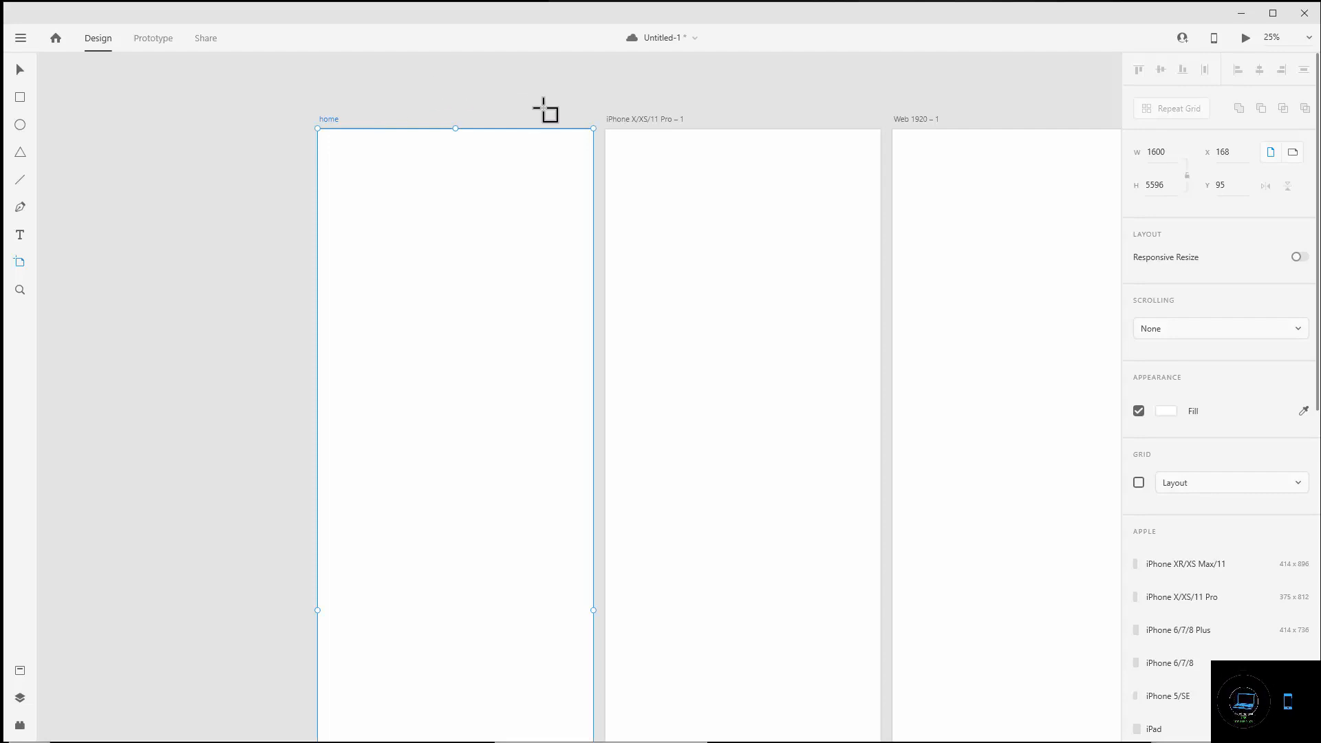
- Rename the iPhone X/XS/11 Pro artboard as about and save the document
double_click(631, 120)
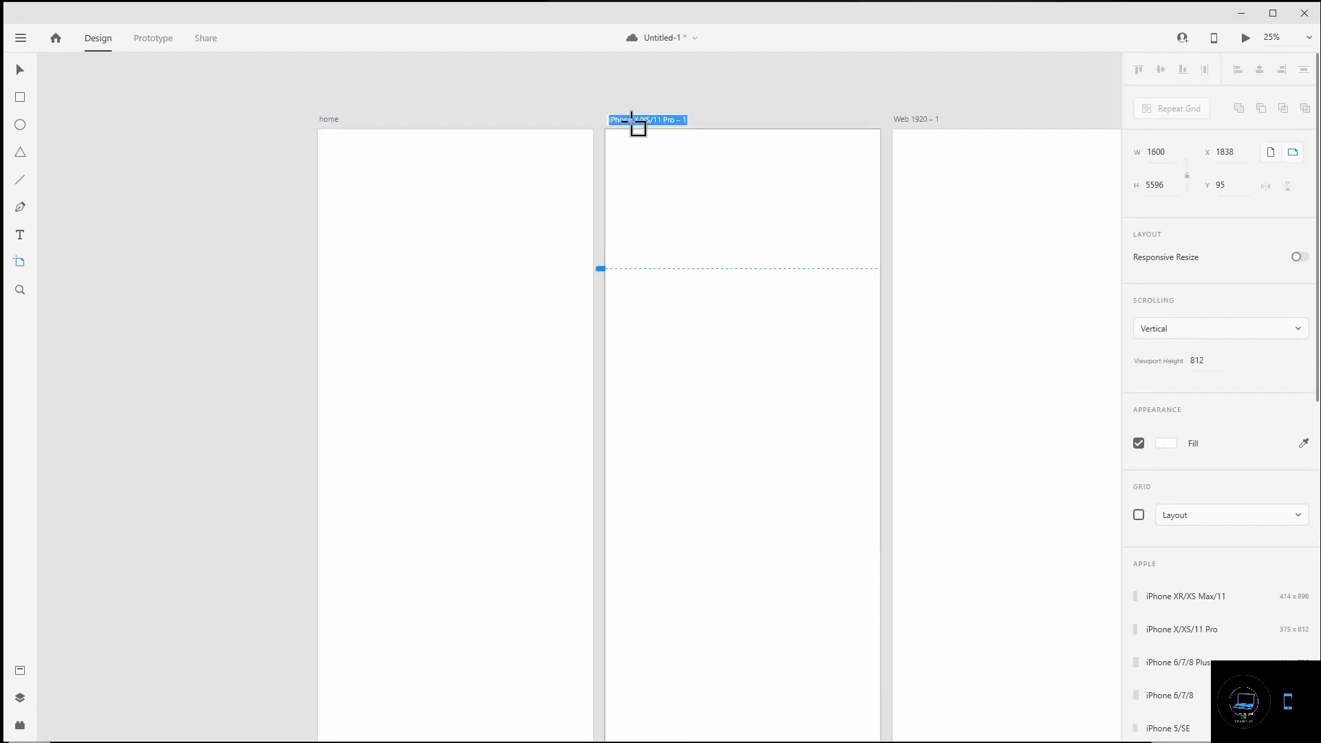
text(about)
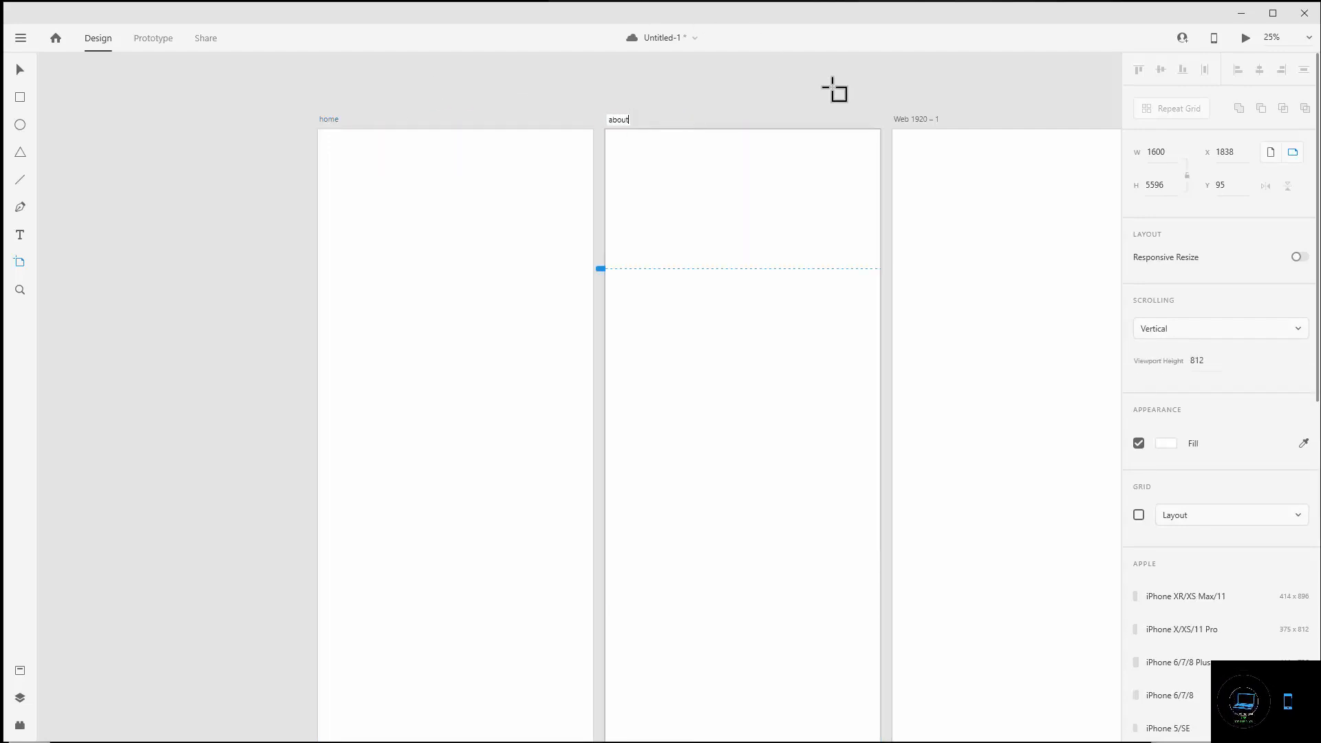
key(Return)
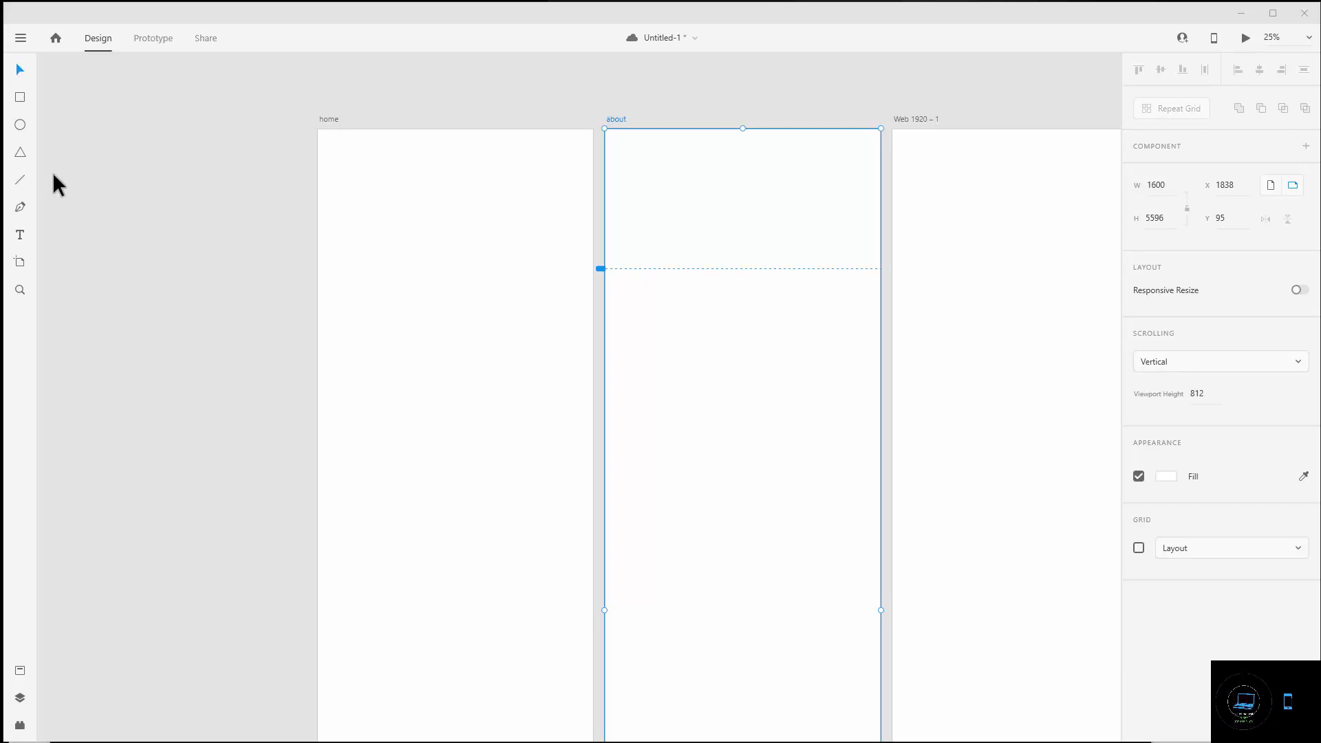
key(ctrl+s)
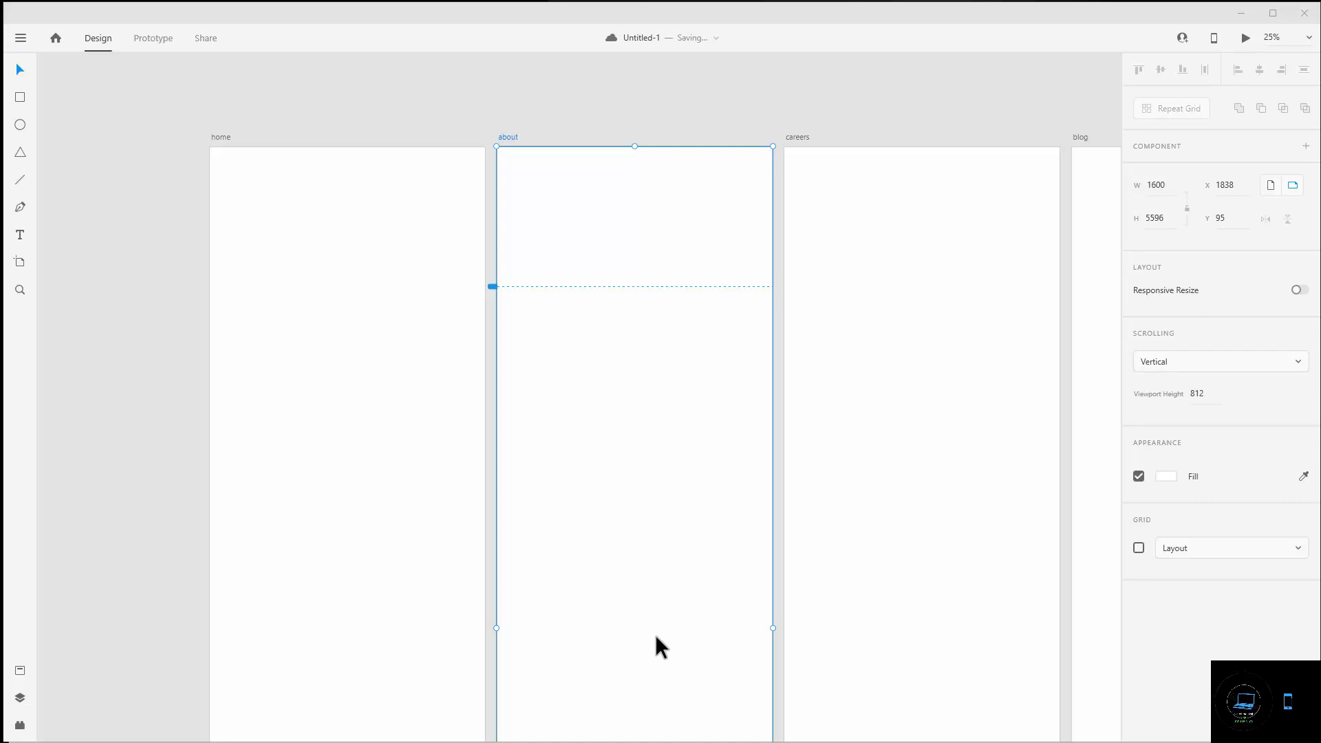
scroll(396, 488, down, 5)
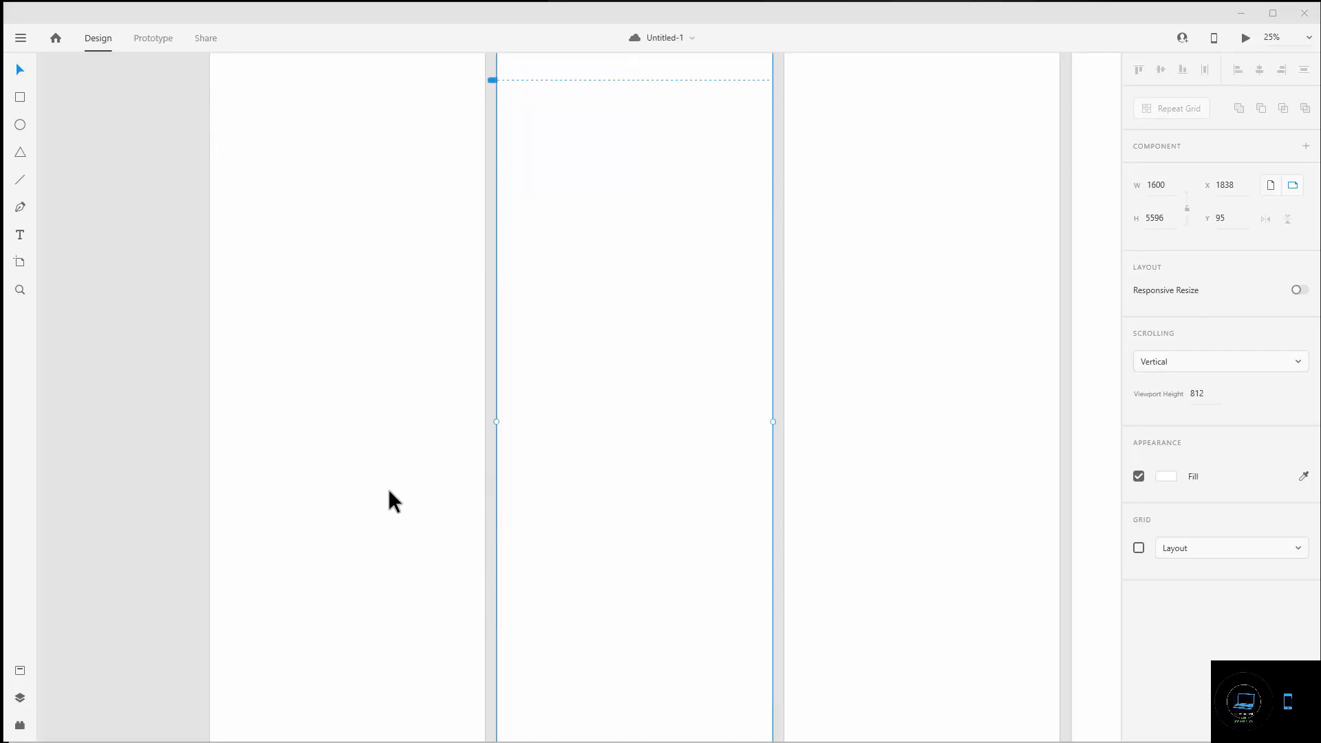
scroll(628, 581, up, 3)
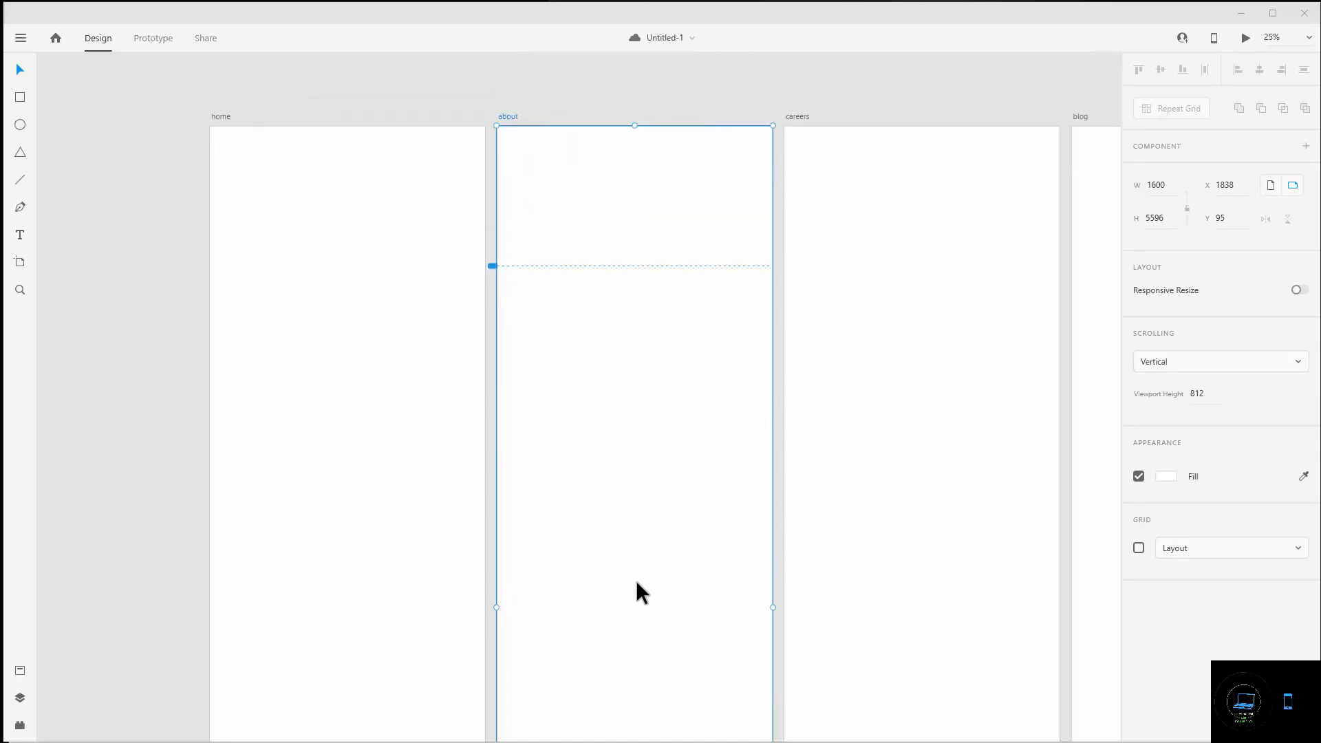
scroll(639, 578, down, 3)
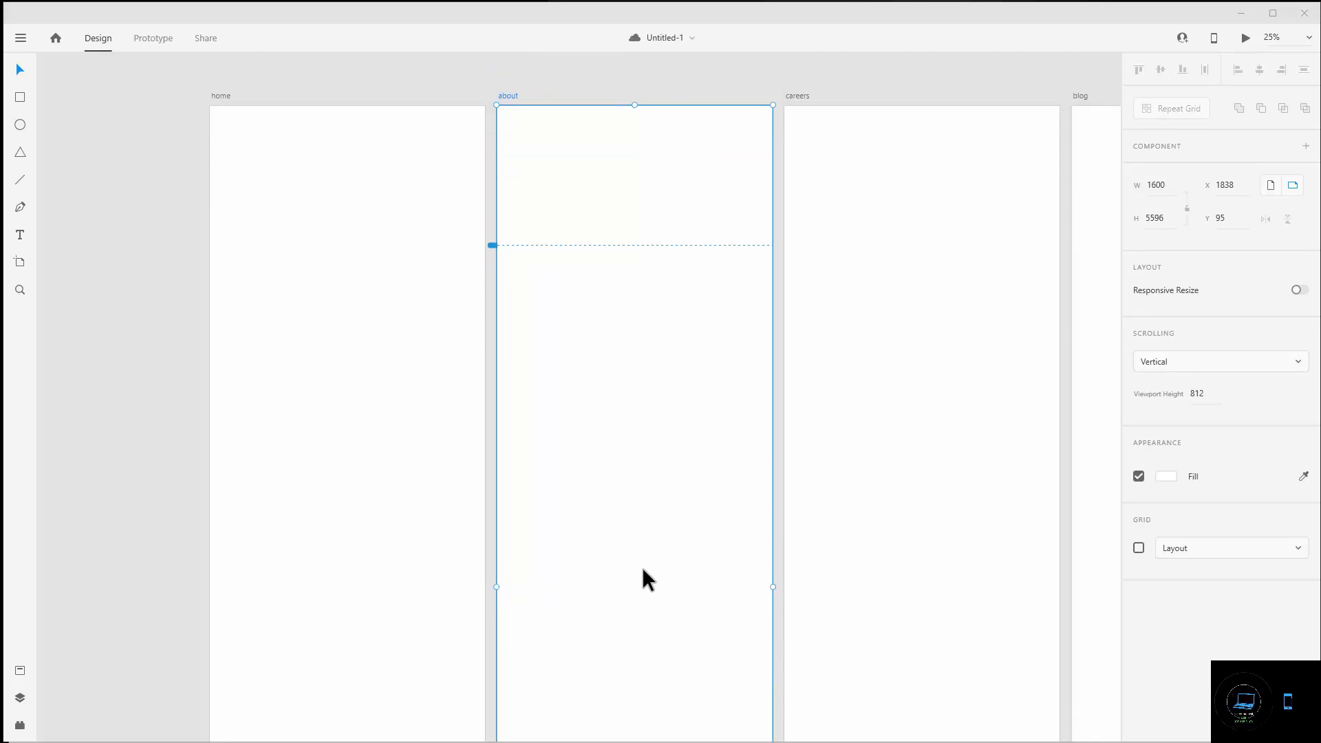
scroll(643, 569, up, 1)
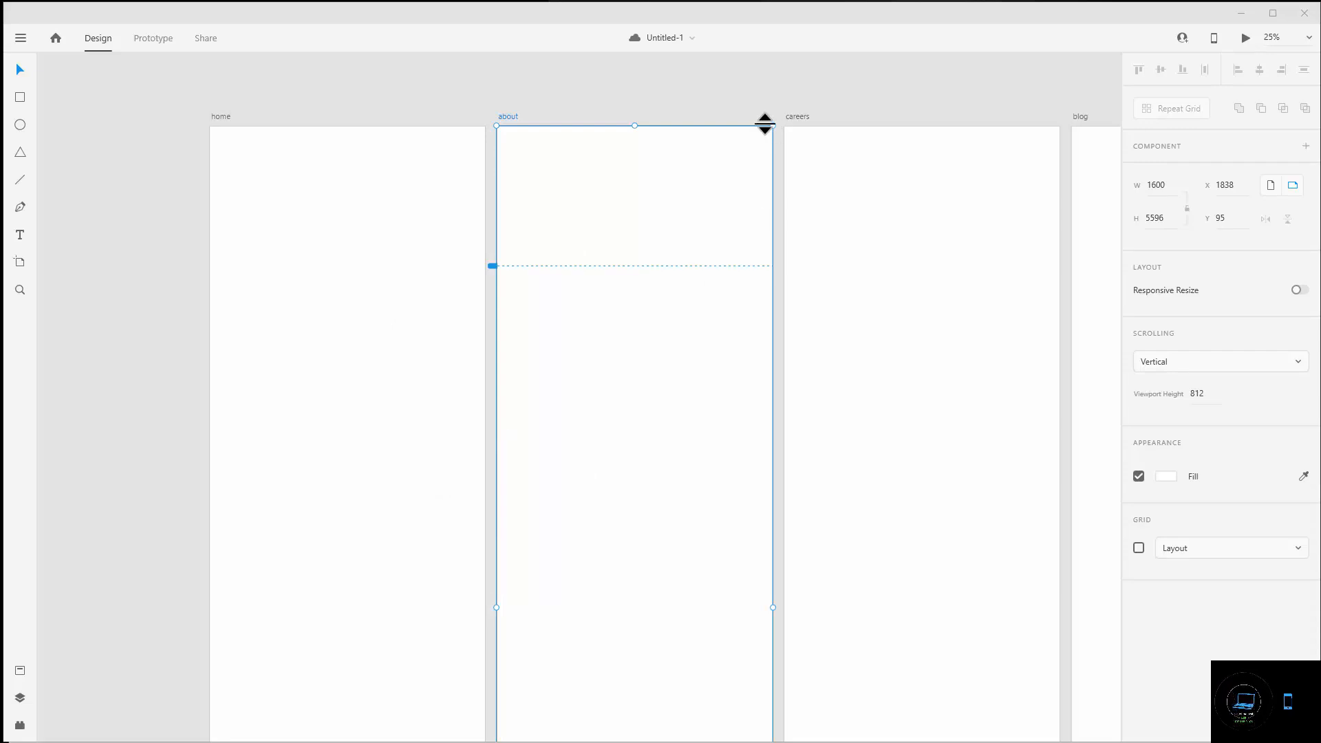
scroll(366, 233, down, 1)
scroll(366, 234, up, 2)
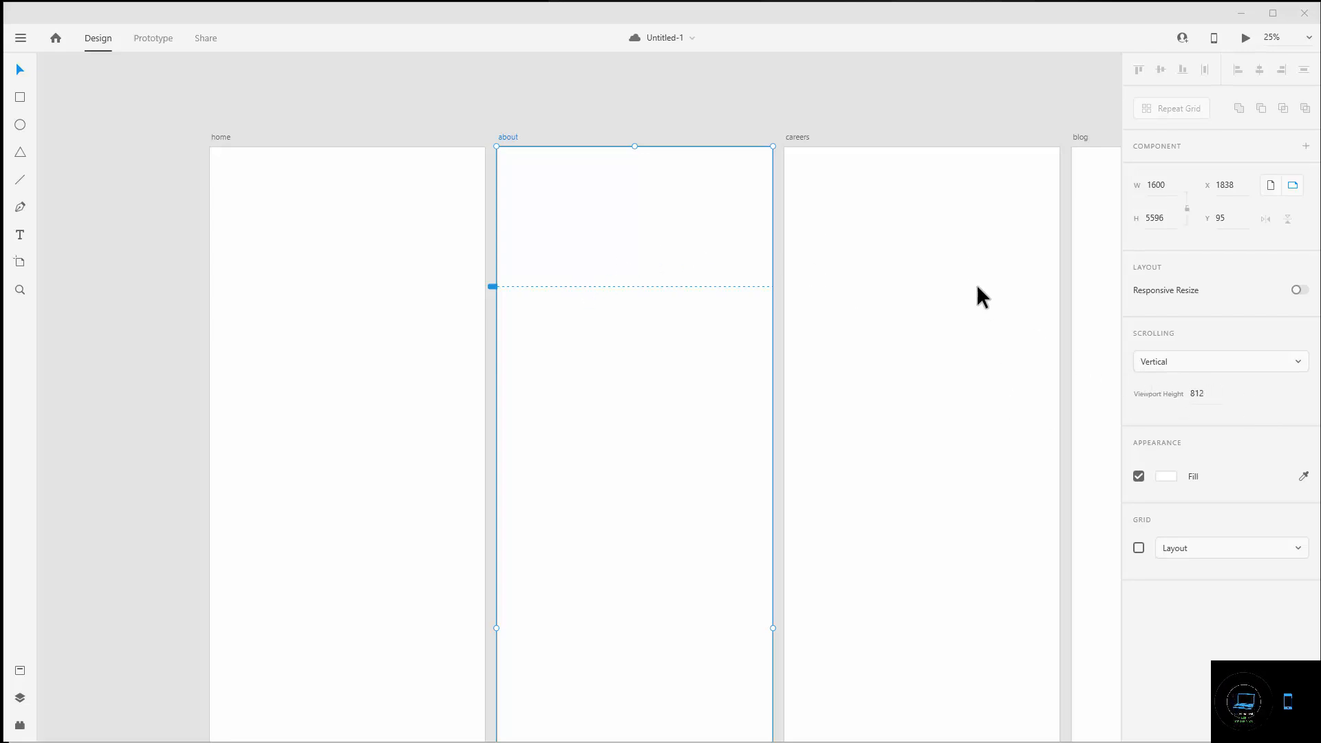
- Check the careers artboard's viewport height and set the about artboard's viewport height to 1080
click(946, 264)
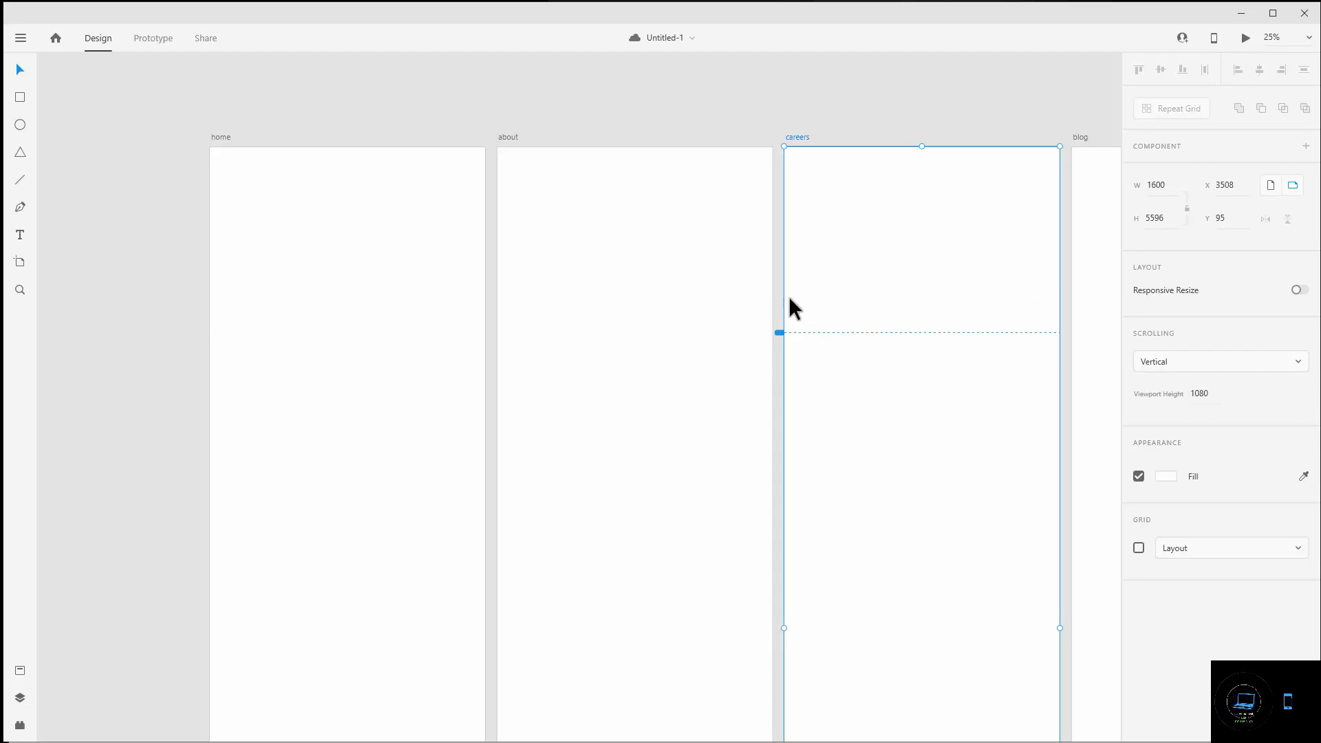
click(609, 260)
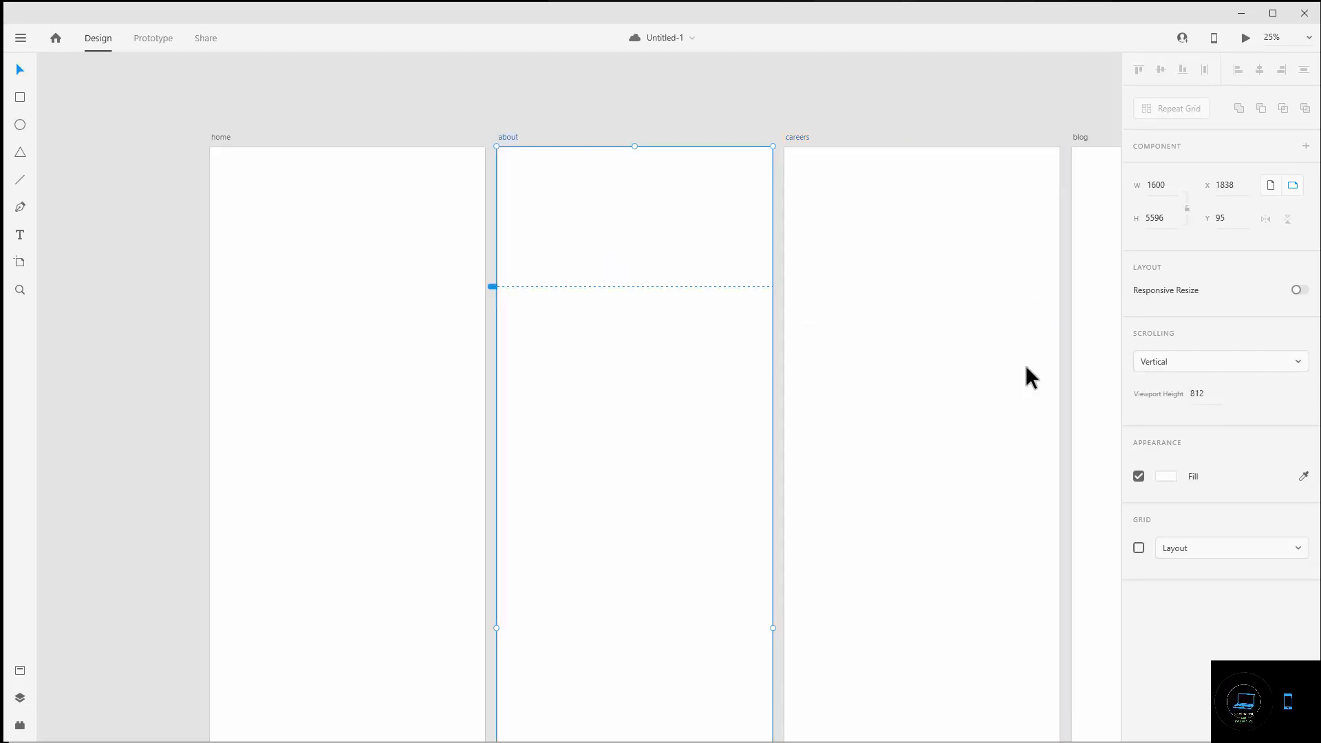
click(1210, 397)
text(1080)
key(Return)
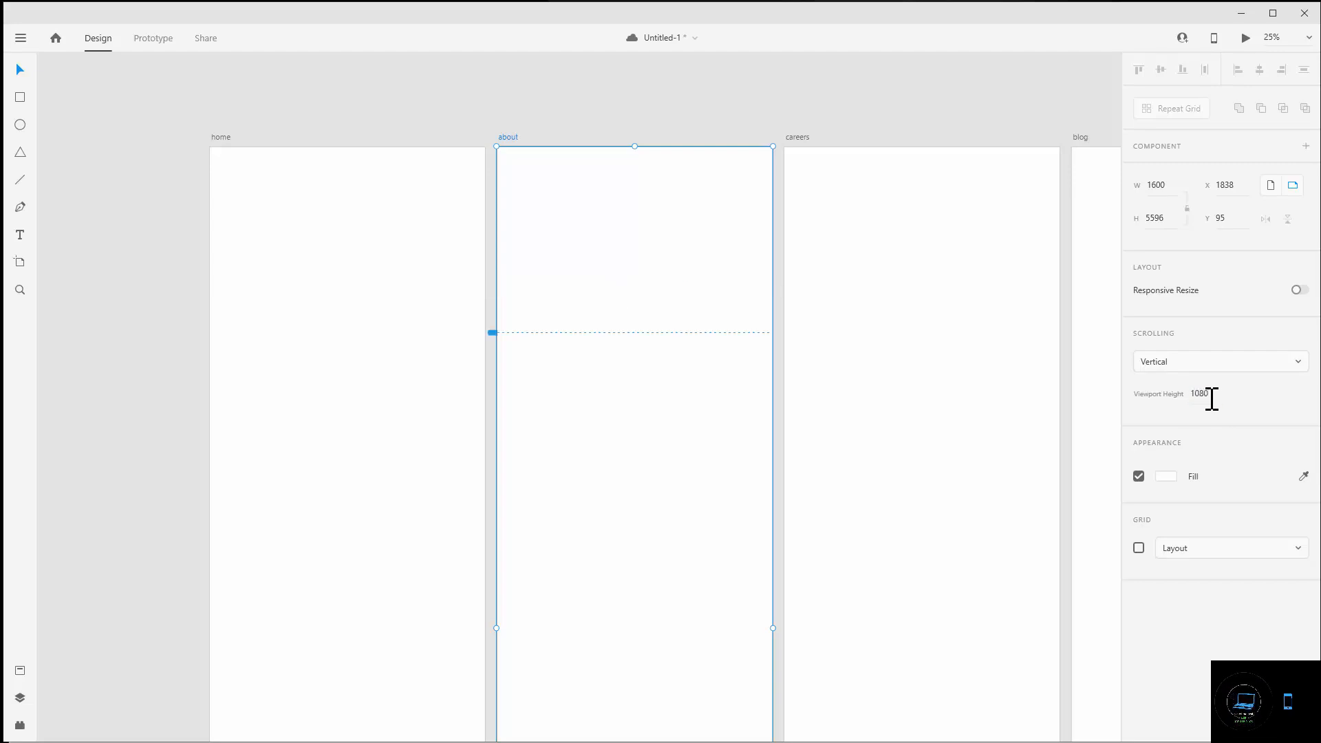
- Set the home artboard to vertical scrolling with a viewport height of 1080, and save the document
click(345, 294)
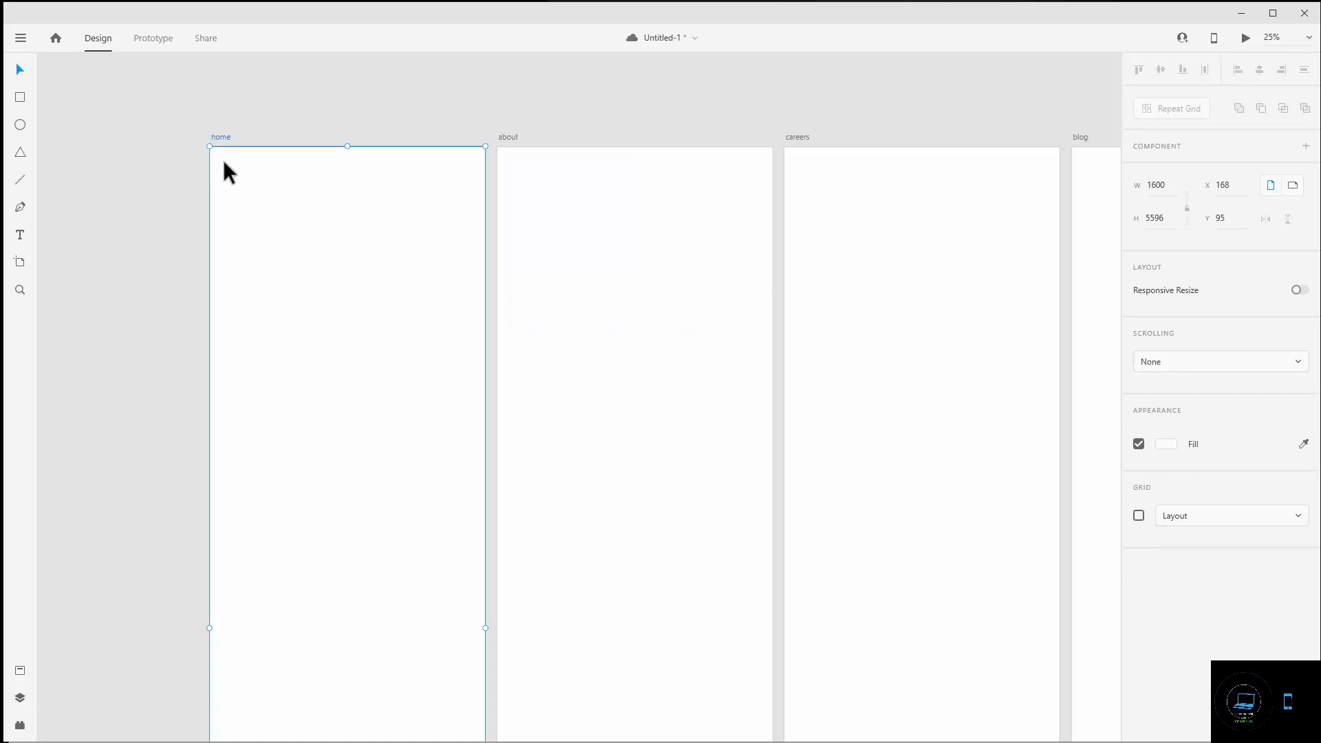
click(1297, 363)
click(1173, 389)
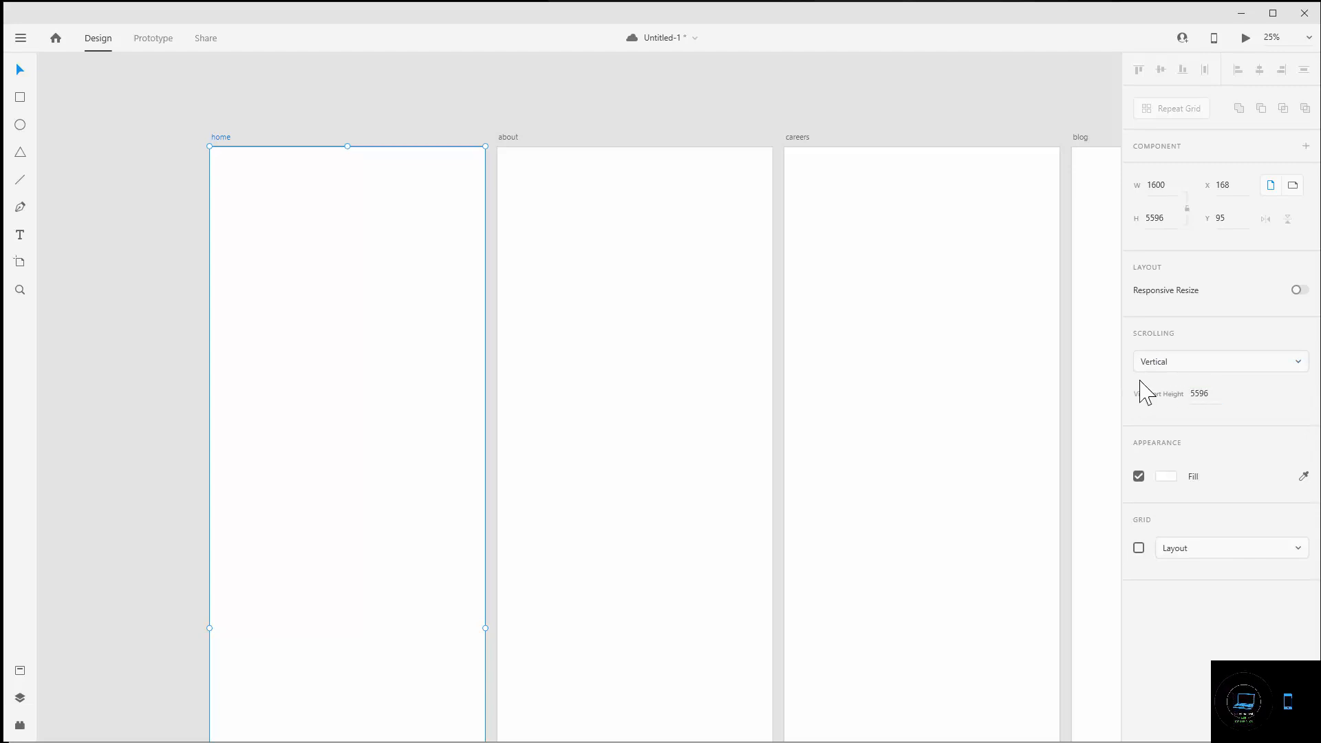
click(1204, 393)
text(1080)
key(Return)
click(593, 377)
click(398, 322)
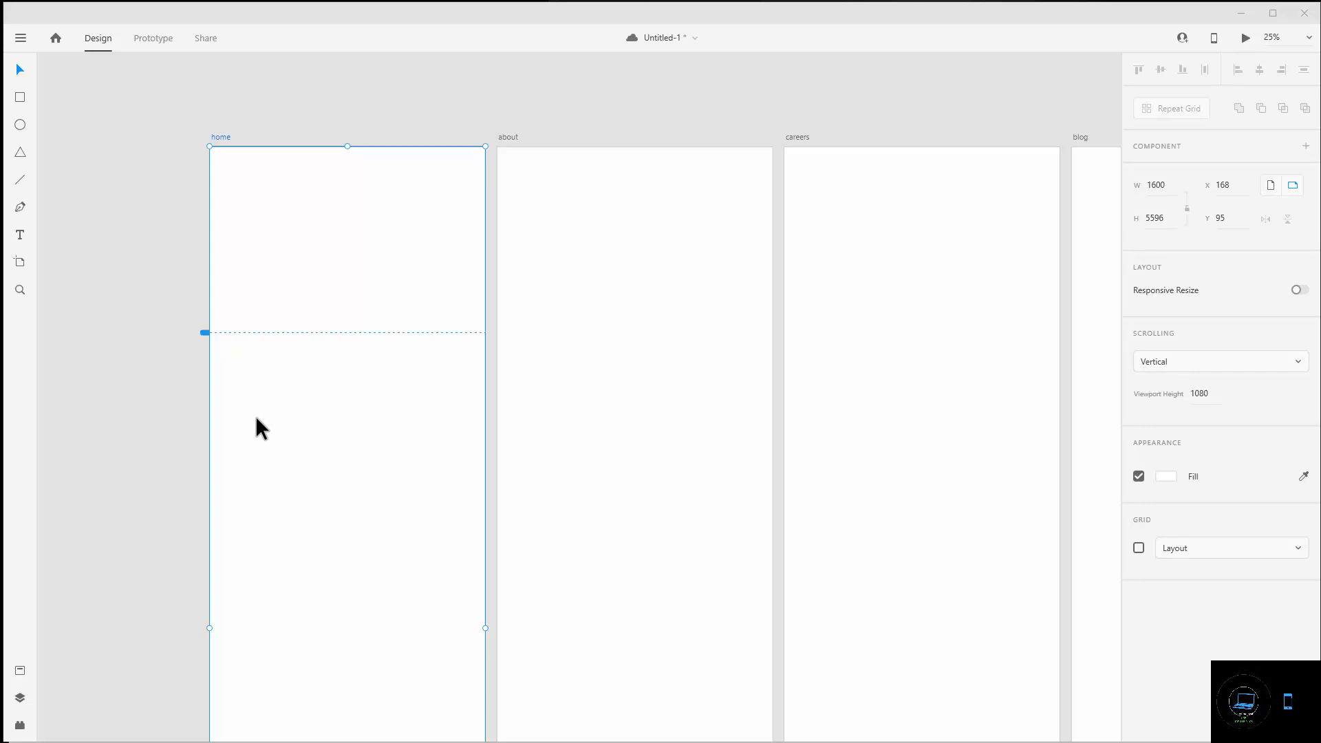
key(ctrl+s)
- Import no-nav.jpg from the psd web template folder into the home artboard
click(20, 39)
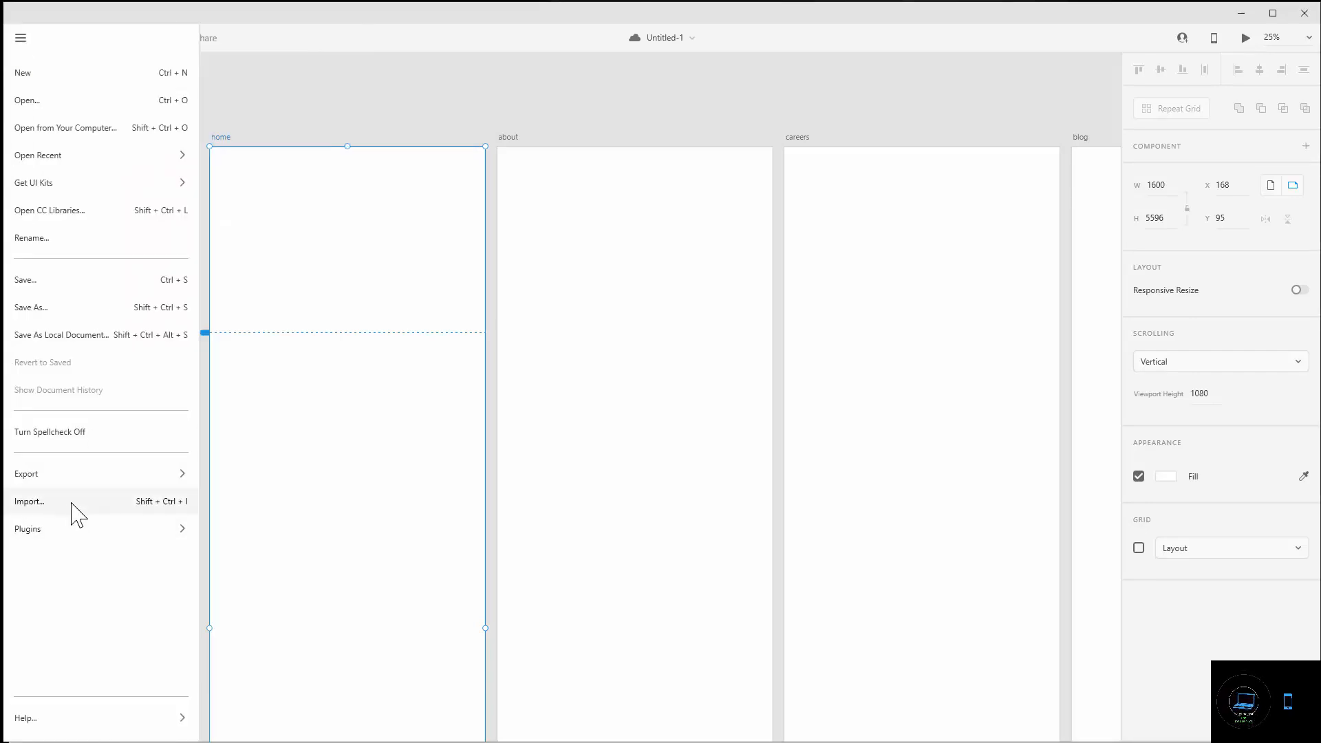
click(71, 503)
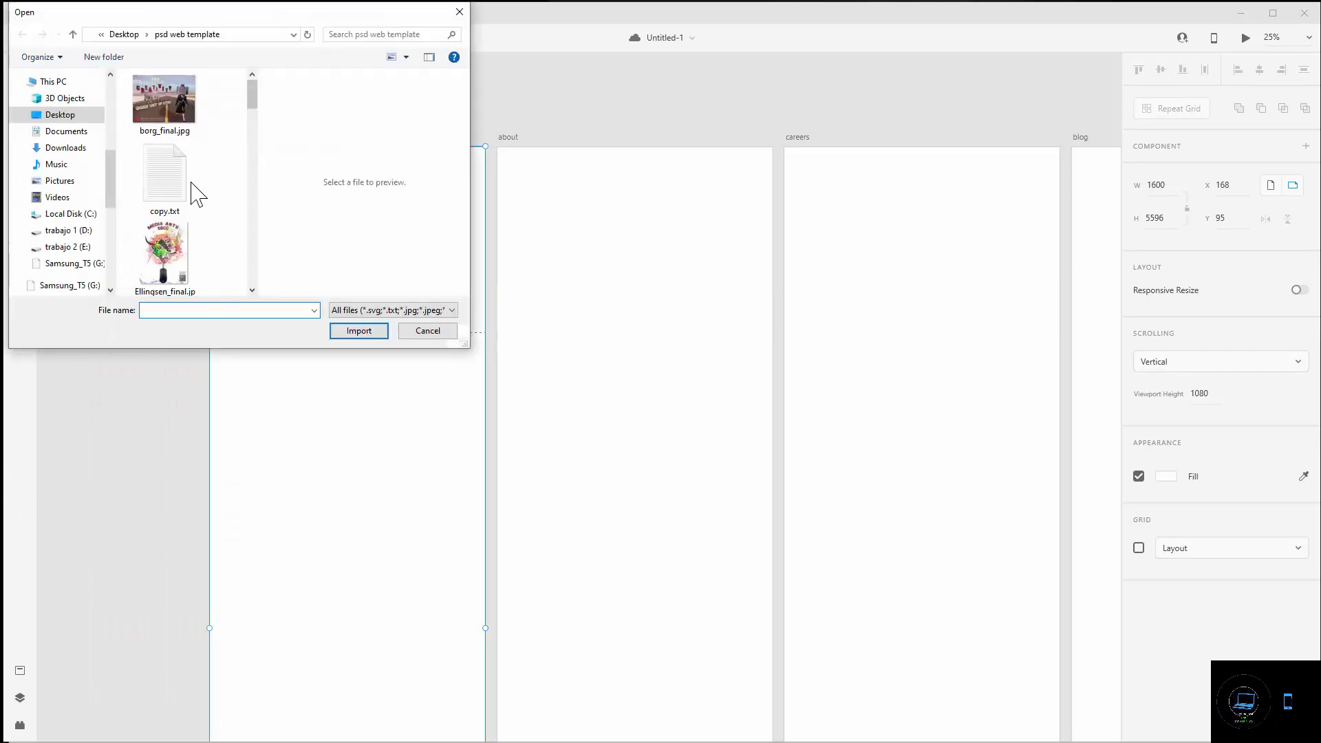
scroll(198, 197, down, 5)
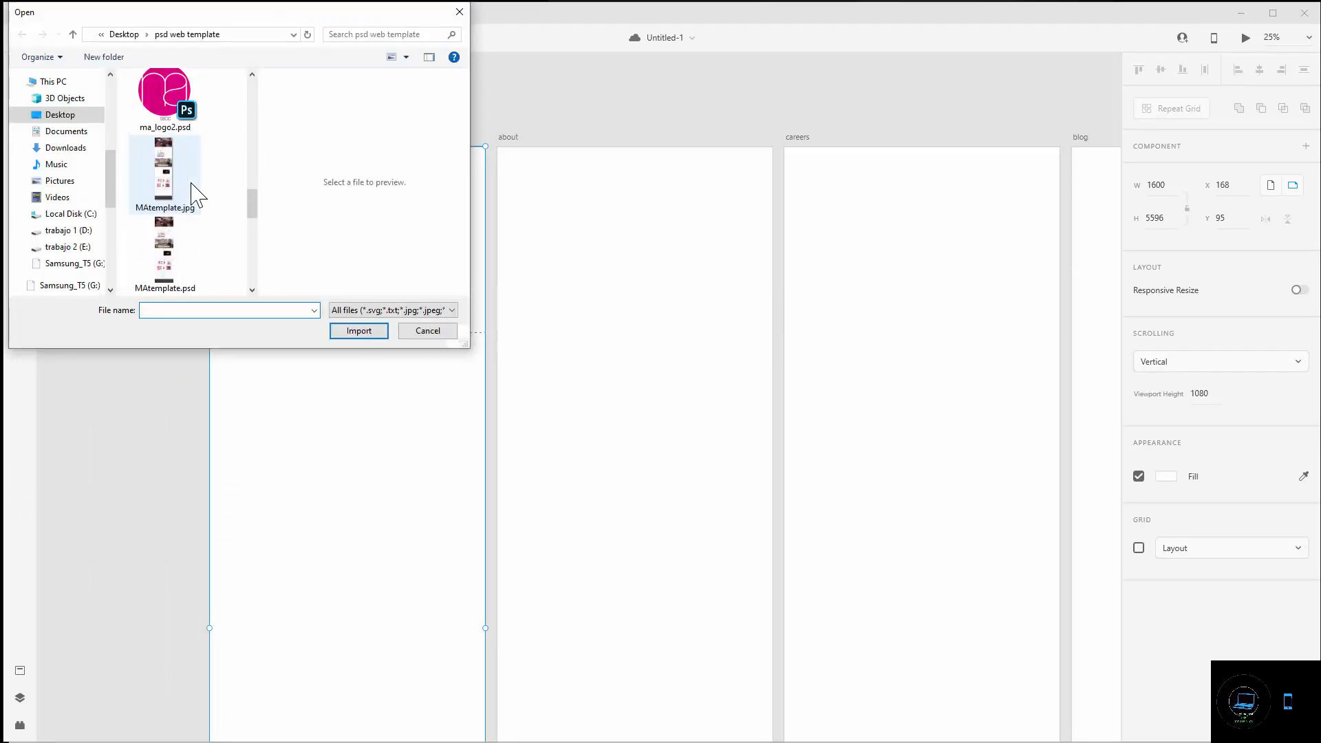
scroll(198, 196, down, 1)
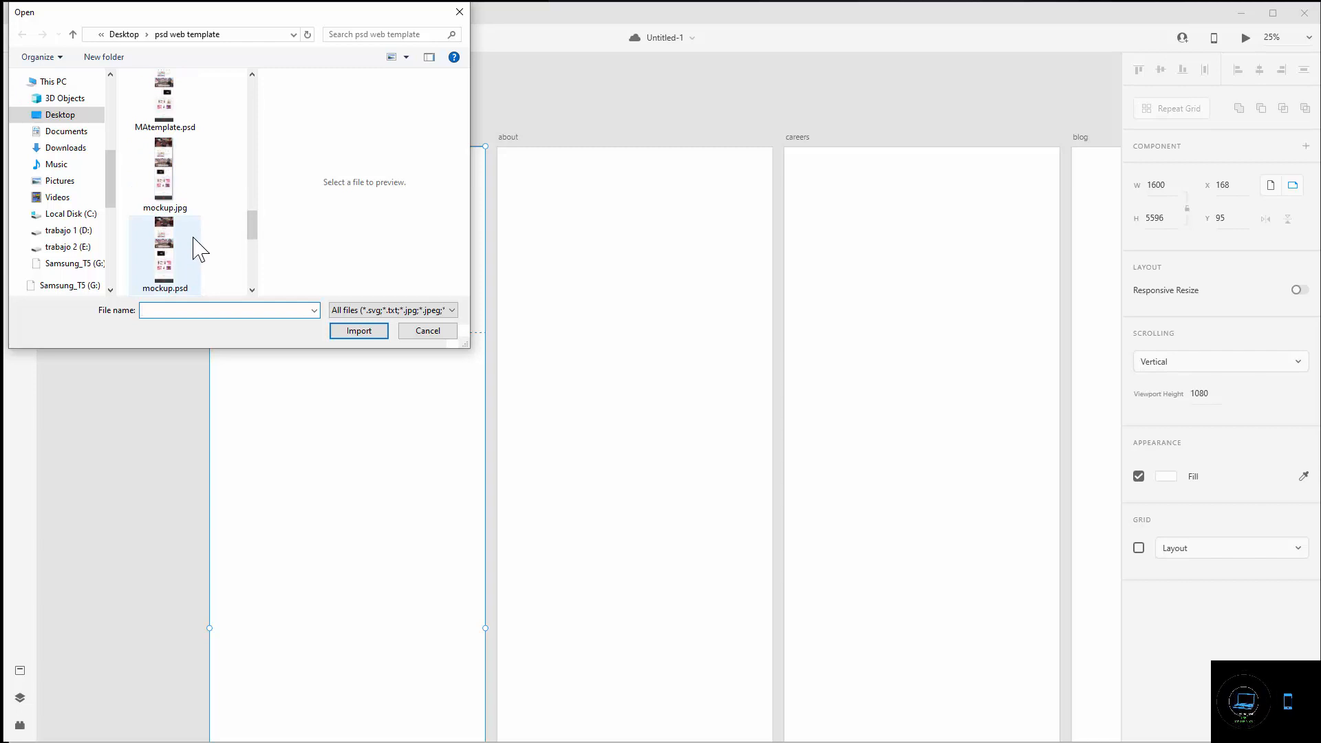
scroll(194, 238, down, 3)
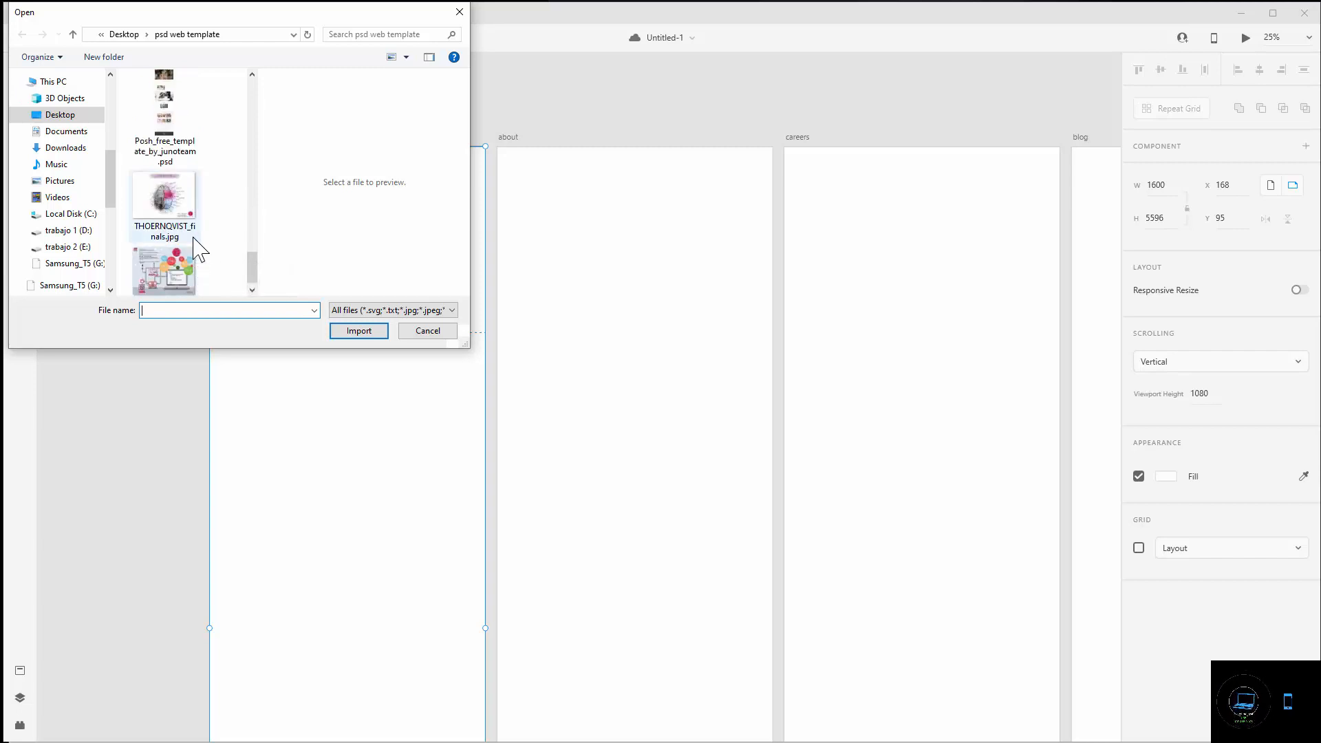
scroll(198, 250, up, 3)
scroll(198, 249, up, 5)
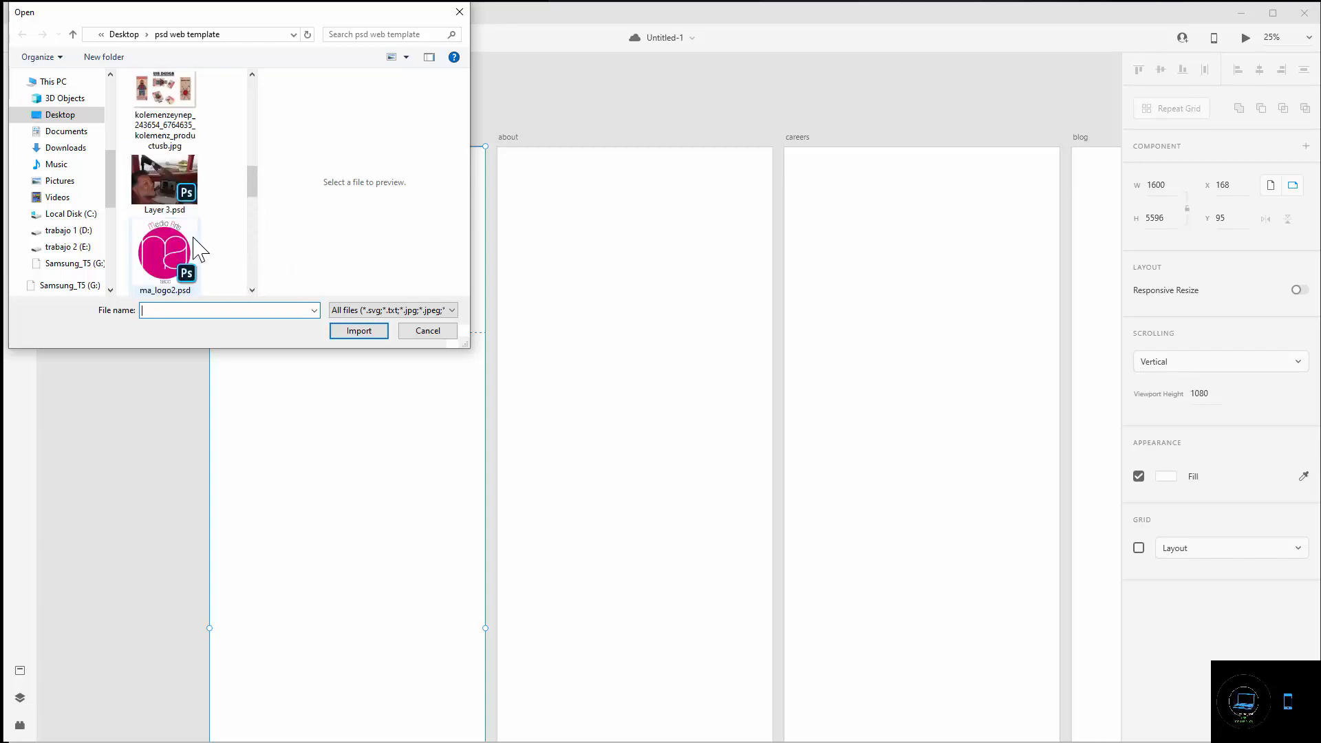
scroll(198, 250, down, 5)
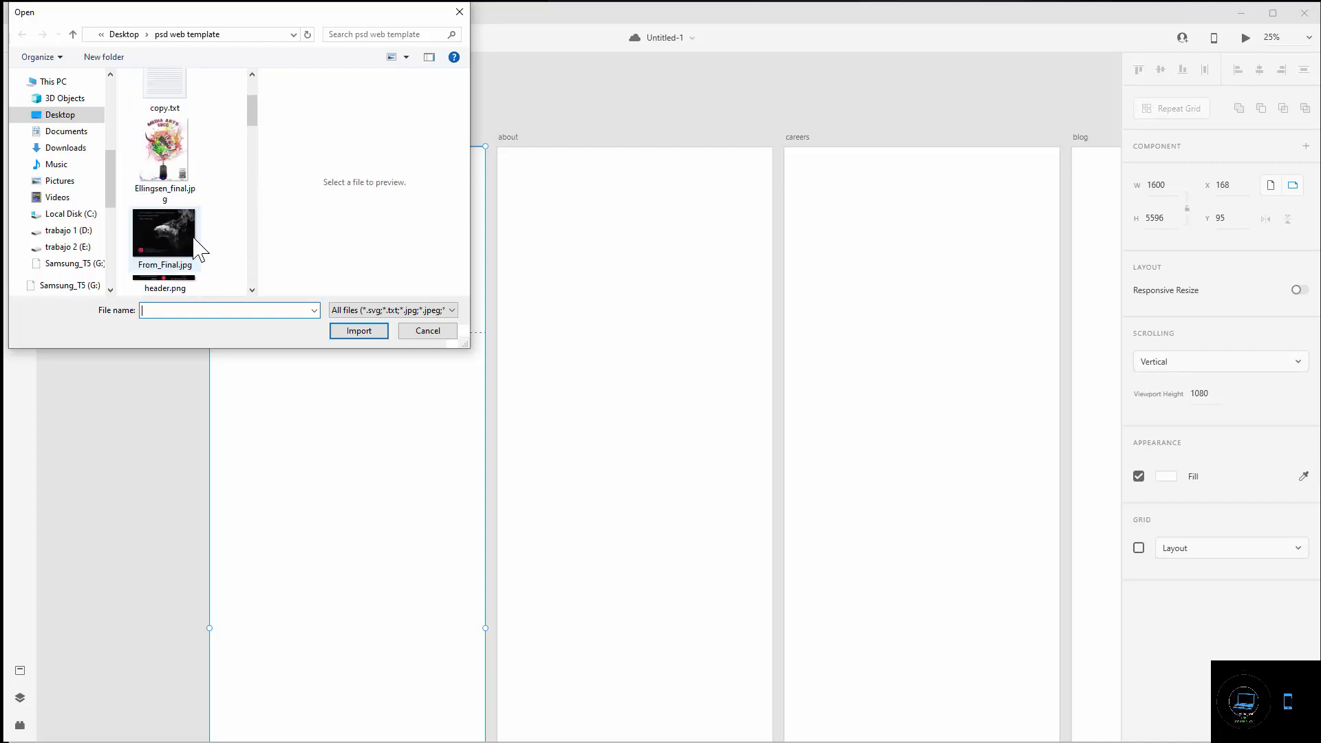
scroll(198, 250, down, 3)
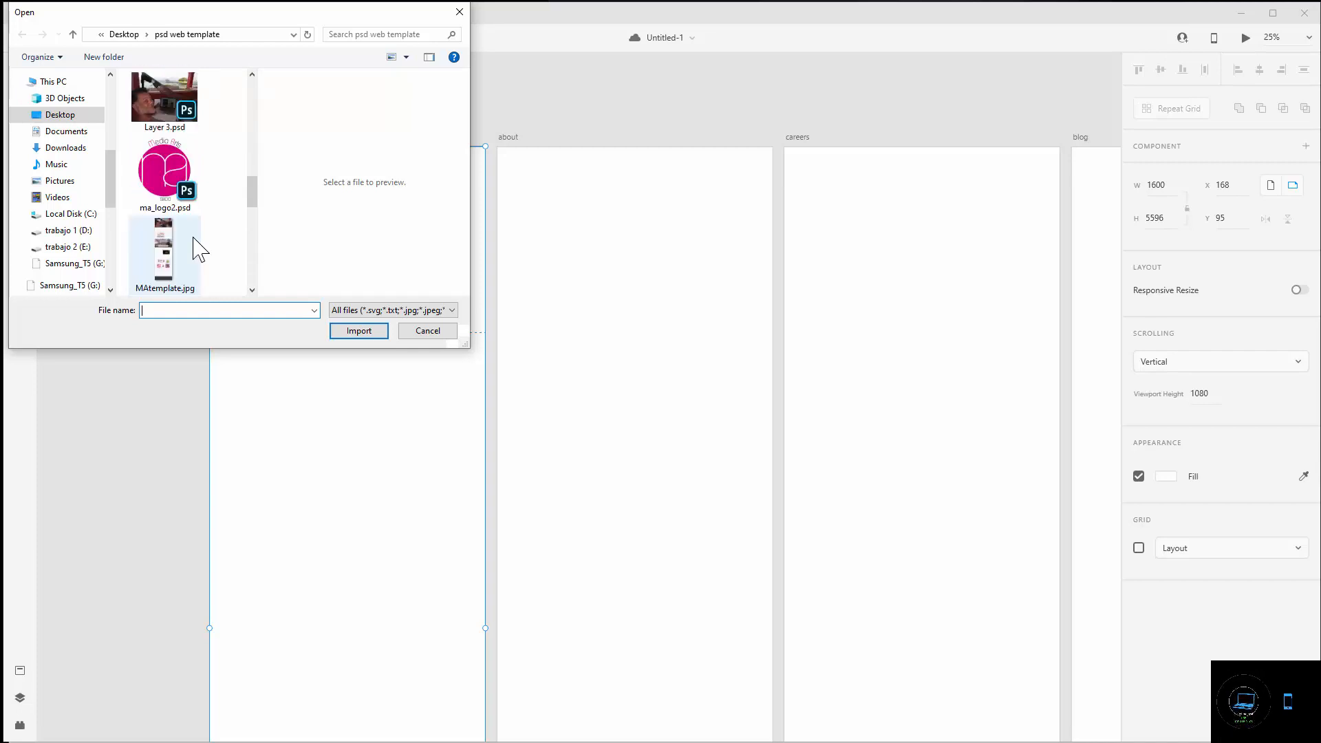
scroll(199, 250, down, 1)
scroll(199, 250, down, 1)
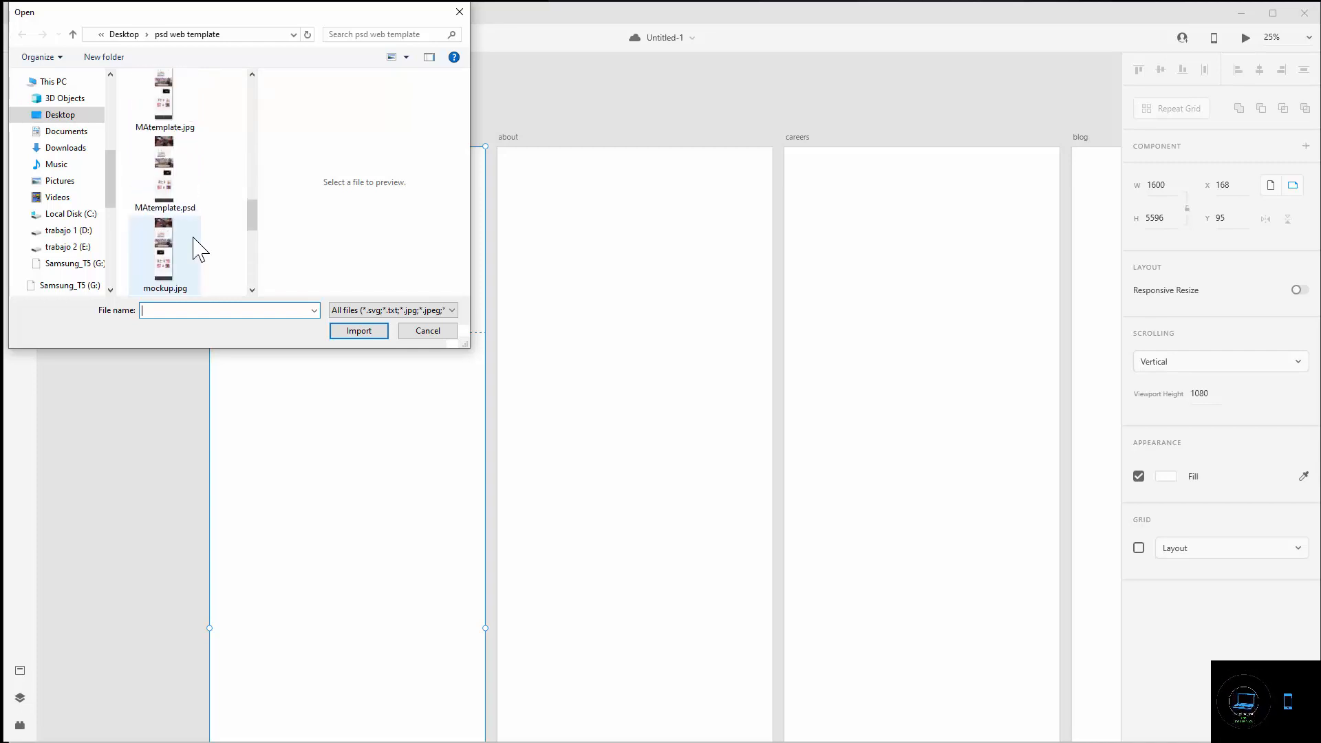
scroll(199, 250, down, 1)
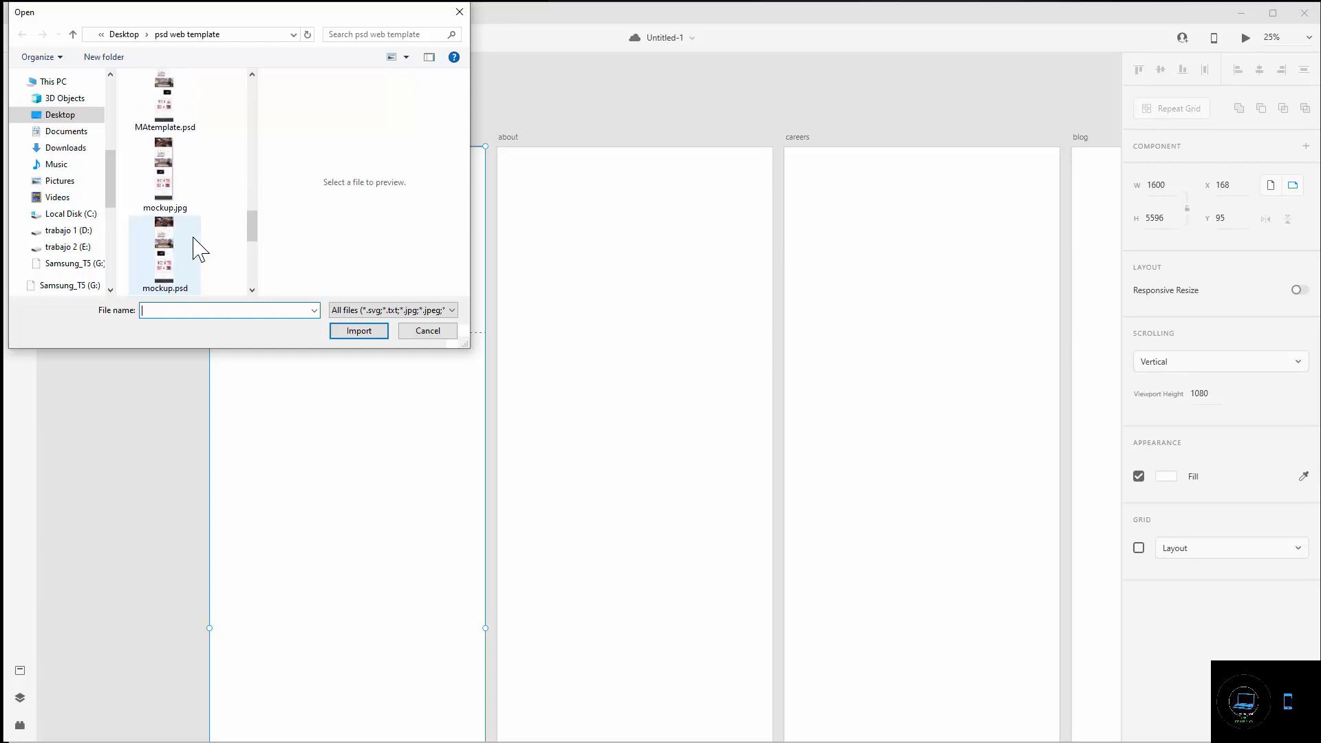
scroll(196, 245, up, 1)
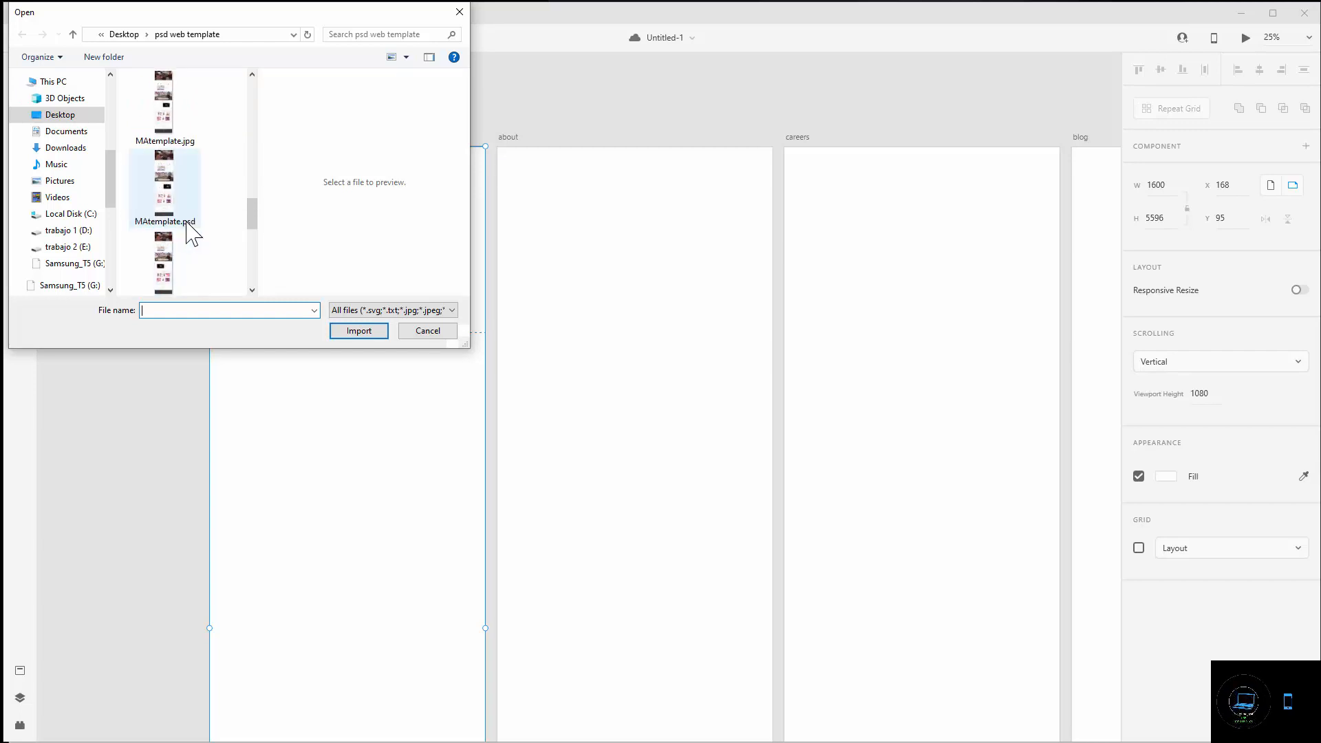
click(183, 128)
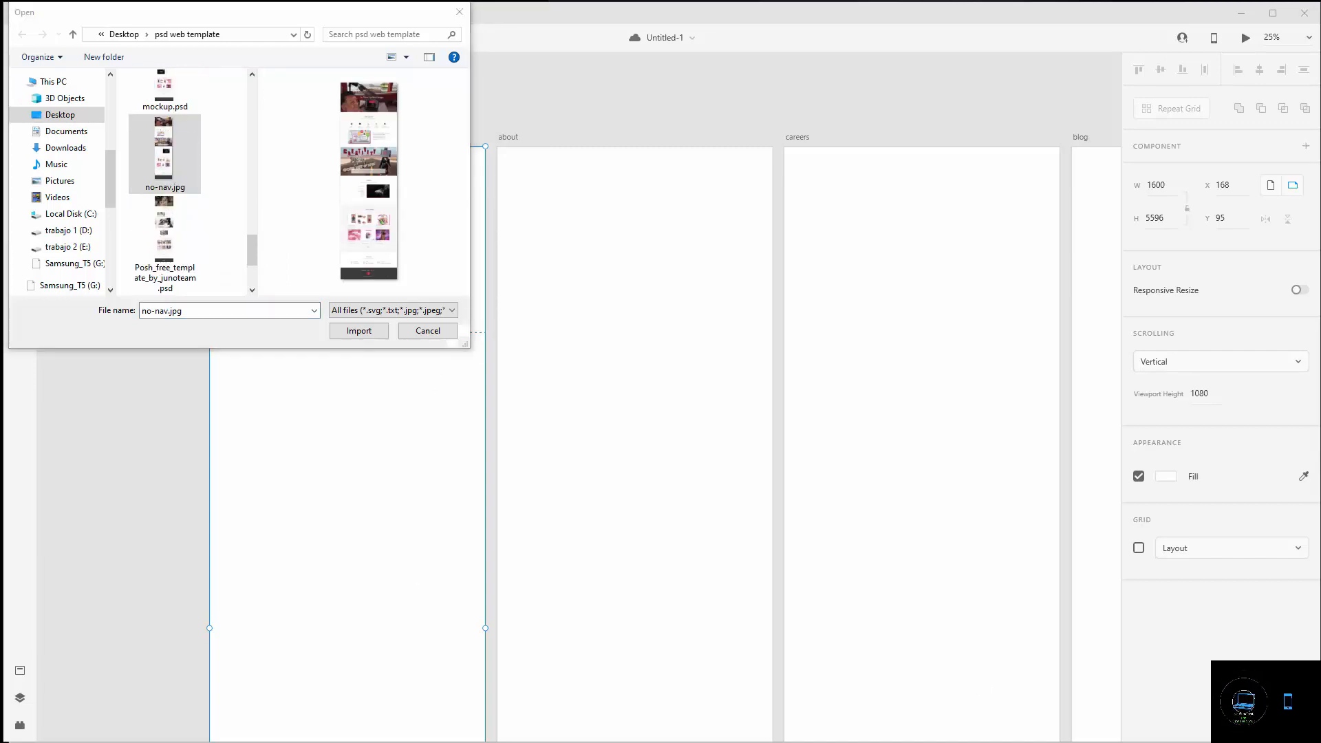
click(169, 144)
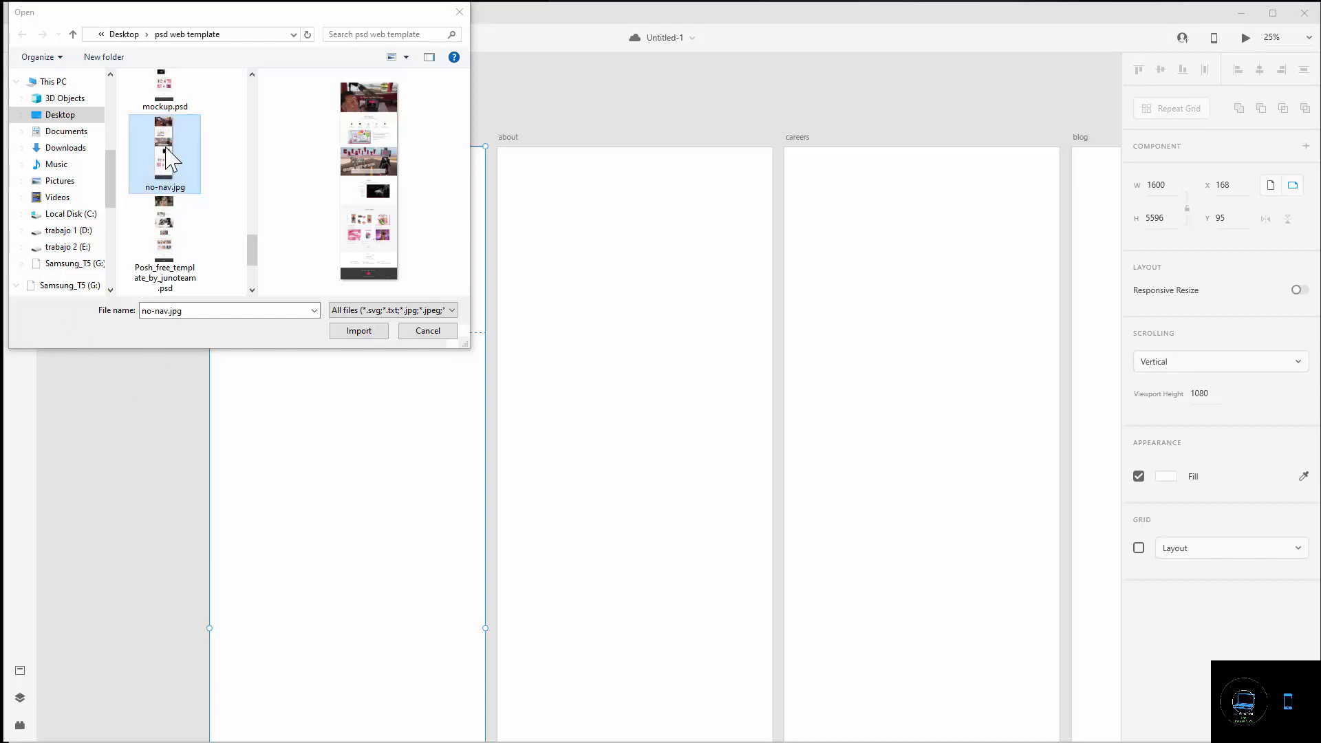
double_click(170, 144)
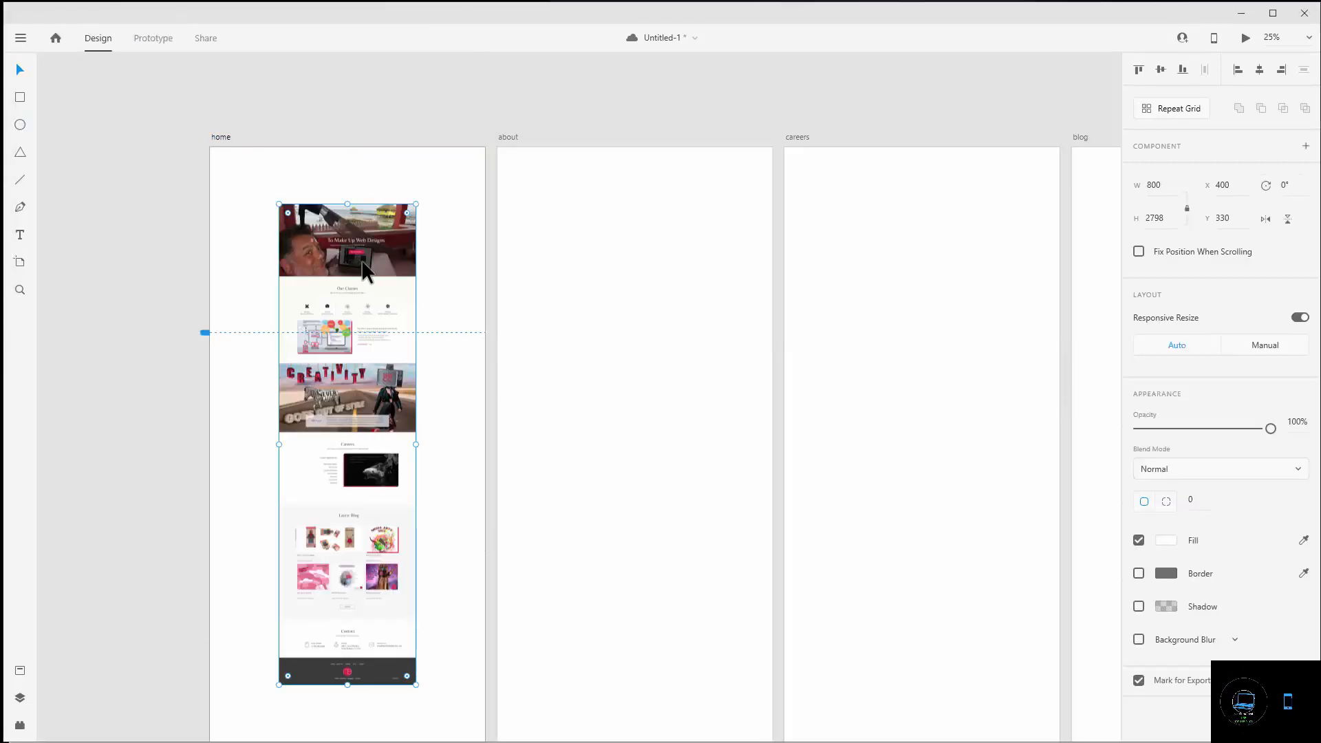
- Align the imported image to the home artboard's upper-left corner and scale it to 1600 by 5596 to fill the artboard
drag(351, 254, 283, 196)
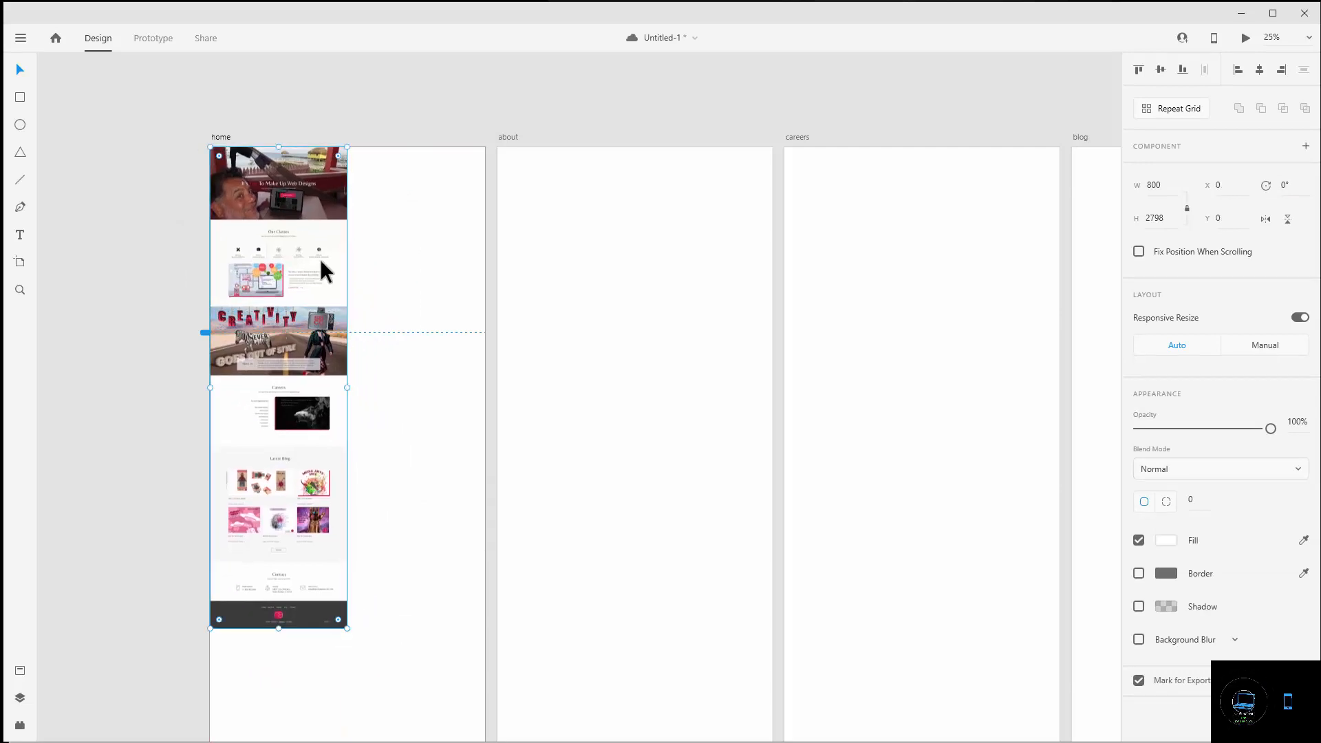
scroll(462, 554, down, 10)
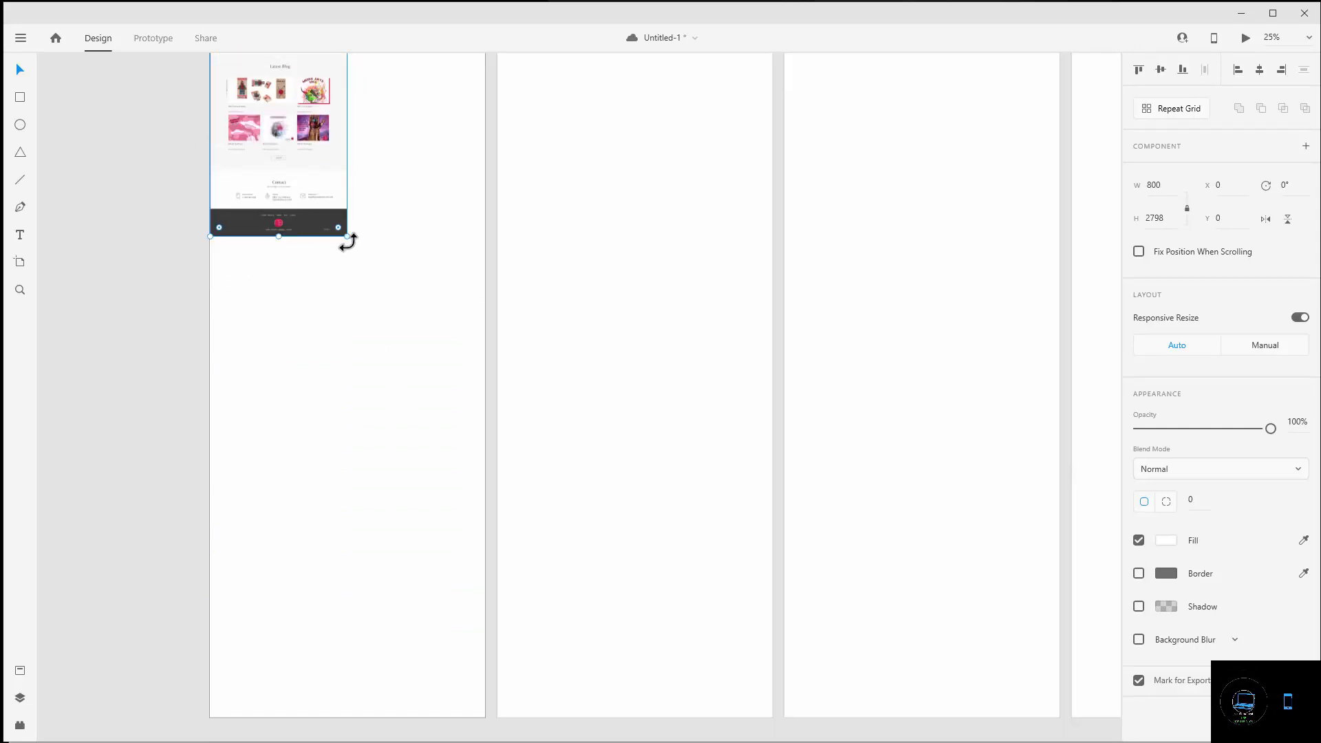
drag(344, 235, 487, 528)
scroll(575, 576, up, 6)
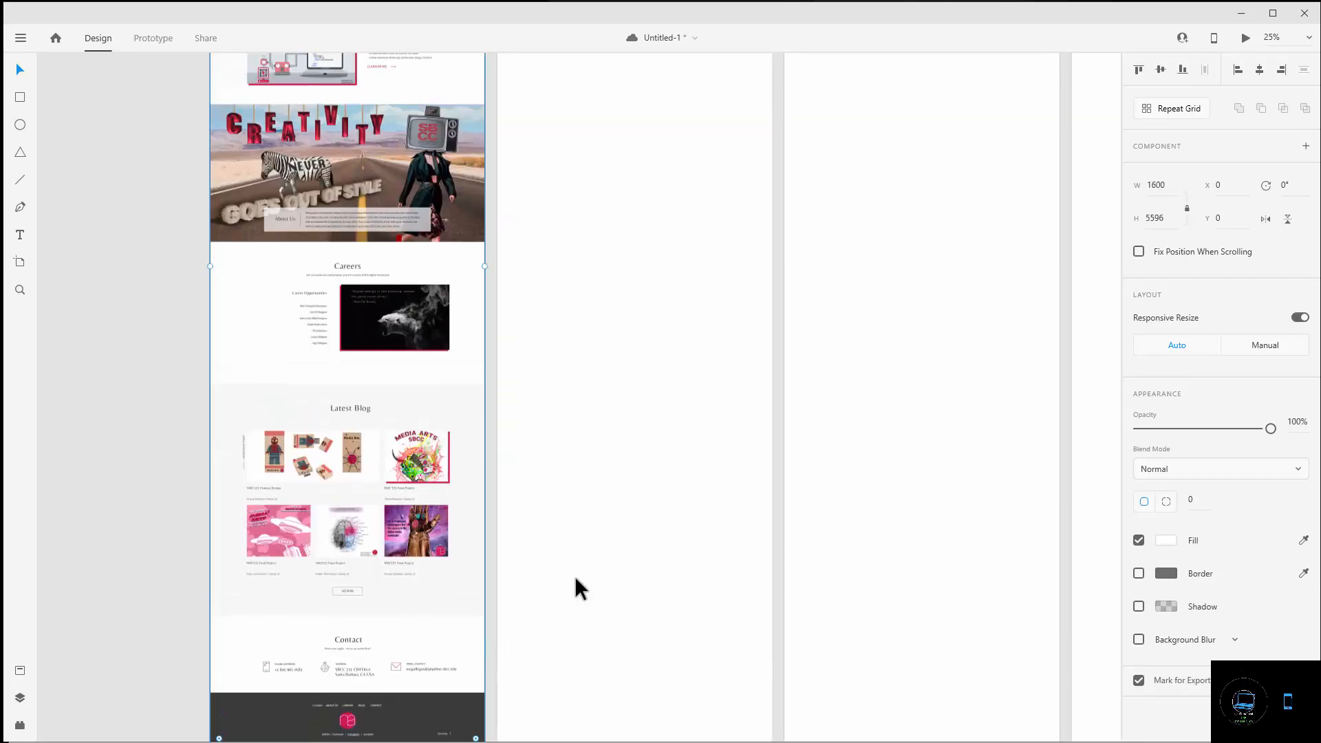
scroll(575, 578, down, 2)
scroll(575, 578, up, 5)
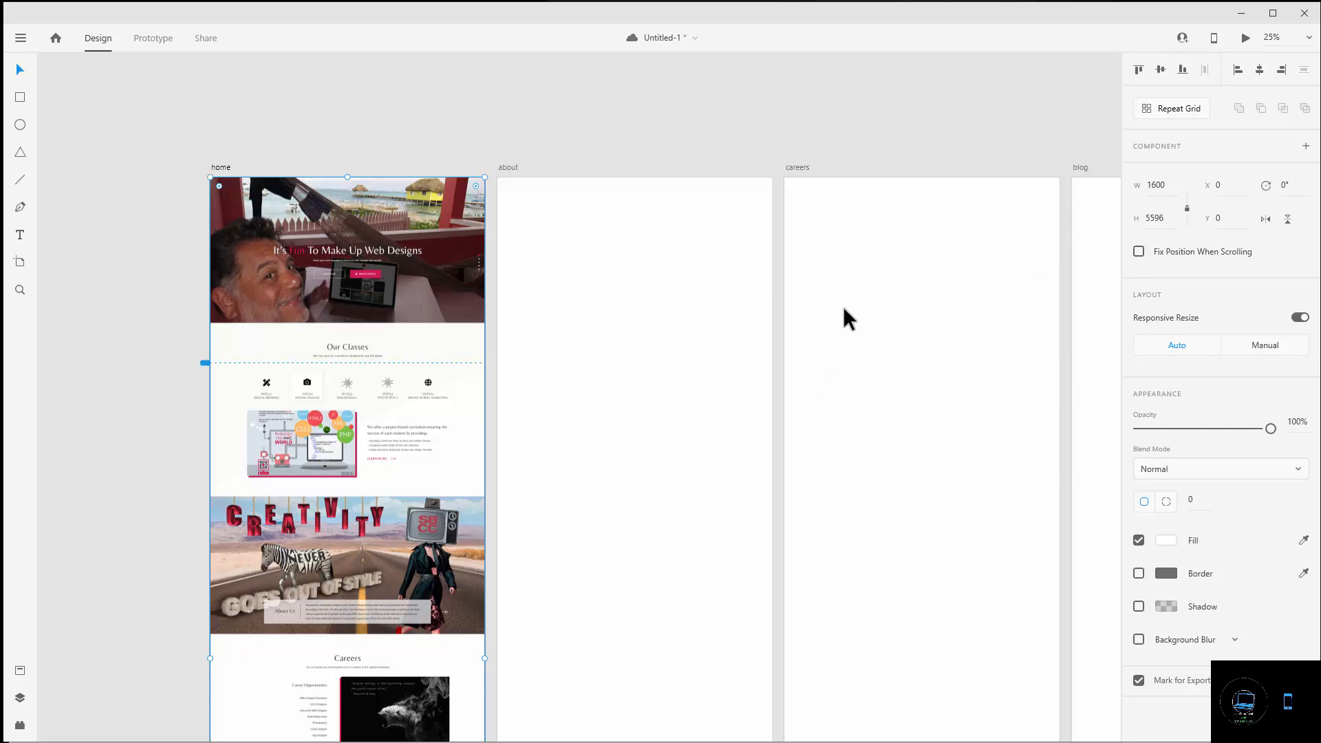
- Paste a copy of the full-page image into the about artboard
click(657, 280)
right_click(654, 278)
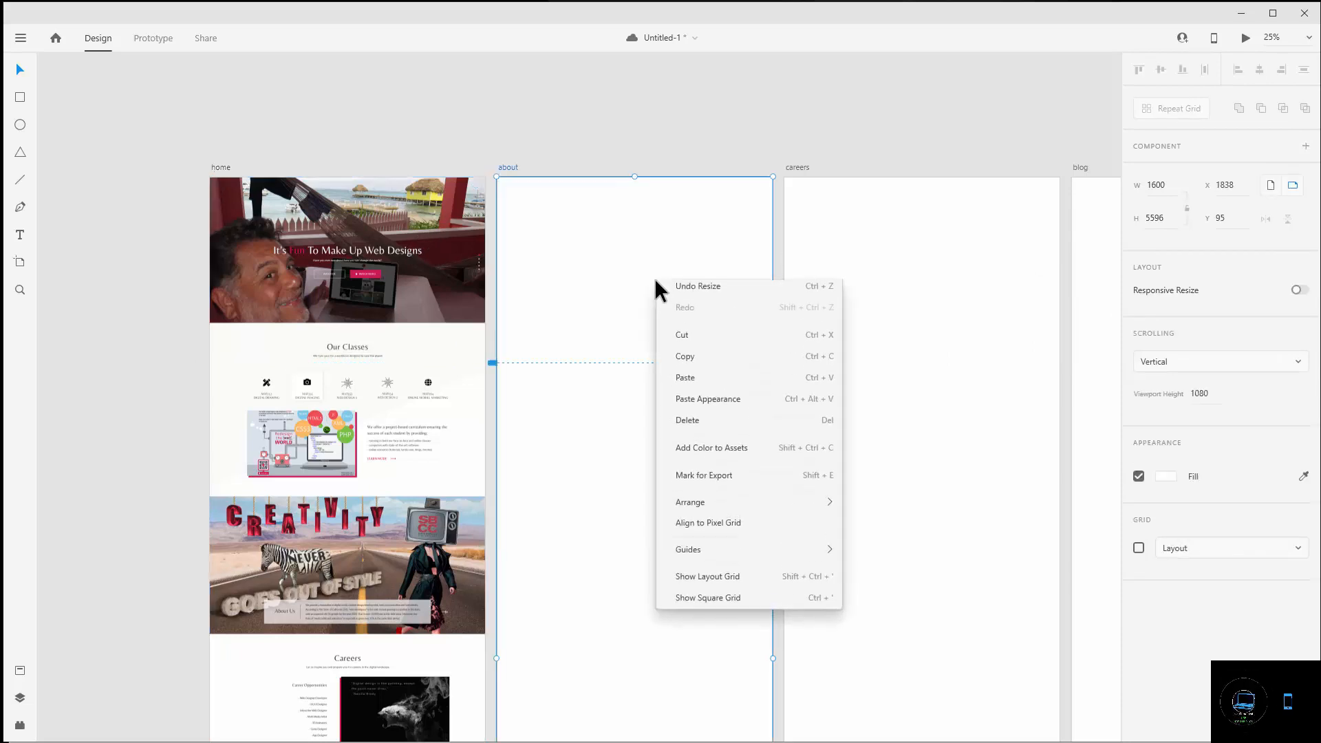
click(696, 385)
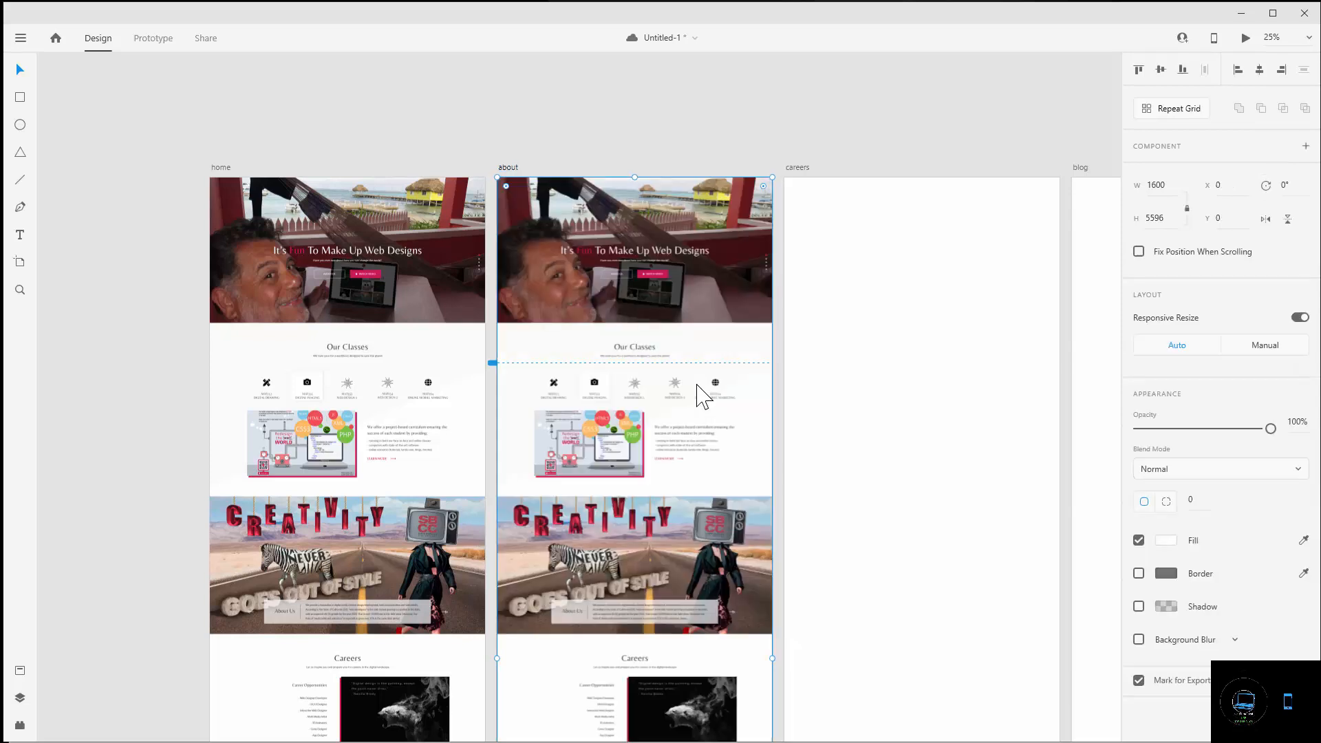
- Paste a copy of the full-page image into each of the careers, blog and contact artboards
right_click(934, 307)
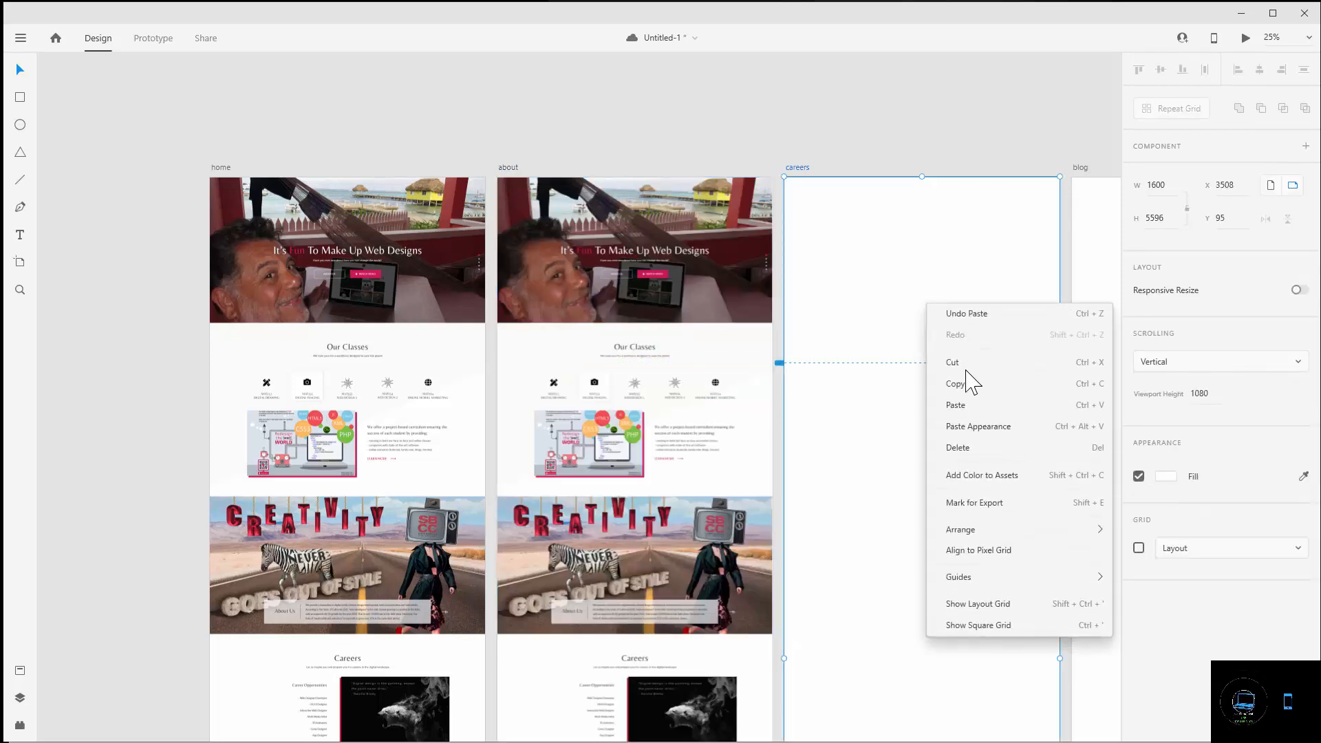
click(956, 406)
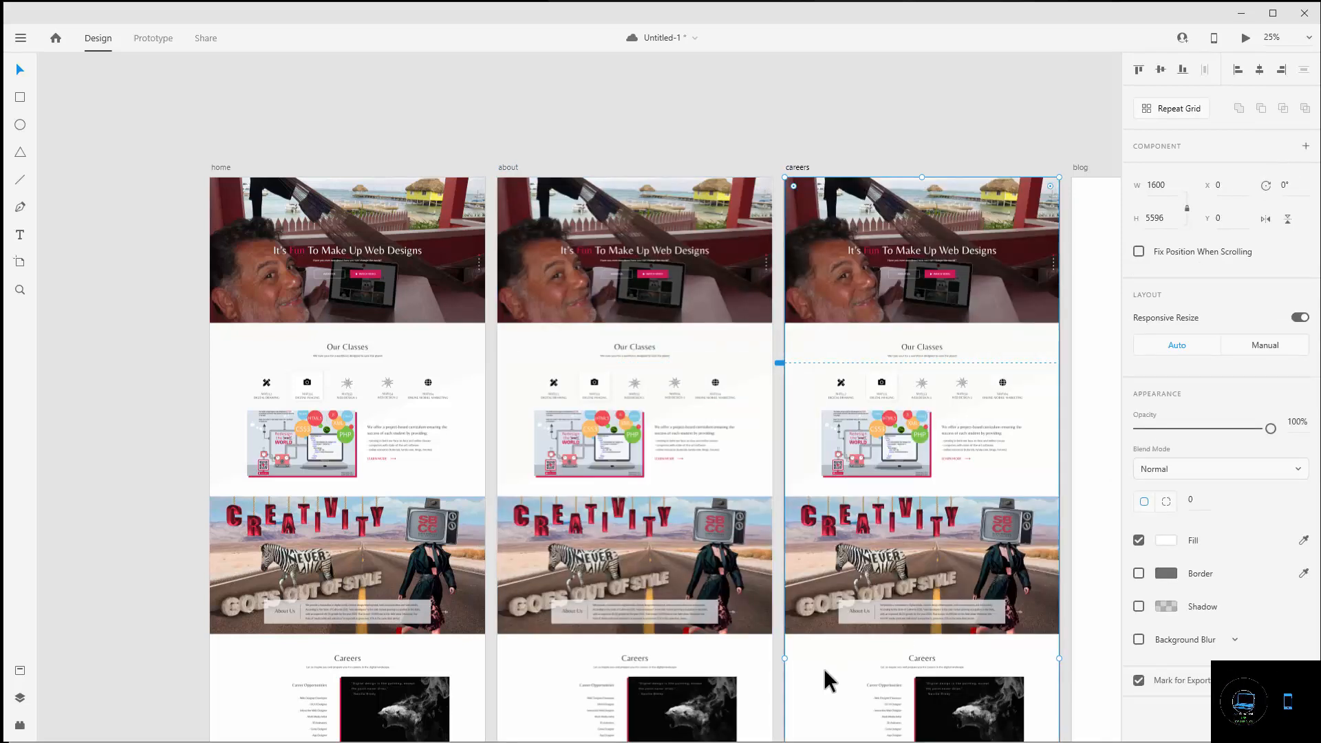
drag(910, 121, 301, 61)
right_click(601, 254)
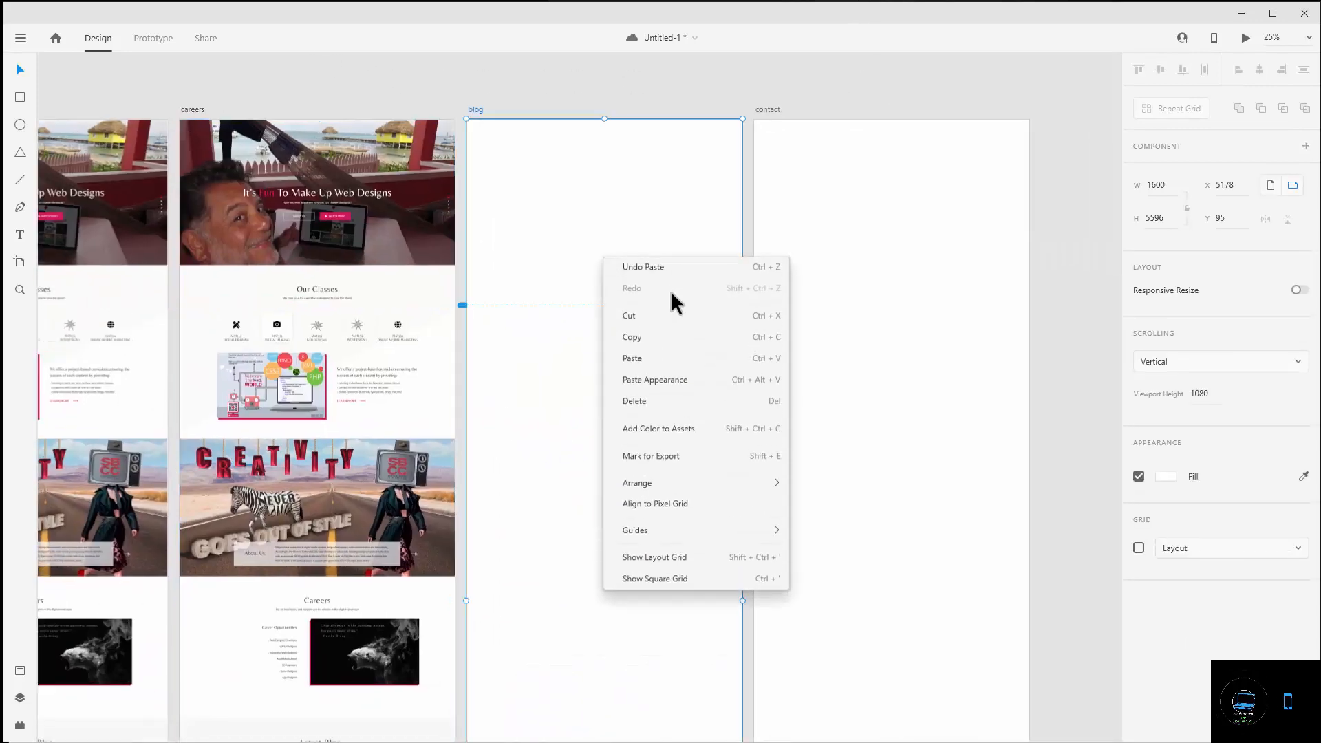
click(636, 357)
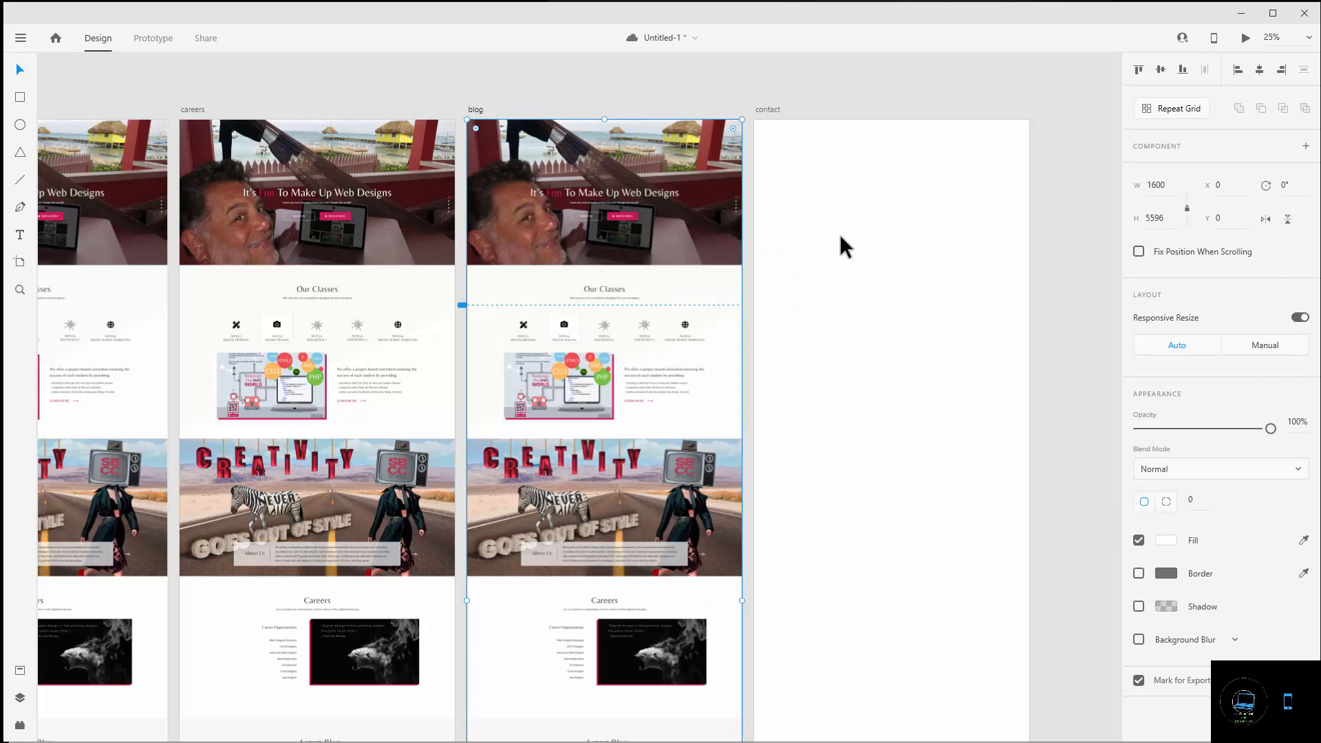
right_click(864, 227)
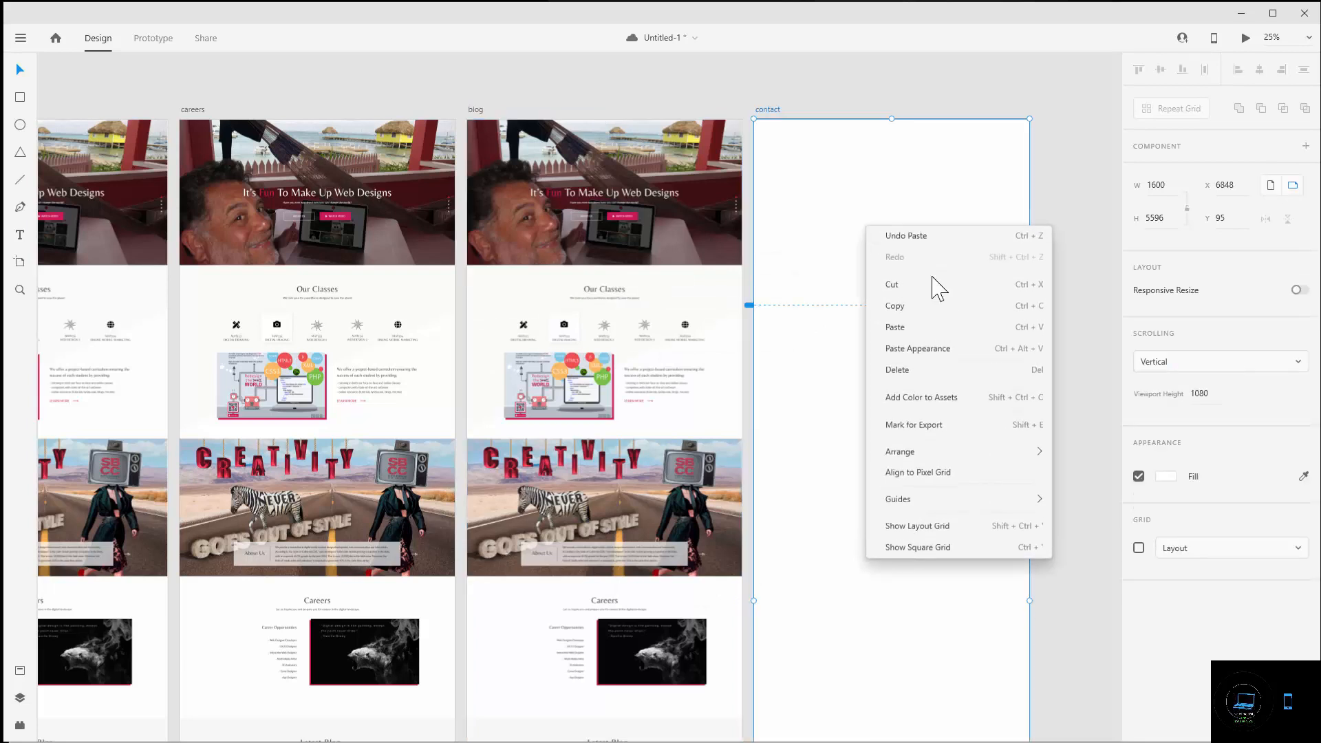
click(906, 331)
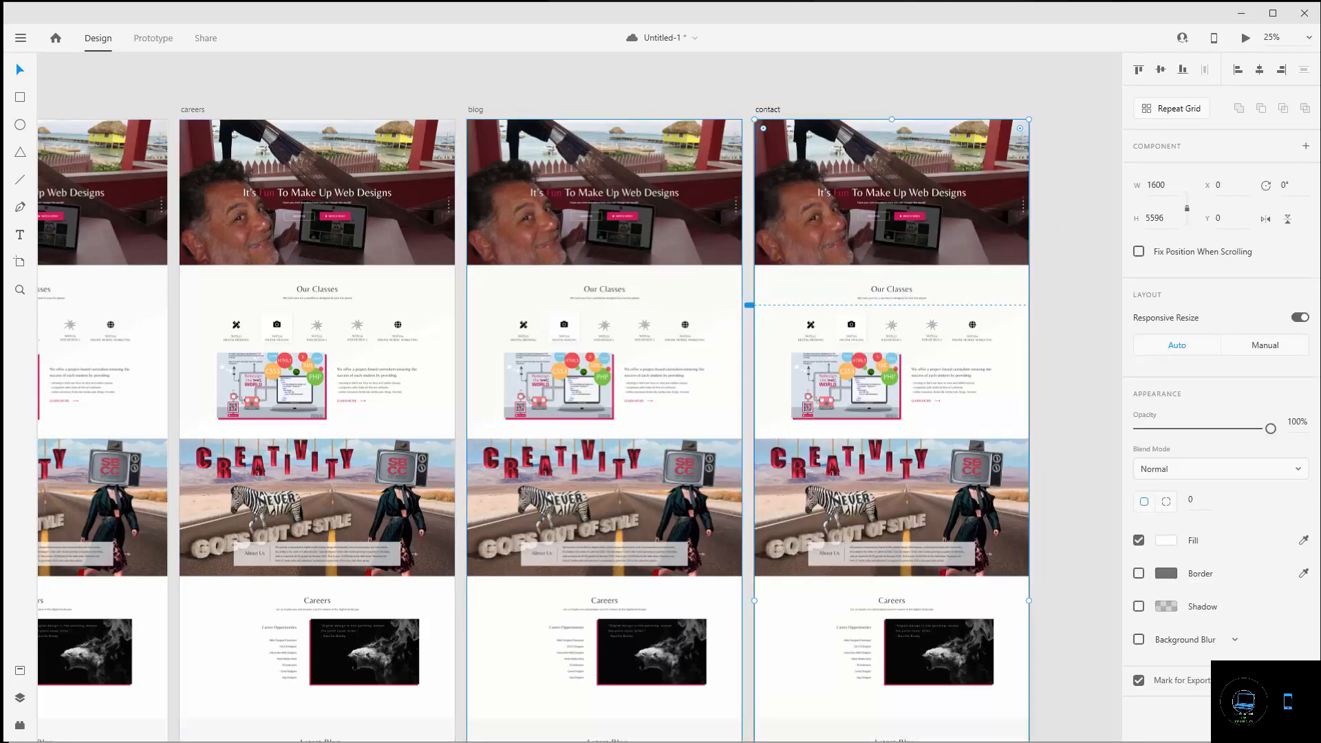
- Preview the home artboard, scroll through the page down to the Contact section and back, and close the preview
scroll(673, 709, down, 2)
scroll(667, 705, down, 5)
scroll(660, 708, up, 6)
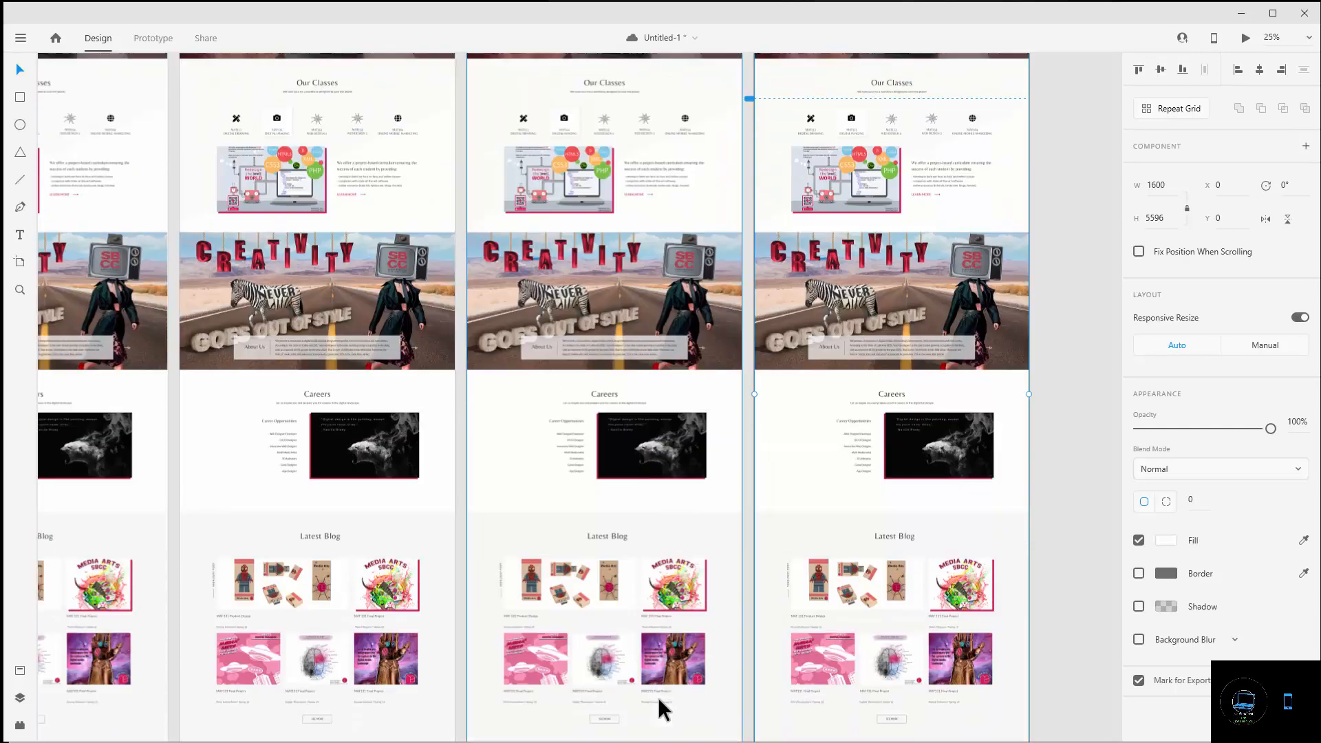
scroll(660, 709, up, 2)
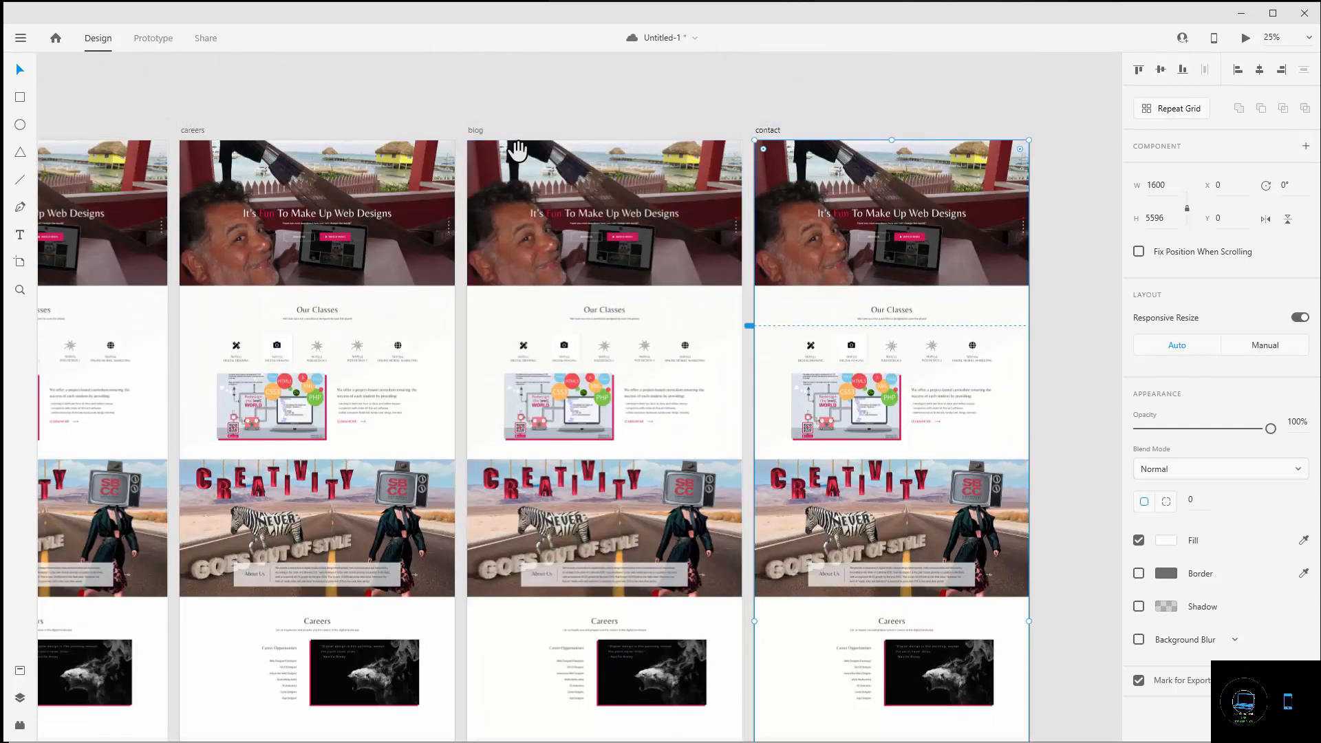
drag(421, 91, 1006, 69)
click(390, 261)
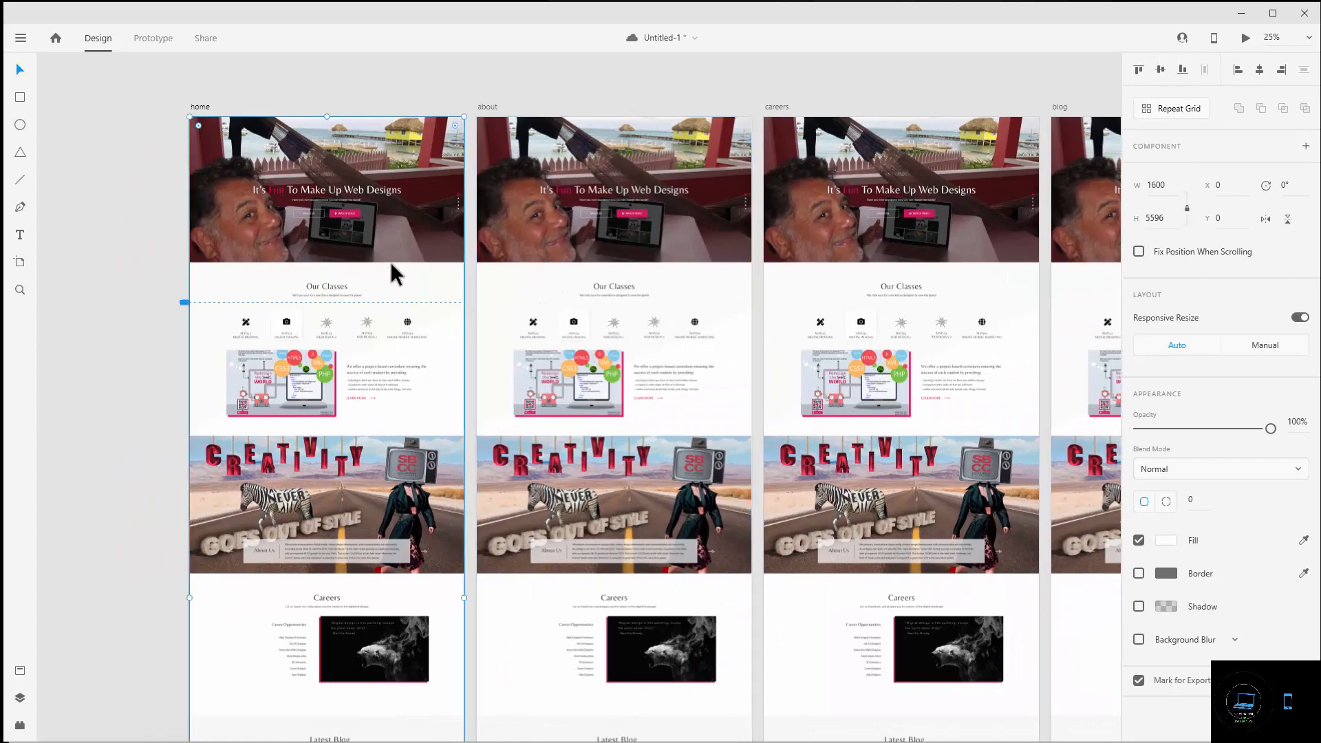
click(1244, 40)
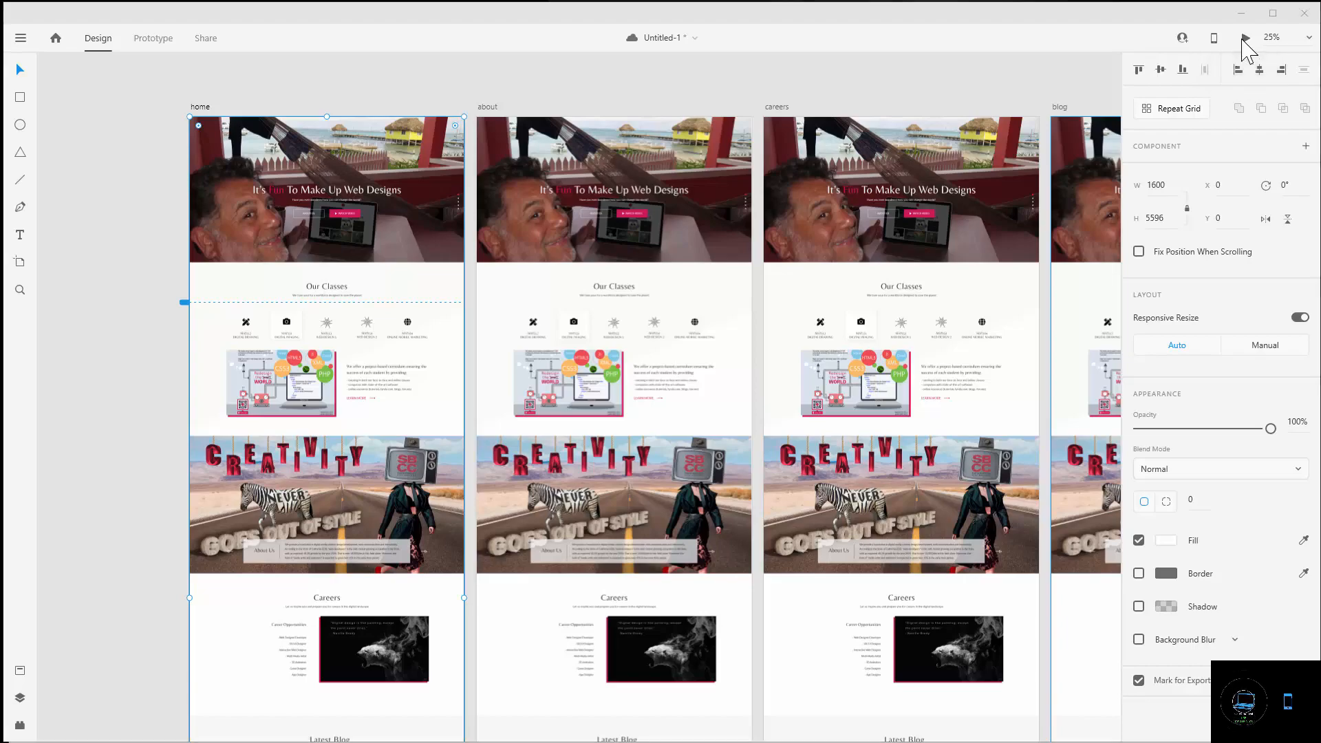
scroll(547, 289, down, 1)
scroll(543, 280, down, 15)
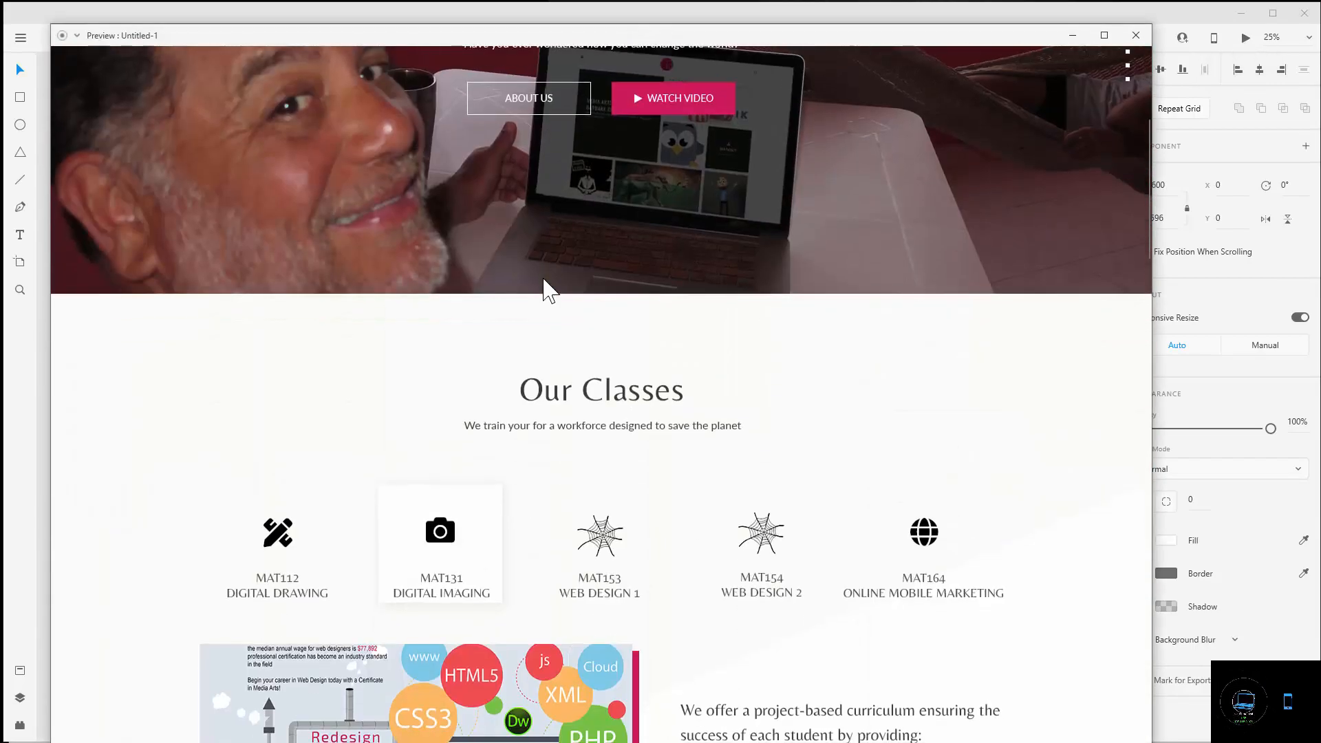
scroll(611, 330, down, 12)
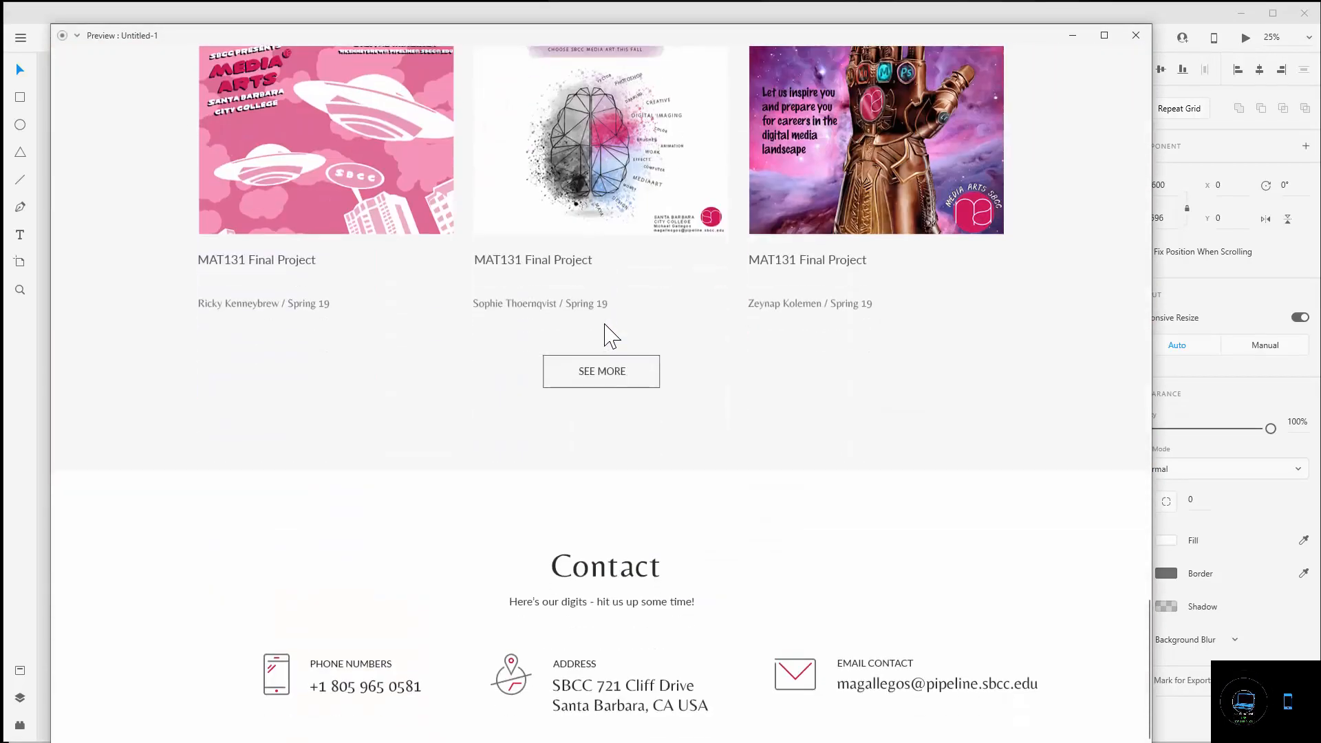
scroll(605, 333, up, 16)
scroll(612, 334, up, 12)
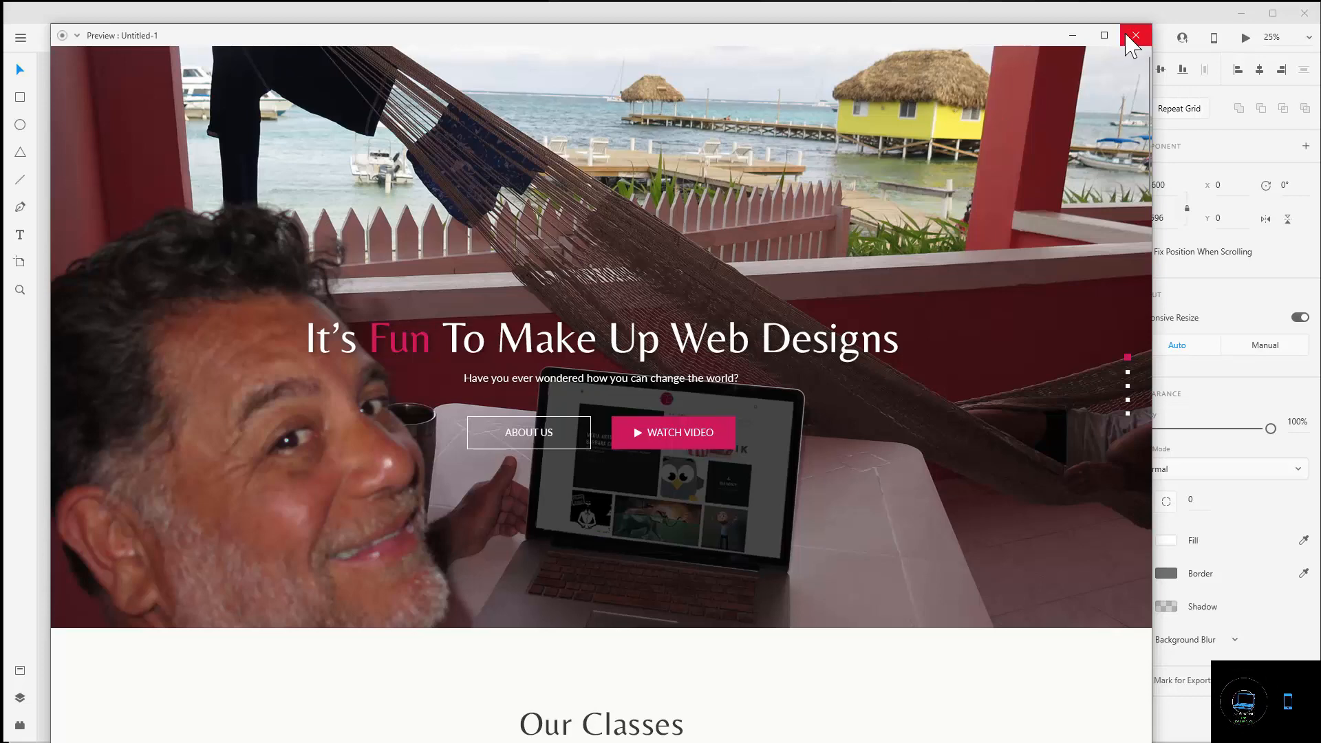
click(1128, 37)
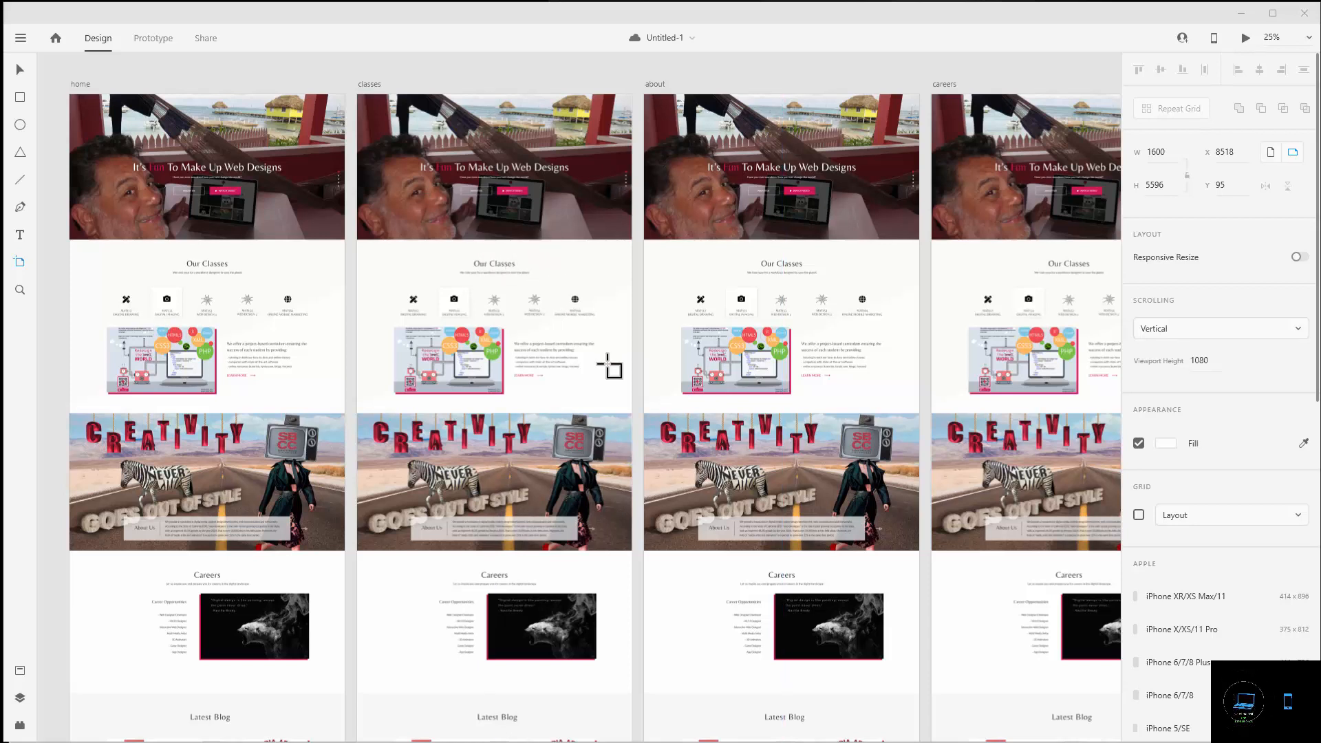
- Move the page image in the classes artboard up to Y -836 so the artboard starts at the Our Classes section
click(19, 69)
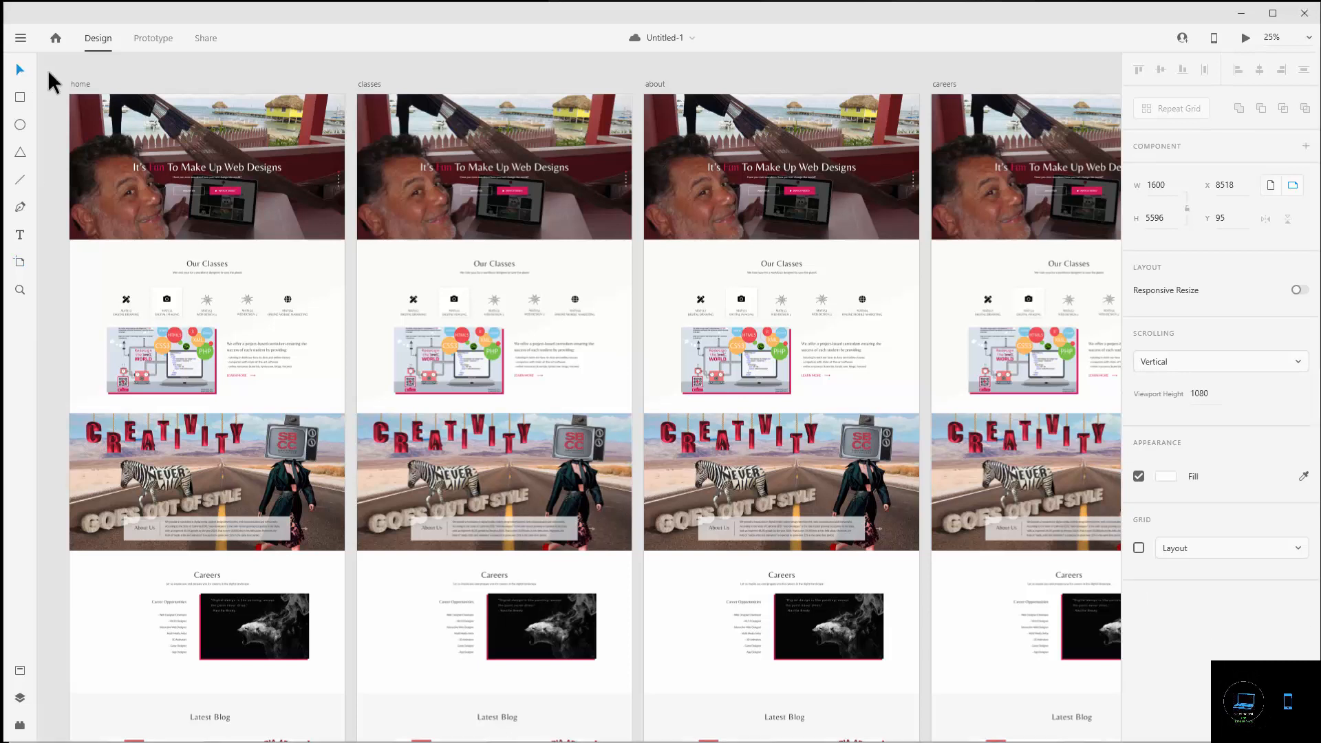
drag(562, 263, 563, 137)
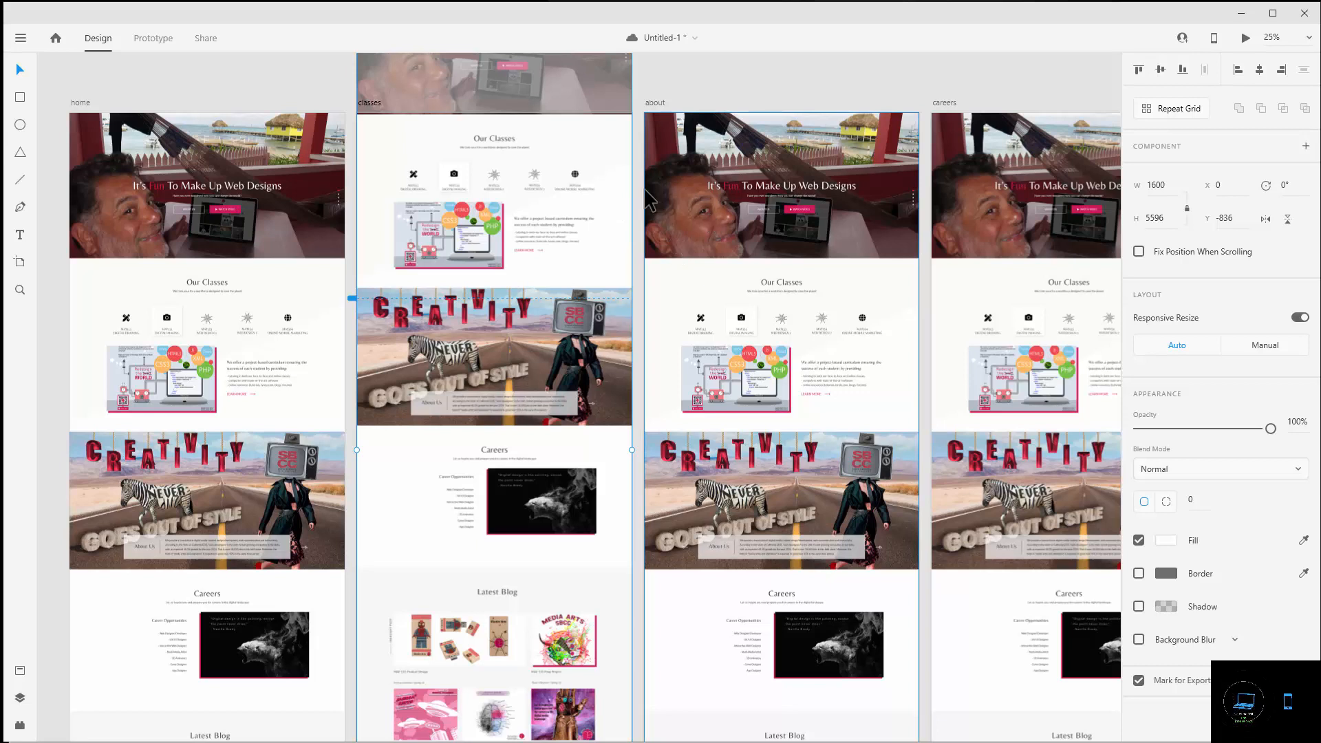
- Add a horizontal guide to the classes artboard running through the middle of the Our Classes heading
click(548, 112)
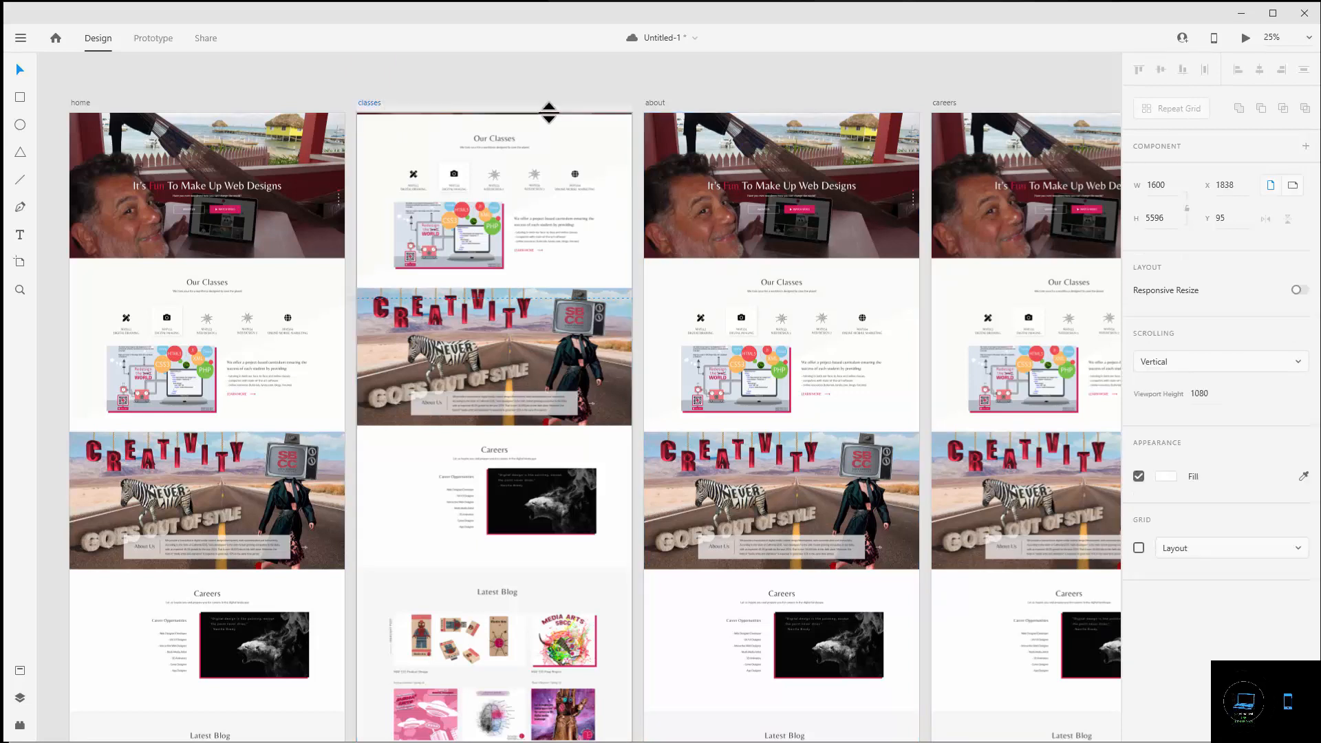
drag(548, 112, 557, 139)
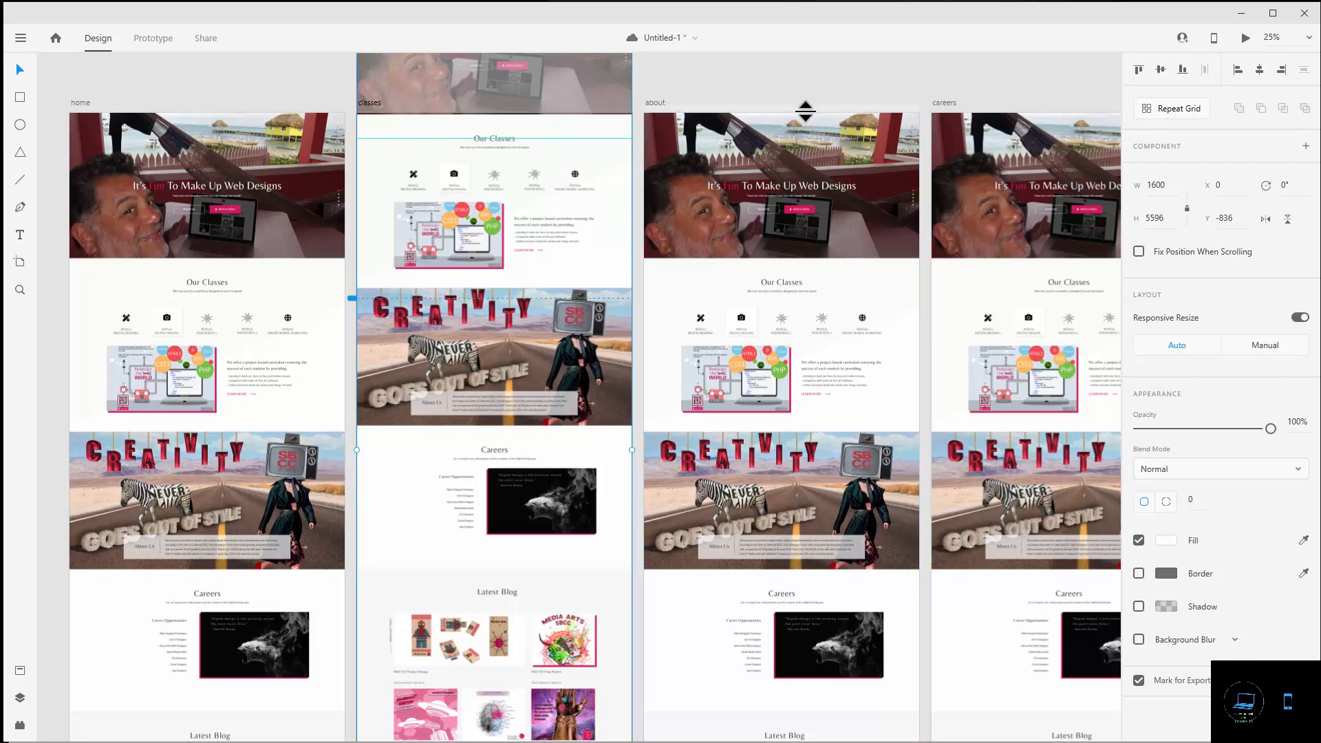
click(1308, 38)
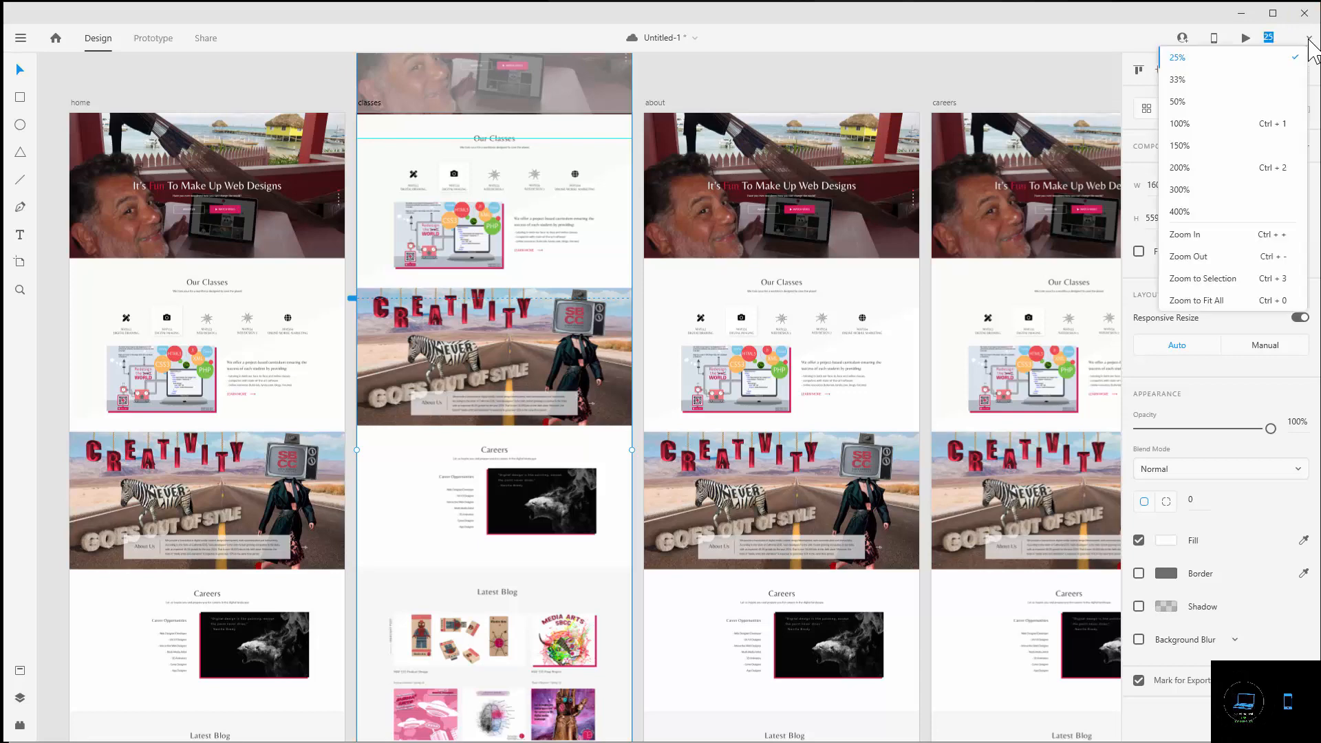
click(1204, 102)
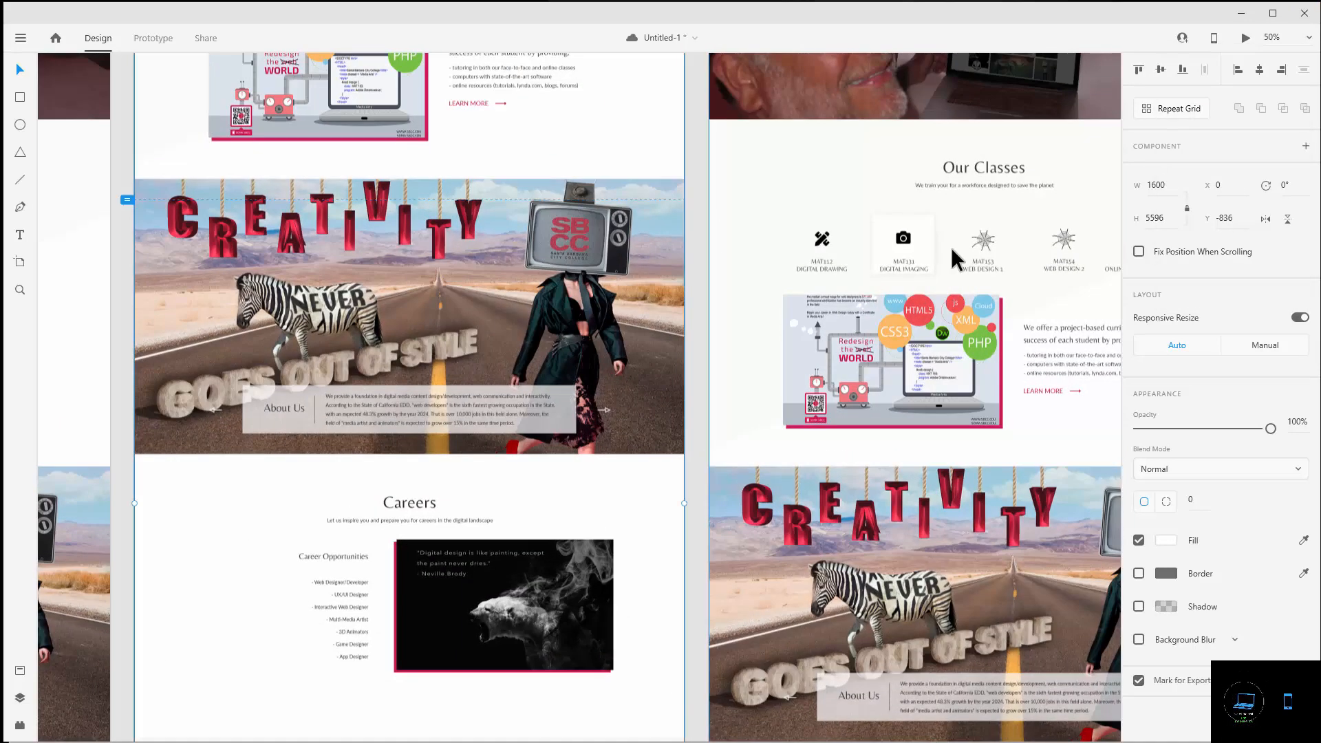
scroll(948, 248, up, 5)
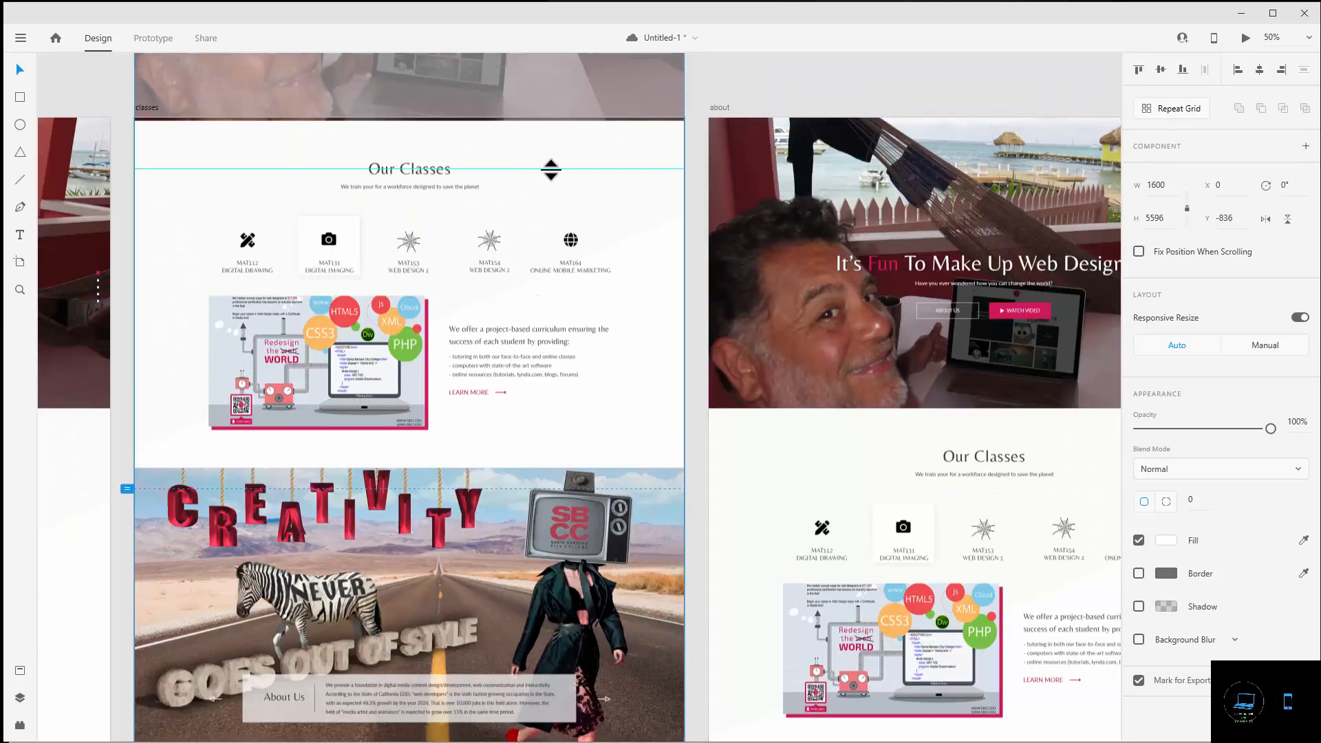
drag(549, 167, 551, 172)
drag(550, 168, 550, 168)
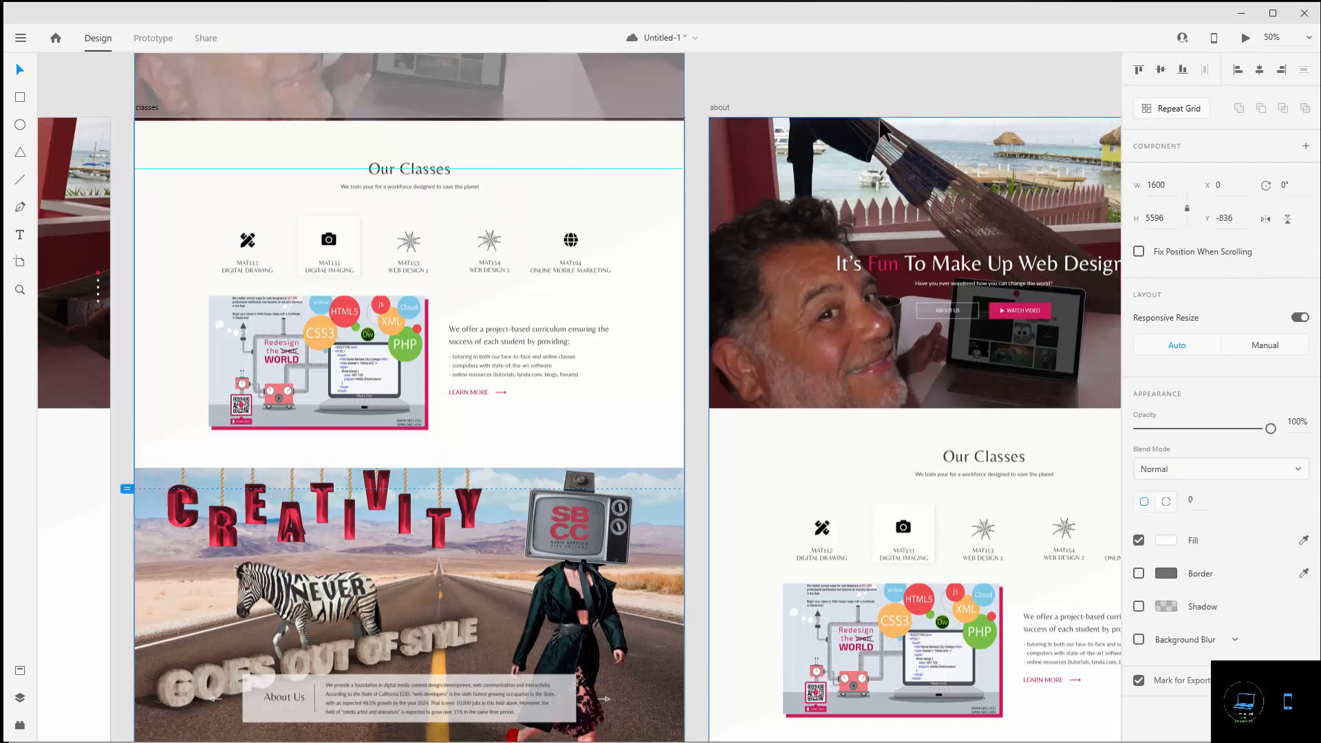
- Add a horizontal guide to the about artboard at the same height as the classes guide, and save the document
drag(883, 115, 883, 169)
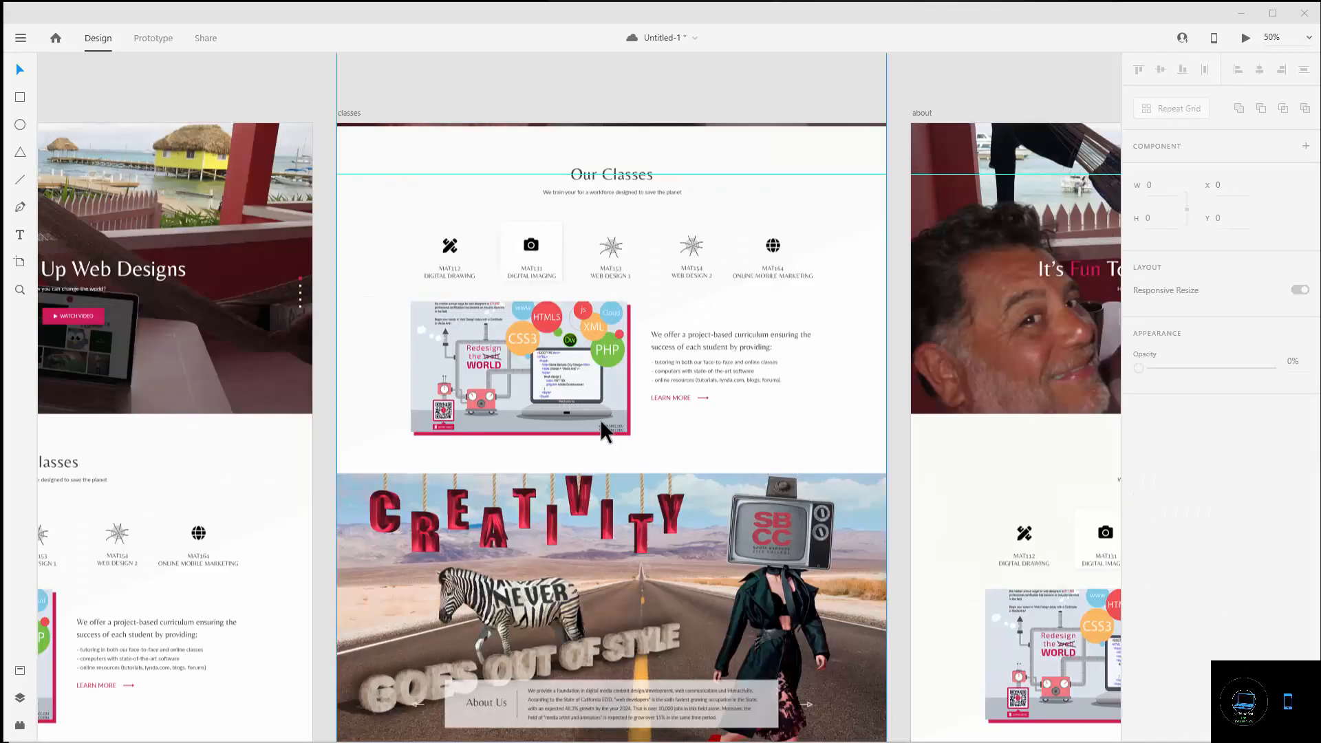
key(ctrl+s)
- Reposition the page image in the classes artboard to X 0, Y -819, with the Our Classes heading just below the guide
drag(481, 207, 483, 215)
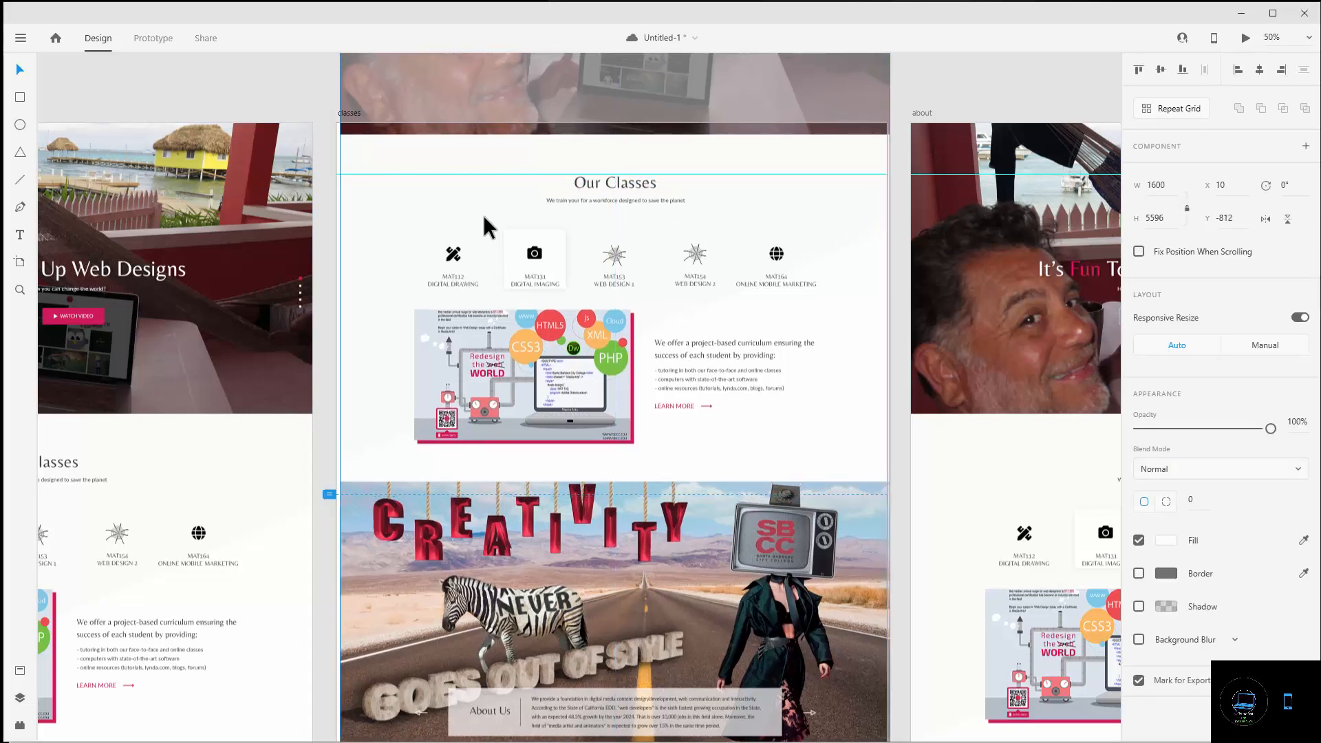
key(Right)
key(Up)
key(Up)
key(Up)
key(Up)
key(Up)
key(Up)
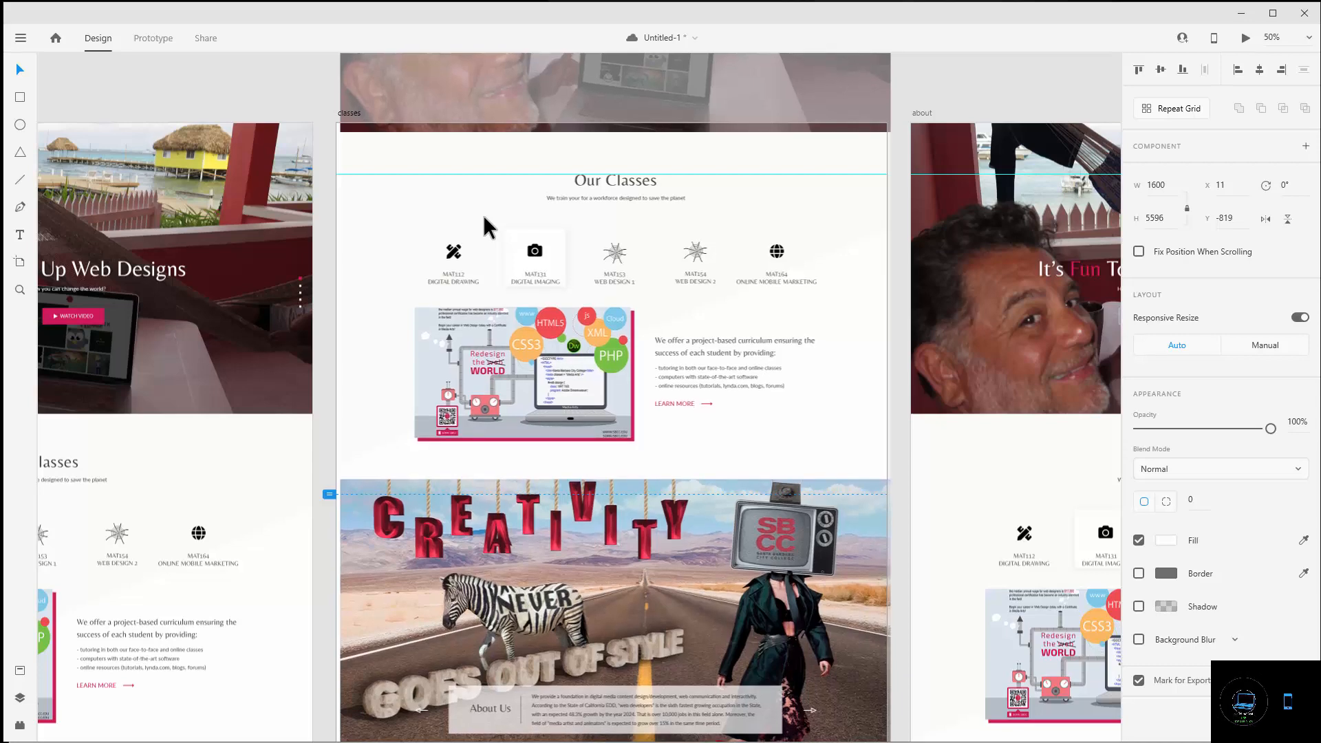
key(Up)
key(Left)
key(Left)
key(Left)
key(Left)
key(Left)
key(Left)
key(Left)
key(Left)
key(Left)
key(Left)
key(Left)
key(Left)
key(Left)
key(Left)
key(Right)
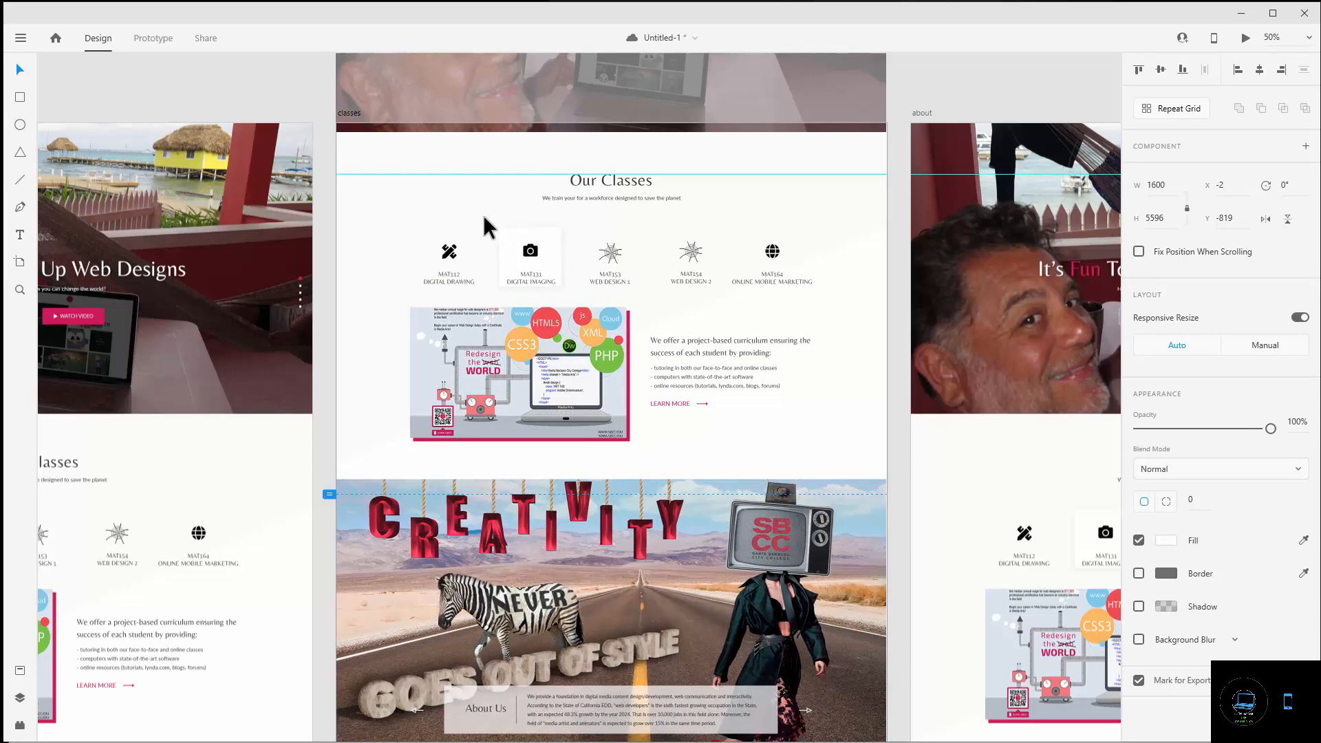
key(Right)
key(Right)
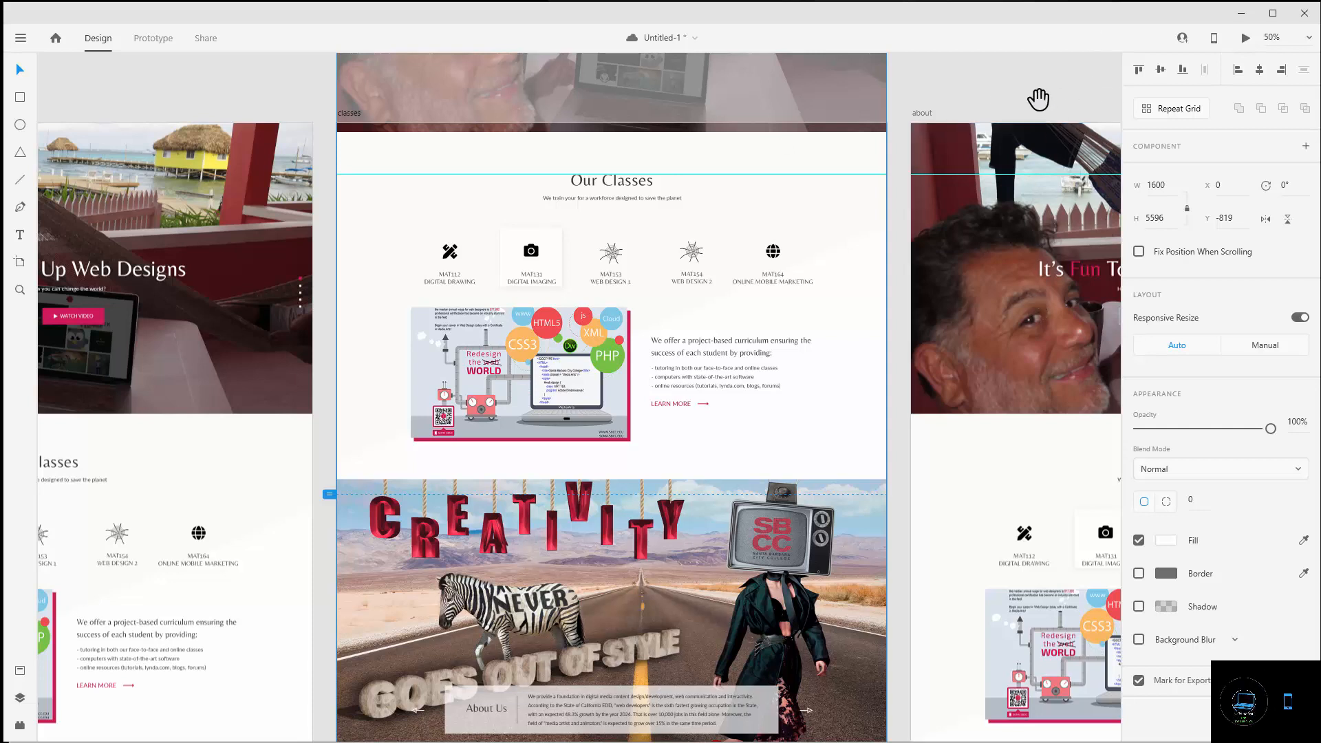
- Move the page image in the about artboard up to X -8, Y -1756 so the Creativity banner sits near the artboard's top
drag(1039, 98, 585, 103)
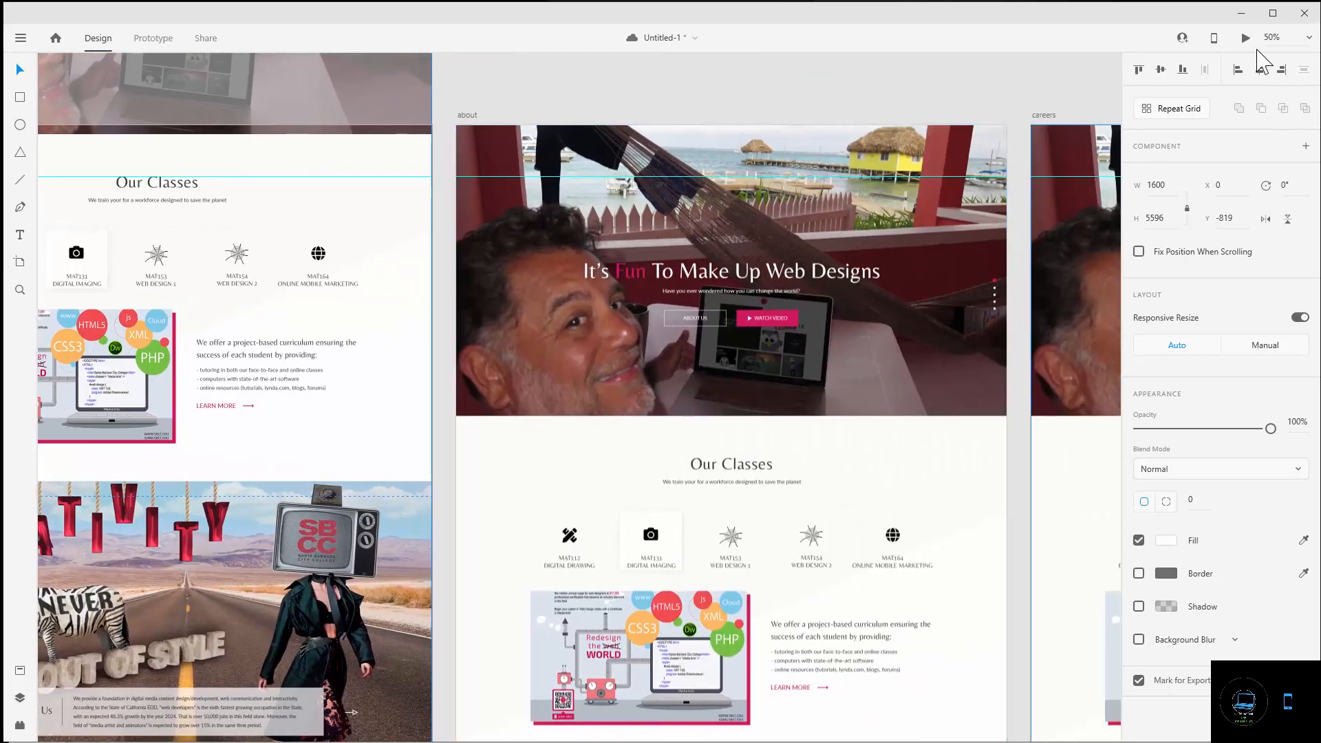
drag(796, 389, 782, 127)
drag(920, 378, 918, 200)
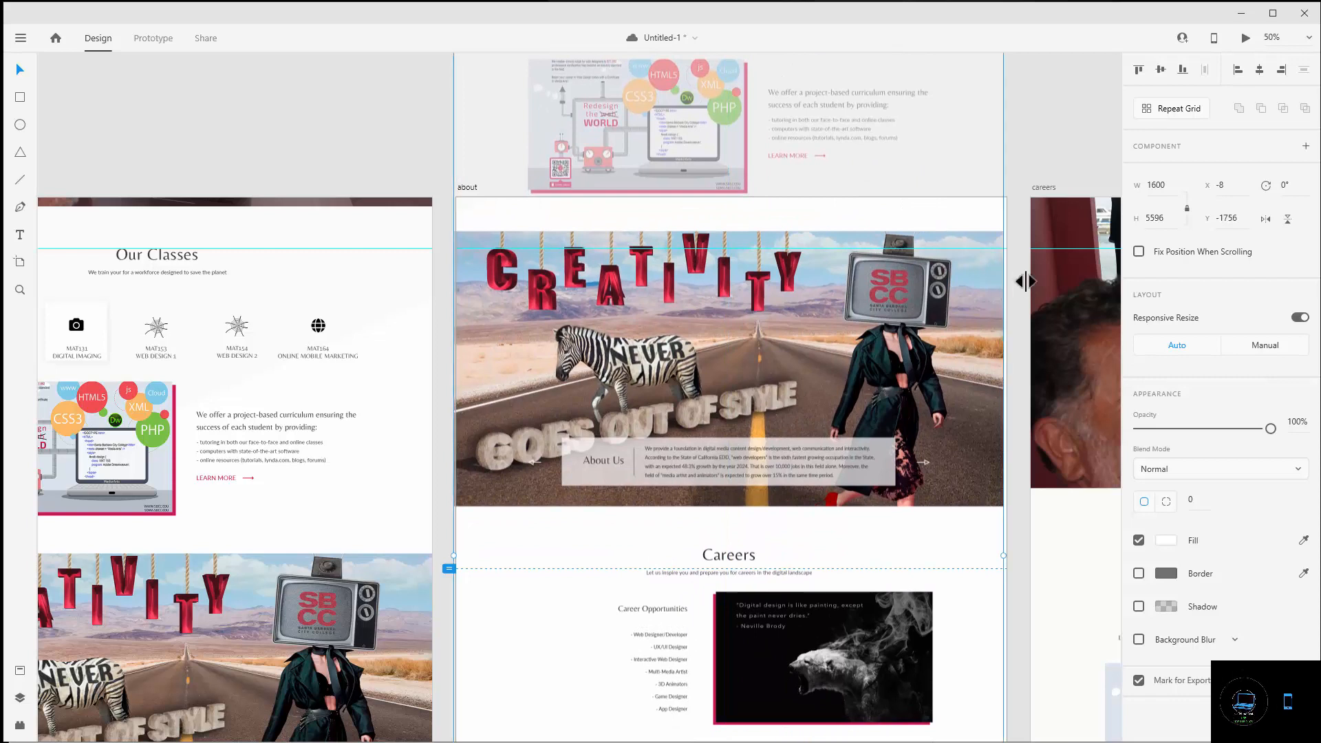
- Nudge the page image in the about artboard to X 1, Y -1705, aligning the Creativity banner's top edge with the guide
key(Down)
key(Down)
key(Down)
key(Down)
key(Down)
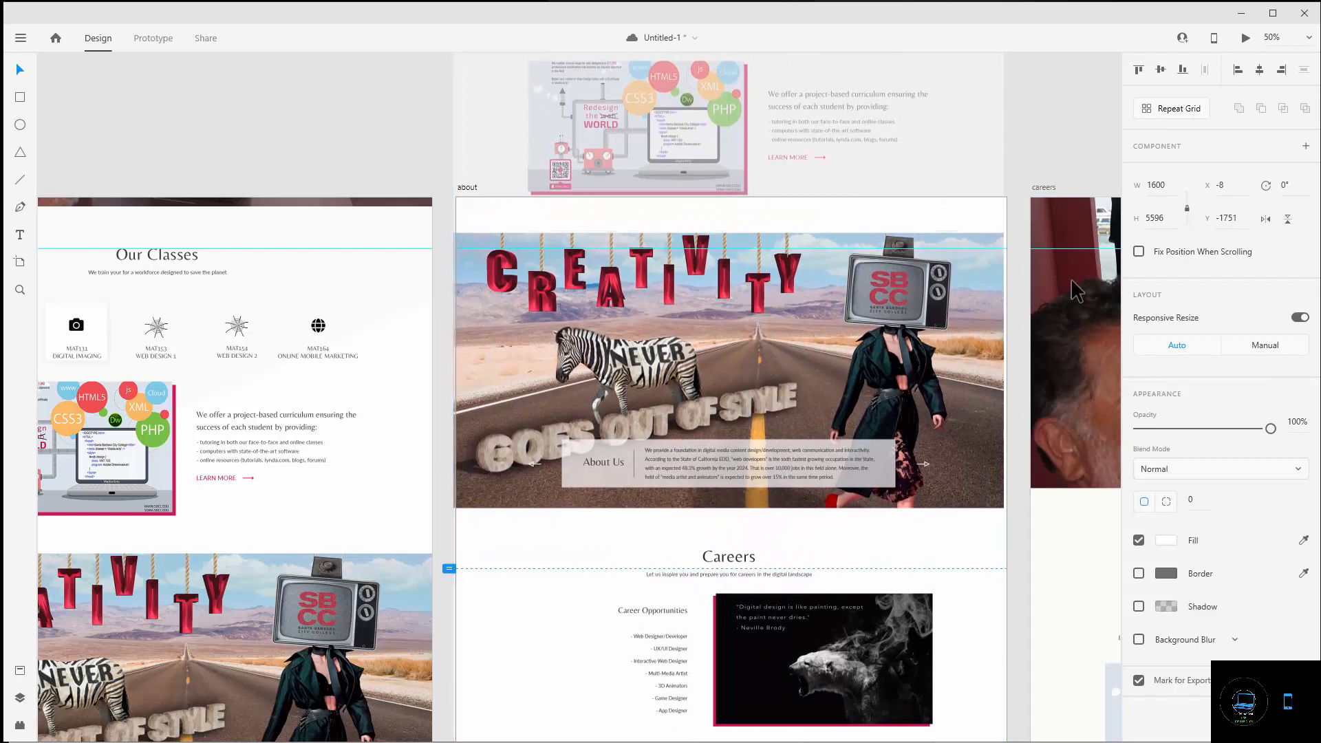
key(Down)
key(Down)
key(Down)
key(Down)
key(Down)
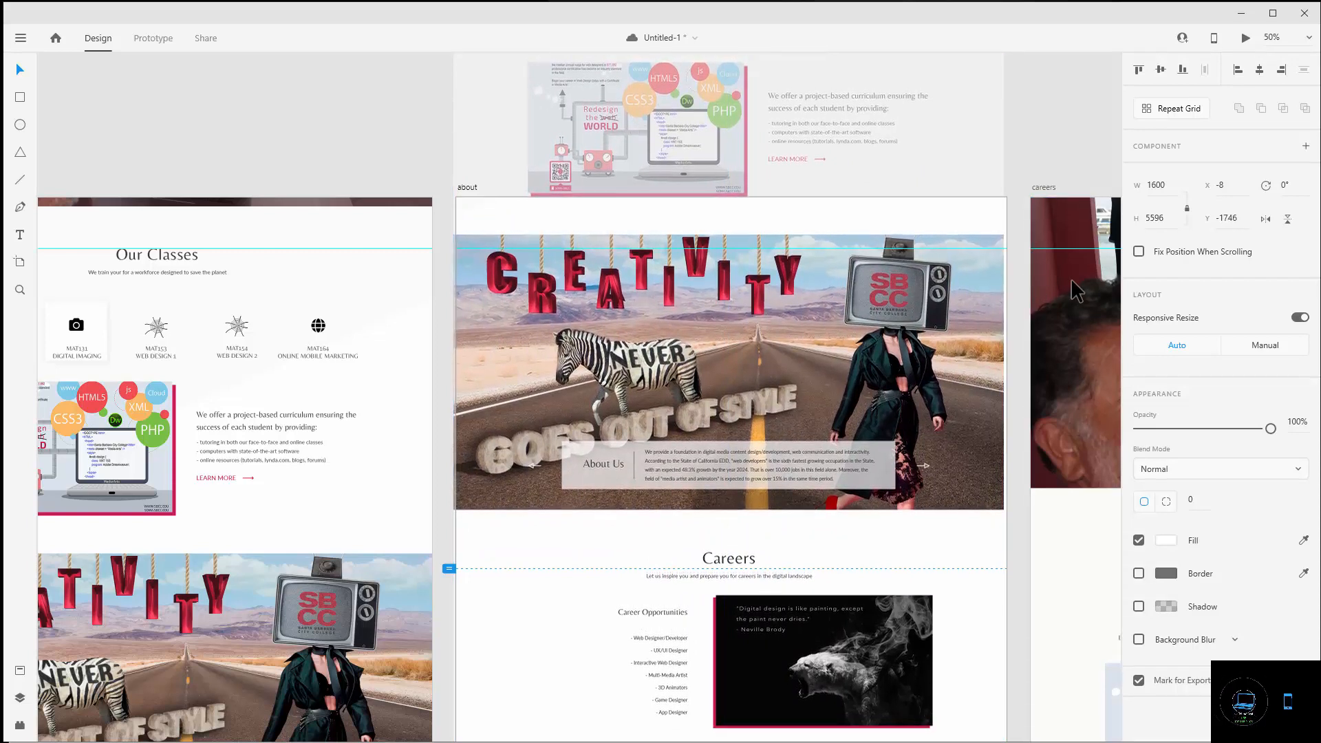
key(Down)
key(Down)
key(Down)
key(Down)
key(Down)
key(Down)
key(Down)
key(Down)
key(Down)
key(Down)
key(Down)
key(Down)
key(Down)
key(Down)
key(Down)
key(Down)
key(Down)
key(Down)
key(Down)
key(Down)
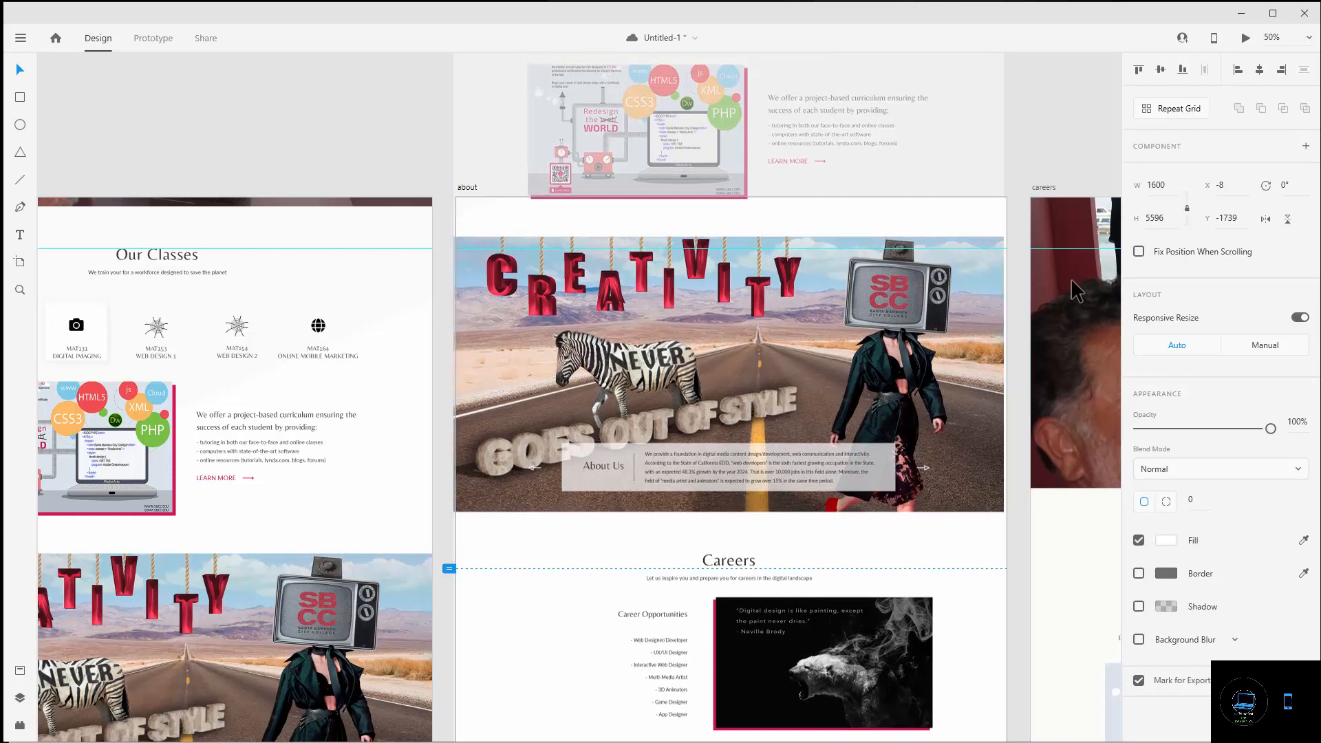
key(Down)
key(Down)
key(Down)
key(Down)
key(Down)
key(Down)
key(Down)
key(Down)
key(Down)
key(Down)
key(Down)
key(Down)
key(Down)
key(Down)
key(Down)
key(Down)
key(Down)
key(Down)
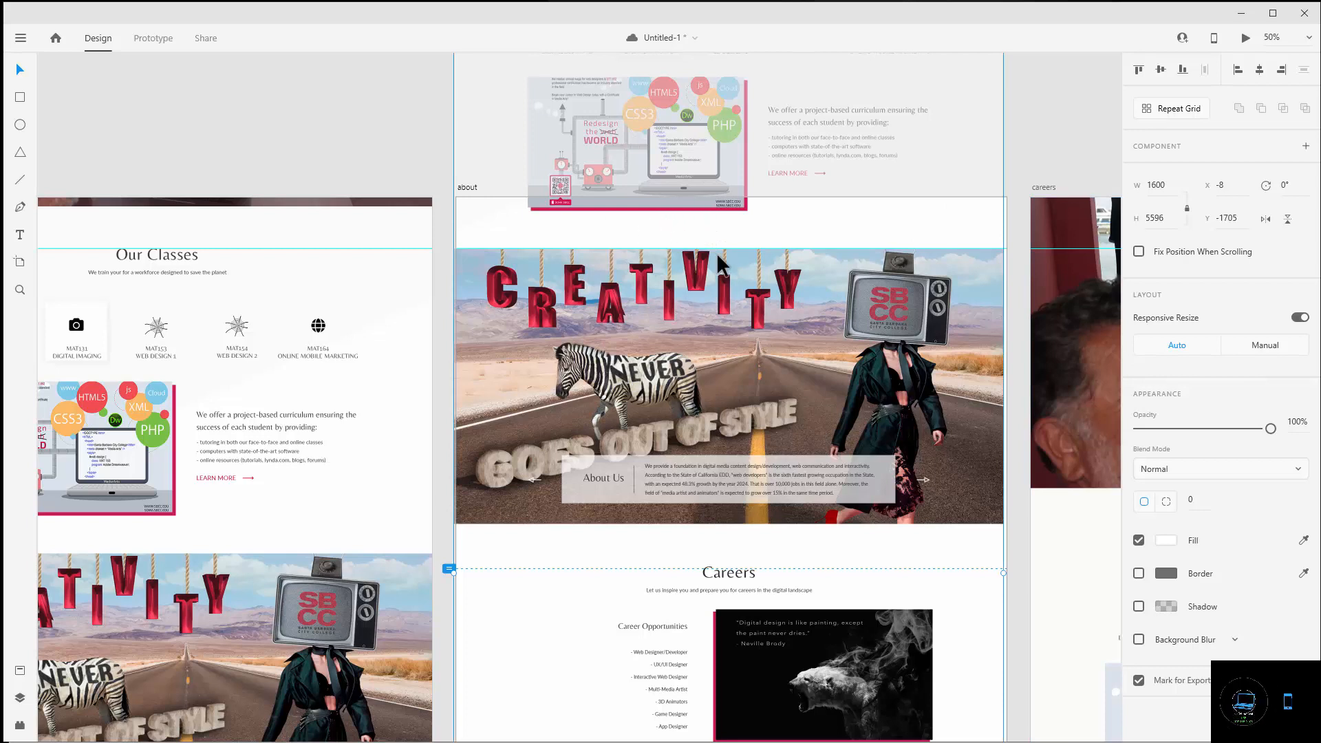
key(Left)
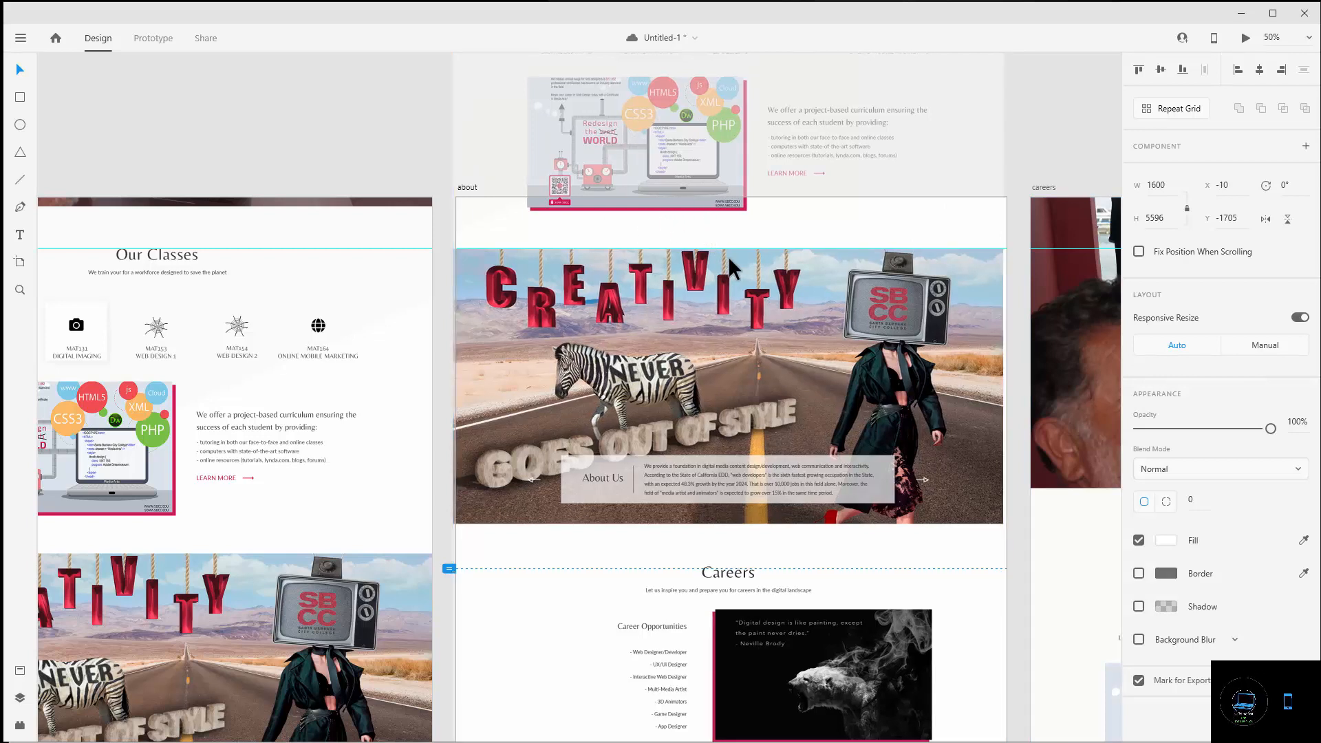
key(shift+Right)
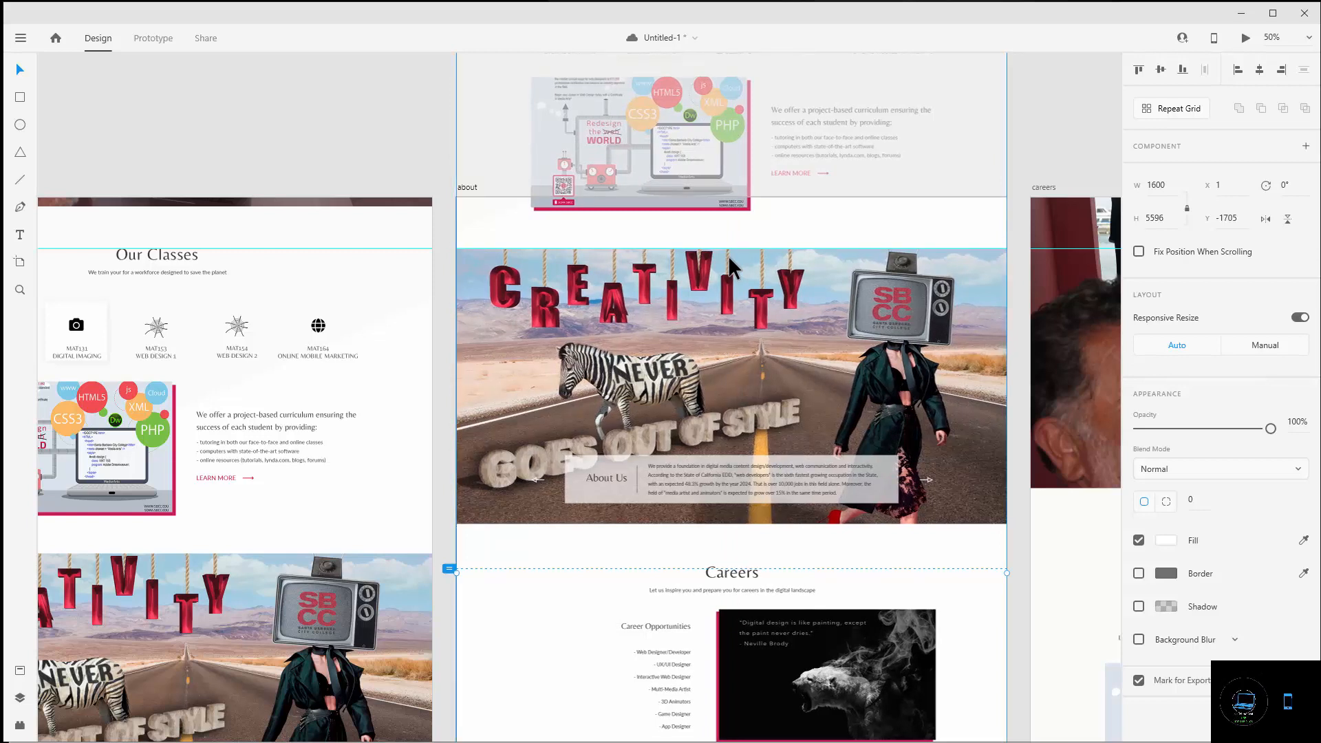
- Nudge the about artboard's page image up to Y -1745 so the Creativity banner starts slightly above the guide
key(shift+Up)
key(shift+Up)
key(Up)
key(Up)
key(Up)
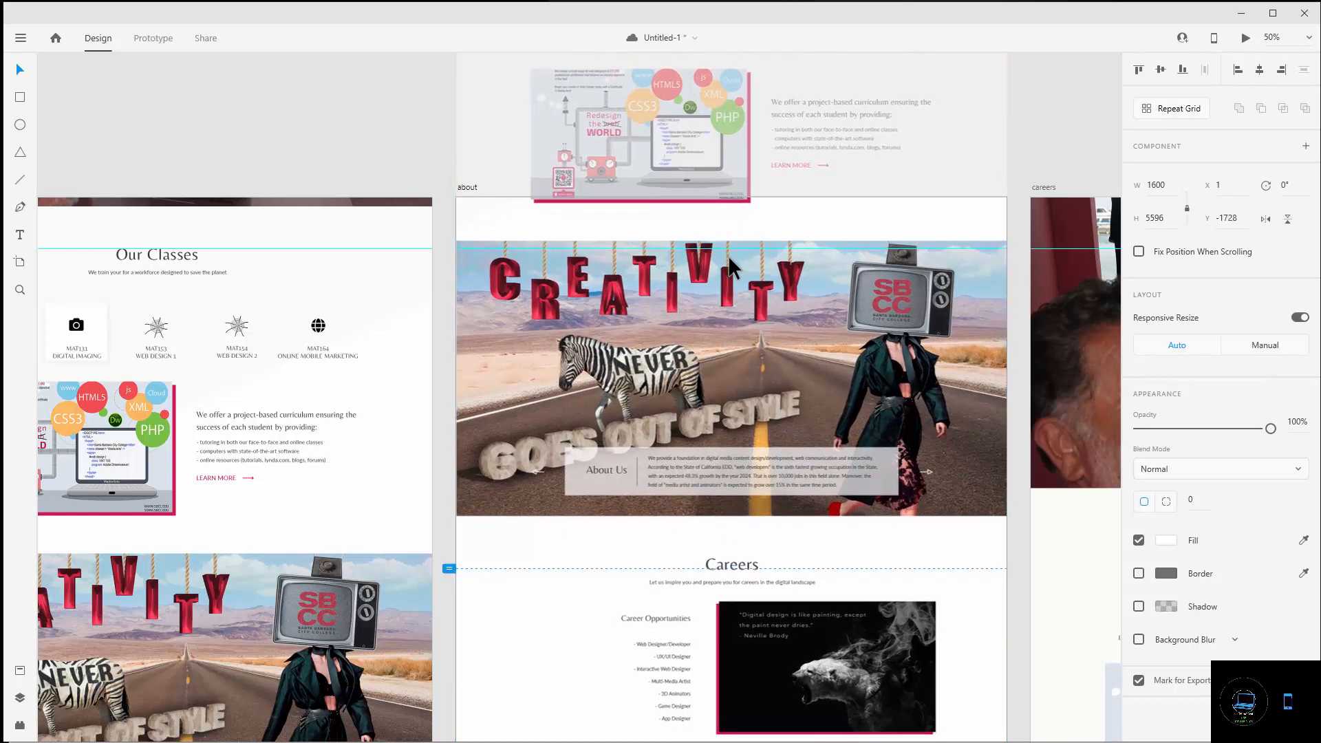
key(Up)
key(Up)
key(Up)
key(Up)
key(Up)
key(Up)
key(Up)
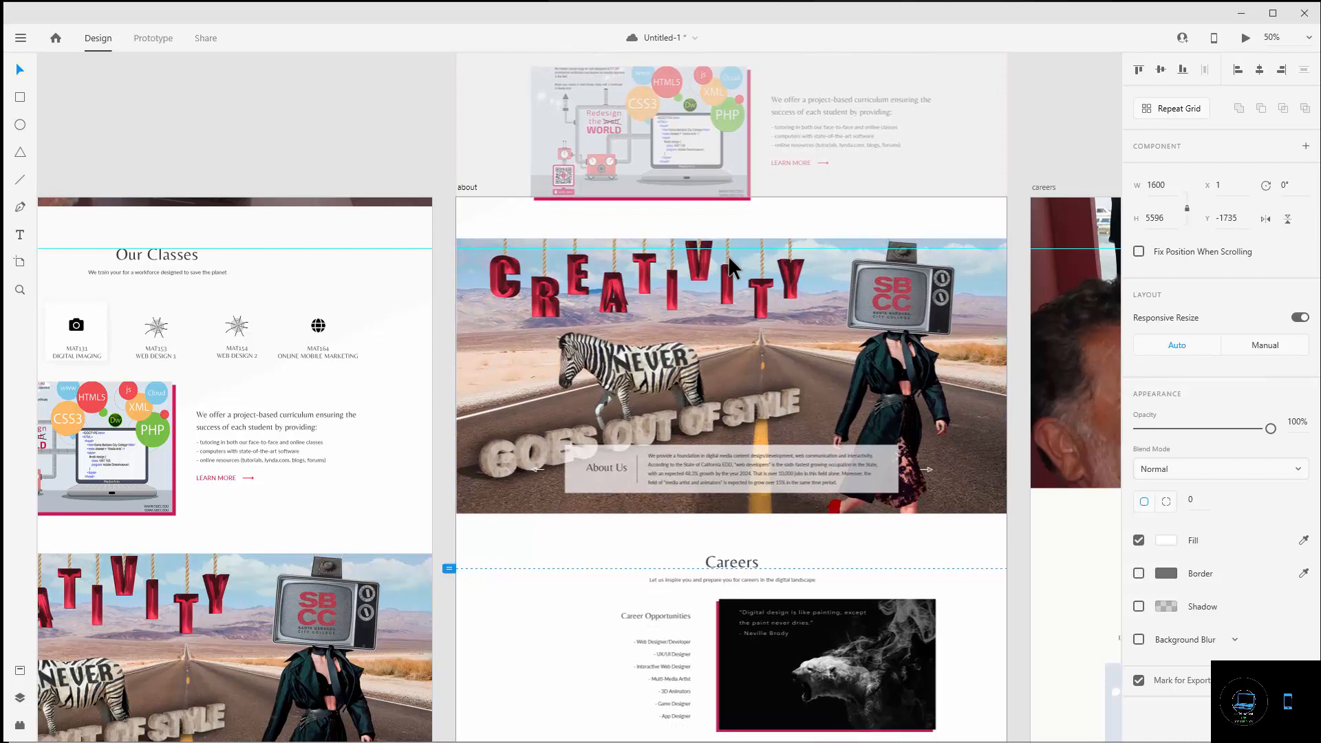
key(Up)
key(Up)
key(Up)
key(Up)
key(Up)
key(Up)
key(Up)
key(Up)
key(Up)
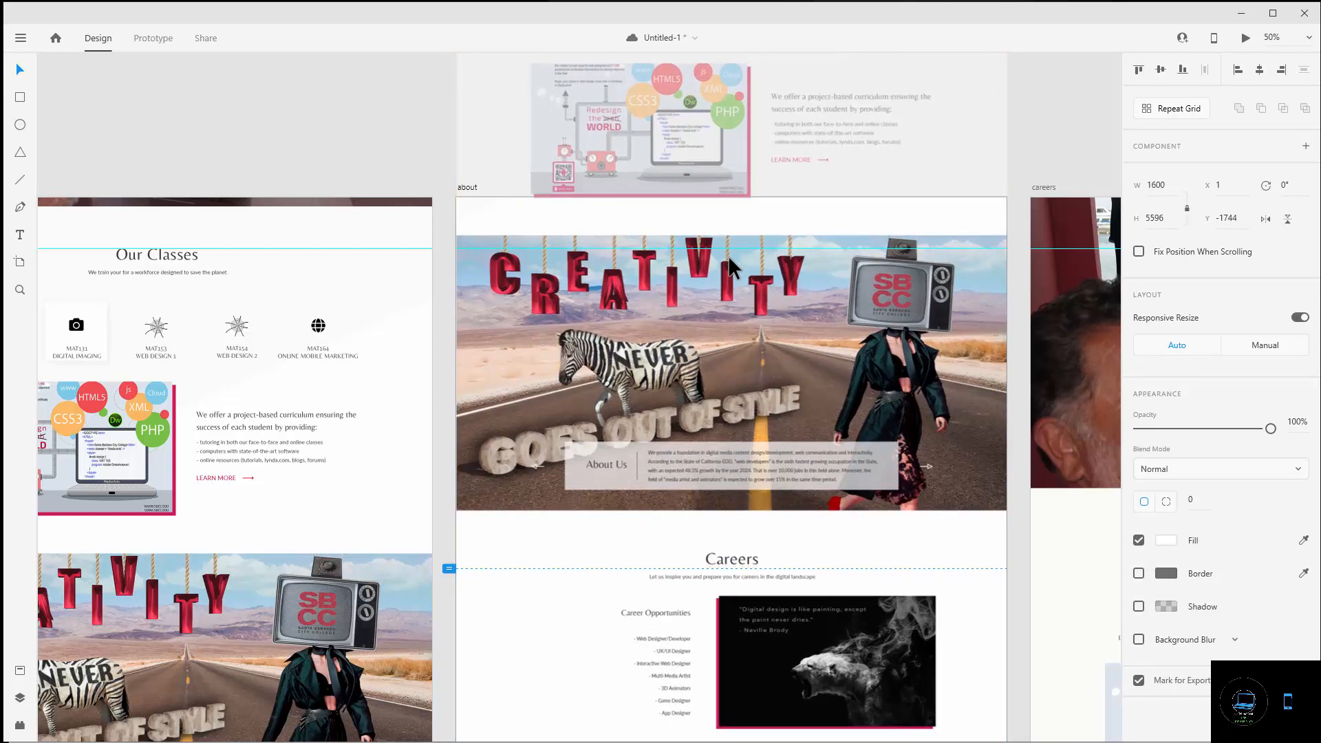
key(Up)
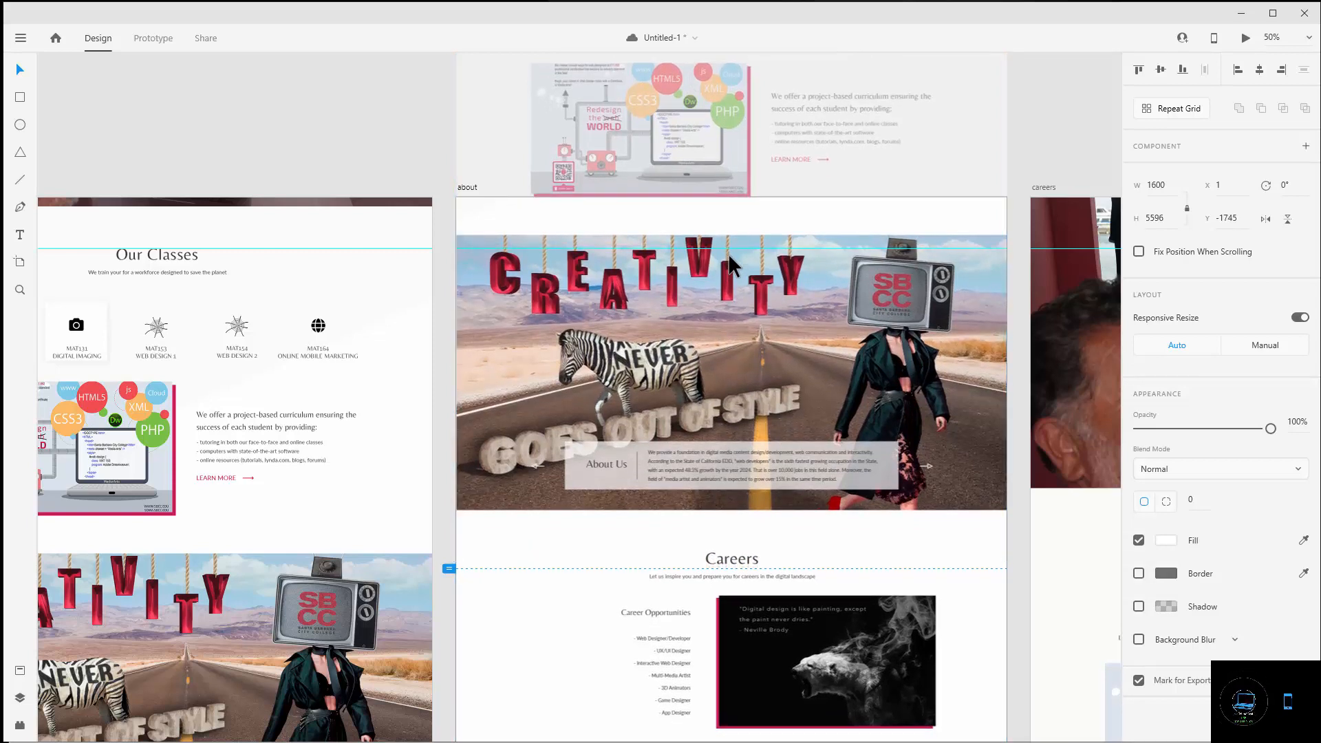
- Reposition the page image in the careers artboard to X -1, Y -2627, with the Careers heading just below the guide
drag(1062, 150, 347, 127)
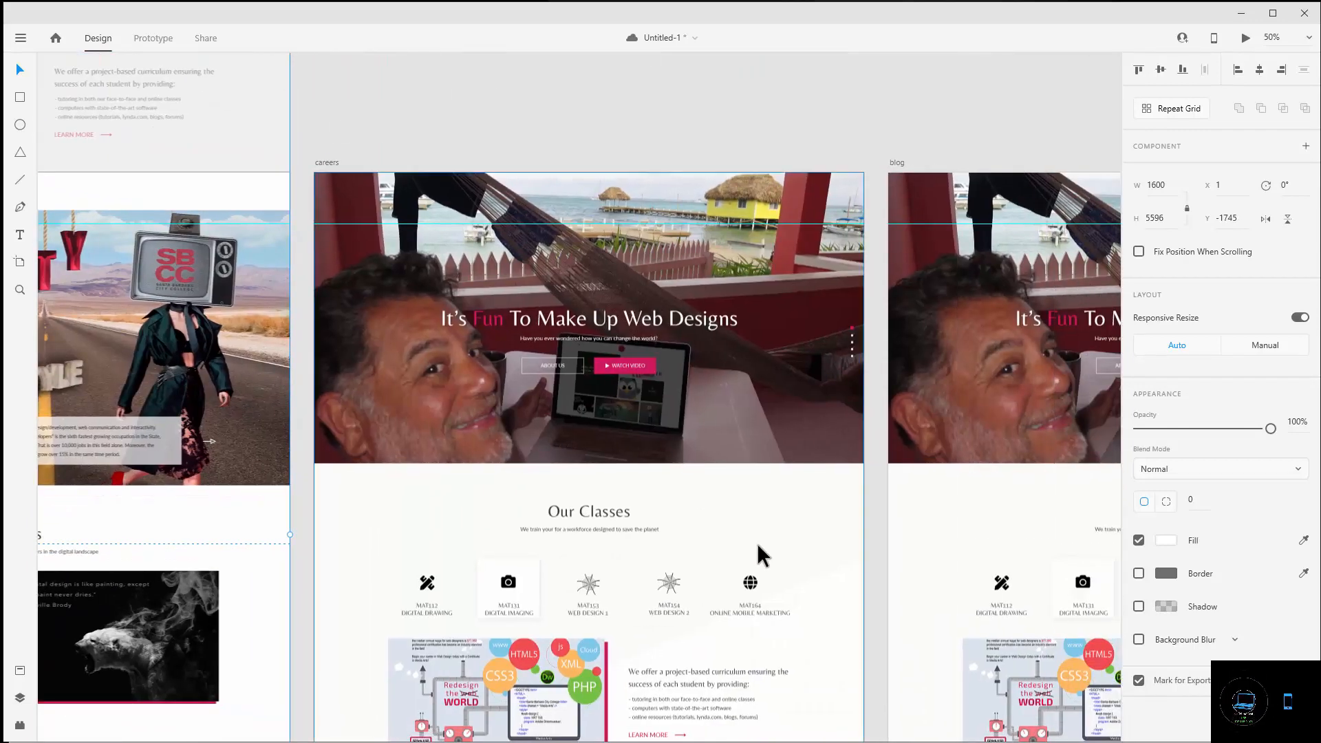
drag(758, 543, 736, 113)
drag(703, 505, 716, 101)
key(Right)
key(Right)
key(Right)
key(Right)
key(Right)
key(Right)
key(Right)
key(Right)
key(Right)
key(Right)
key(Right)
key(Right)
key(Right)
key(Right)
key(Right)
key(Right)
key(Right)
key(Right)
key(Right)
key(Right)
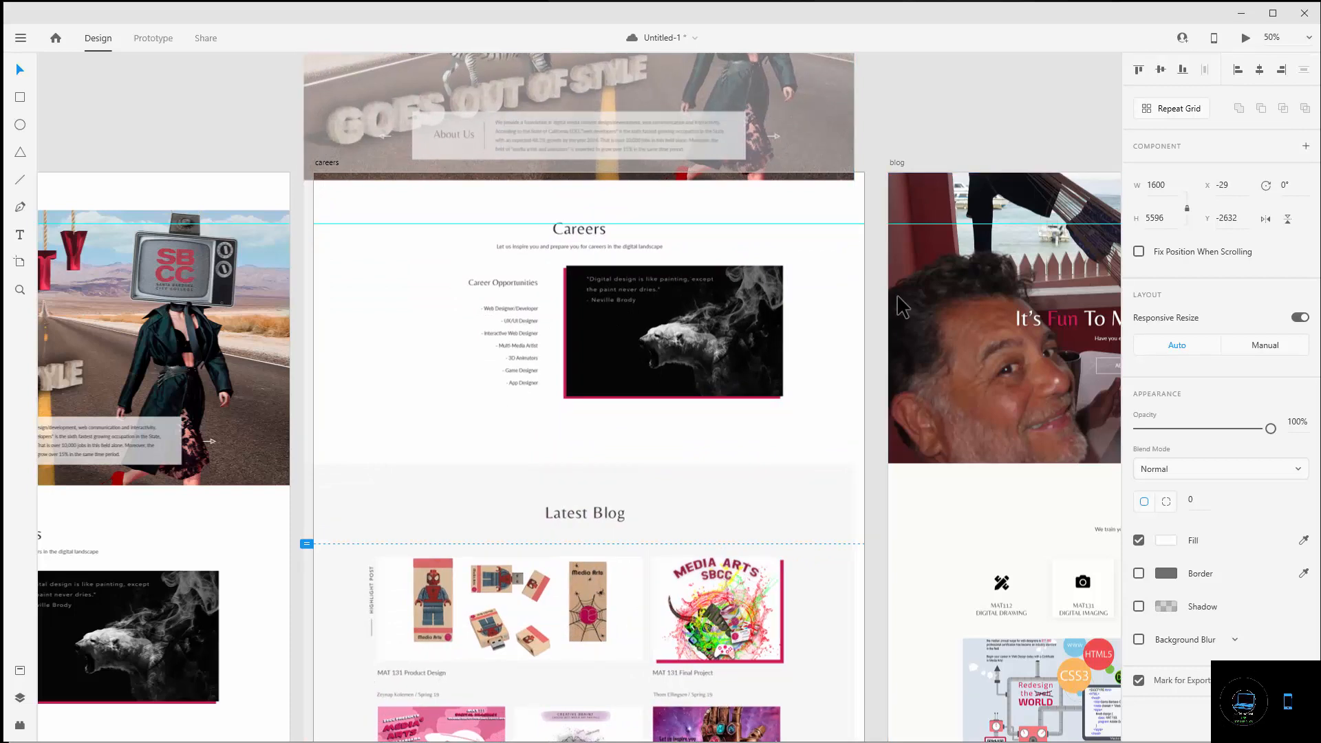
key(Right)
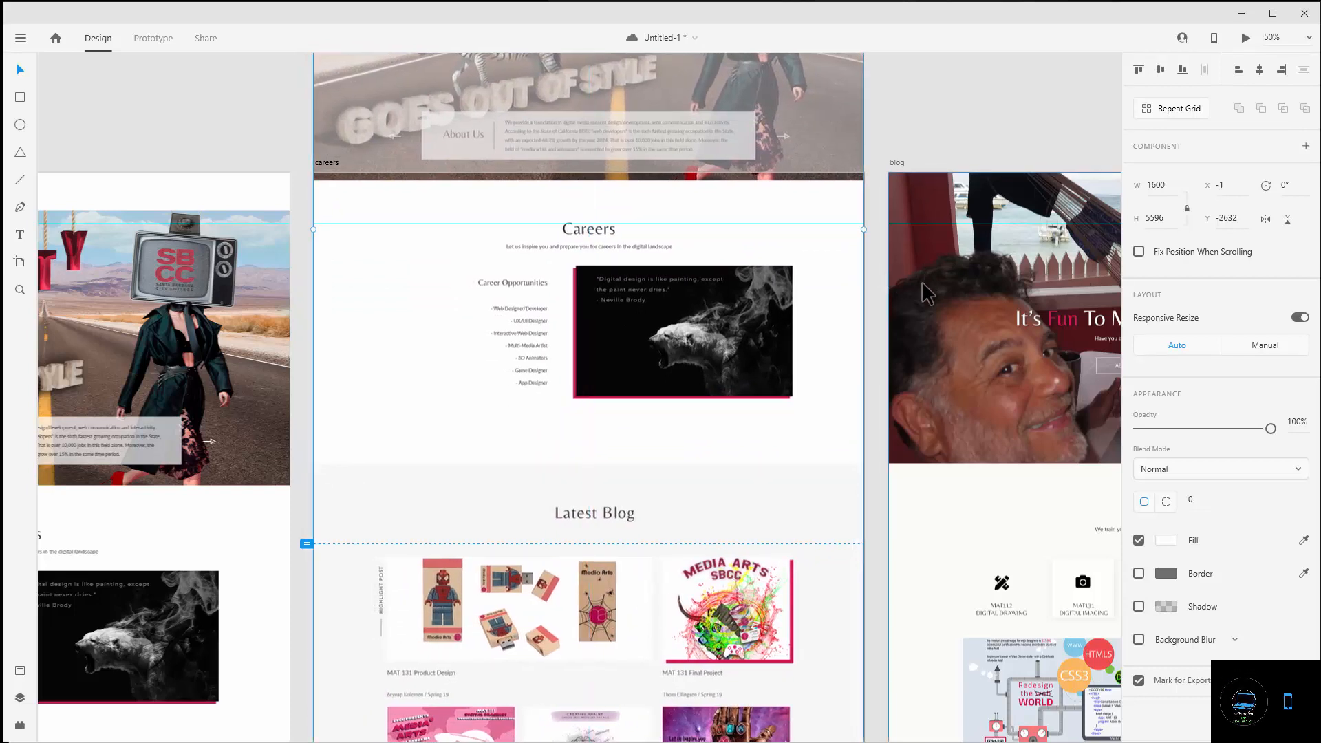
key(Down)
key(Down)
key(Down)
key(Down)
key(Down)
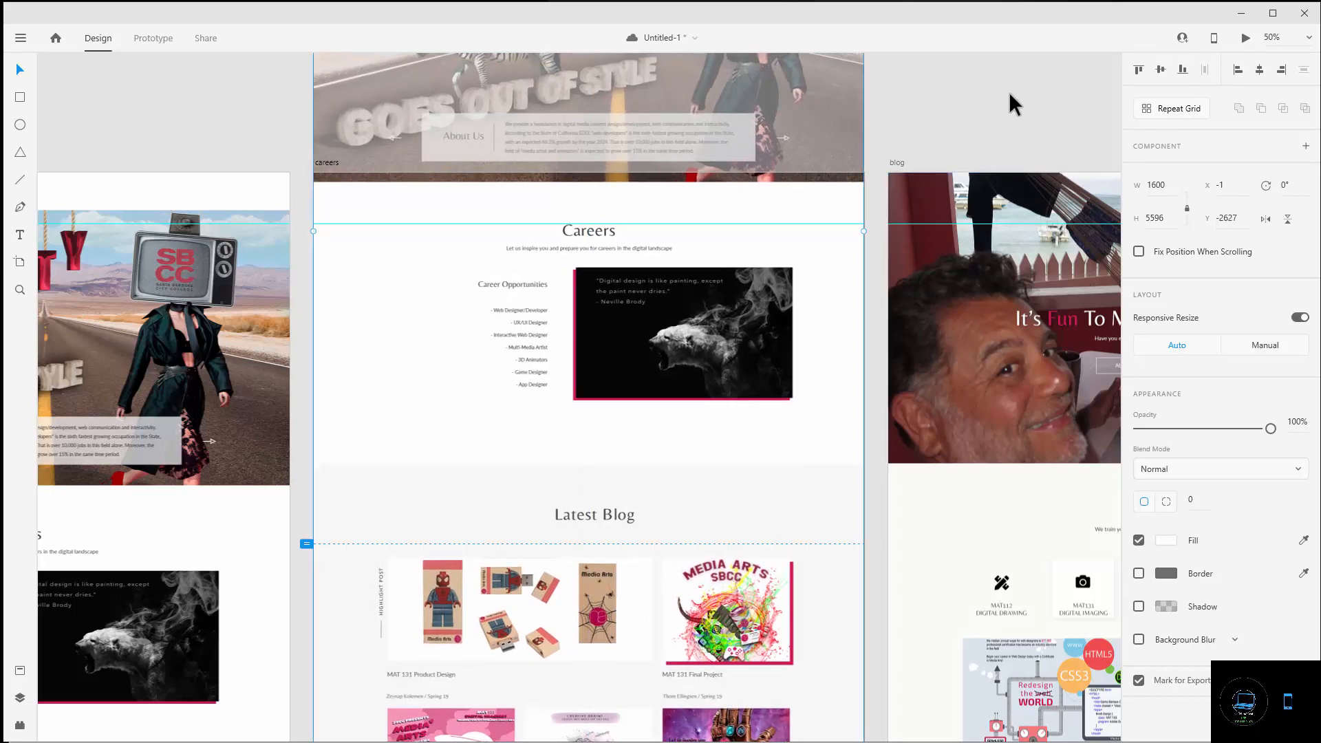
- Reposition the page image in the blog artboard to X 0, Y -3456, with the Latest Blog heading at the guide
drag(1025, 106, 474, 97)
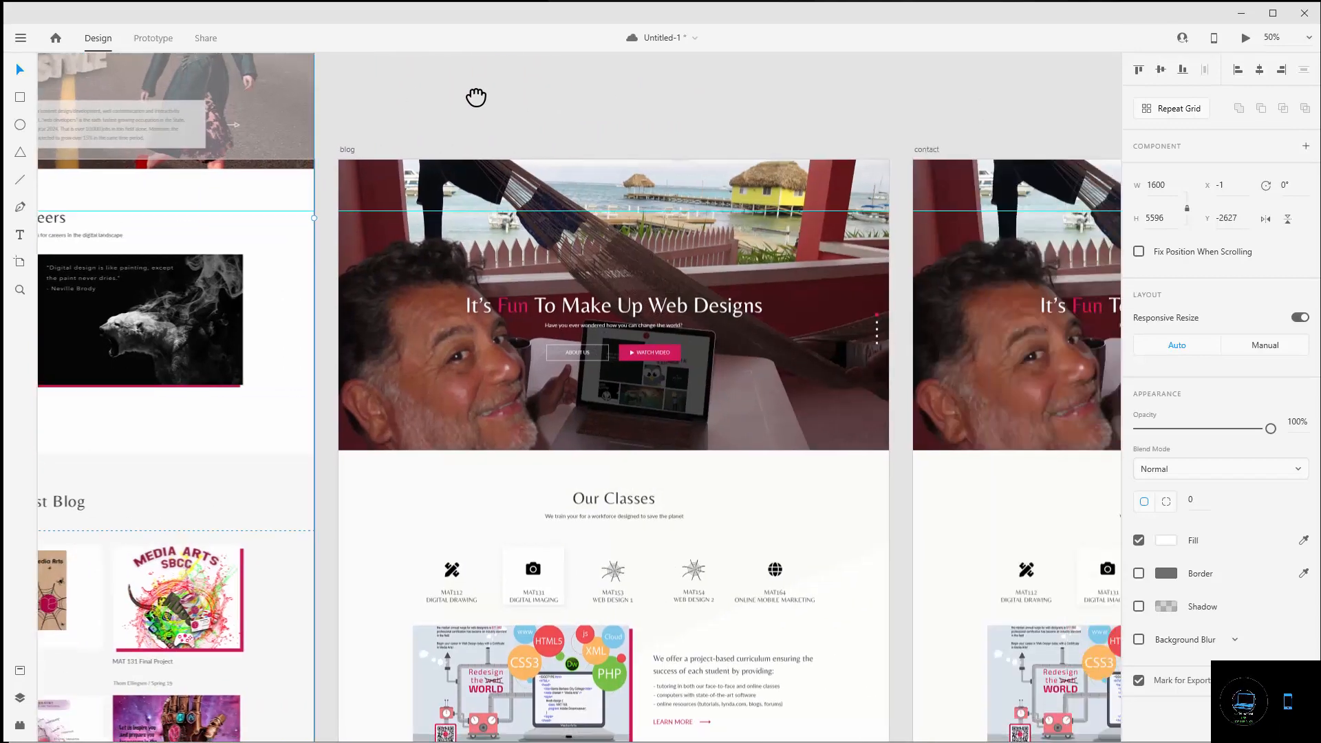
drag(676, 550, 707, 80)
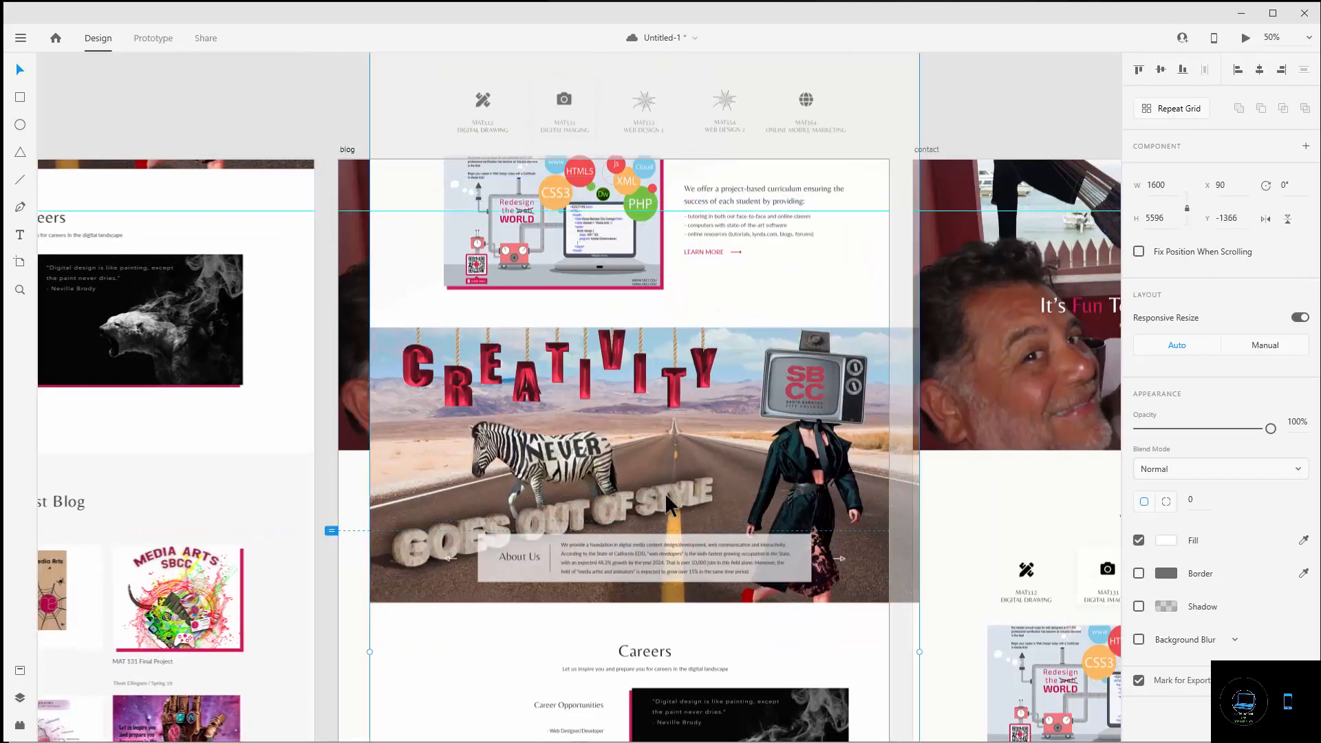
mouse_move(665, 493)
mouse_down()
mouse_move(635, 180)
mouse_move(637, 13)
mouse_move(630, 45)
mouse_up()
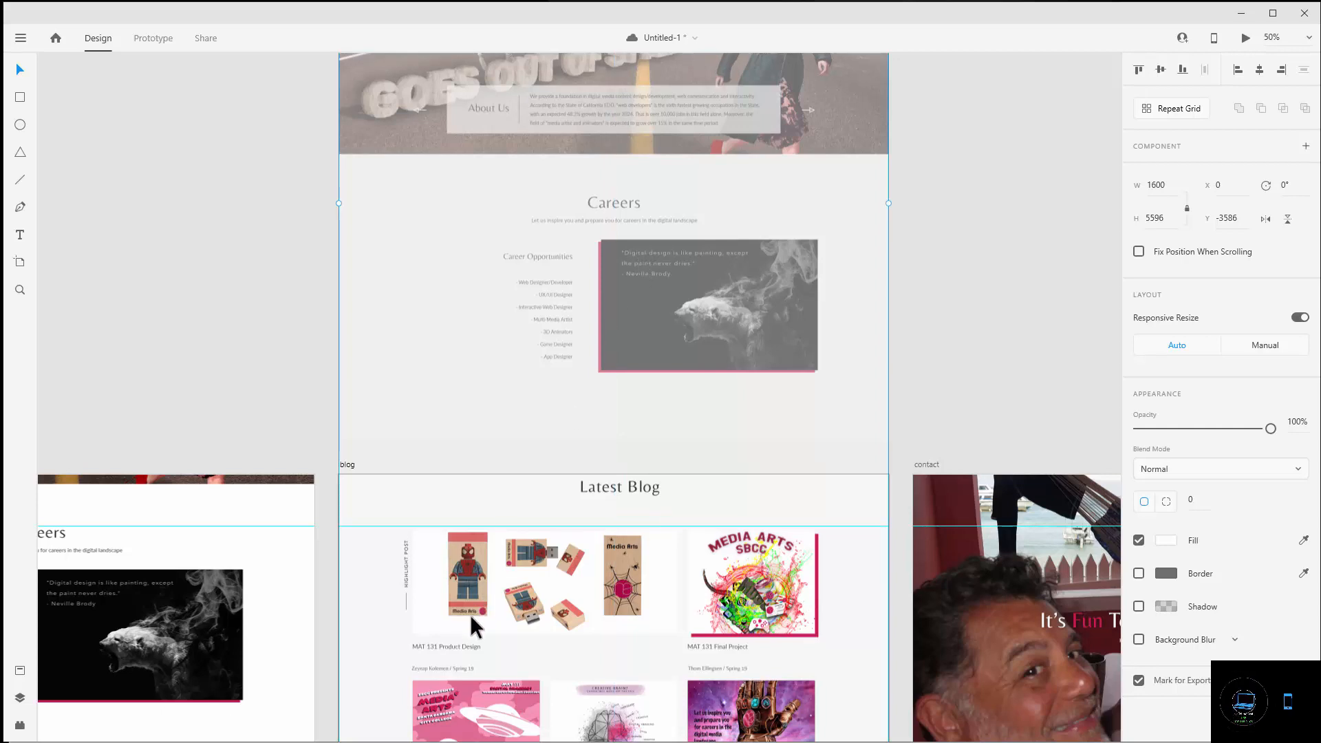
drag(470, 617, 481, 651)
key(Left)
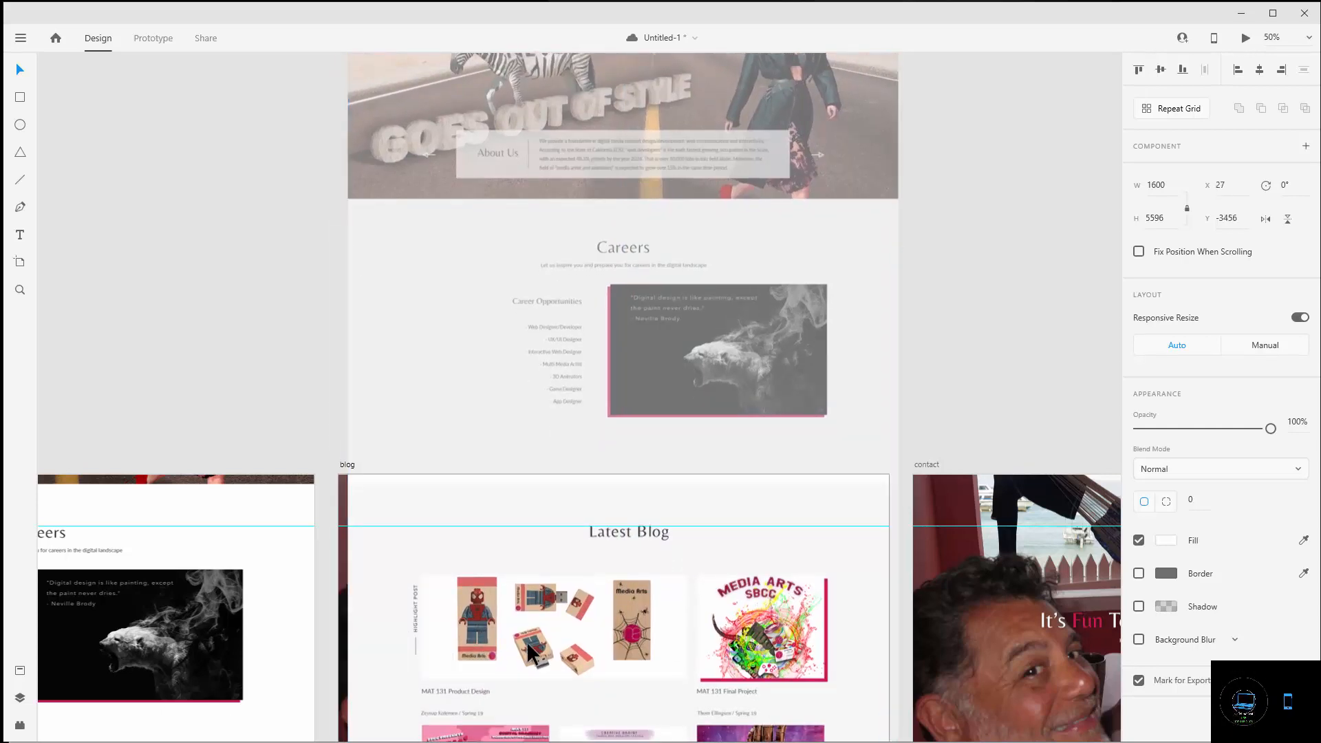
key(Left)
key(Left)
key(Left)
key(Left)
key(Left)
key(Left)
key(Left)
key(Left)
key(Left)
key(Left)
key(Left)
key(Left)
key(Left)
key(Left)
key(Left)
key(Left)
key(Left)
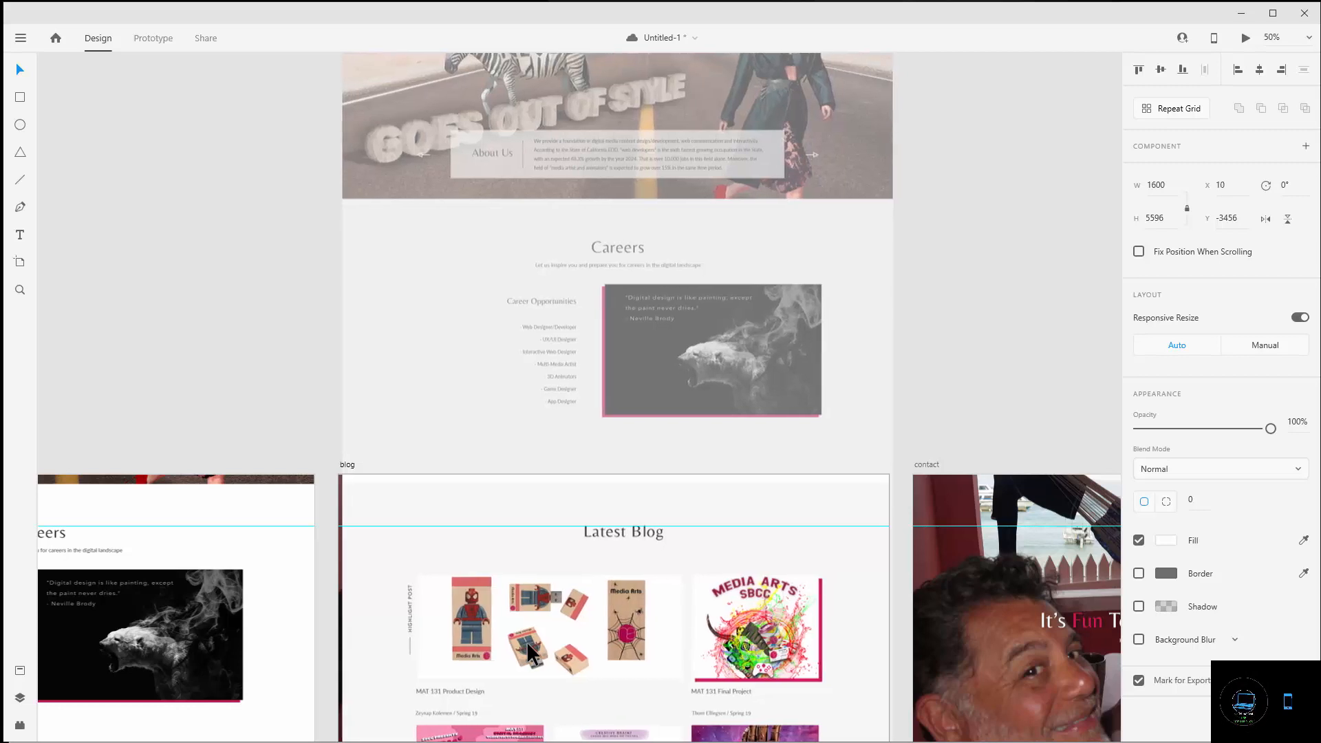
key(Left)
key(Left)
key(Left)
key(Left)
key(Left)
key(Left)
key(Left)
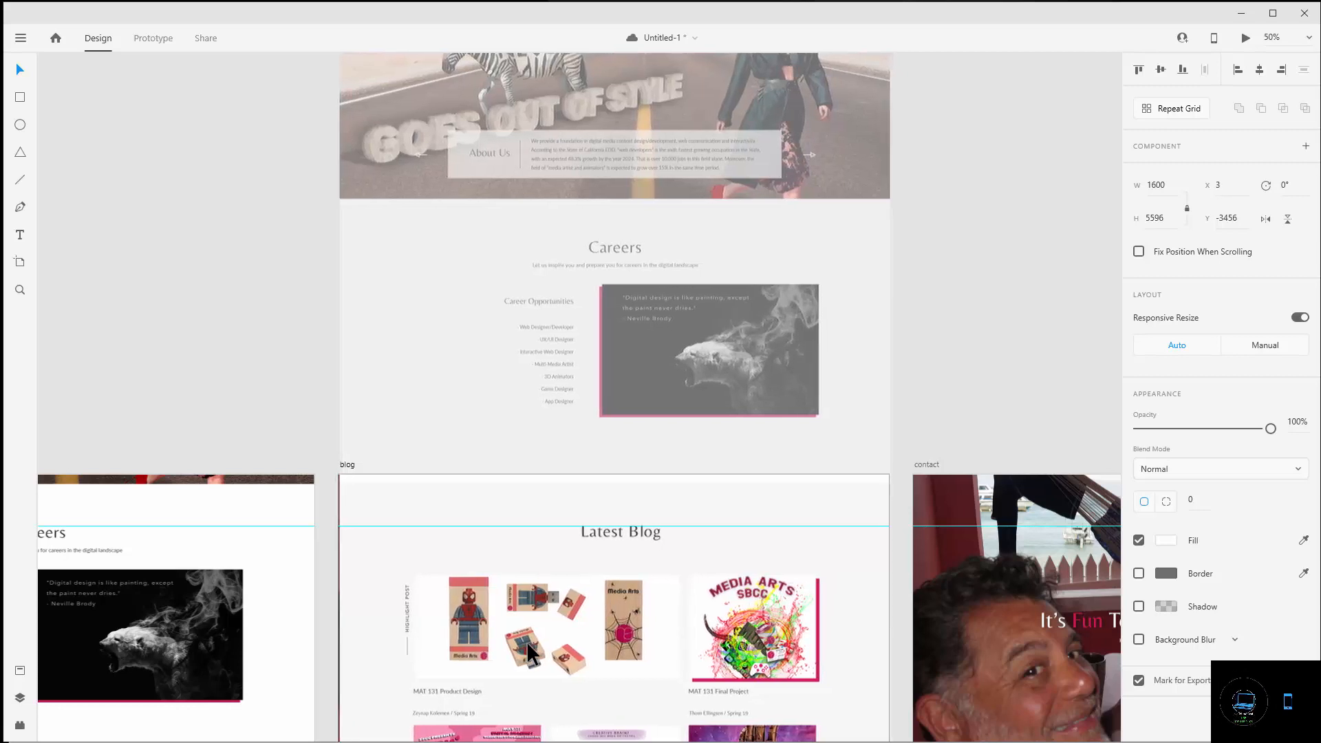
key(Left)
key(Left)
key(Left)
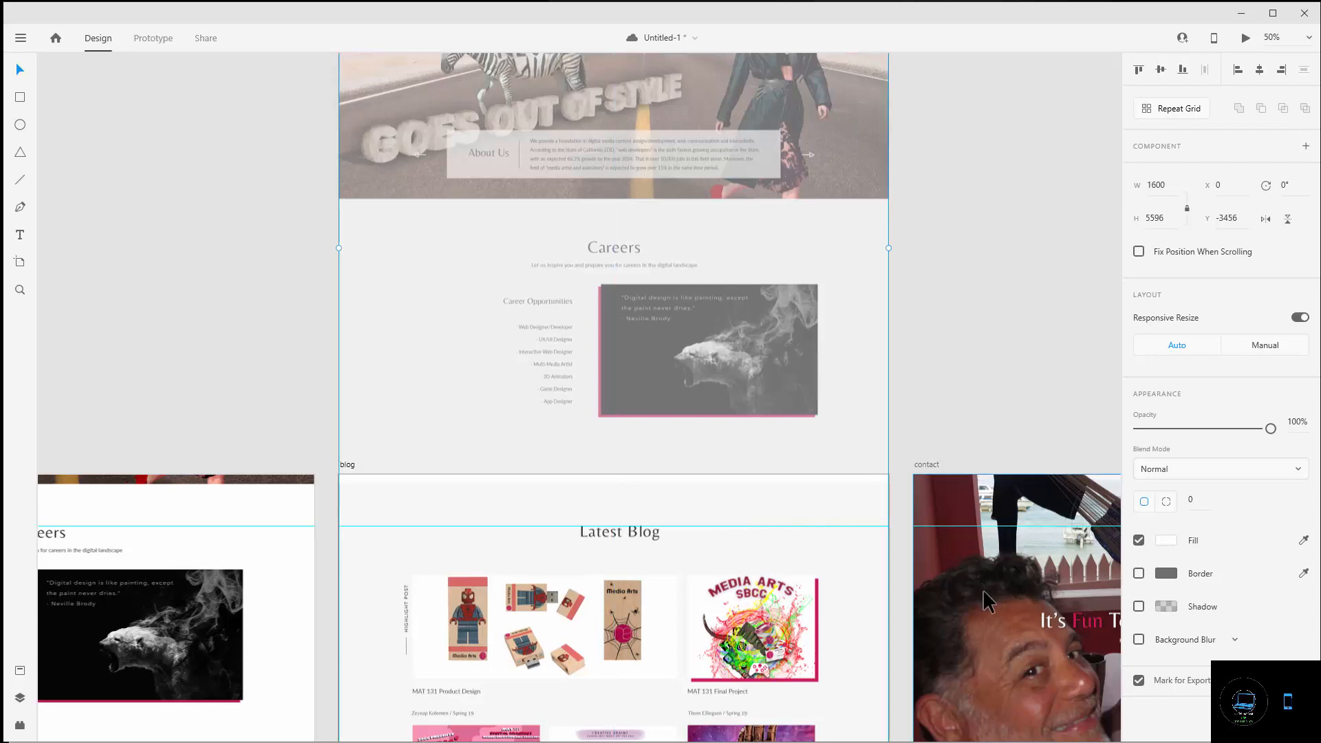
- Reposition the page image in the contact artboard to X 0, Y -4516 so the footer's bottom edge meets the viewport height line
drag(983, 584, 1001, 139)
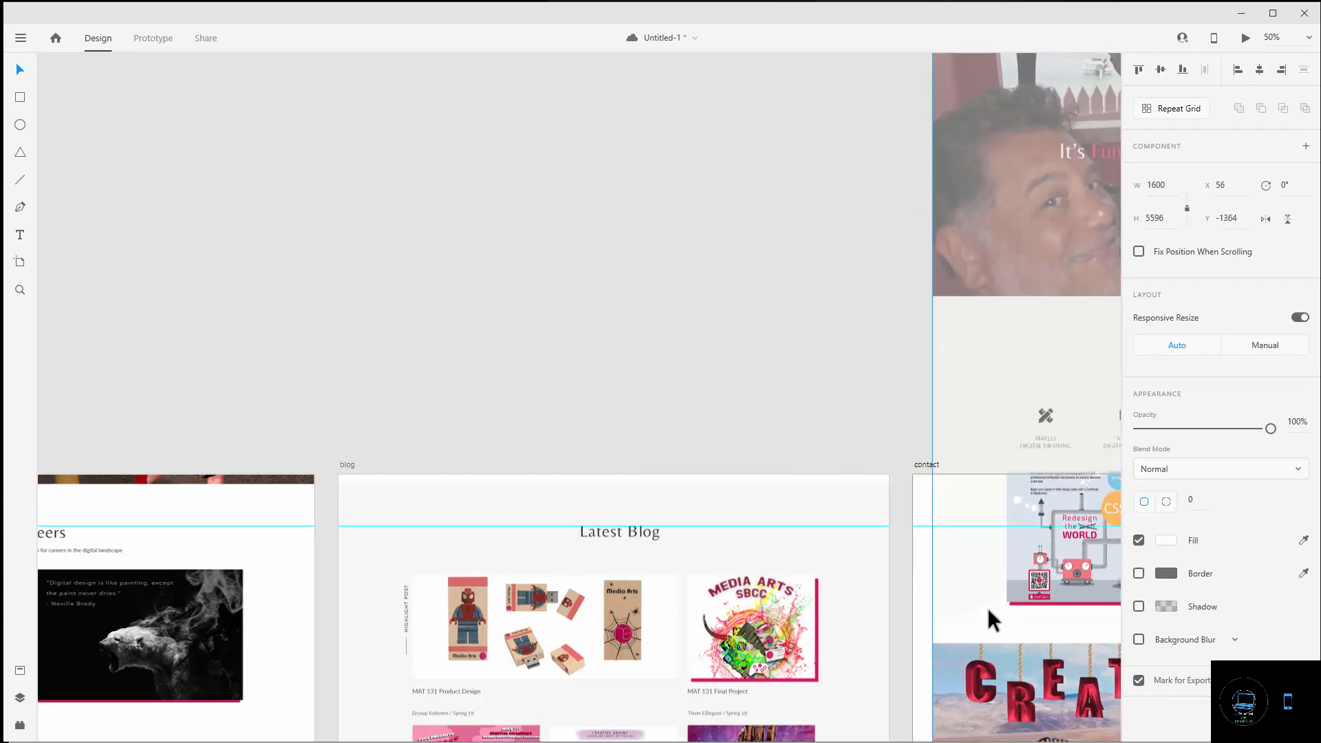
drag(988, 608, 969, 241)
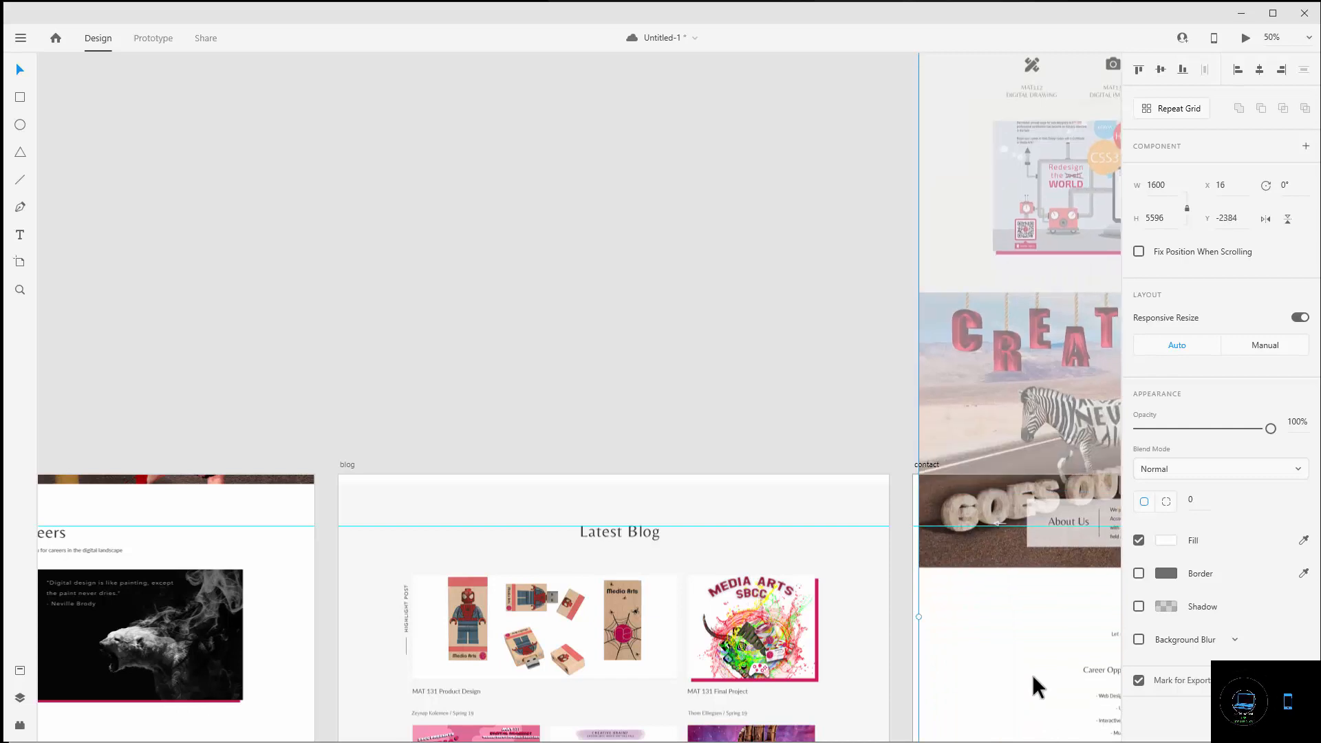
drag(1037, 686, 1010, 370)
drag(999, 587, 997, 382)
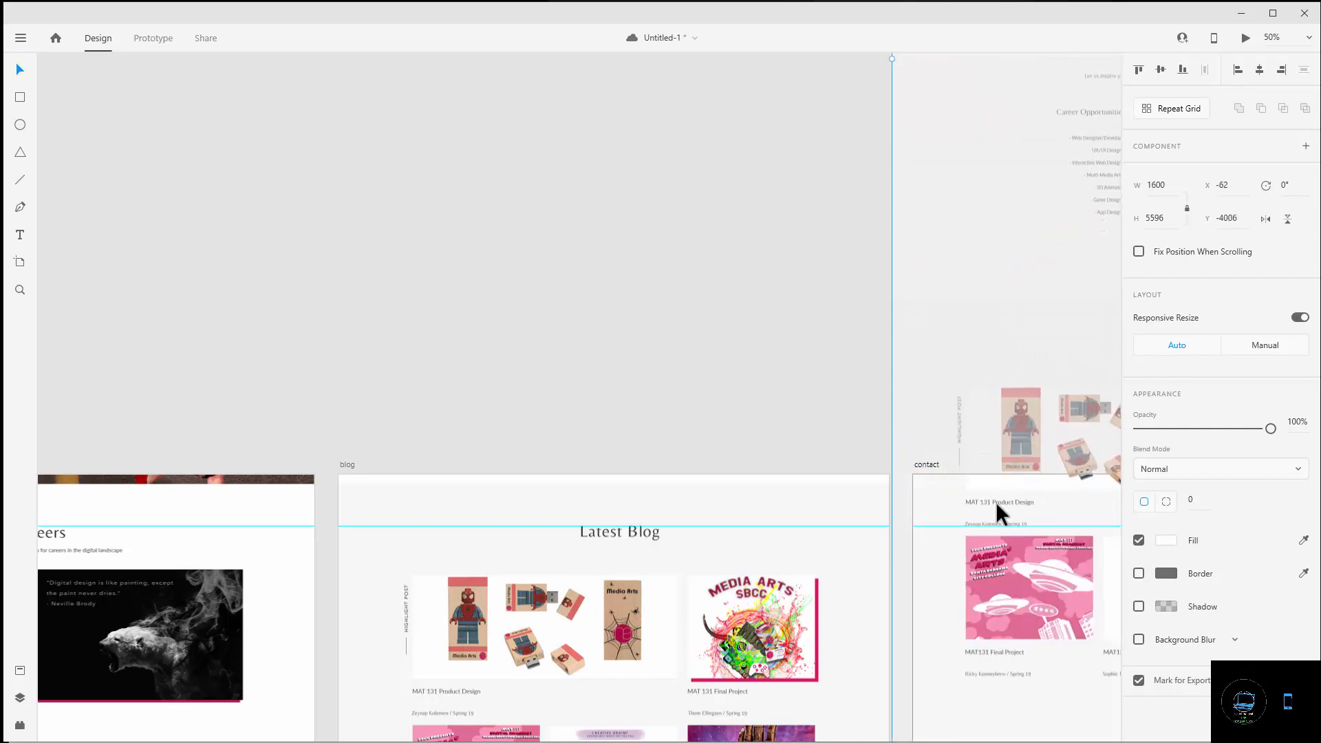
drag(997, 700, 1021, 490)
key(space)
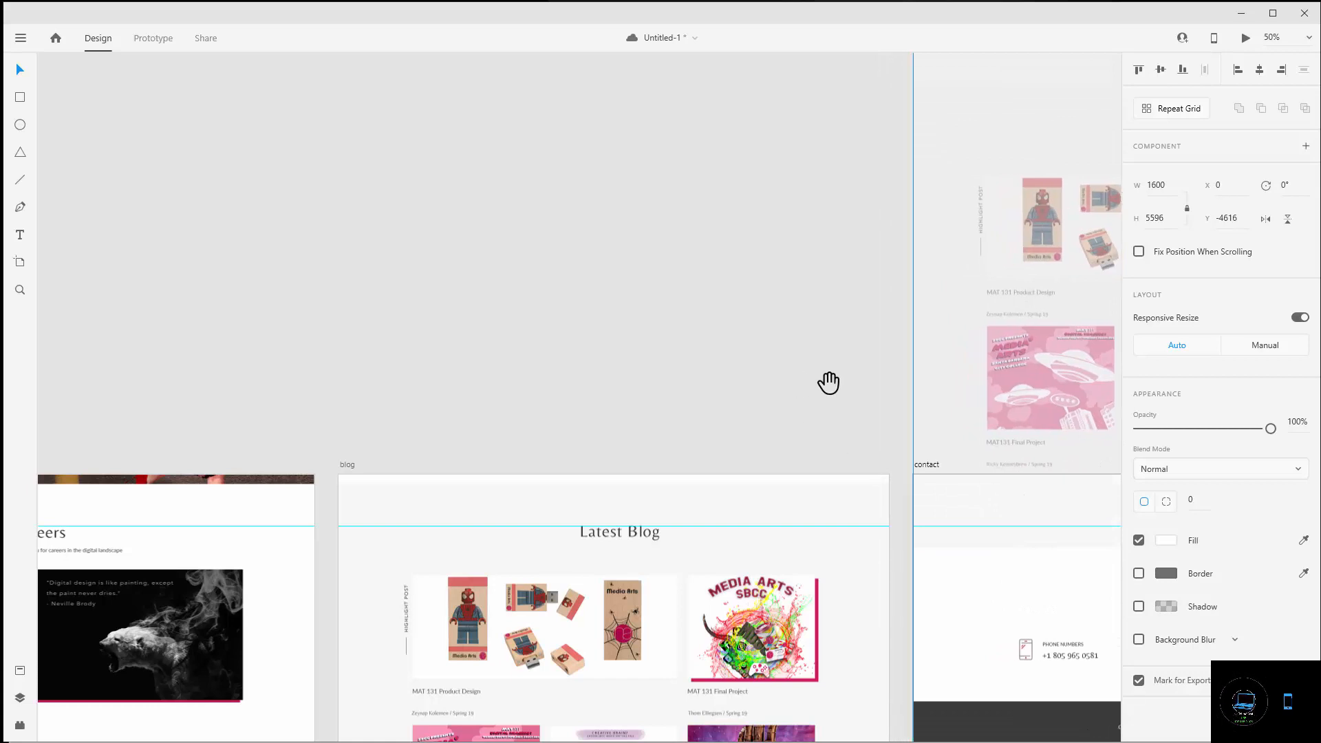
drag(829, 380, 353, 369)
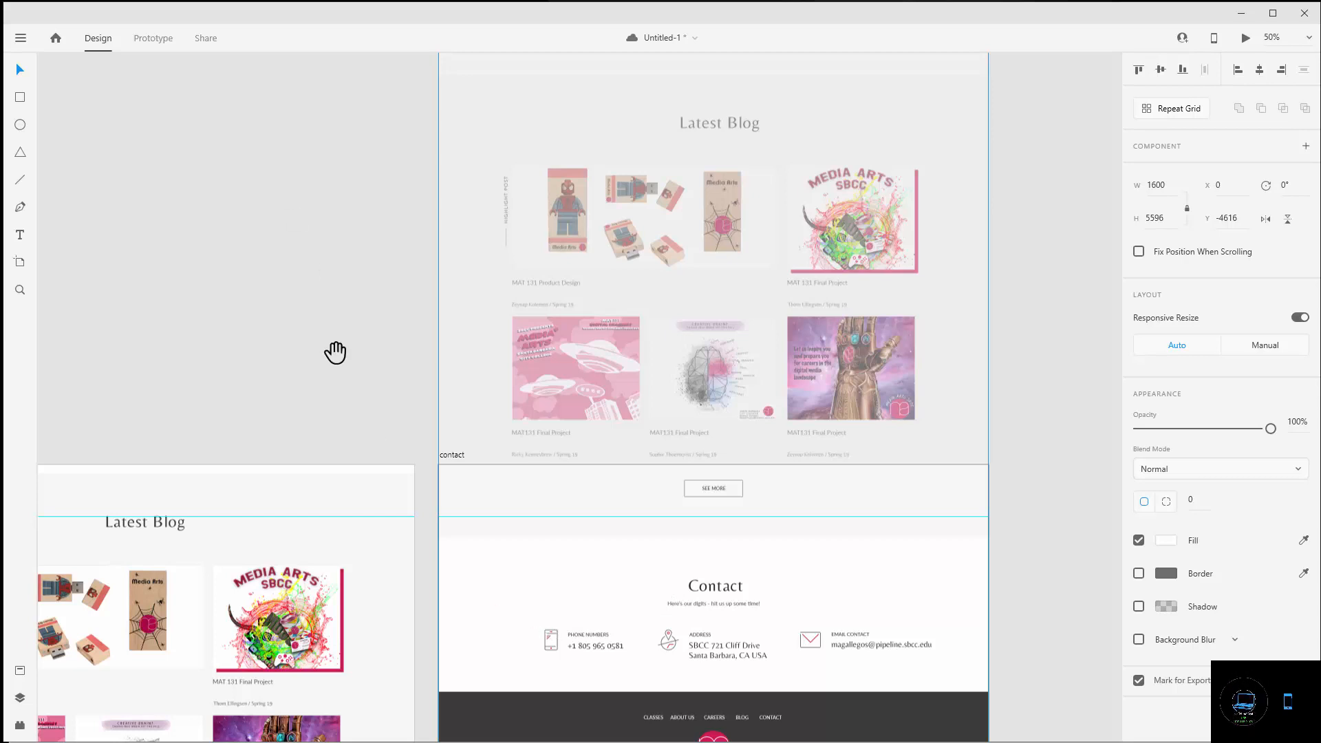
drag(335, 353, 310, 82)
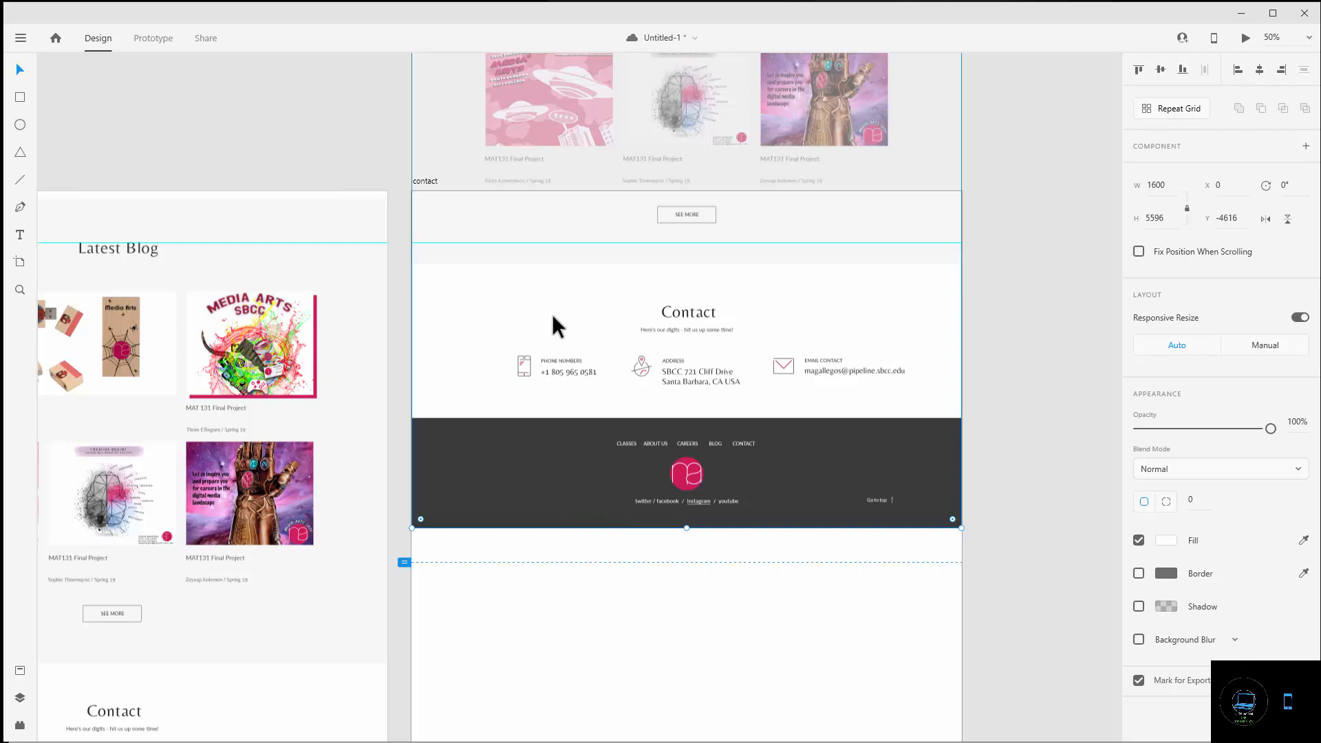
drag(575, 294, 573, 327)
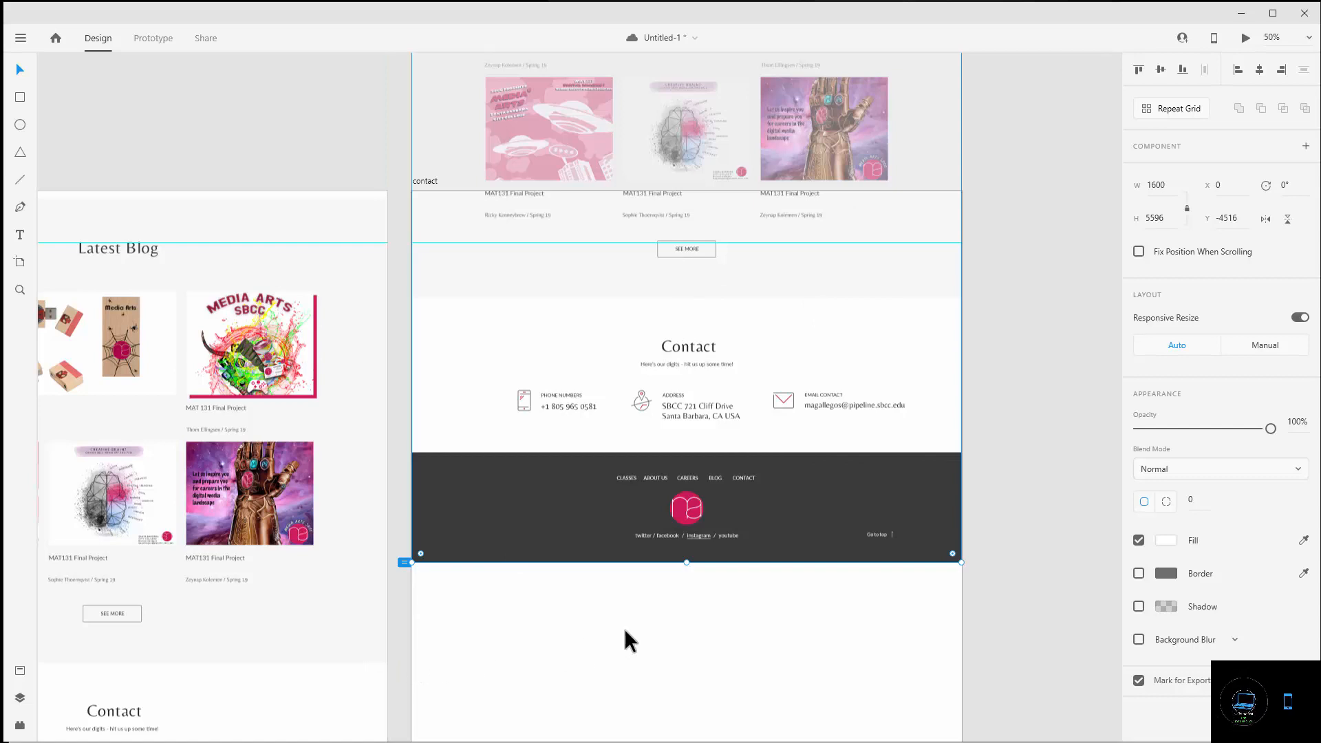
- Examine the contact artboard below its footer, both in the design and in a preview of that artboard
scroll(622, 627, down, 10)
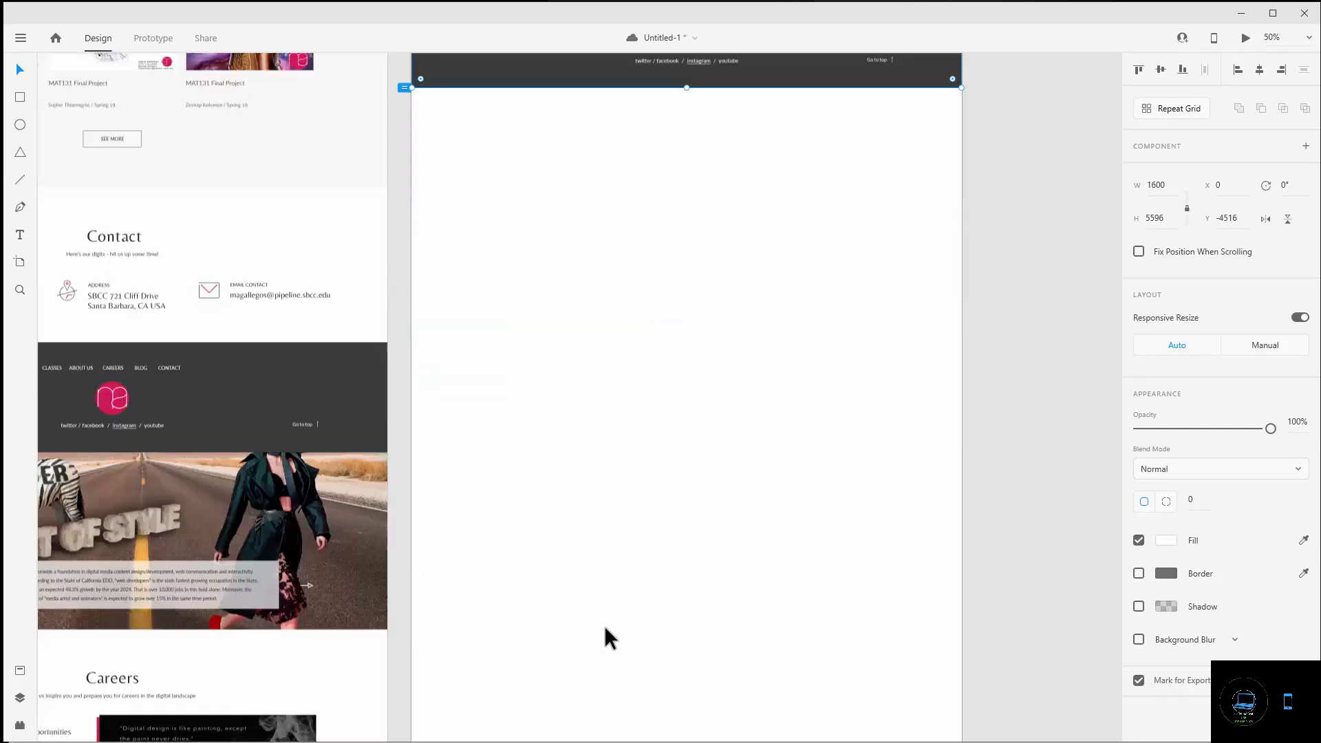
scroll(604, 626, down, 13)
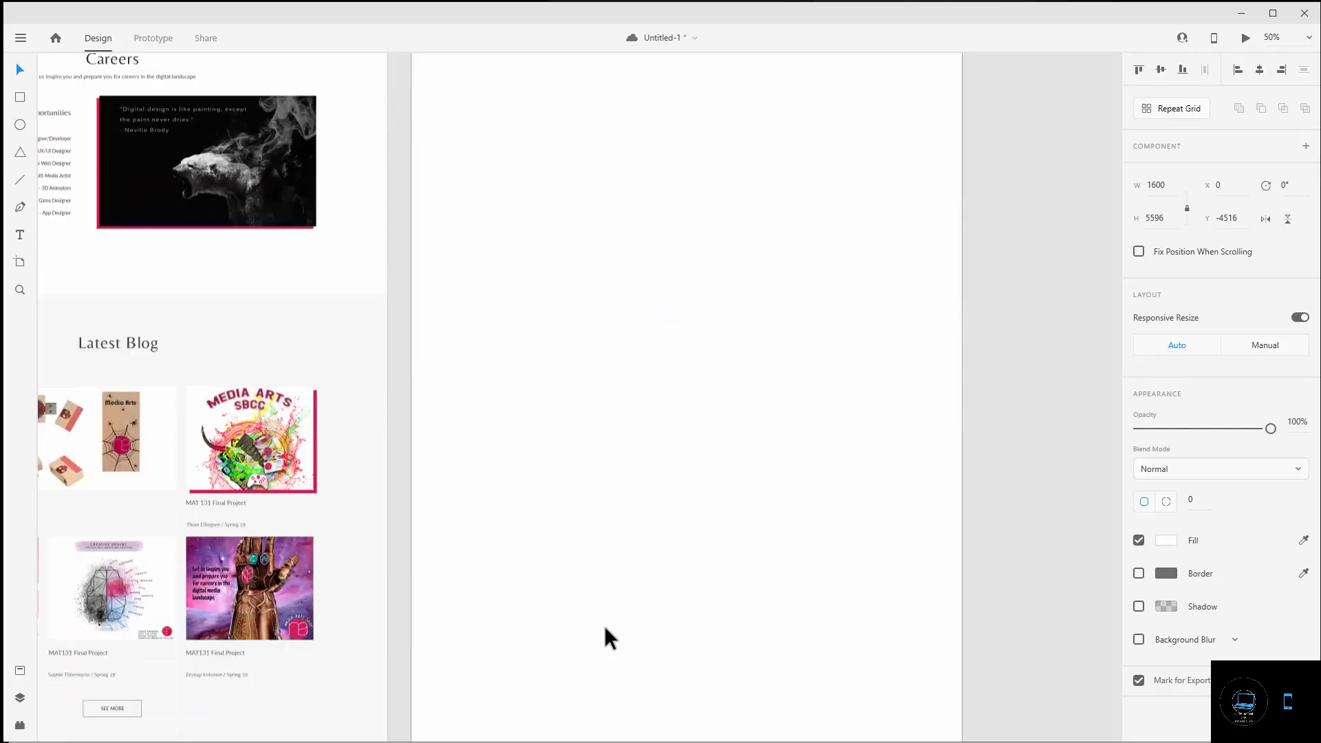
scroll(604, 626, down, 10)
scroll(639, 683, up, 3)
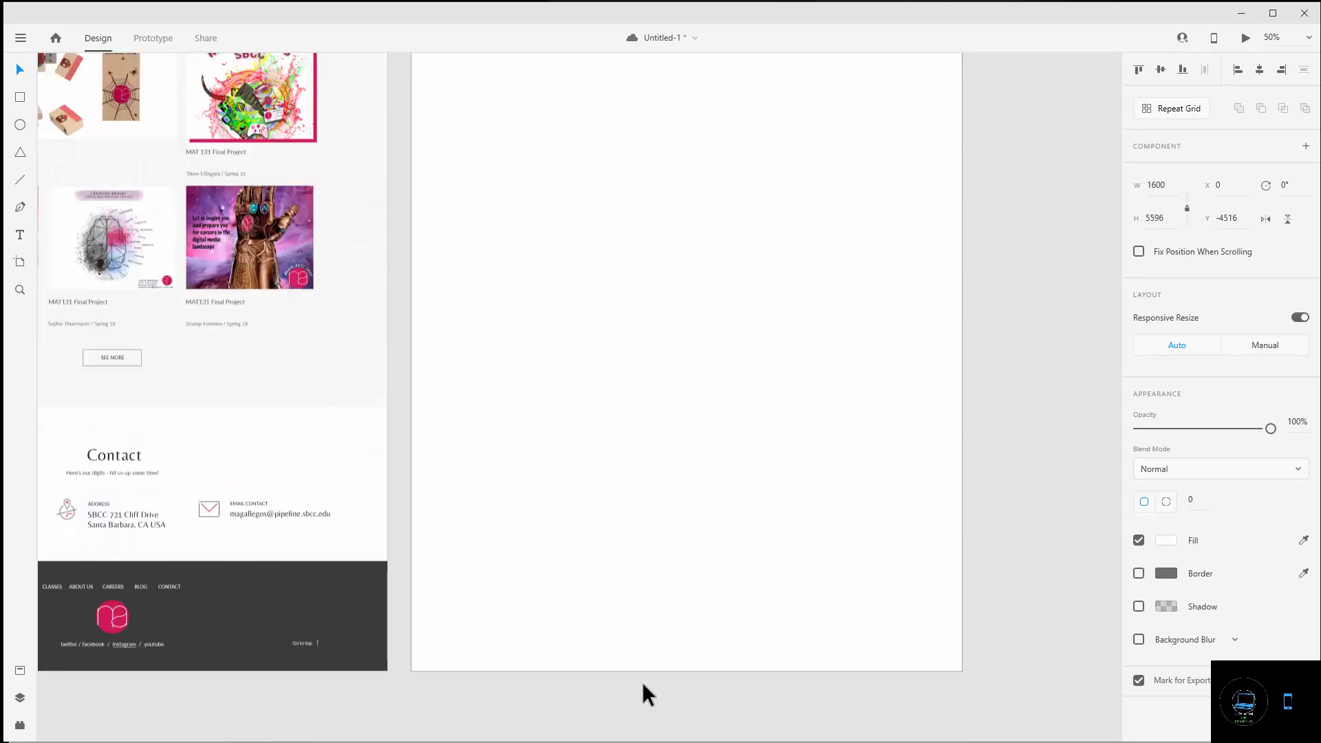
scroll(642, 683, up, 14)
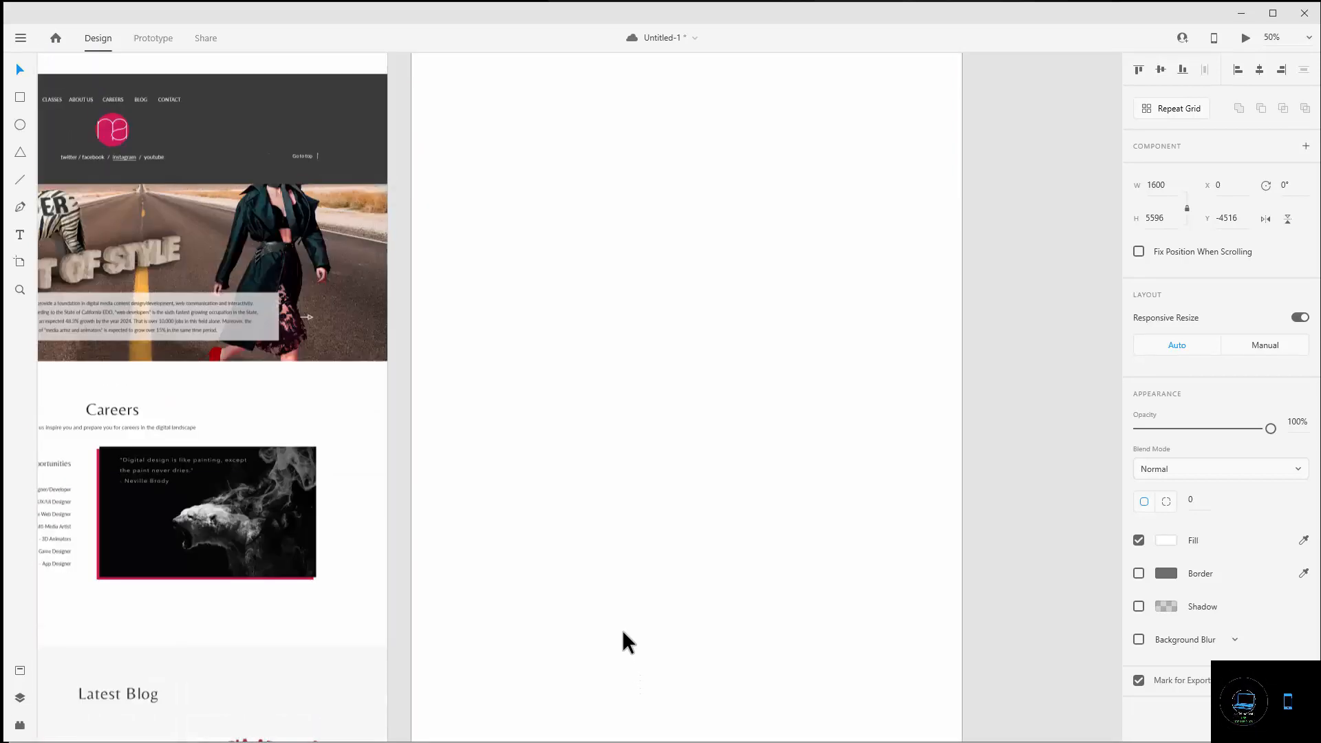
scroll(622, 631, up, 6)
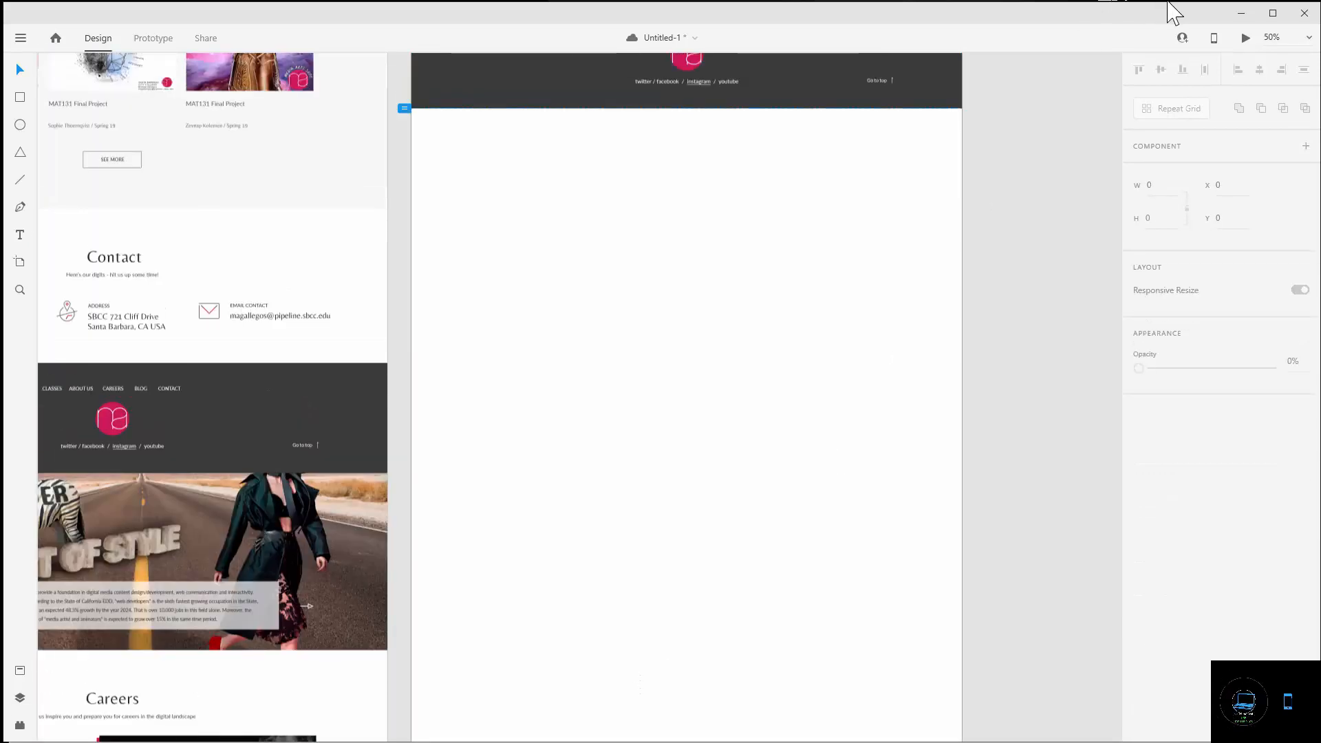
click(1244, 38)
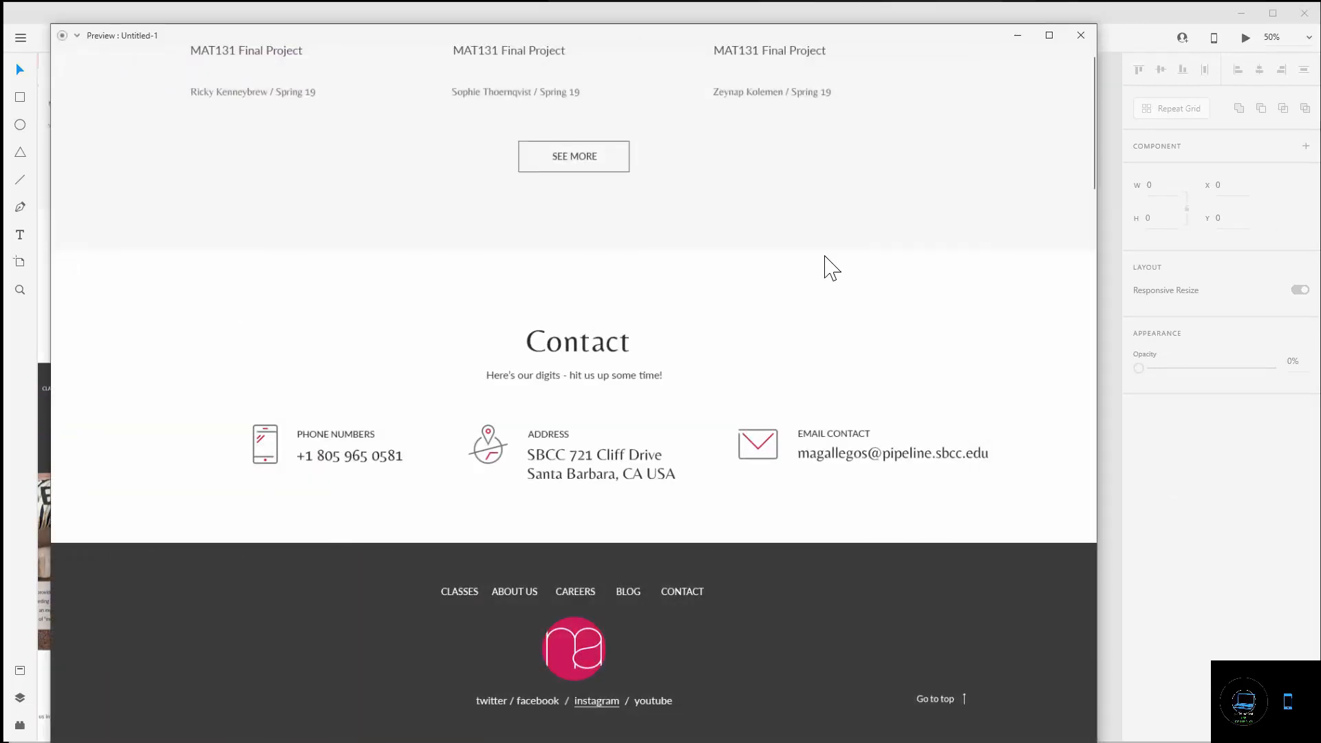
scroll(599, 401, down, 10)
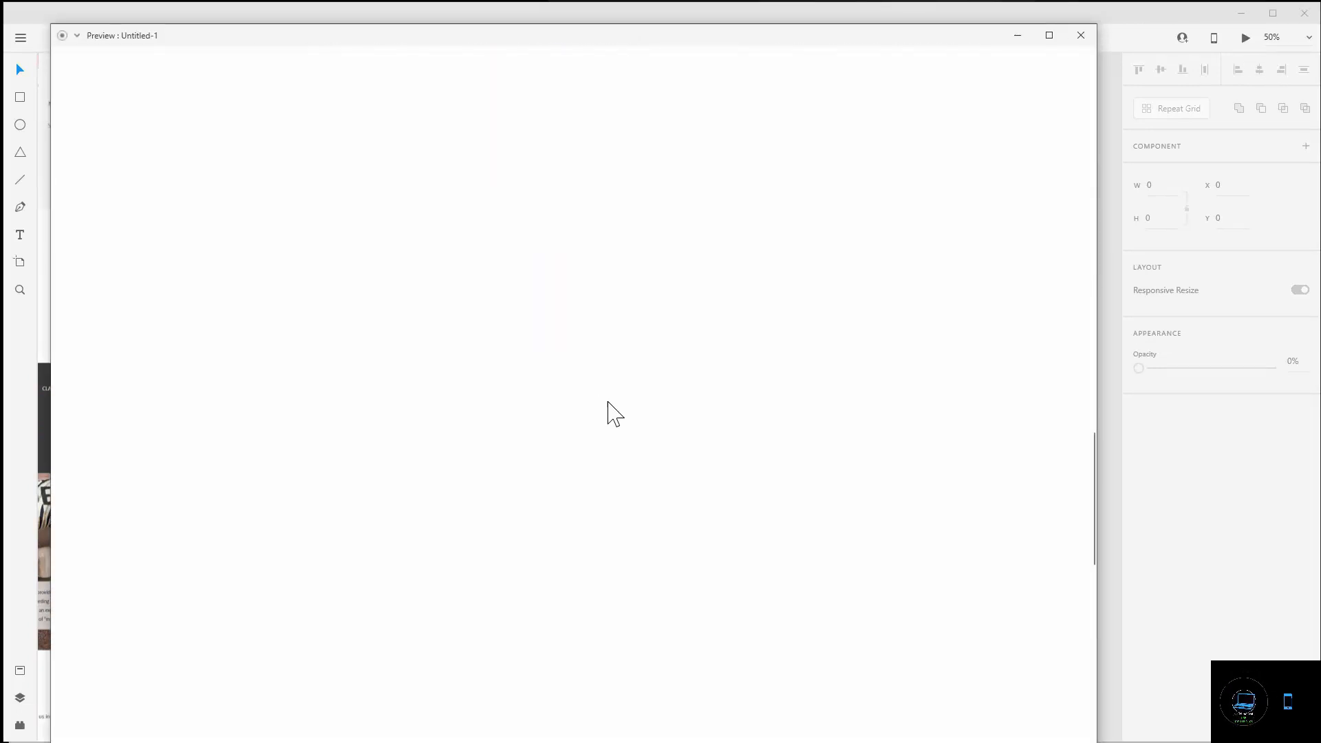
- Close the preview and set the contact artboard's height to 1080 so it ends at the footer
scroll(608, 402, up, 10)
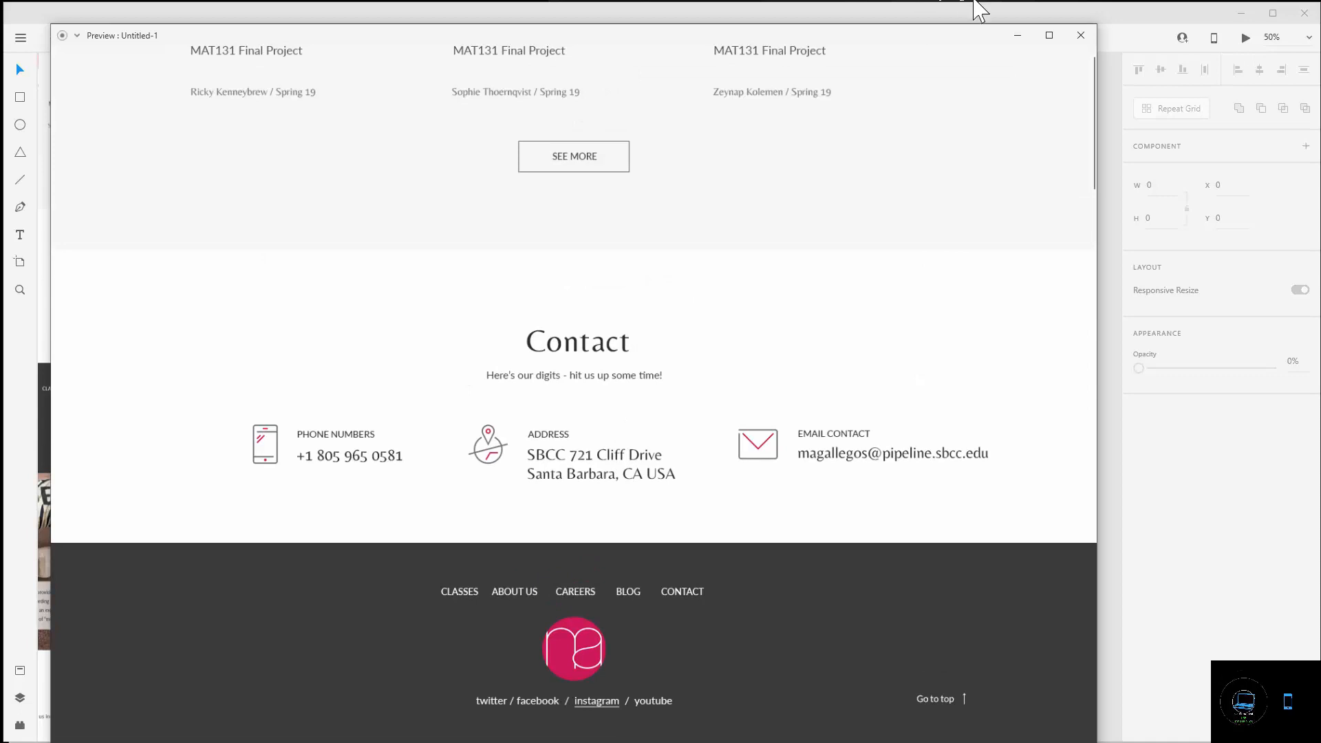
click(1081, 35)
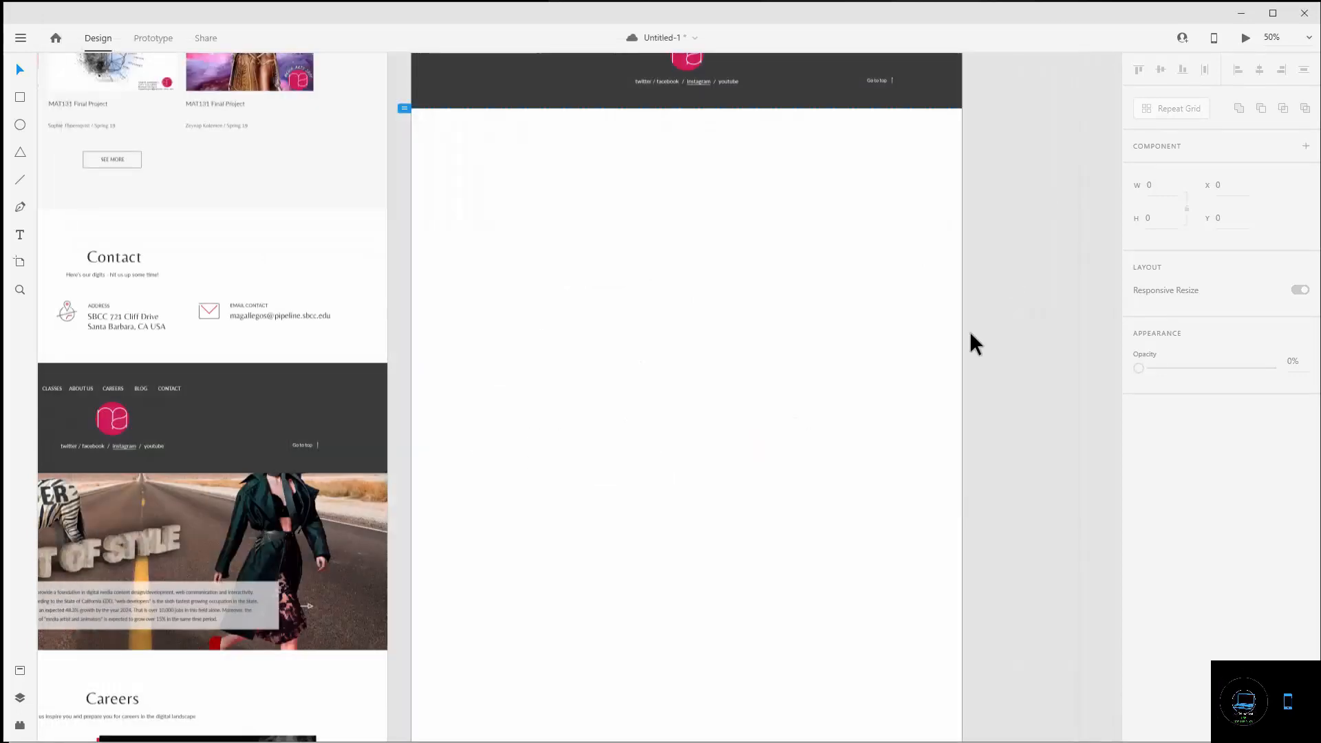
scroll(849, 487, down, 10)
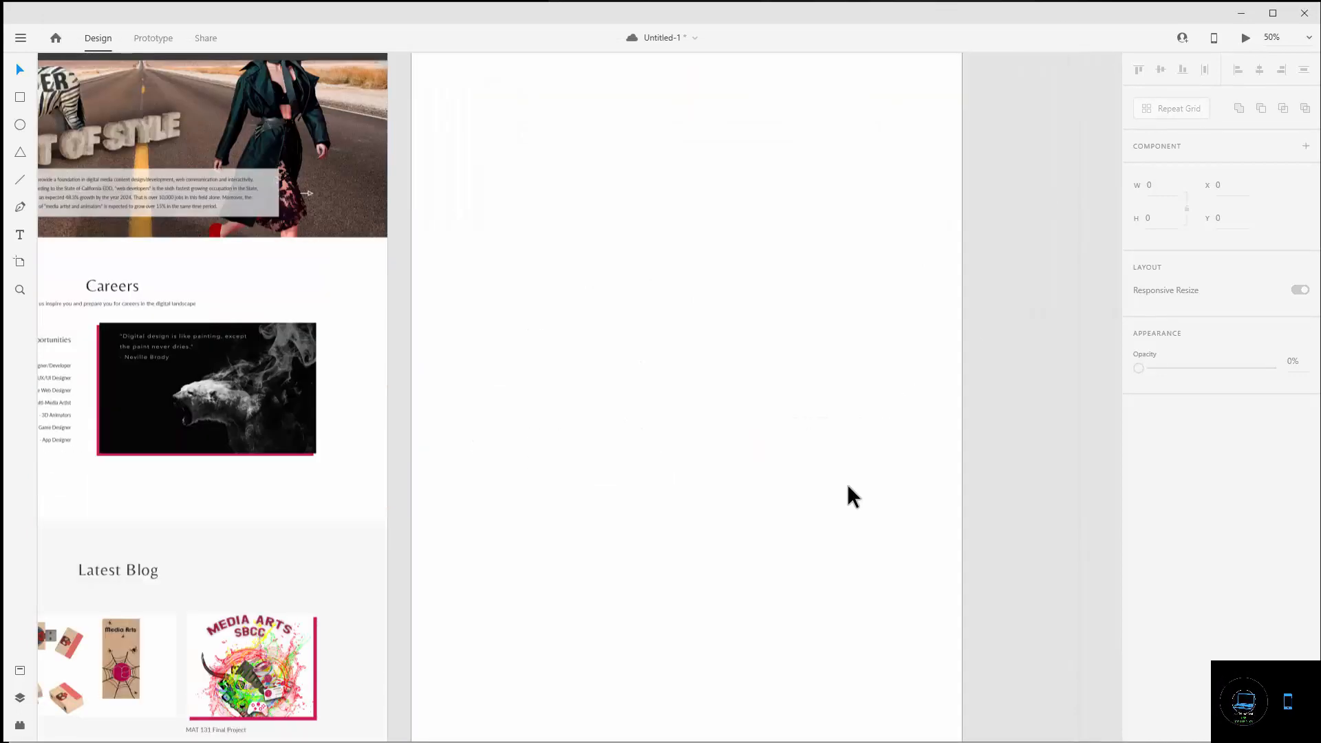
scroll(846, 486, down, 7)
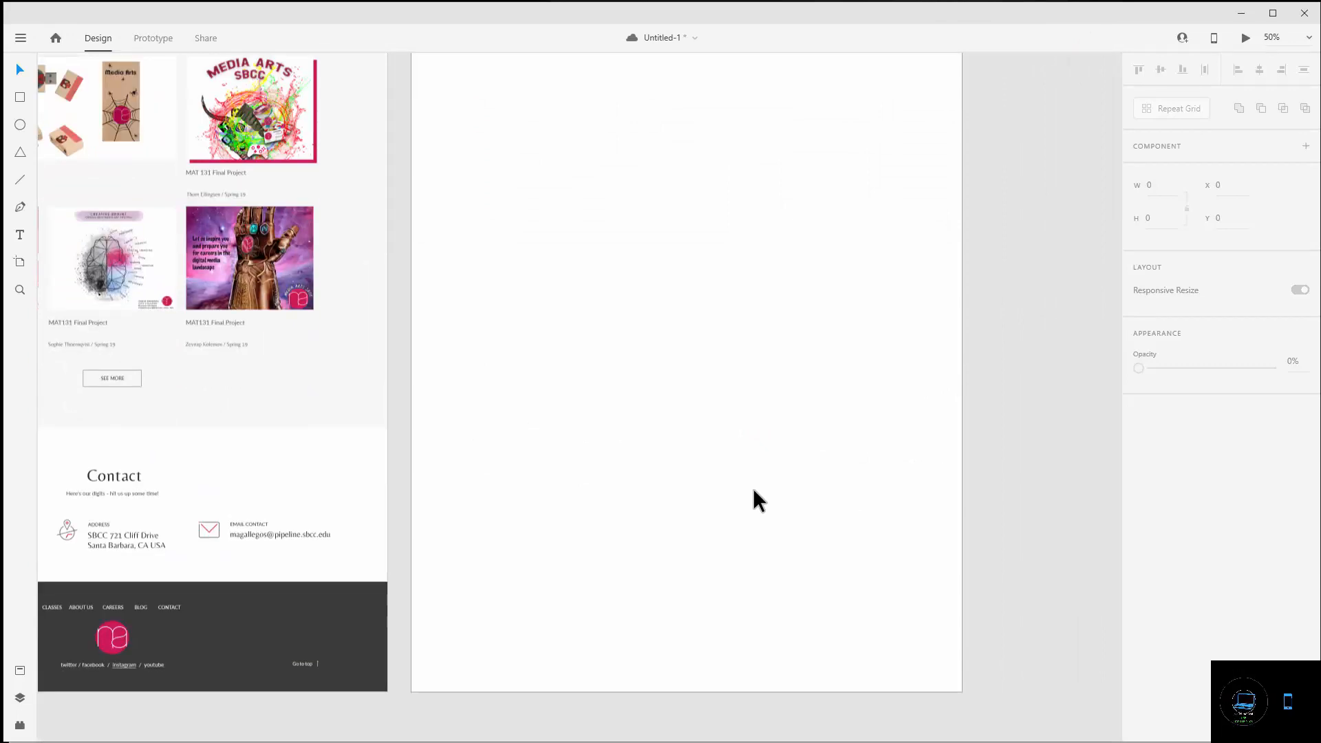
click(701, 634)
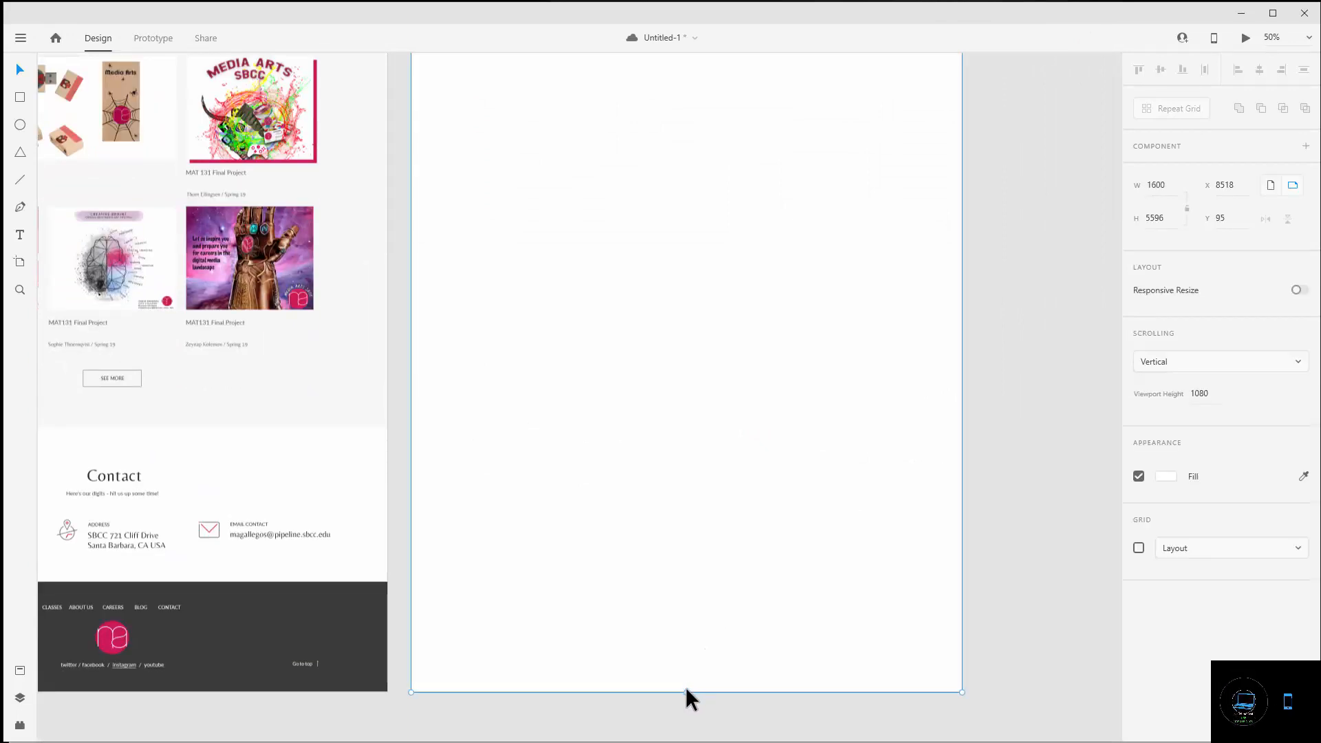
drag(686, 691, 771, 145)
scroll(773, 497, up, 7)
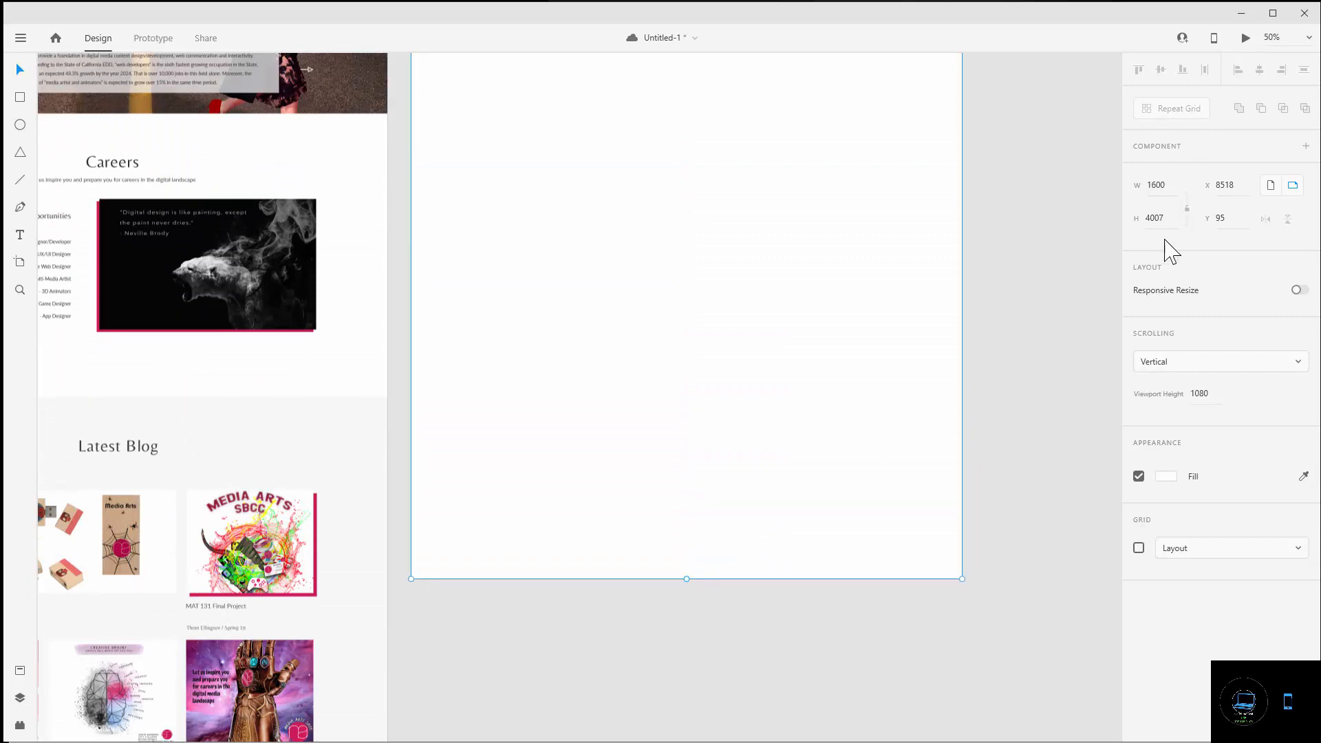
click(1146, 208)
click(1160, 219)
text(1080)
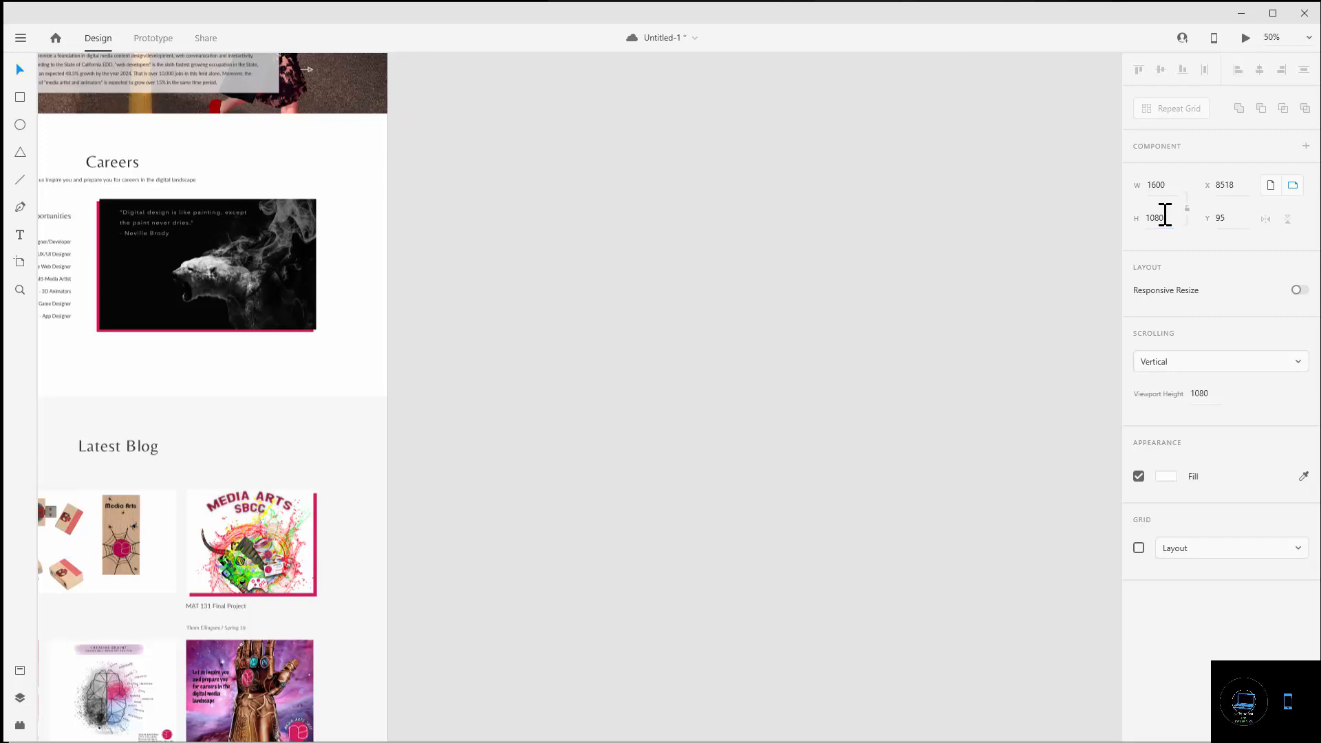
scroll(1002, 315, up, 10)
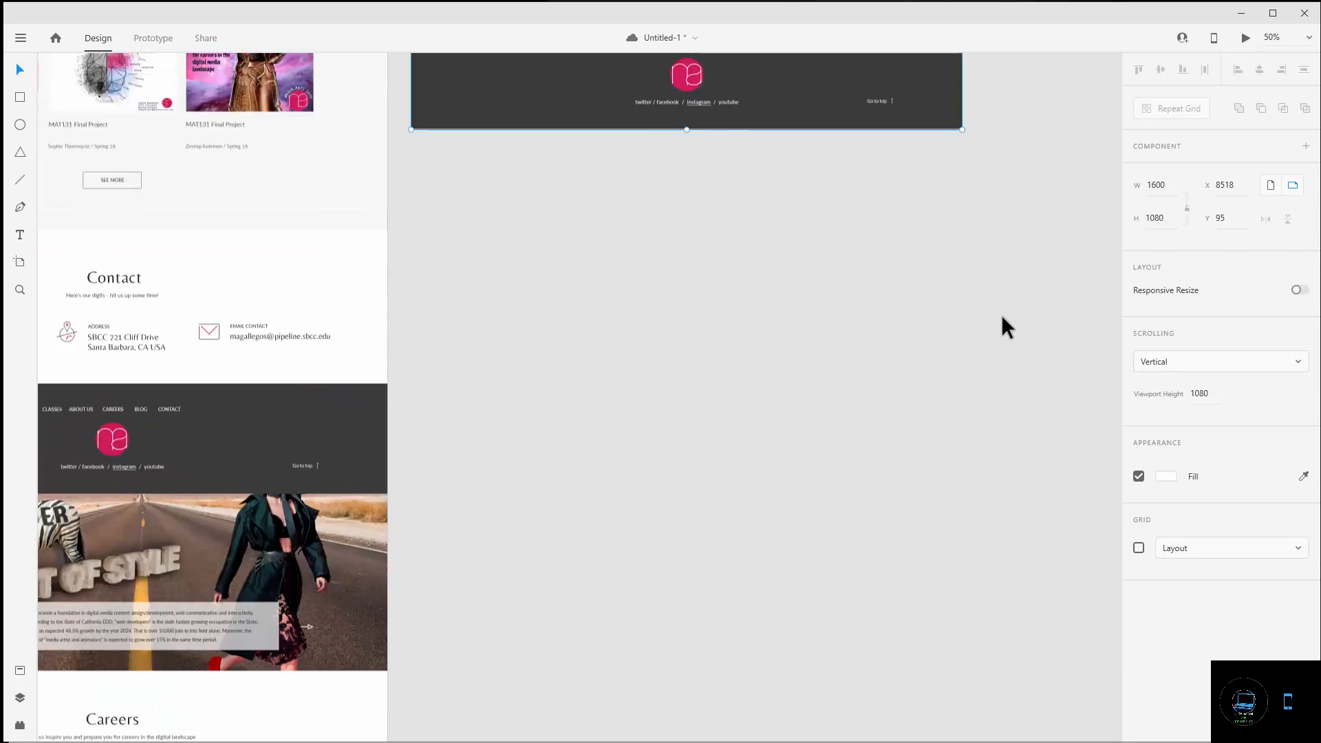
scroll(1002, 317, up, 5)
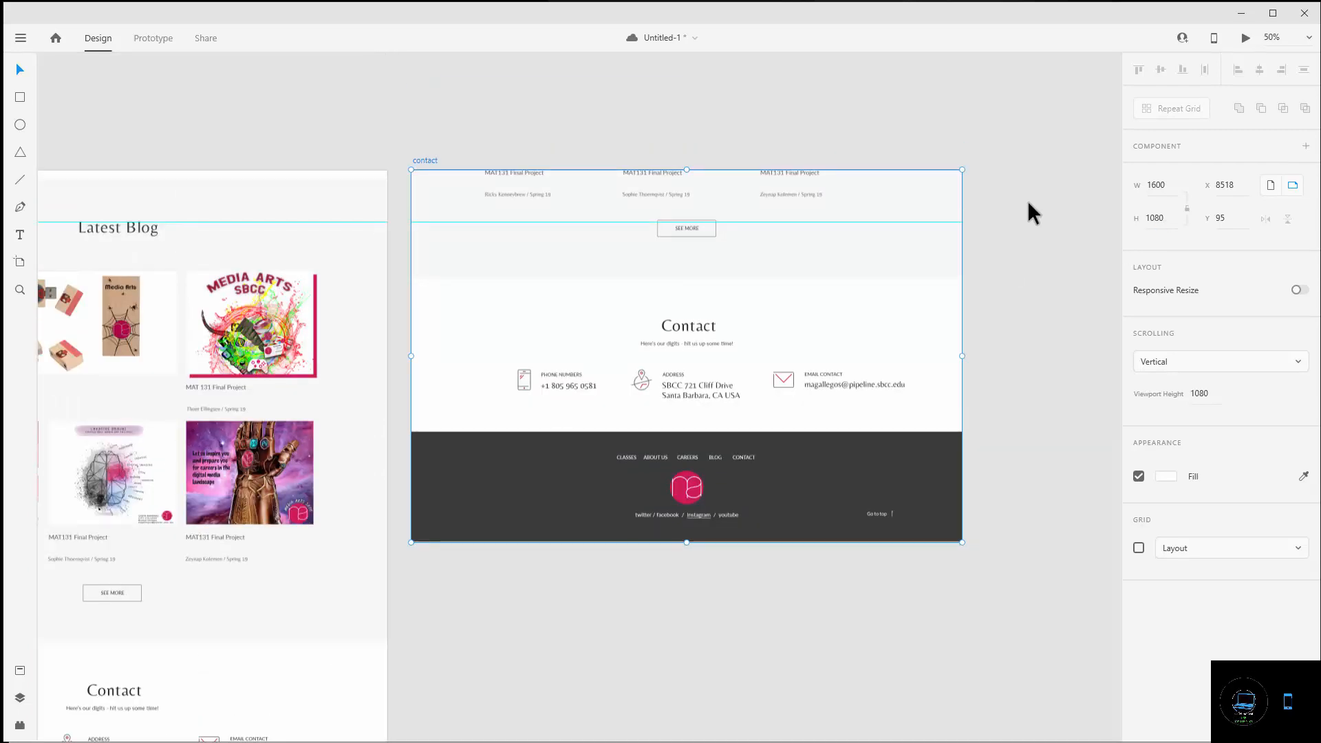
click(1247, 39)
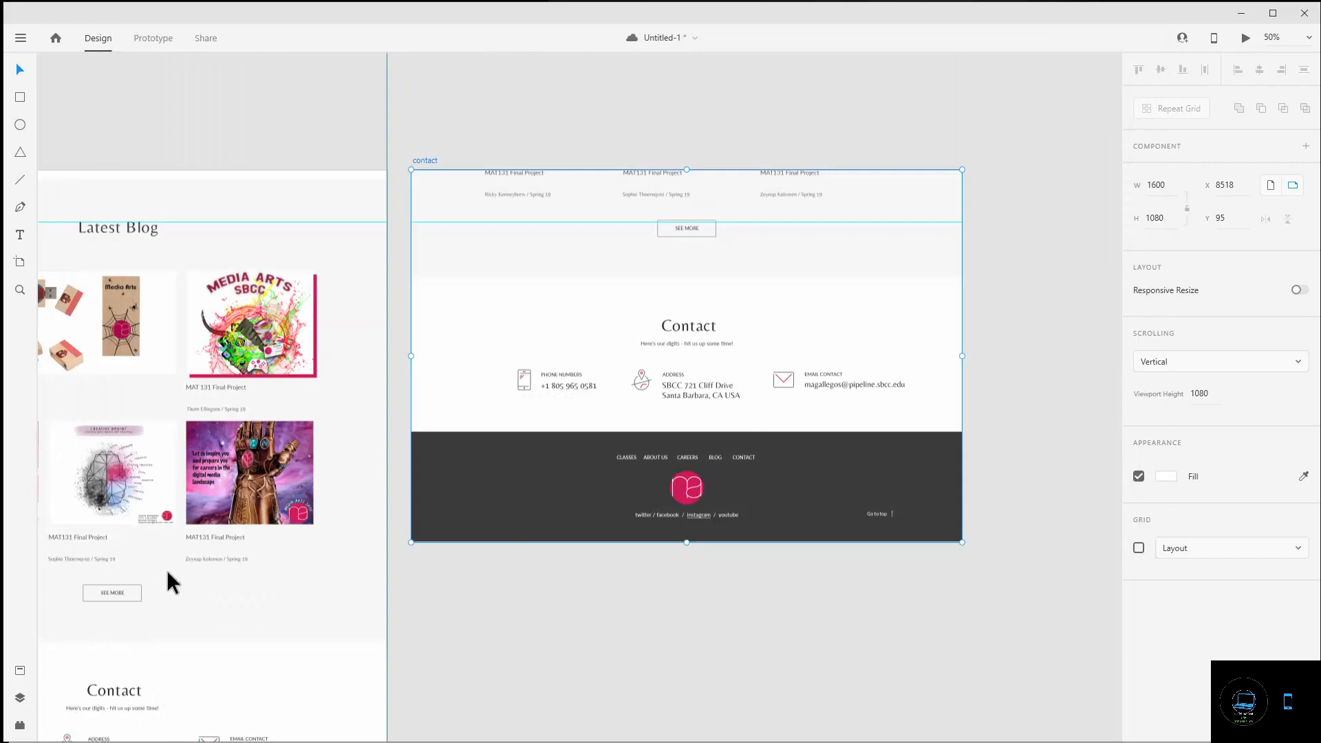
- Delete the repeated page image that lies below the first footer in the blog artboard
scroll(204, 571, down, 10)
scroll(236, 571, down, 5)
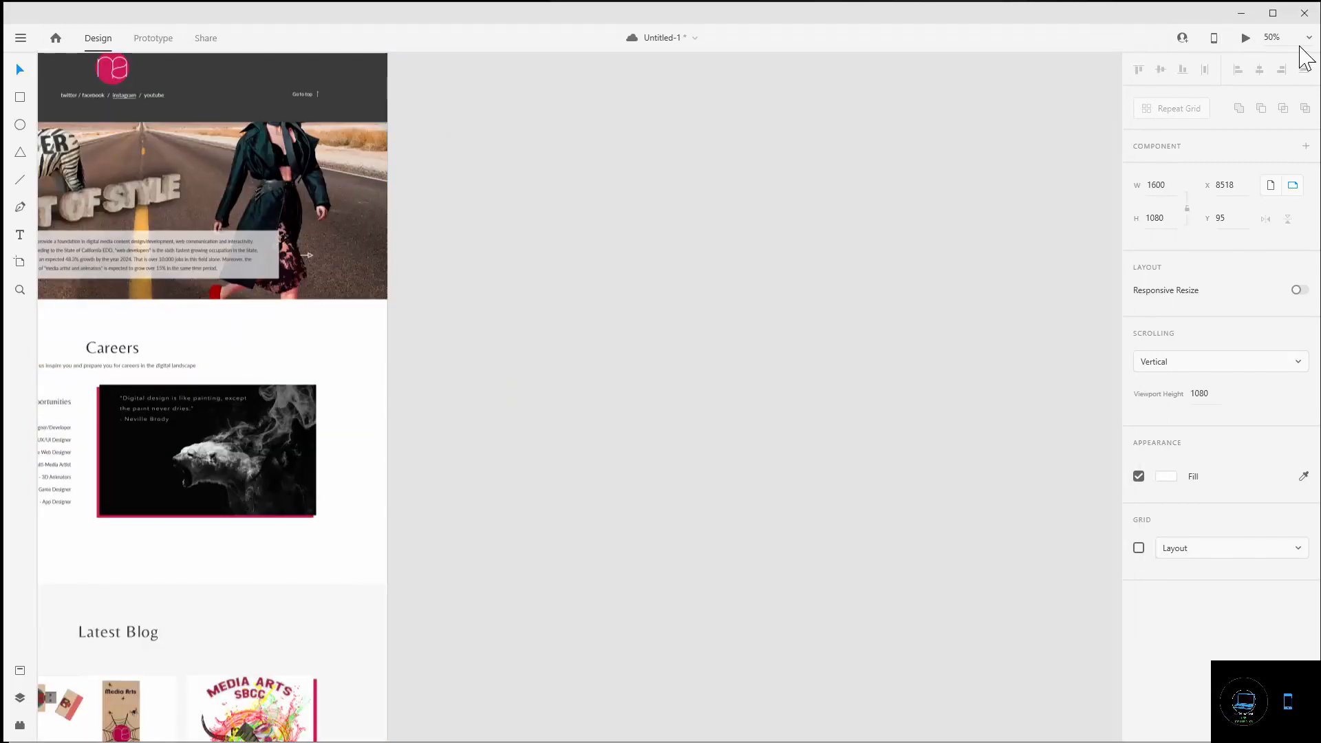
click(1308, 39)
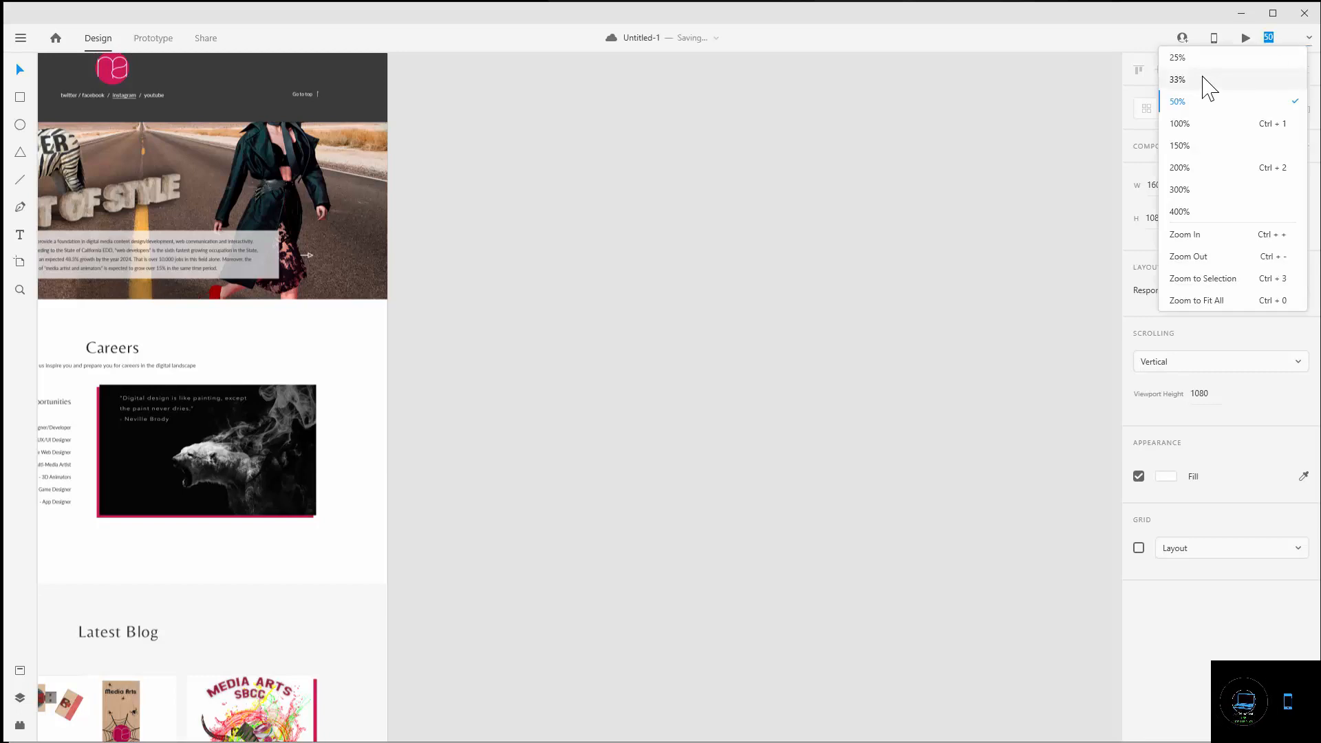
click(1194, 60)
scroll(604, 467, down, 5)
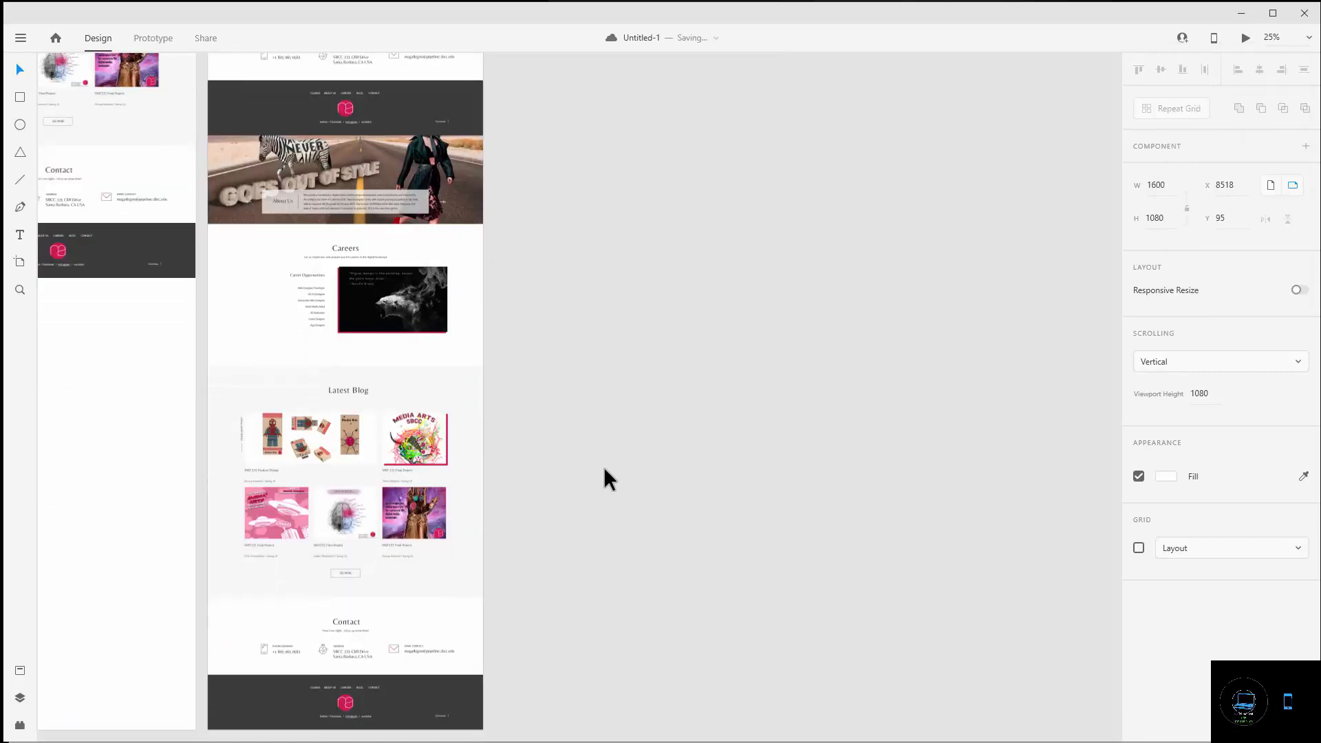
scroll(604, 466, up, 8)
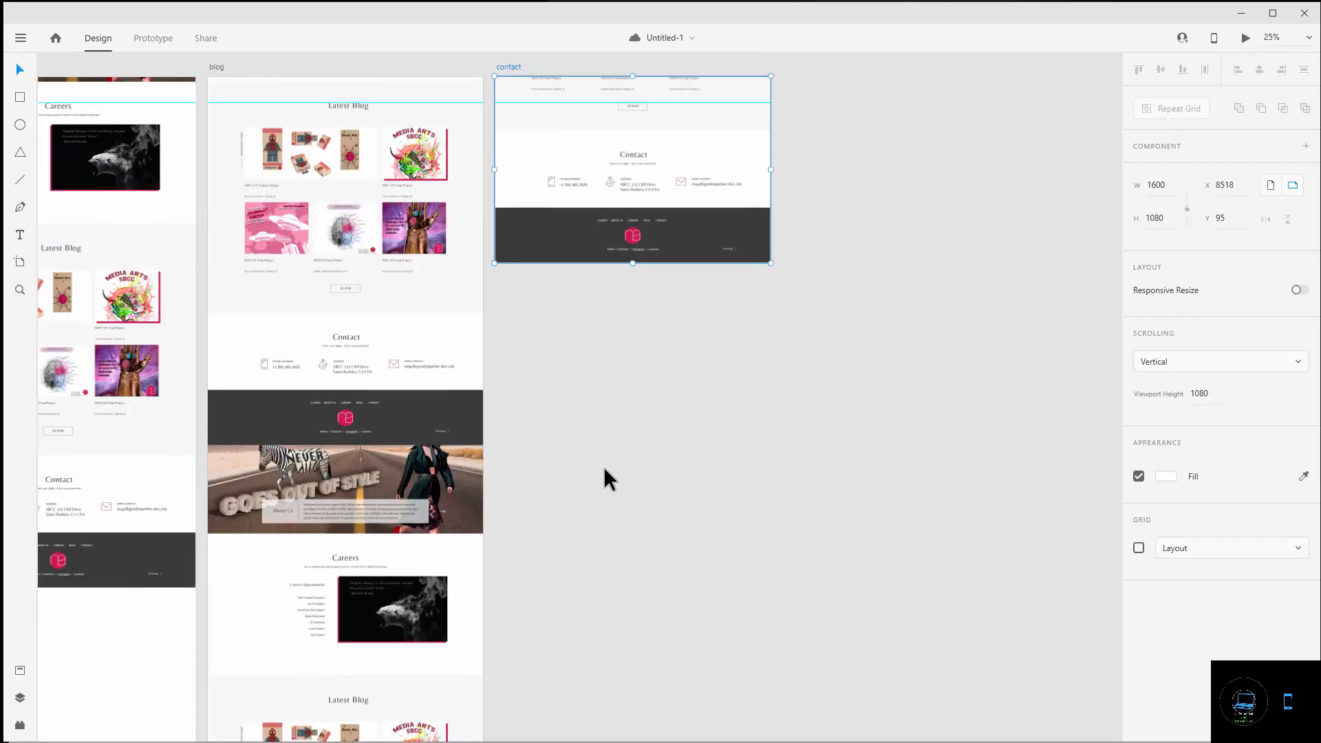
scroll(604, 468, down, 8)
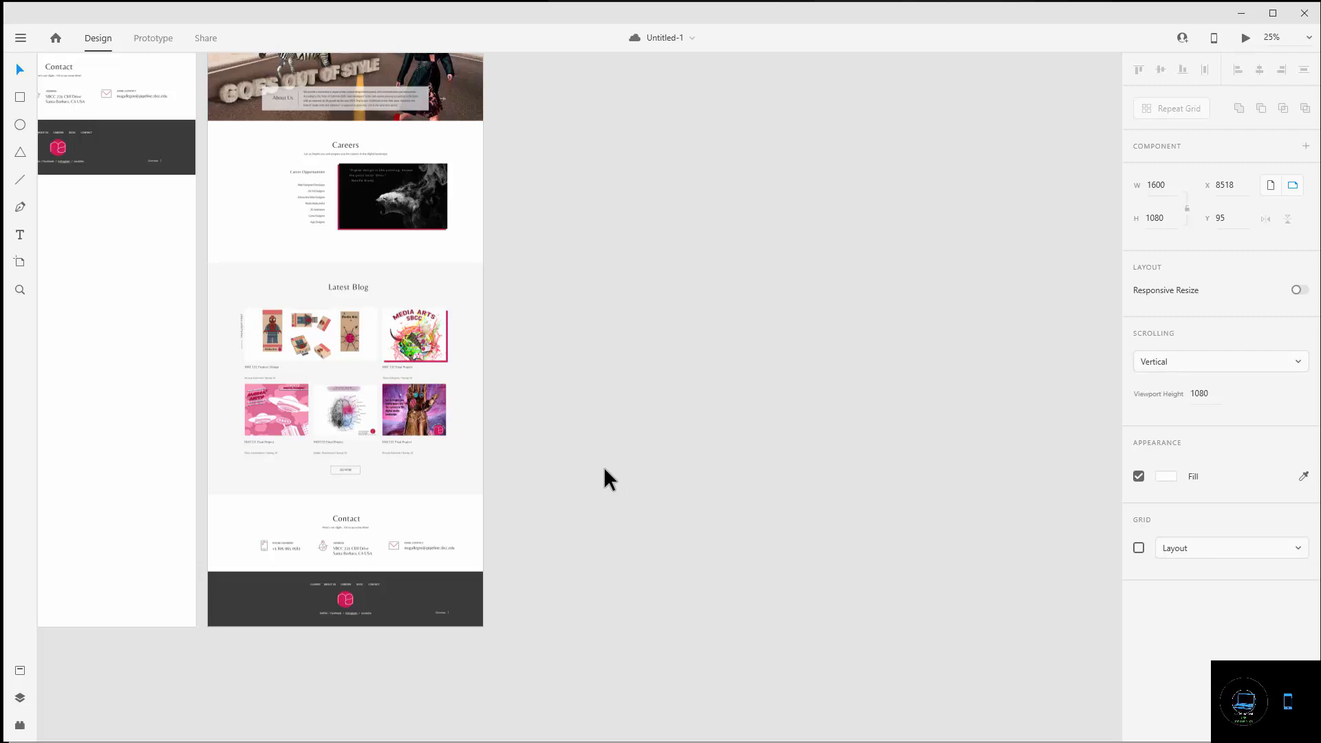
scroll(605, 466, up, 8)
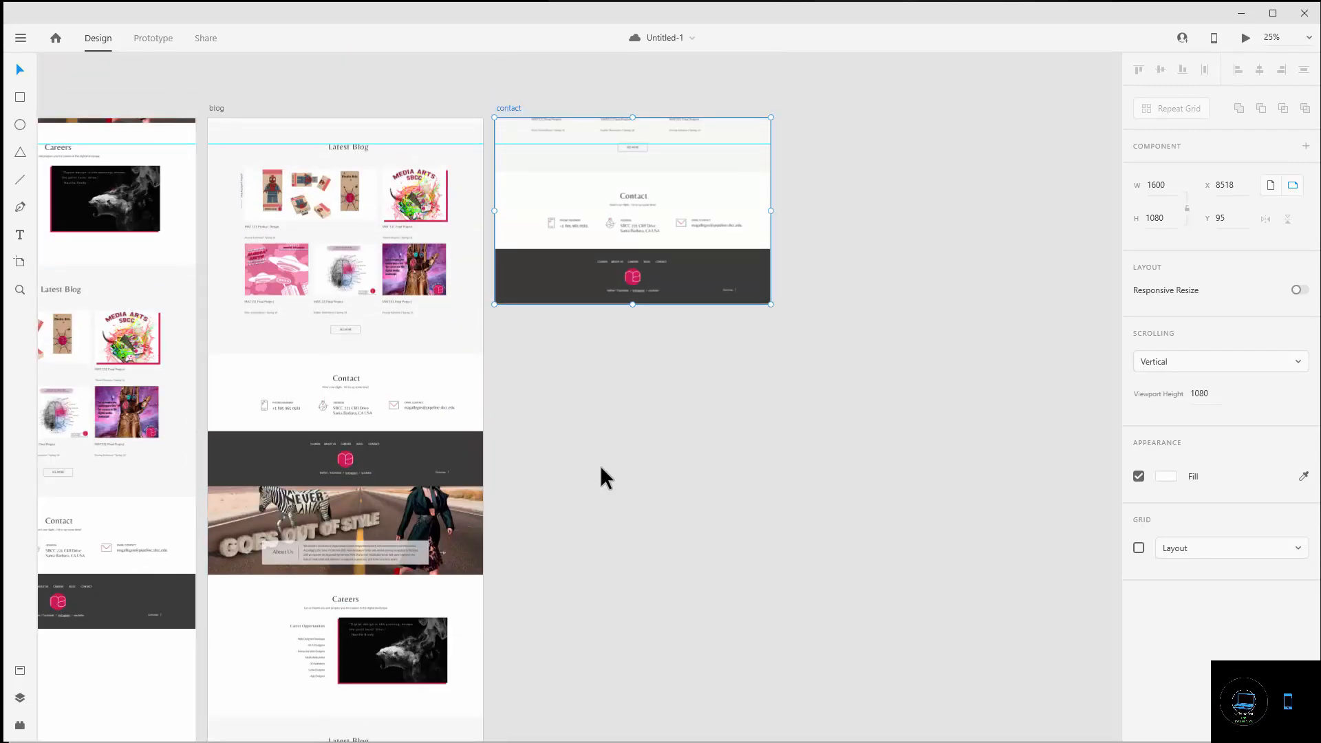
click(378, 234)
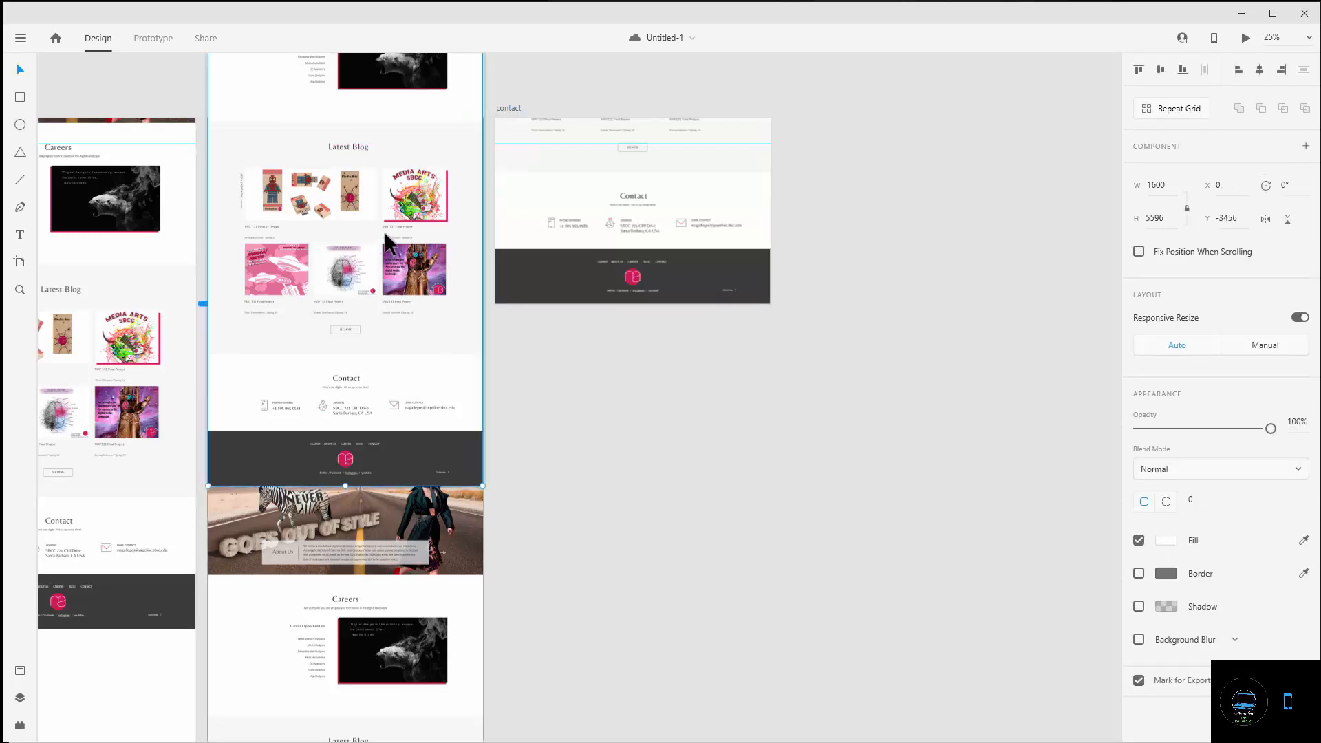
click(455, 602)
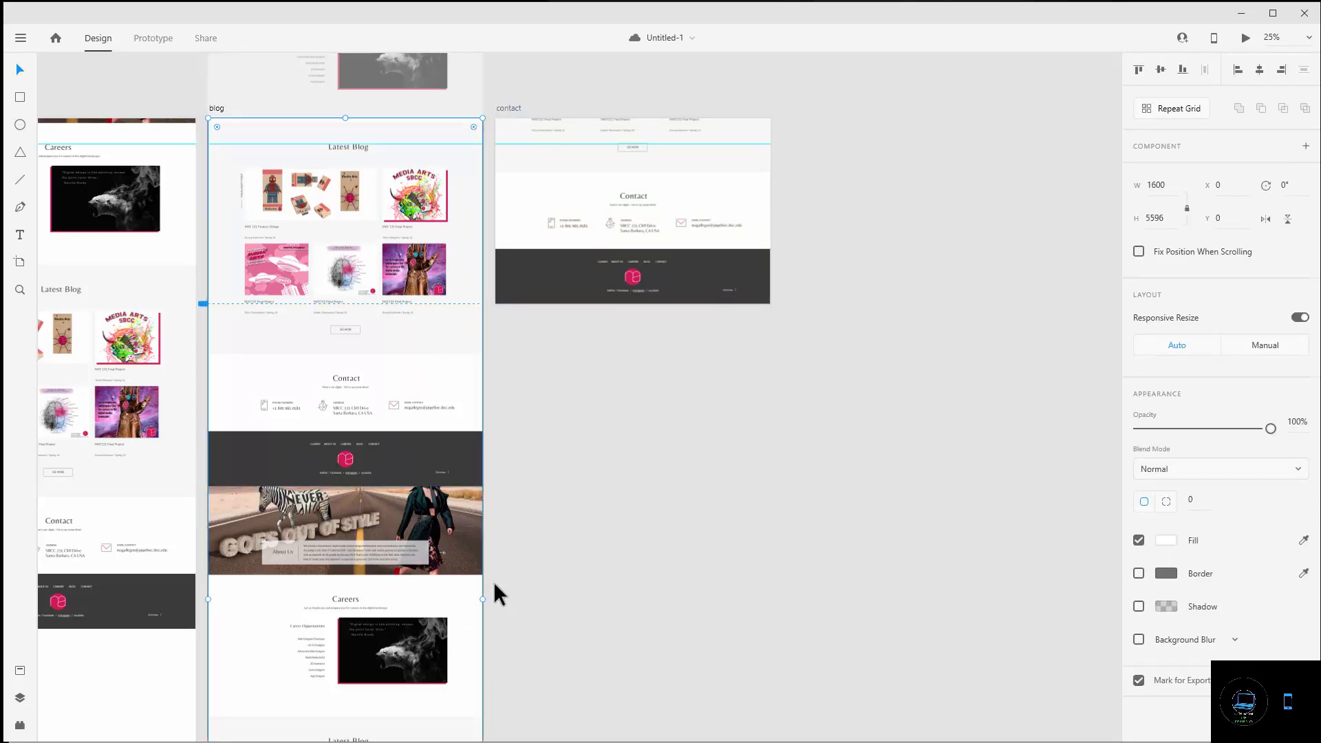
key(Delete)
- Shorten the blog artboard to a height of about 2137, ending at the footer's bottom edge
scroll(378, 671, down, 10)
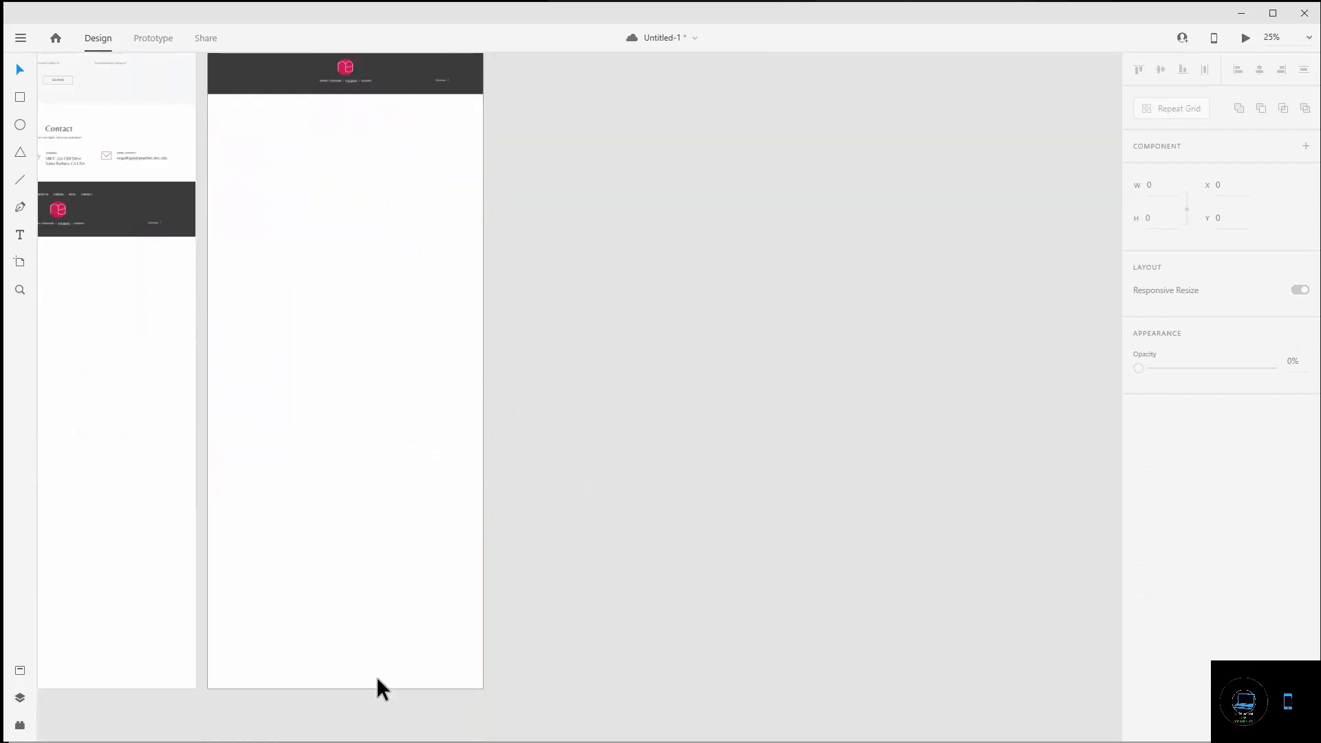
click(377, 676)
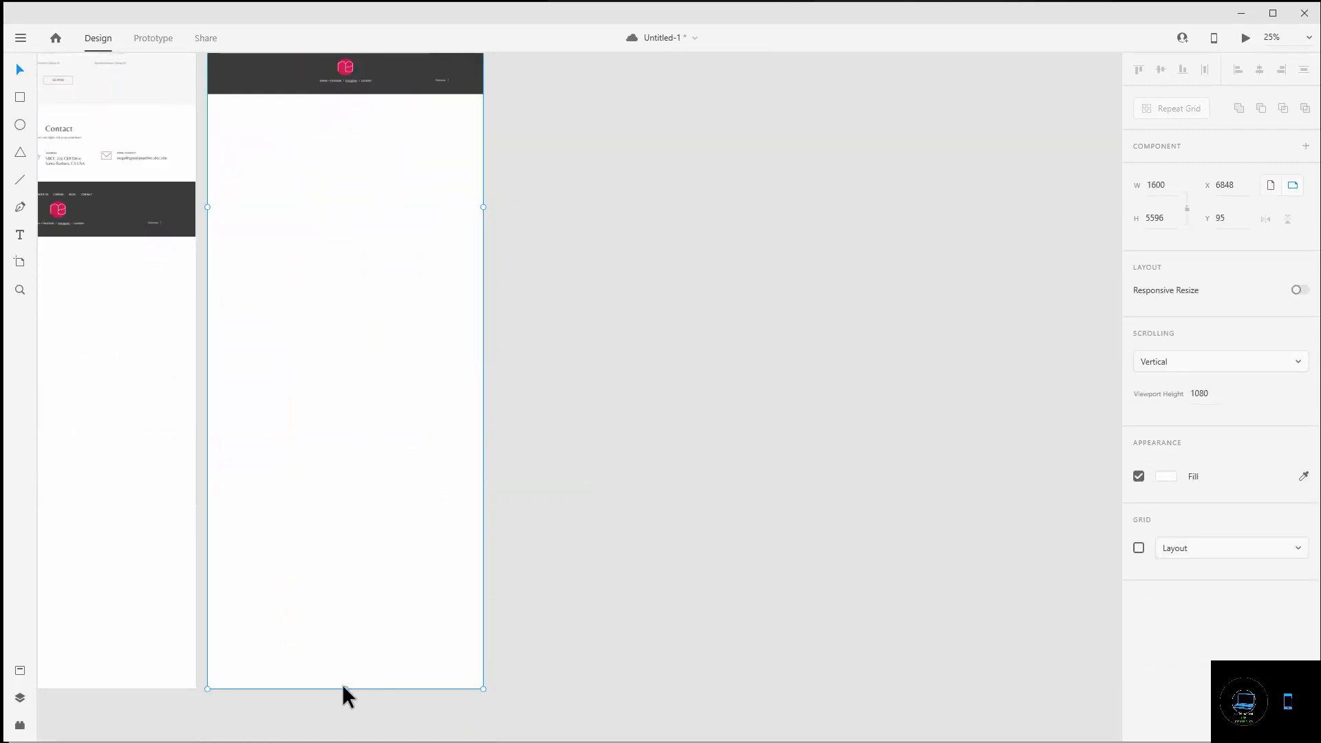
drag(344, 685, 380, 188)
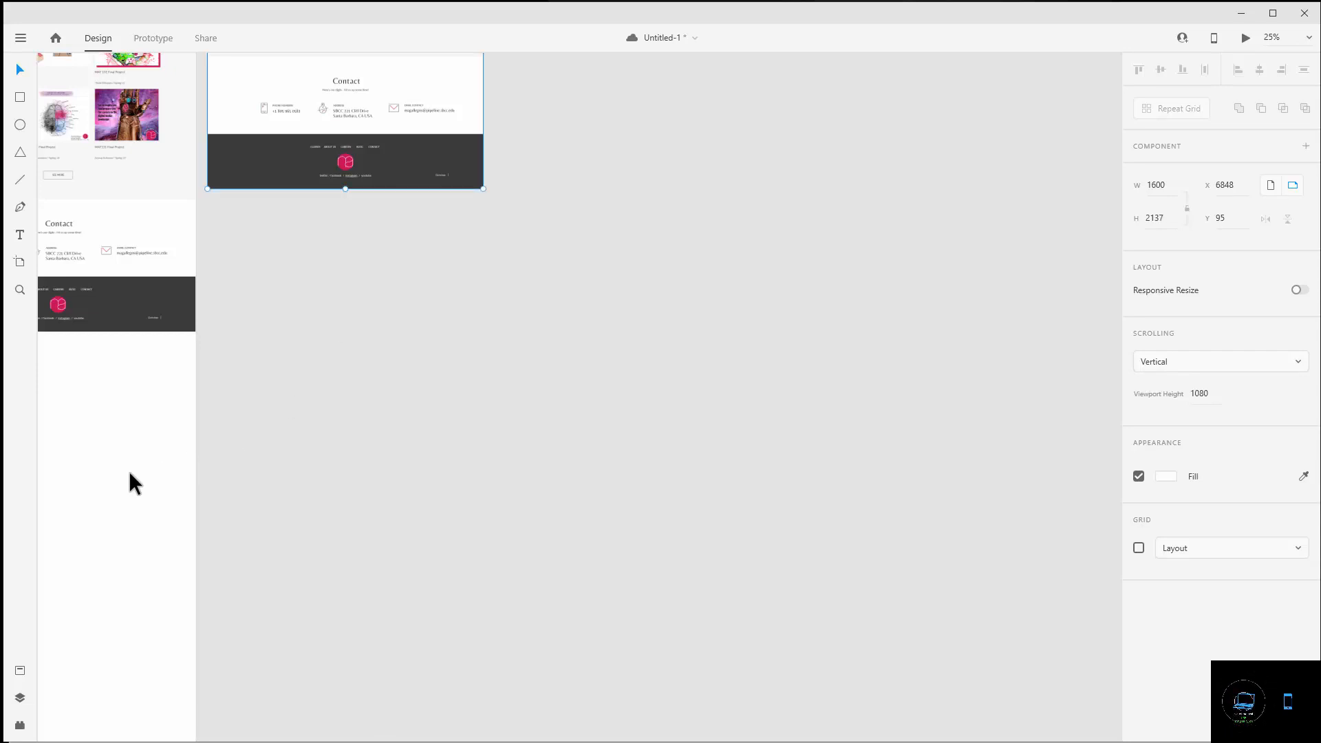
- Shorten the careers artboard to a height of about 2965 so it ends at its footer
drag(415, 445, 1020, 415)
drag(1023, 357, 1027, 271)
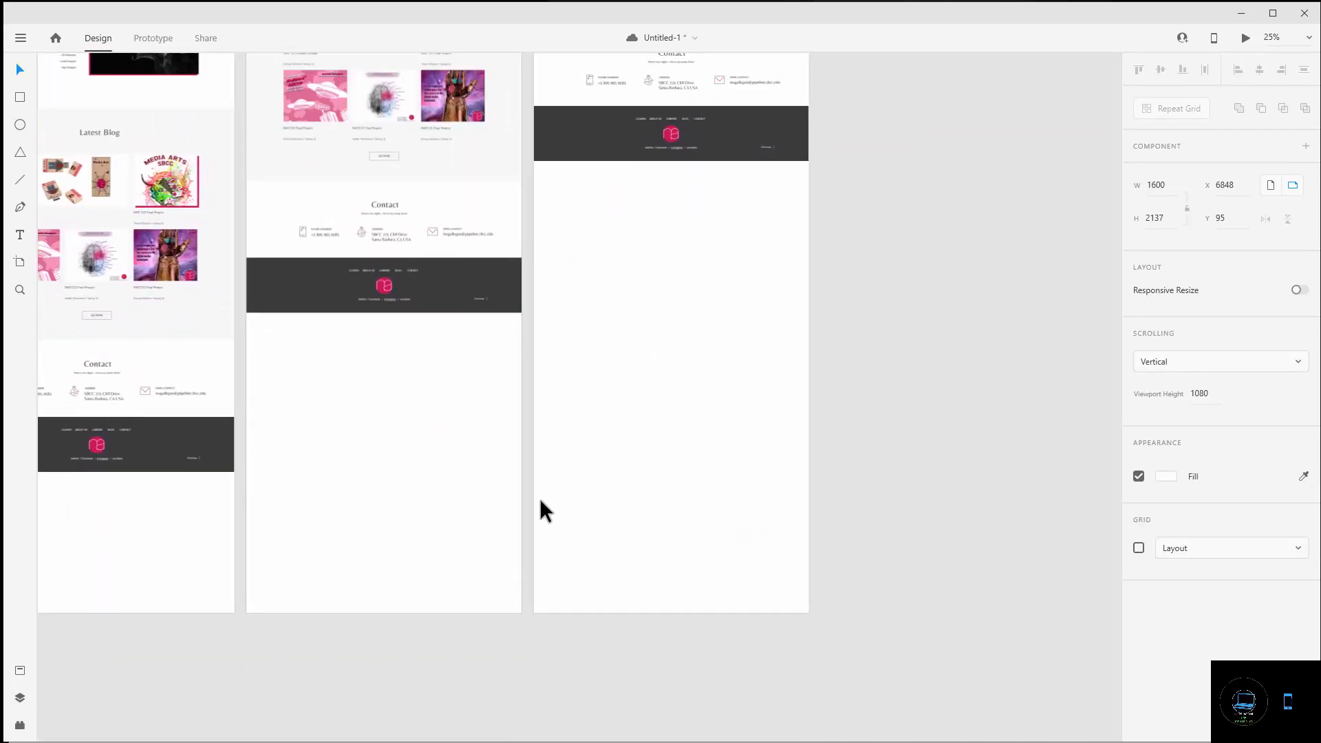
click(631, 468)
click(630, 468)
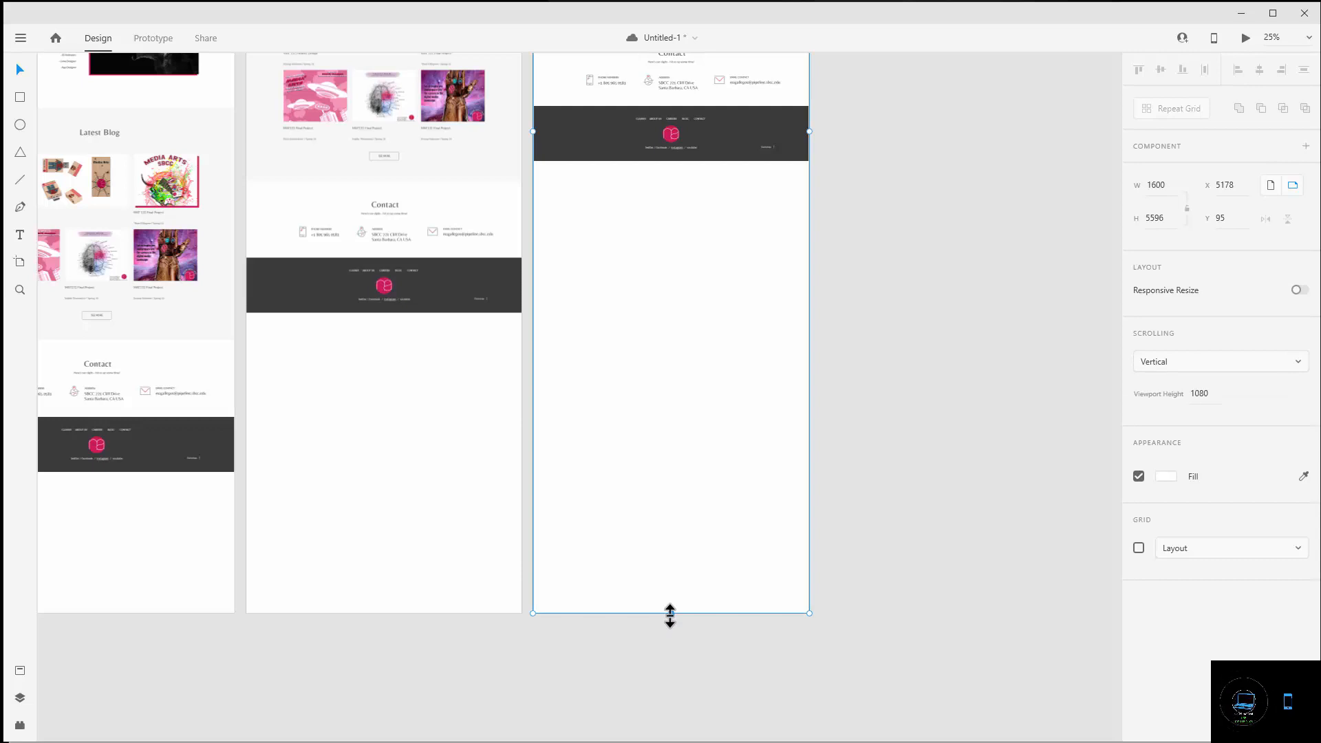
drag(670, 613, 678, 160)
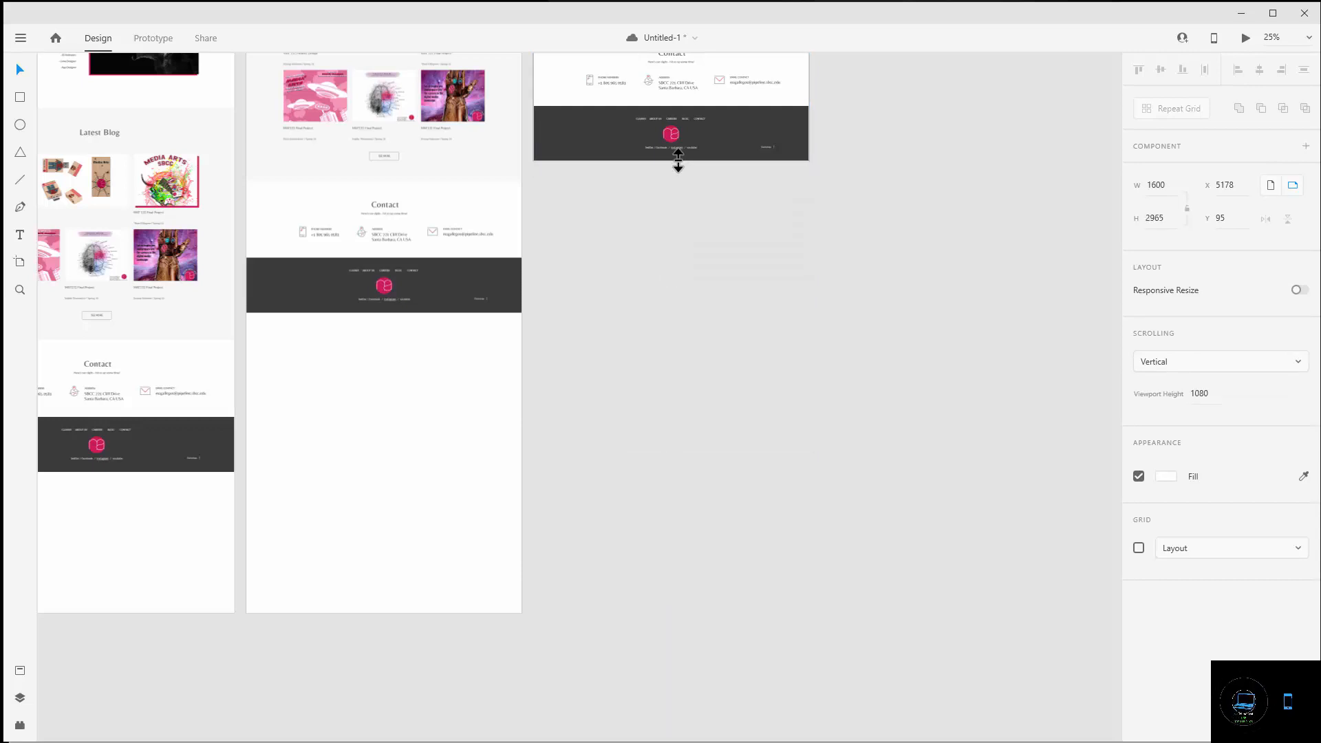
- Shorten the about artboard to a height of about 3849 and the classes artboard to about 4773, each ending at its footer
click(375, 479)
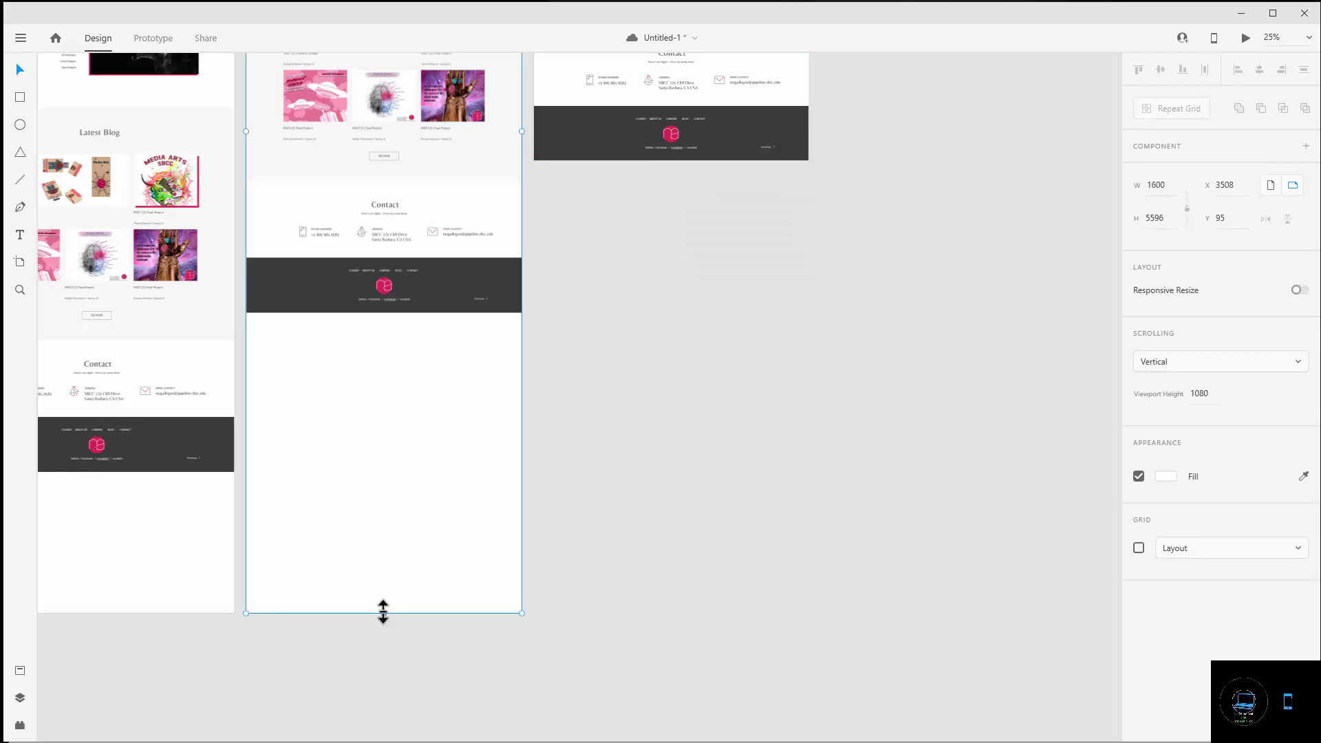
drag(384, 612, 395, 313)
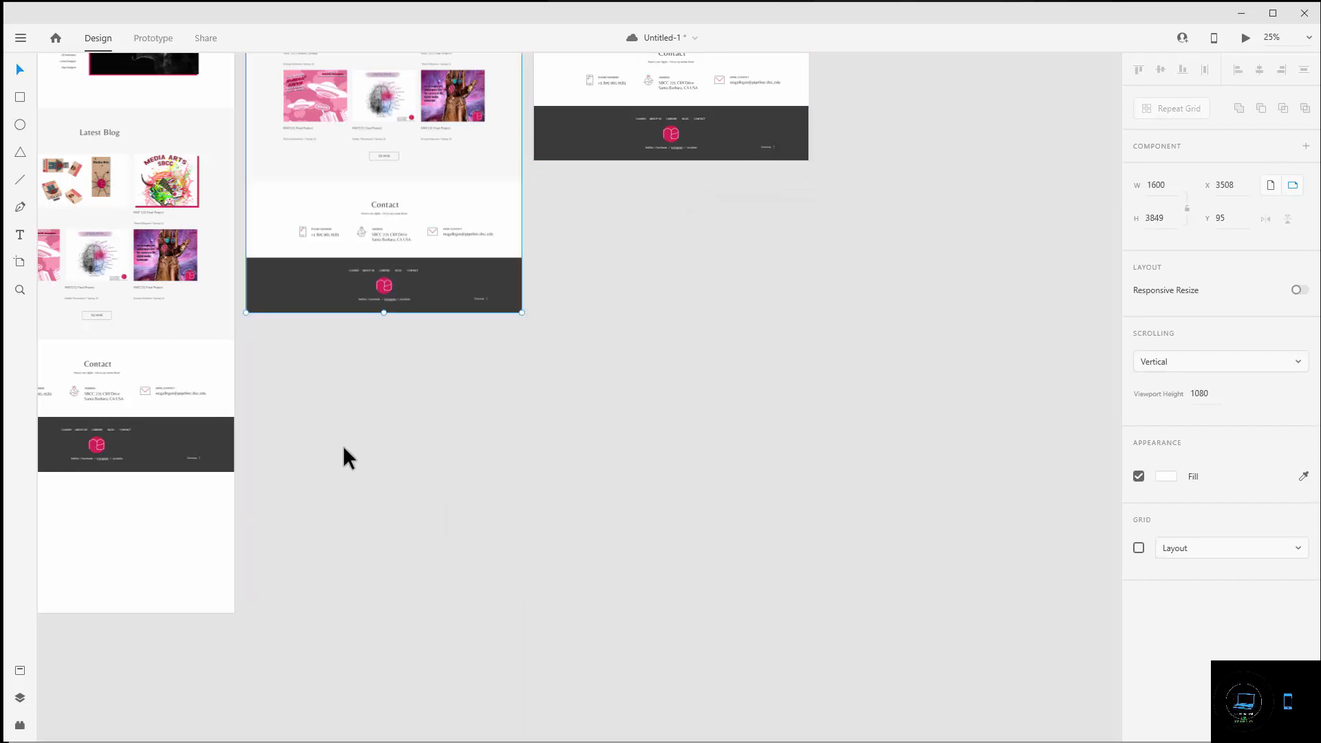
click(164, 539)
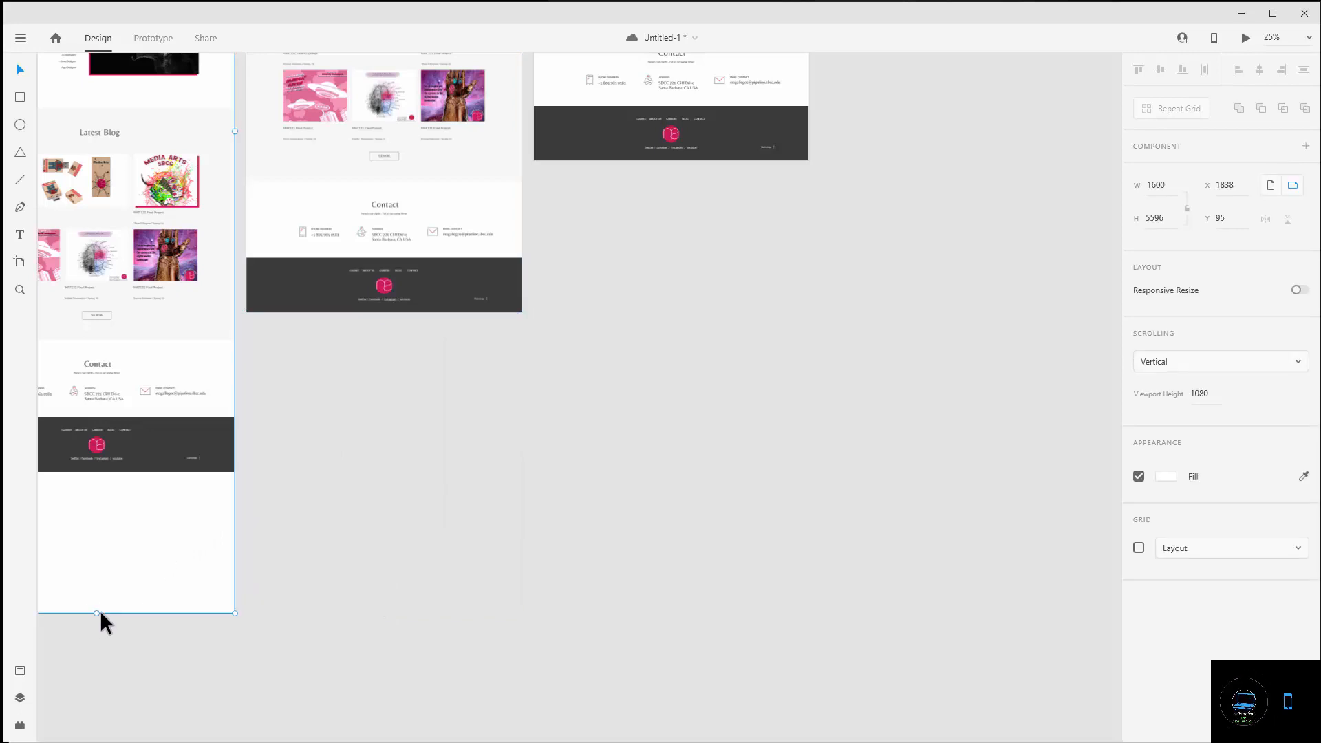
drag(97, 611, 143, 471)
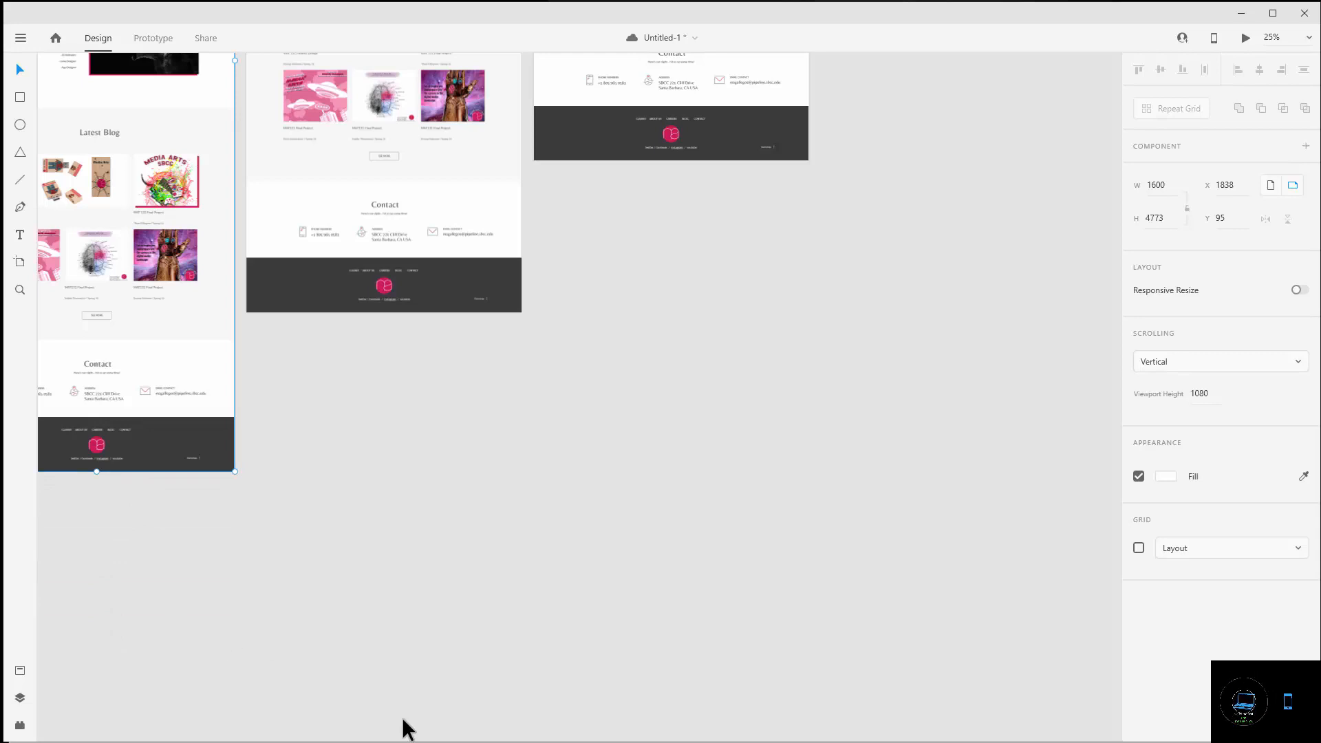
- Save the document with the trimmed artboards
drag(330, 644, 605, 716)
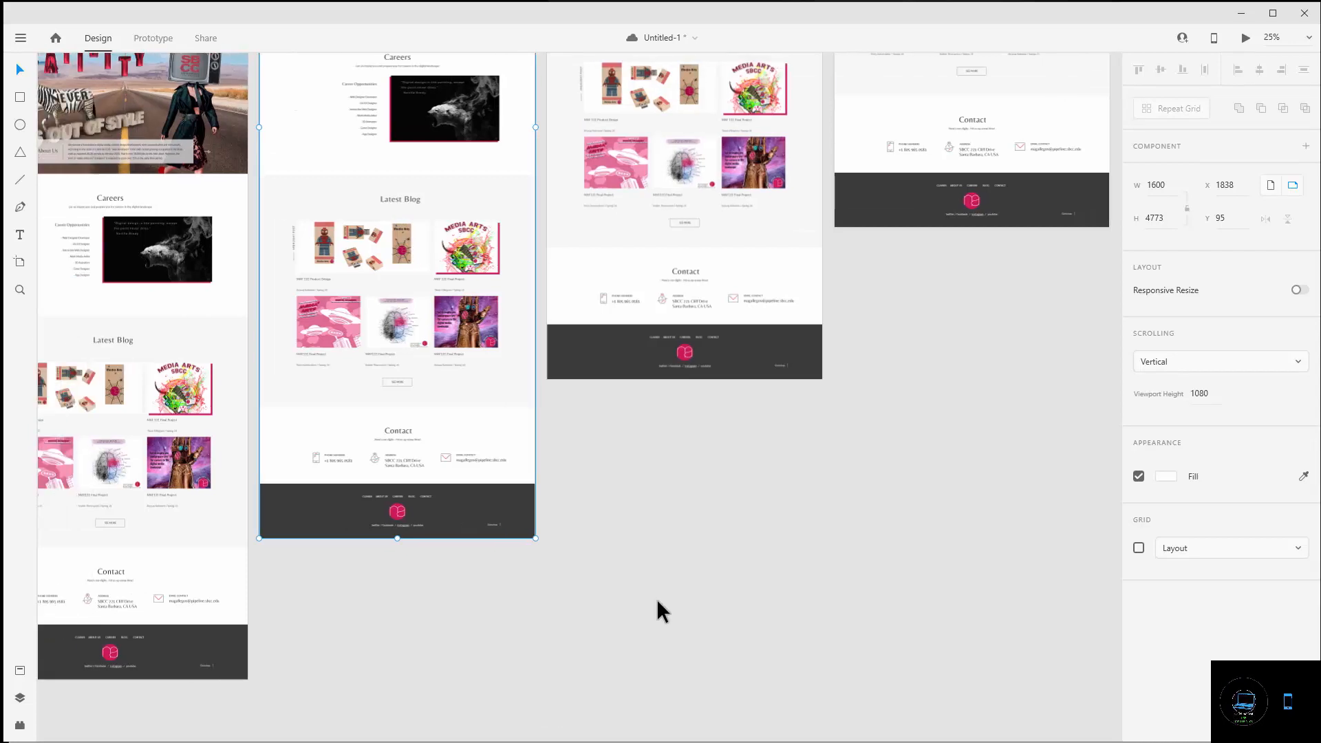
drag(663, 493, 774, 742)
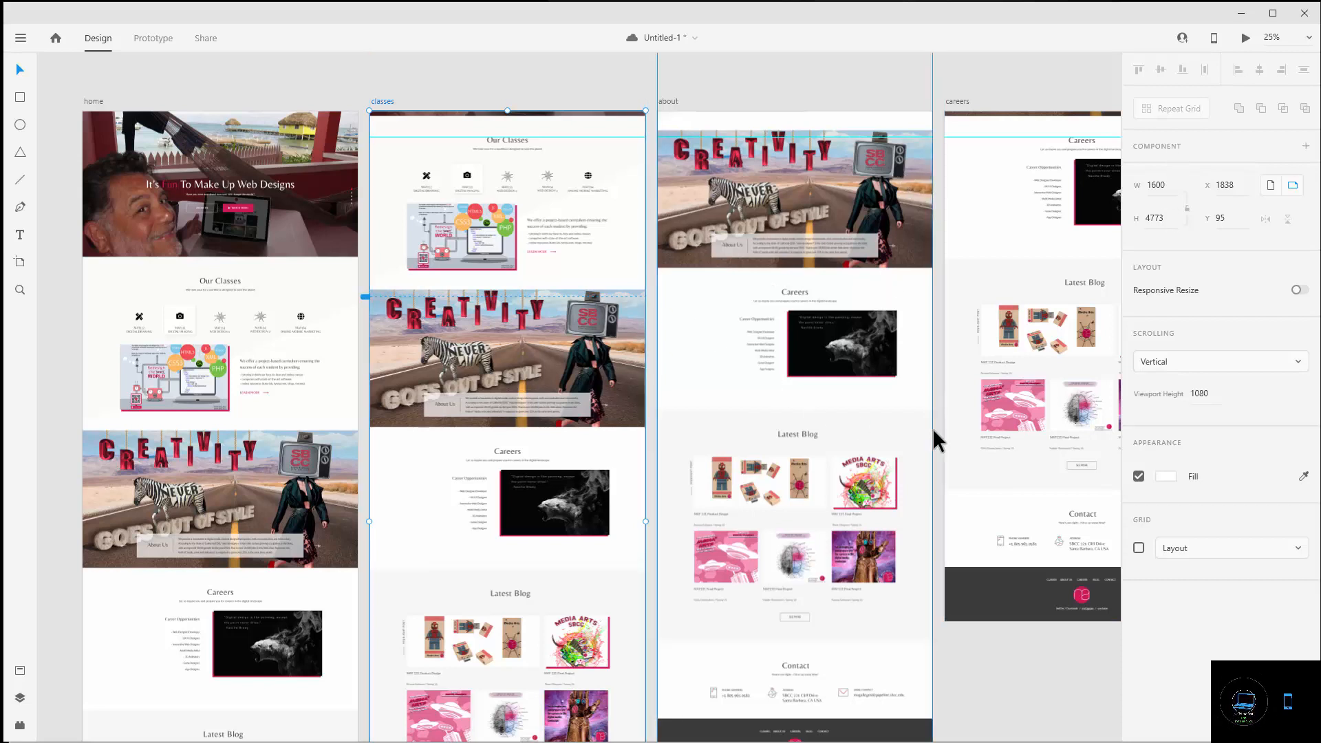
key(ctrl+s)
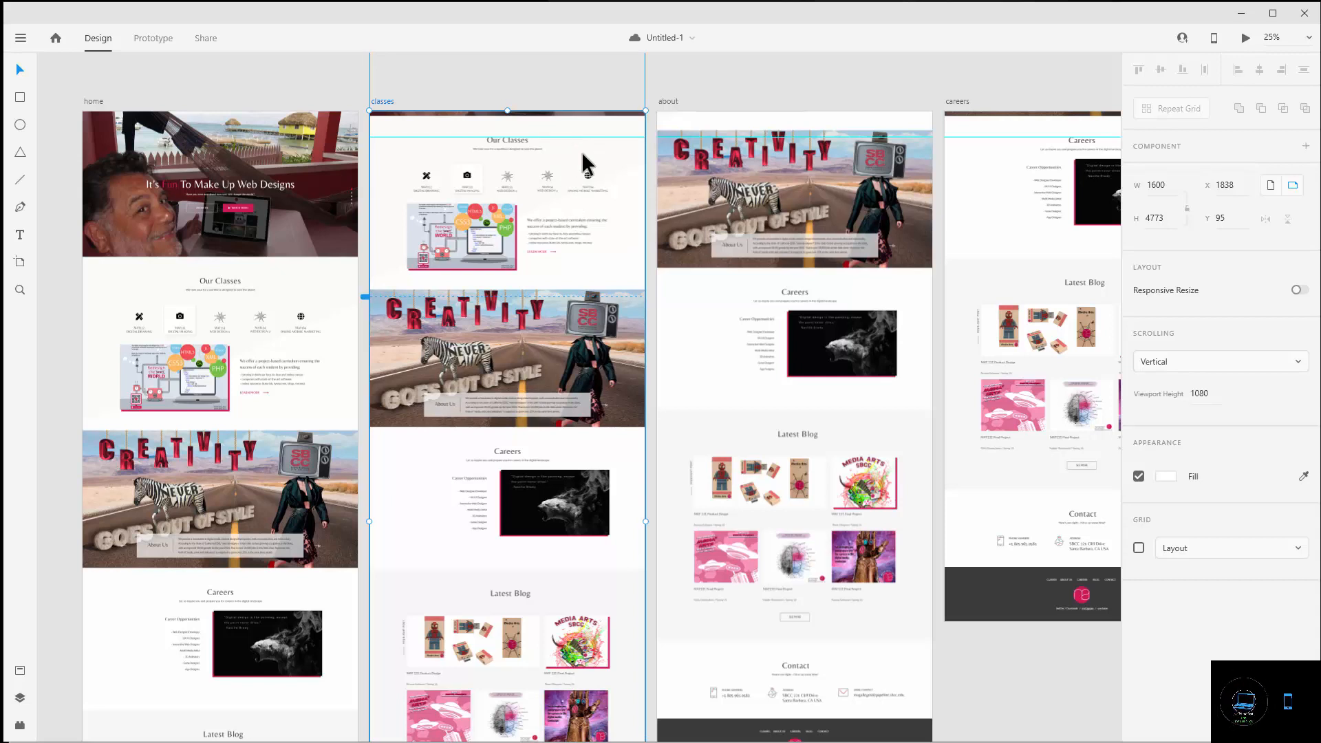
- Nudge the page image in the classes artboard upward to Y -822, keeping X at 0
scroll(543, 605, down, 4)
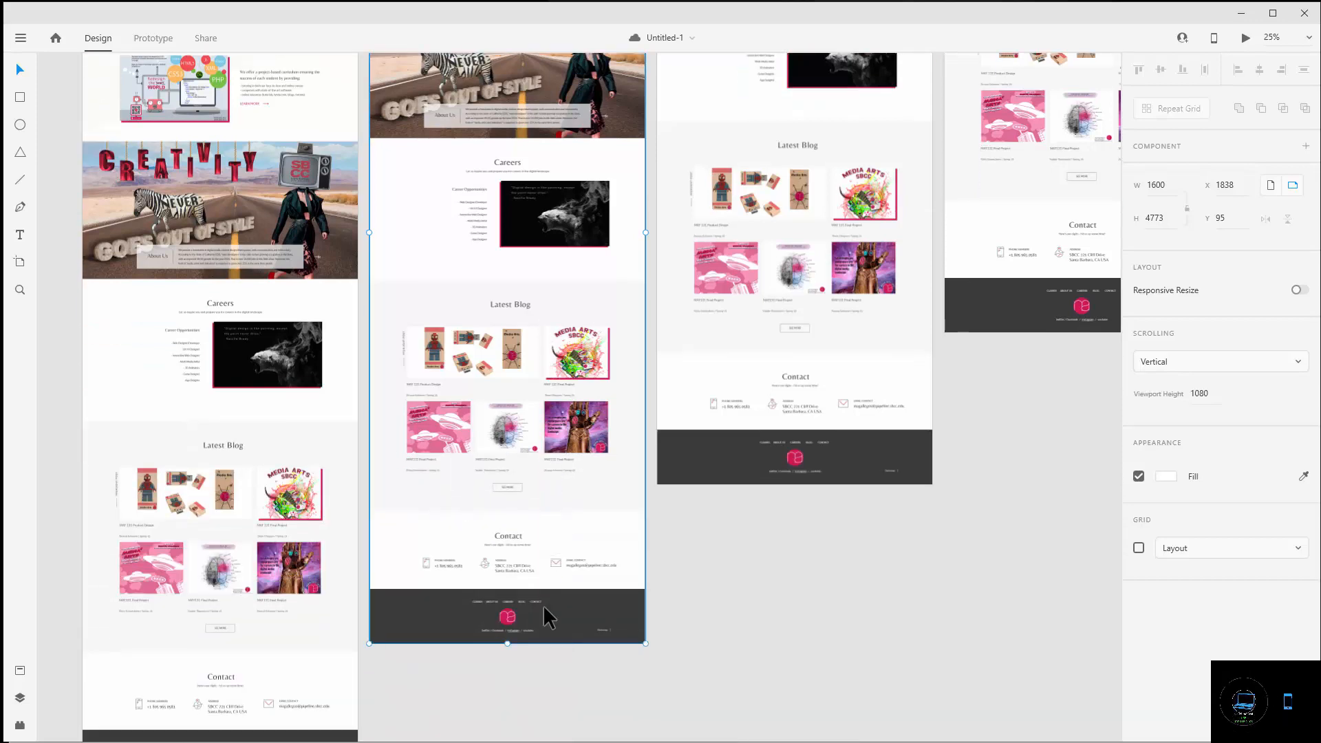
scroll(543, 605, up, 2)
scroll(543, 604, up, 3)
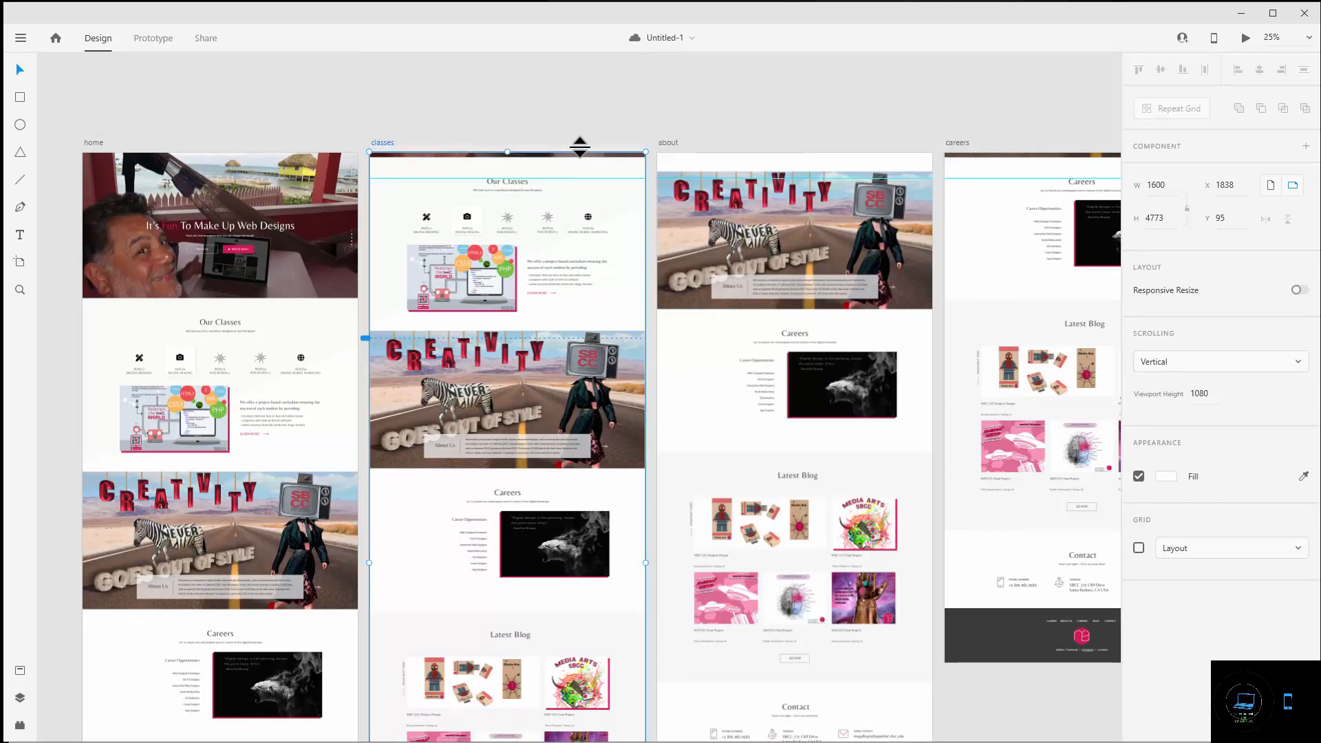
click(611, 207)
key(Up)
key(Up)
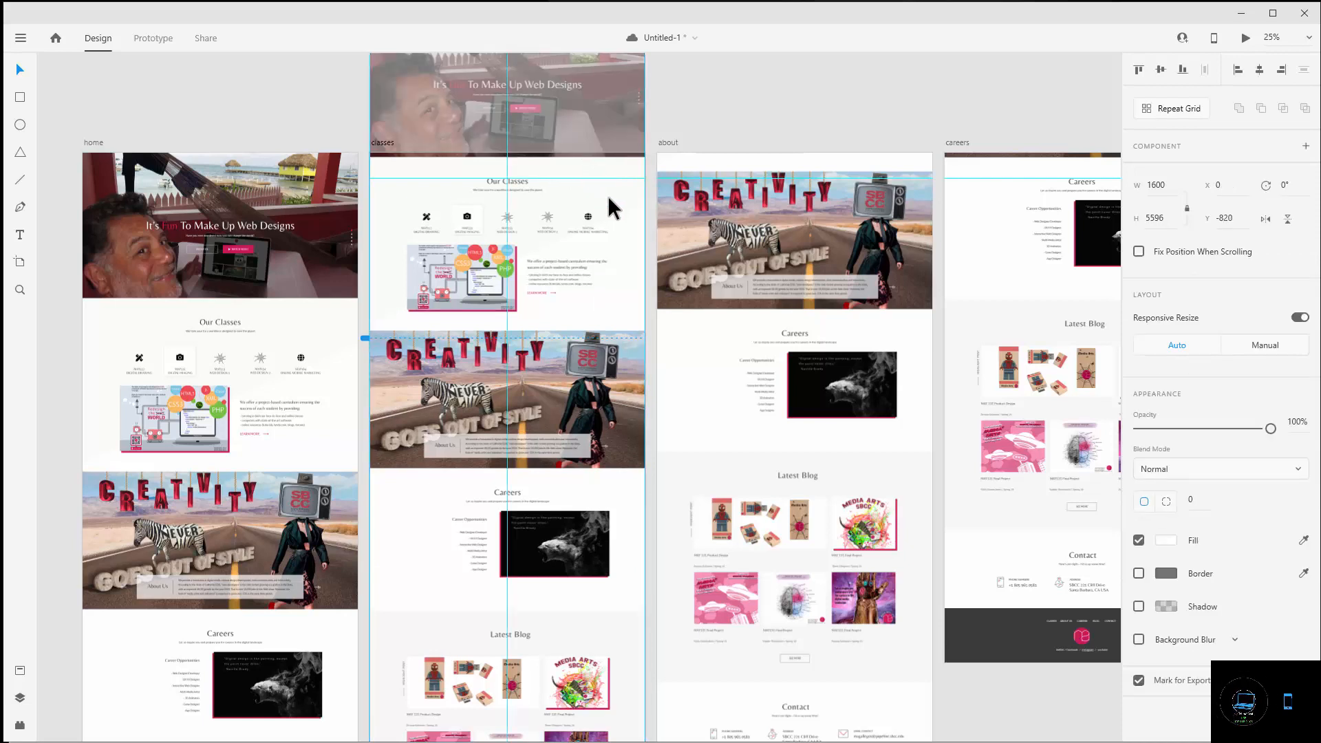
key(Up)
key(Up)
key(Up)
key(Up)
key(Up)
key(Up)
key(Up)
key(Up)
key(Up)
key(Up)
key(Up)
key(Up)
key(Up)
key(Up)
key(Up)
key(Up)
key(Up)
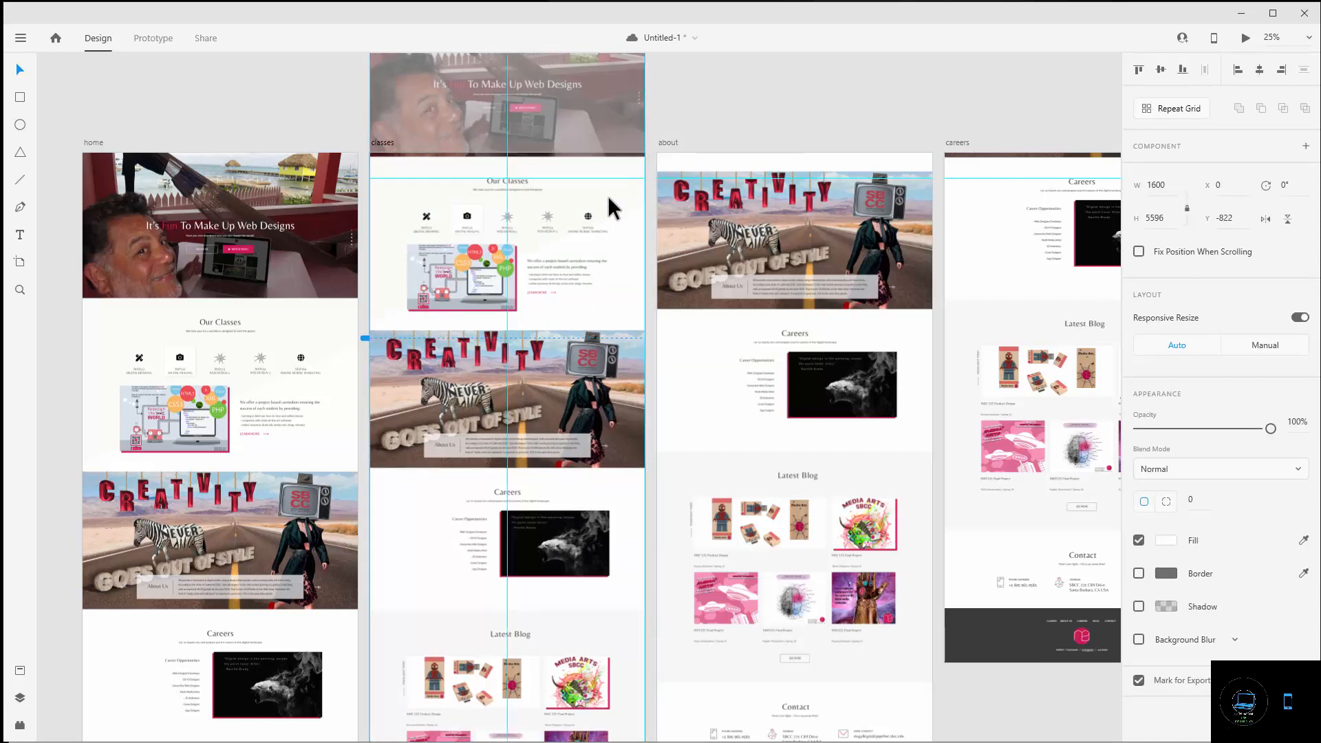
- Nudge the page image in the classes artboard further upward to Y -840 so the section begins at the artboard's upper edge
key(Up)
key(Up)
key(Up)
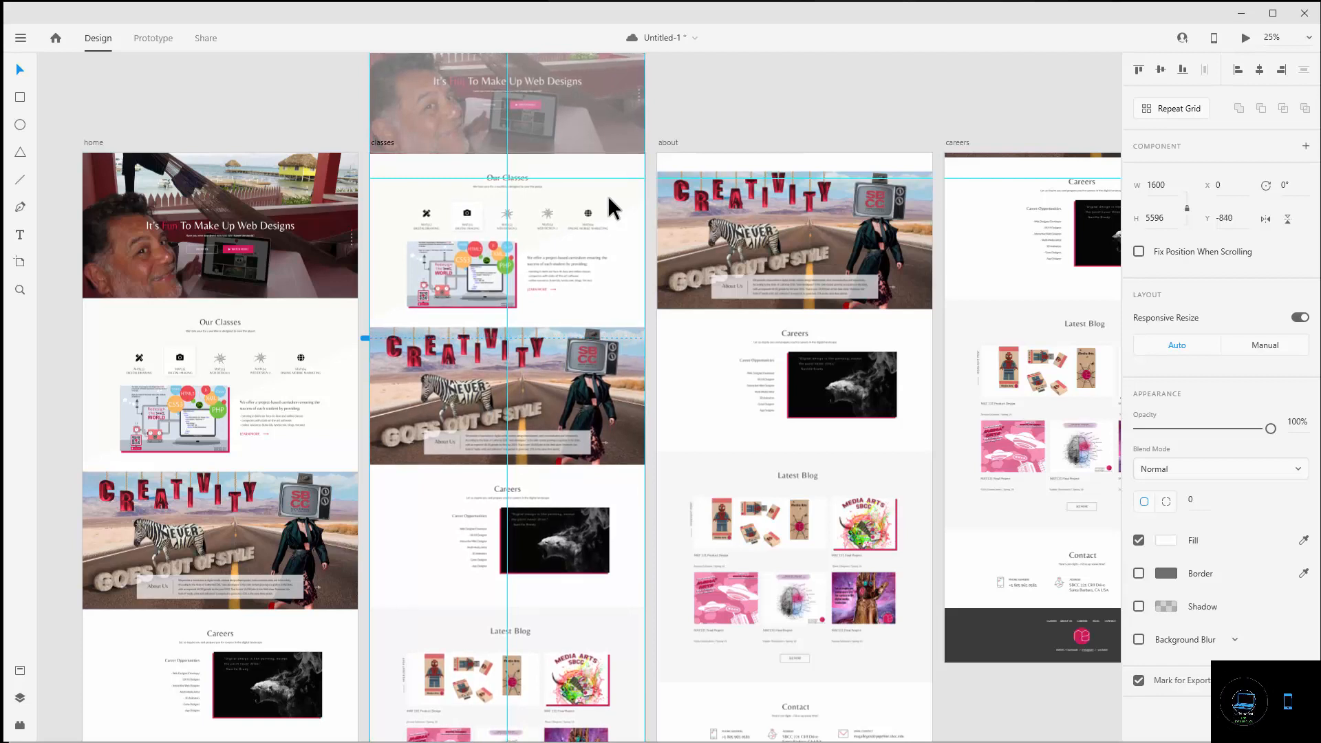
- Nudge the page image in the careers artboard upward to Y -2650 so the hero picture no longer shows above the Careers section
click(977, 200)
key(Up)
key(Up)
key(Up)
key(Up)
key(Up)
key(Up)
key(Up)
key(Up)
key(Up)
key(Up)
key(Up)
key(Up)
key(Up)
key(Up)
key(Up)
key(Up)
key(Up)
key(Up)
key(Up)
key(Up)
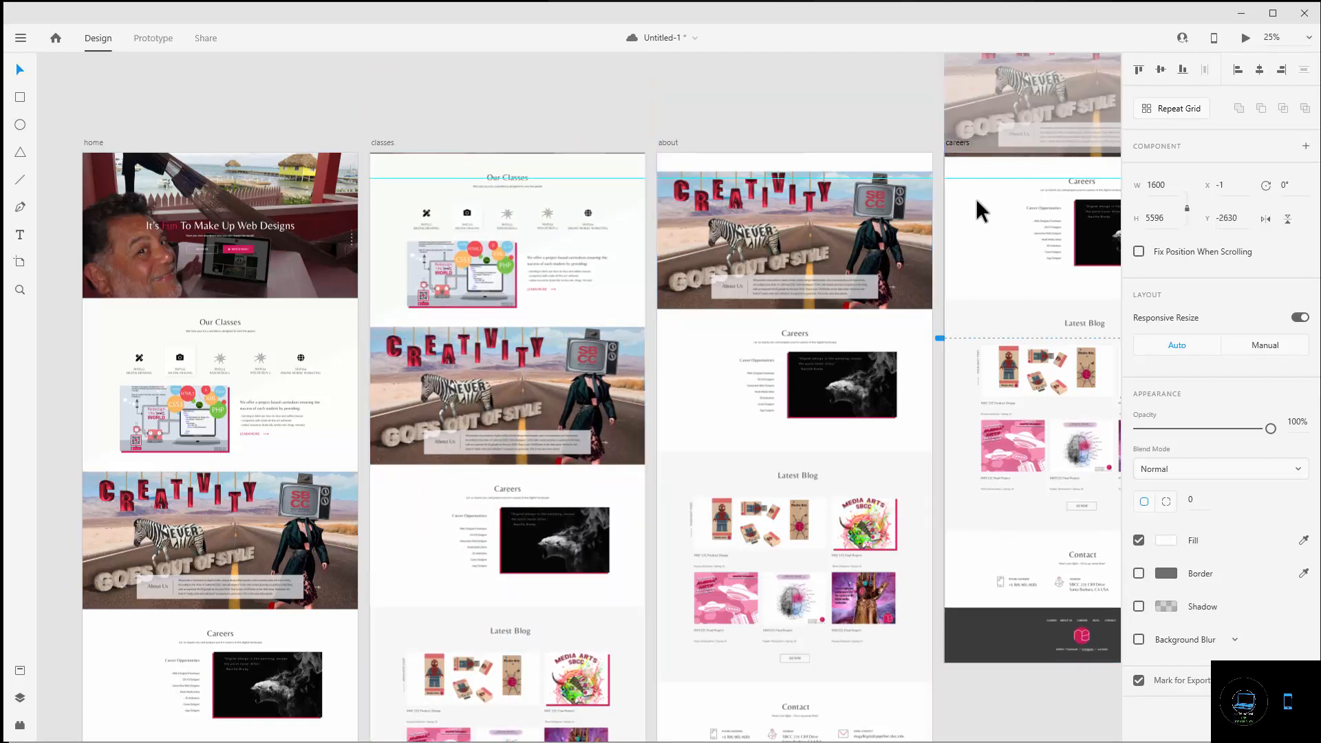
key(Up)
key(Up)
key(Up)
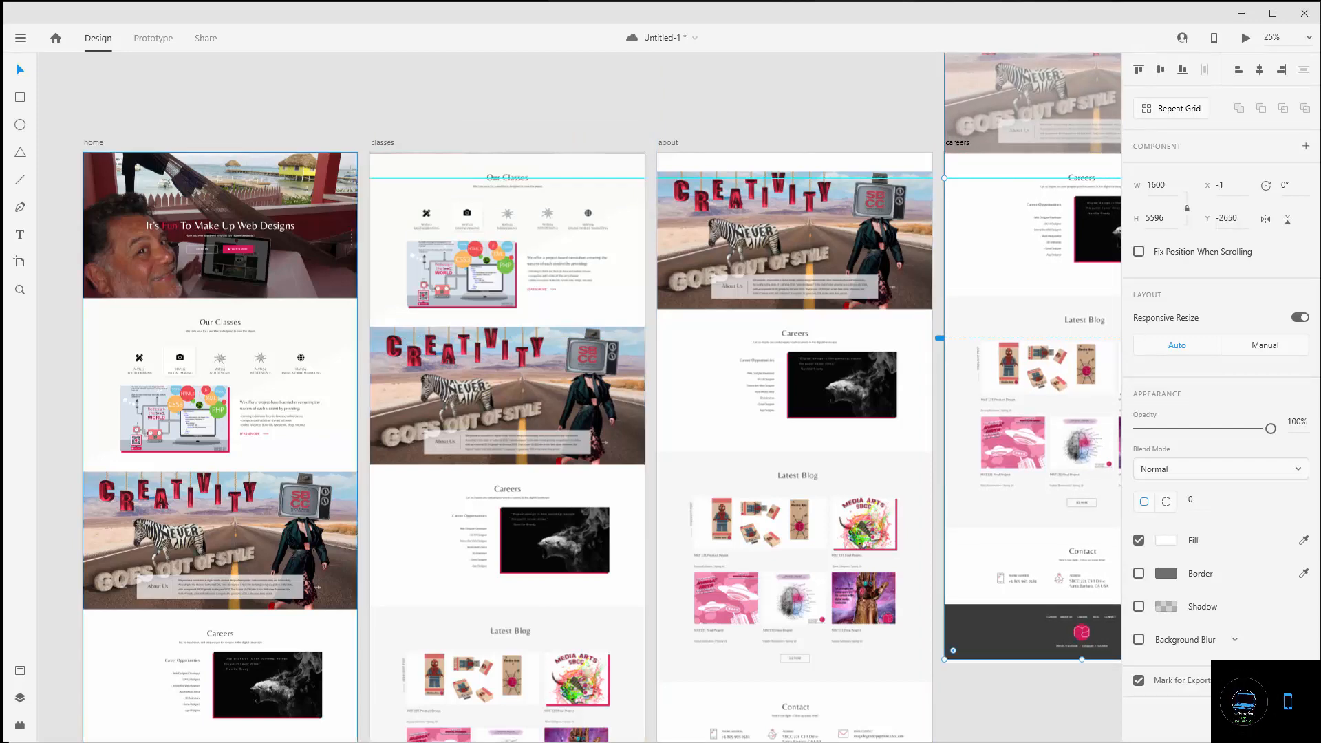
- Shorten the classes artboard slightly so its lower edge meets the end of the dark footer
scroll(485, 625, down, 10)
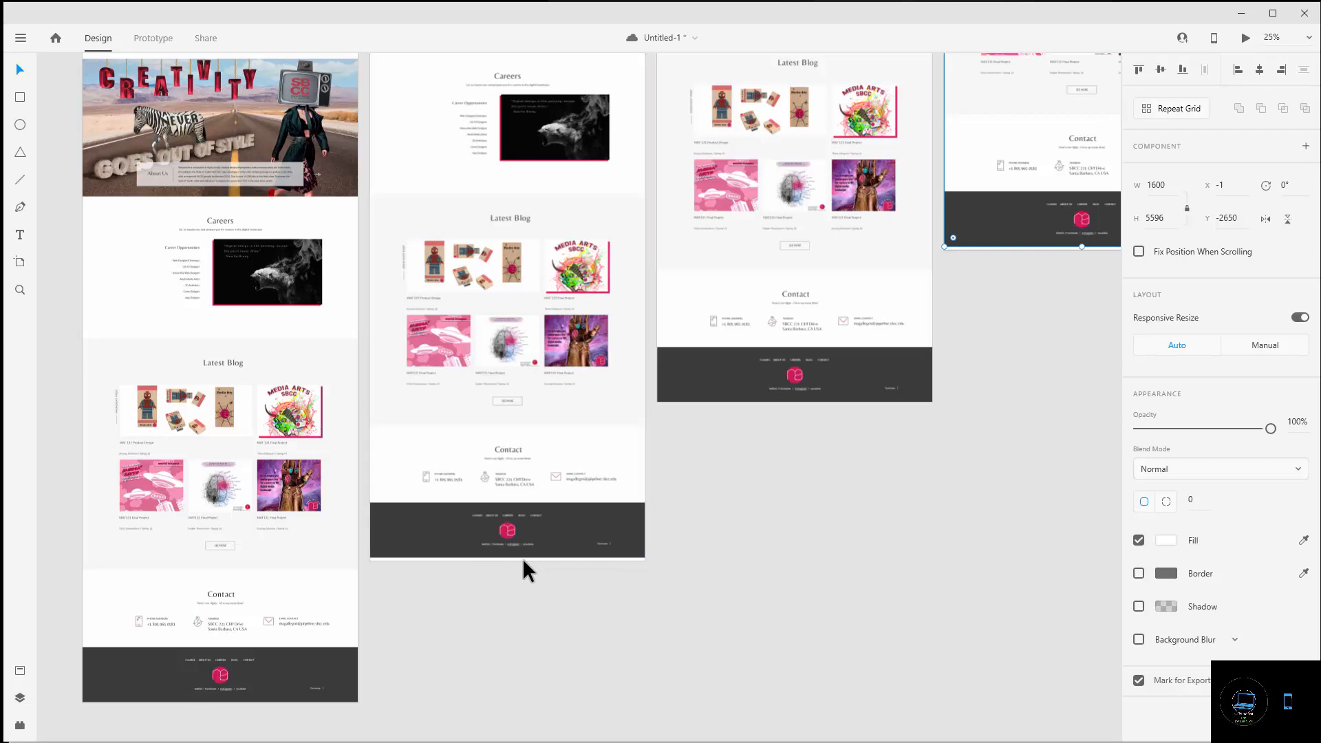
click(522, 559)
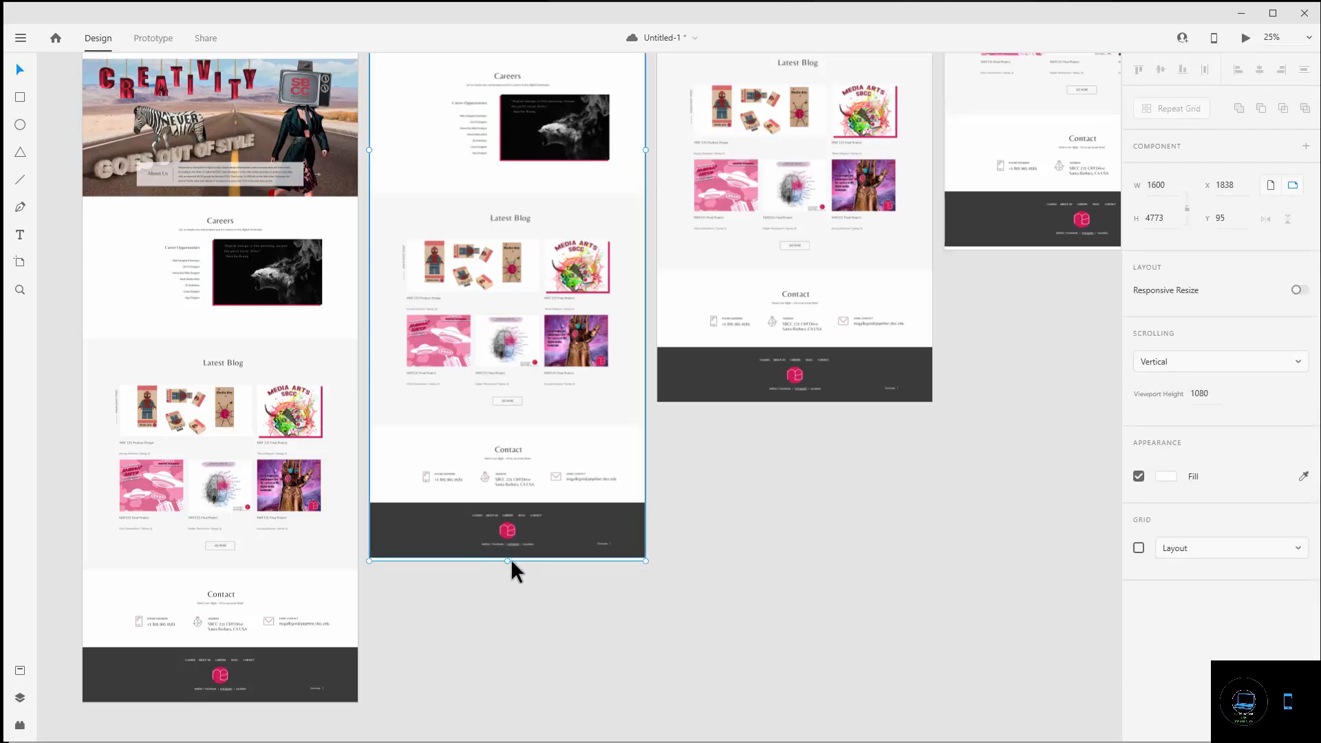
drag(511, 561, 510, 556)
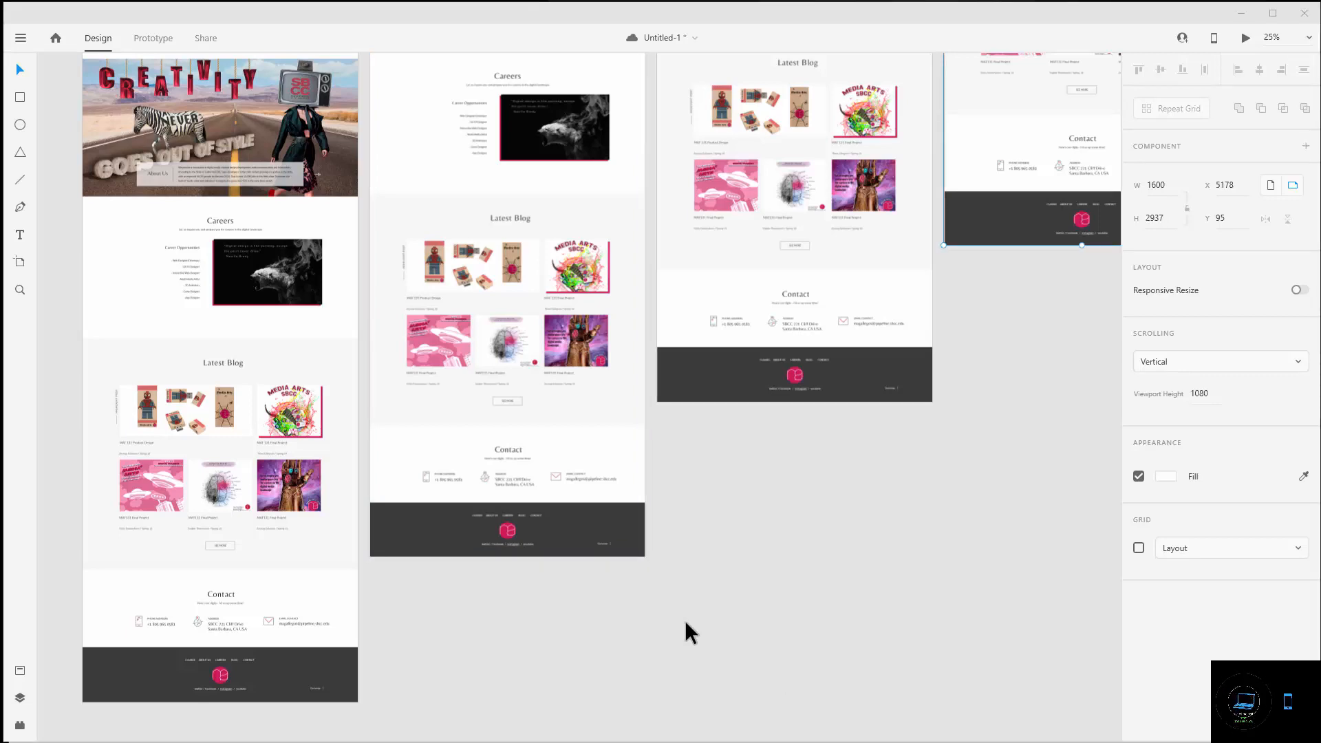
- Import header.png from the psd web template folder and place it at the top of the home artboard at X 0, Y 0
scroll(651, 704, up, 6)
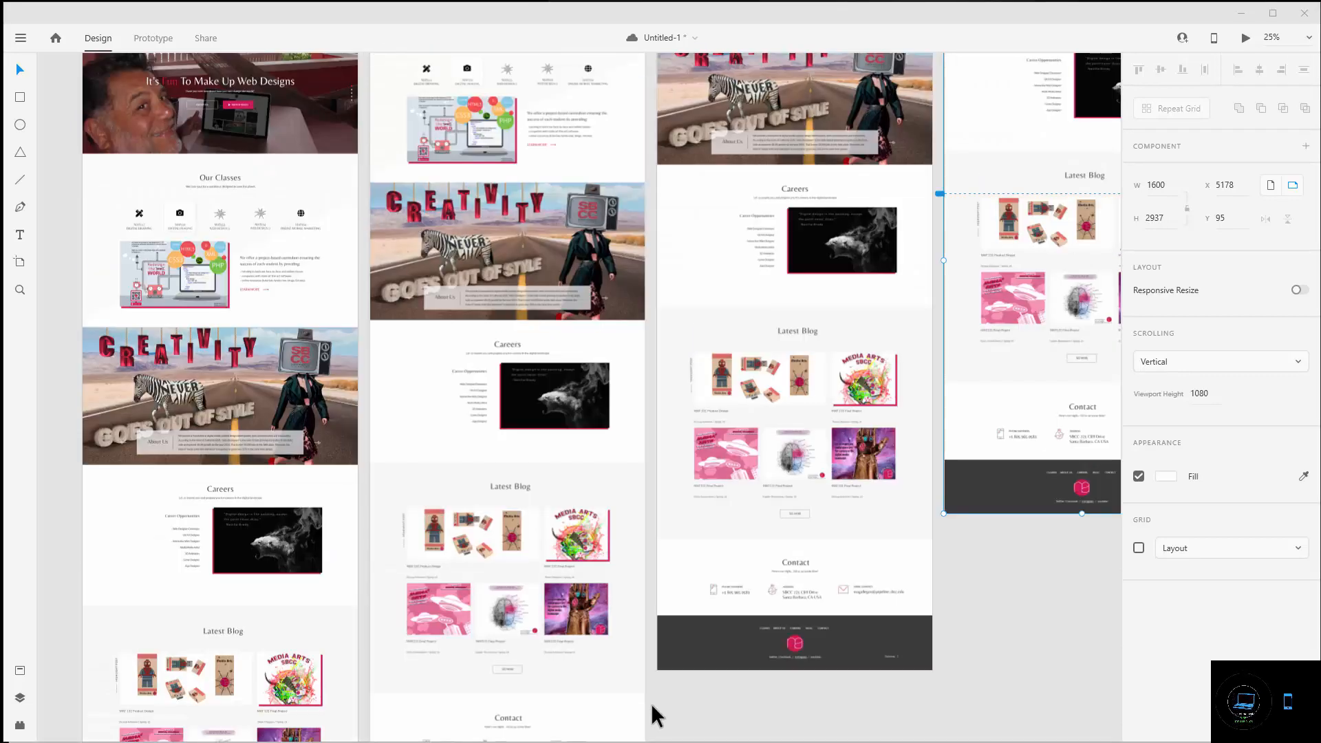
scroll(651, 703, up, 3)
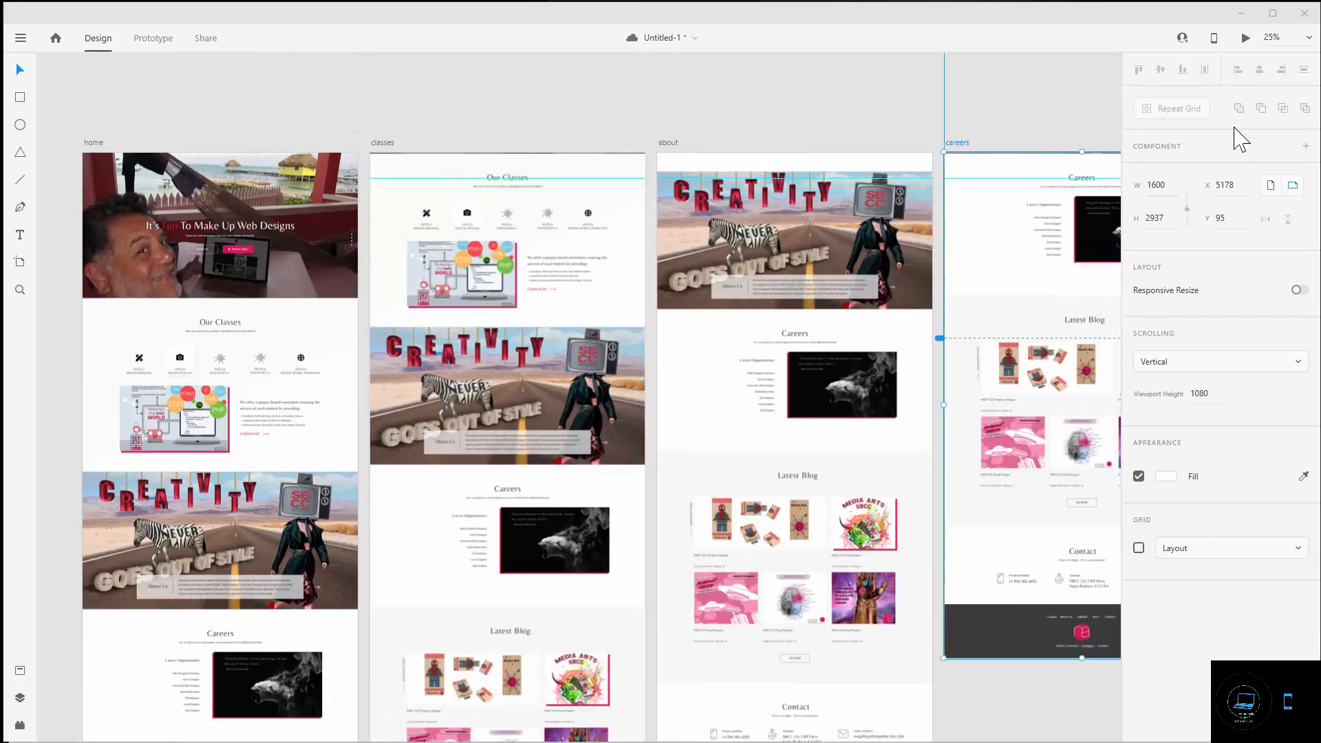
click(1308, 39)
click(1205, 104)
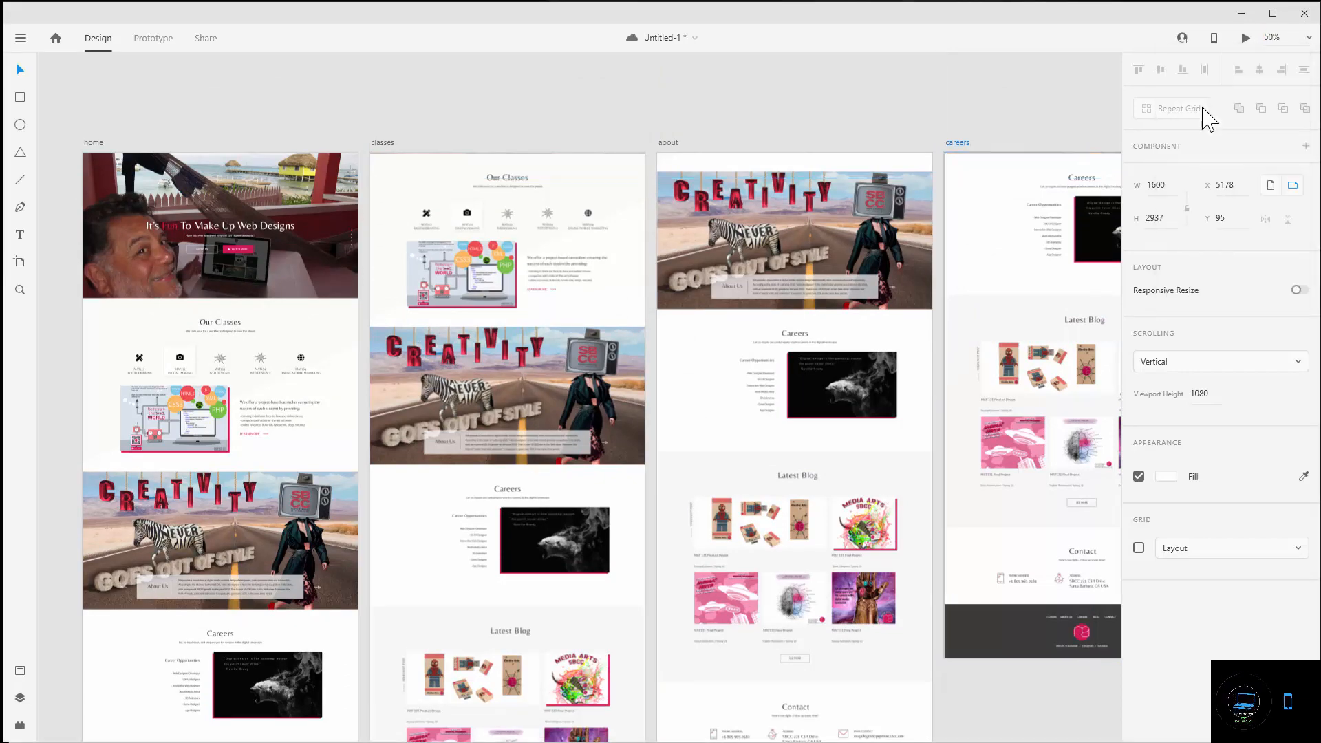
drag(106, 280, 598, 588)
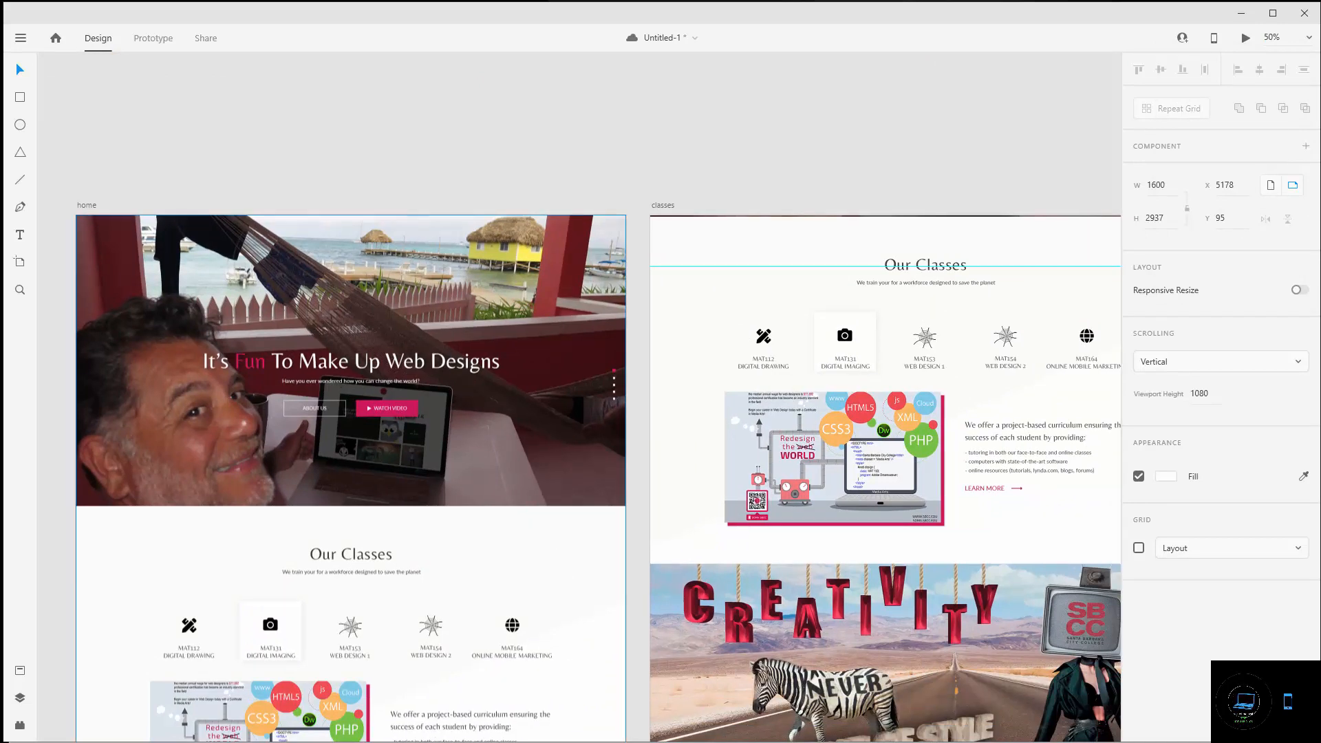
click(19, 40)
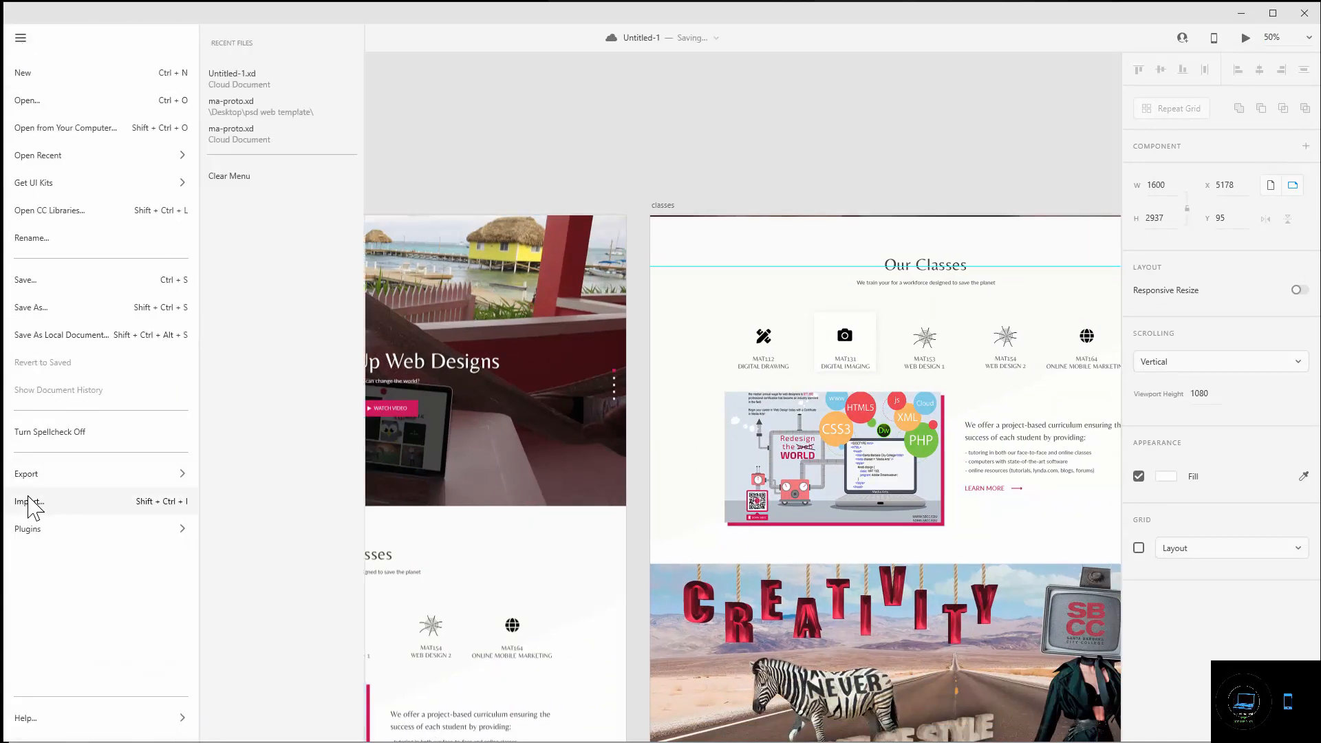
click(27, 498)
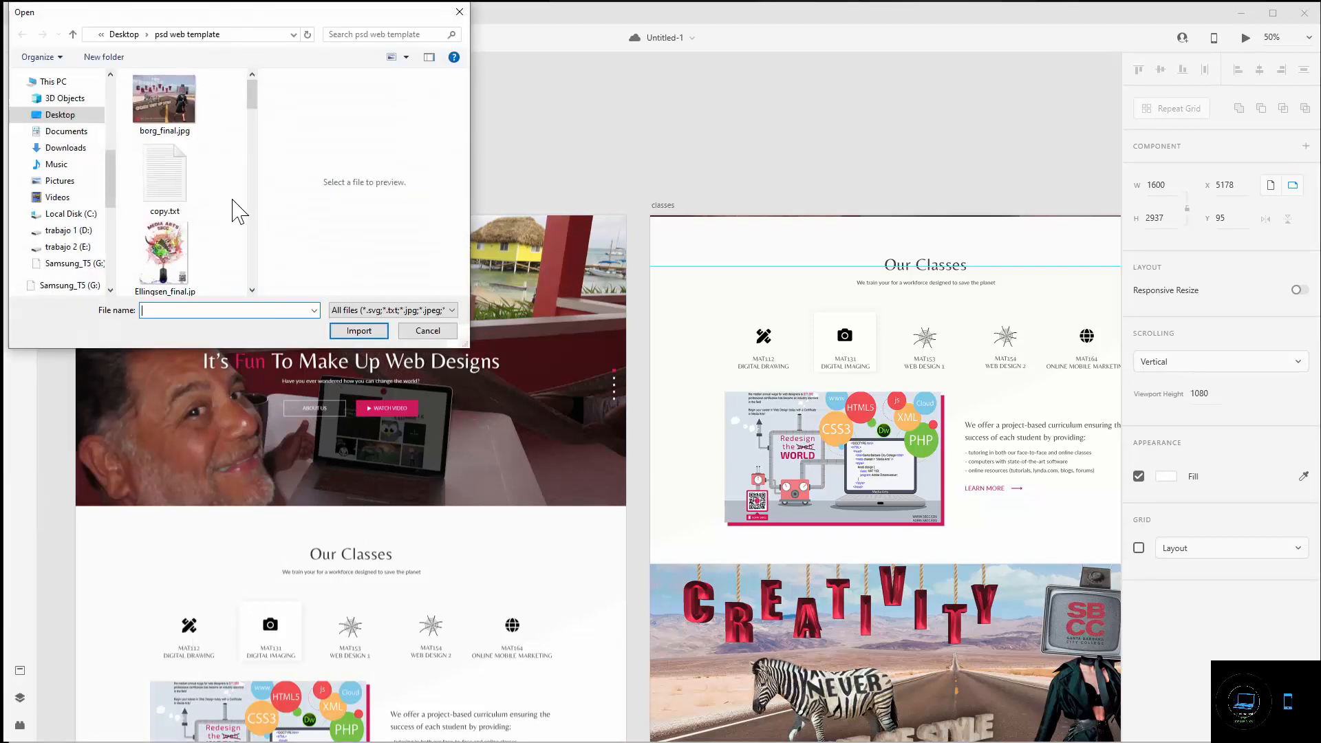
scroll(234, 211, down, 2)
click(175, 285)
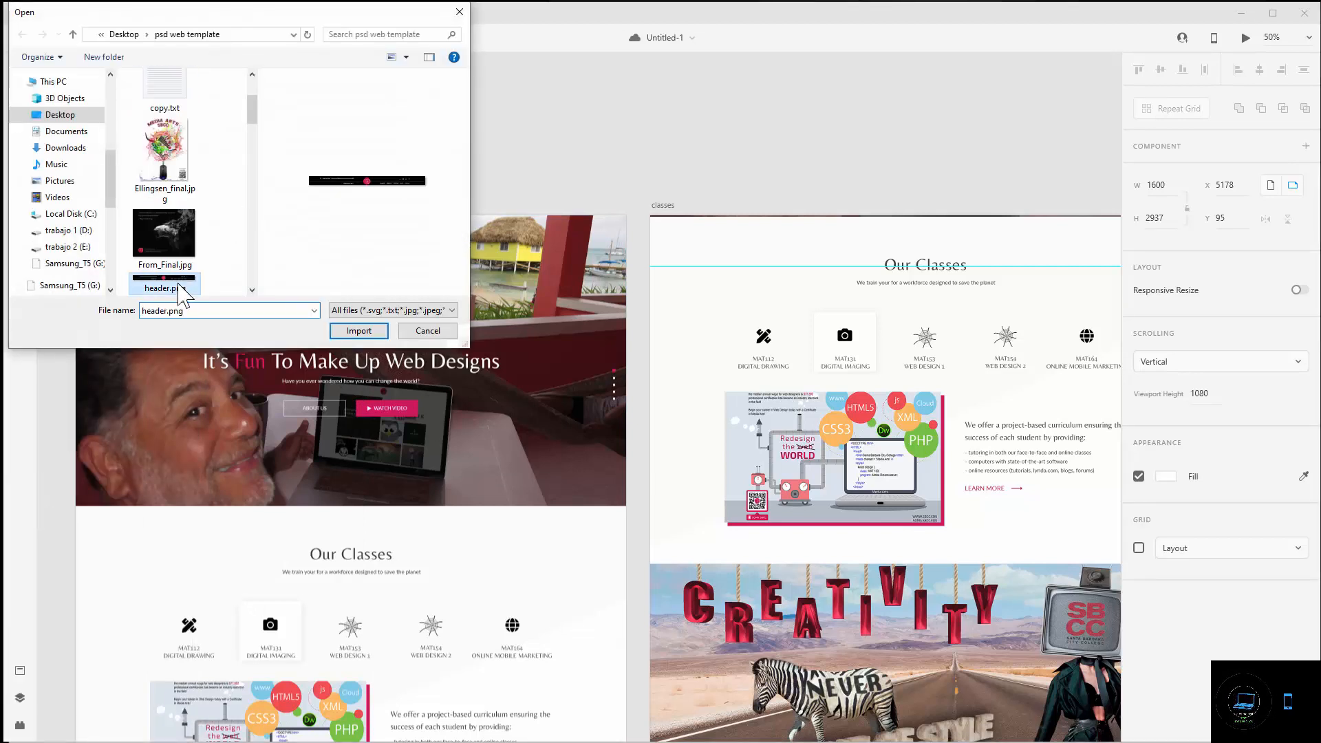
click(370, 332)
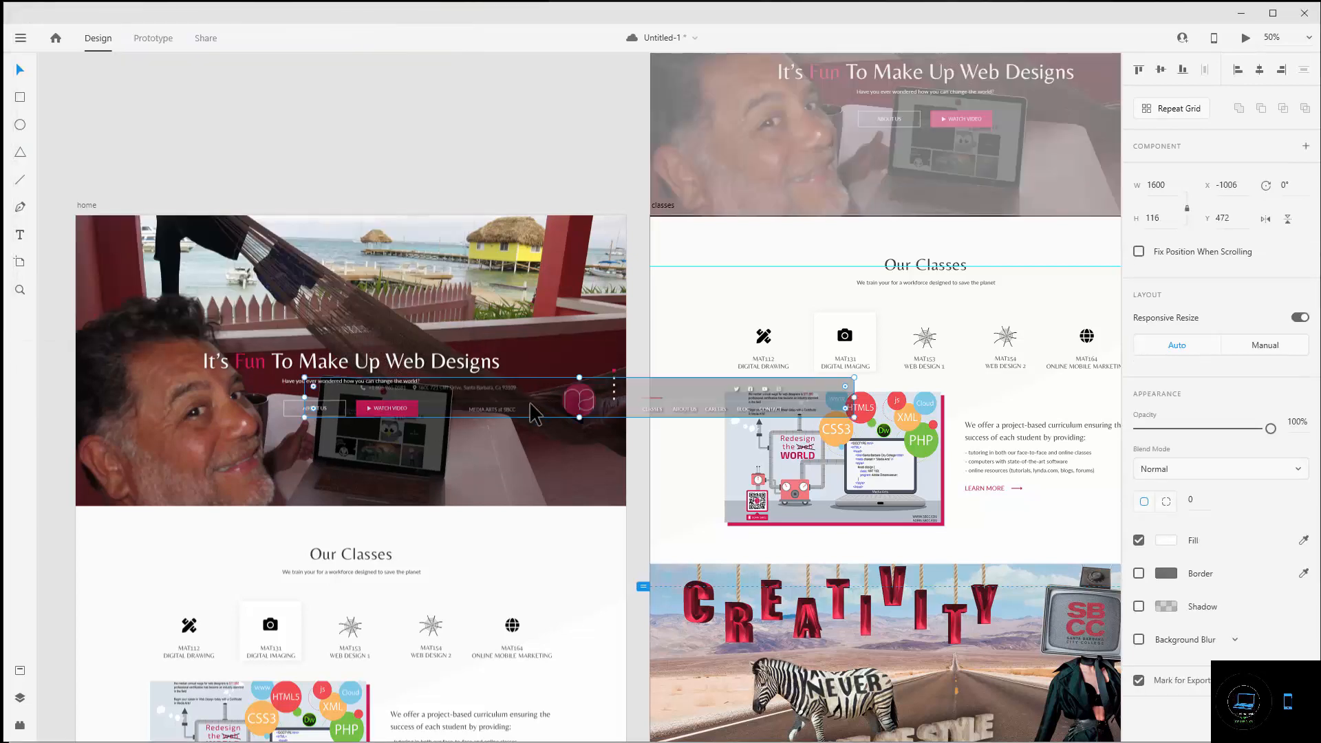
drag(531, 404, 296, 233)
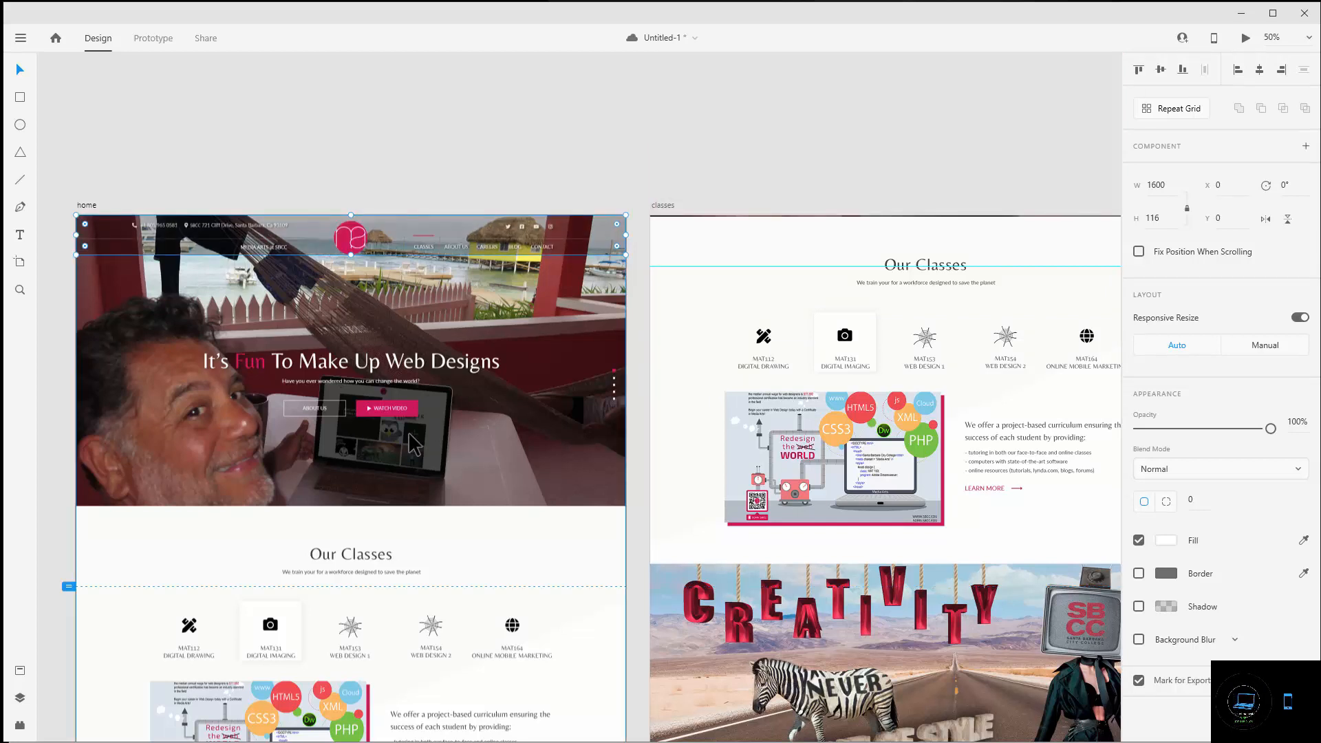
- Nudge the header image on the home artboard to X 1, Y 1
key(Down)
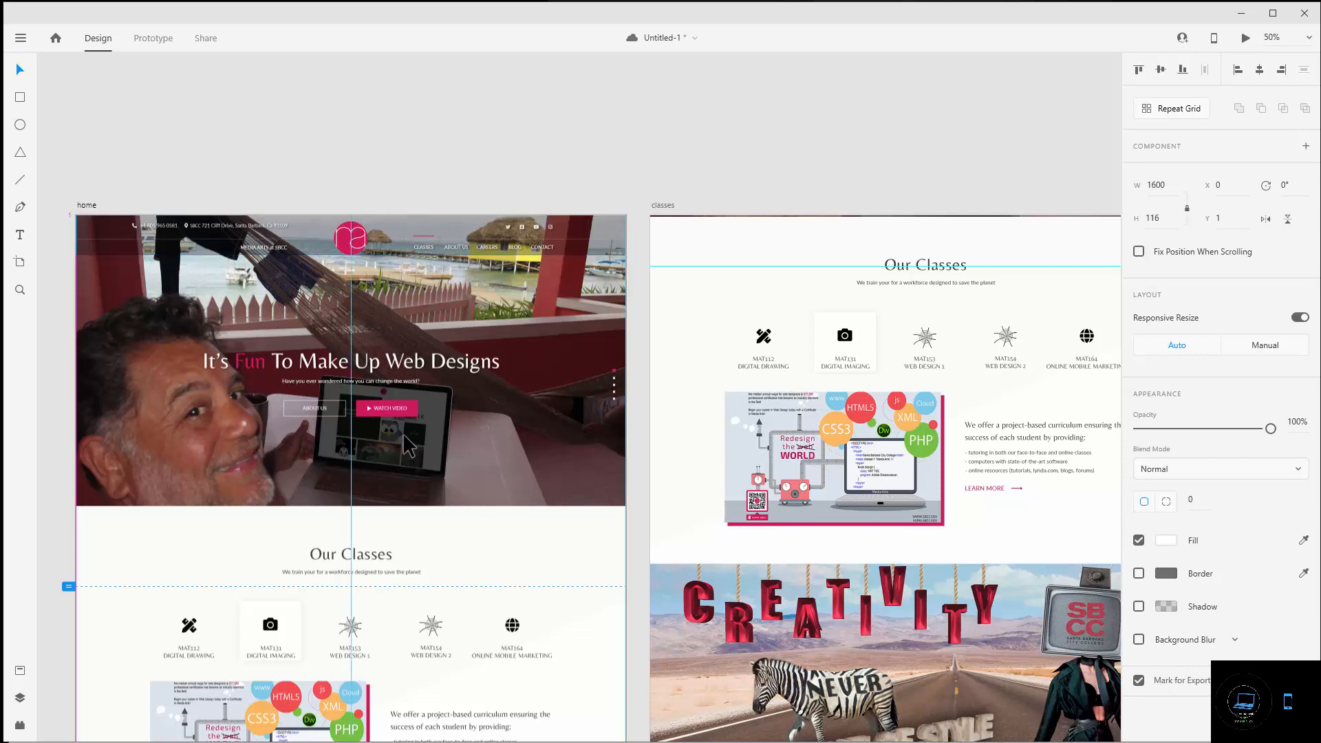
key(Down)
key(Down)
key(Down)
key(Down)
key(Down)
key(Down)
key(Down)
key(Down)
key(Down)
key(Down)
key(Down)
key(Down)
key(Down)
key(Down)
key(Down)
key(Down)
key(Down)
key(Down)
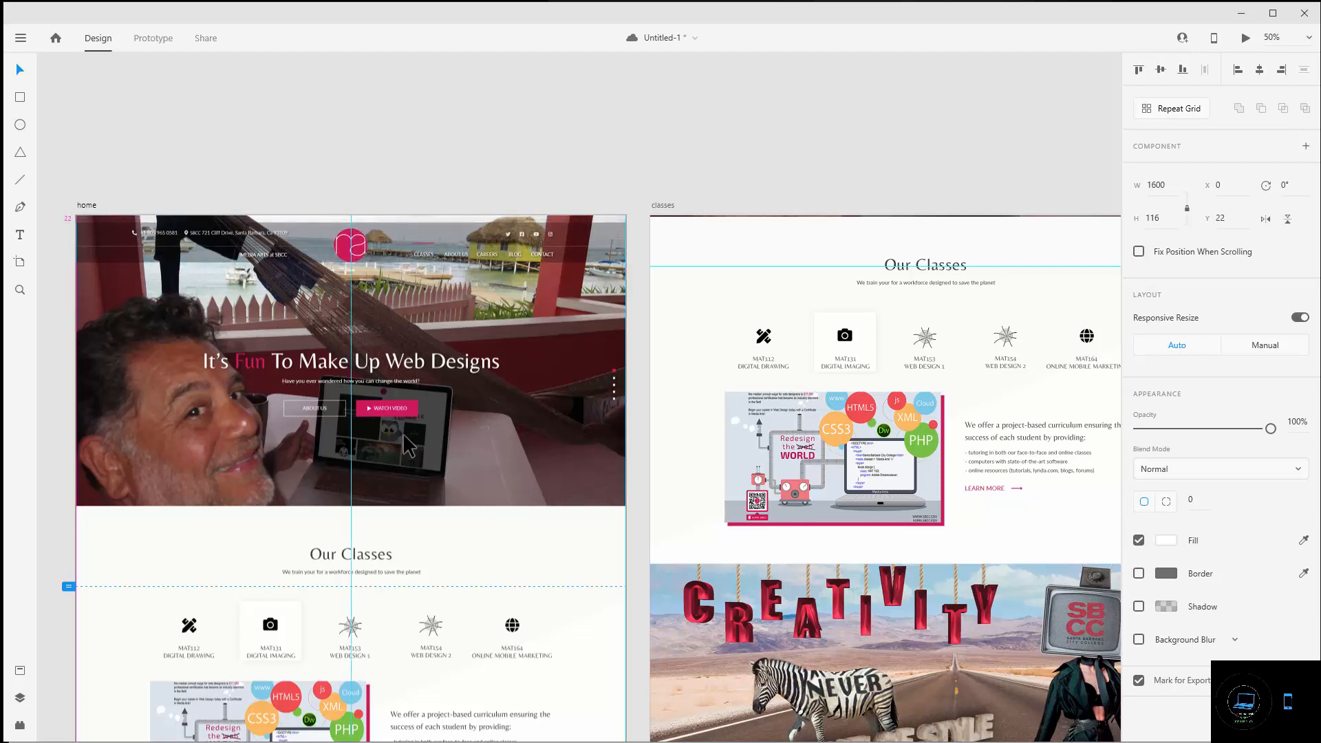
key(Up)
key(Up)
key(Up)
key(Up)
key(Up)
key(Up)
key(Up)
key(Up)
key(Up)
key(Up)
key(Up)
key(Up)
key(Up)
key(Up)
key(Up)
key(Up)
key(Up)
key(Up)
key(Up)
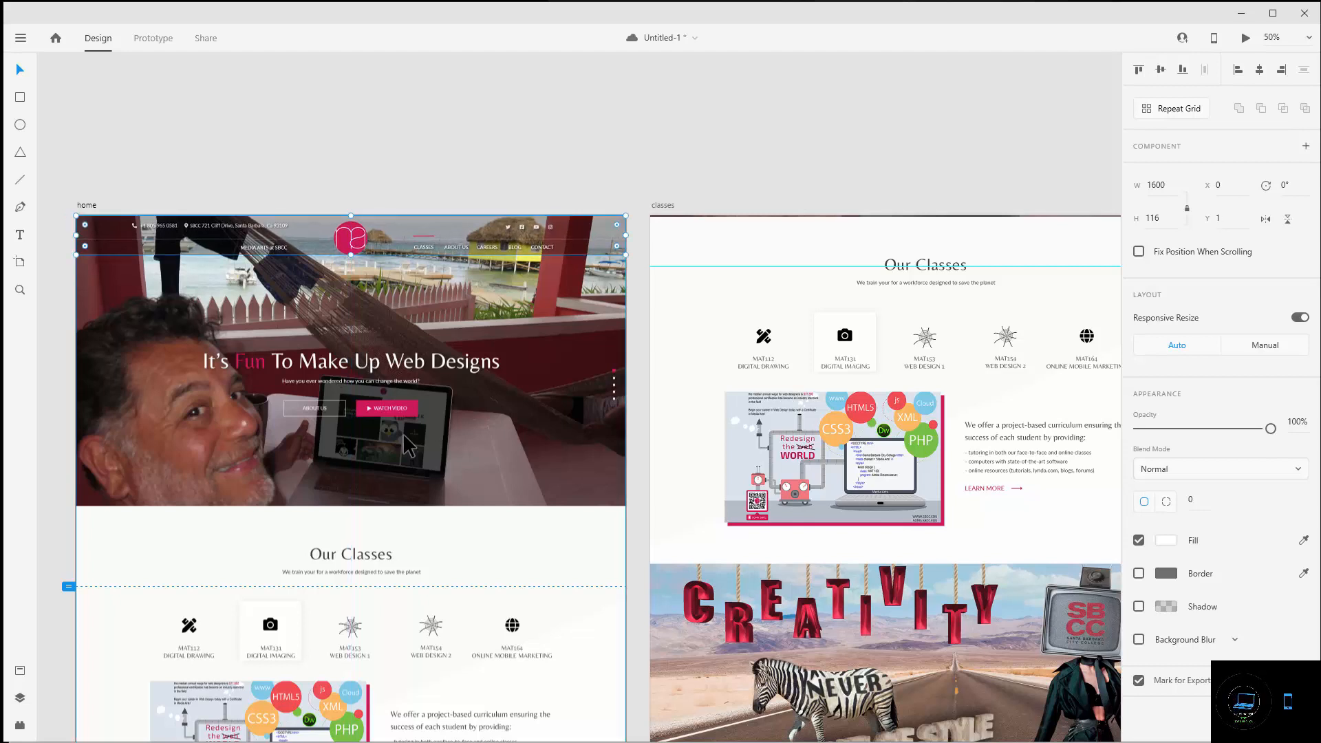
key(Up)
key(Down)
key(Right)
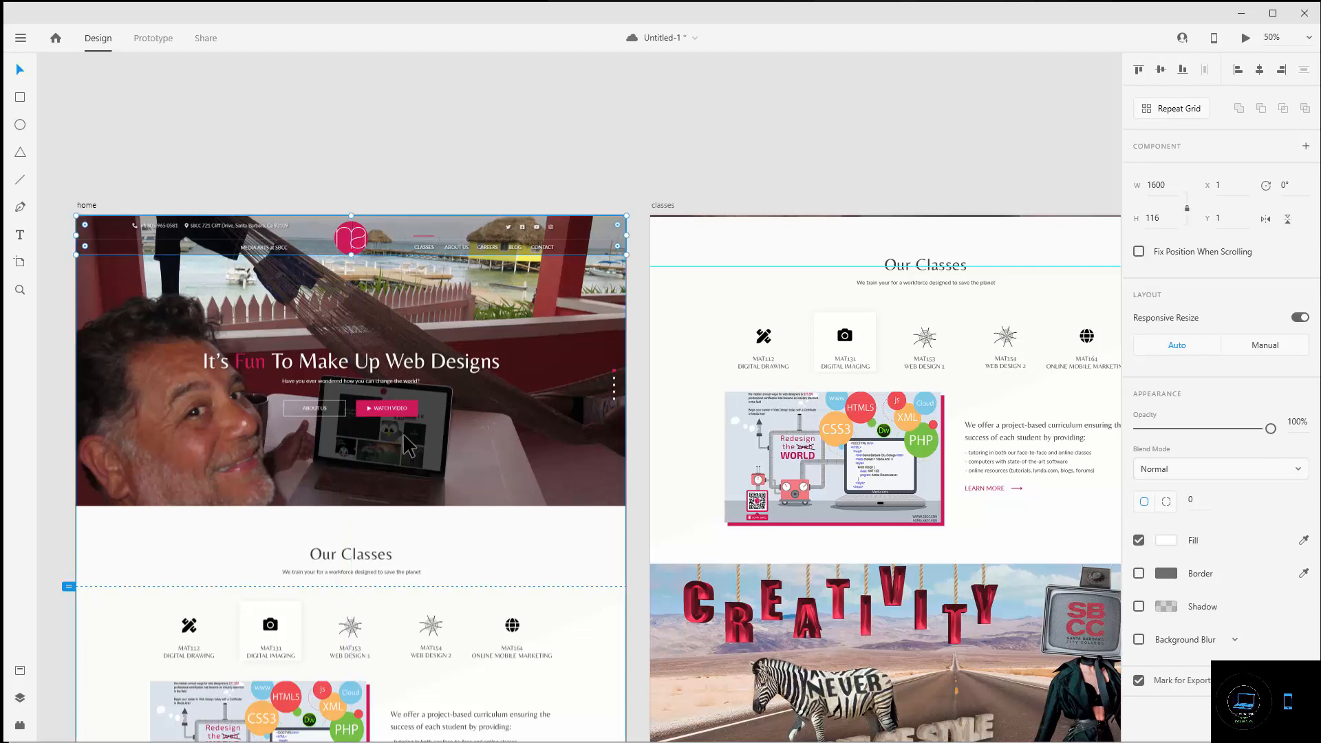
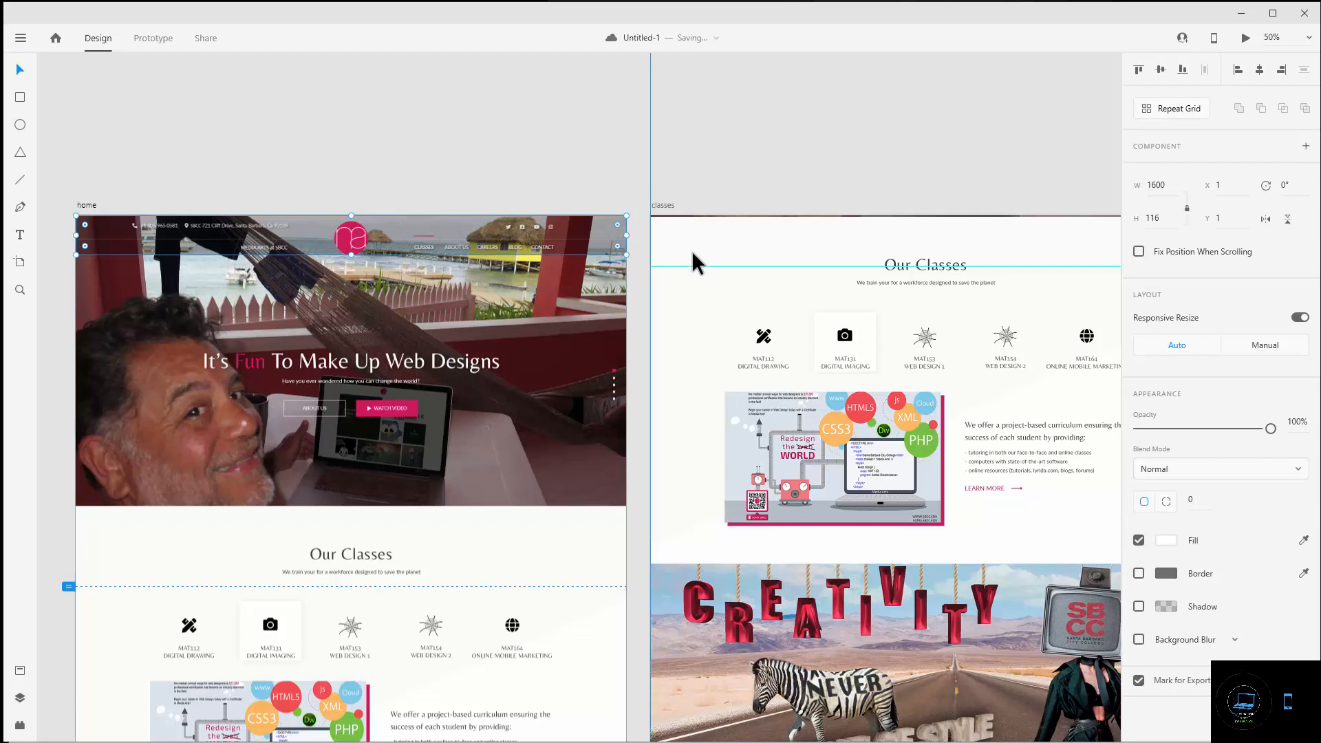
- Move the classes artboard's page image up to Y -844 and paste a copy of the home header image at its top
right_click(387, 221)
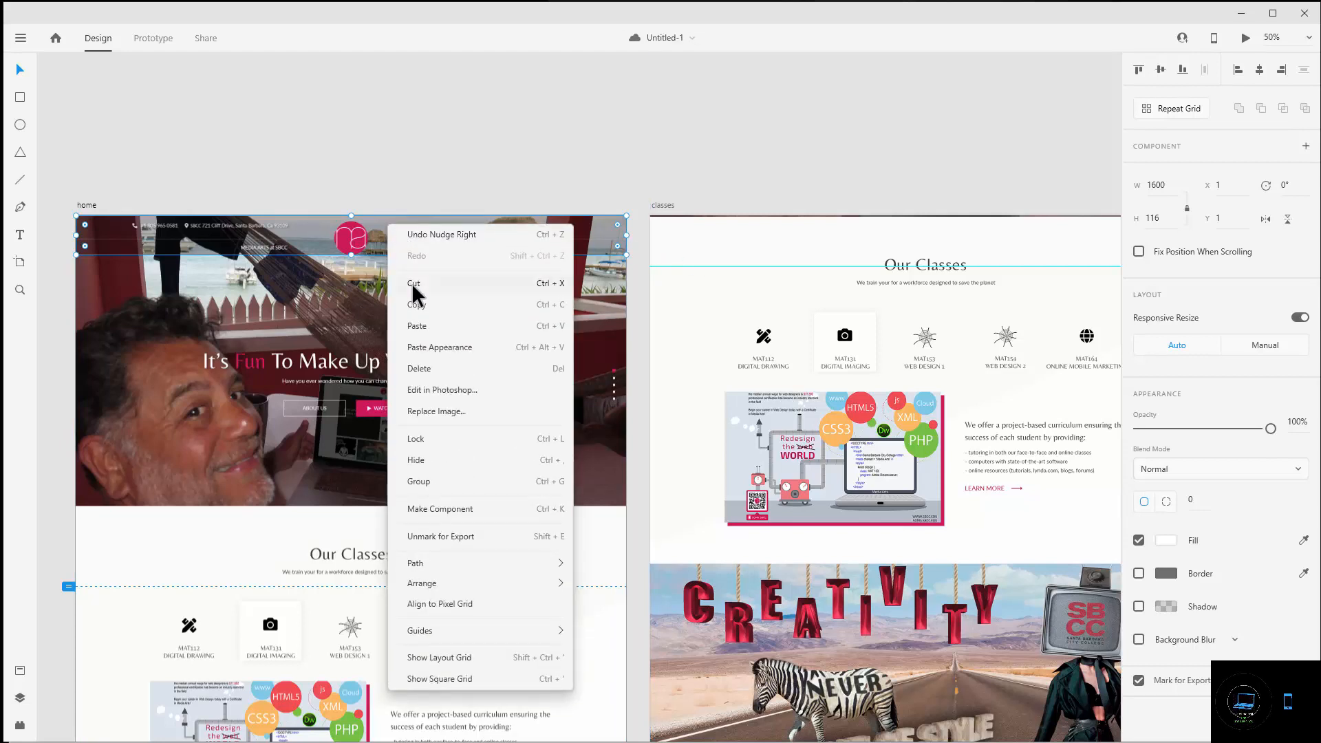
click(418, 304)
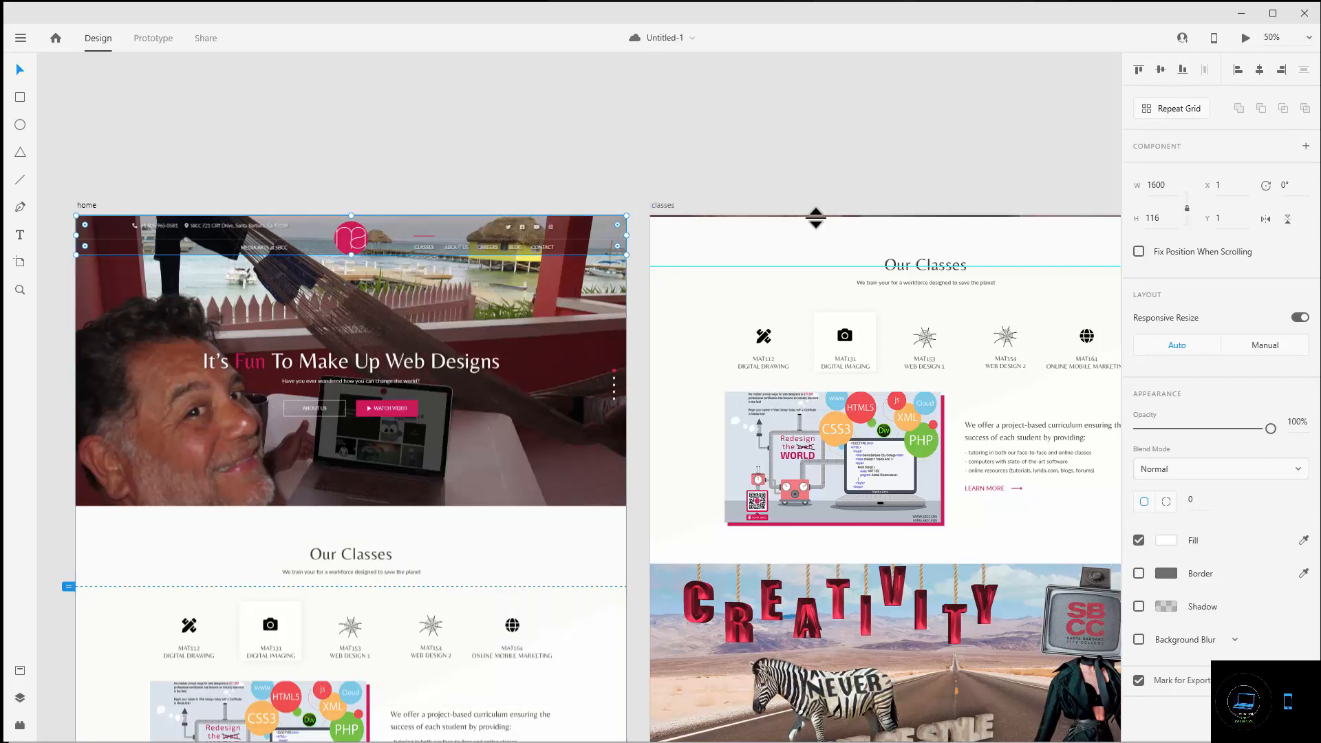
drag(878, 177, 291, 149)
key(ctrl+v)
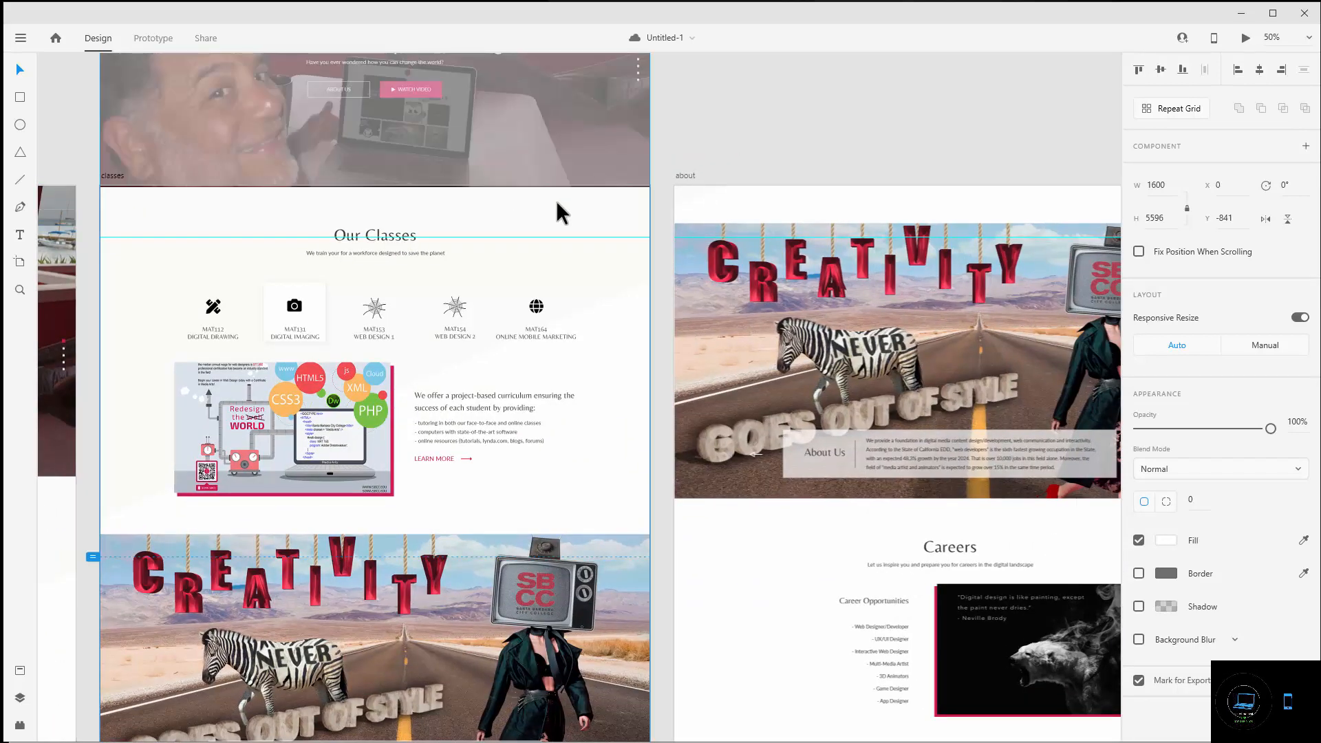
key(Up)
key(Up)
key(Up)
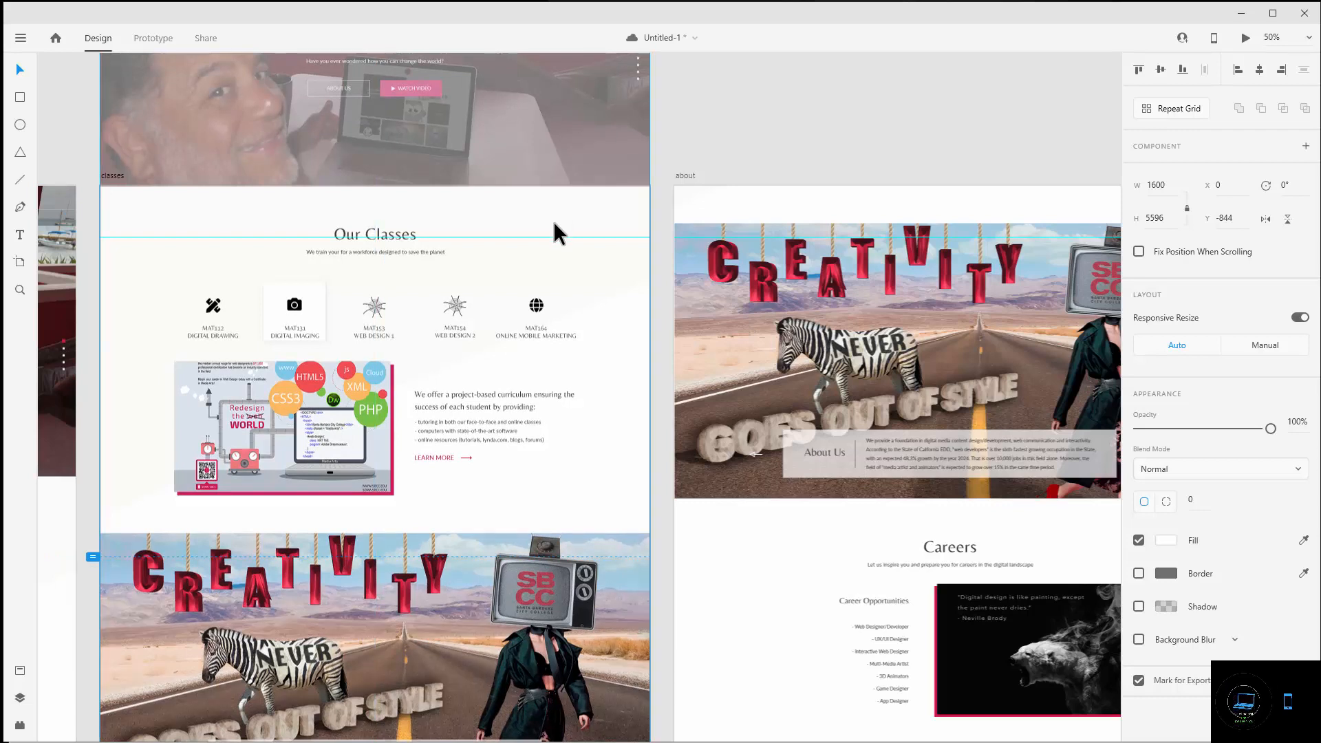
key(ctrl+v)
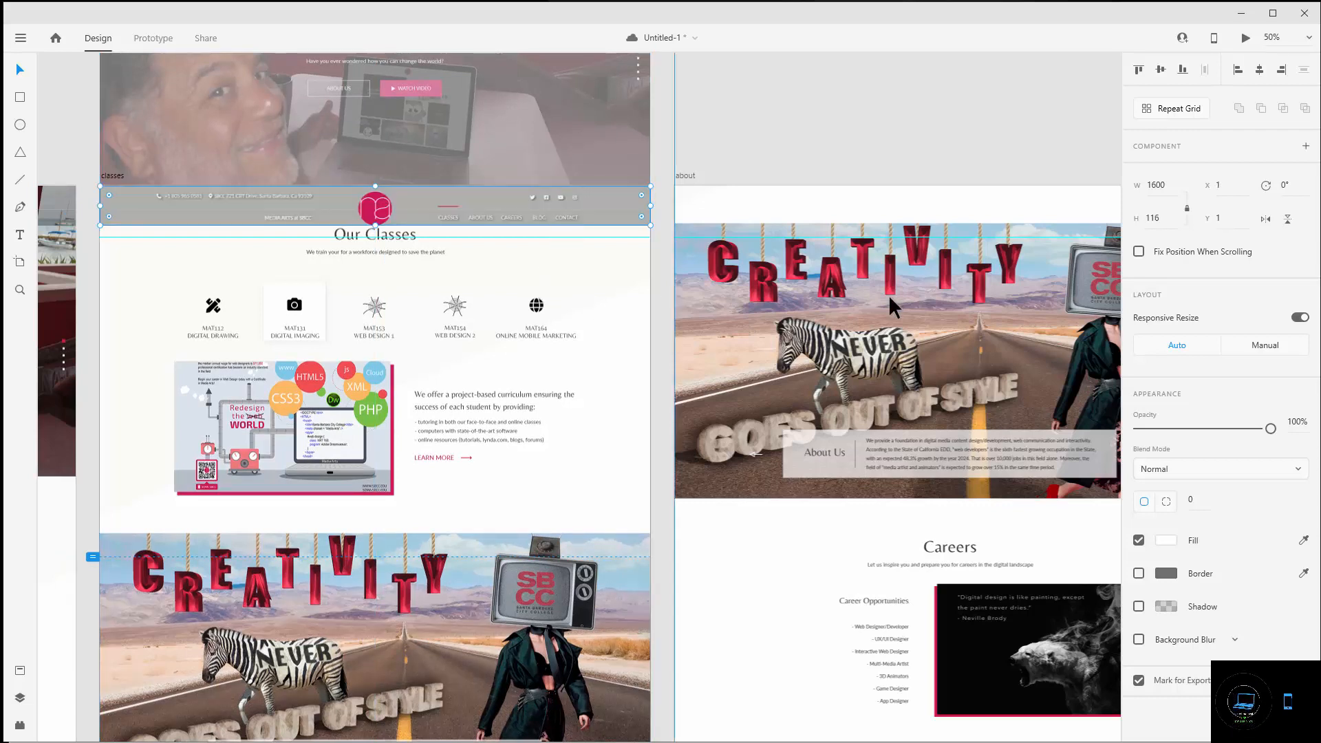
- Paste a copy of the header image at the top of the about artboard
click(869, 205)
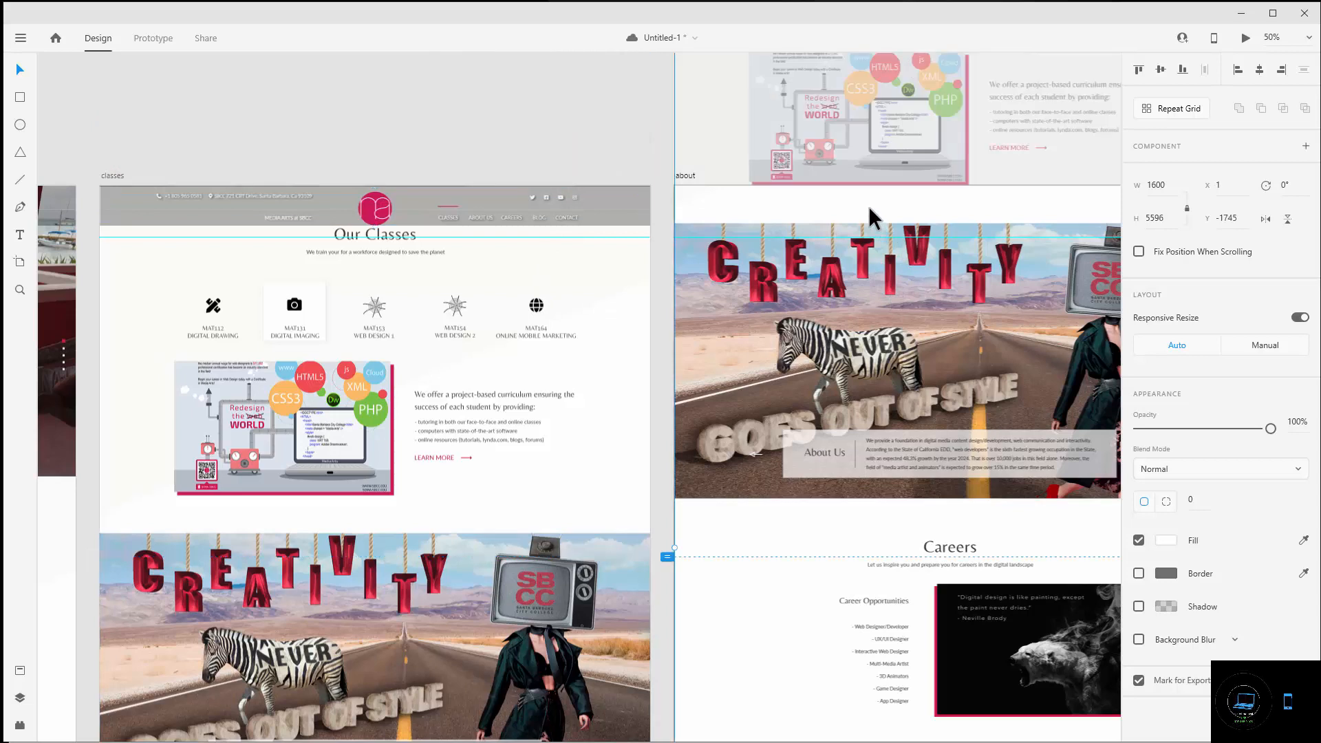
key(ctrl+v)
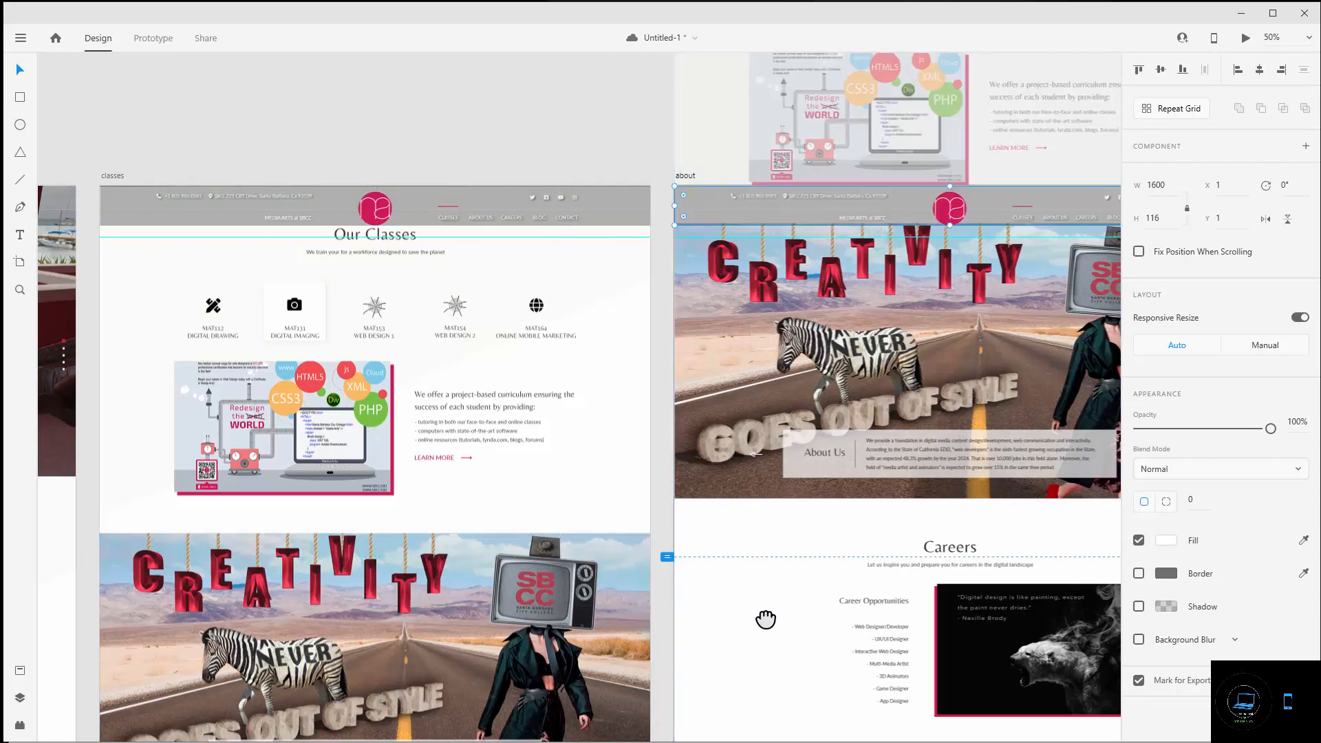
- Move the careers artboard's page image up to Y -2653 and paste the header image at the artboard's top
drag(760, 619, 327, 266)
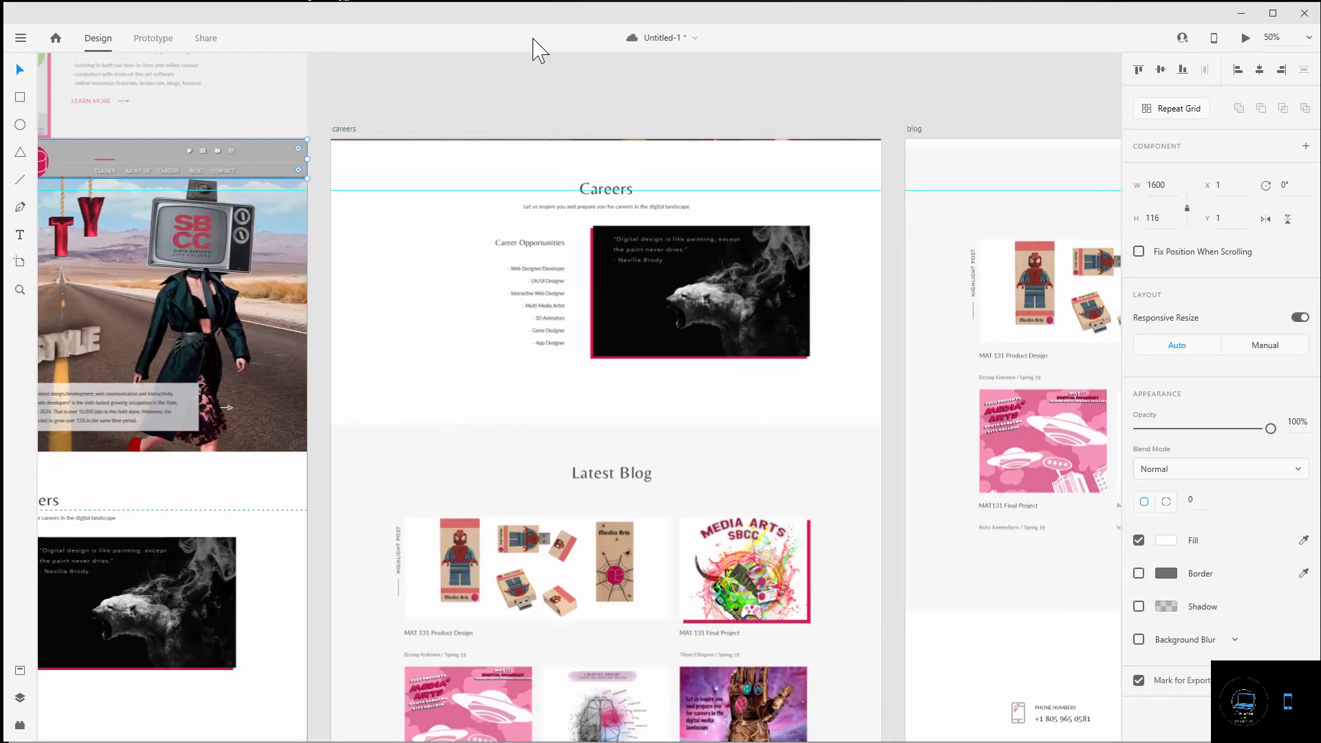
click(462, 322)
key(Up)
key(Up)
key(Up)
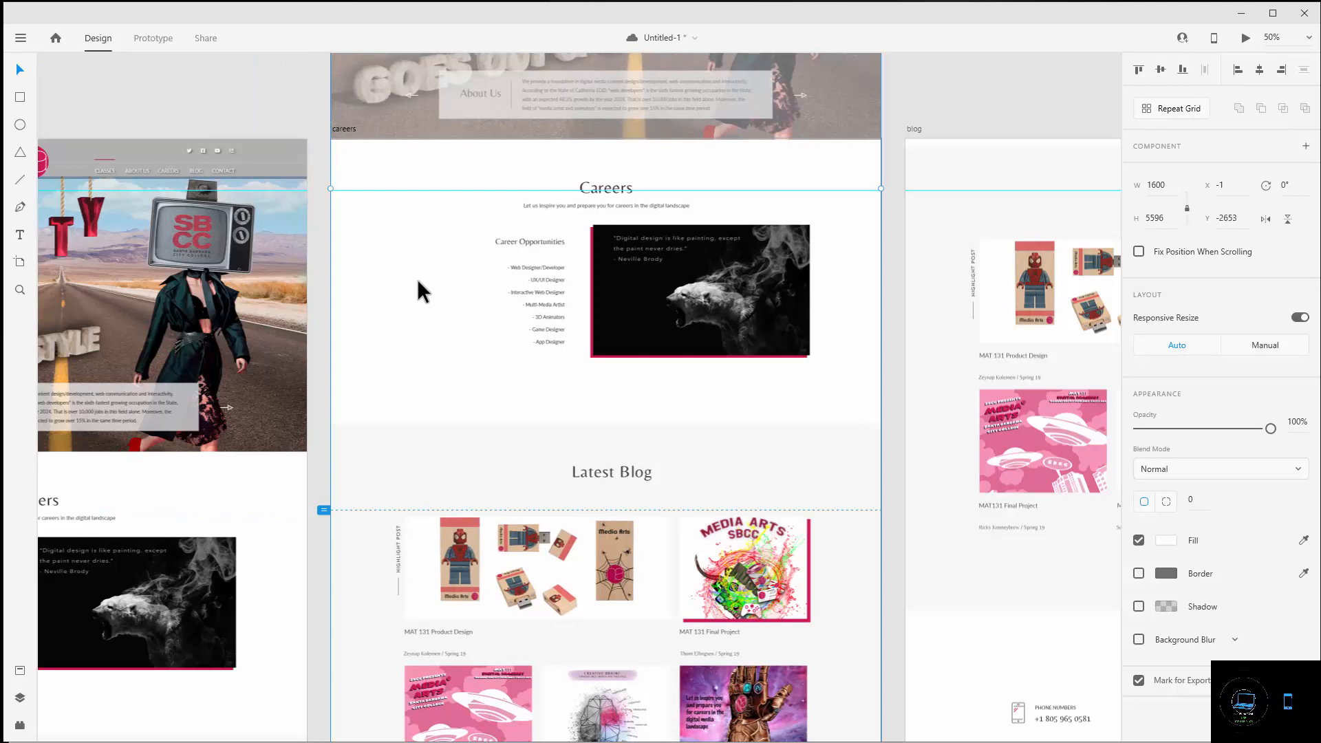
- Paste the header image at the top of the blog and contact artboards
drag(417, 279, 960, 192)
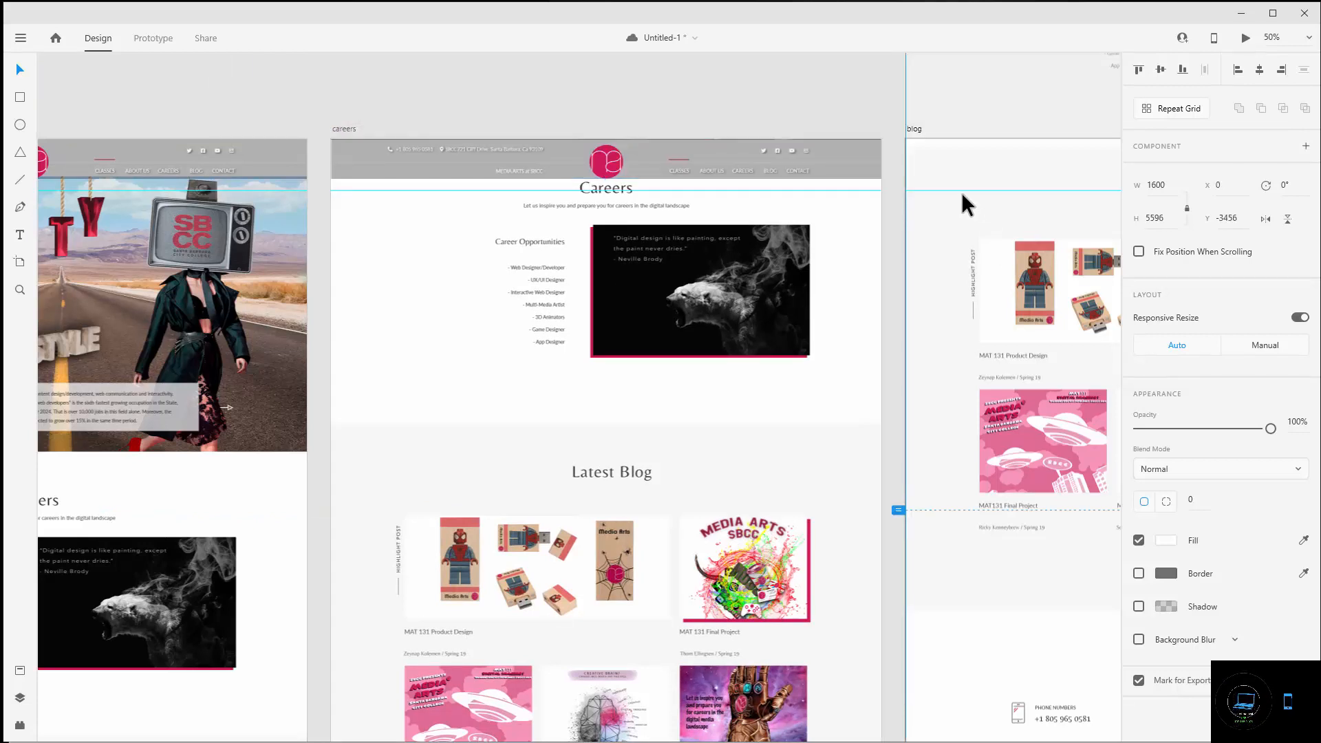
key(ctrl+v)
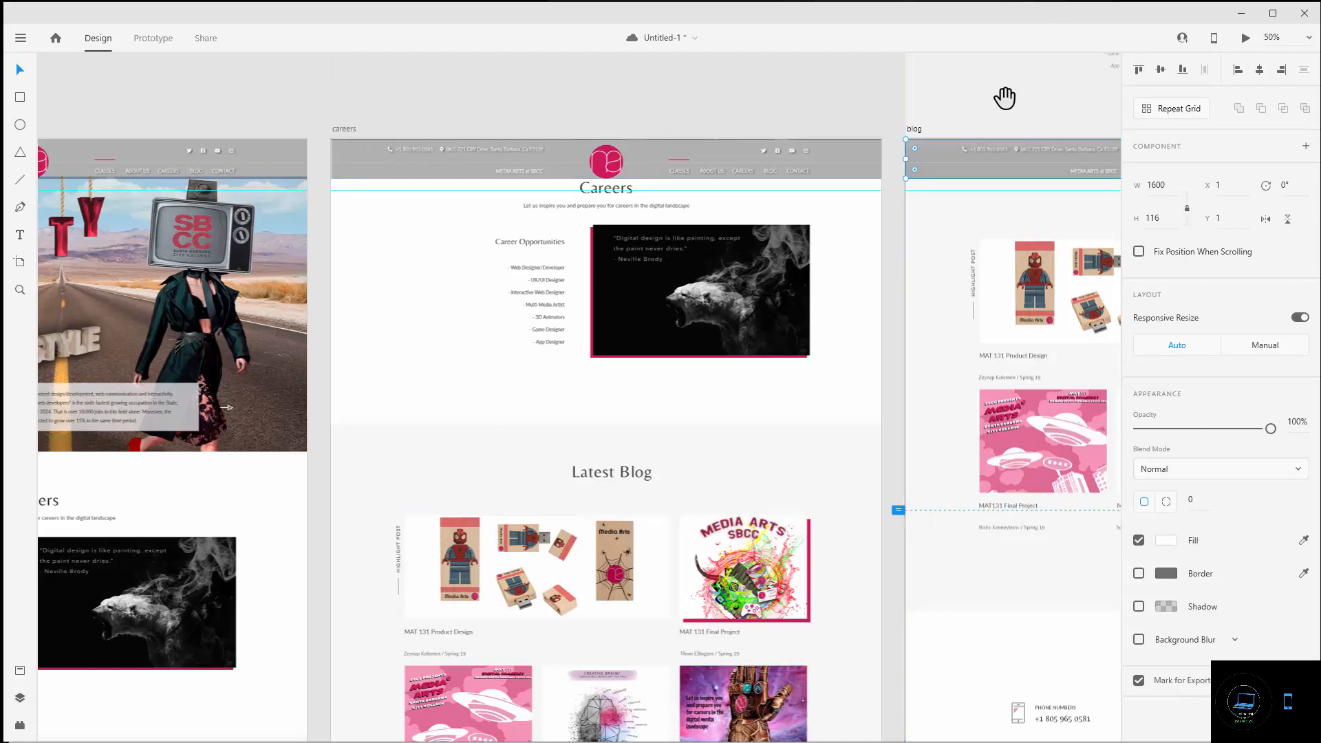
drag(913, 101, 95, 131)
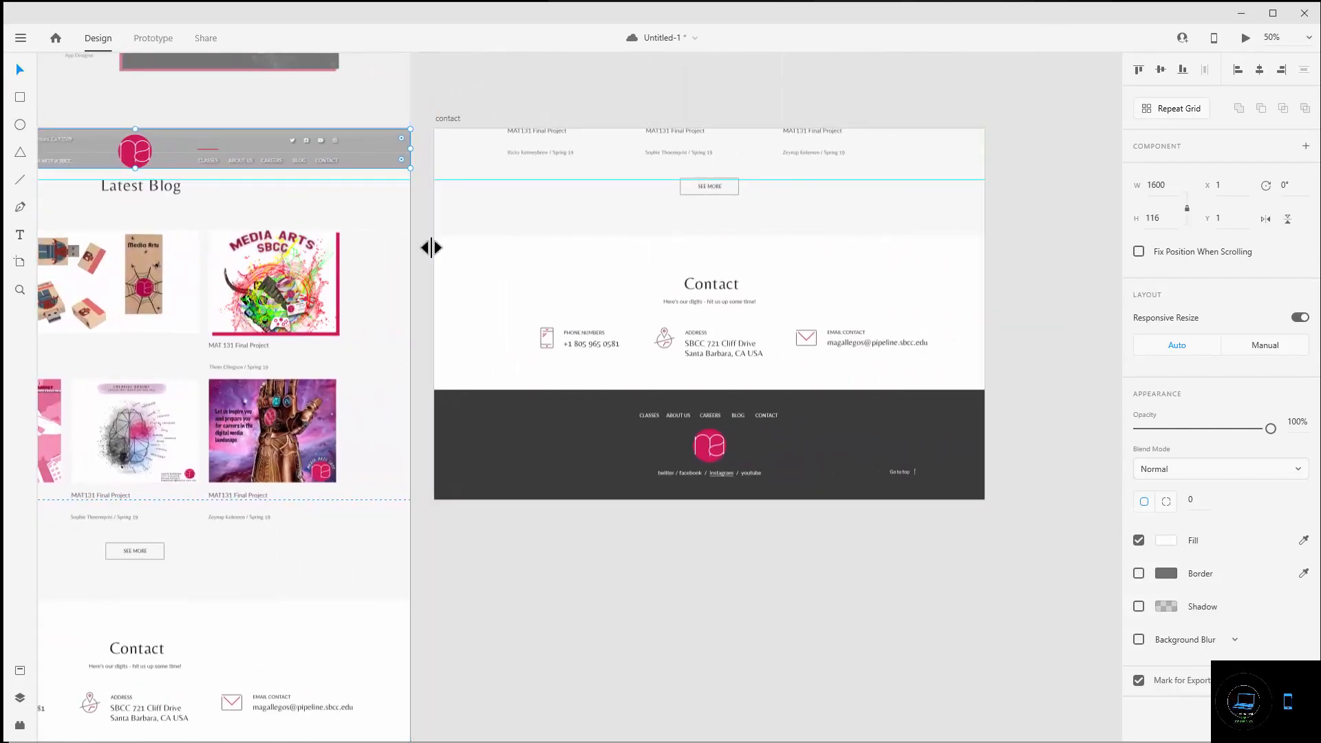
click(539, 218)
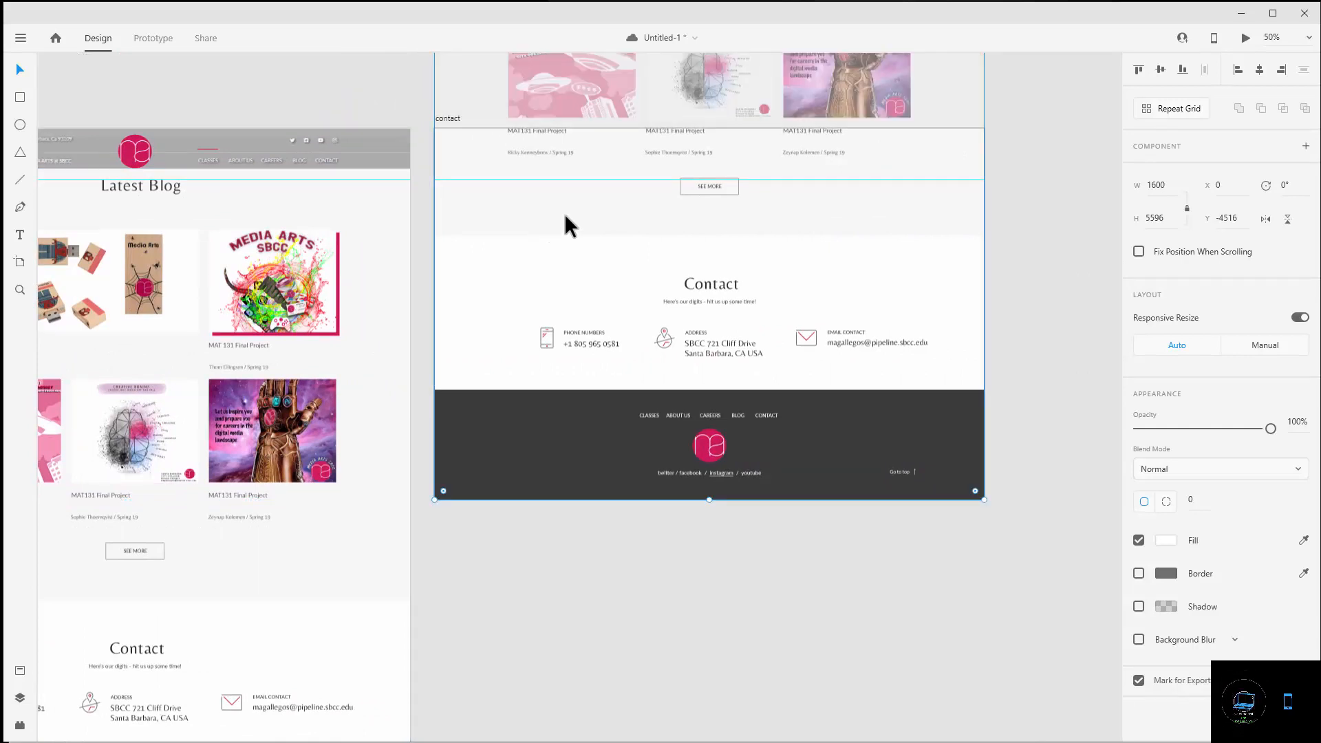
key(ctrl+v)
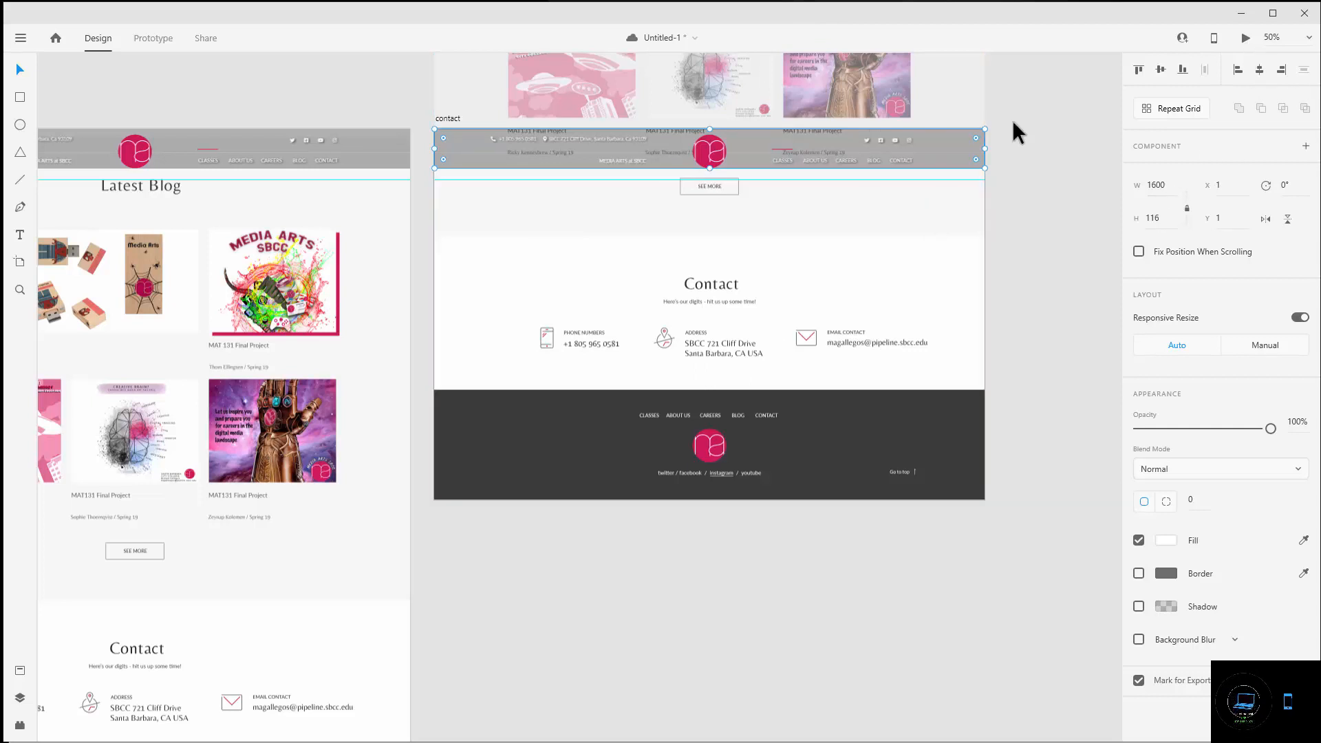
- Preview the blog artboard and scroll through the page to examine how the header sits, closing the preview at the end
click(310, 205)
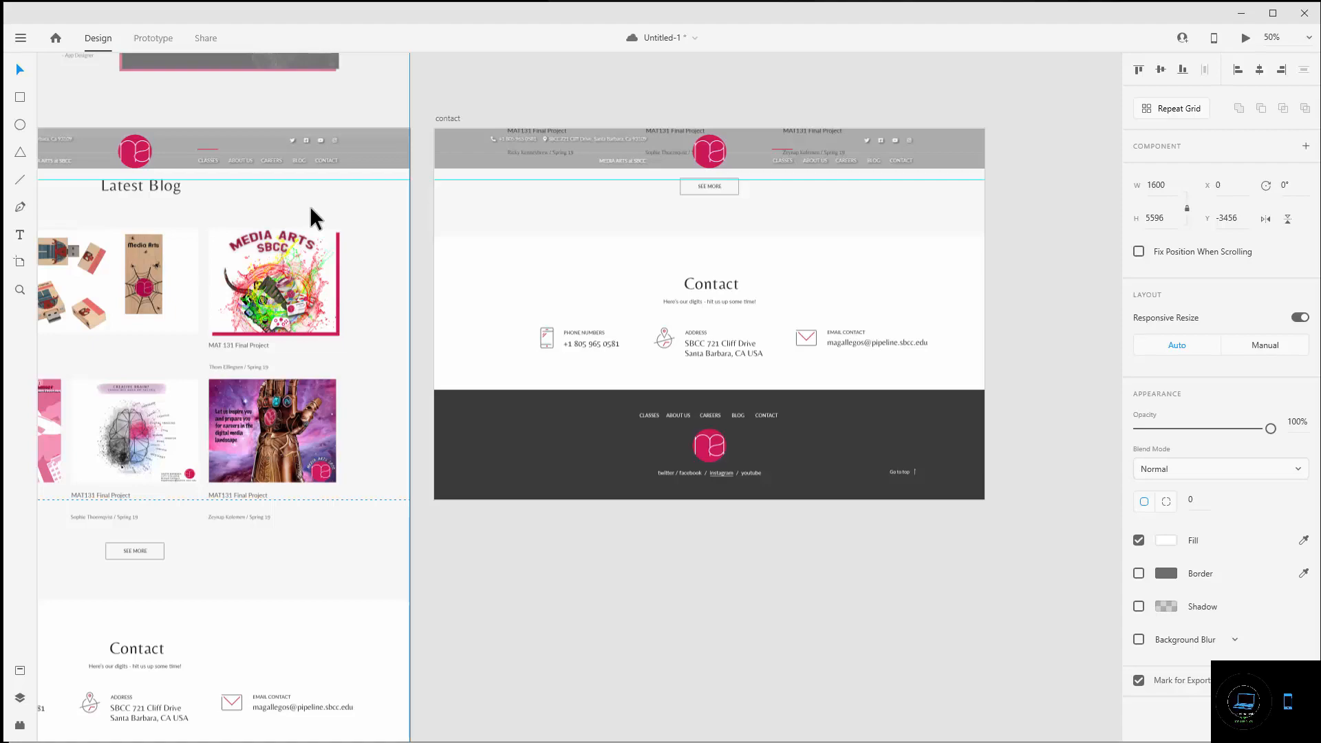
click(1245, 37)
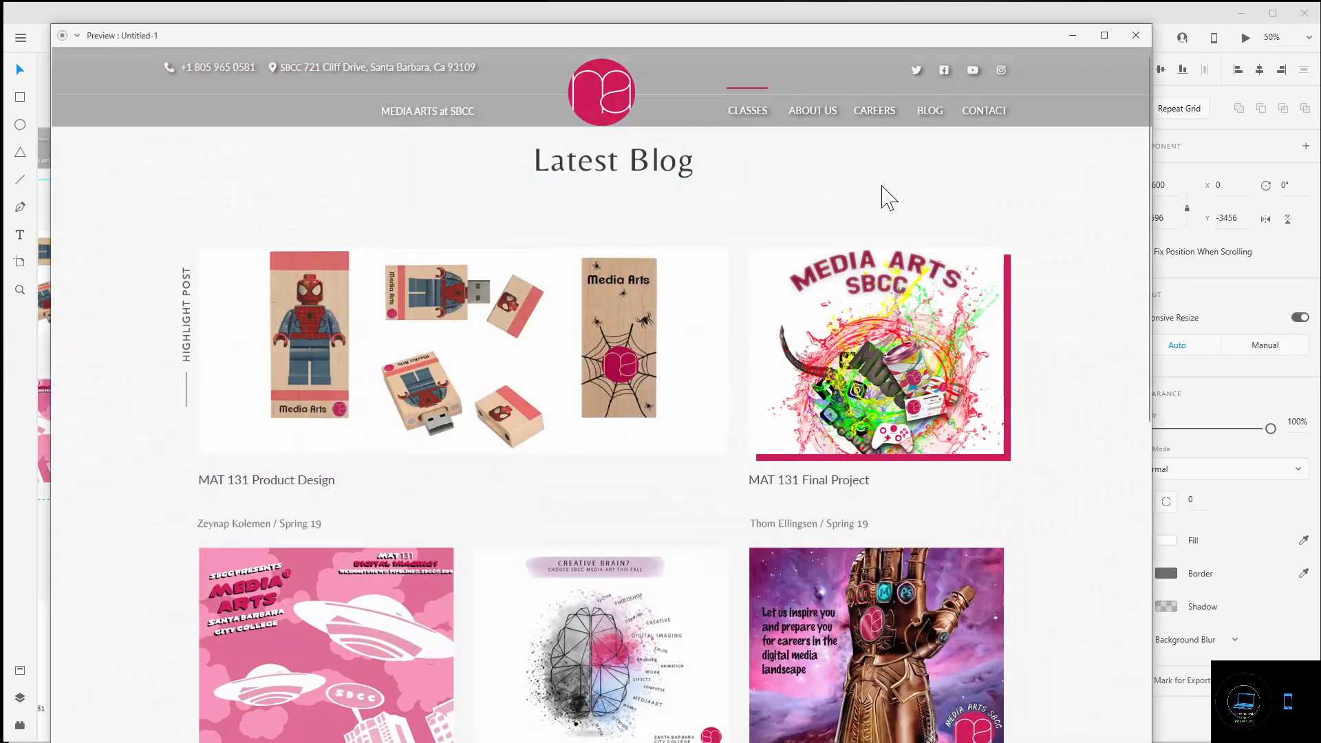
scroll(887, 198, down, 5)
scroll(880, 183, up, 6)
scroll(861, 139, down, 10)
scroll(917, 292, up, 10)
click(1135, 35)
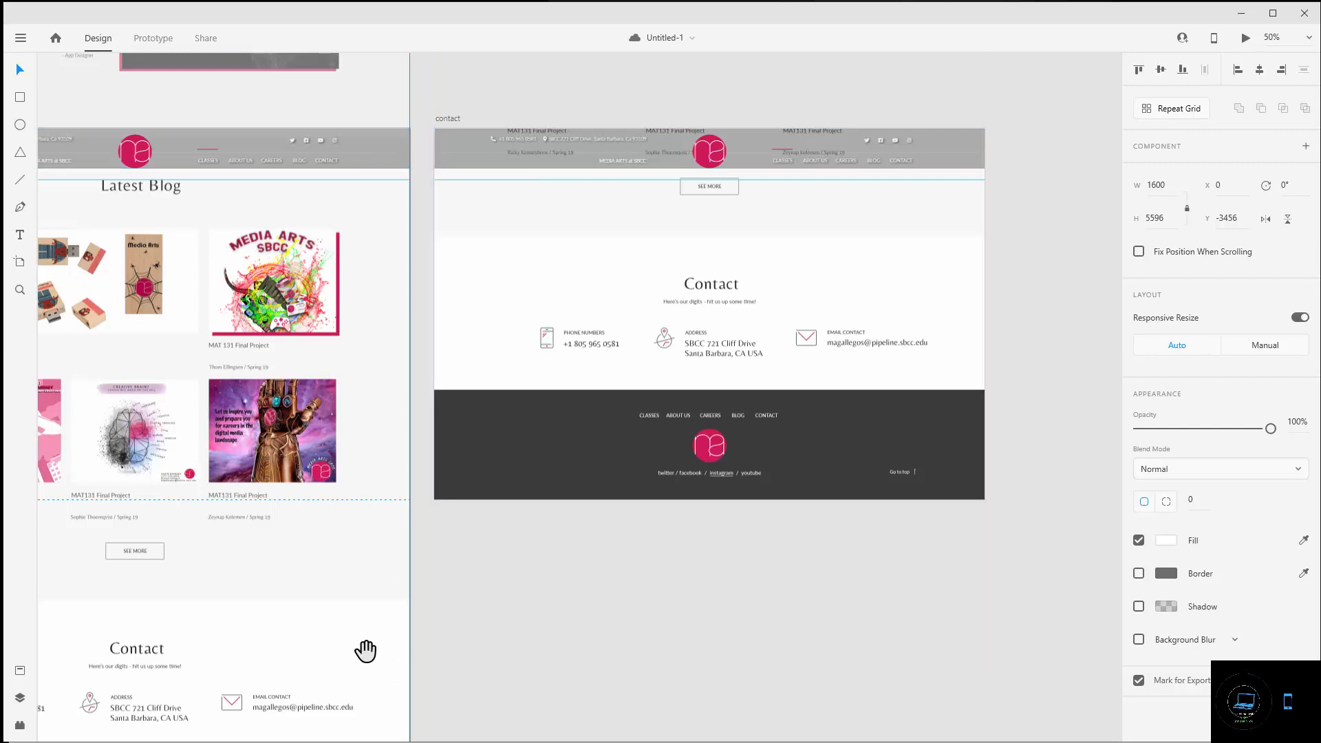
- Nudge the contact artboard's header image left to X -1 and the blog artboard's header image left to X 0
drag(511, 637, 678, 637)
click(743, 143)
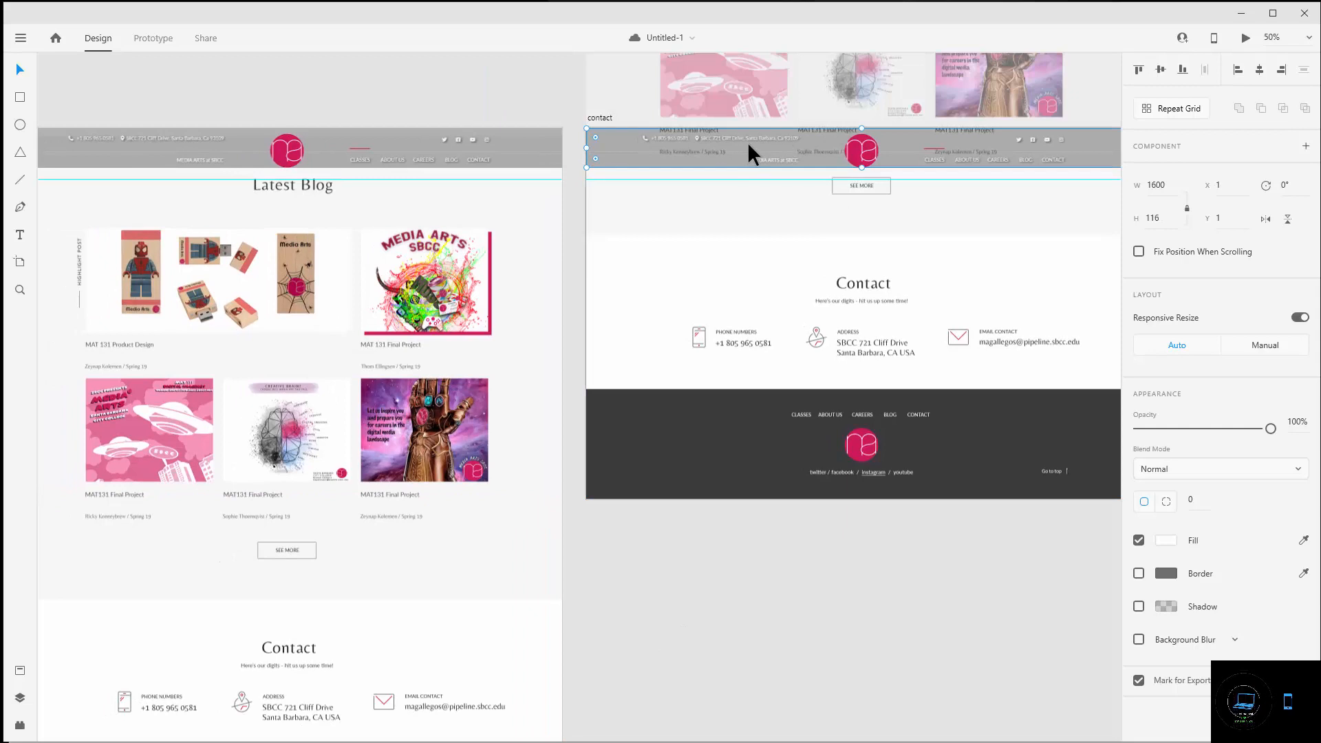
key(Left)
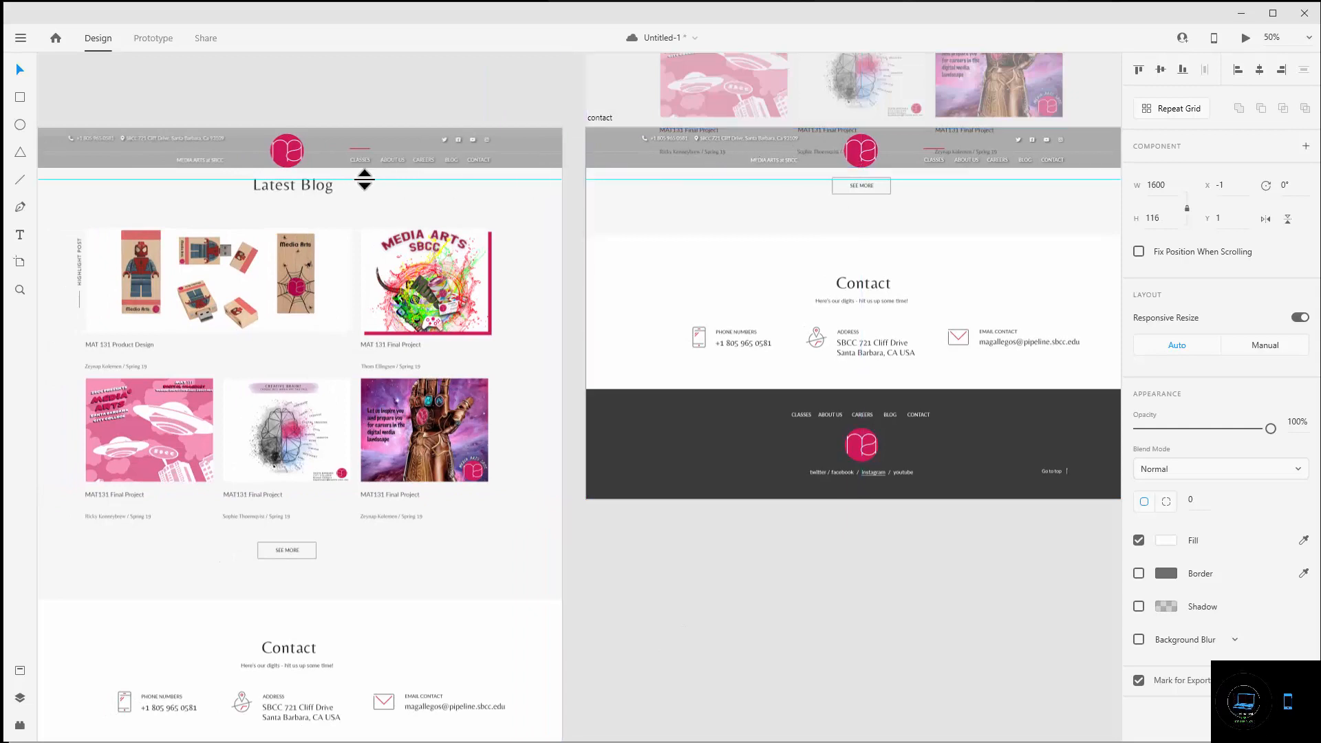
click(341, 156)
key(Left)
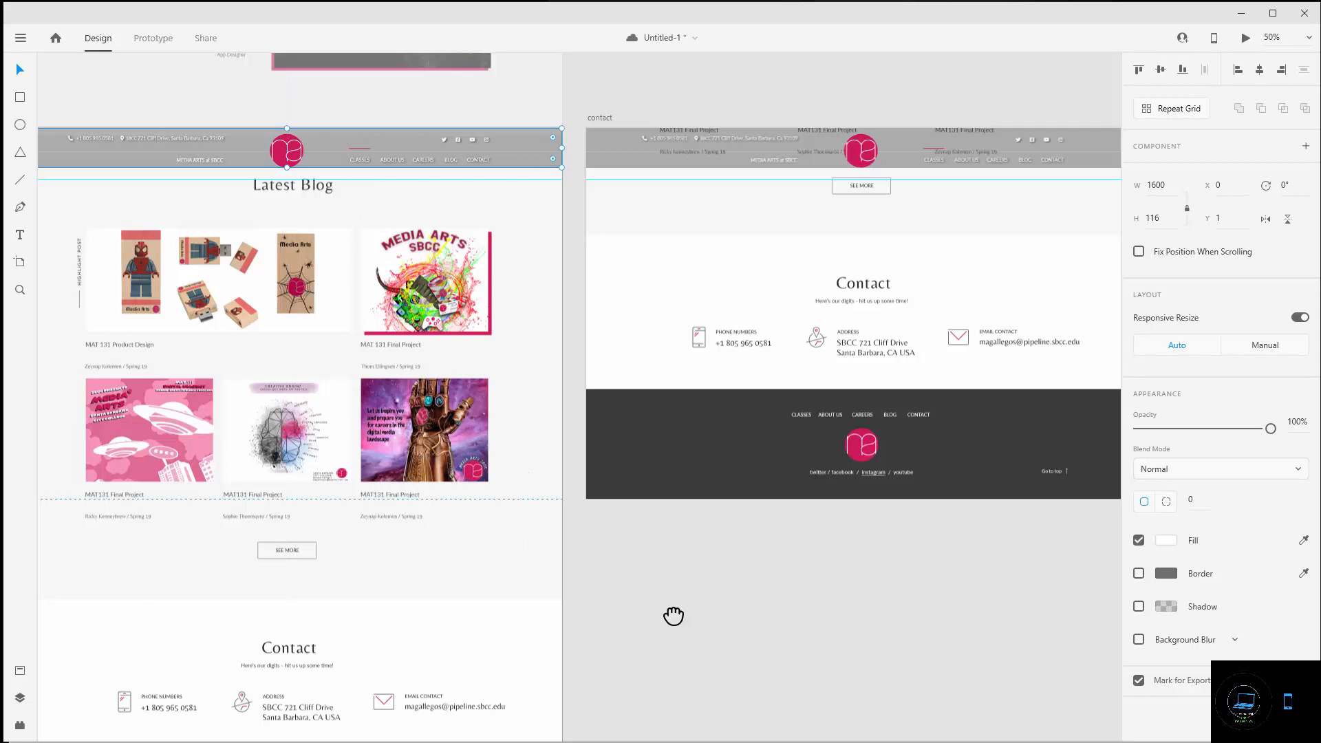
drag(662, 616, 762, 616)
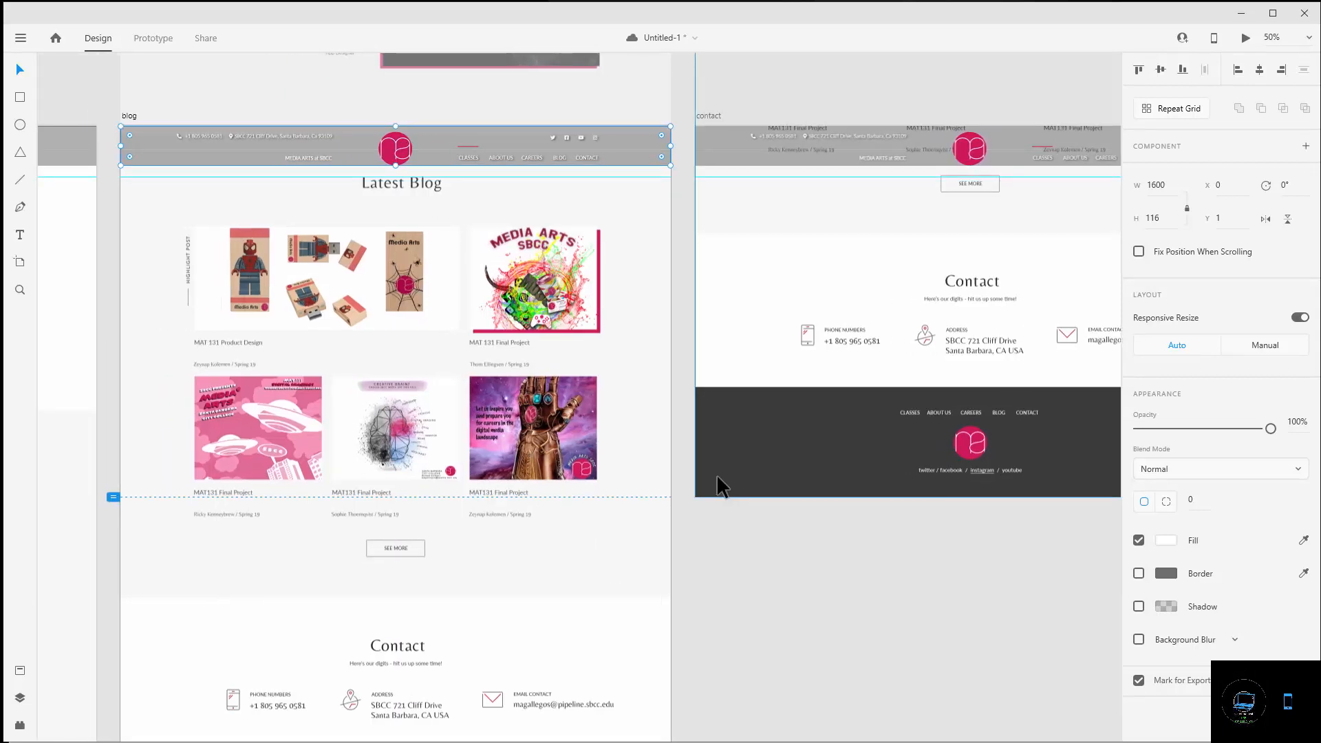
- Nudge the blog artboard's header image left to X -1 and fix its position when scrolling
key(Left)
key(Right)
key(Left)
key(Left)
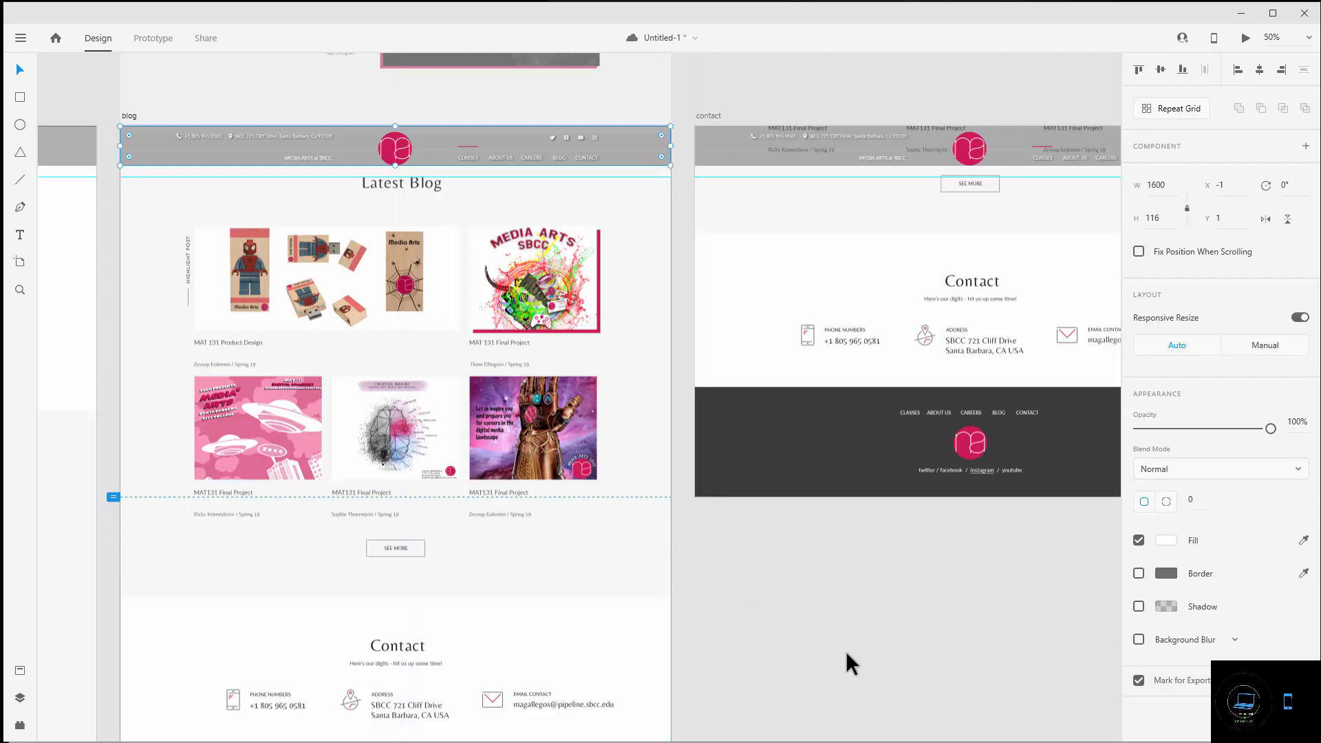
drag(939, 644, 698, 613)
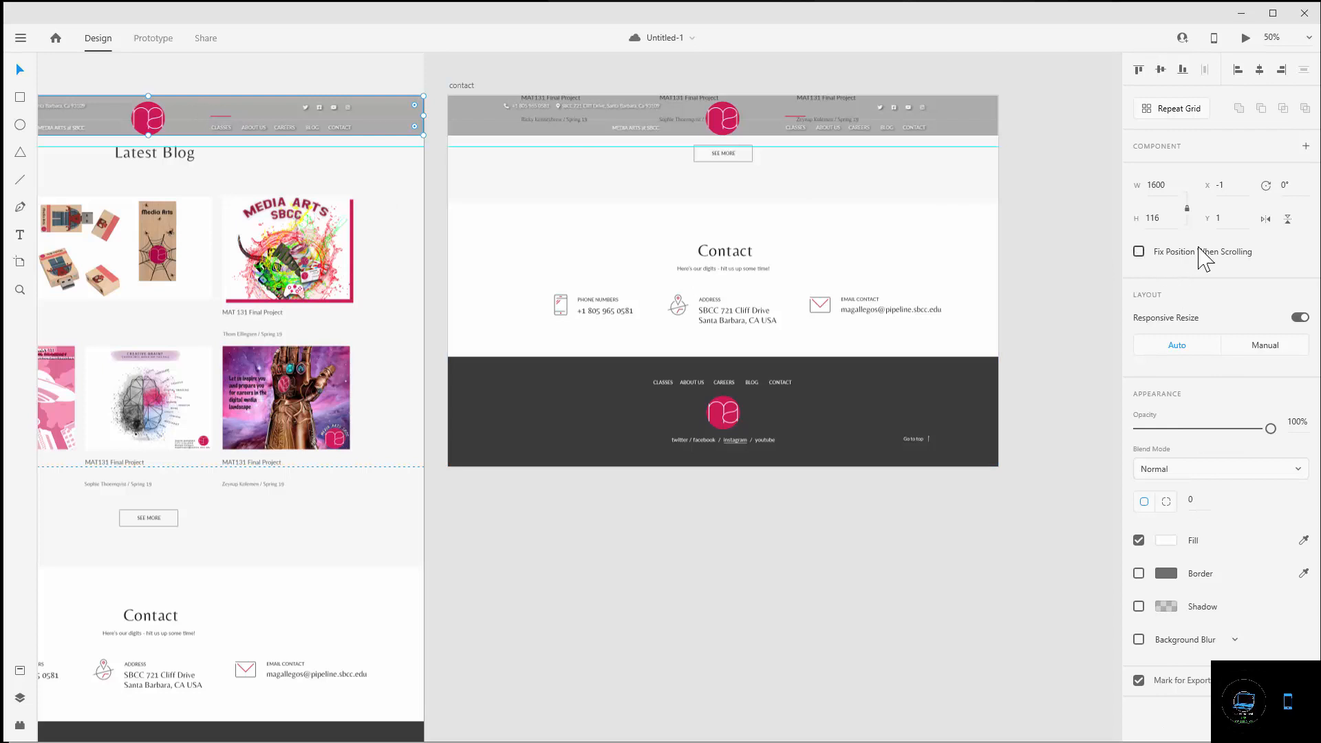
click(1139, 252)
- Preview the blog artboard and scroll up and down the page to examine how the fixed header behaves, closing the preview at the end
key(ctrl+Return)
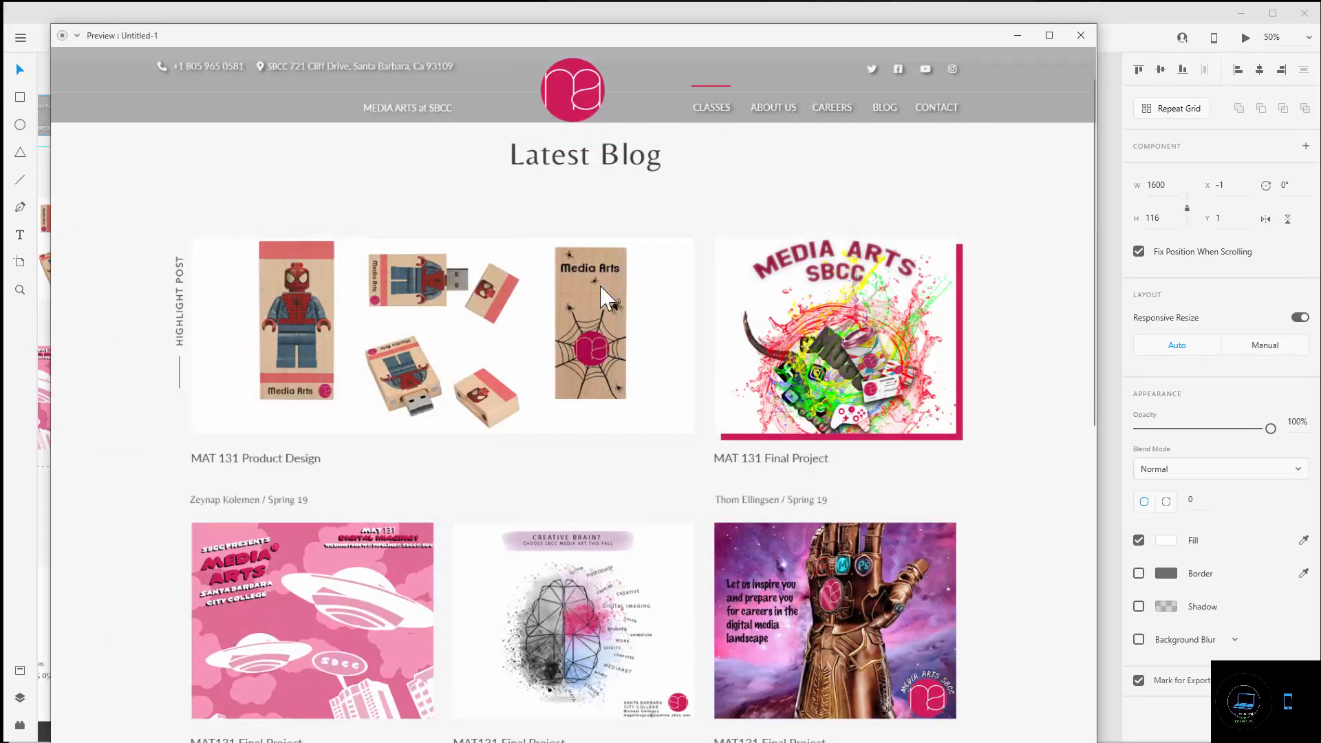
scroll(602, 298, down, 6)
scroll(632, 318, up, 6)
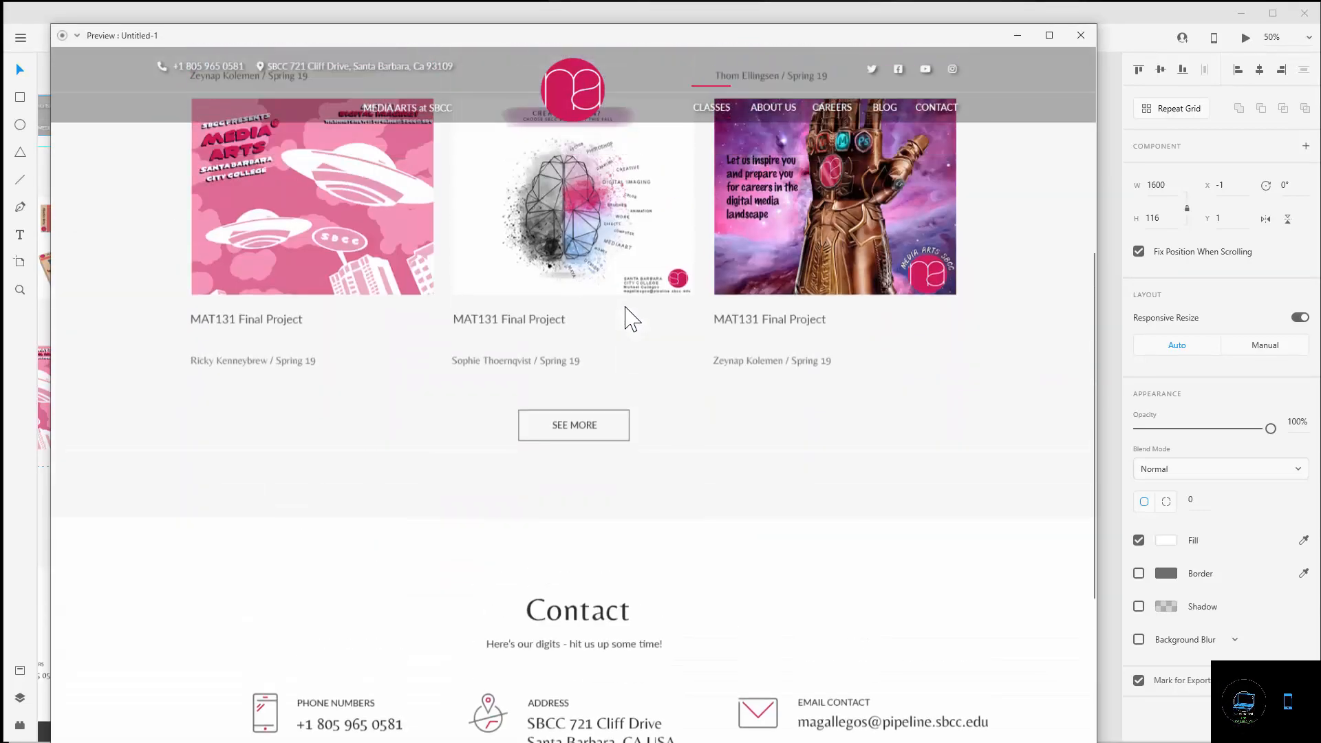
scroll(632, 327, down, 5)
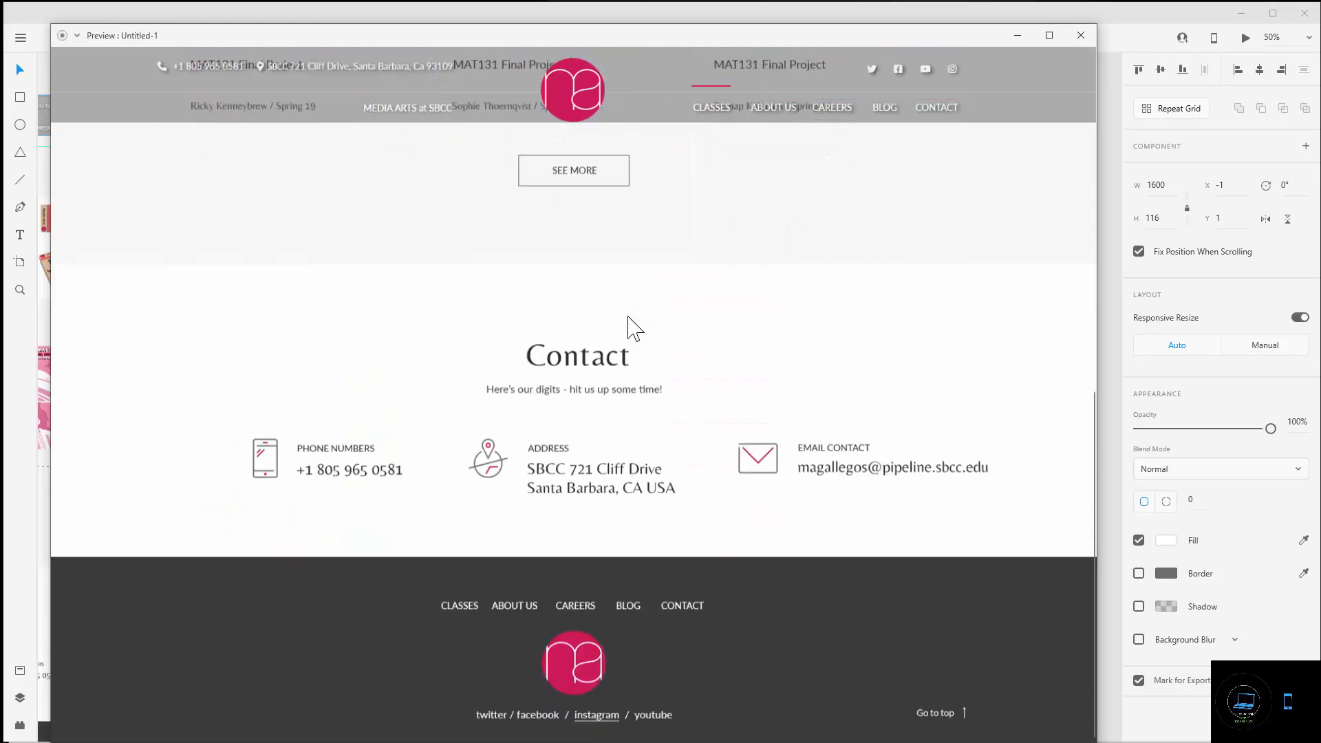
scroll(713, 351, up, 6)
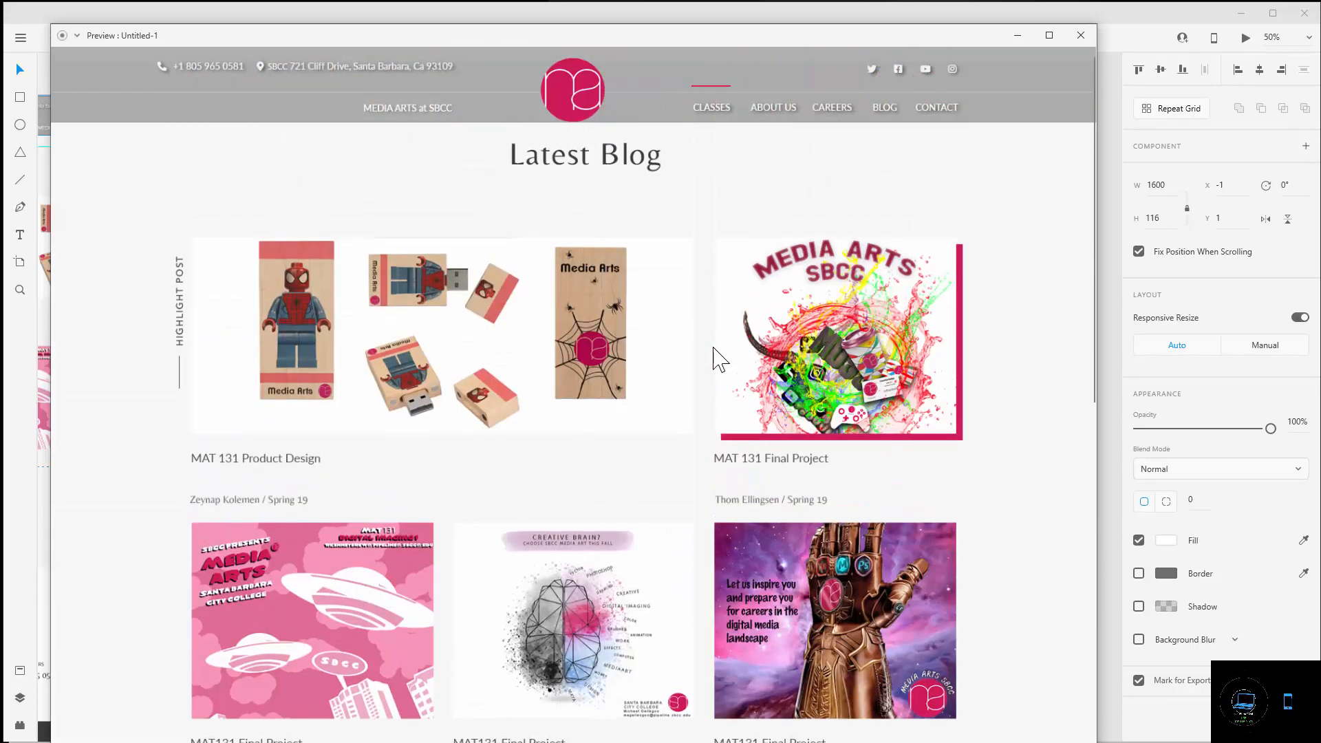
scroll(713, 353, down, 6)
scroll(714, 355, up, 6)
scroll(815, 306, down, 6)
scroll(805, 309, up, 6)
scroll(635, 570, down, 6)
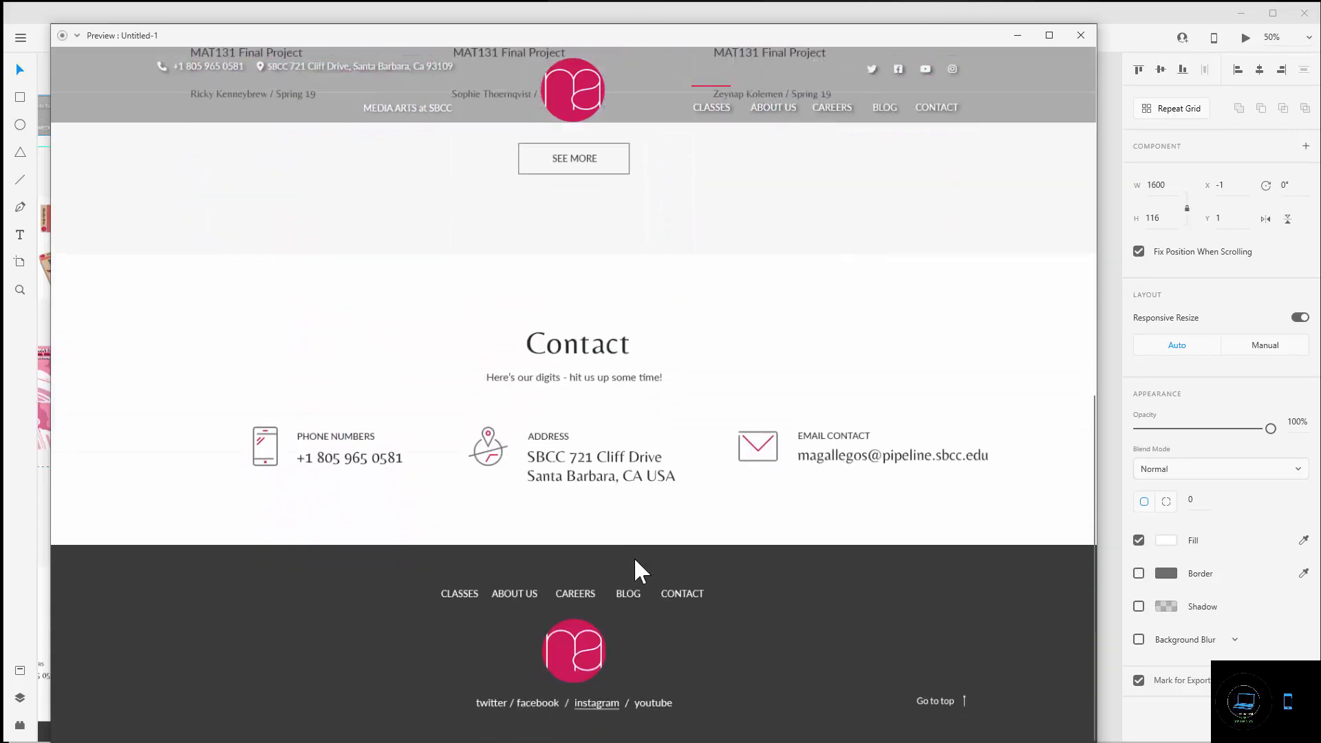
scroll(634, 569, up, 6)
scroll(853, 560, down, 6)
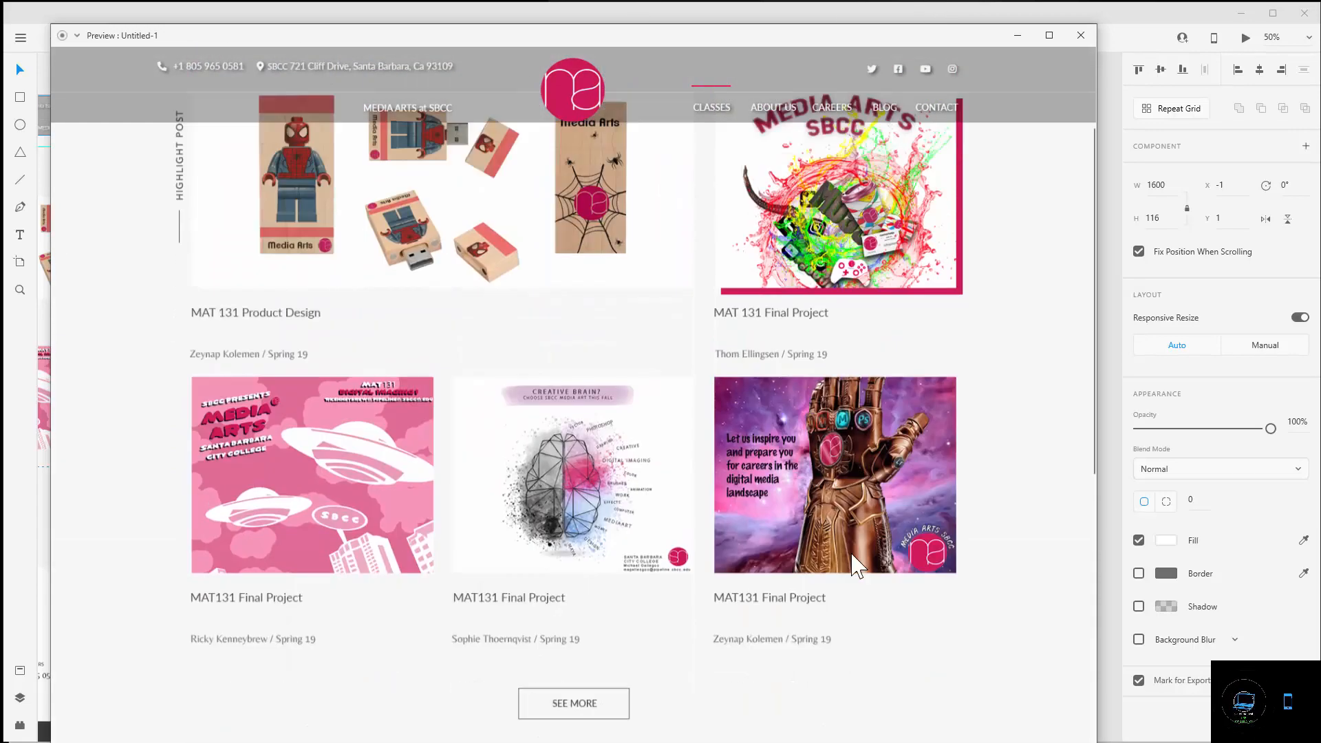
scroll(851, 554, up, 6)
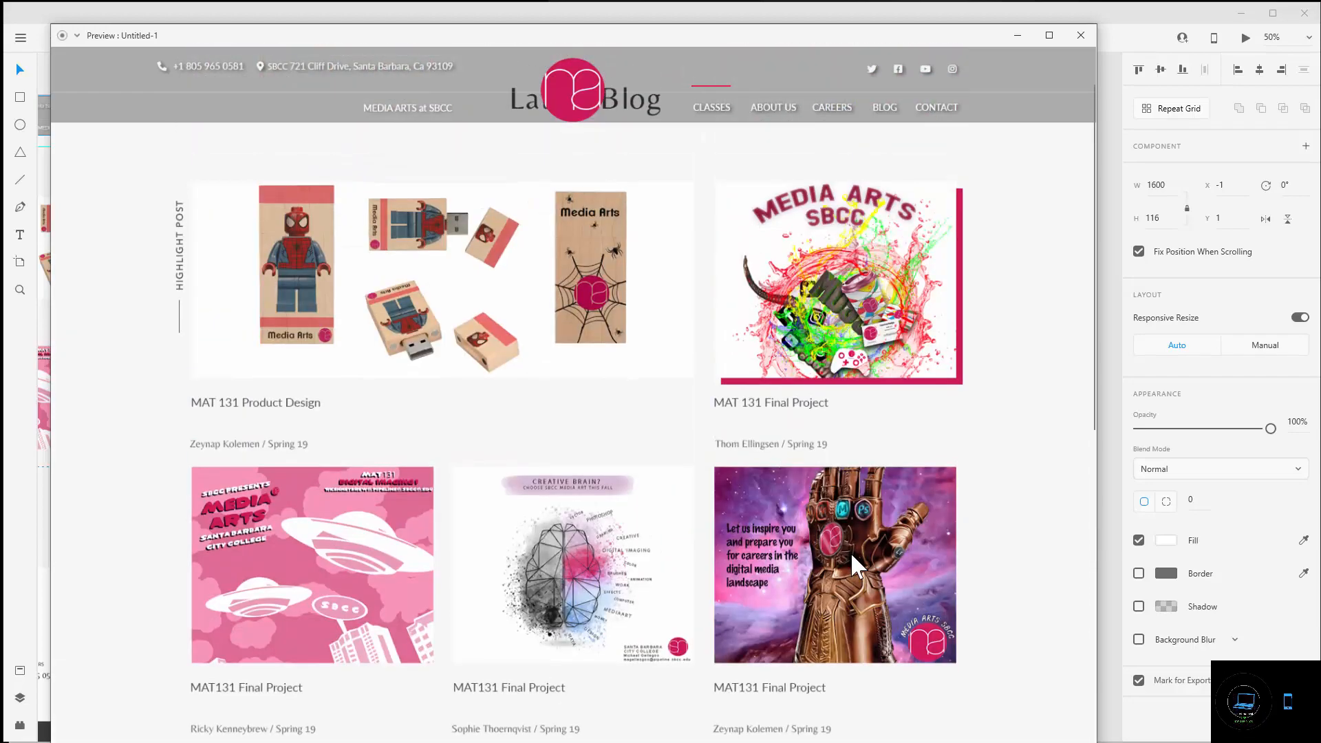
scroll(851, 555, down, 6)
scroll(851, 555, up, 6)
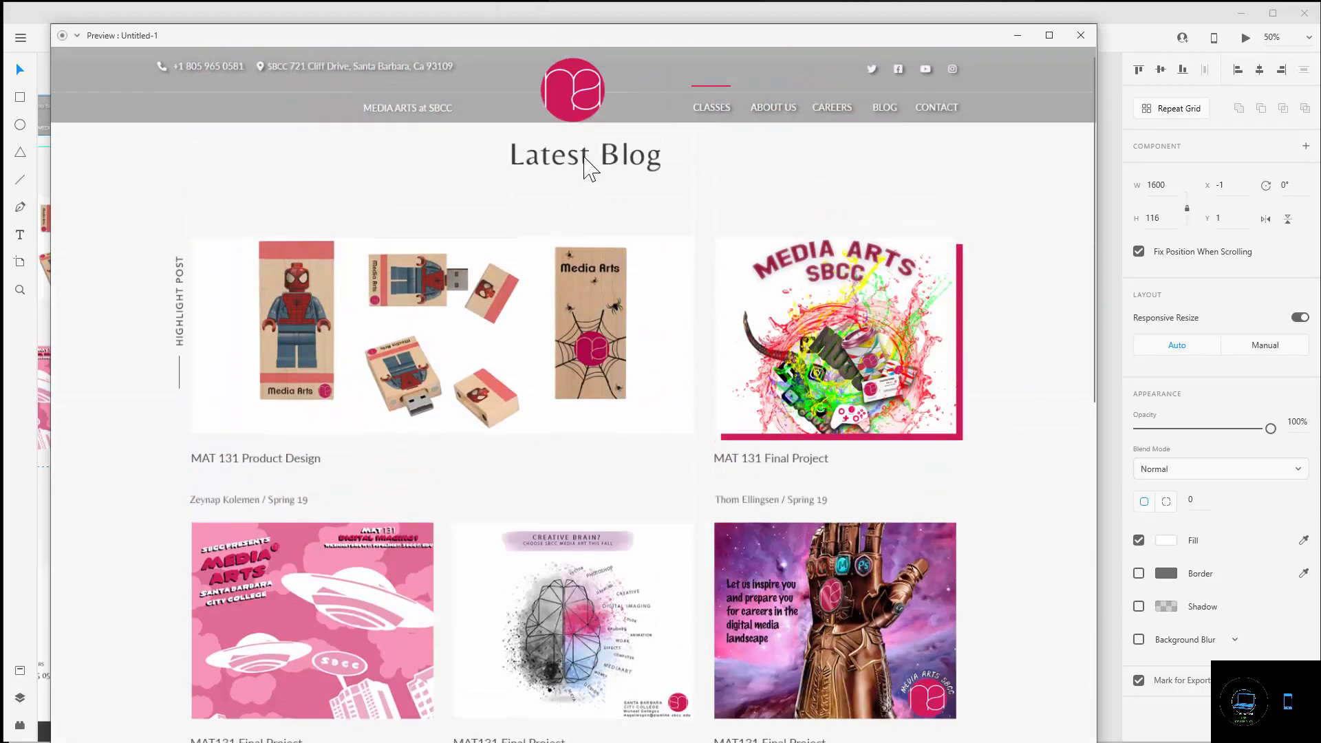
scroll(897, 519, down, 6)
scroll(884, 599, up, 5)
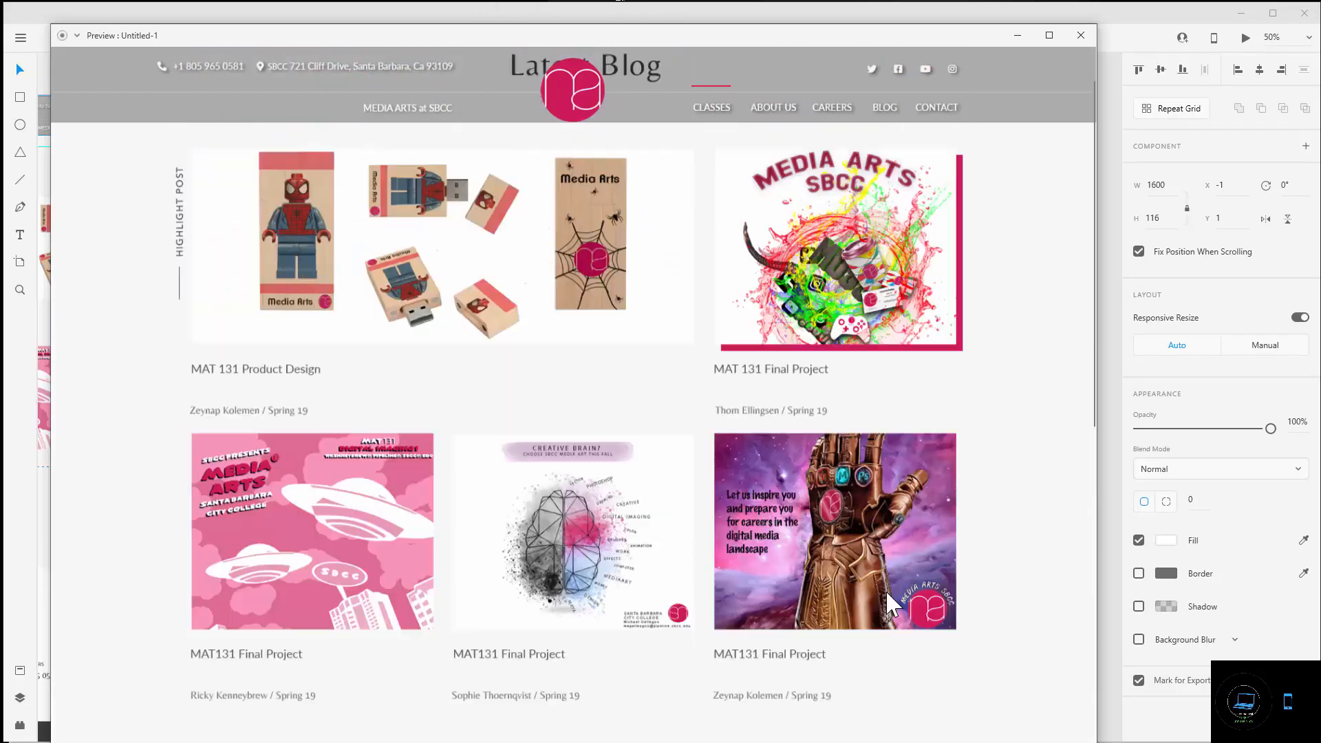
scroll(885, 588, up, 1)
click(1081, 35)
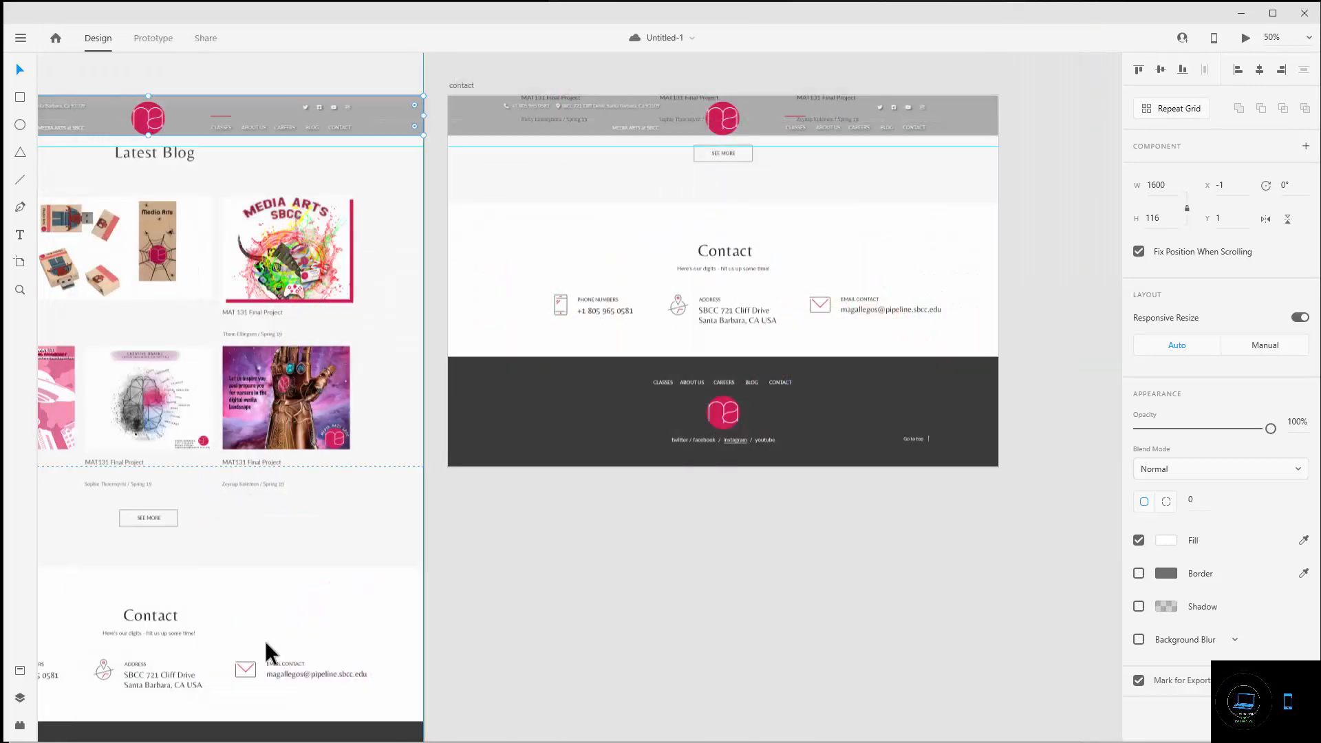
- Fix the position when scrolling for the header images on the careers, about, classes and home artboards
drag(514, 652, 1320, 714)
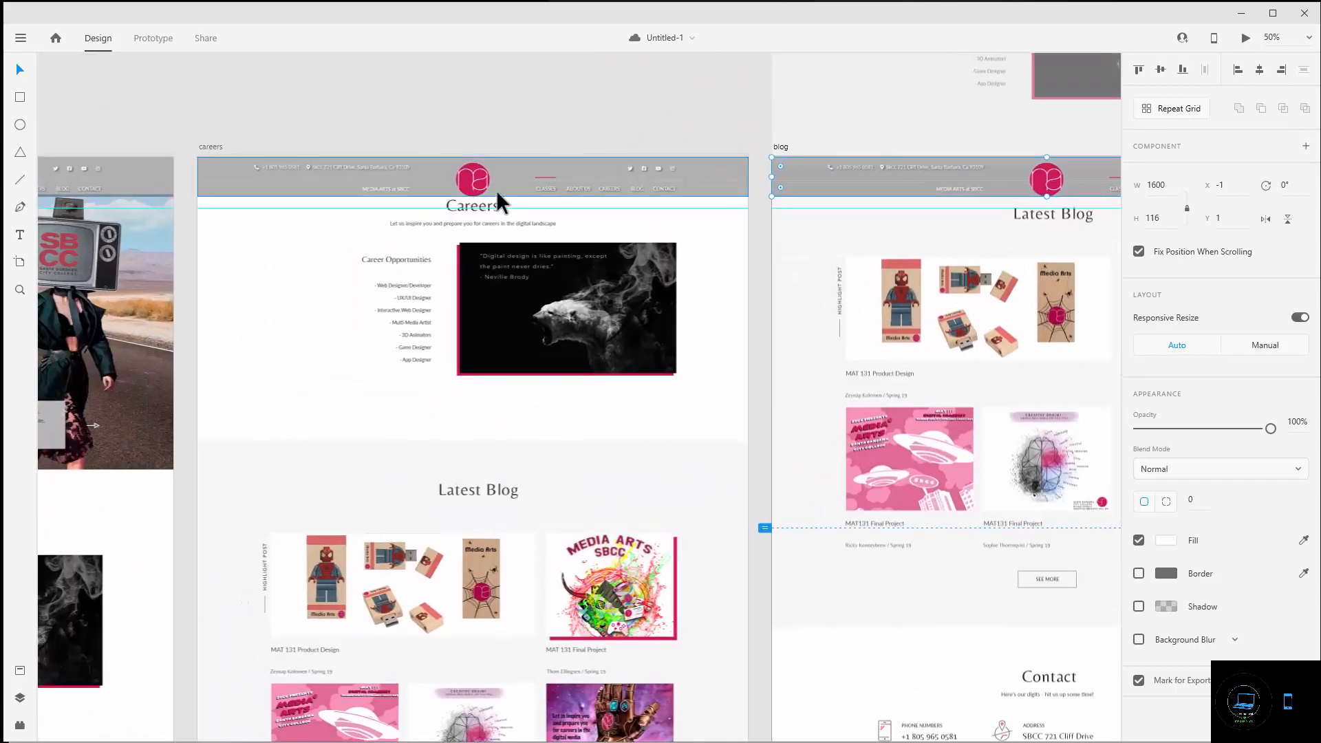
click(512, 178)
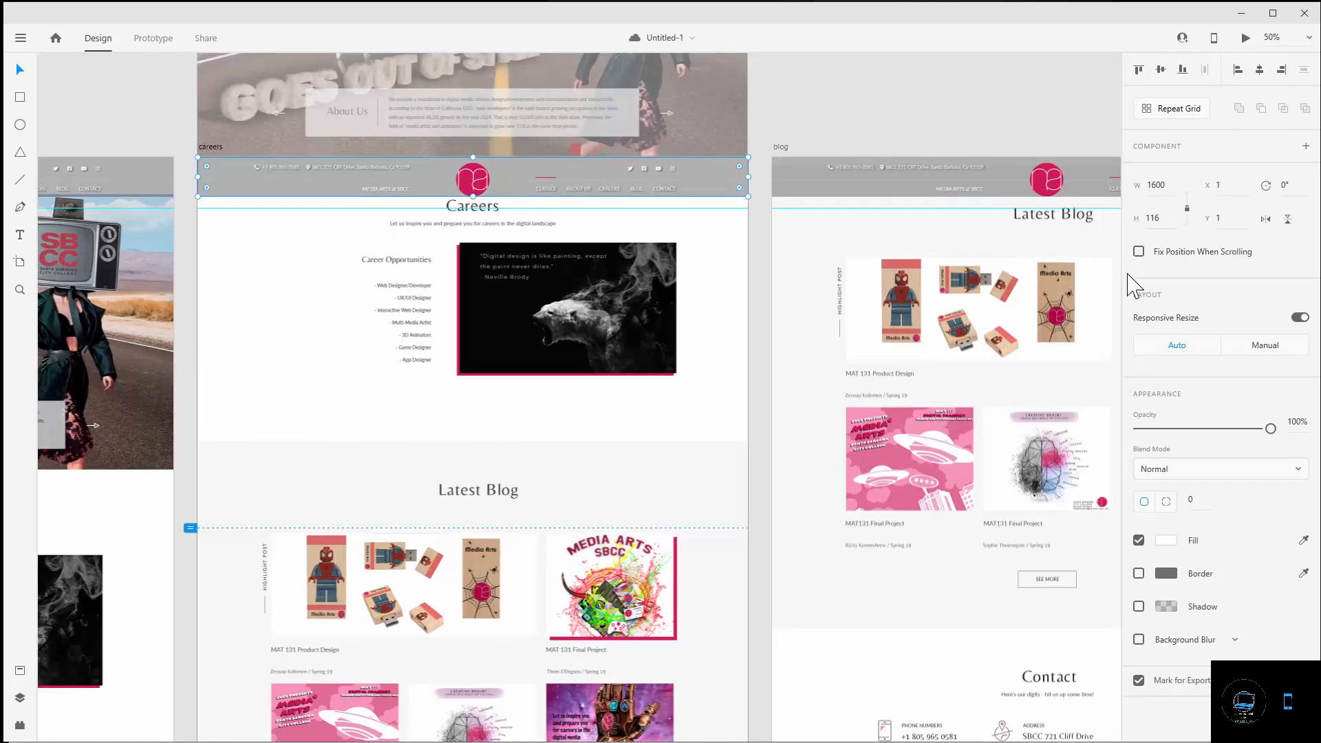
click(1138, 251)
drag(409, 396, 929, 359)
click(320, 128)
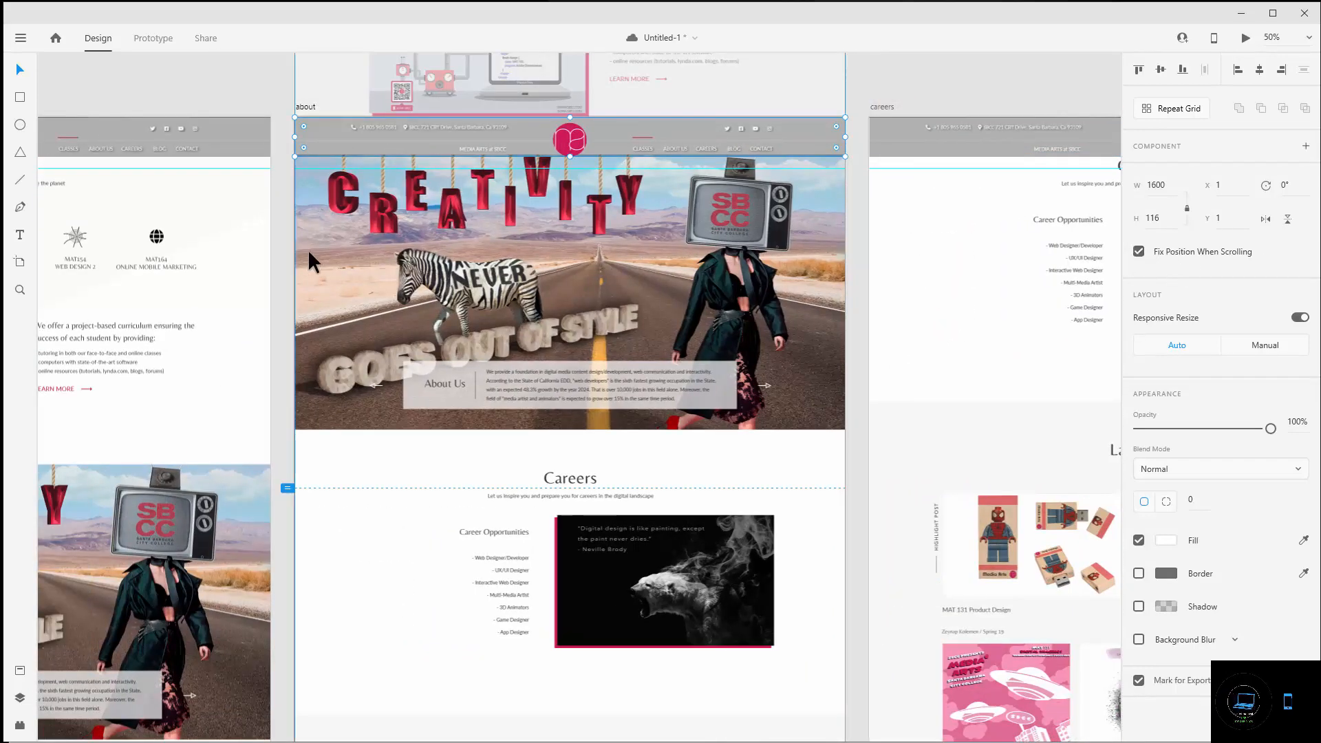
click(237, 147)
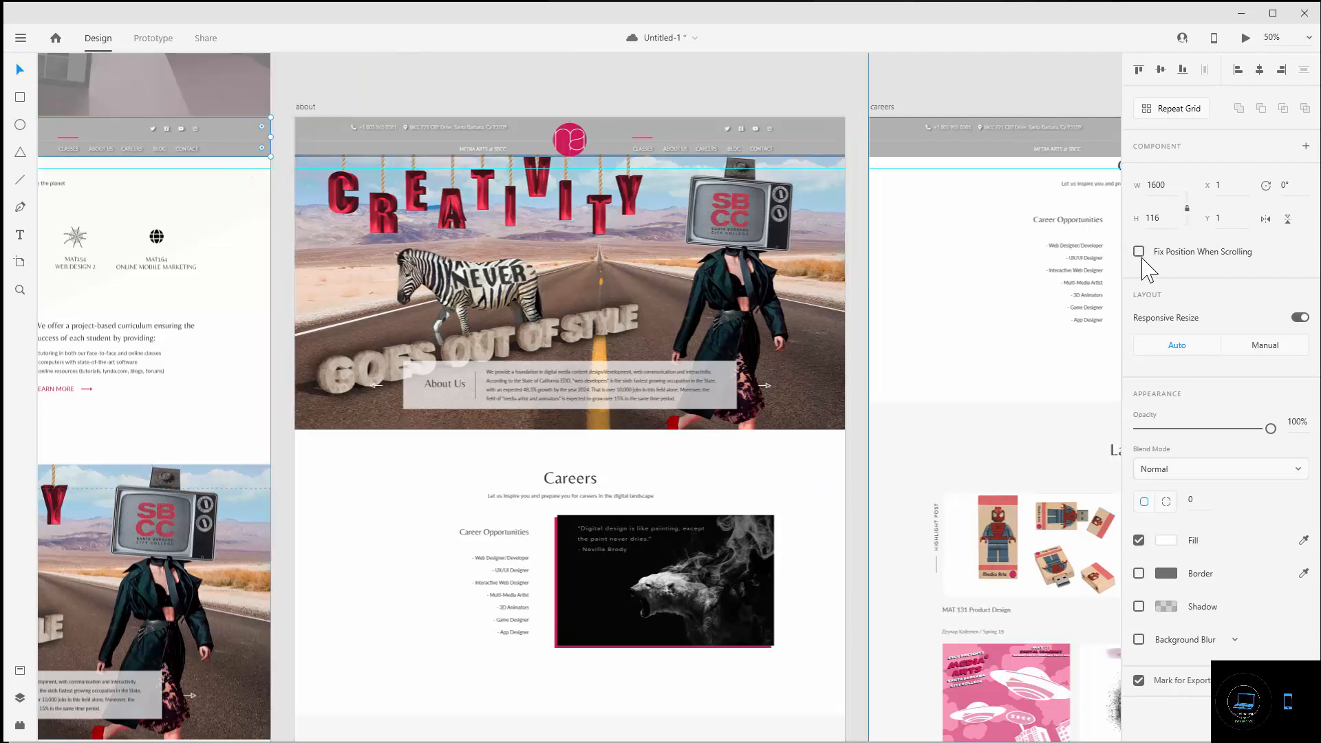
drag(215, 401, 1192, 383)
click(453, 131)
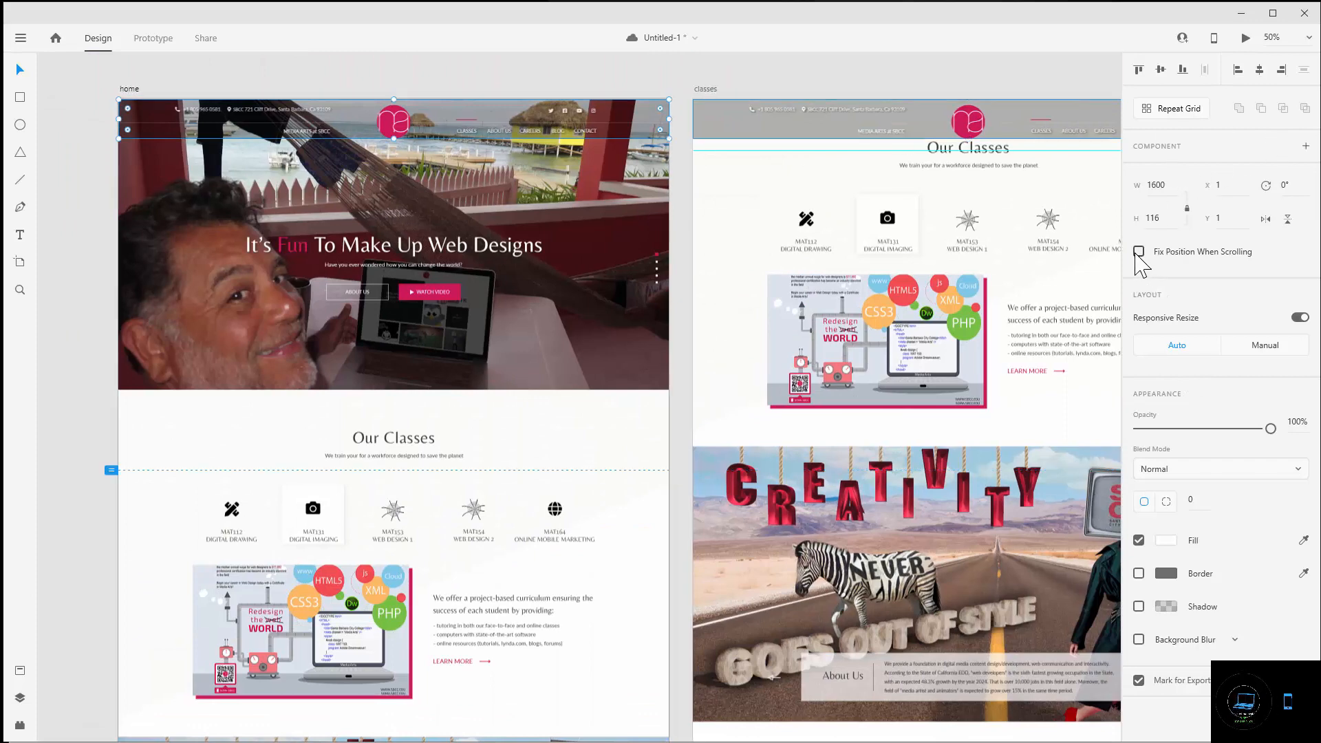
- Preview the home artboard, examine the fixed header down to the footer, test the Go to top link, and close the preview
click(1246, 37)
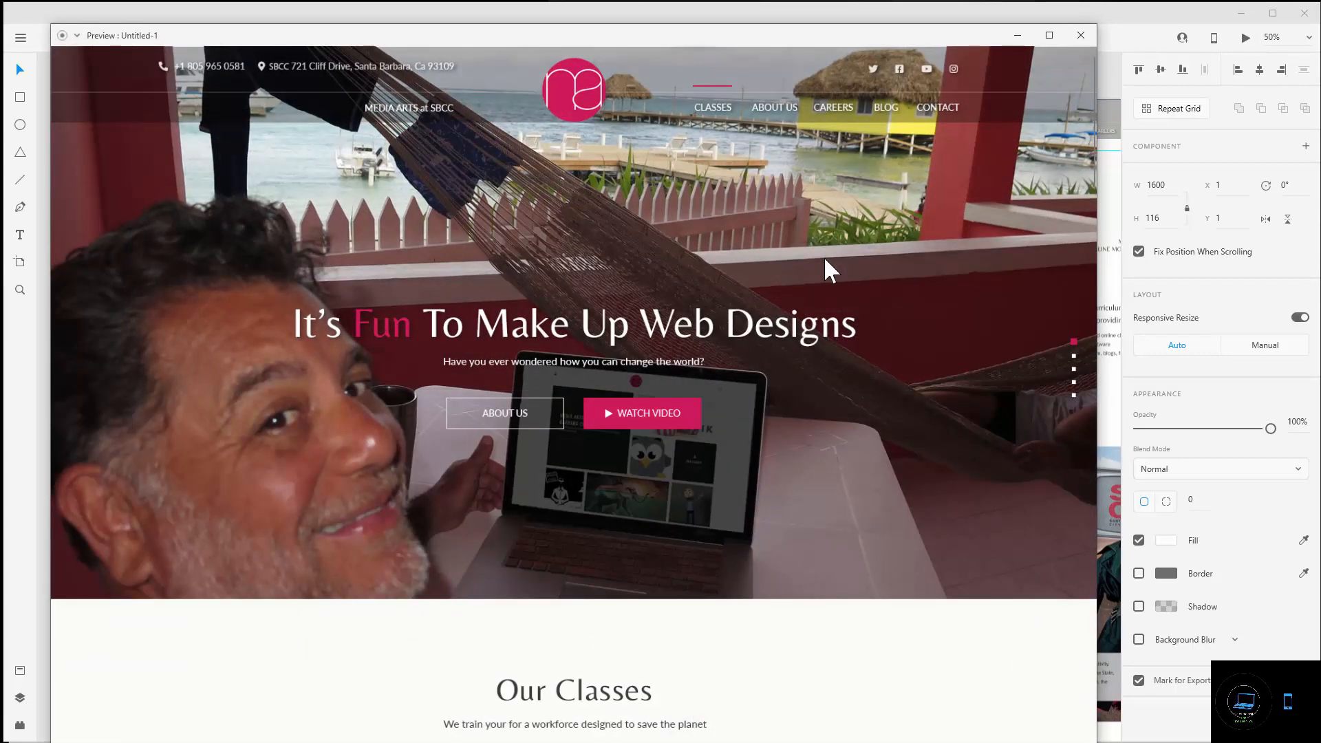
scroll(825, 260, down, 15)
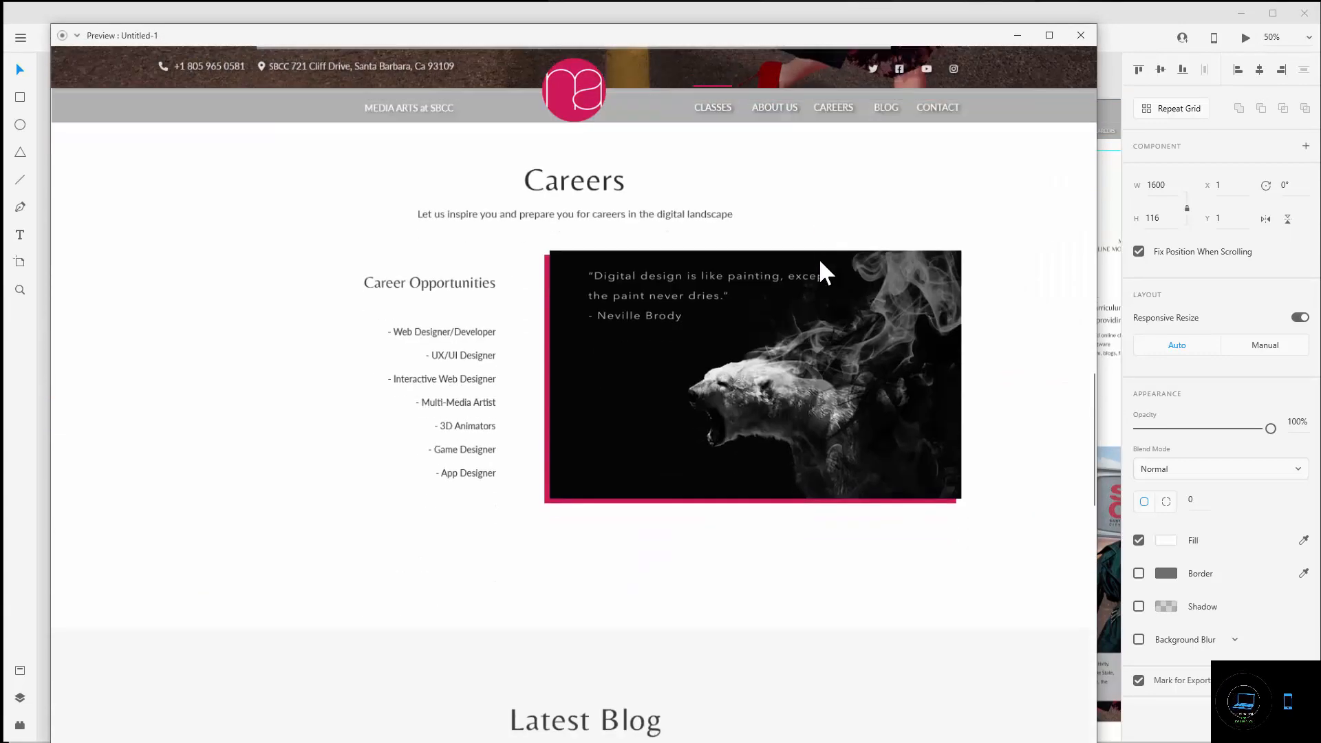
scroll(820, 262, down, 10)
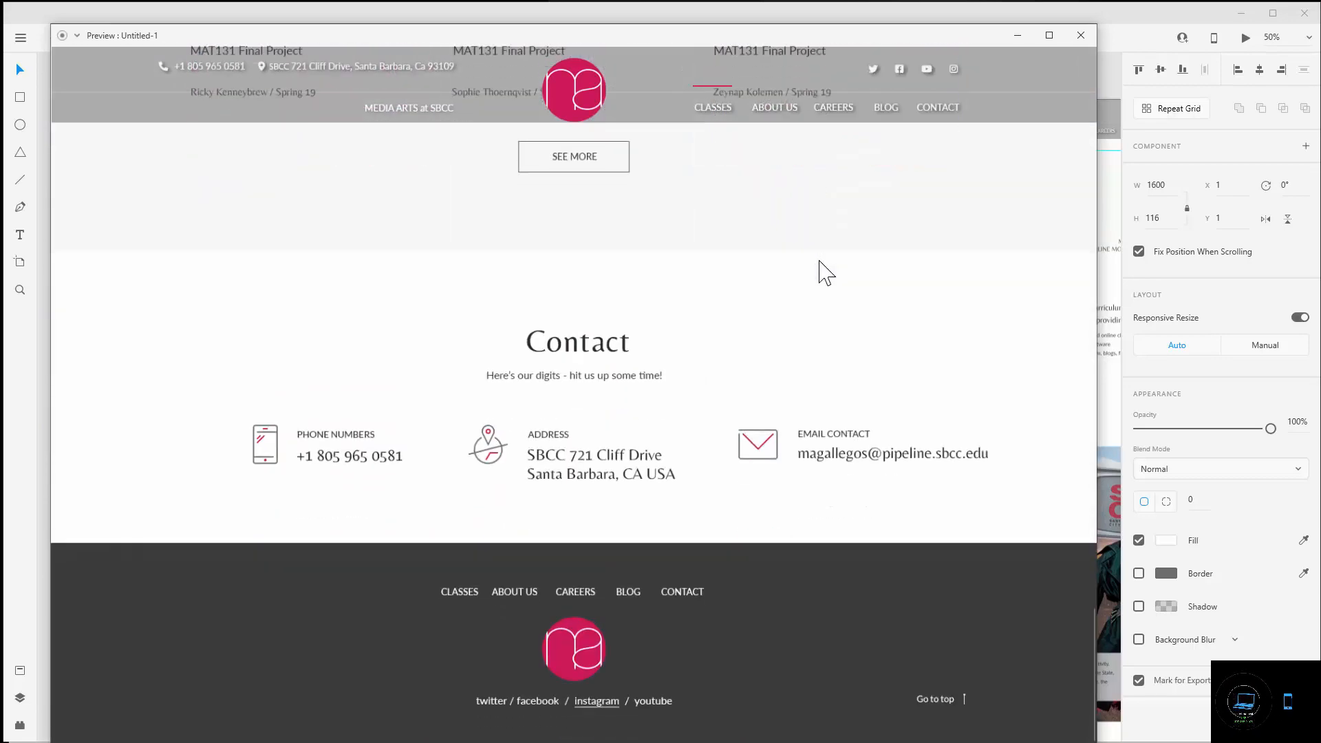
click(936, 697)
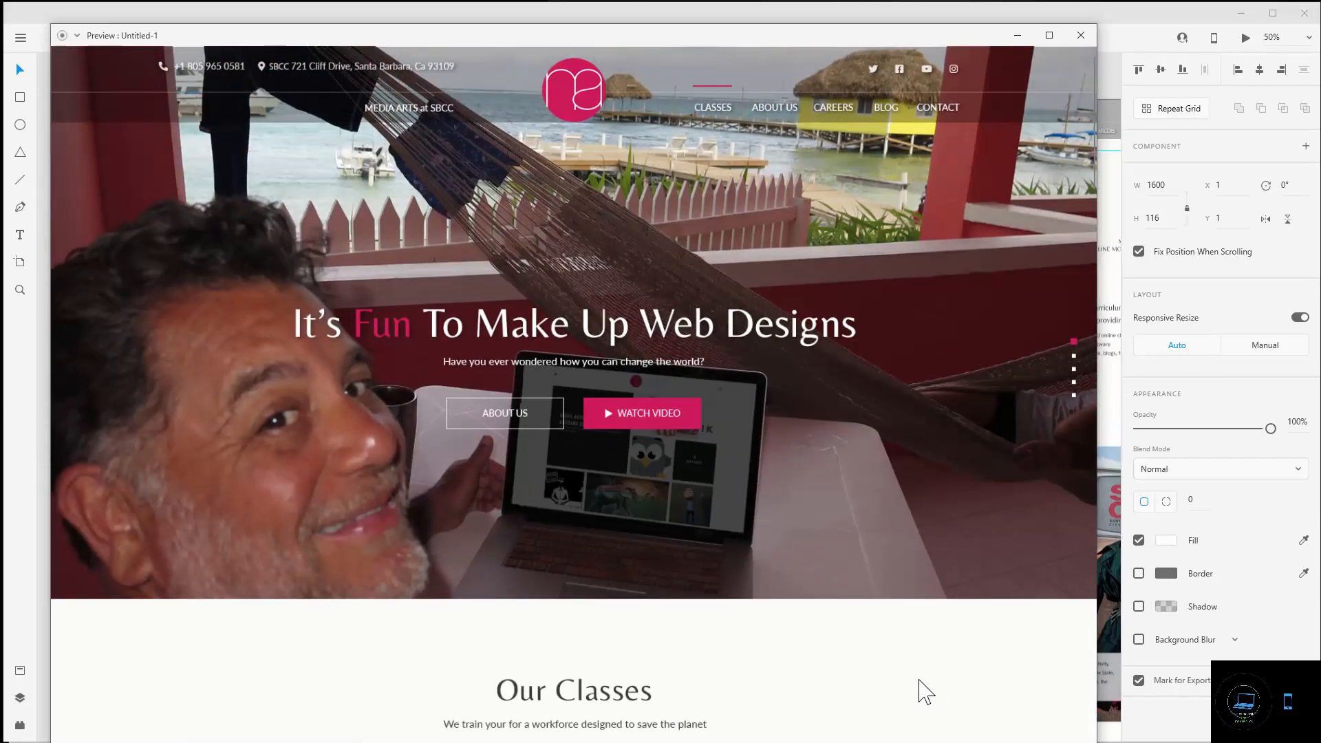
scroll(873, 183, down, 5)
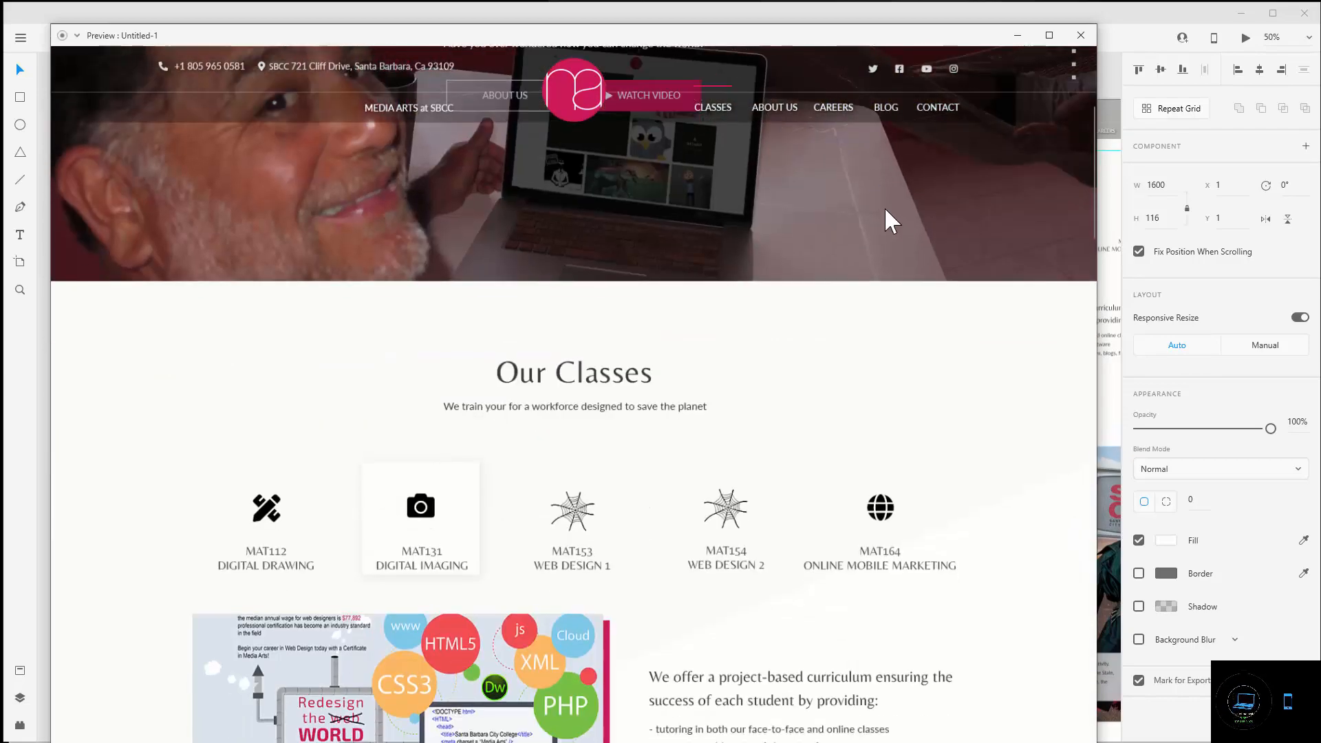
scroll(884, 208, up, 5)
scroll(885, 207, down, 2)
scroll(885, 208, up, 2)
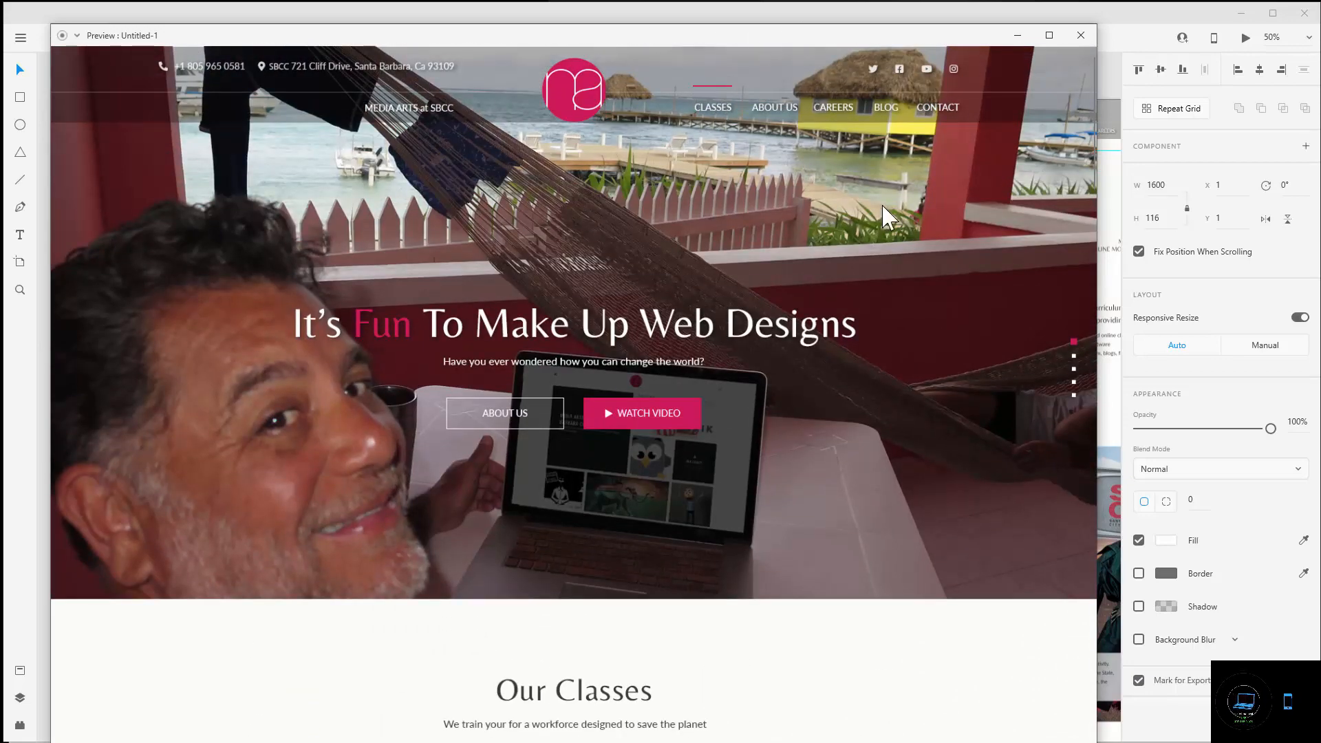
scroll(888, 217, down, 4)
scroll(889, 214, up, 4)
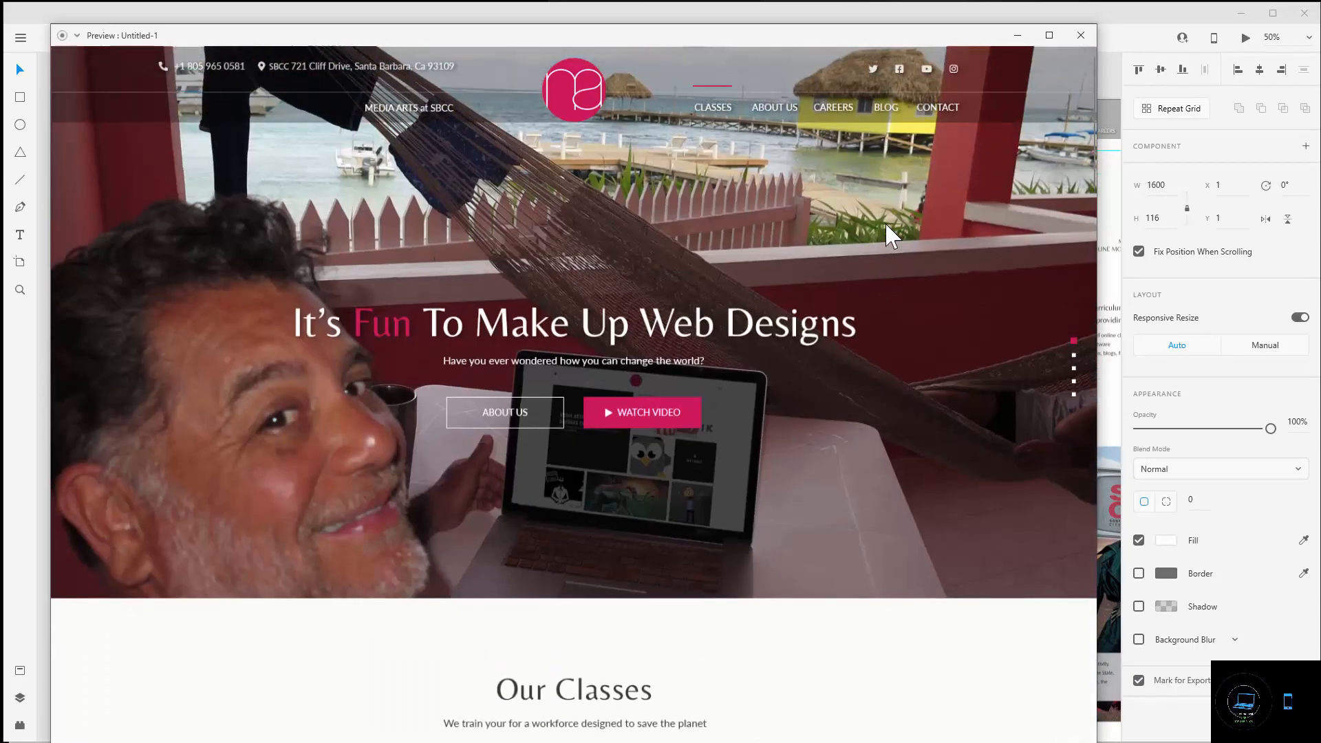
click(1070, 39)
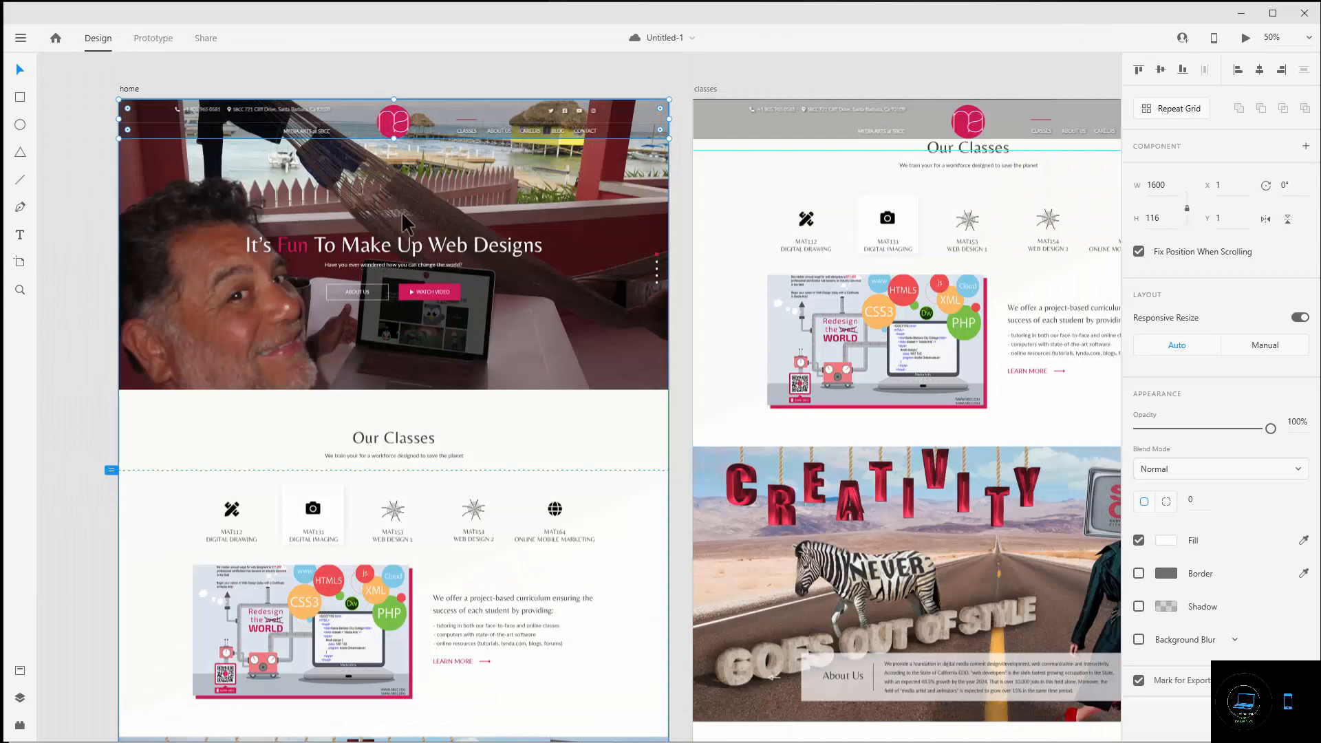
- Draw a rectangle about 101 × 99 over the logo in the home artboard's header and turn off its fill and border
click(1311, 39)
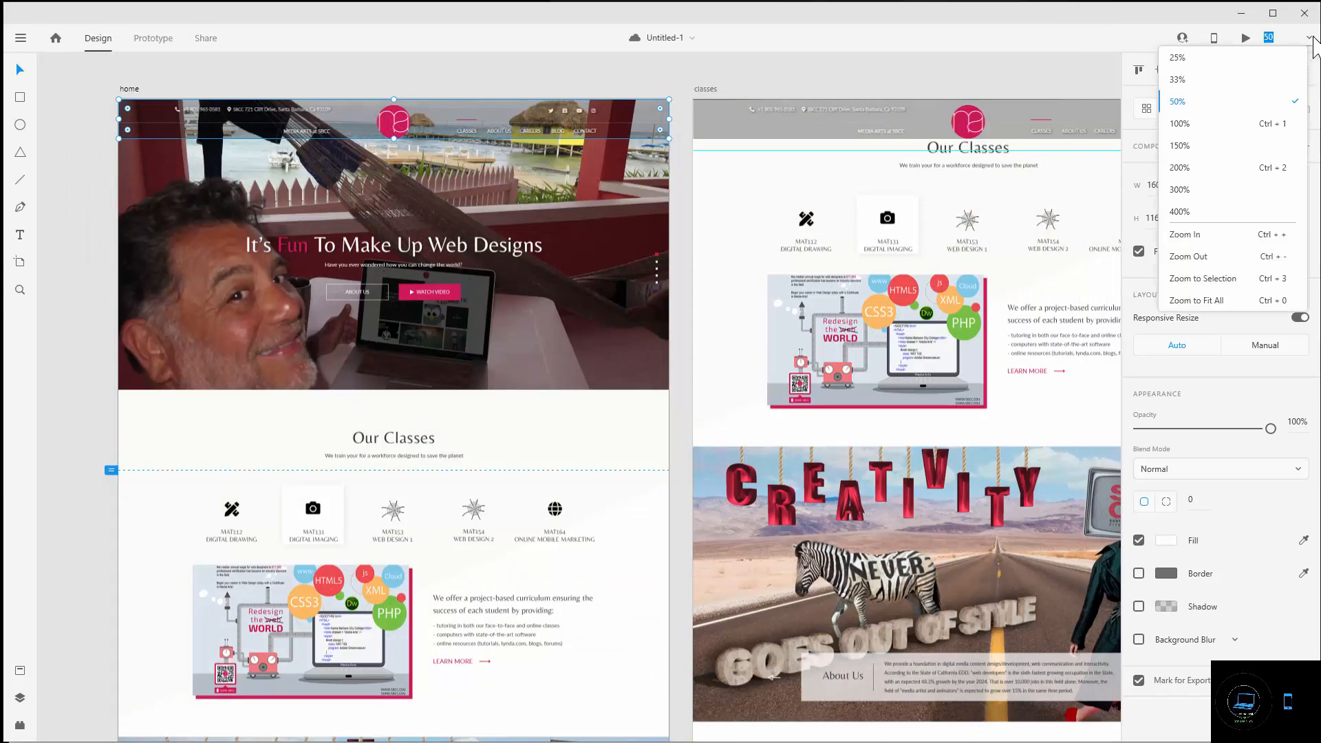
click(1191, 121)
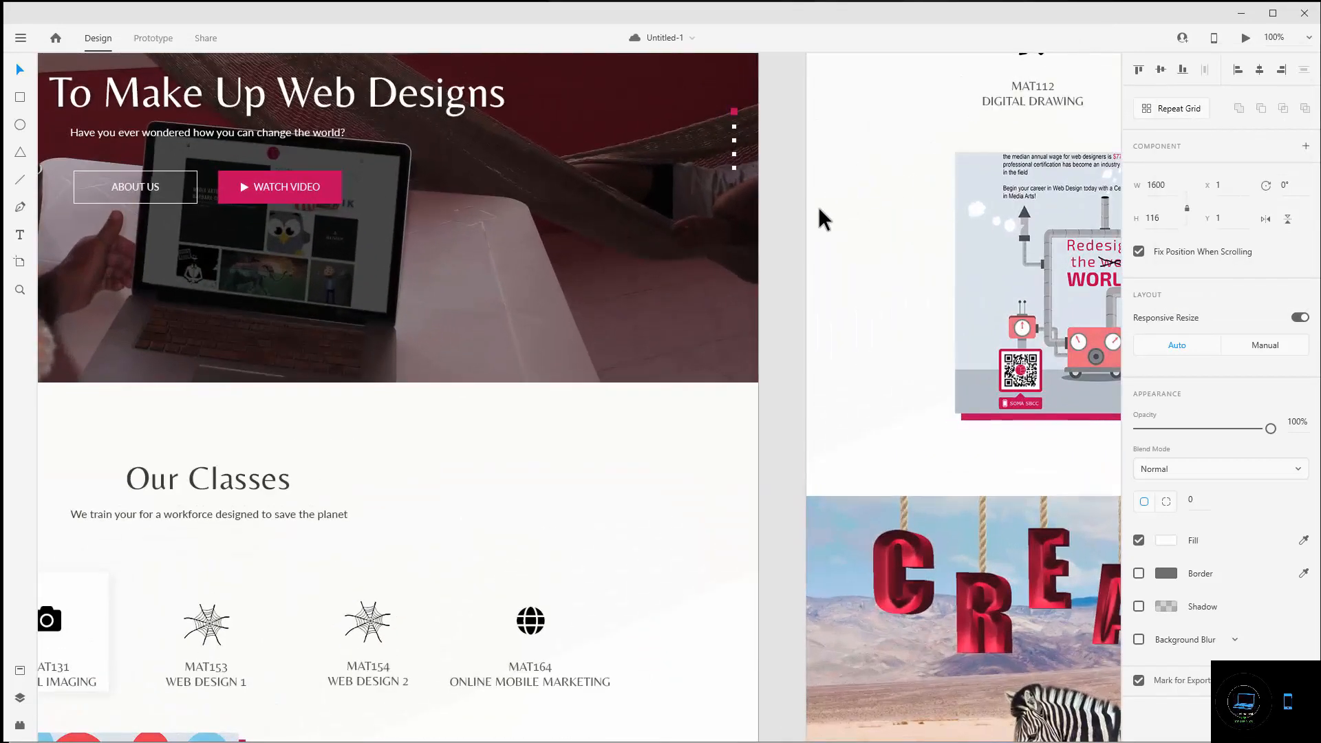
scroll(817, 215, up, 5)
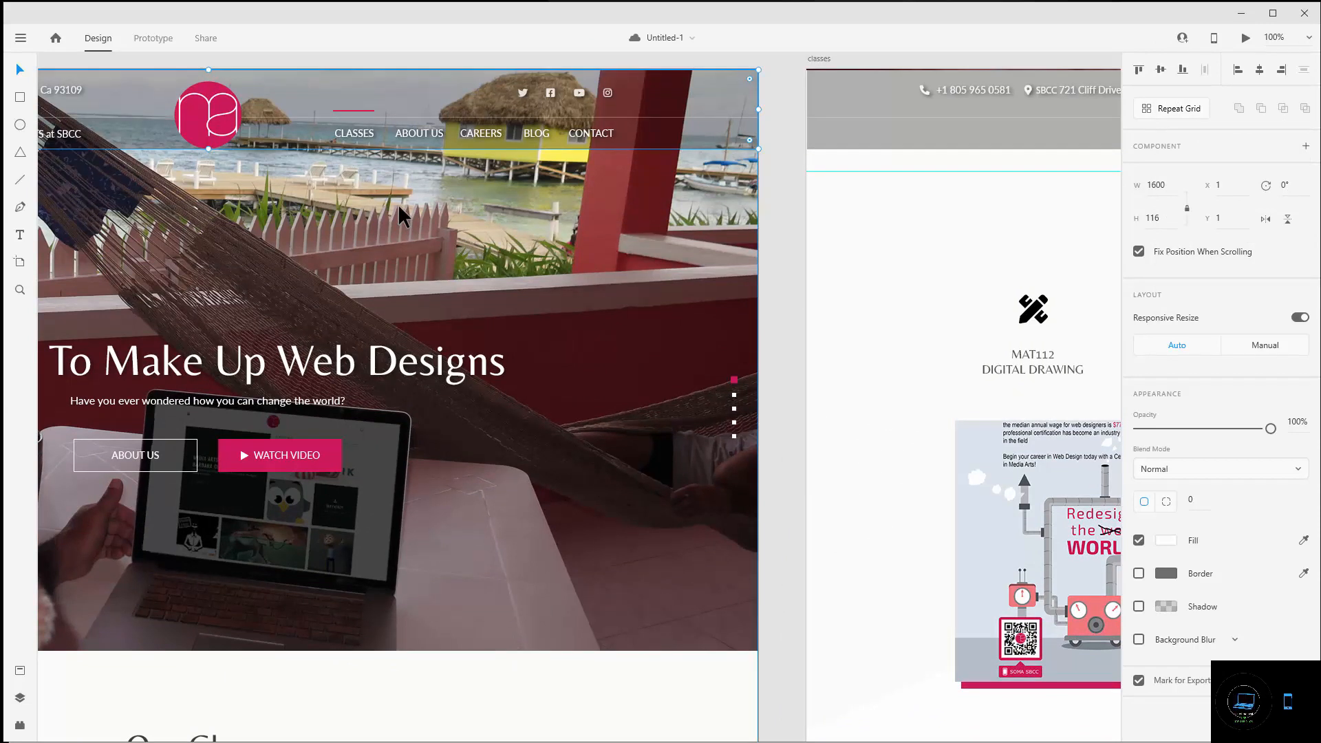
scroll(402, 217, up, 1)
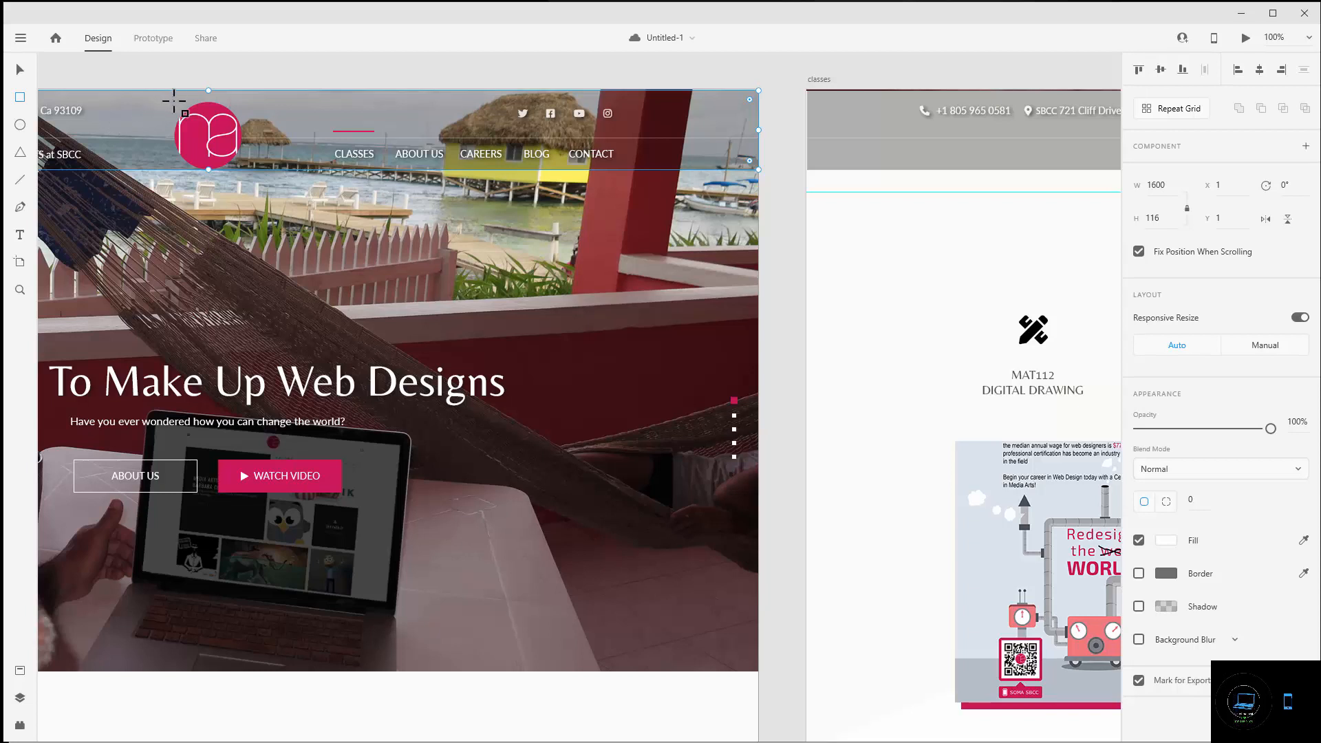
drag(172, 102, 241, 169)
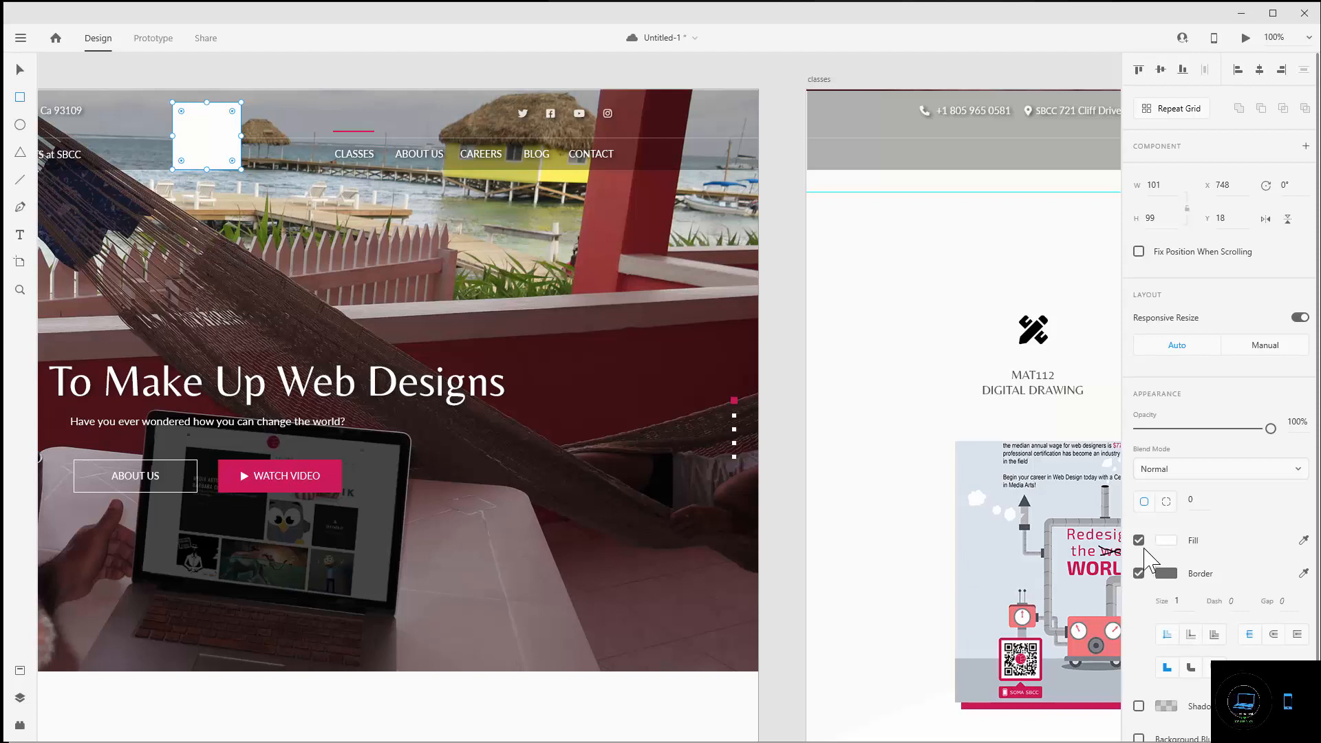
click(1139, 540)
click(1139, 574)
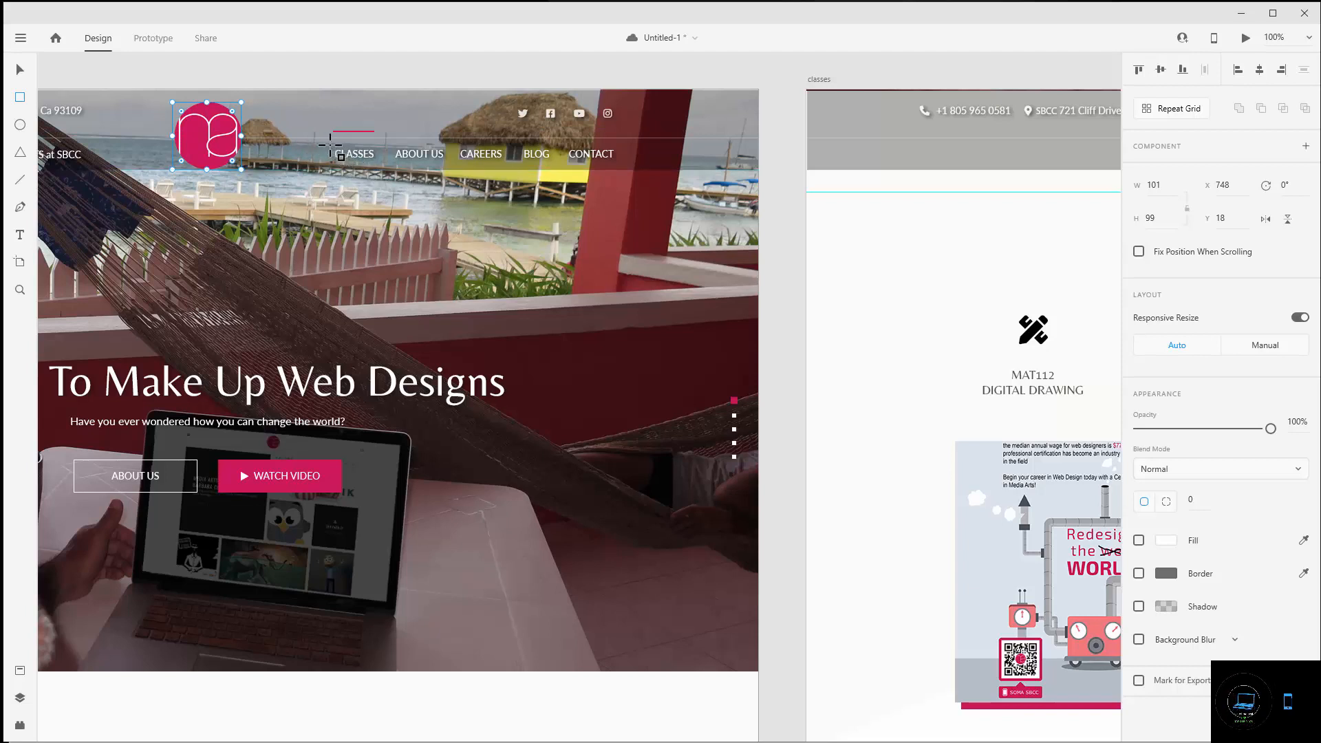
- Draw a rectangle about 71 × 27 over the CLASSES link in the home header and turn off its fill and border
drag(330, 144, 373, 163)
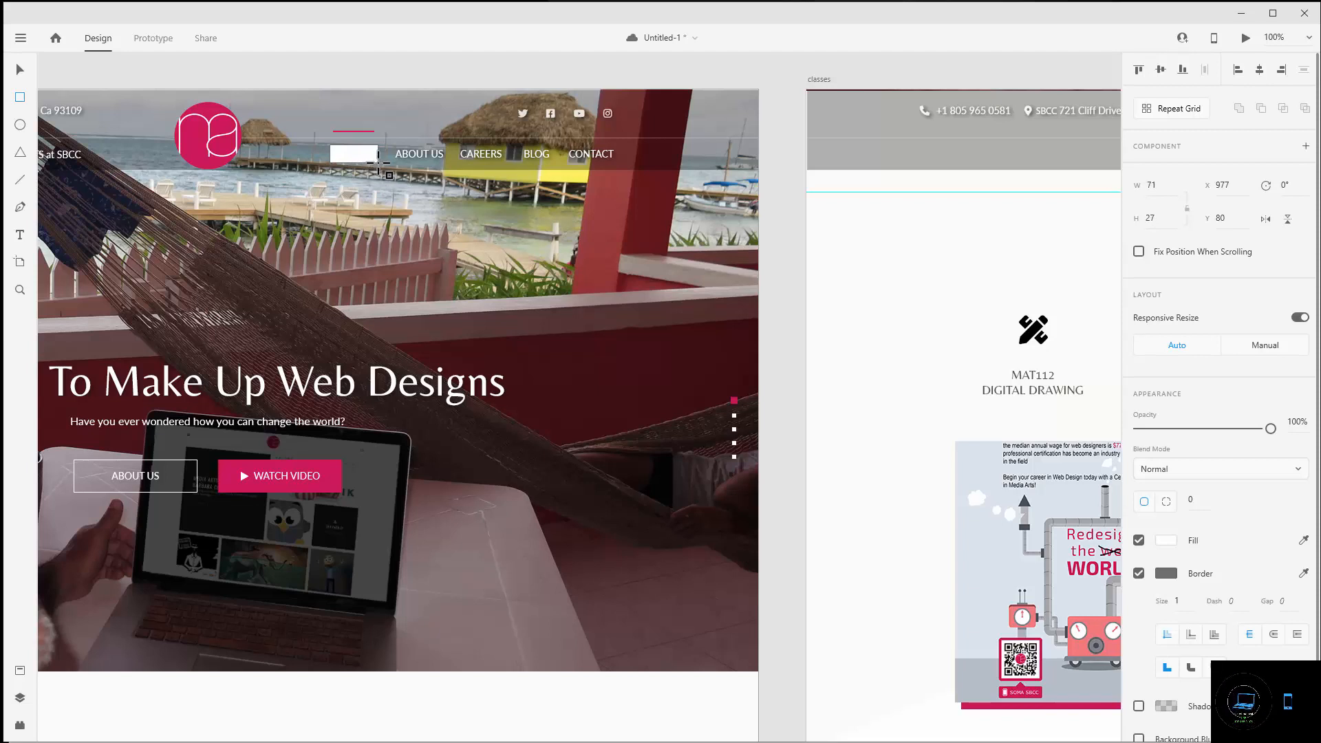
drag(378, 161, 378, 161)
click(1138, 542)
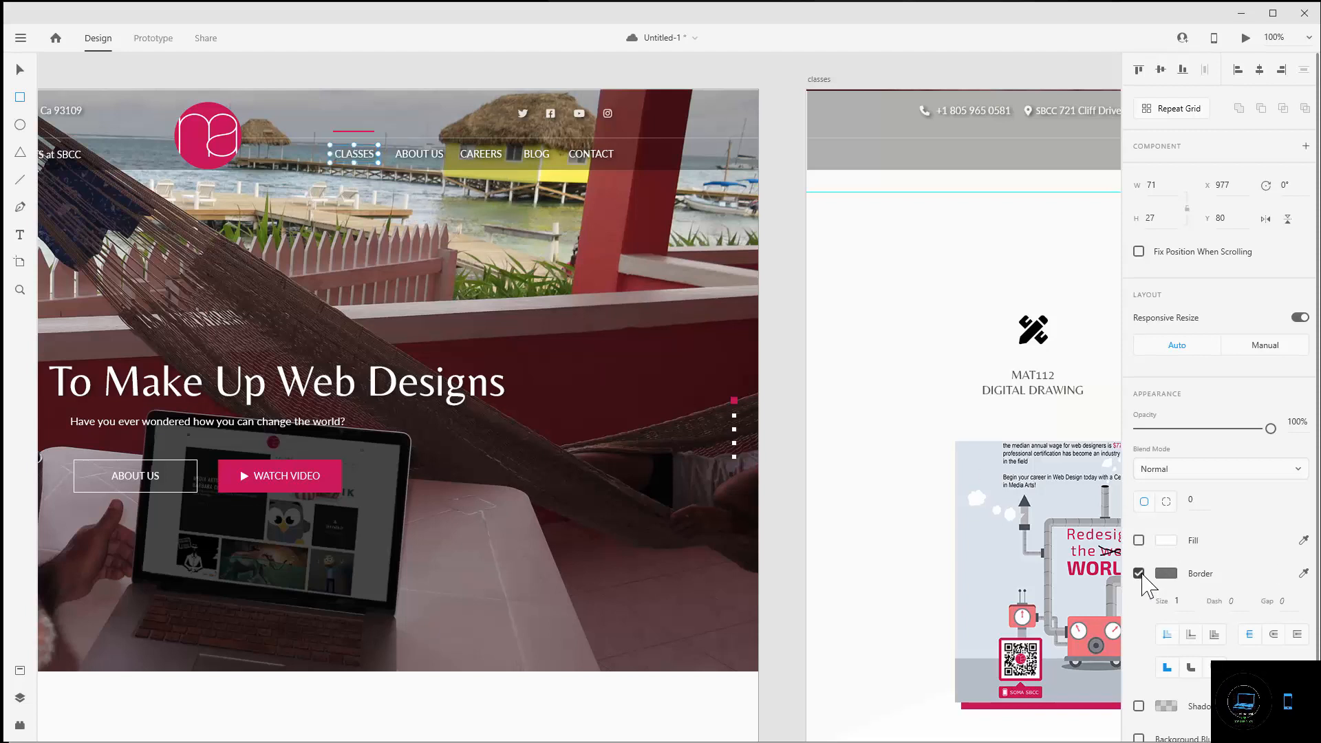
click(1139, 574)
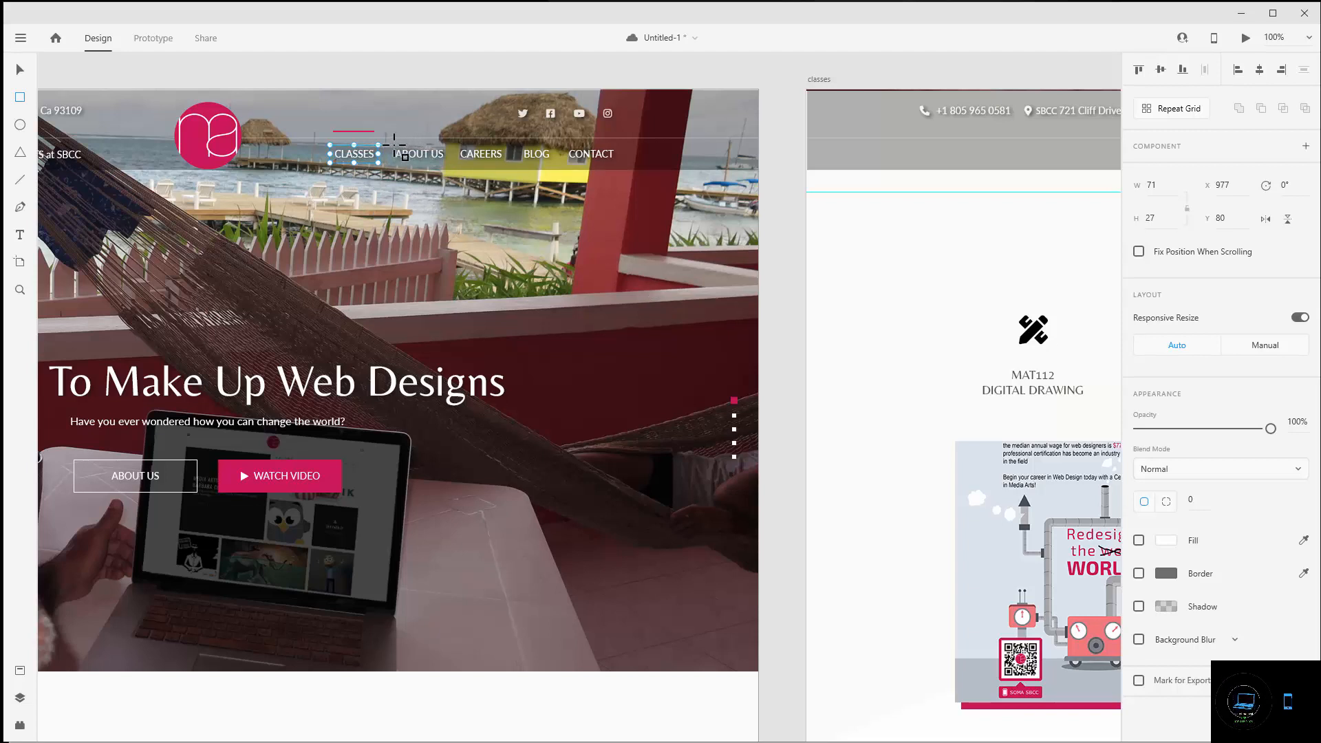
- Draw a rectangle about 76 × 27 over the ABOUT US link in the home header and turn off its fill and border
drag(394, 145, 446, 162)
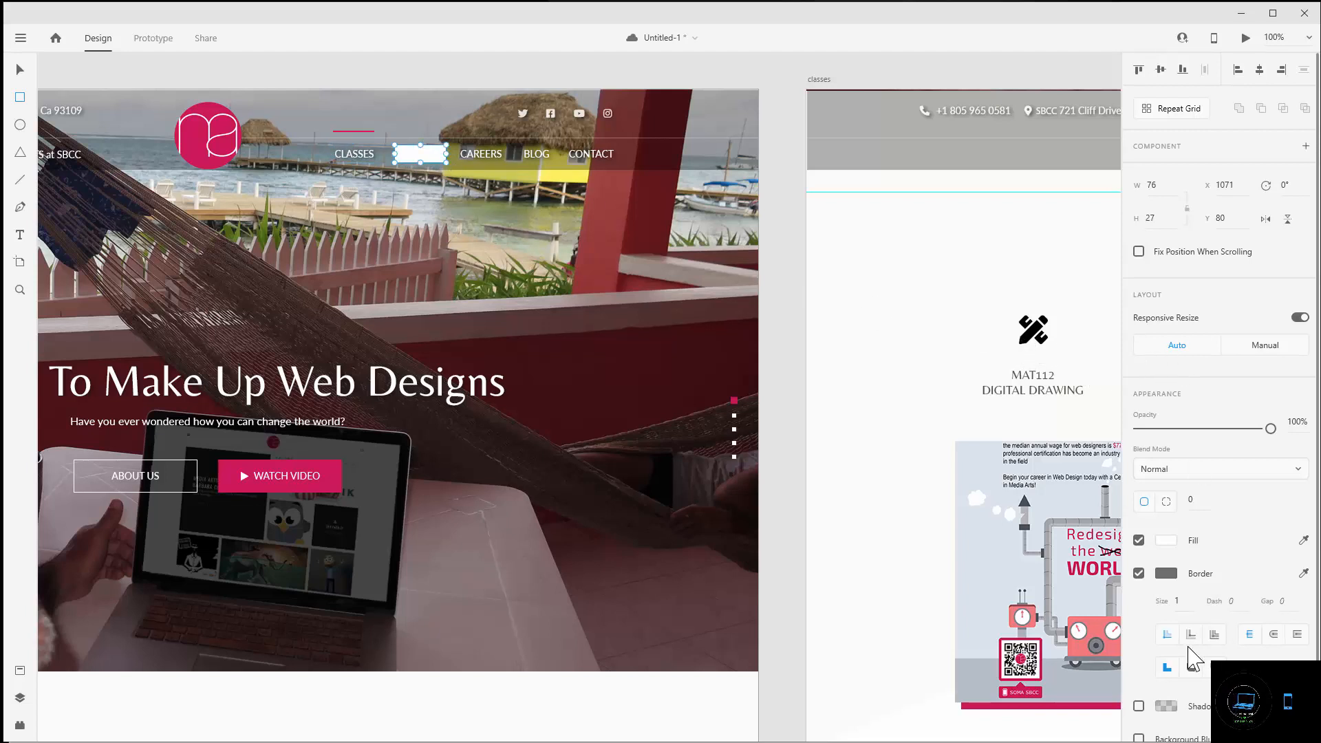
click(1139, 573)
click(1139, 540)
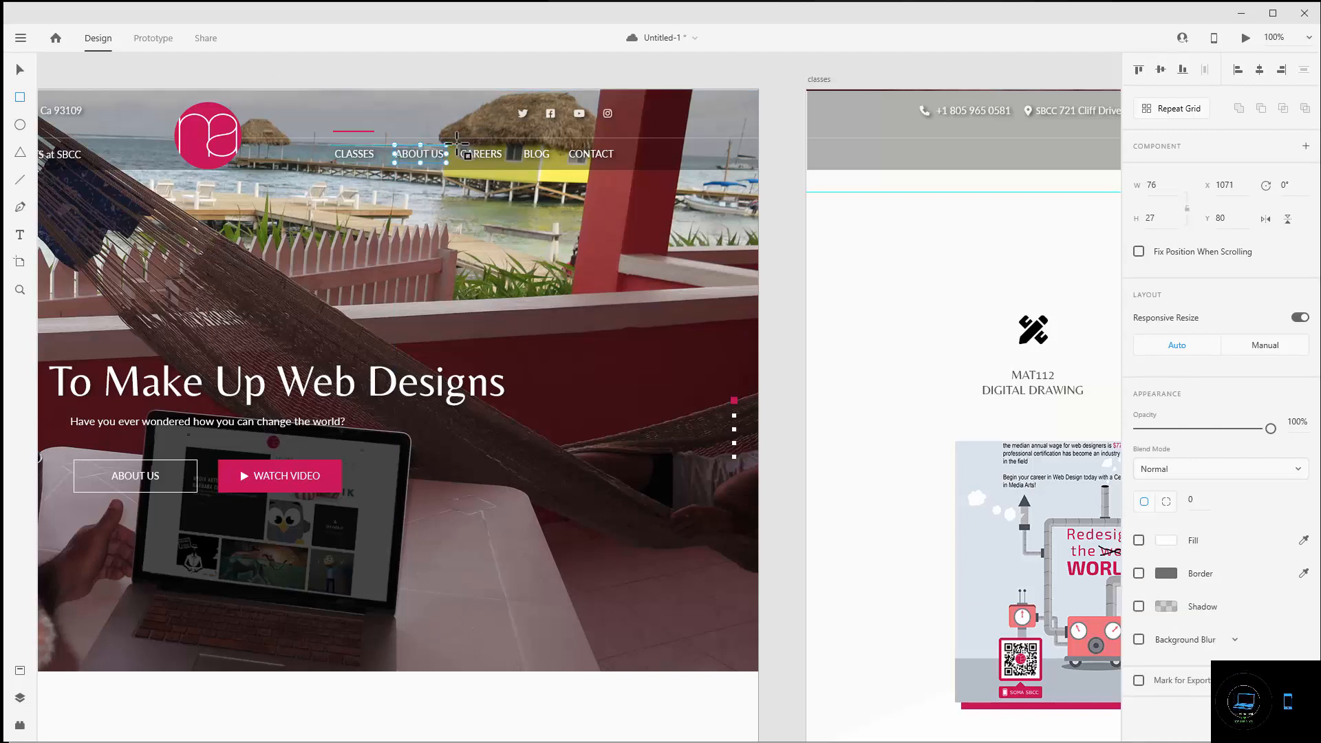
- Draw rectangles without fill or border over the home header's CAREERS (about 76 × 27), BLOG and CONTACT (about 75 × 27) links
drag(457, 144, 509, 163)
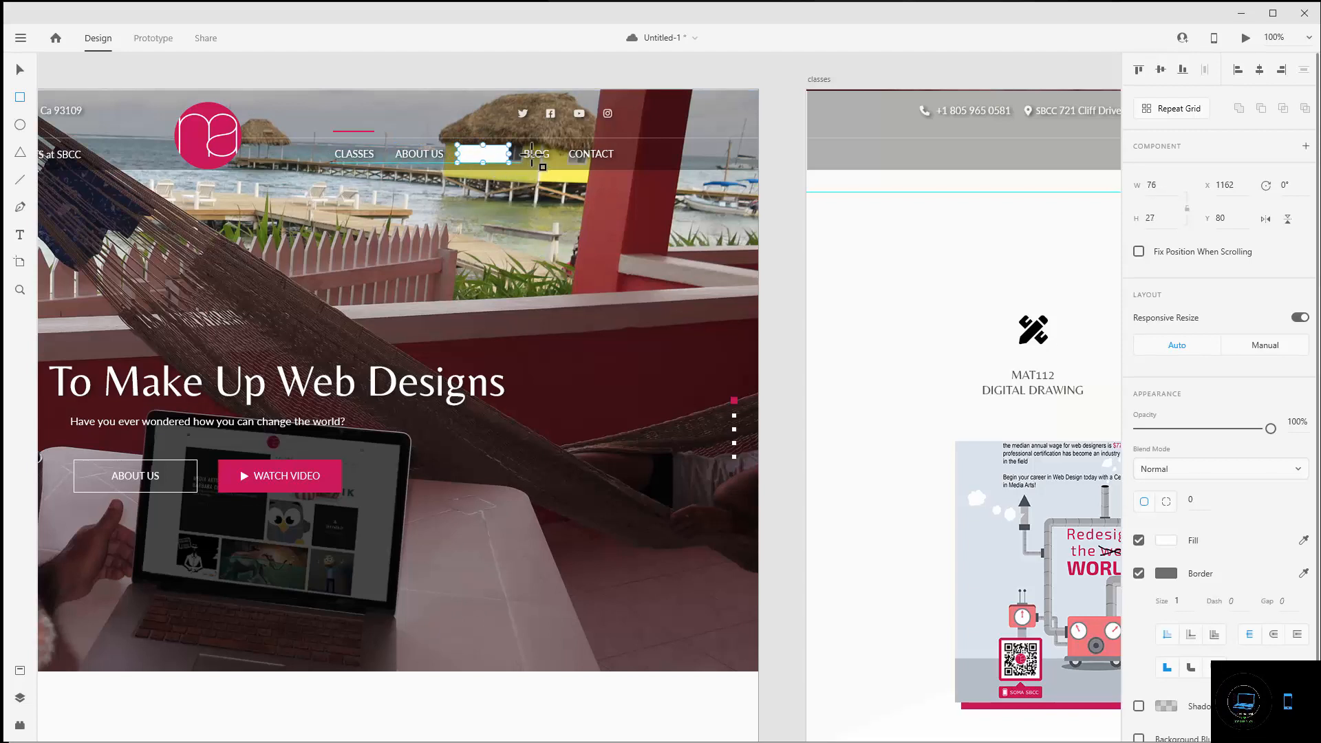
key(ctrl+z)
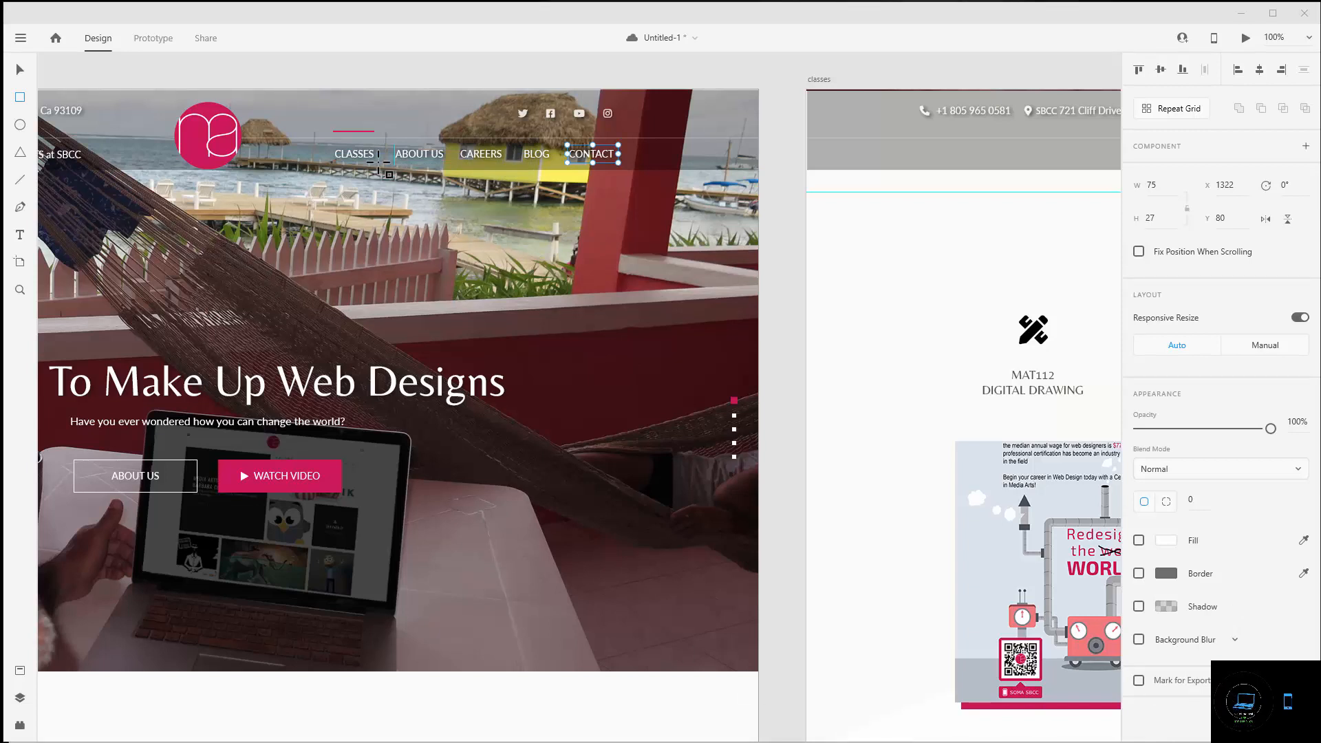
click(19, 68)
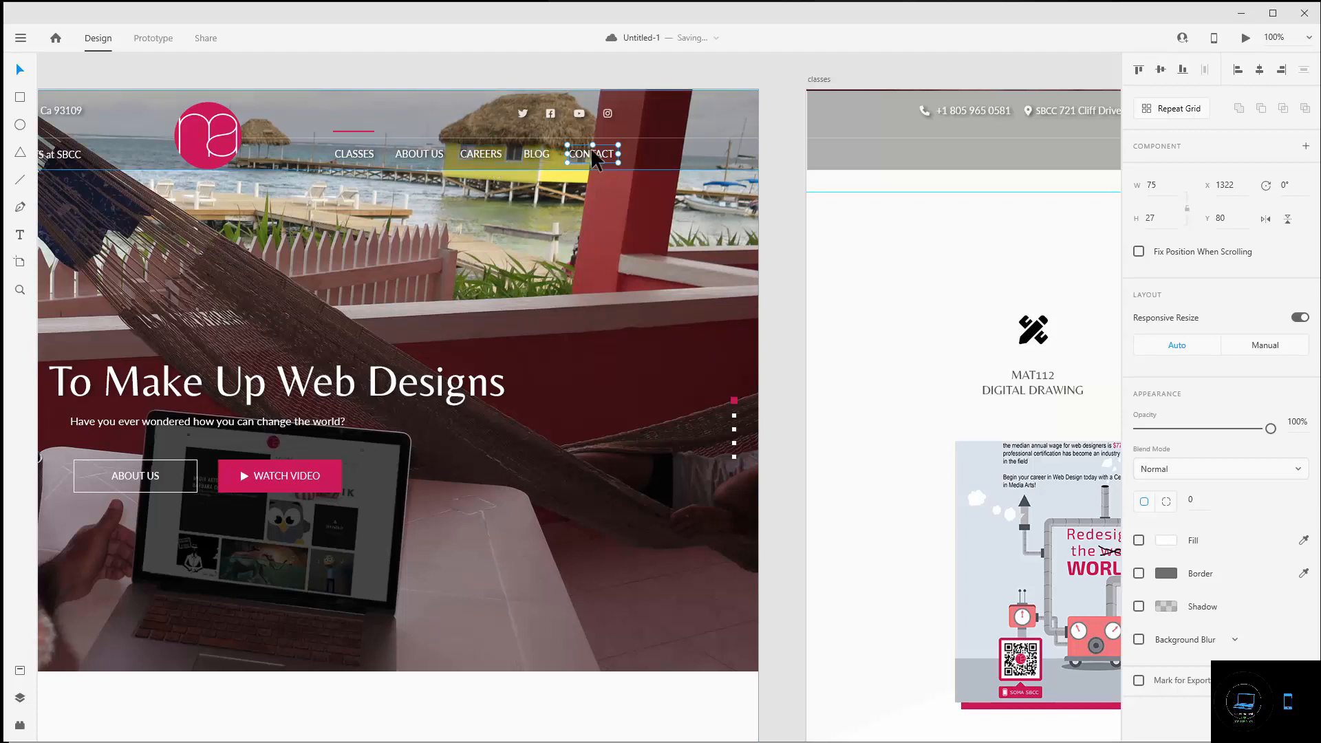
- Draw a rectangle over the ABOUT US button in the home artboard's hero section
click(458, 412)
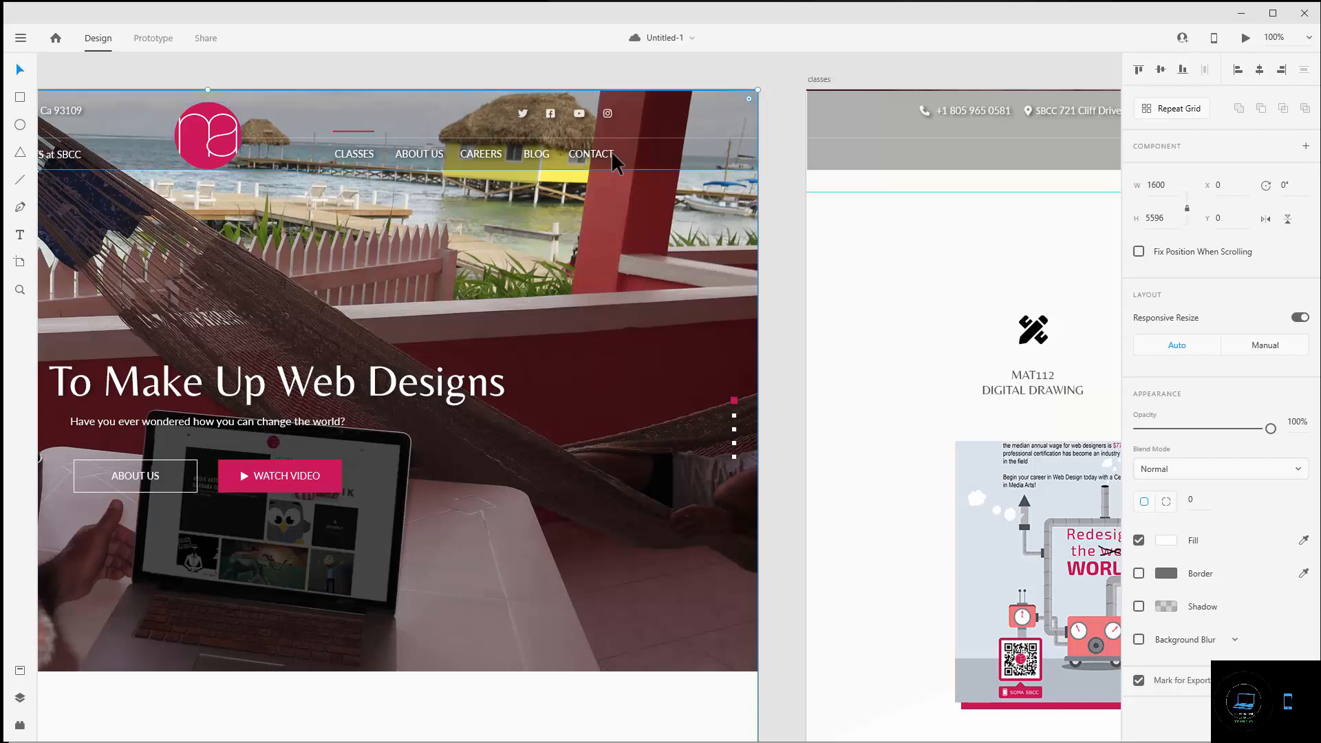
scroll(539, 319, down, 2)
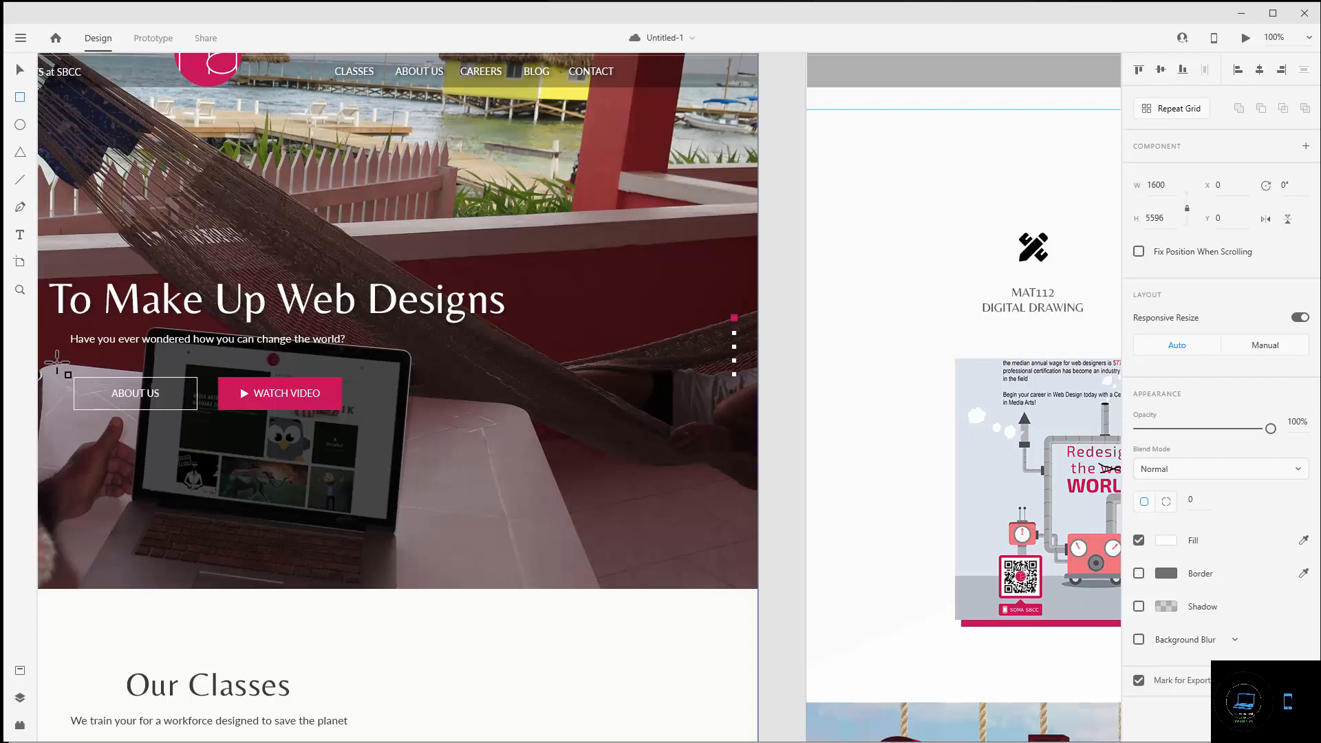
drag(71, 373, 201, 414)
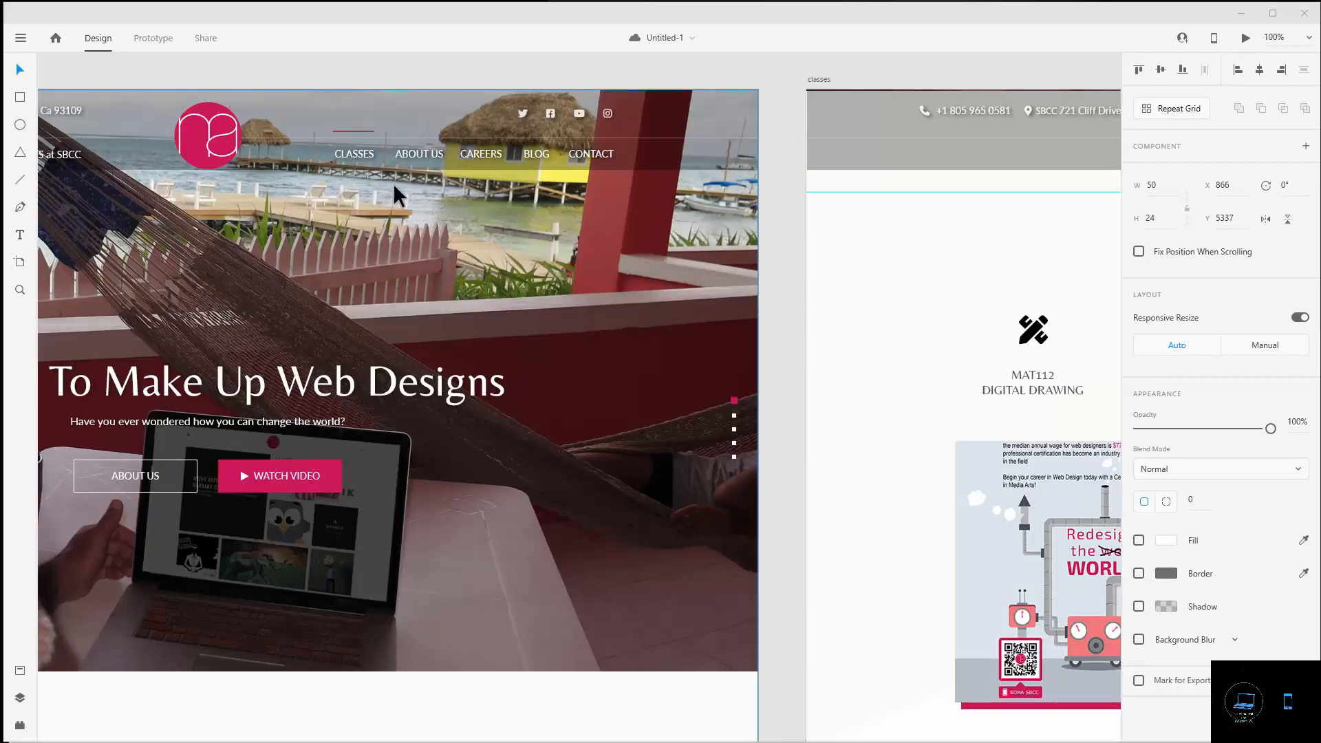
- Fix the position when scrolling for the hotspot rectangles over the logo and navigation links in the home header
click(365, 162)
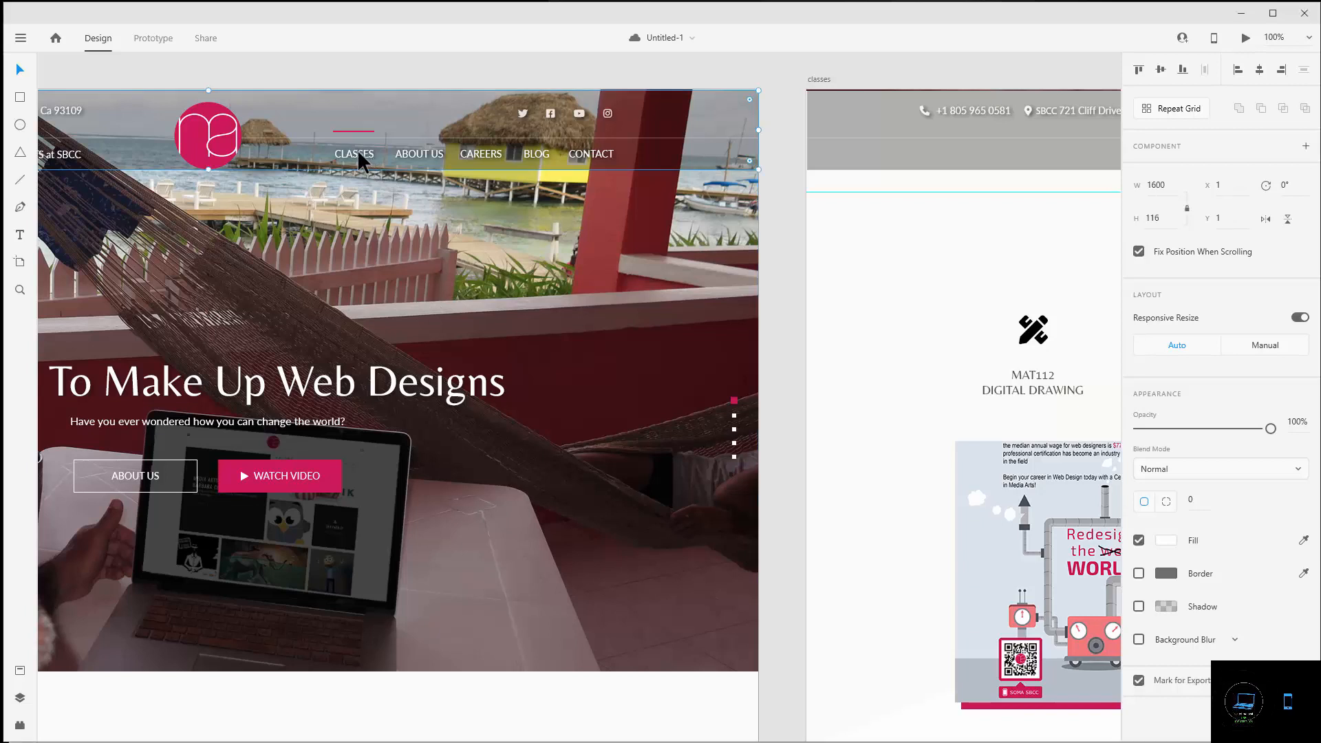
double_click(239, 124)
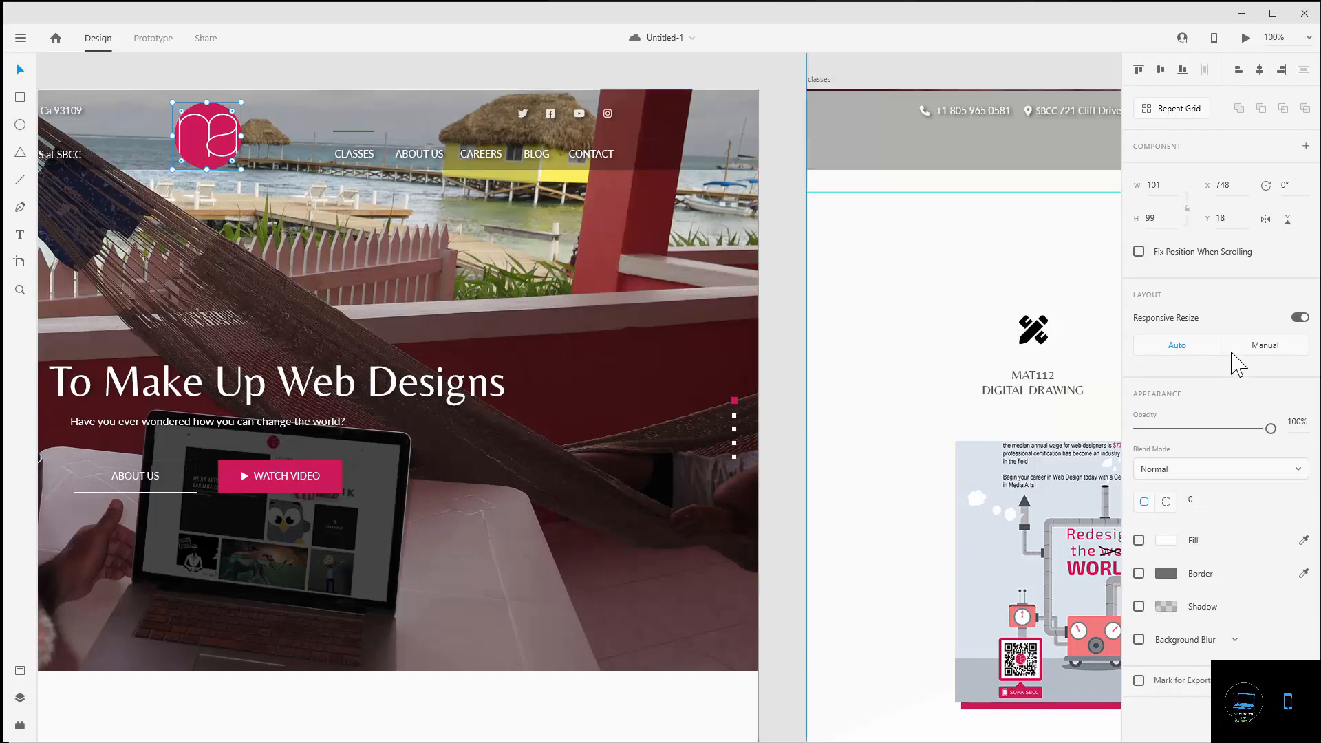
click(1140, 252)
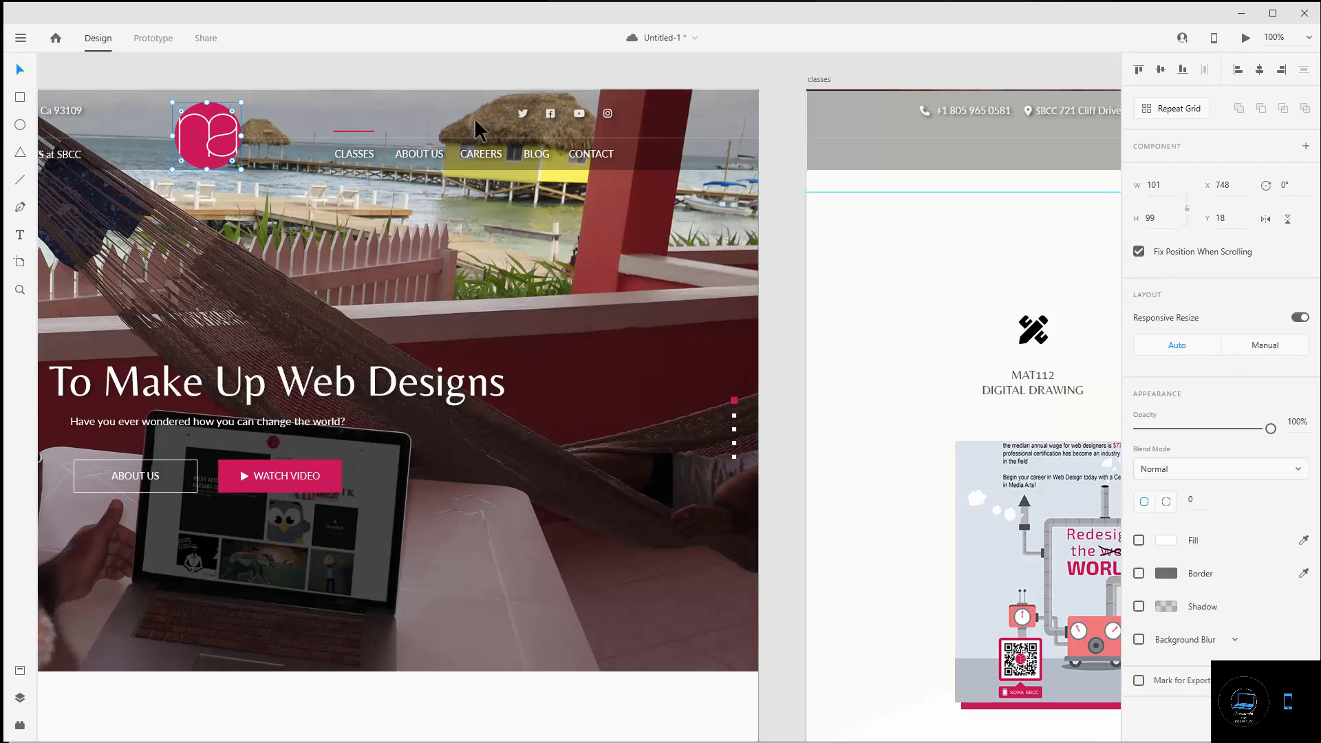
click(361, 159)
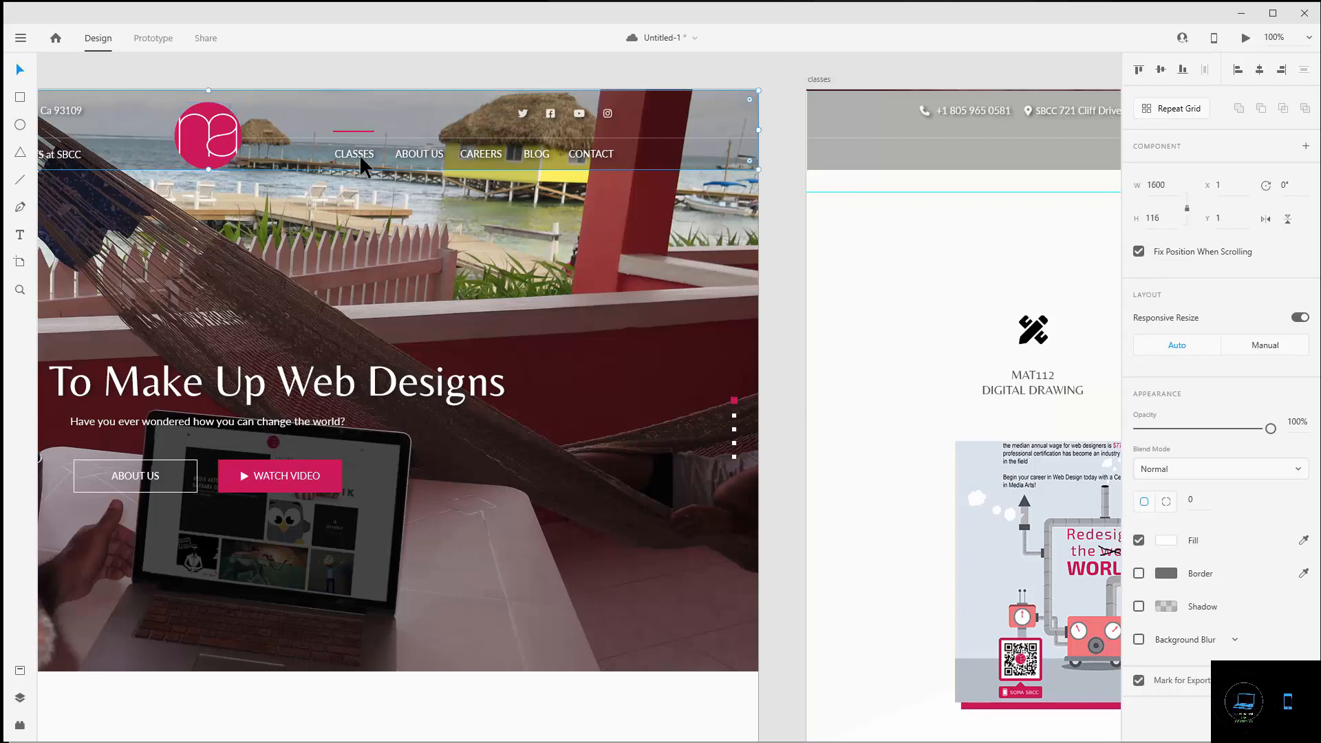
double_click(372, 165)
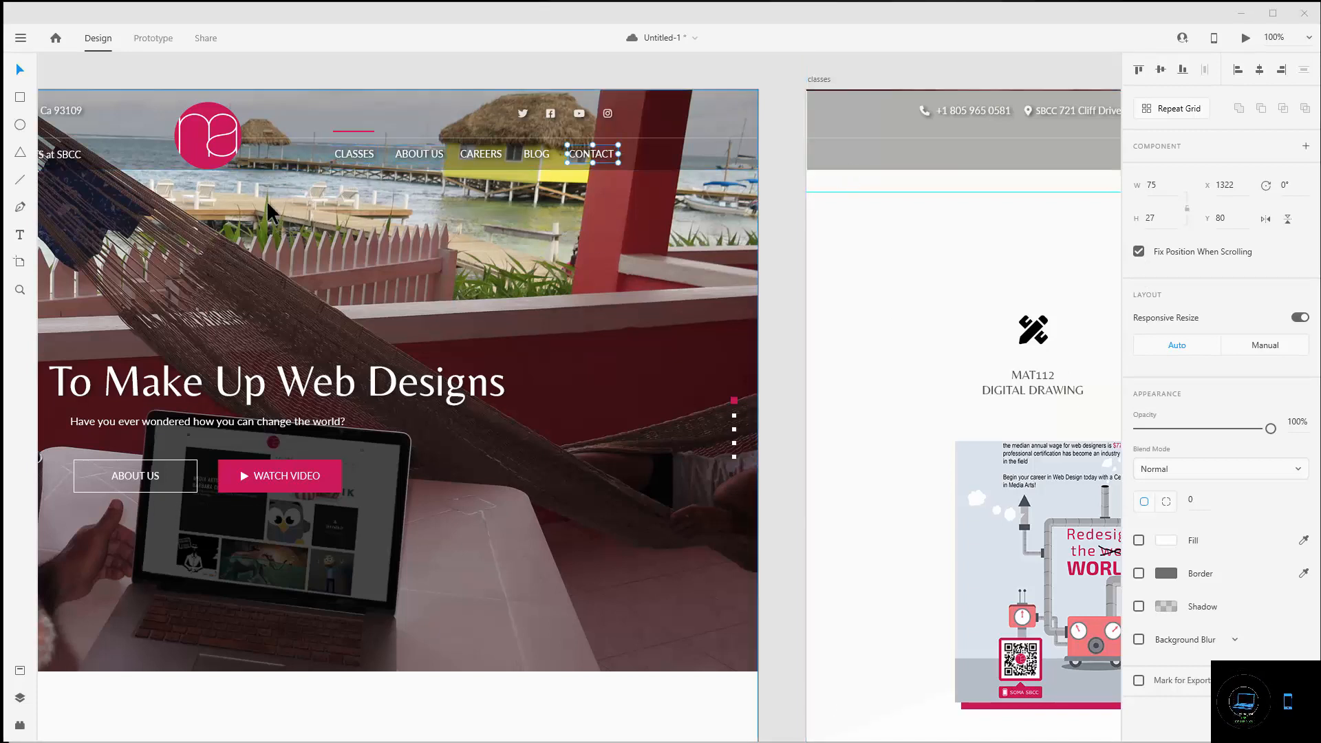
- Copy the five navigation link hotspots from the home header and paste them onto the classes artboard's header
click(542, 164)
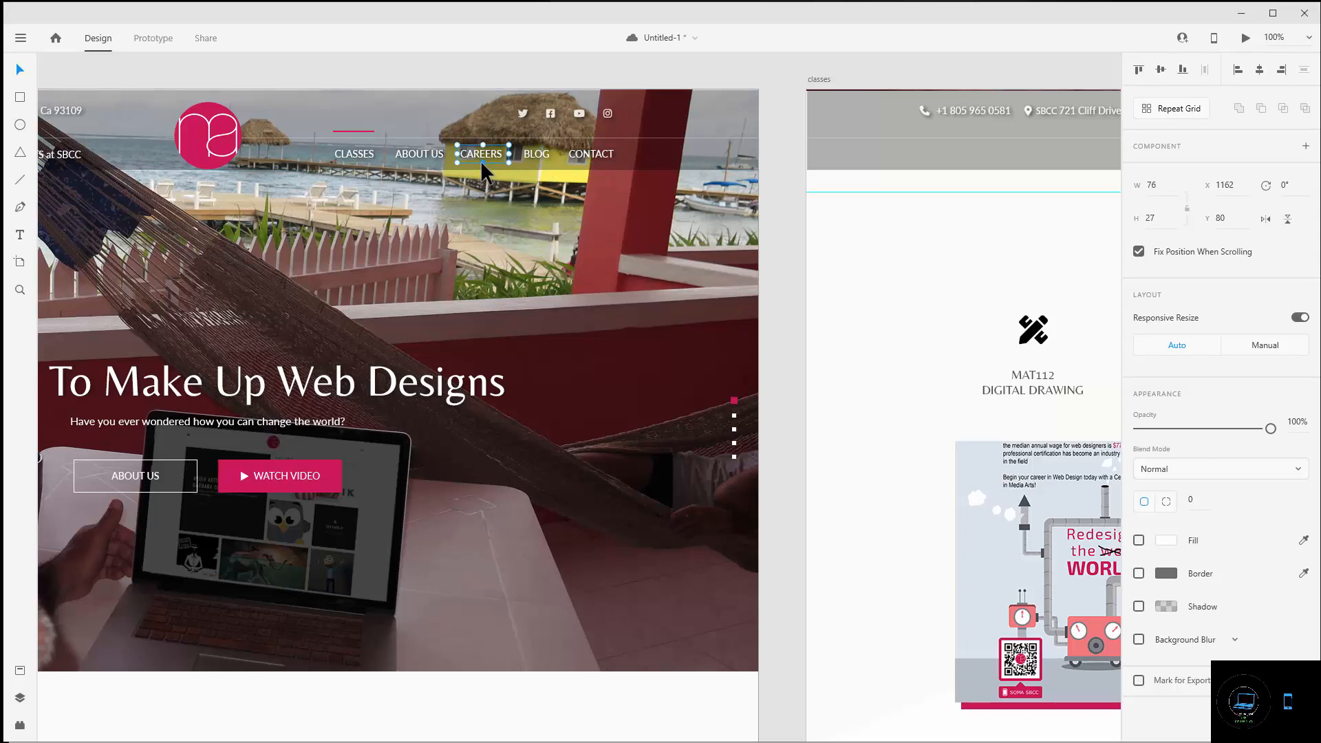
shift+click(536, 165)
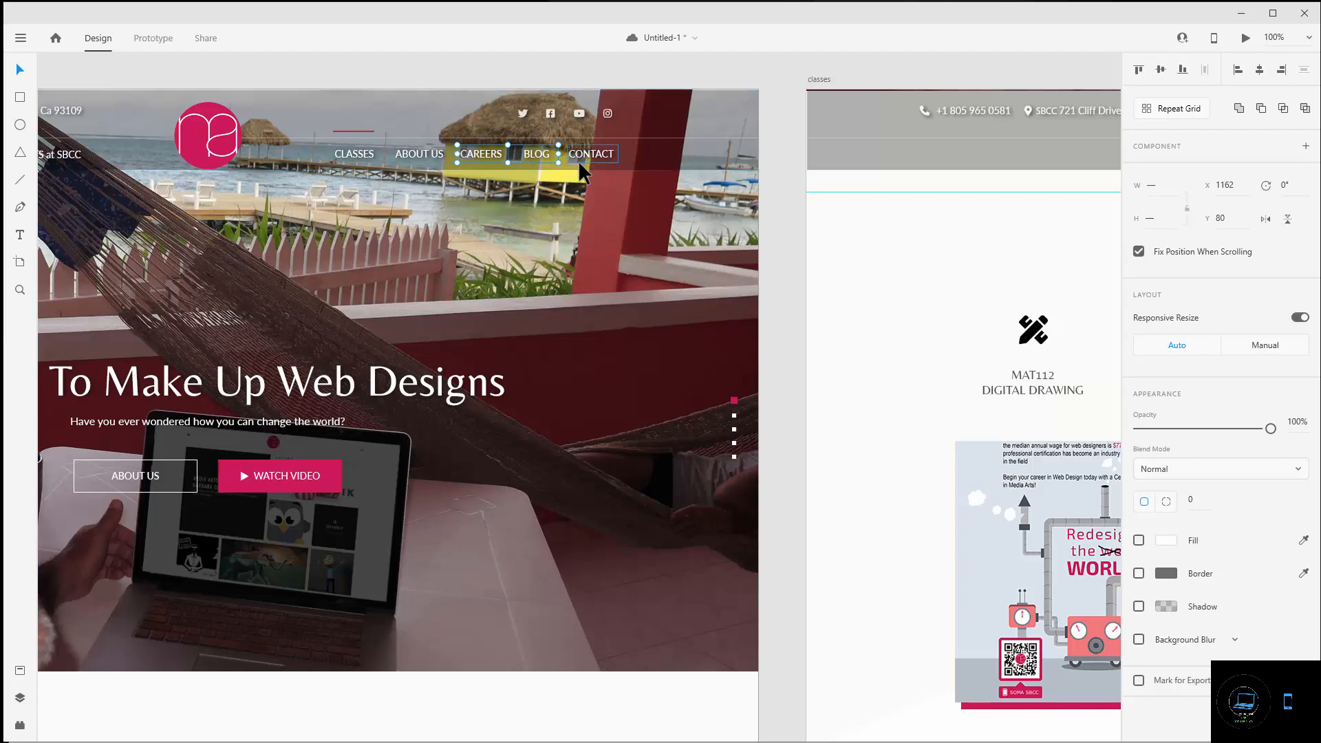
shift+click(579, 165)
shift+click(411, 153)
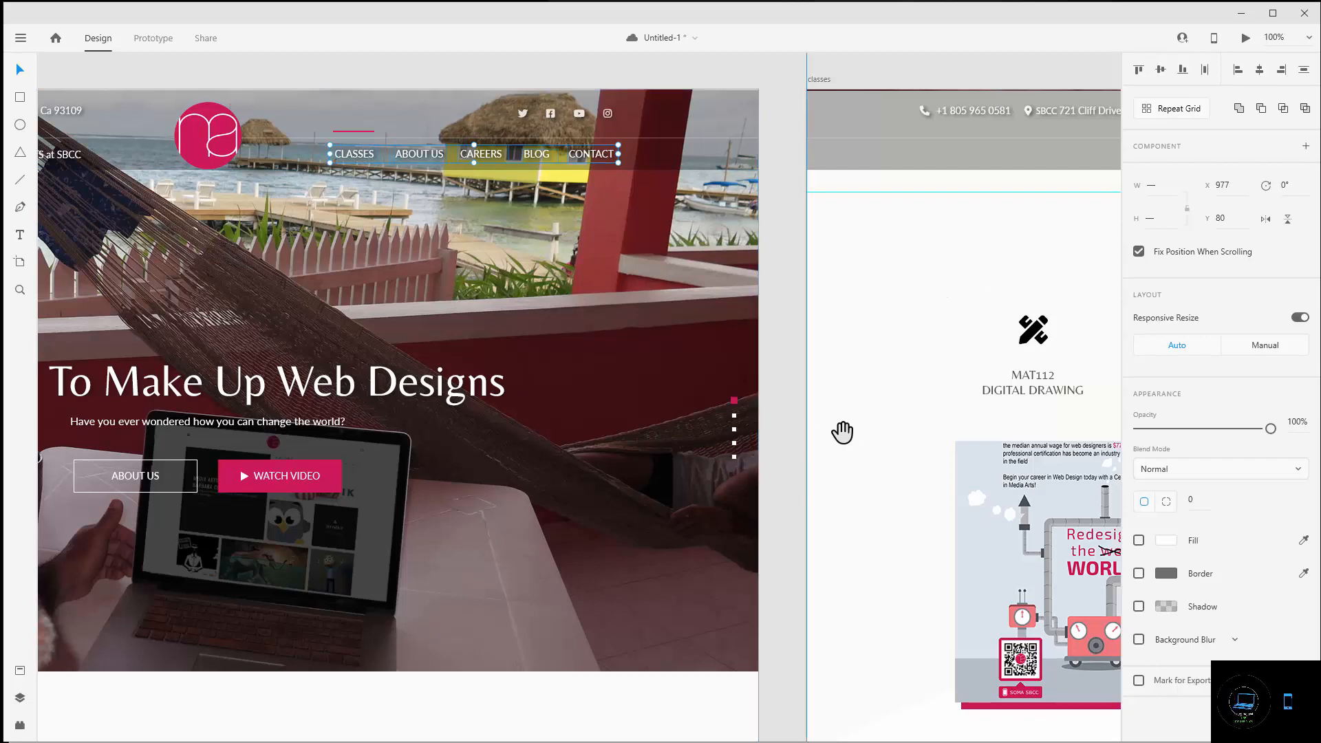
drag(851, 417, 2, 449)
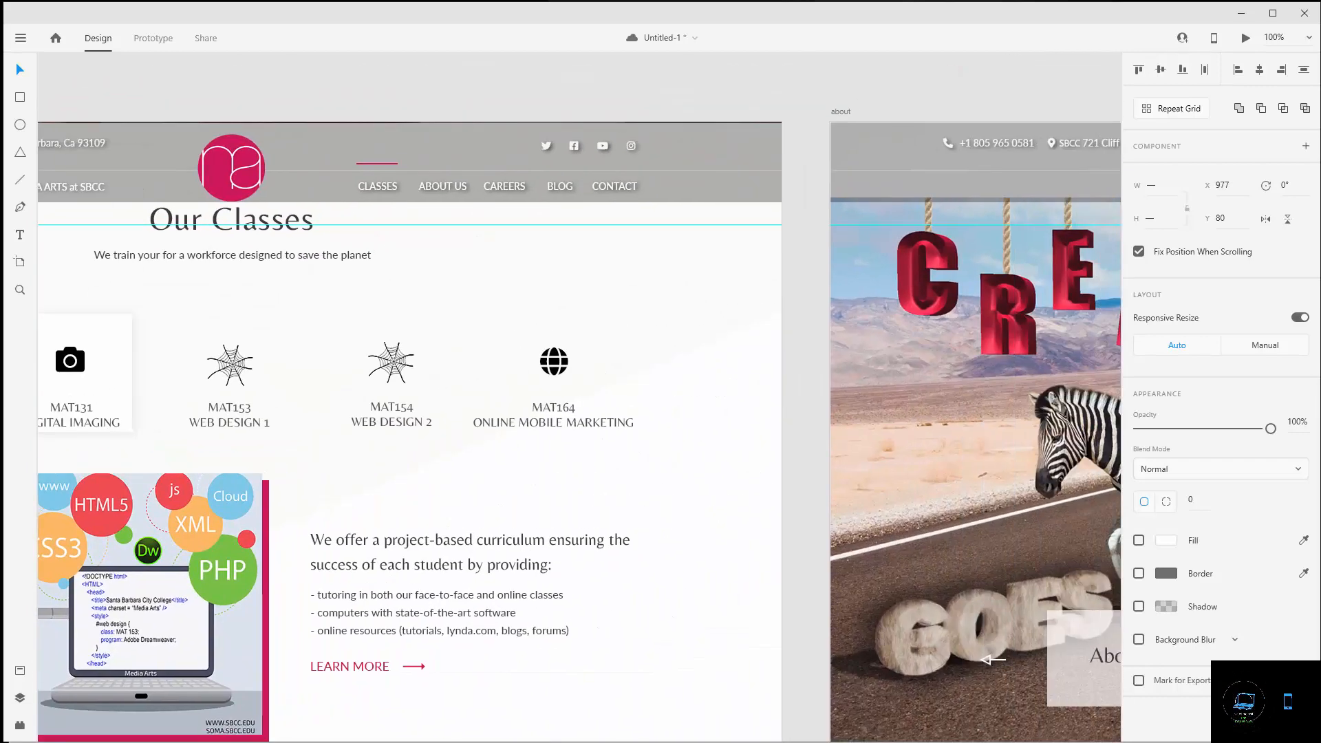
right_click(472, 176)
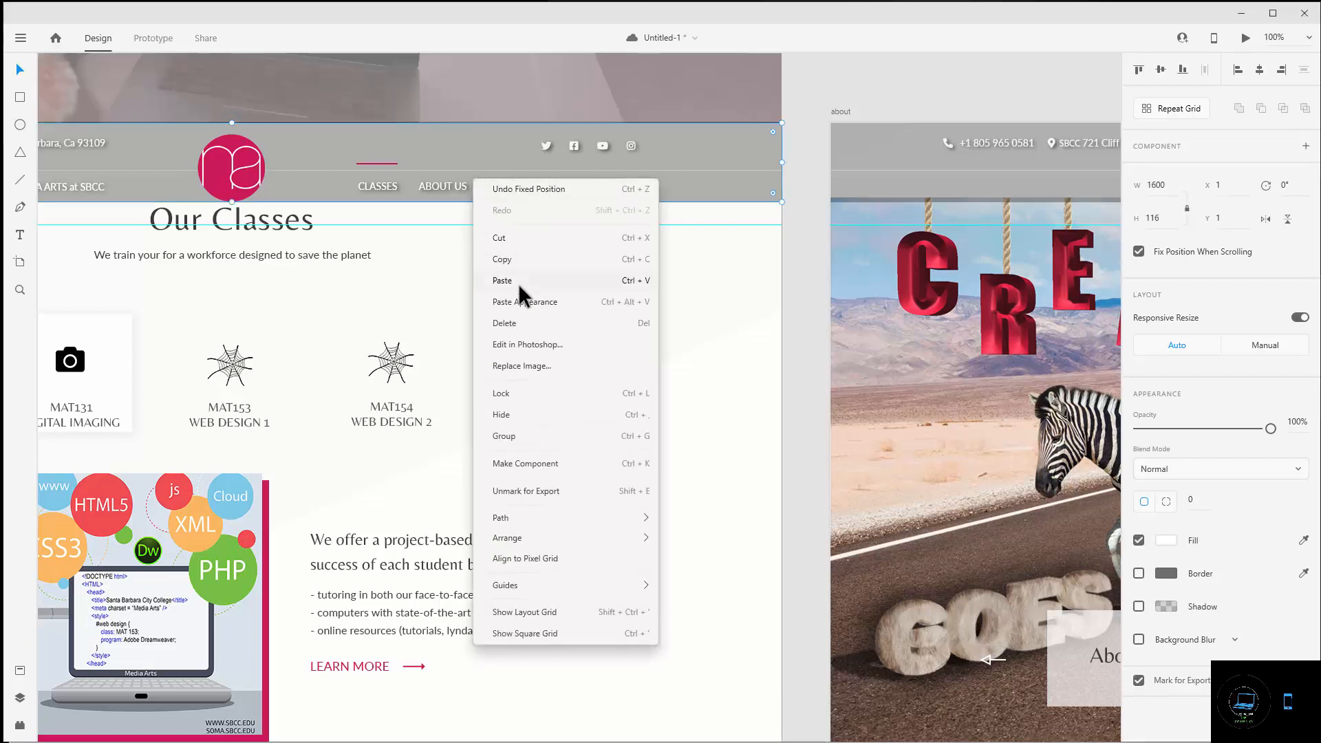
click(518, 281)
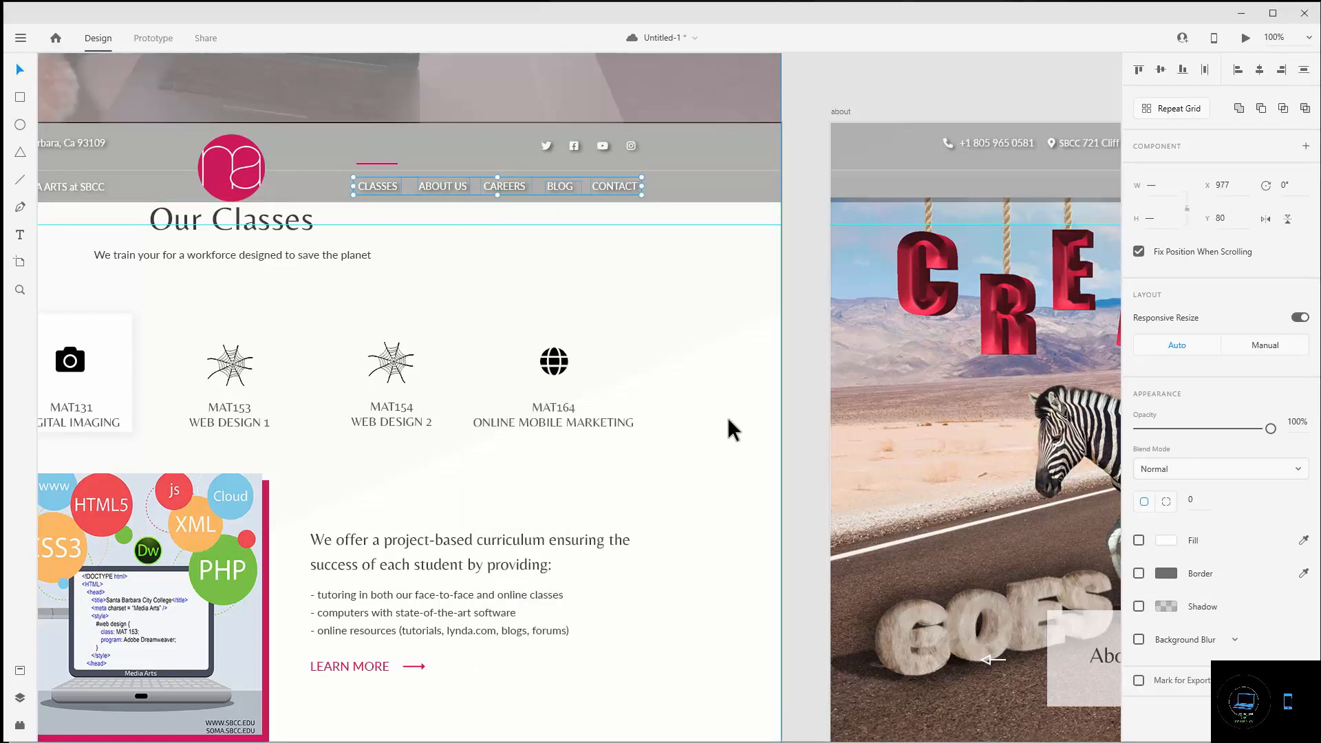
- Draw a rectangle about 81 × 22 without fill or border over the CONTACT link in the contact artboard's footer
drag(846, 168, 438, 159)
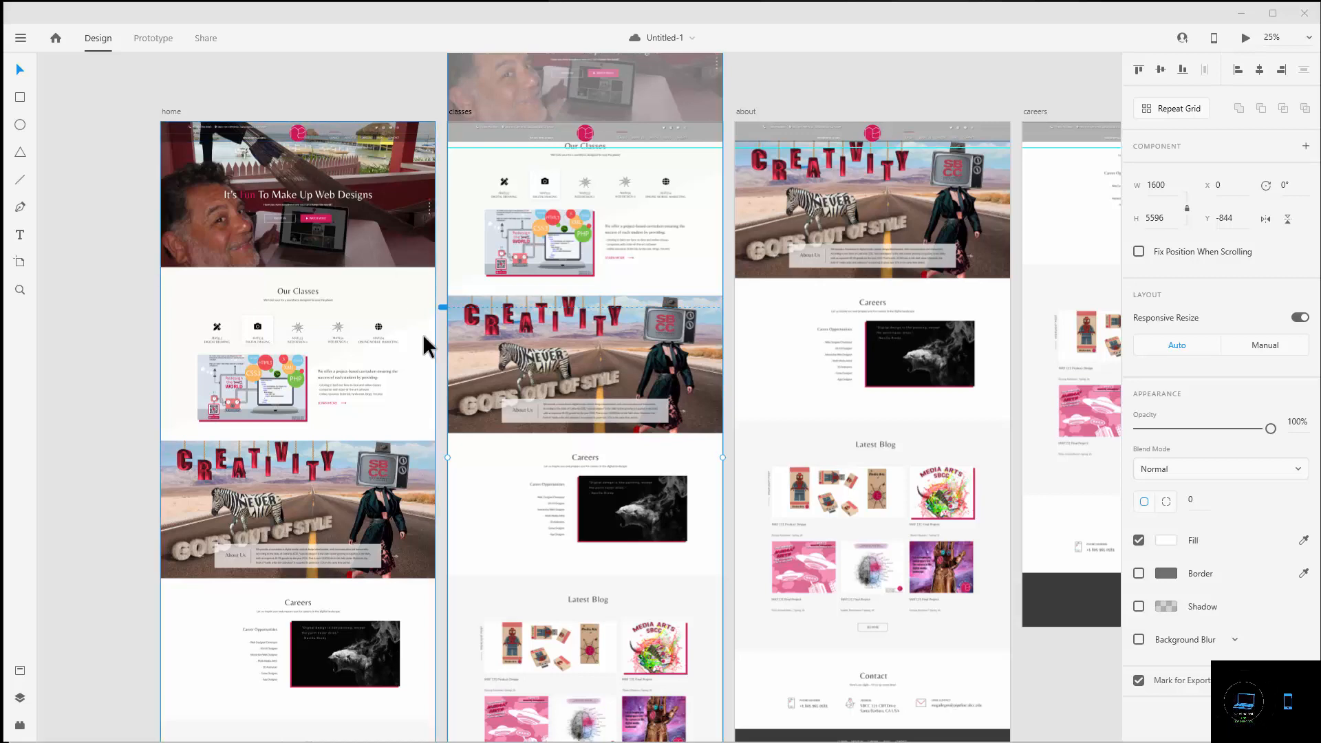
scroll(423, 333, down, 8)
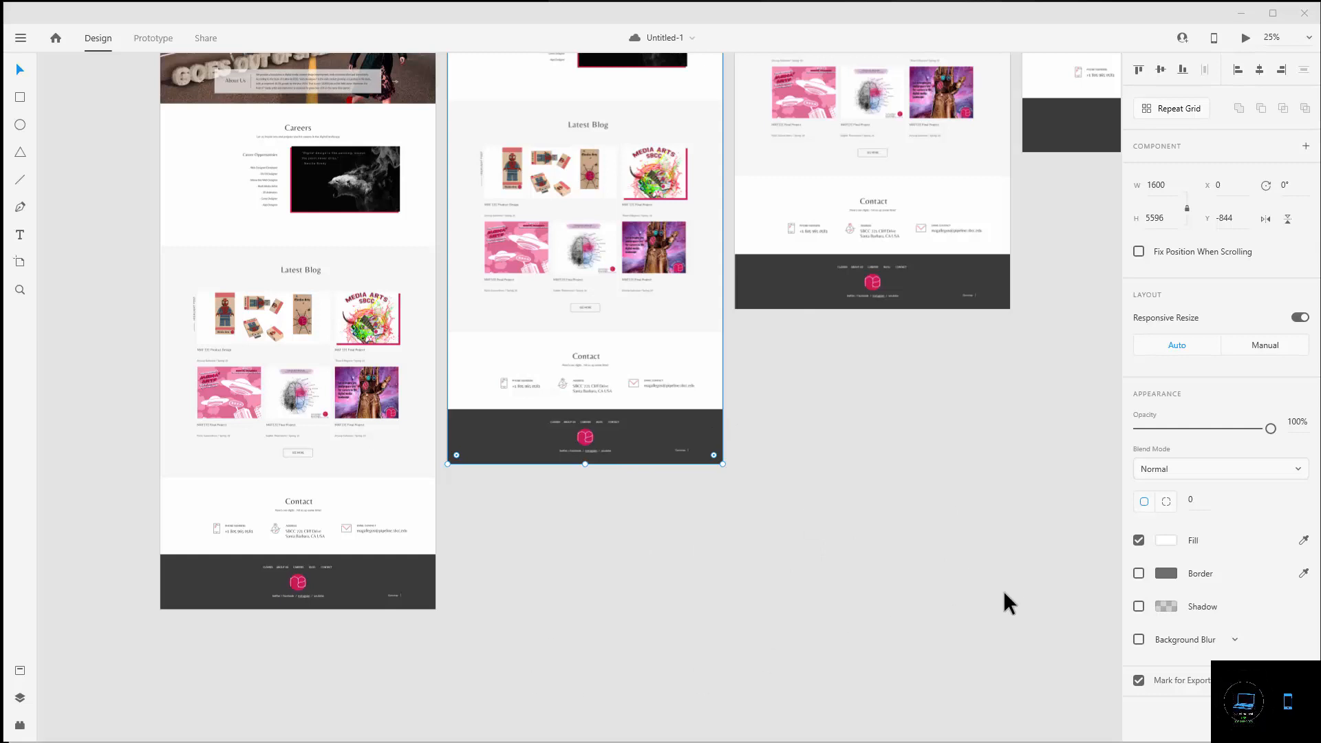
drag(1007, 559, 546, 665)
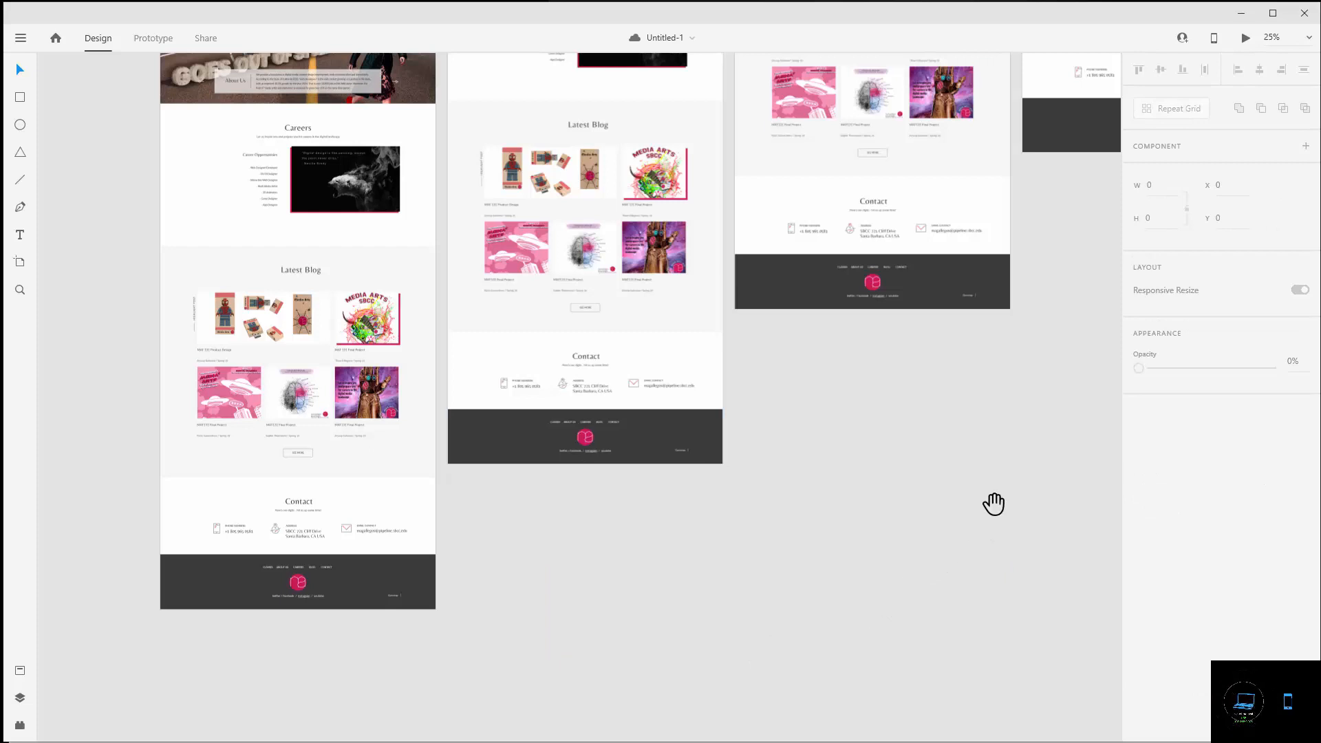
drag(991, 503, 196, 742)
drag(908, 341, 653, 641)
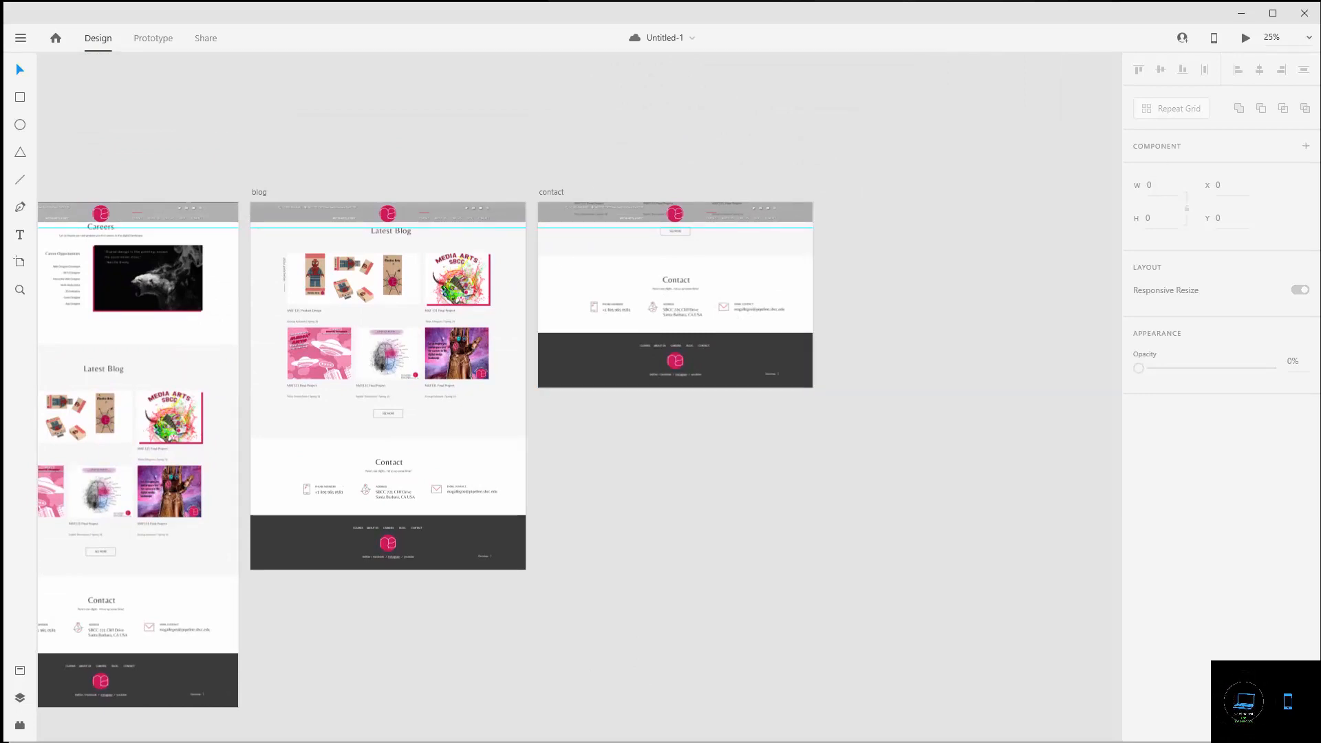
click(1310, 38)
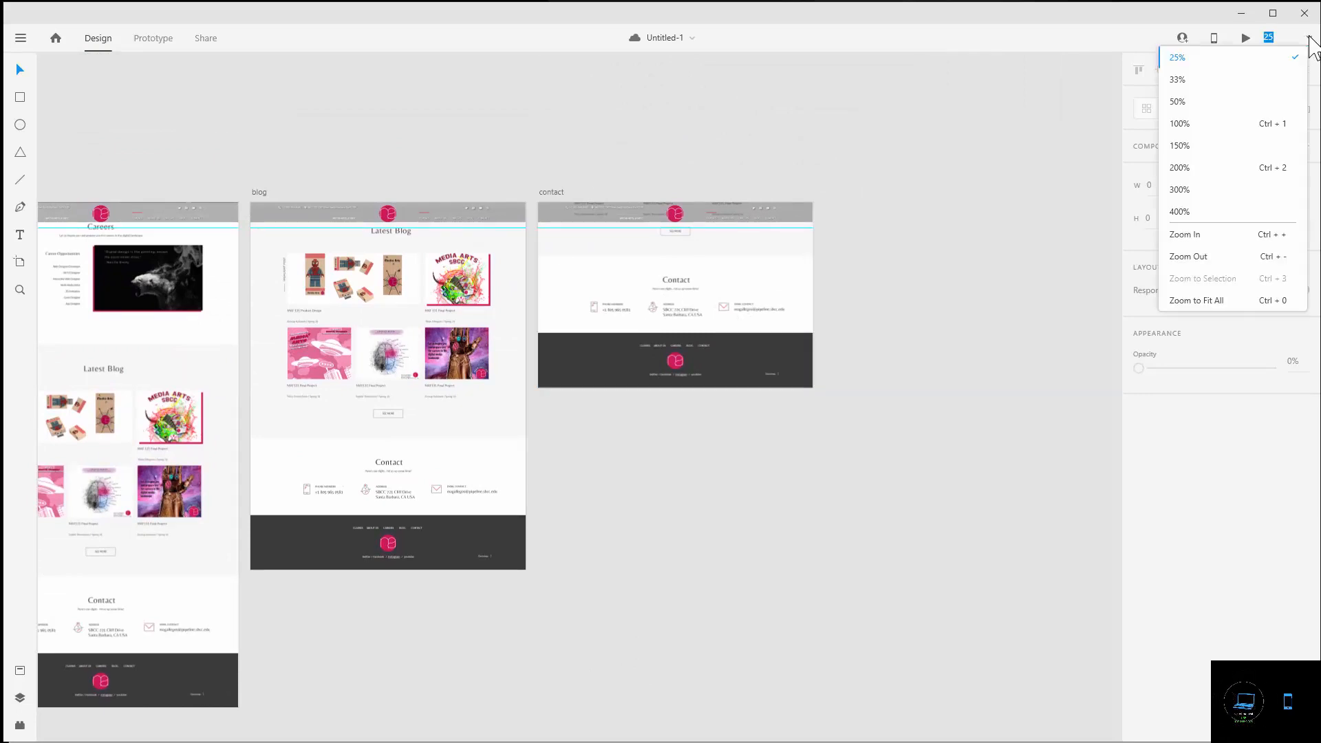
click(1185, 130)
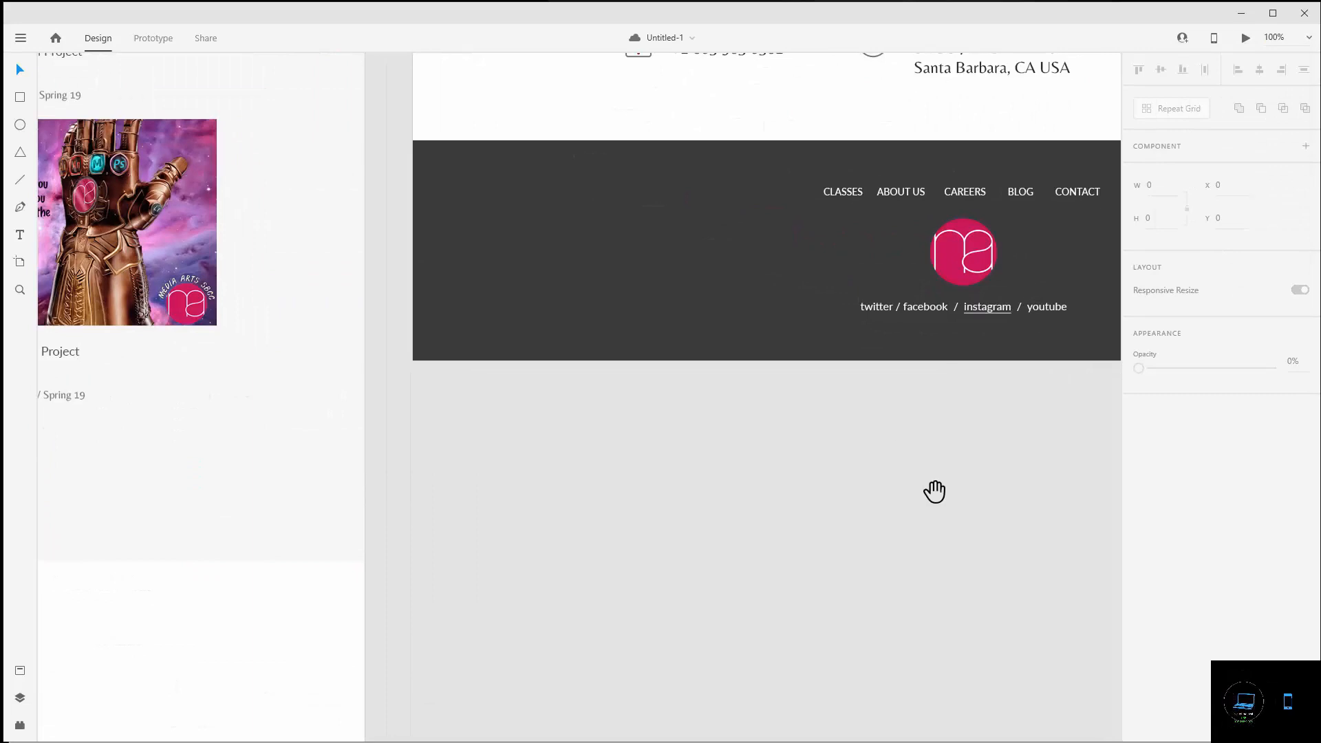
drag(934, 489, 448, 700)
drag(449, 713, 472, 742)
drag(1067, 219, 1080, 160)
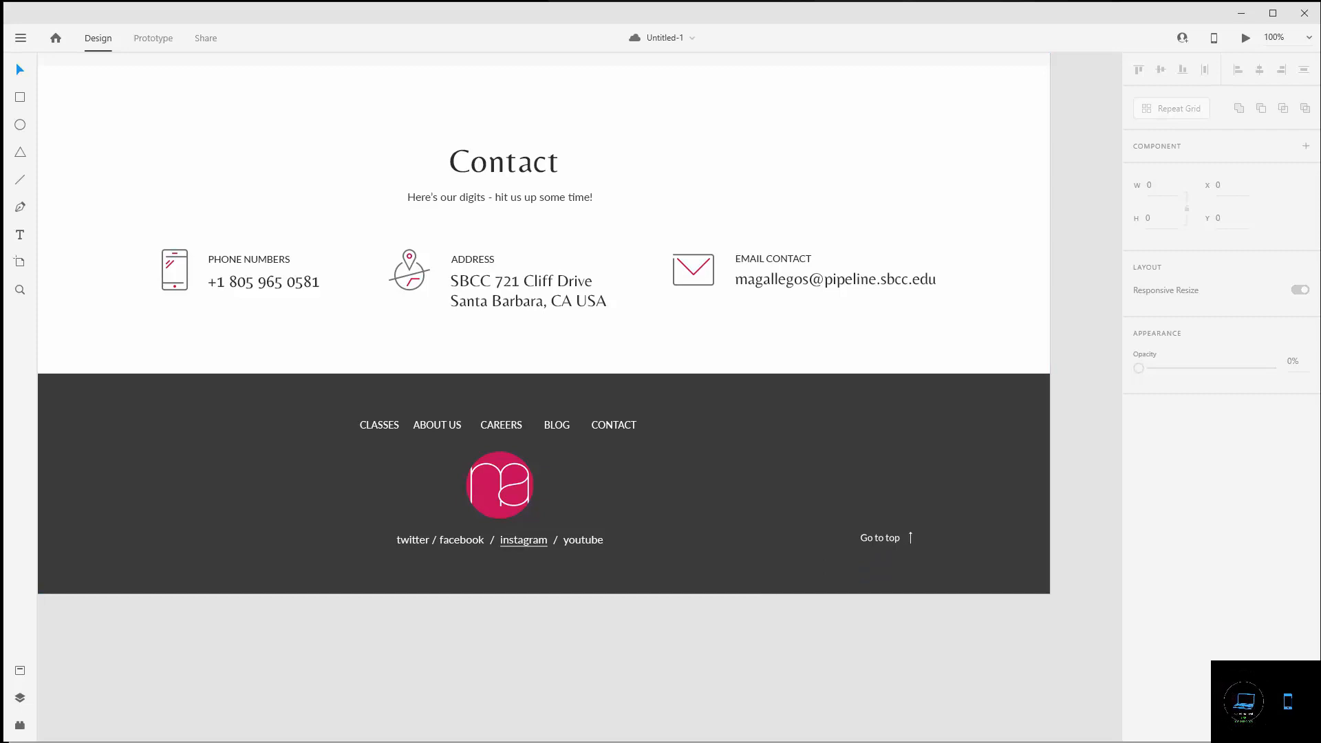
click(614, 424)
key(r)
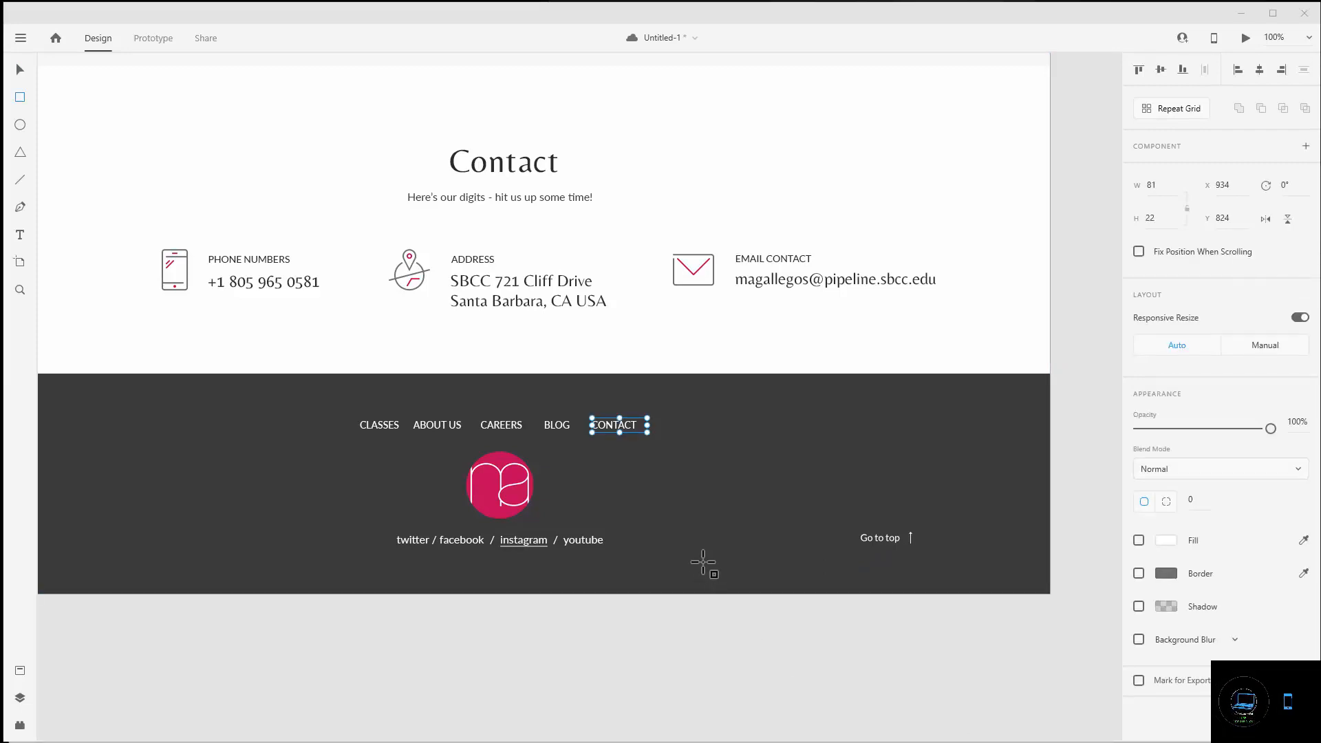
- Examine the contact artboard's header and footer, the overview of the other artboards, and the classes artboard's footer
scroll(750, 526, up, 4)
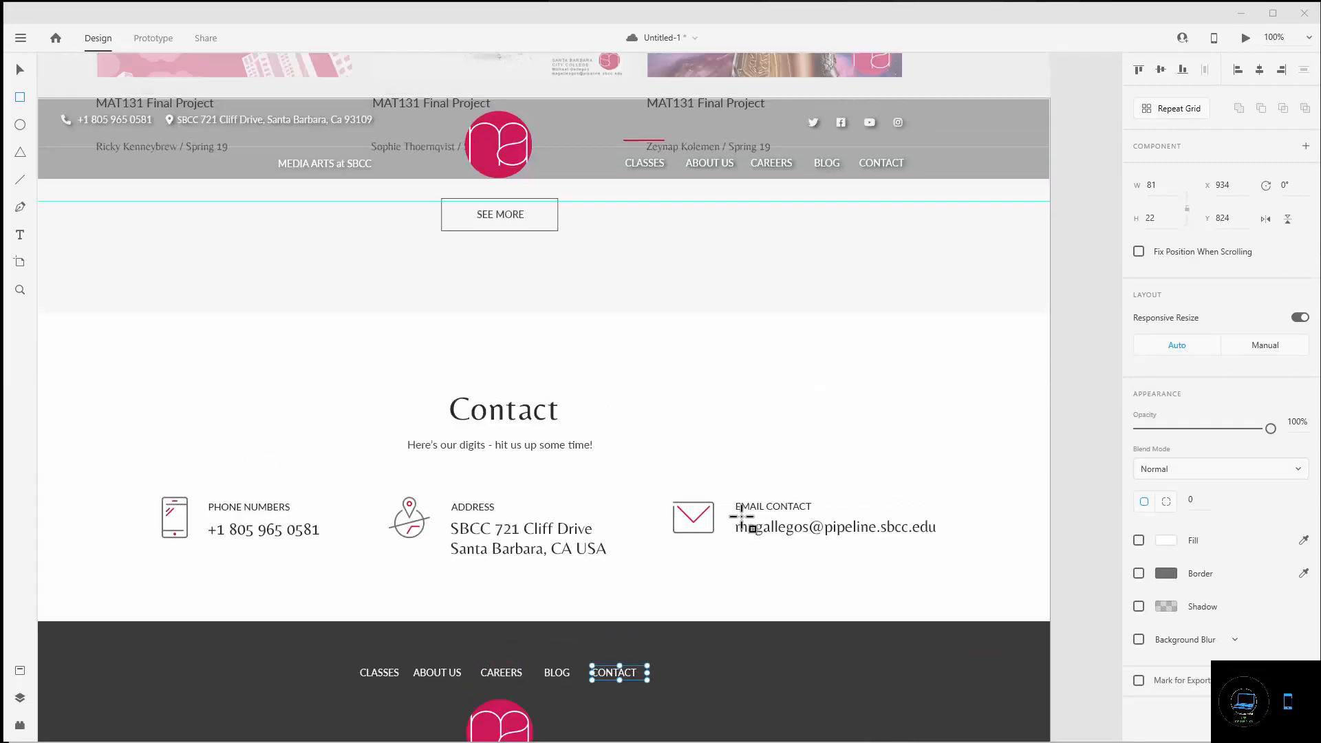
scroll(742, 516, down, 2)
scroll(858, 348, up, 2)
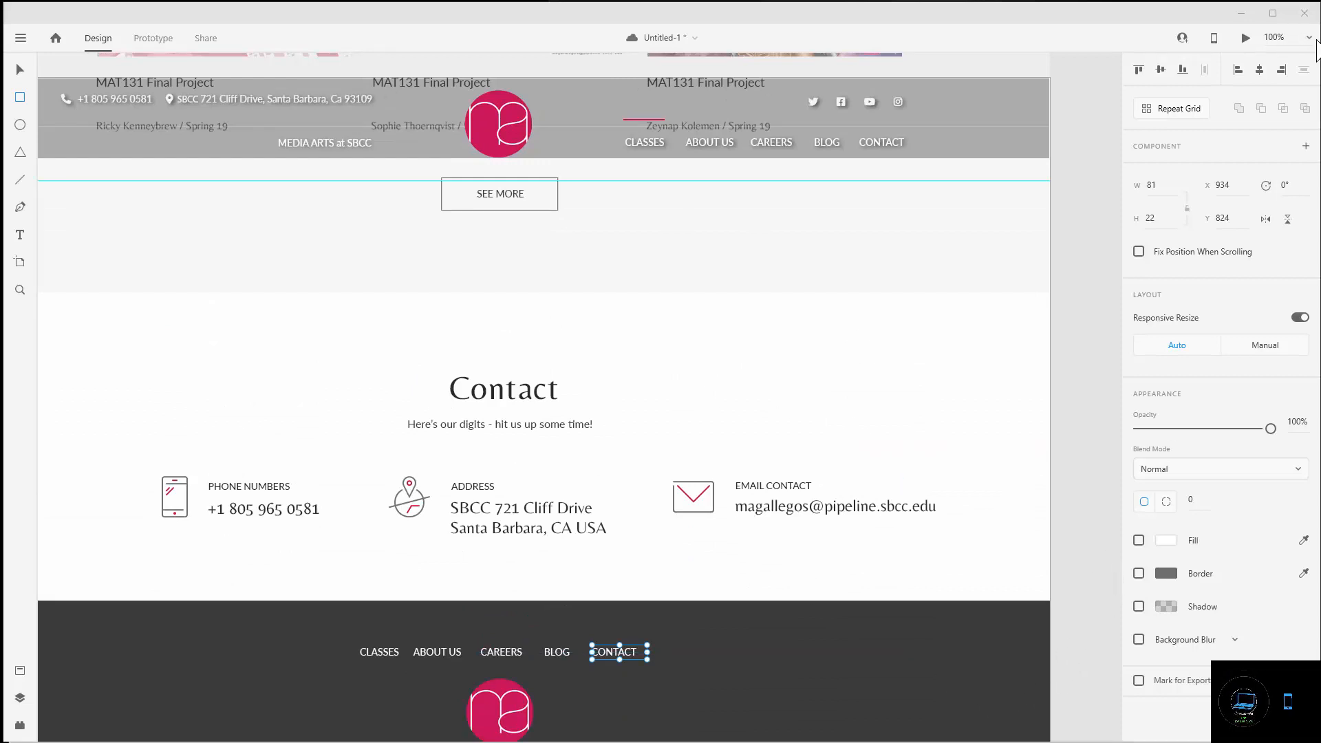
click(1309, 37)
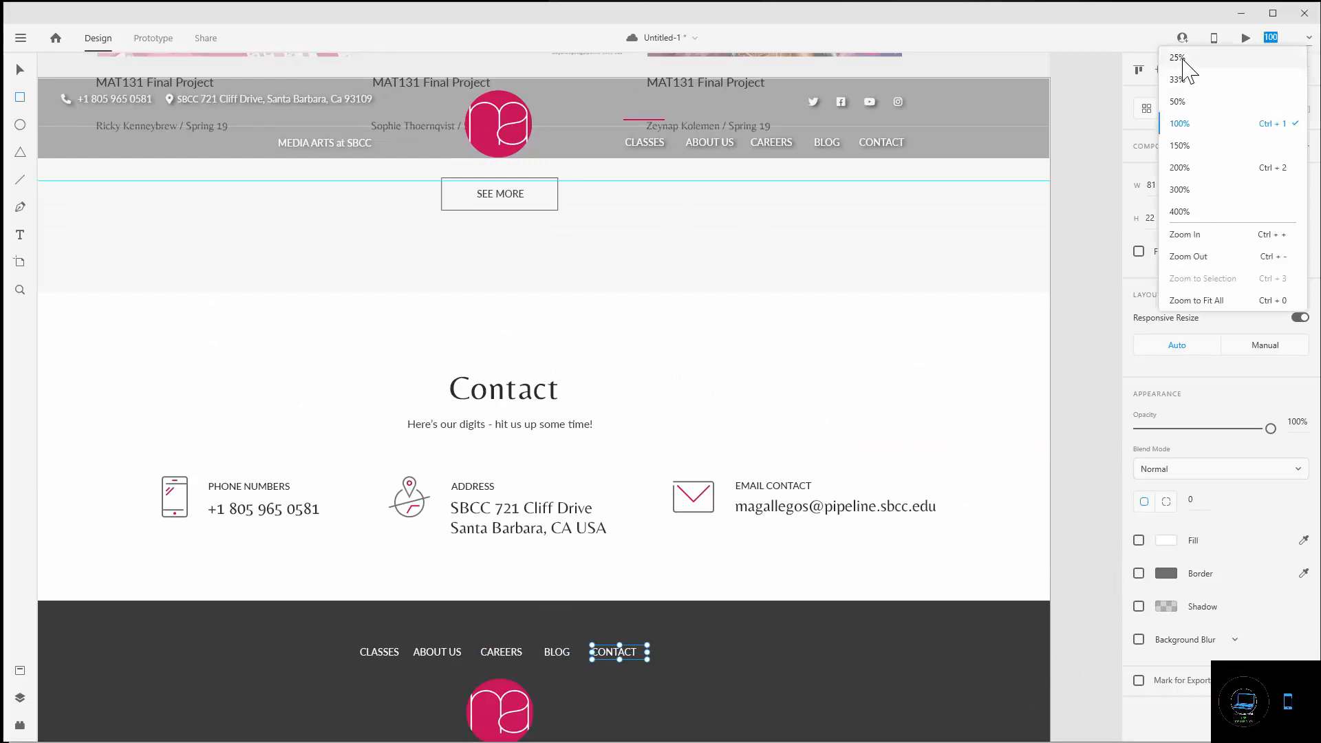
click(1183, 59)
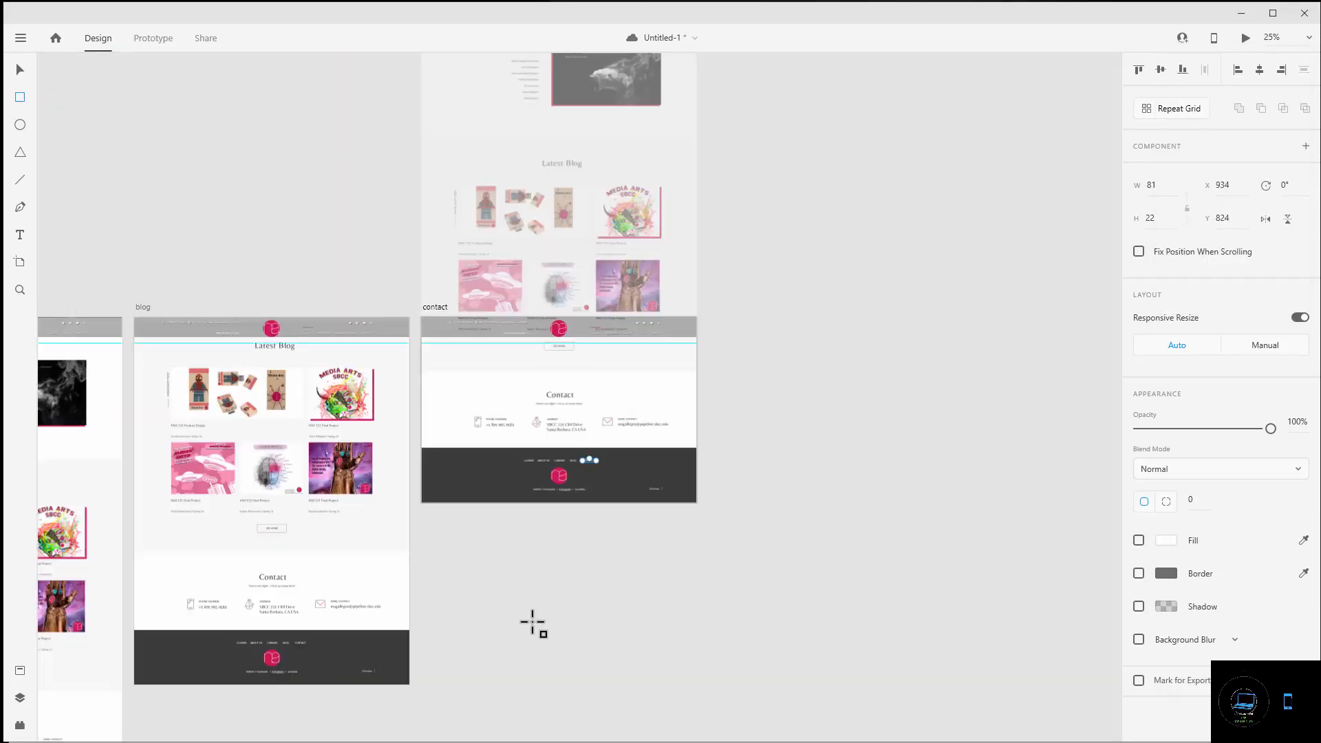
drag(523, 639, 828, 554)
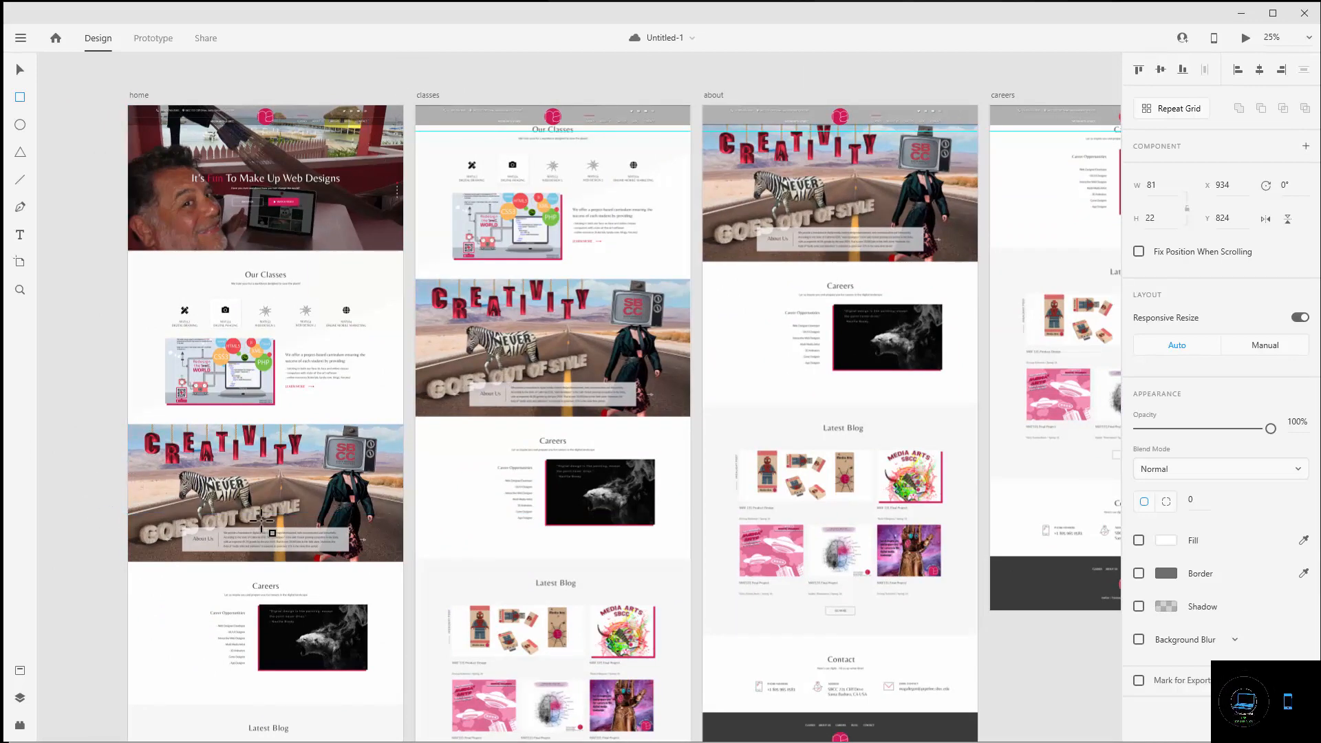
scroll(274, 527, down, 2)
scroll(274, 527, down, 8)
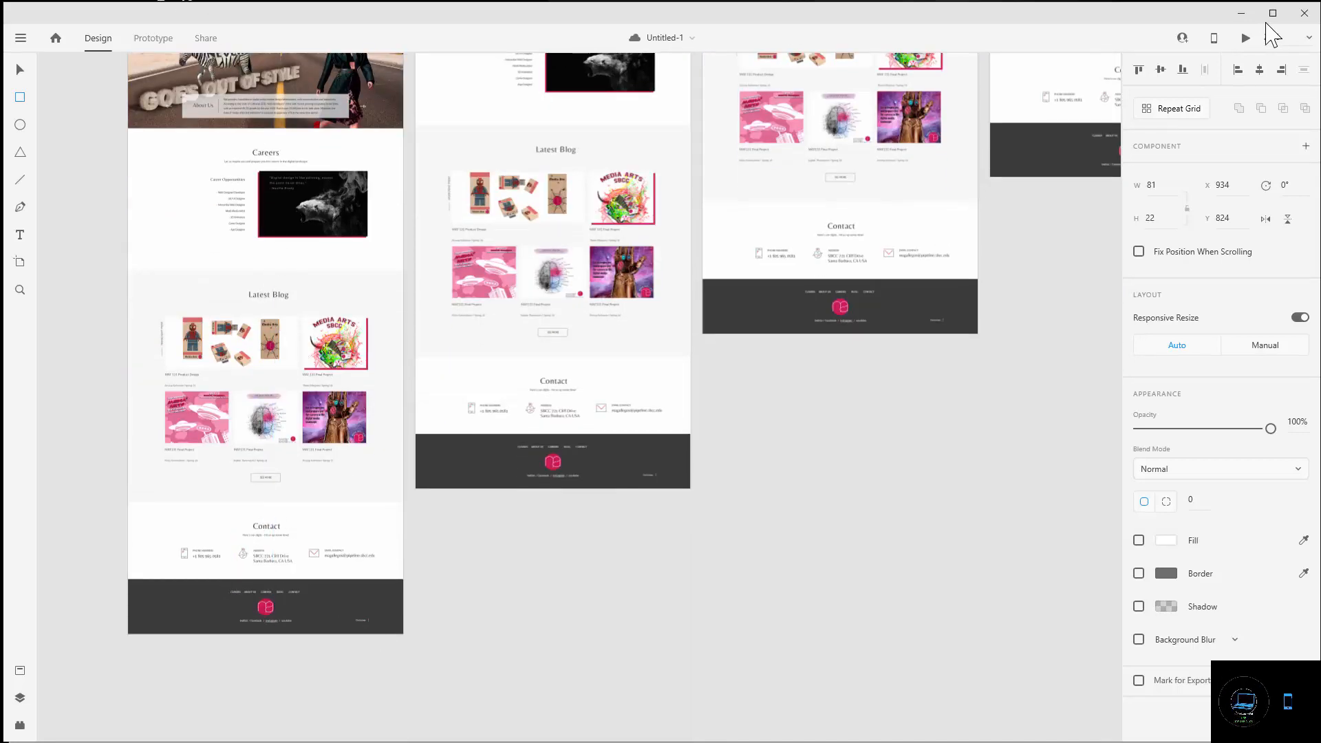
click(1308, 37)
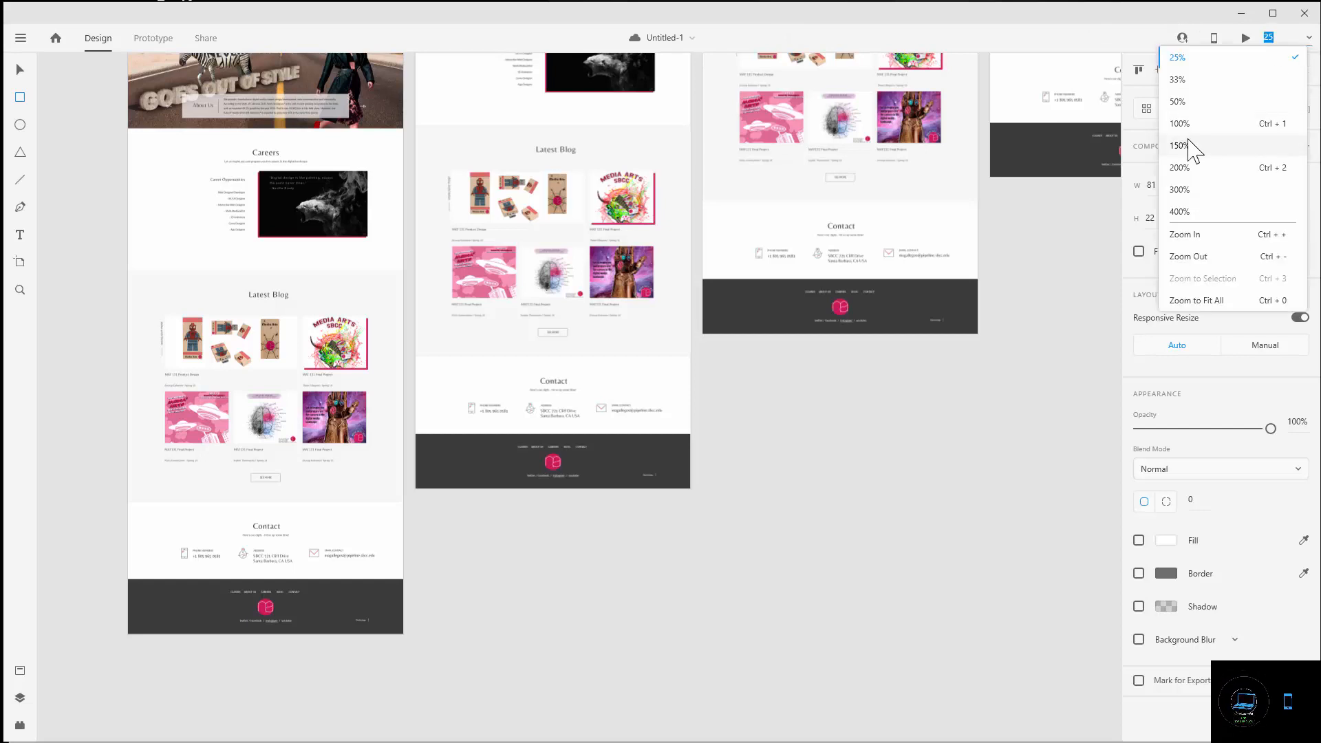
click(1181, 125)
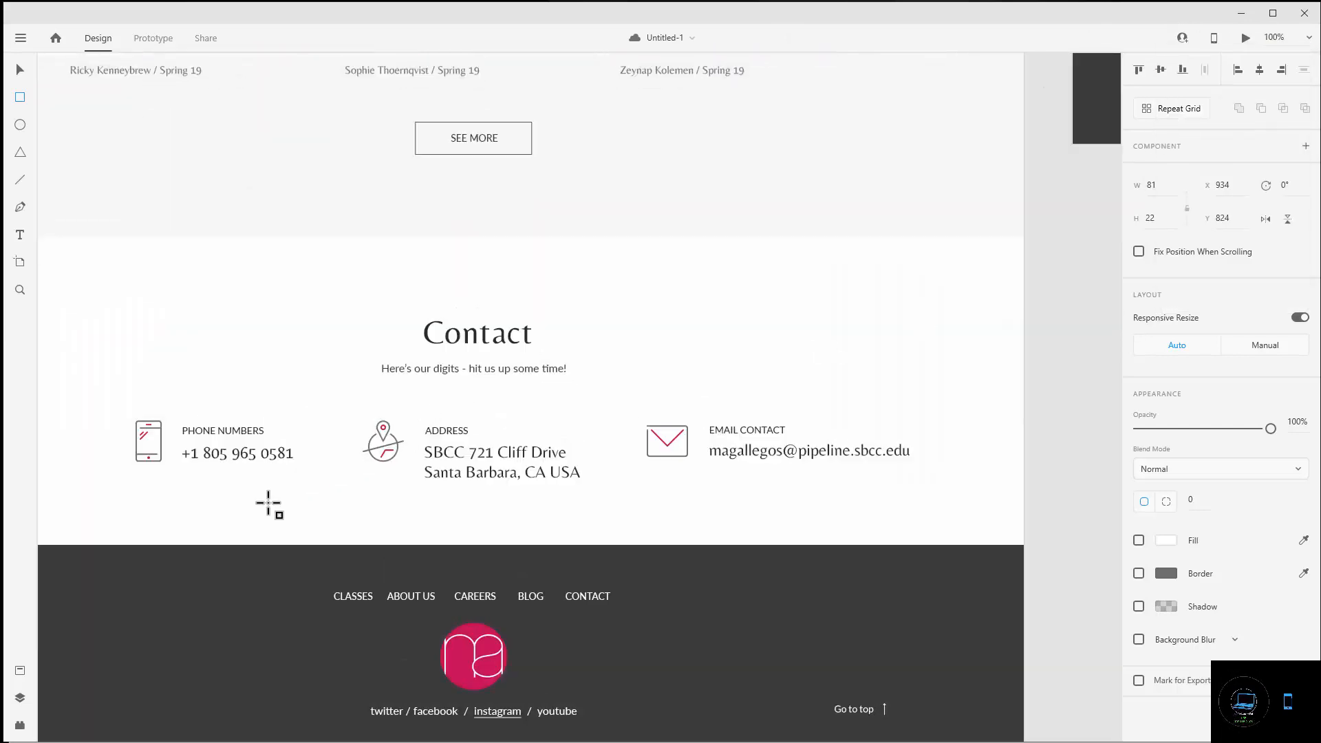
- Give the Go to top hotspot in the home artboard's footer a tap interaction with the Scroll To action and header as destination
key(space)
drag(849, 382, 709, 183)
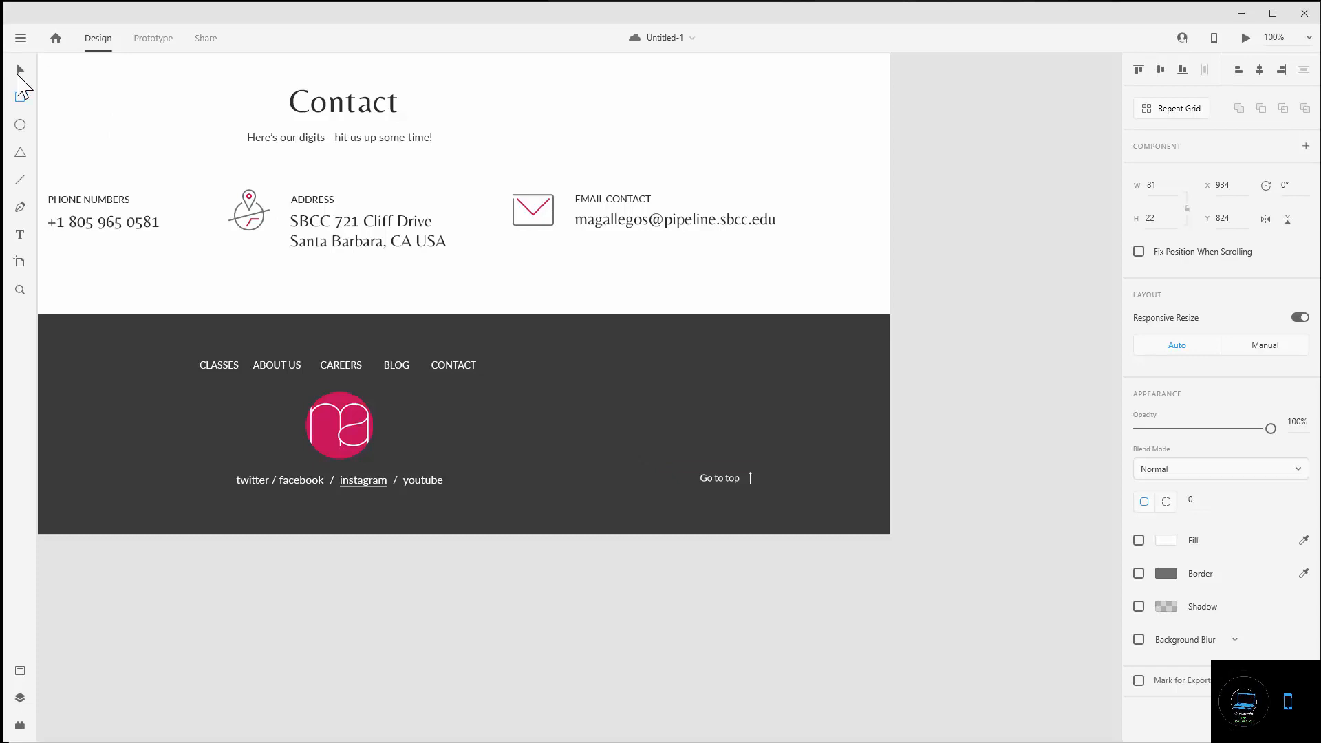
click(19, 71)
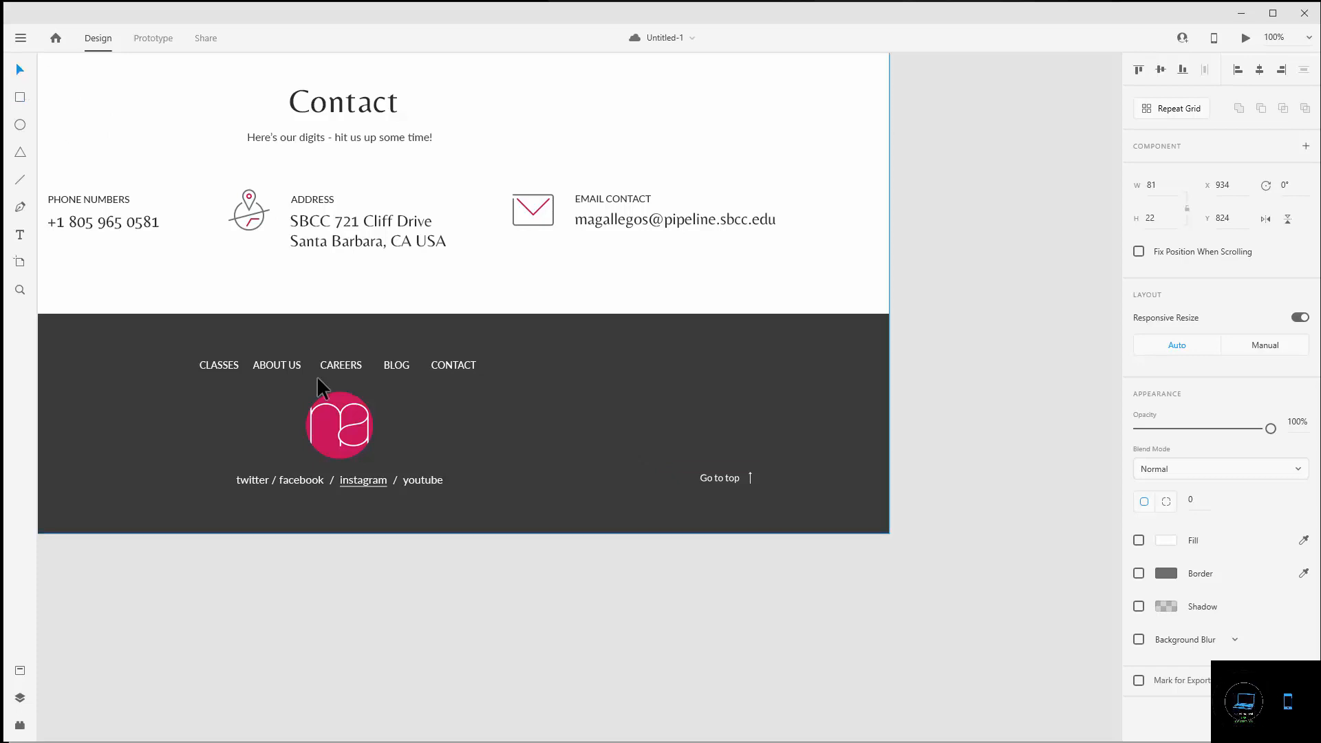
click(712, 483)
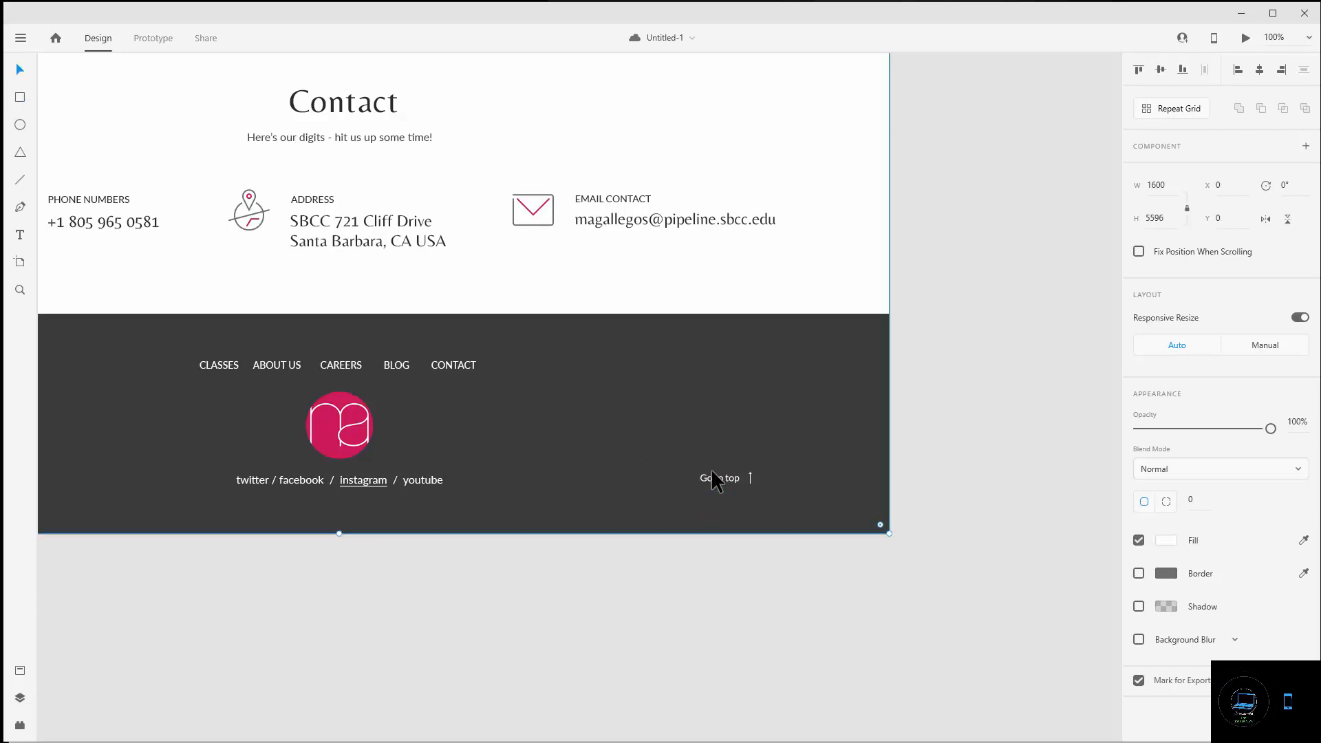
double_click(715, 480)
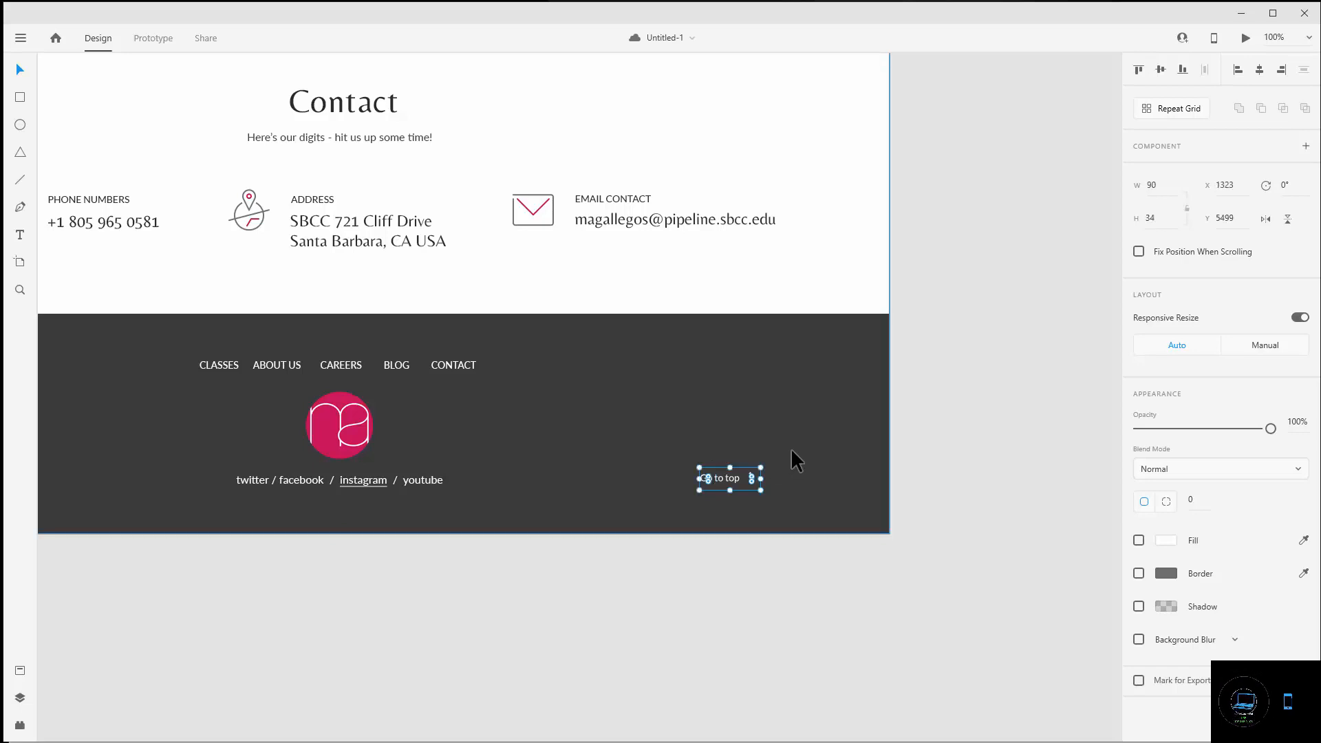
click(155, 39)
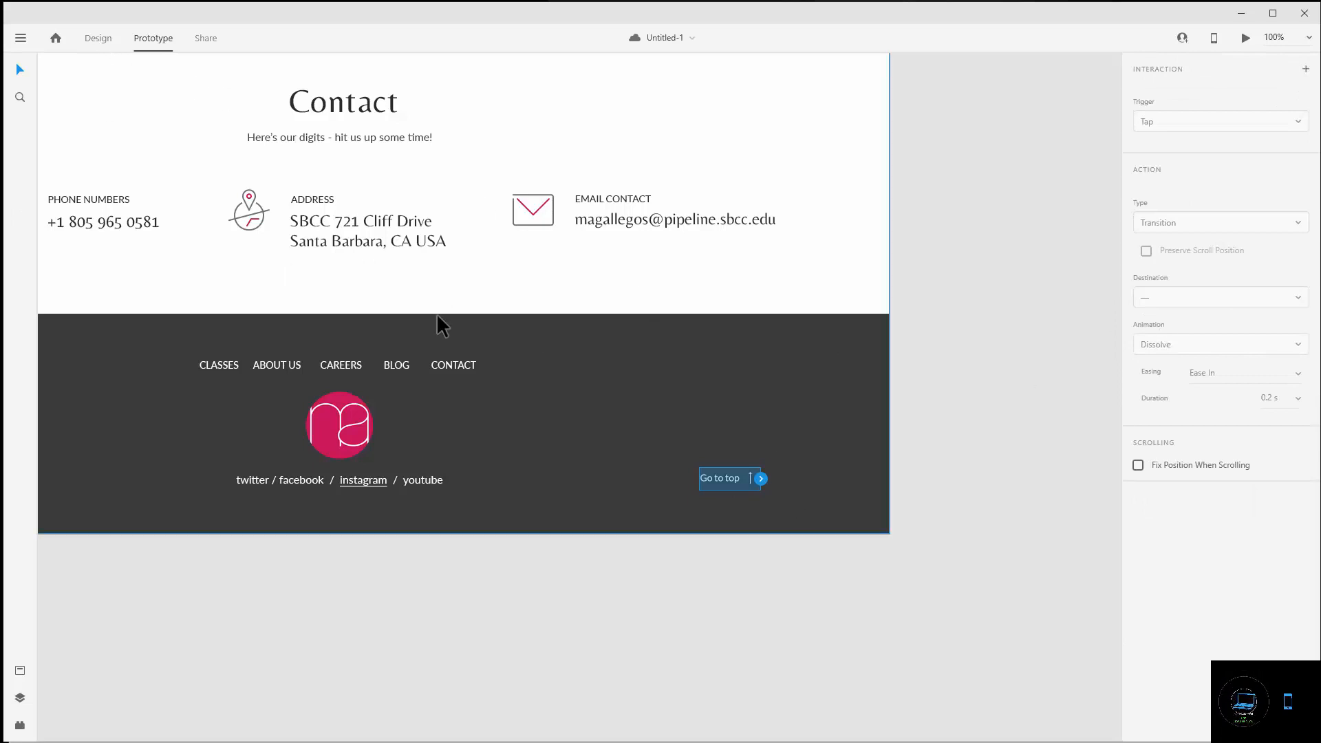
click(760, 478)
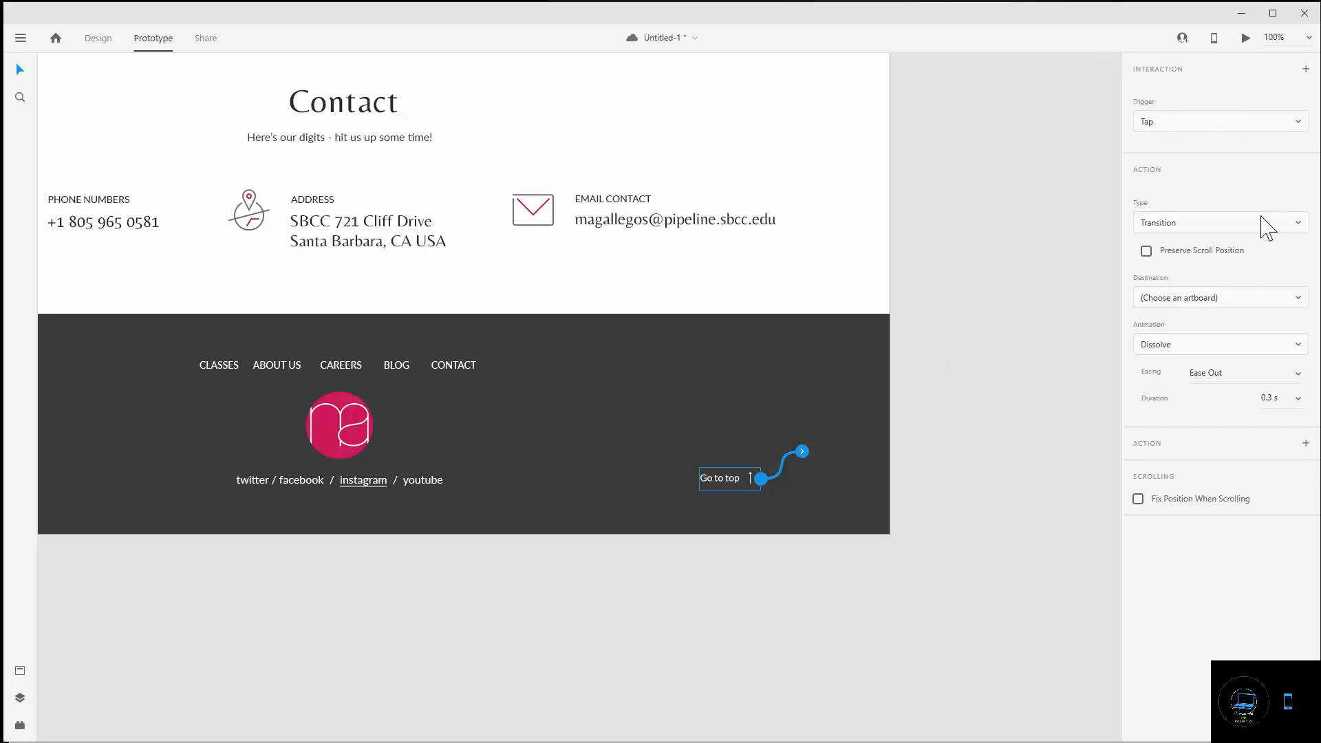
click(1202, 227)
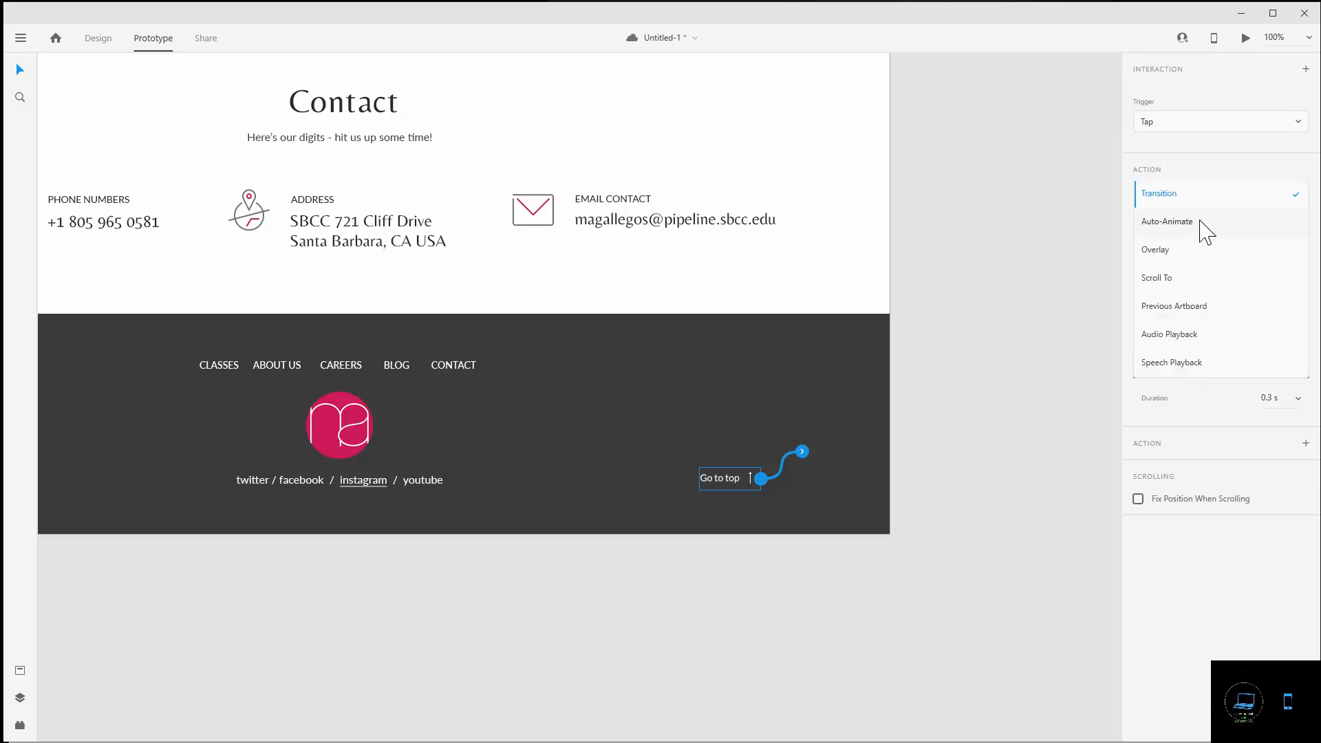
click(1161, 279)
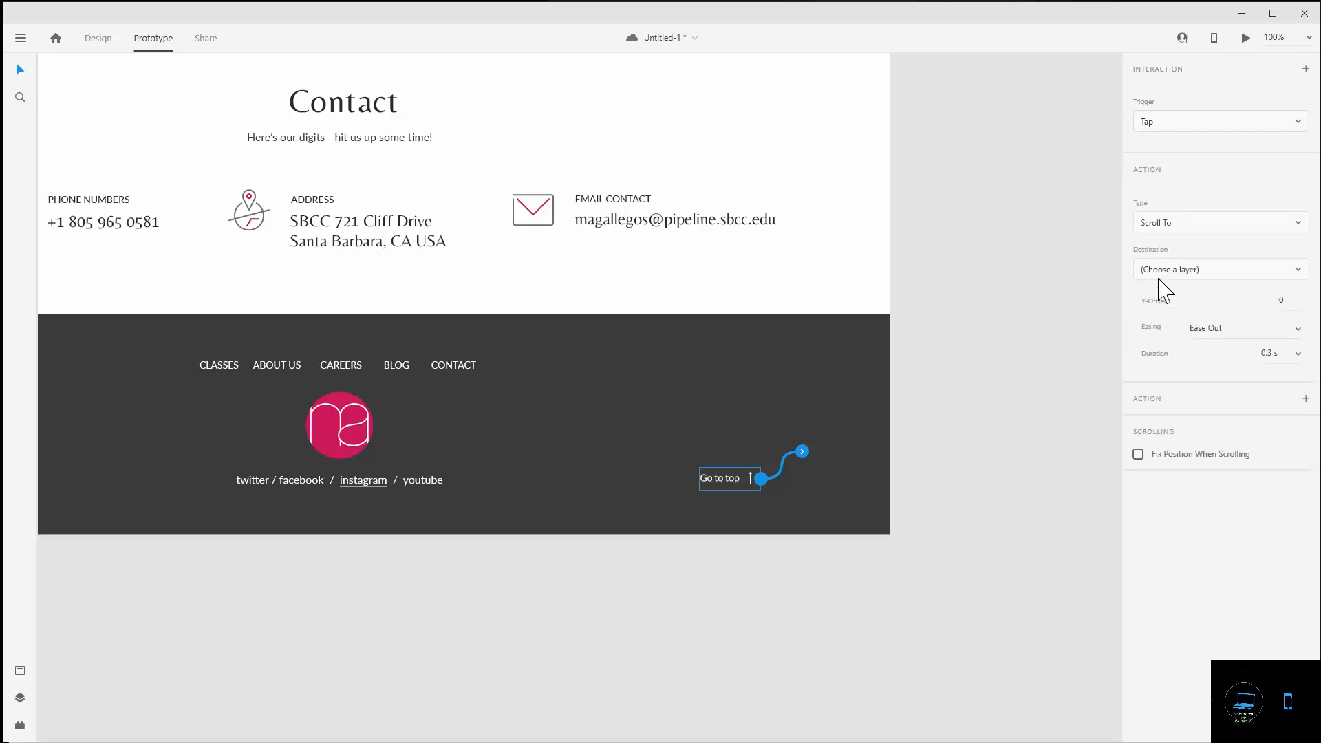
click(1302, 268)
scroll(1234, 320, down, 2)
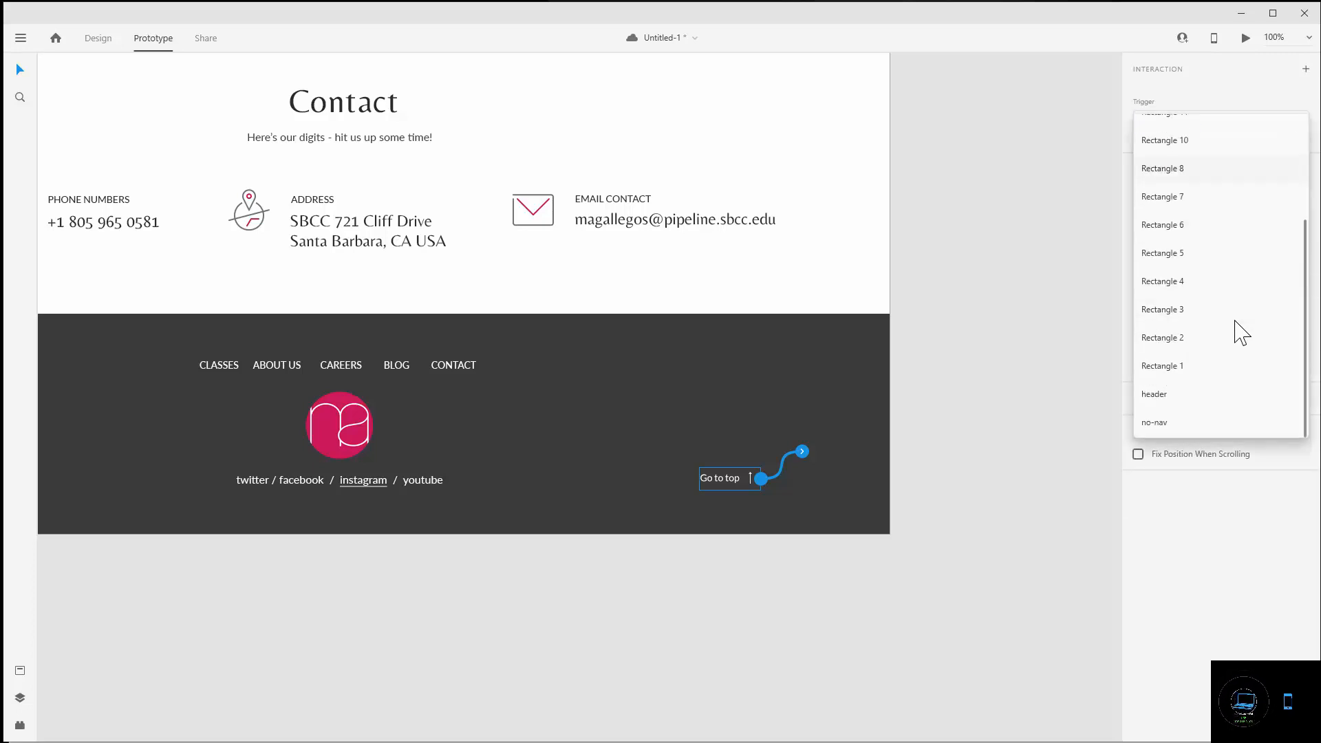
click(1160, 398)
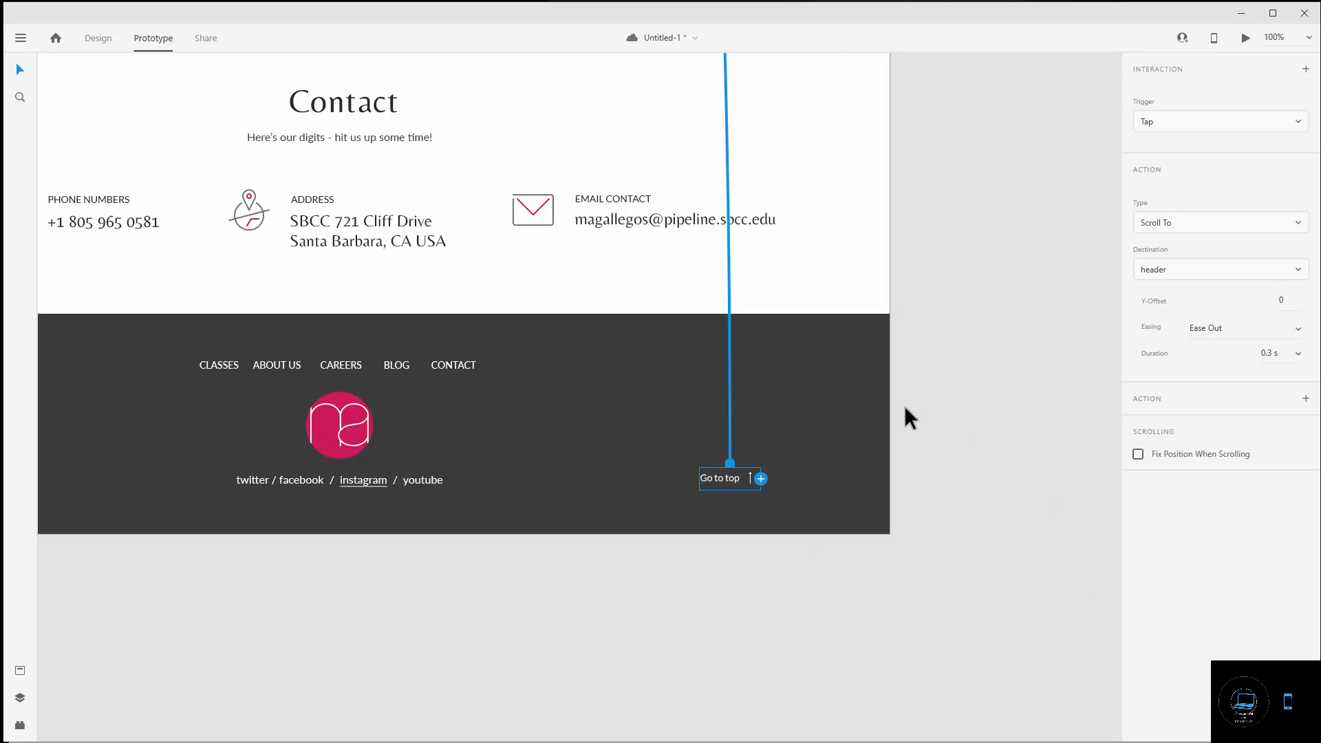
- Preview the prototype and test the Go to top link in the home page's footer
scroll(1018, 323, down, 2)
scroll(1039, 361, up, 6)
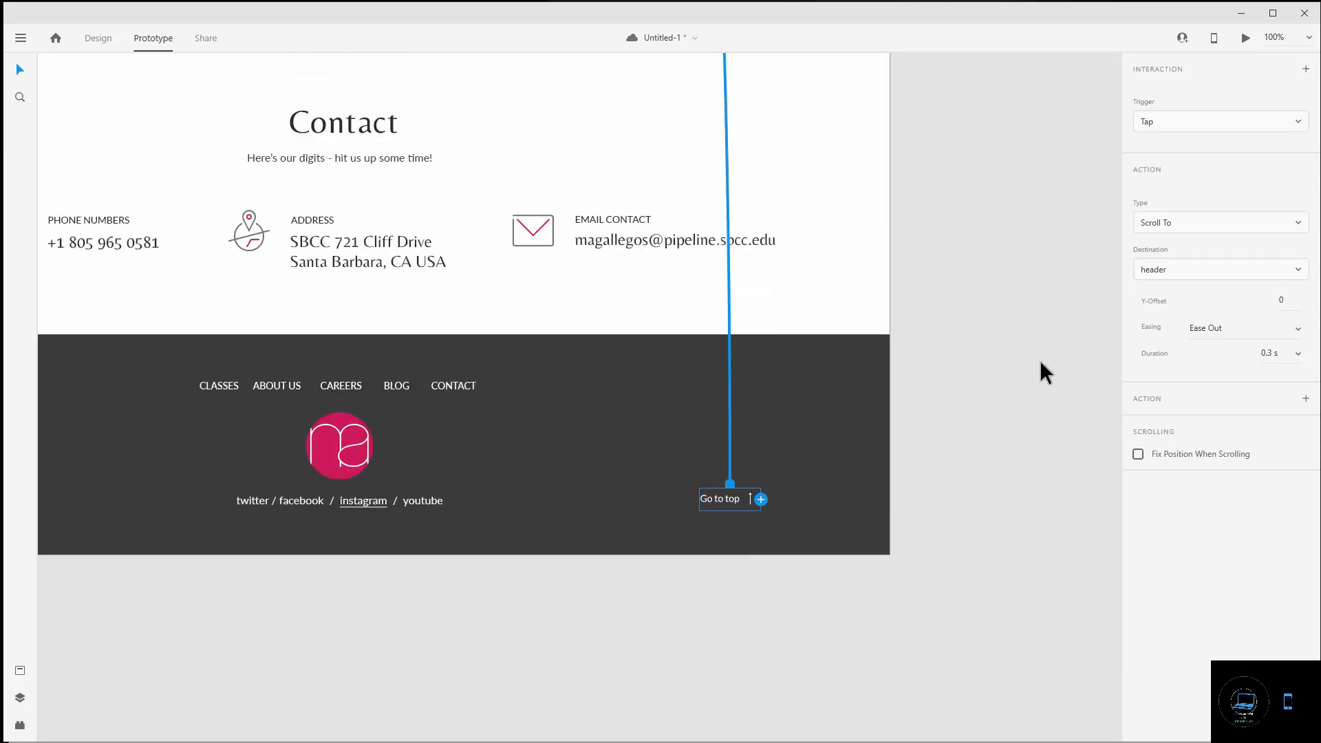
scroll(1051, 397, up, 10)
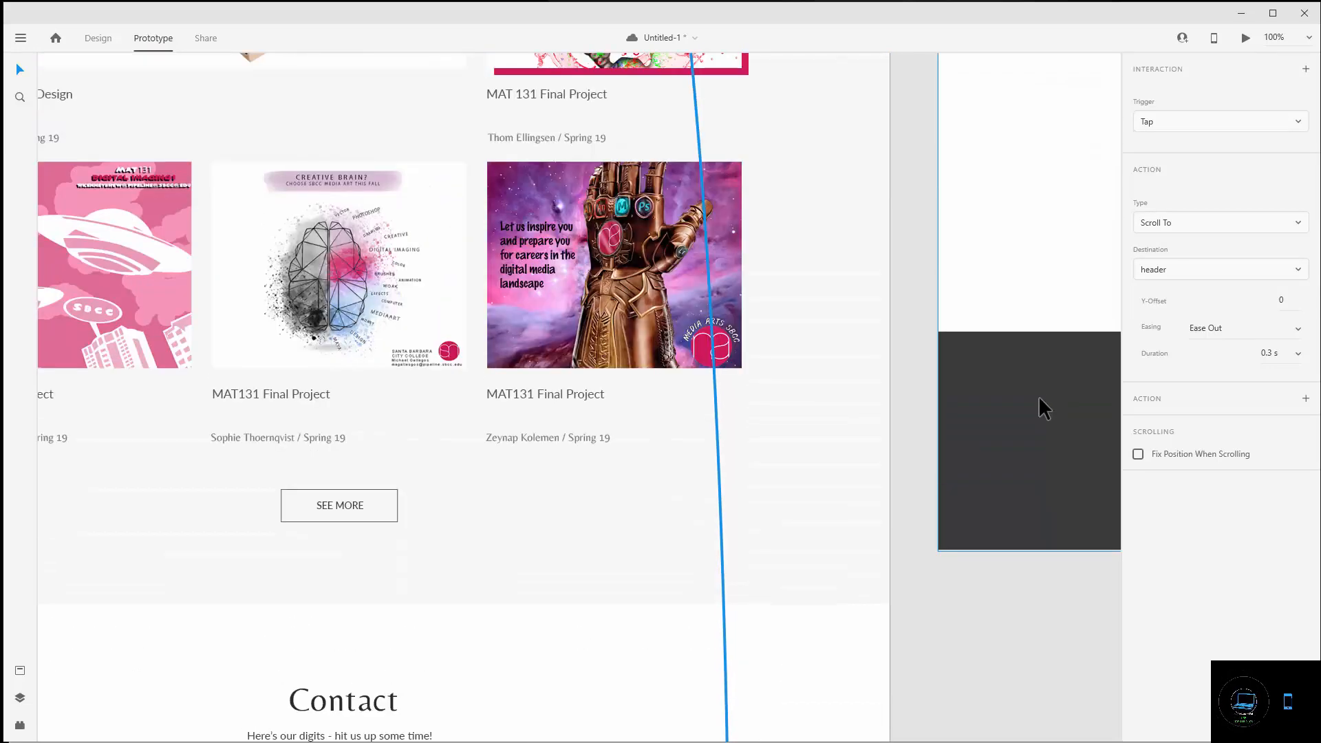
scroll(1029, 396, down, 5)
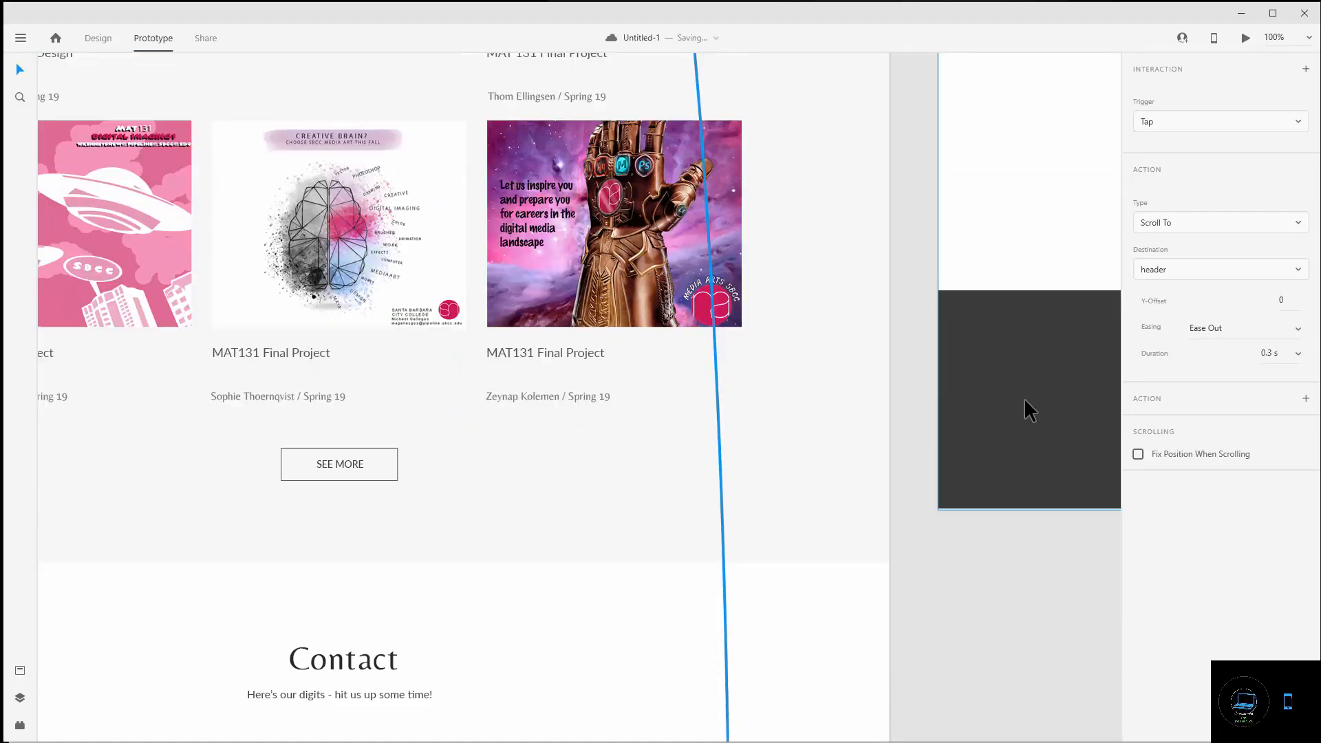
click(1245, 38)
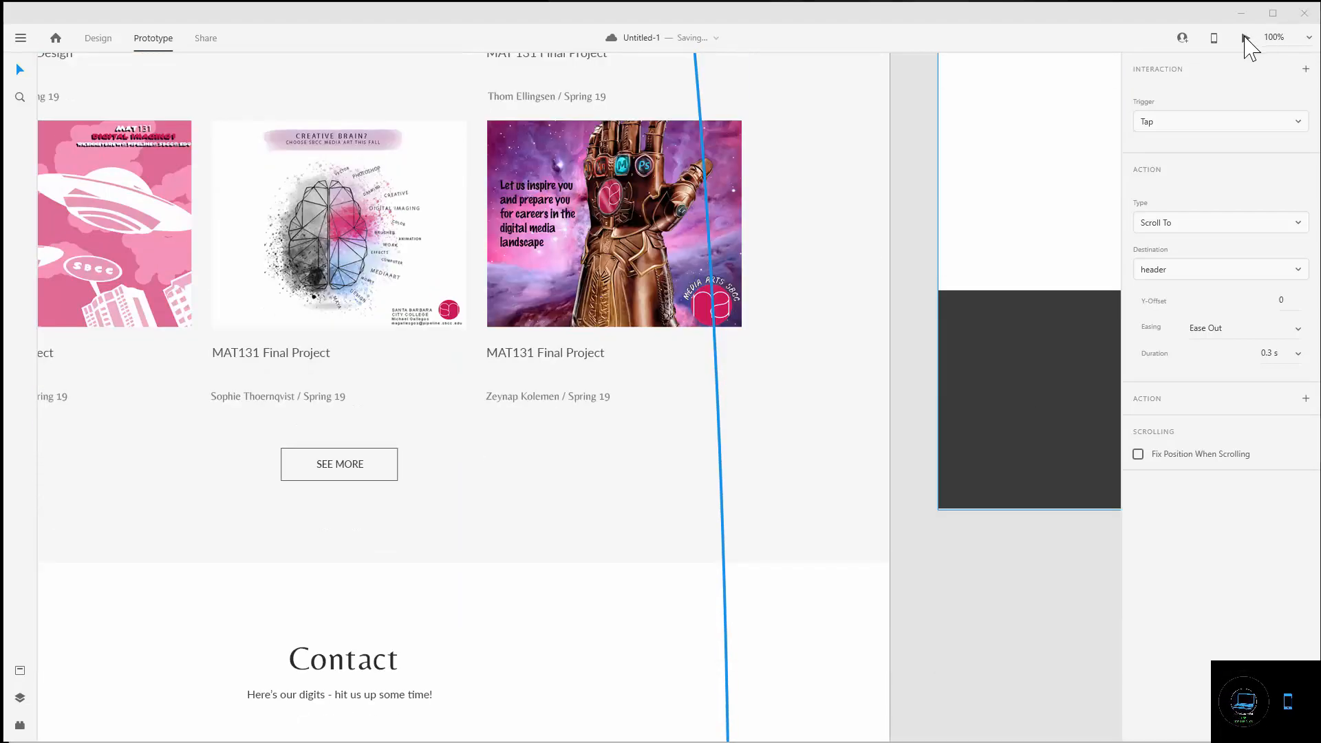
scroll(808, 416, down, 15)
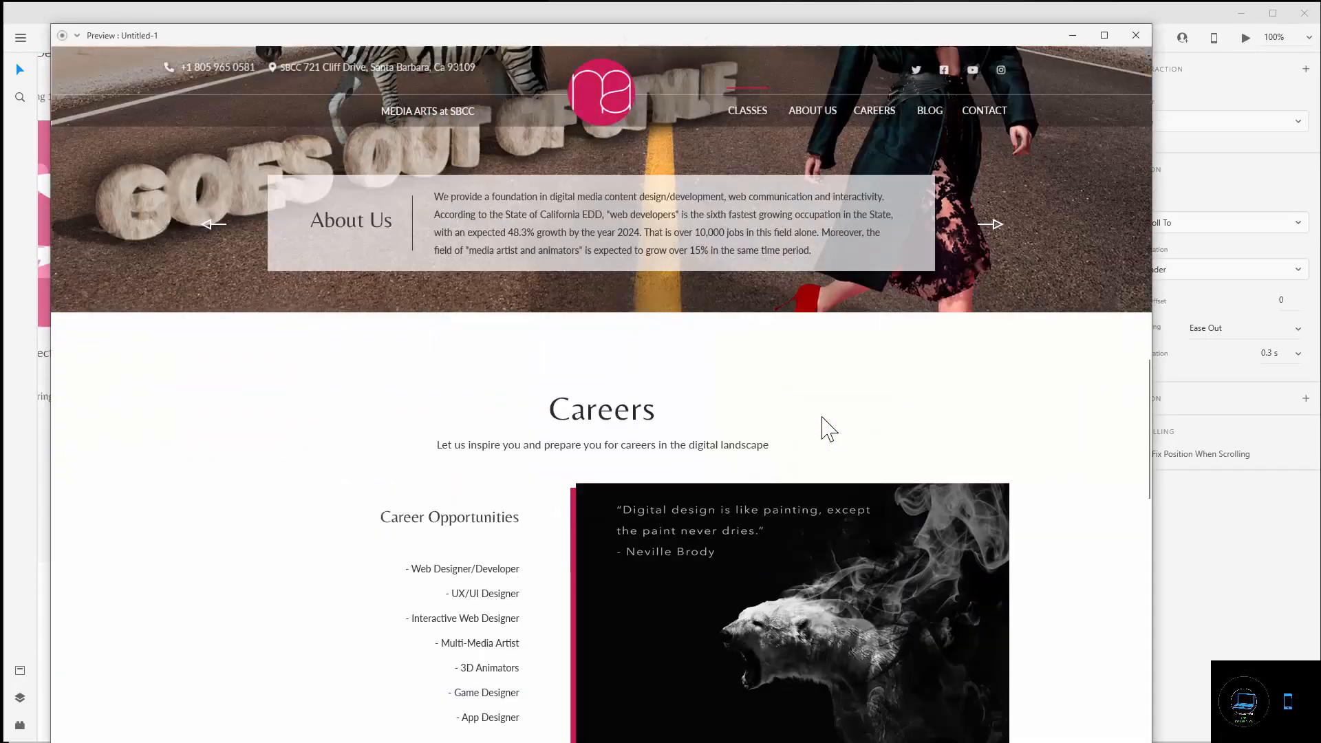
scroll(829, 426, down, 10)
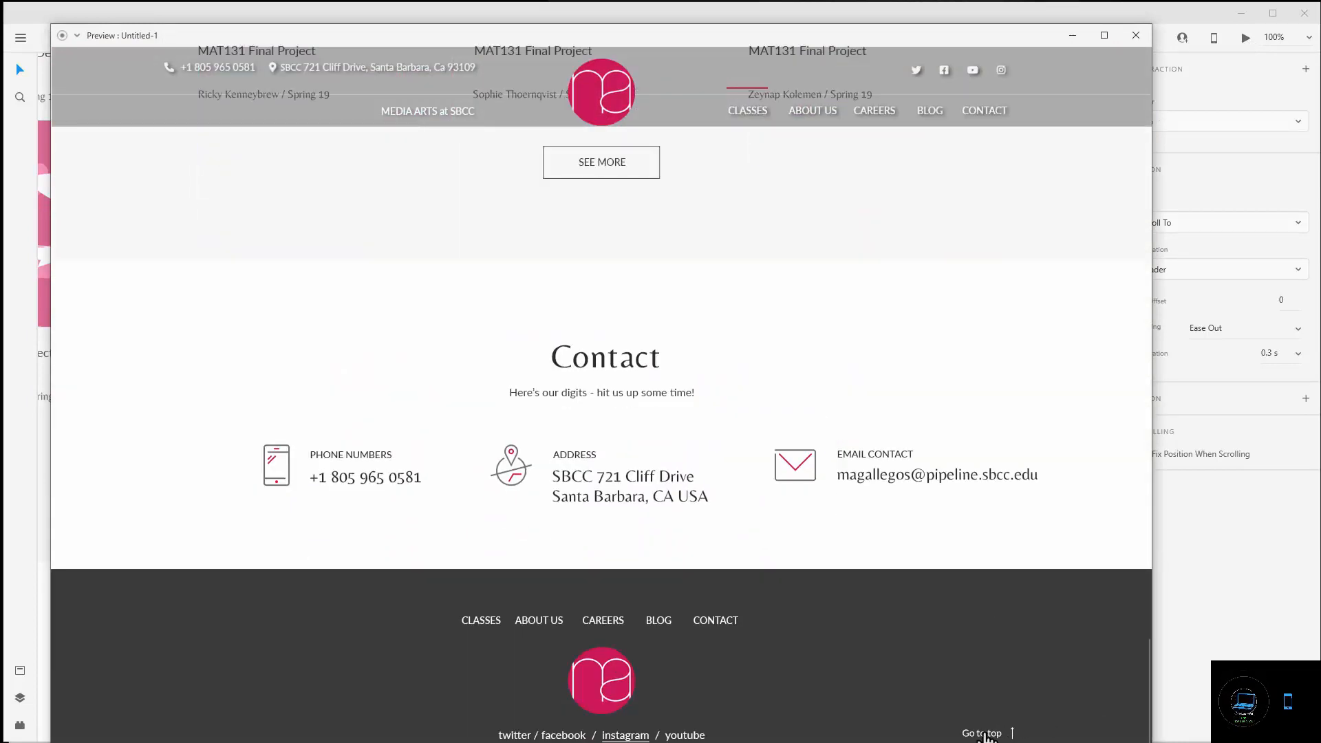
drag(602, 36, 555, 12)
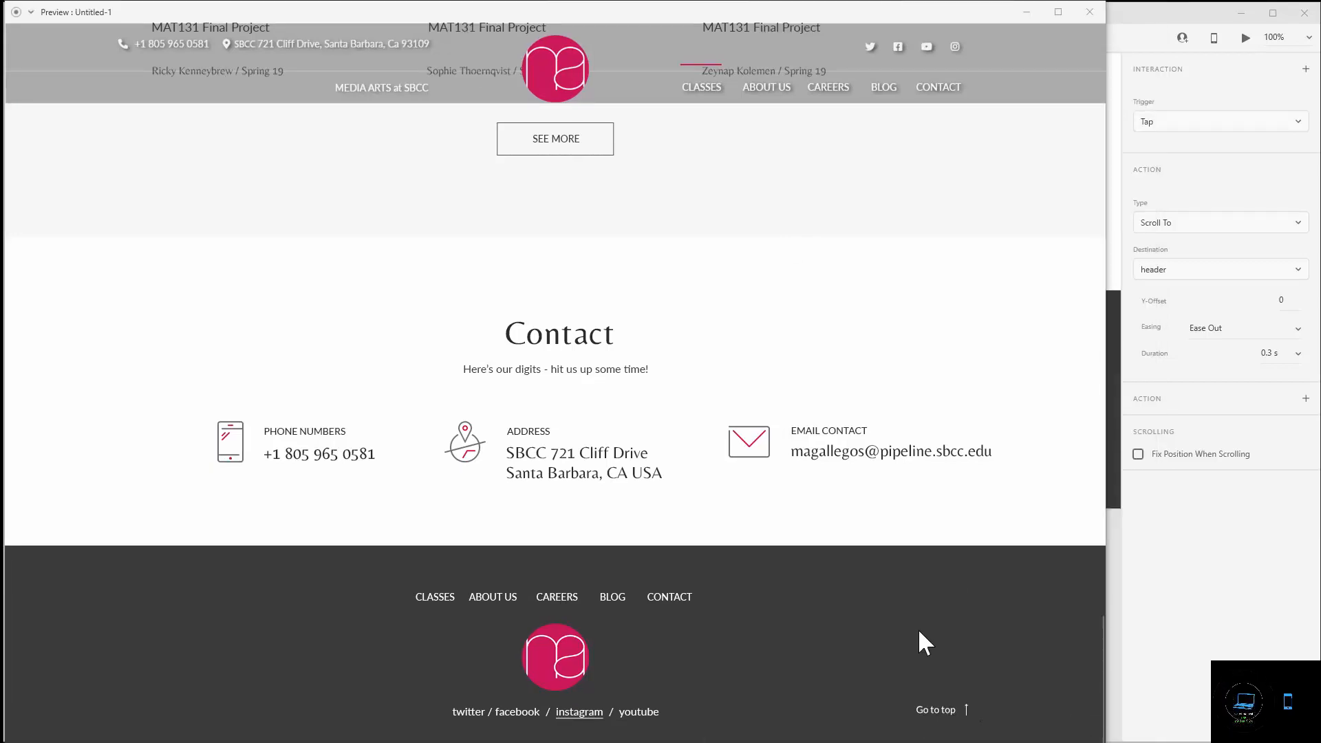
click(938, 711)
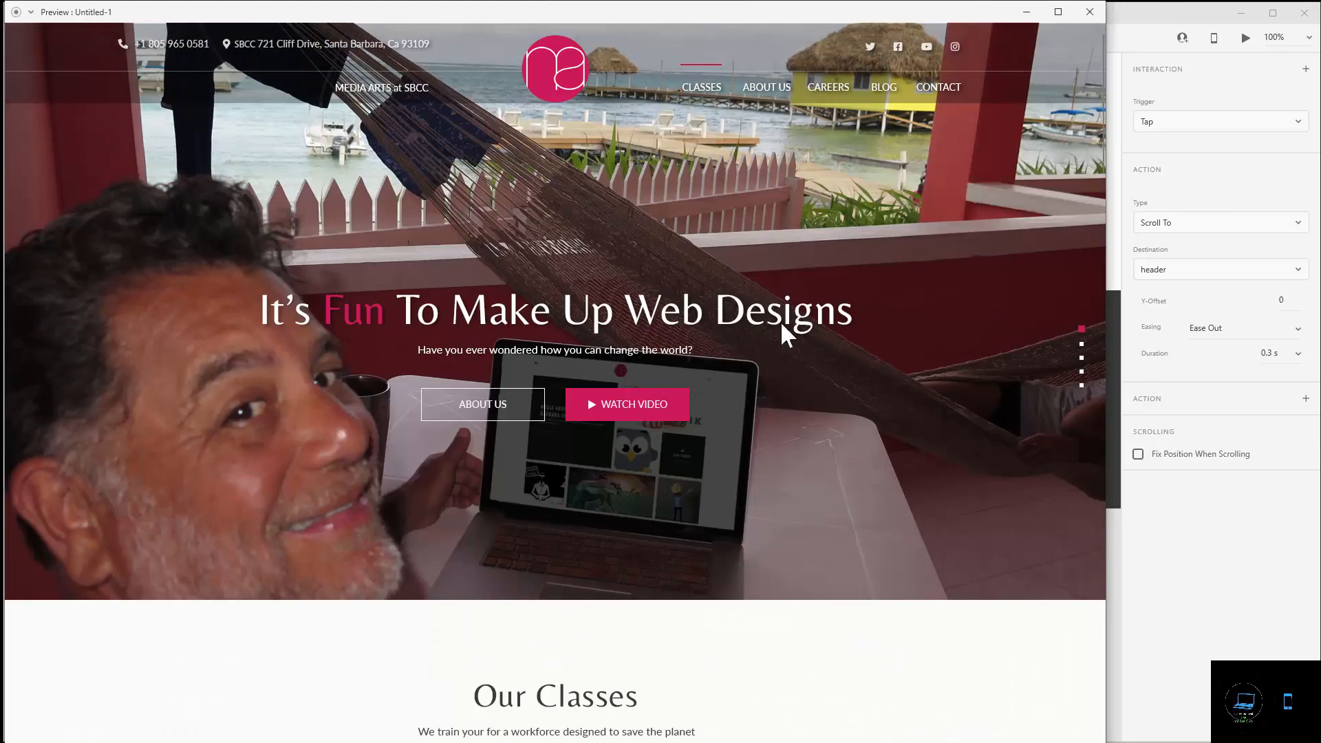
- Scroll the previewed home page down again, retest its Go to top link, and close the preview
scroll(923, 362, down, 20)
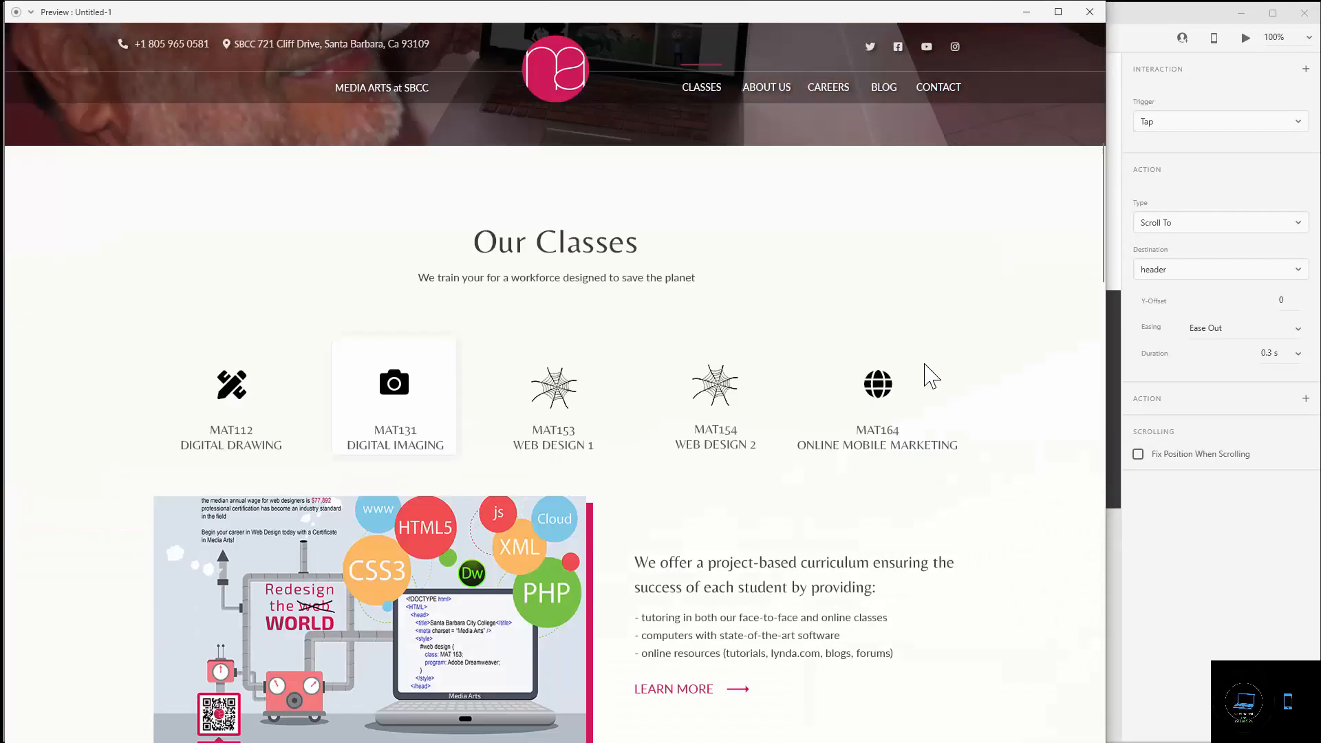
scroll(930, 385, down, 5)
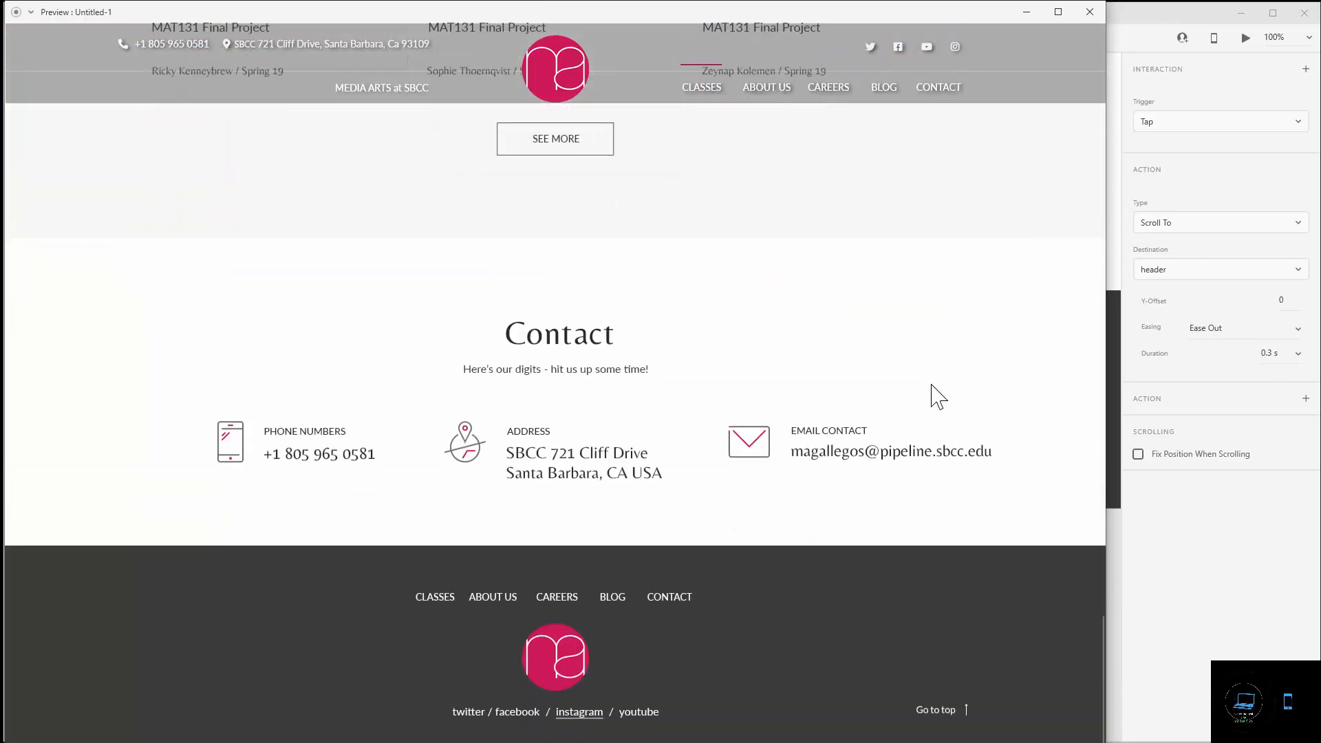
click(922, 710)
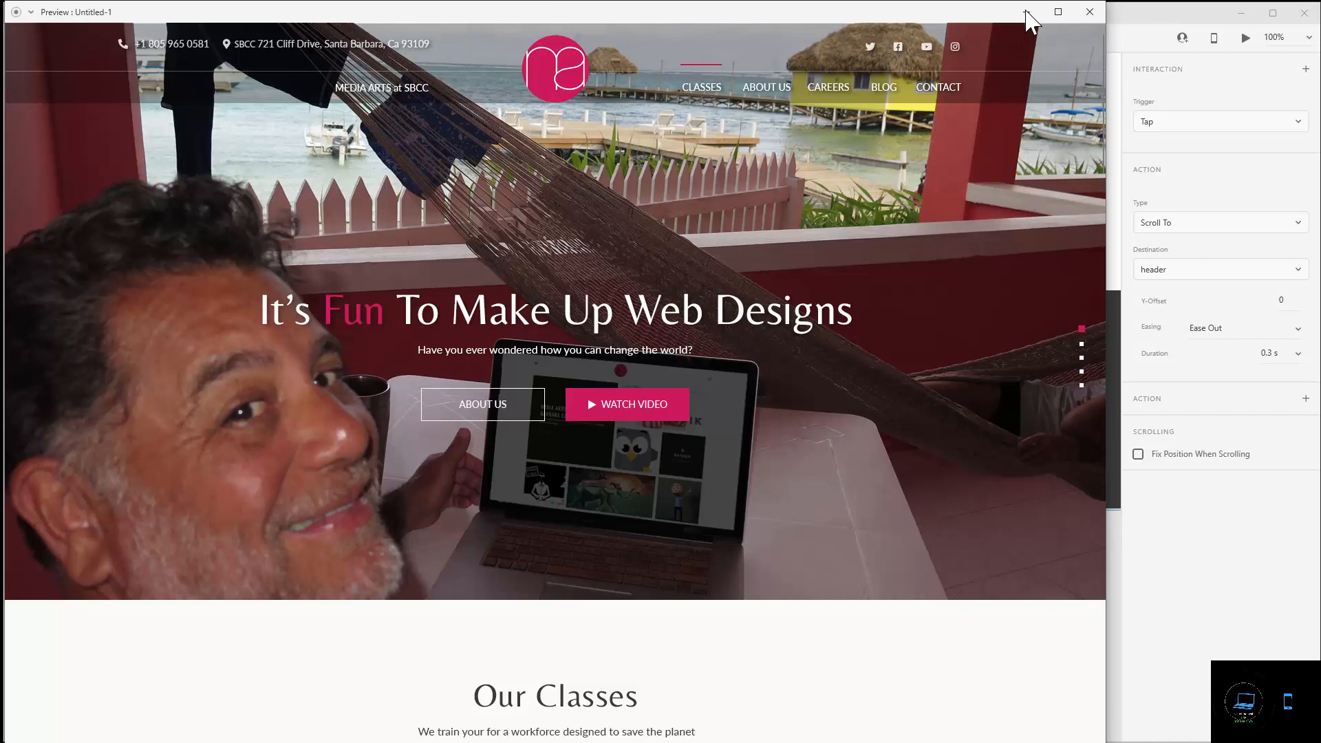
click(1090, 12)
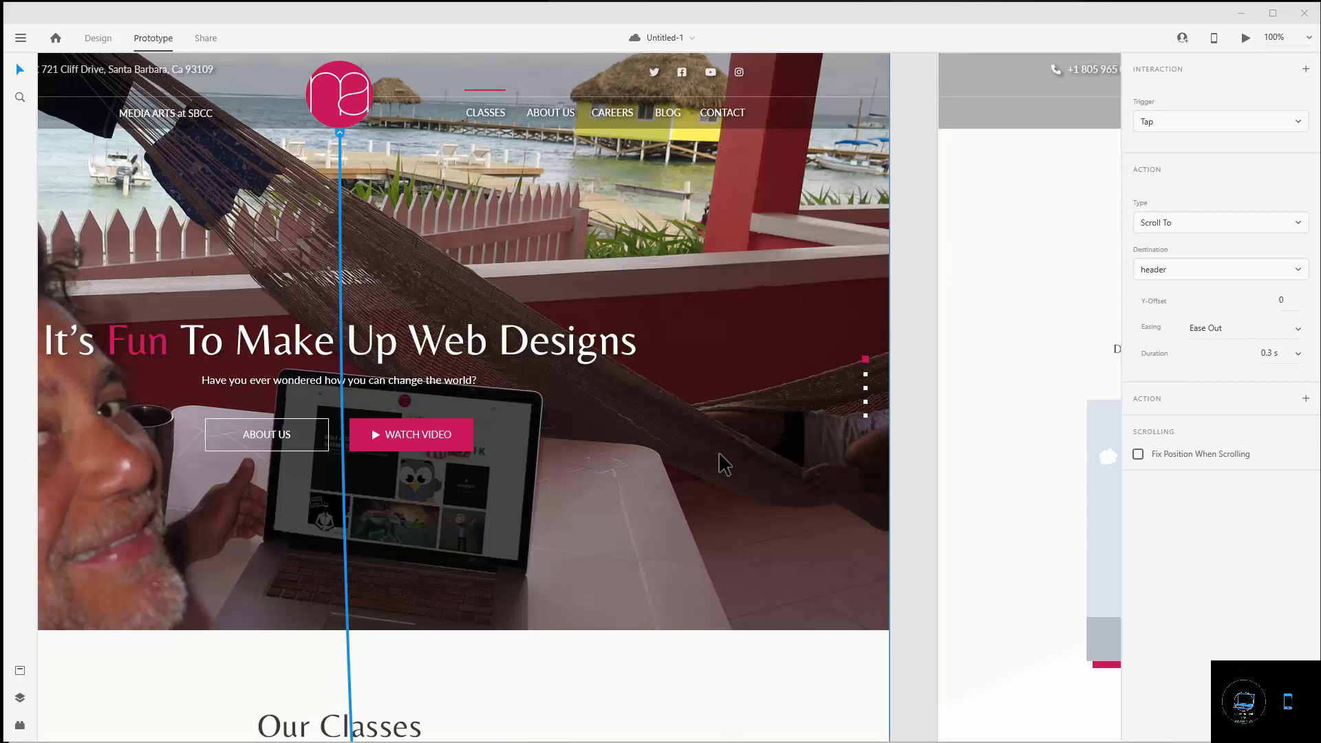
- Link the CLASSES hotspot in the home header to the classes artboard with a tap Transition and the Slide Up animation
click(485, 123)
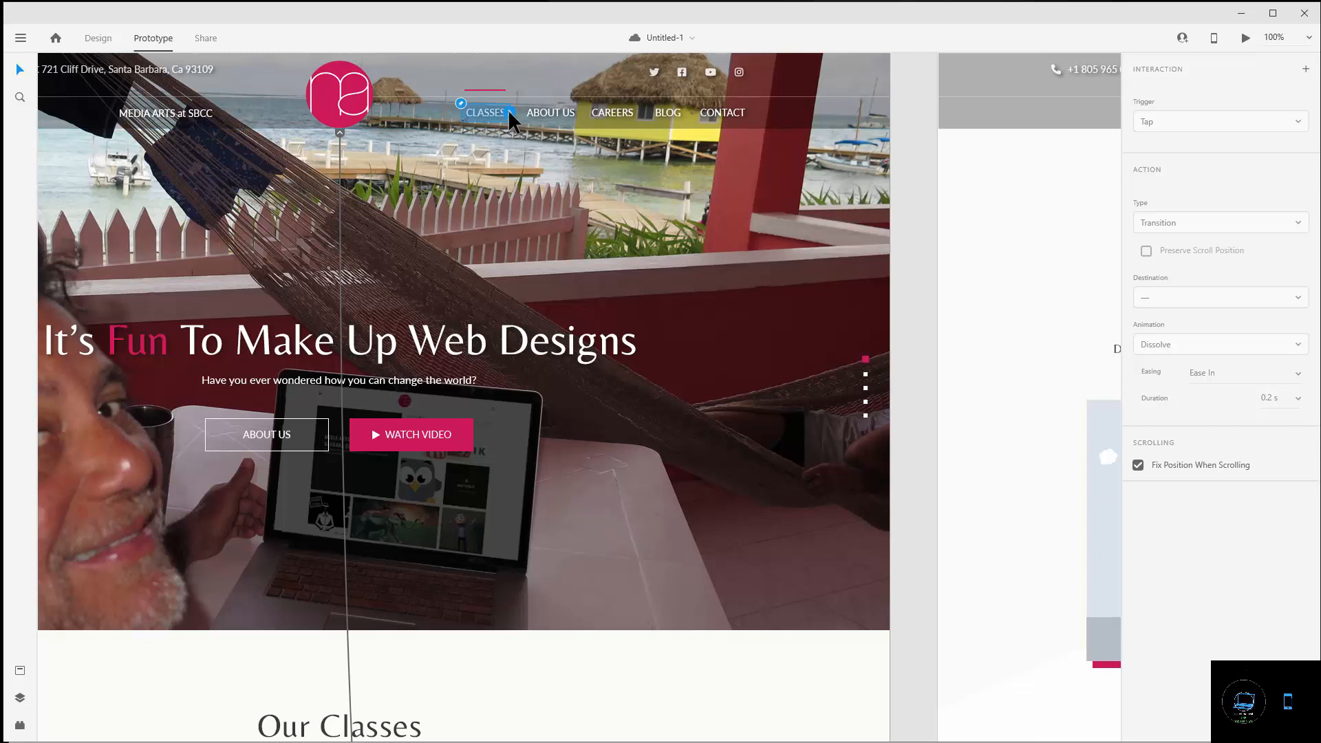
click(510, 114)
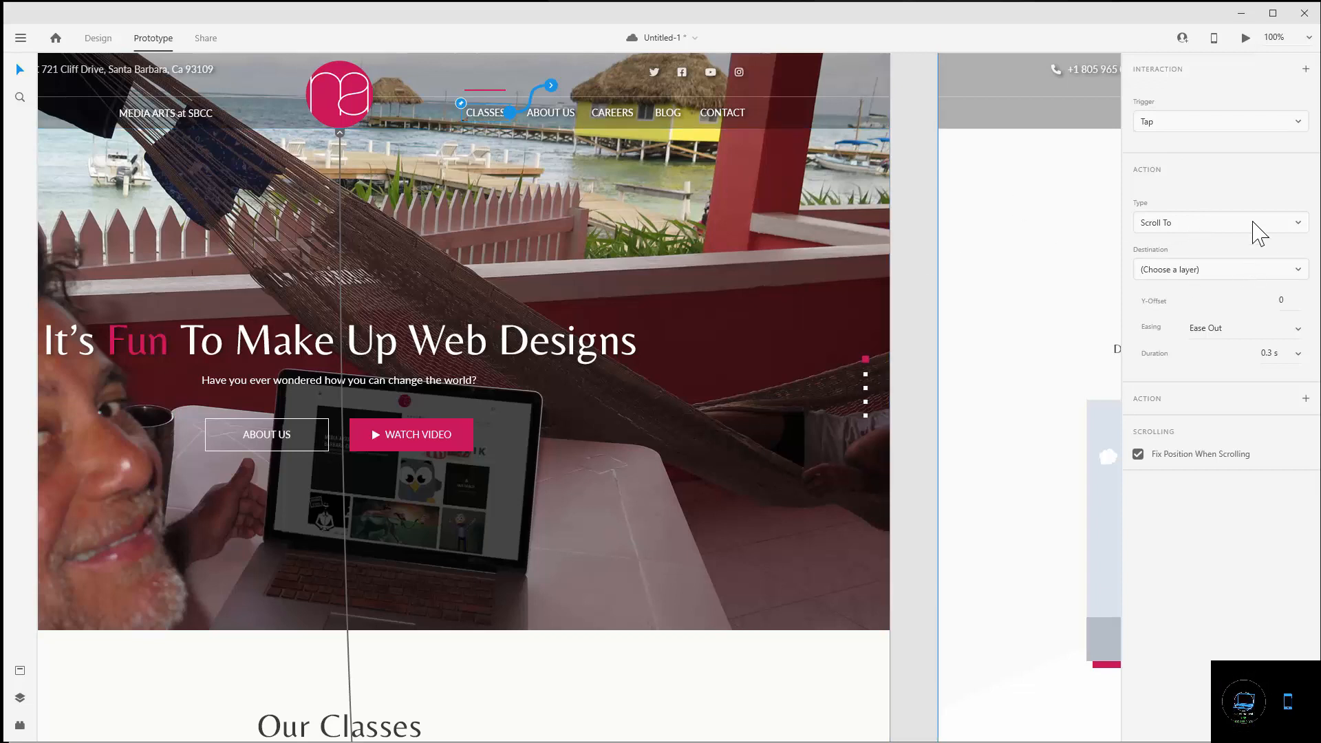
click(1259, 233)
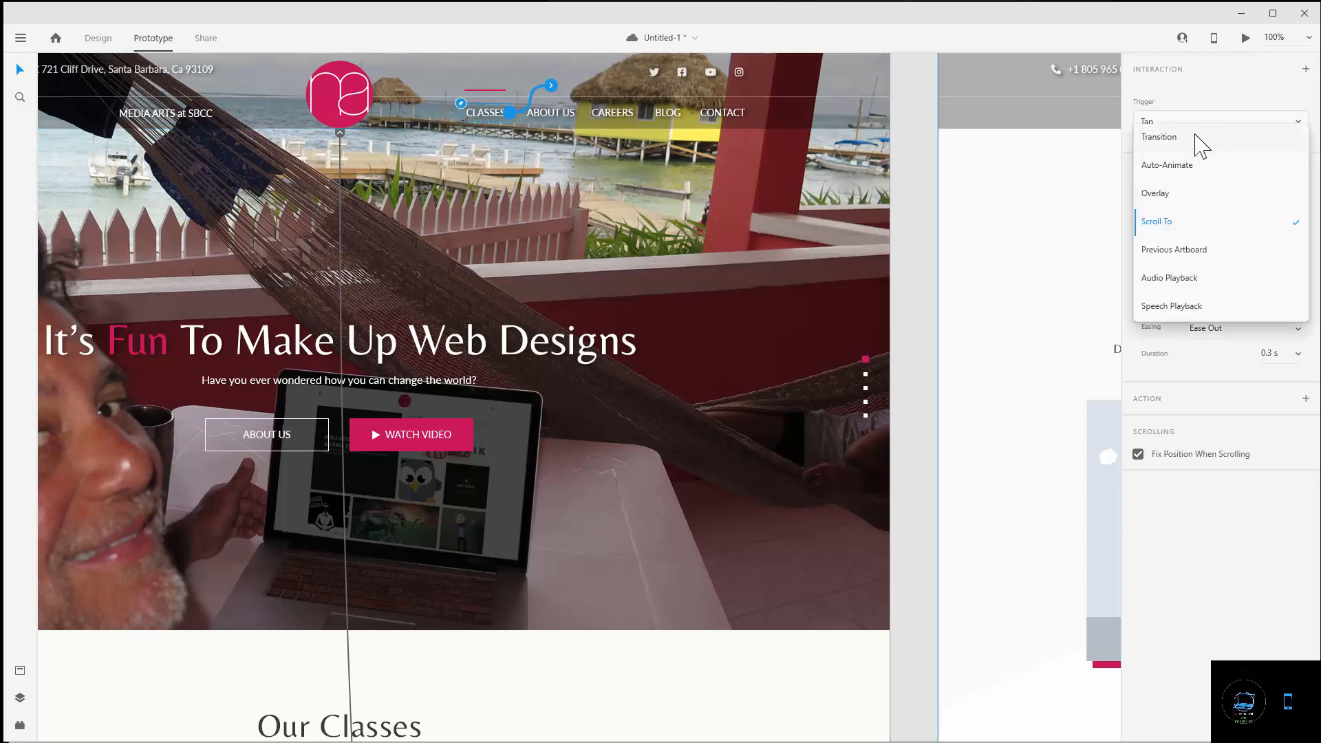
click(1200, 142)
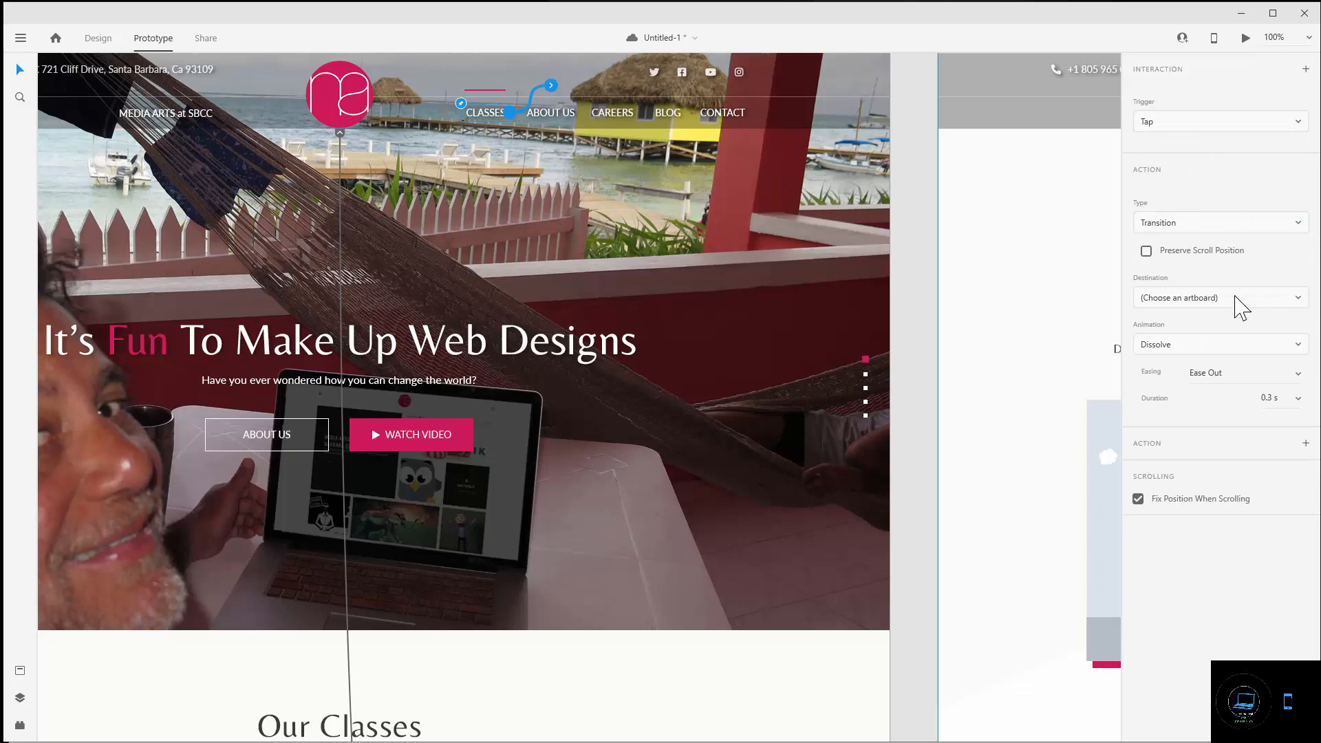
click(1239, 303)
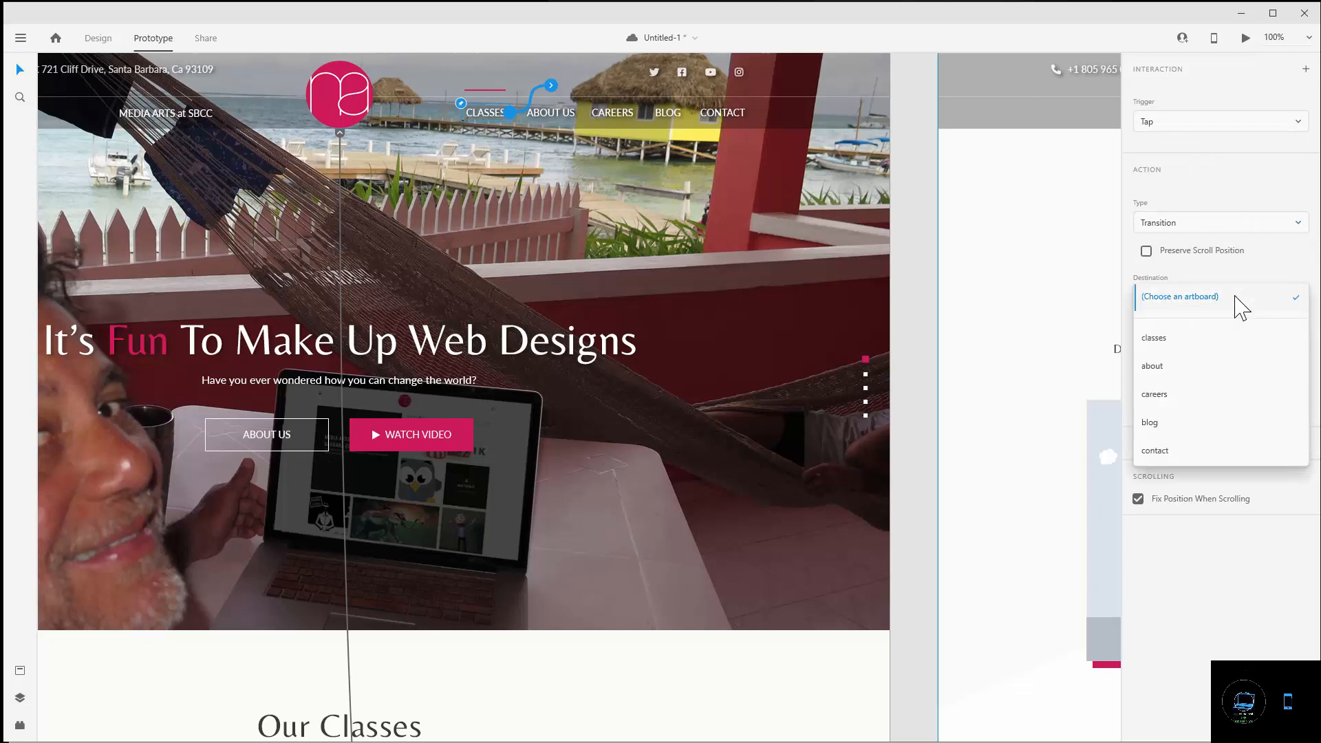
click(1181, 338)
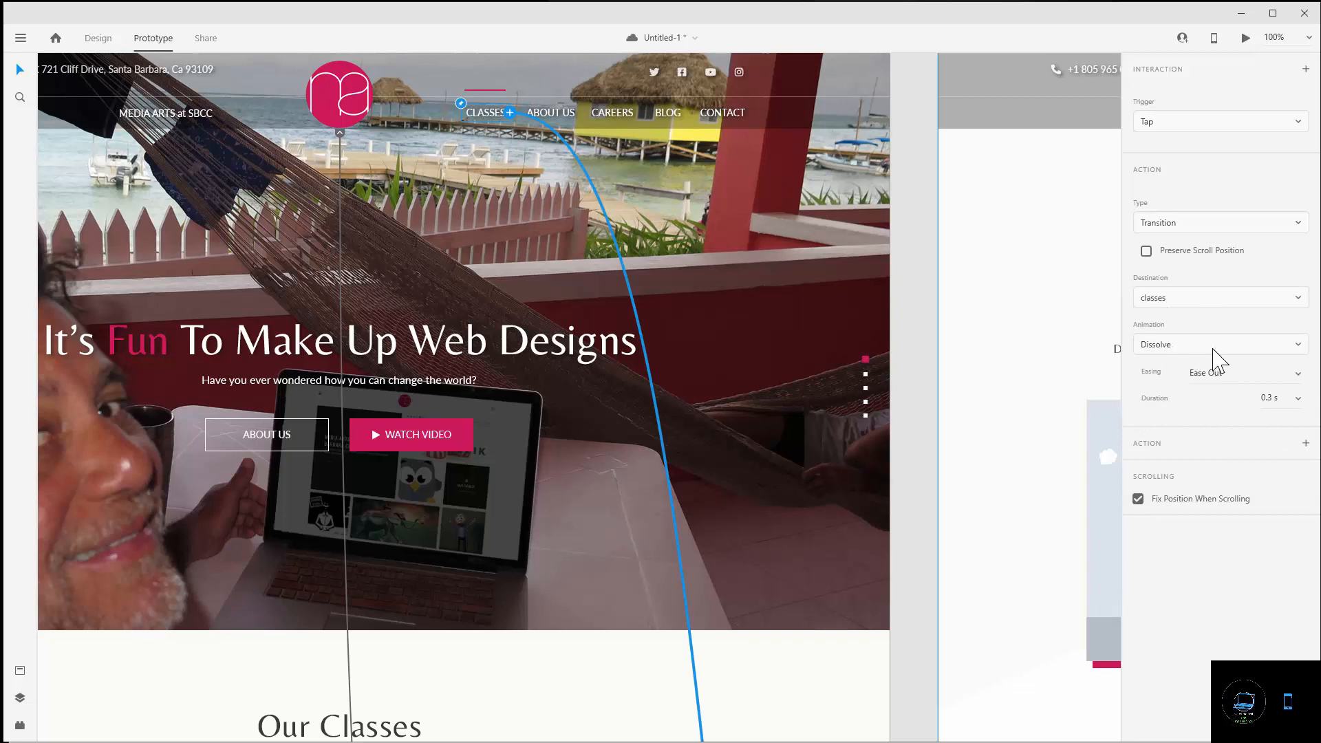
click(1213, 349)
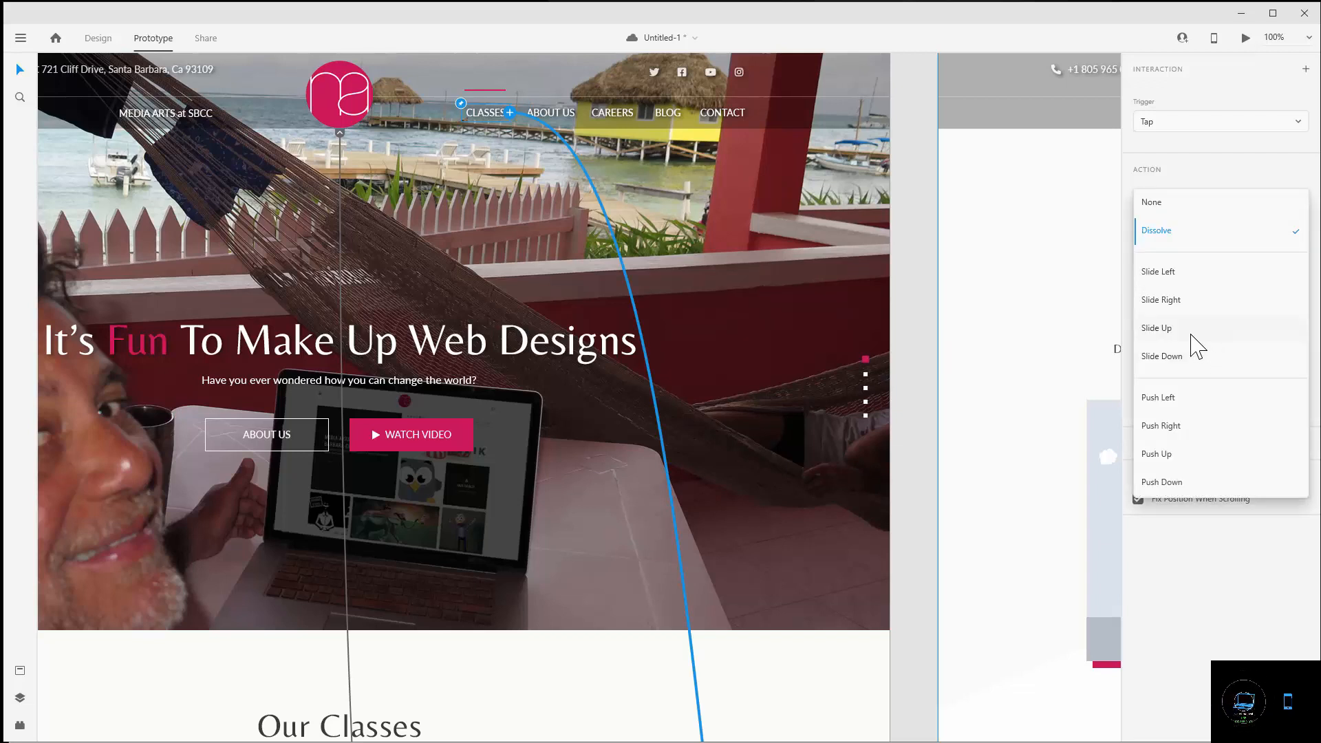
click(1192, 336)
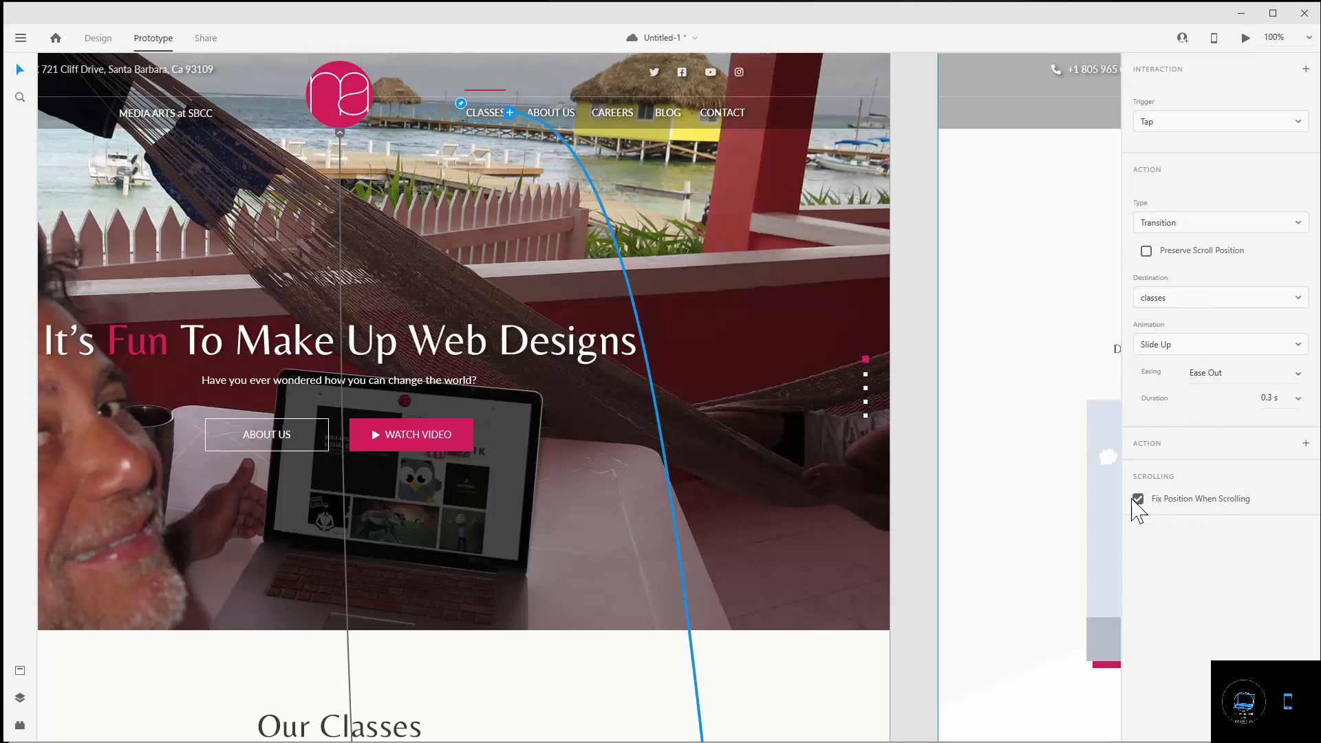
- Preview the prototype, test the CLASSES link in the header, and look through the page down to its footer
click(1246, 39)
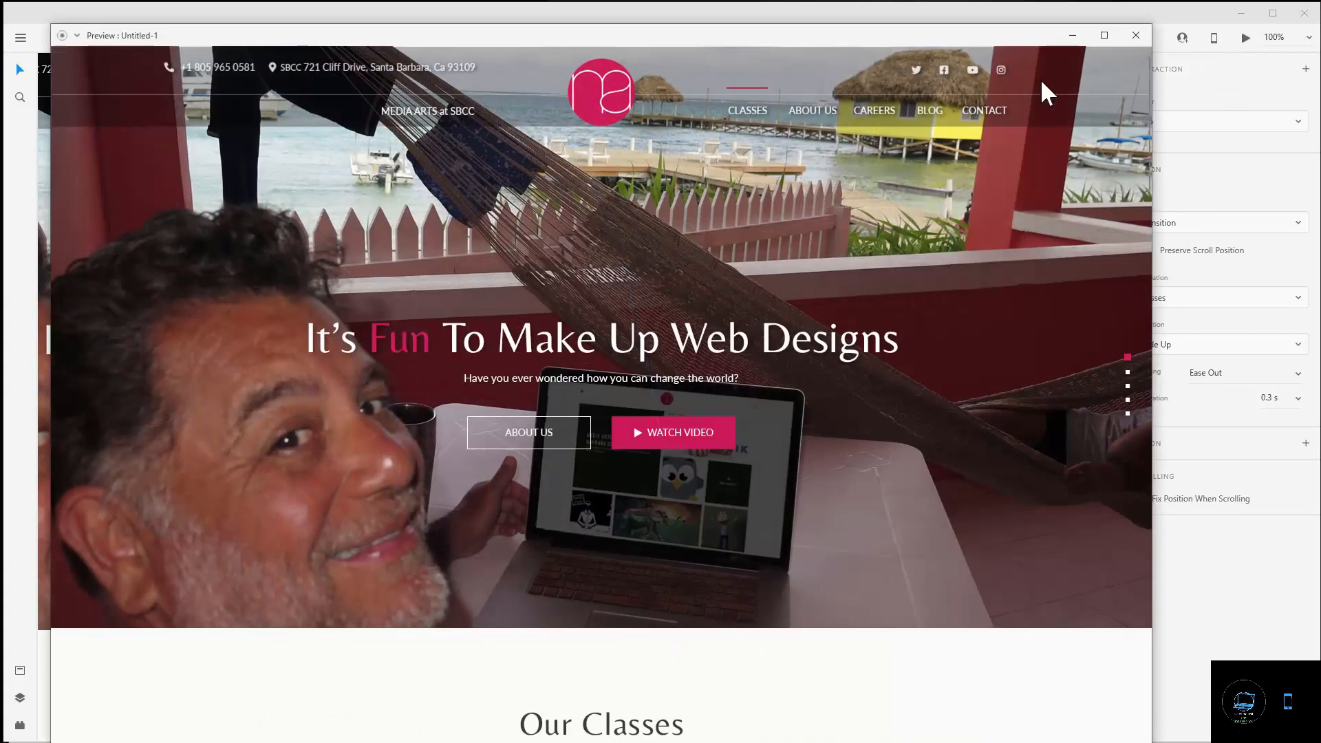
click(757, 117)
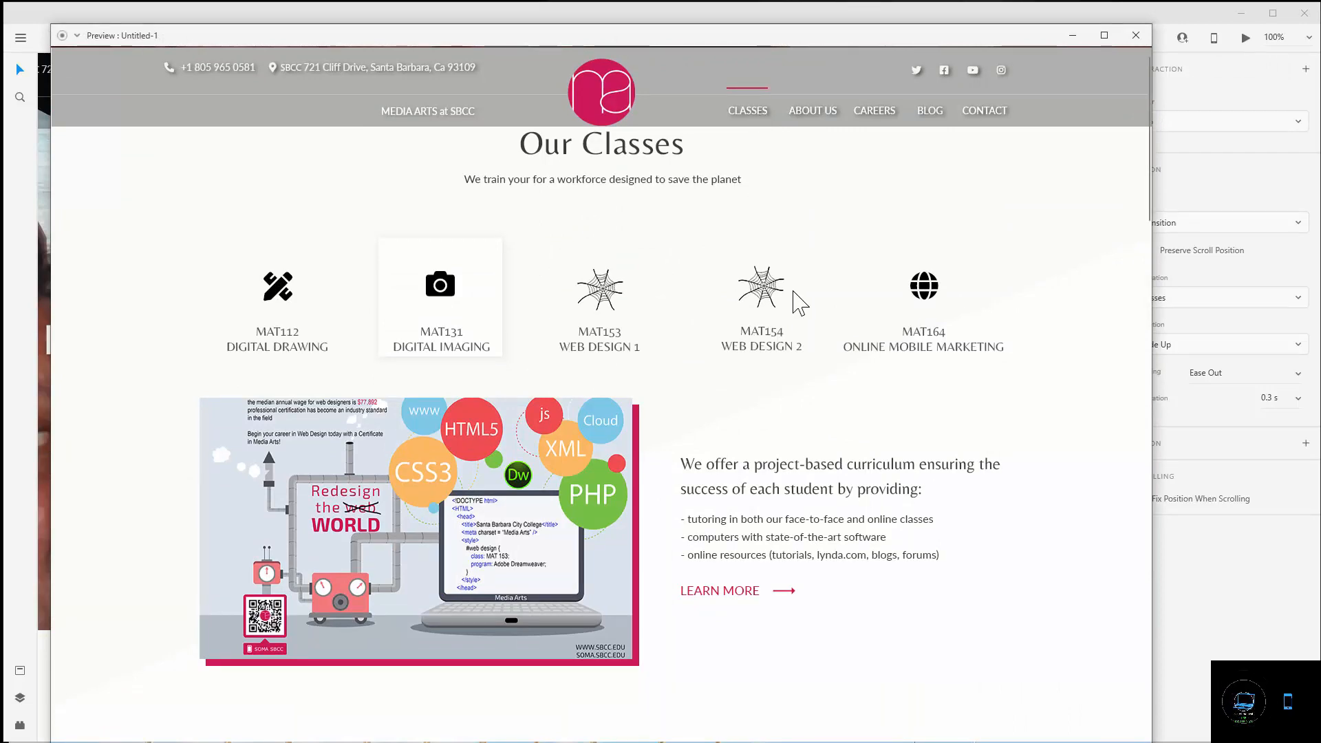
scroll(998, 275, down, 3)
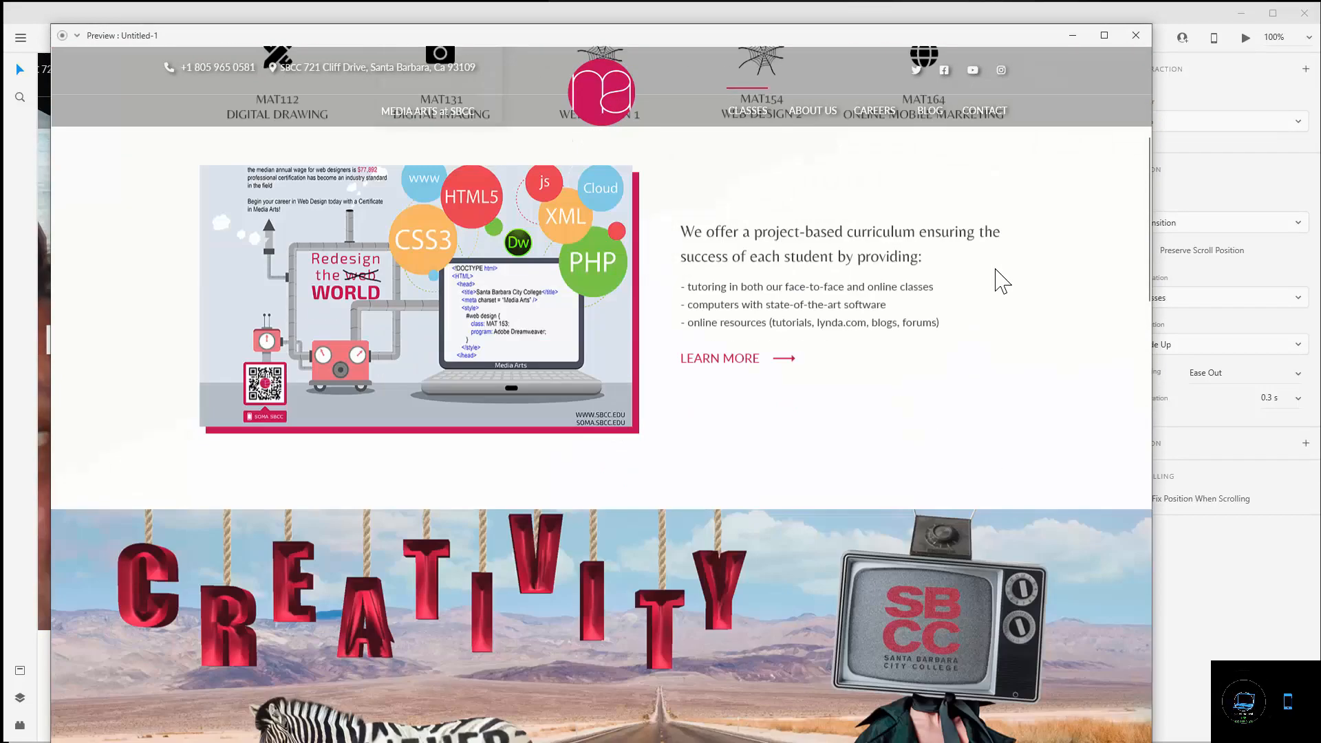
scroll(1002, 280, down, 20)
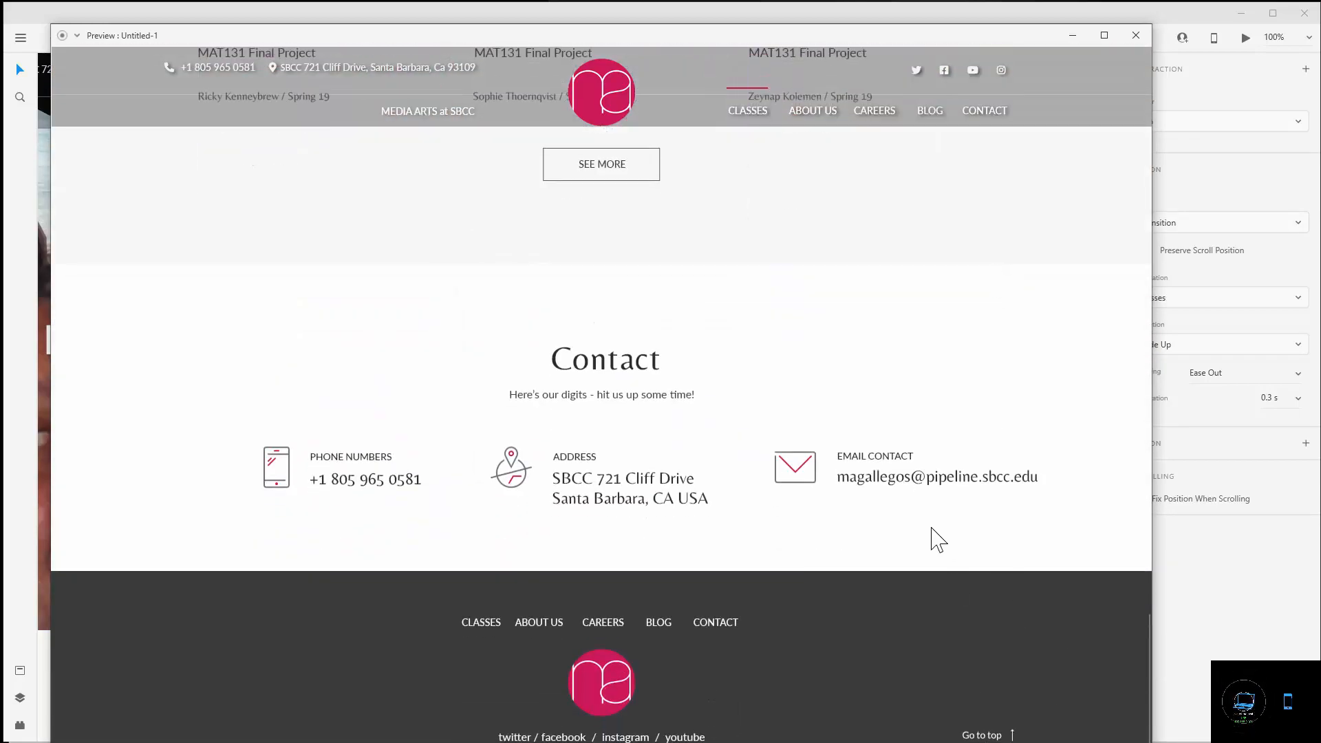
scroll(989, 287, up, 20)
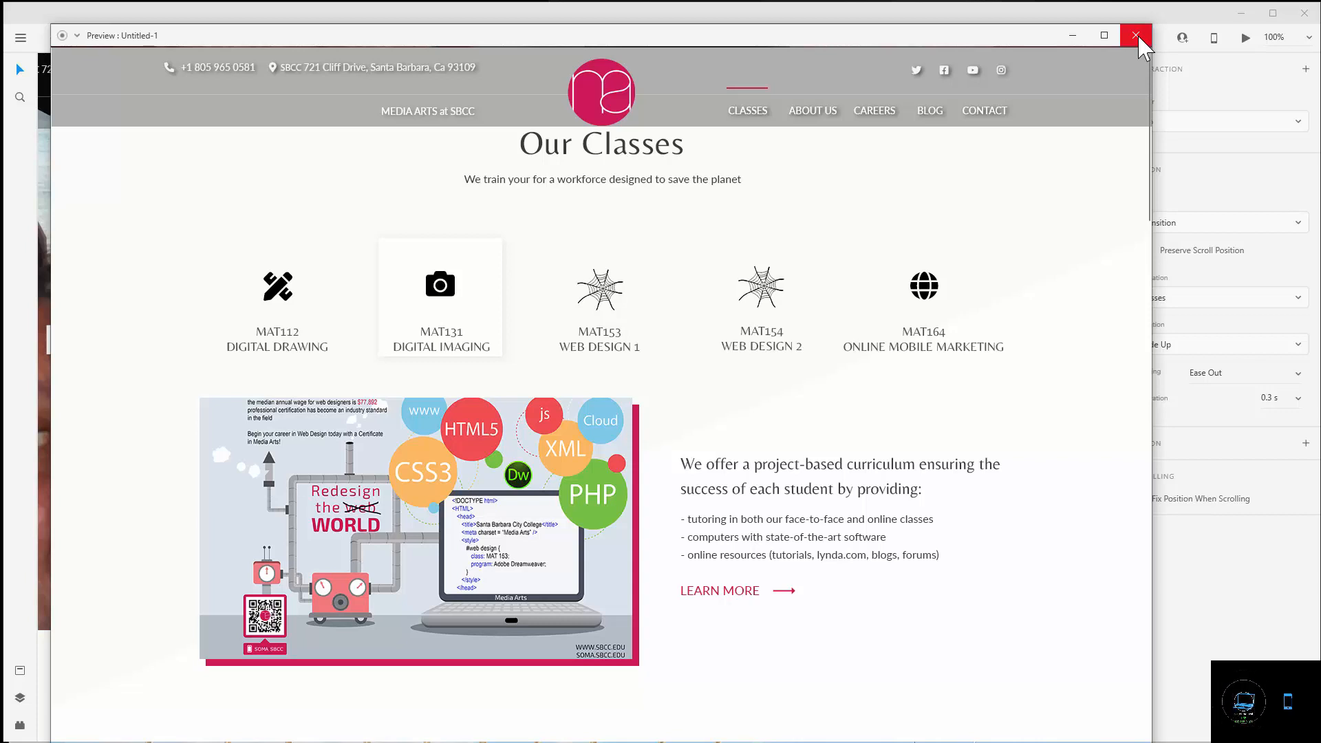
- Close the preview and link the ABOUT US hotspot in the home header to the about artboard with a tap Transition and Slide Up
click(1137, 36)
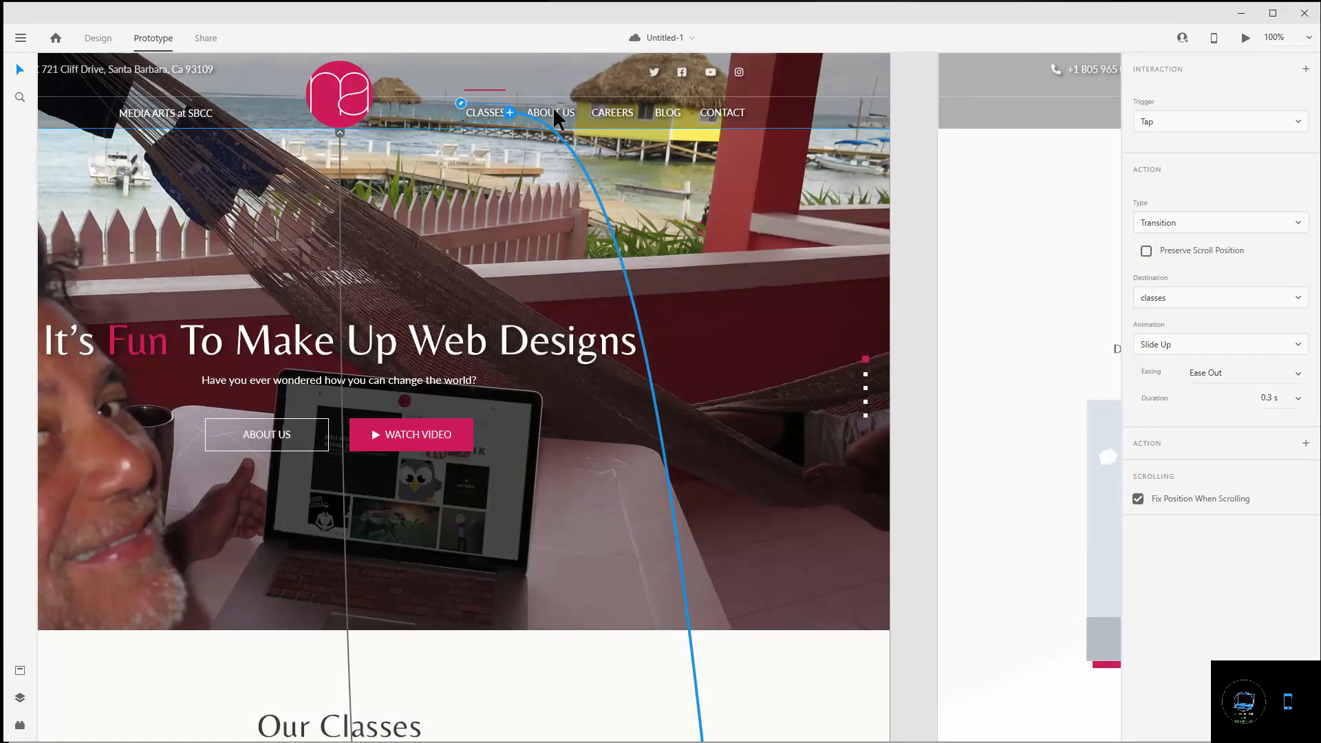
click(557, 124)
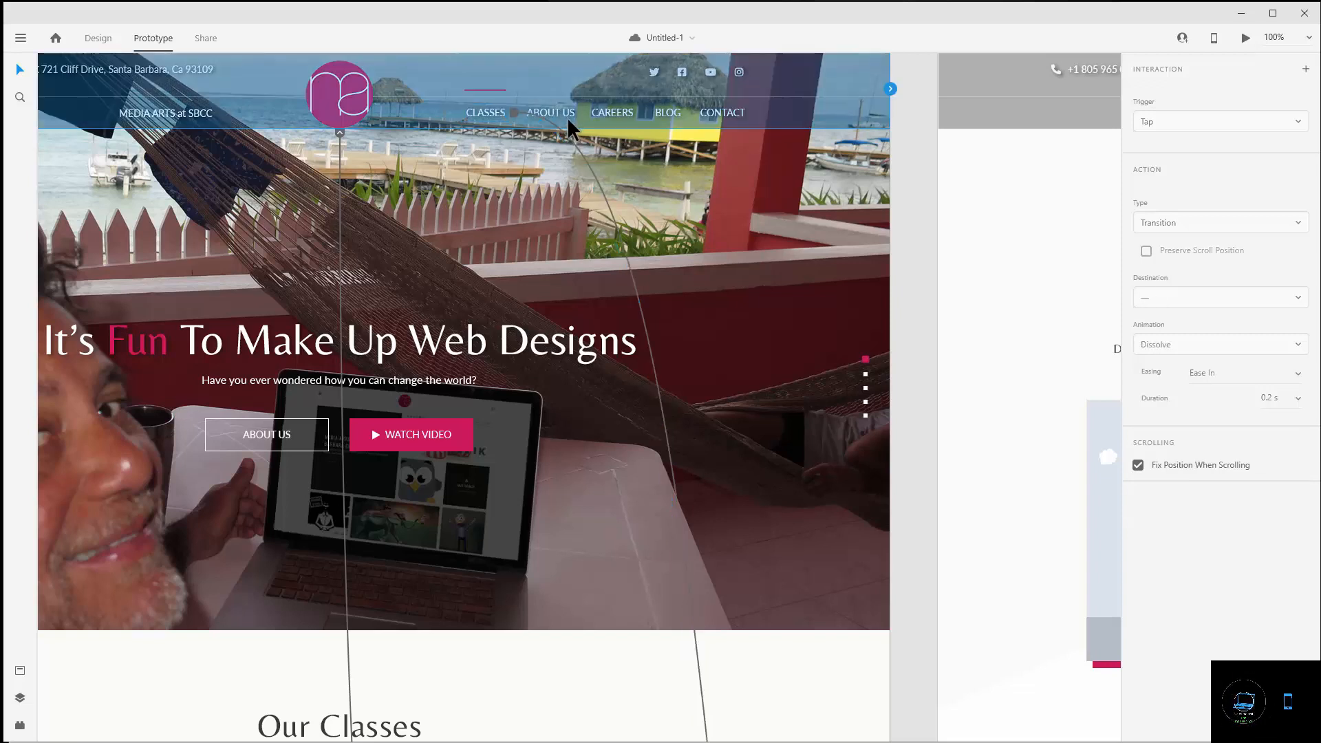
double_click(569, 118)
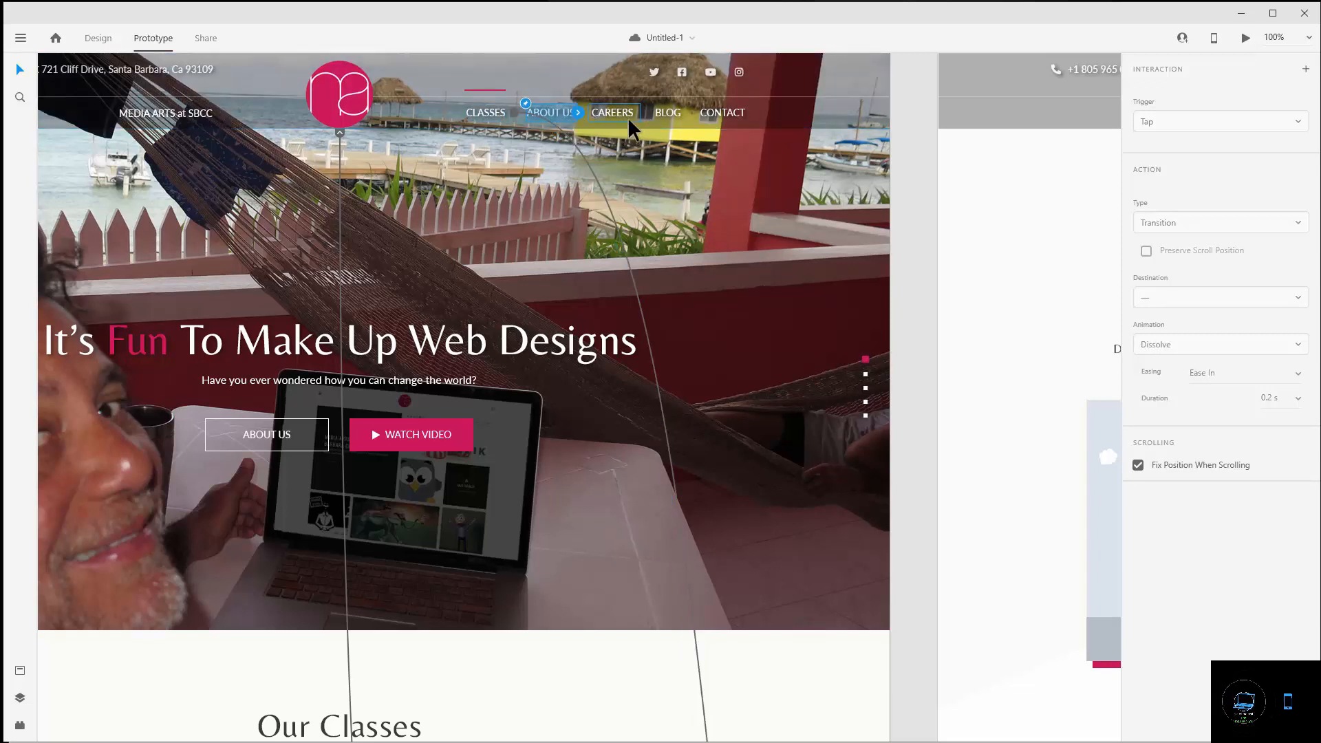
click(579, 113)
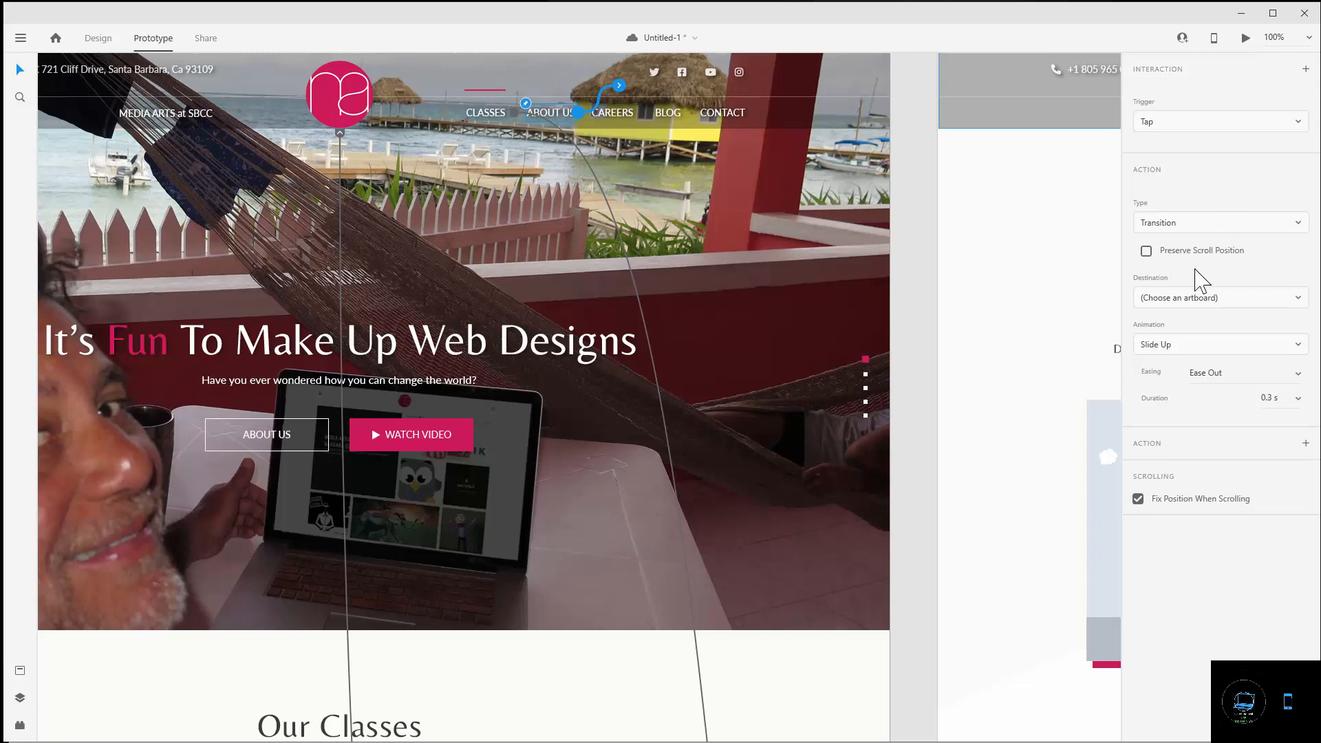
click(1255, 297)
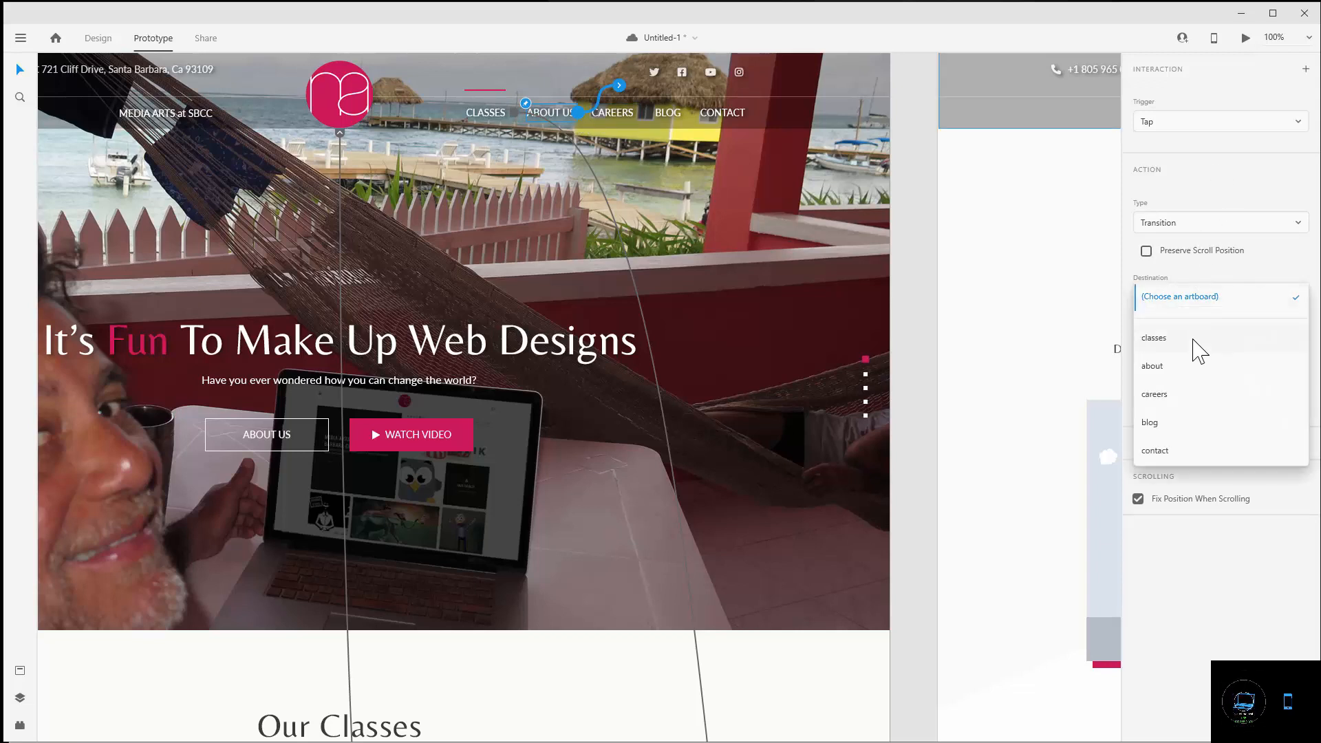
click(1176, 371)
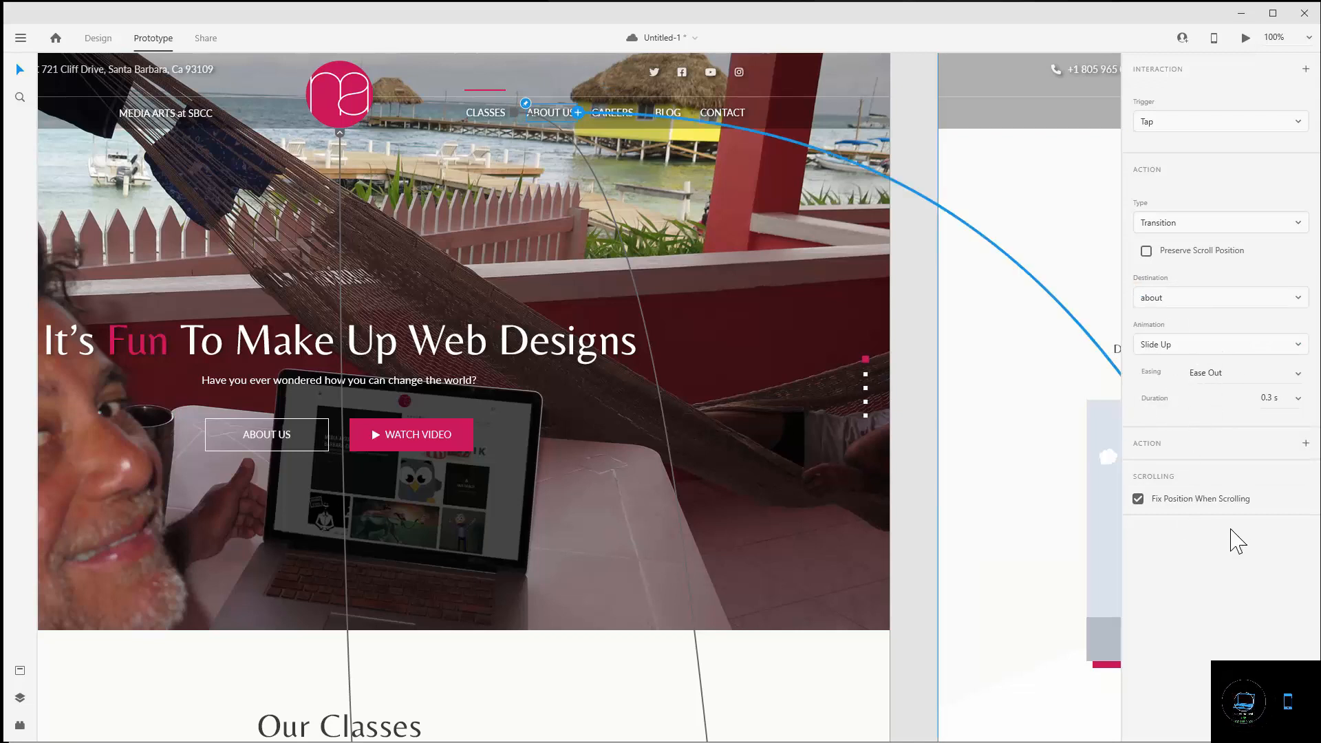
- Link the CAREERS hotspot in the home header to the careers artboard with a tap Transition and the Slide Up animation
click(617, 124)
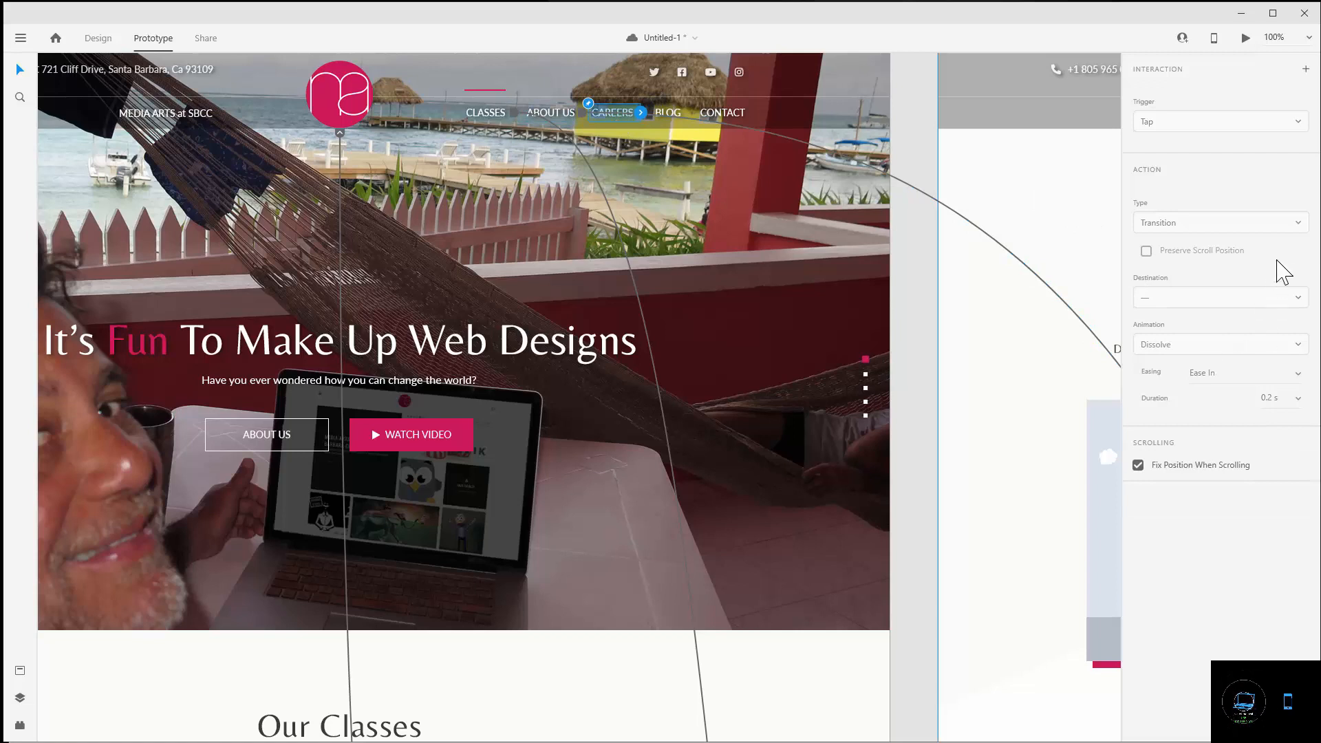
click(639, 112)
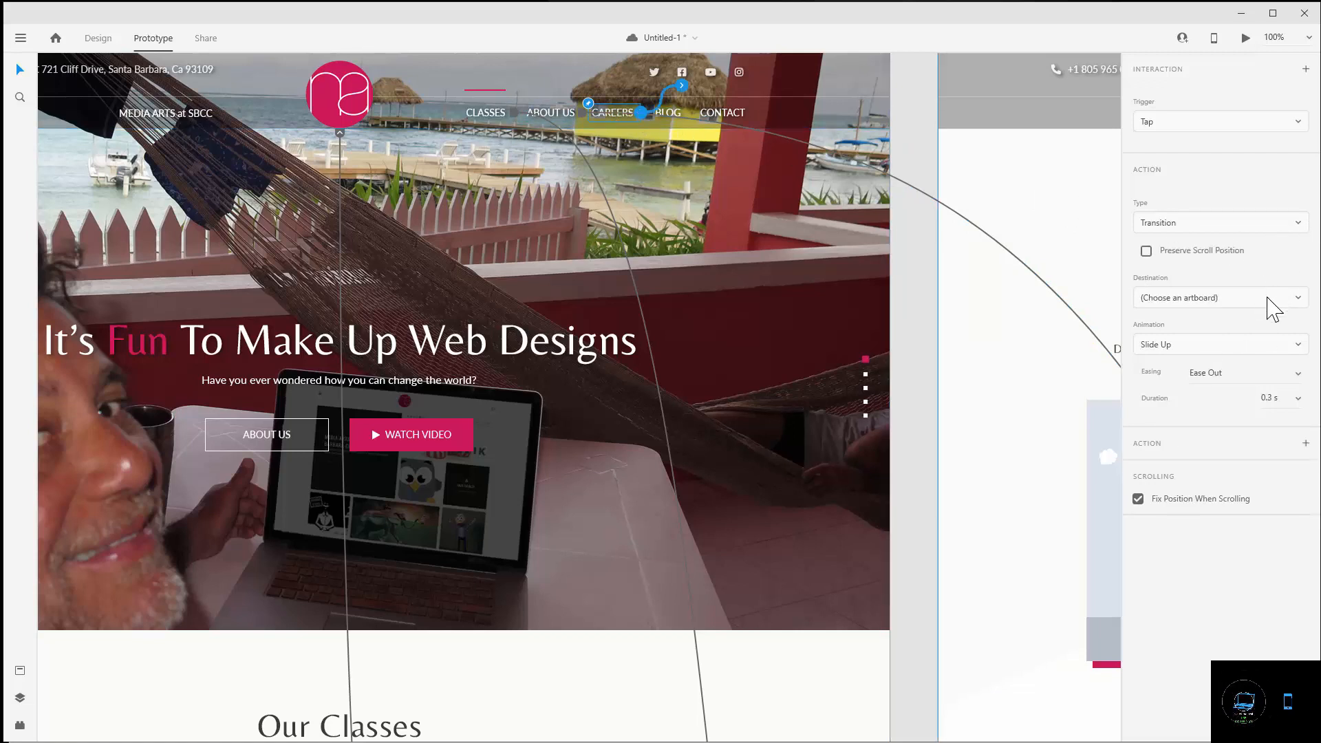
click(1273, 309)
click(1156, 395)
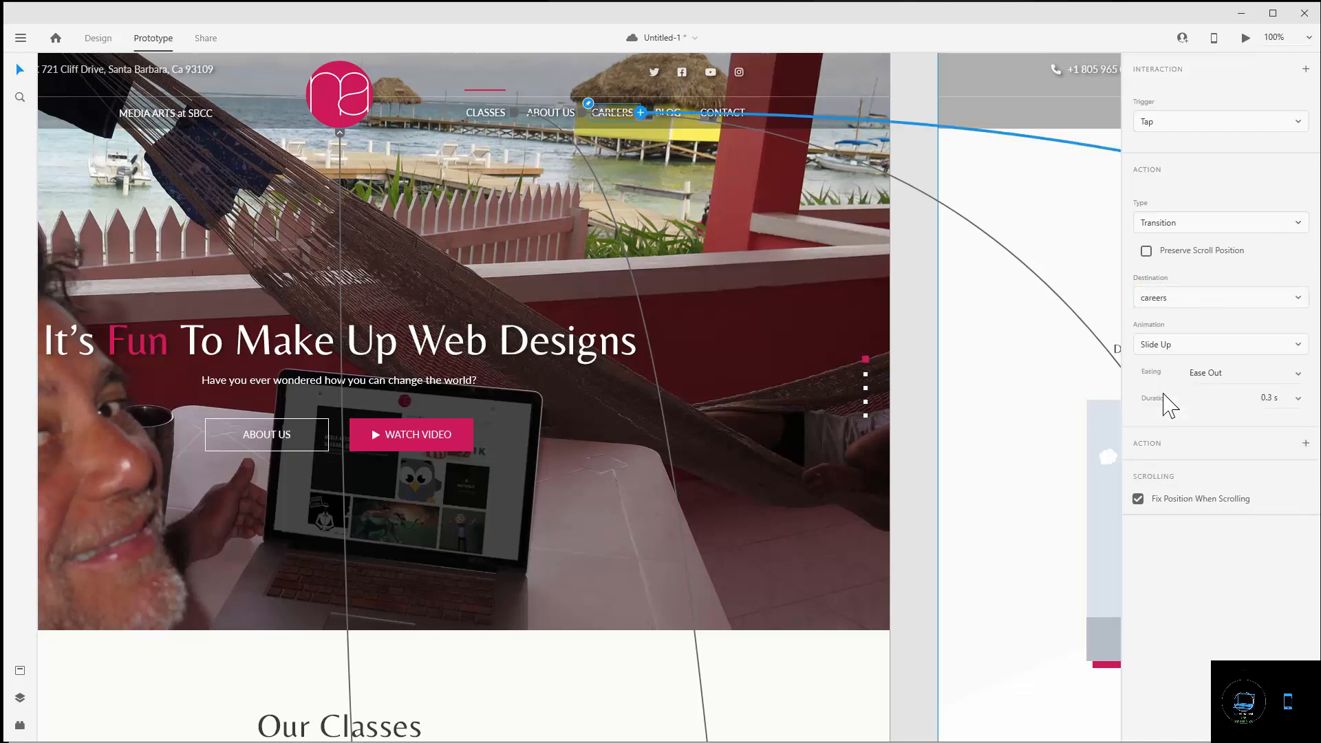
- Link the BLOG hotspot in the home header to the blog artboard with a tap Transition and the Slide Up animation
click(679, 110)
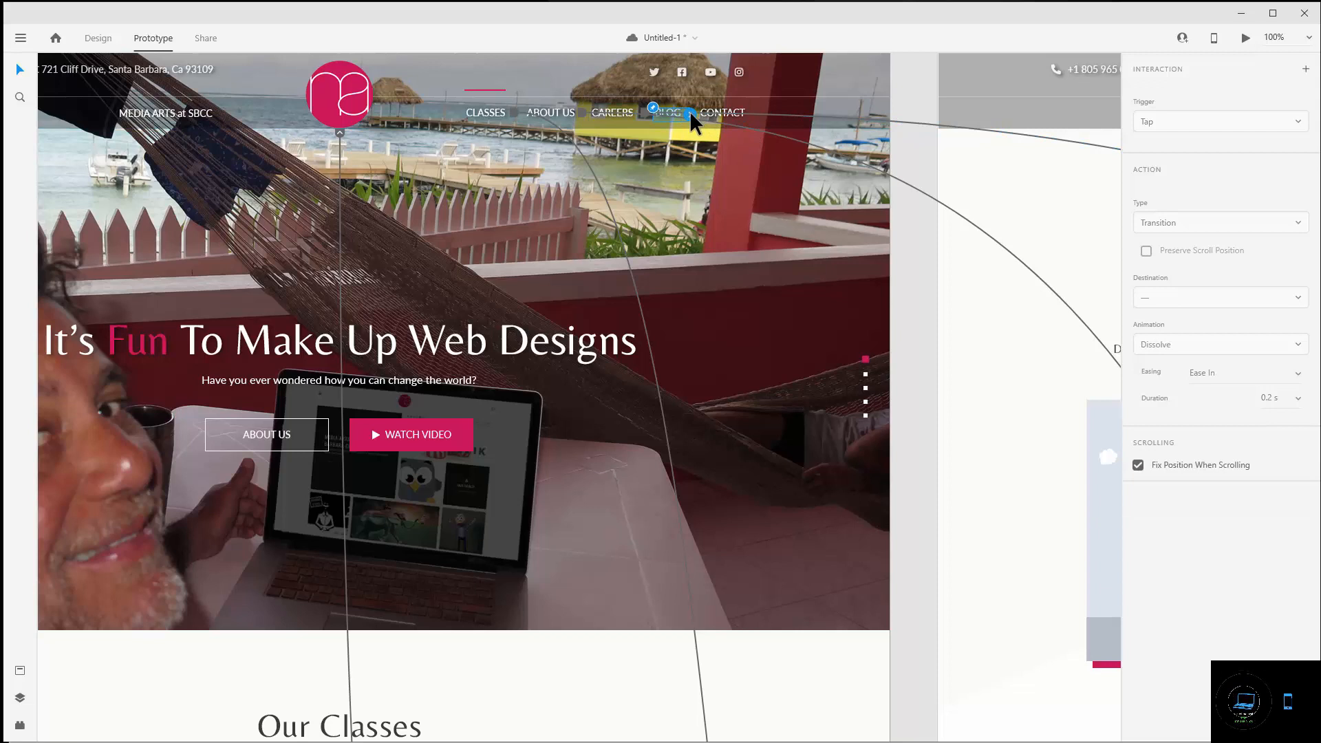
click(690, 114)
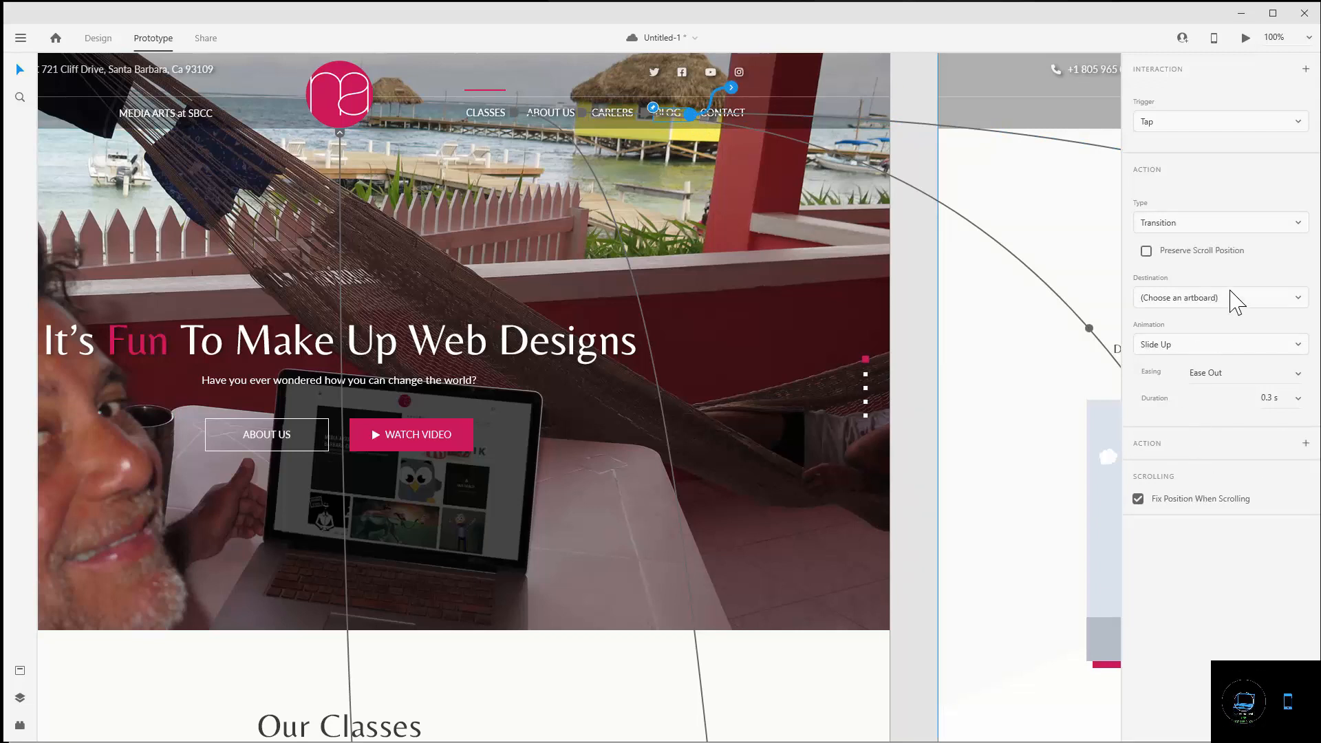
click(1229, 307)
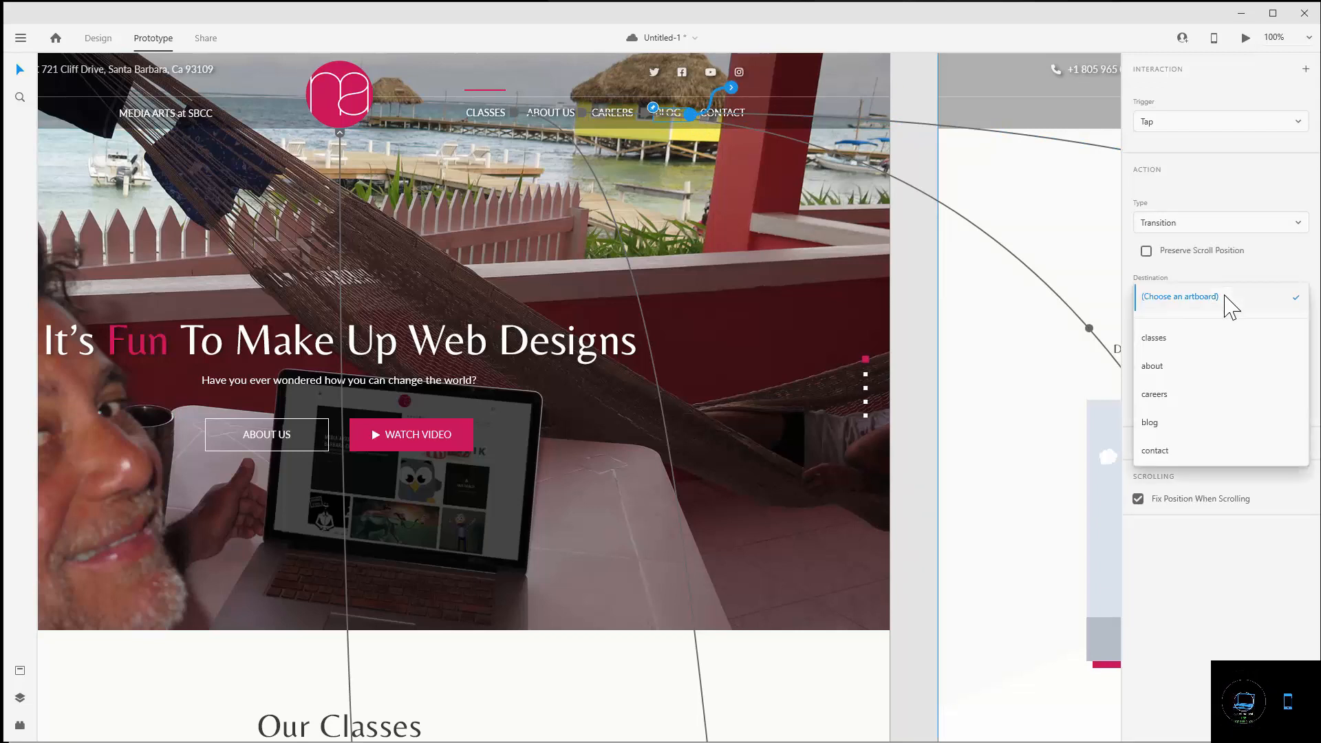
click(1155, 423)
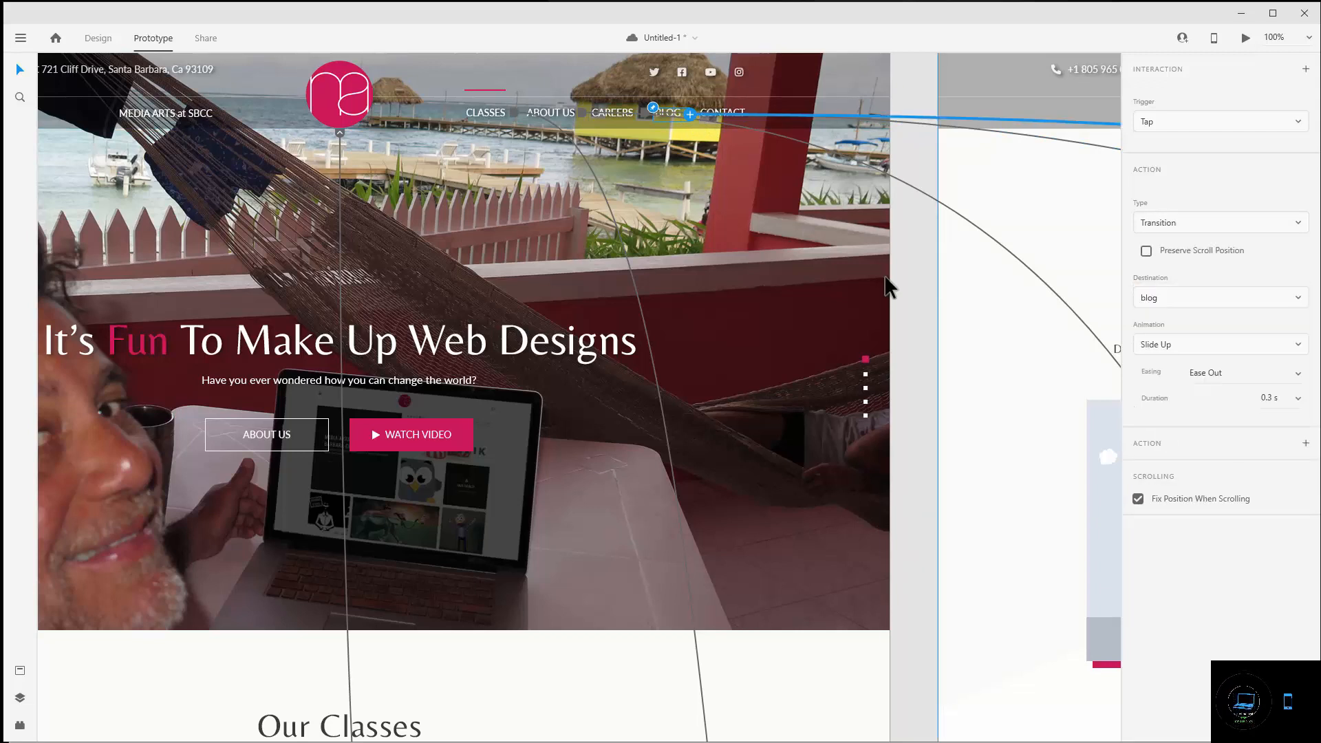
- Link the CONTACT hotspot in the home header to the contact artboard with a tap Transition and the Slide Up animation
click(737, 113)
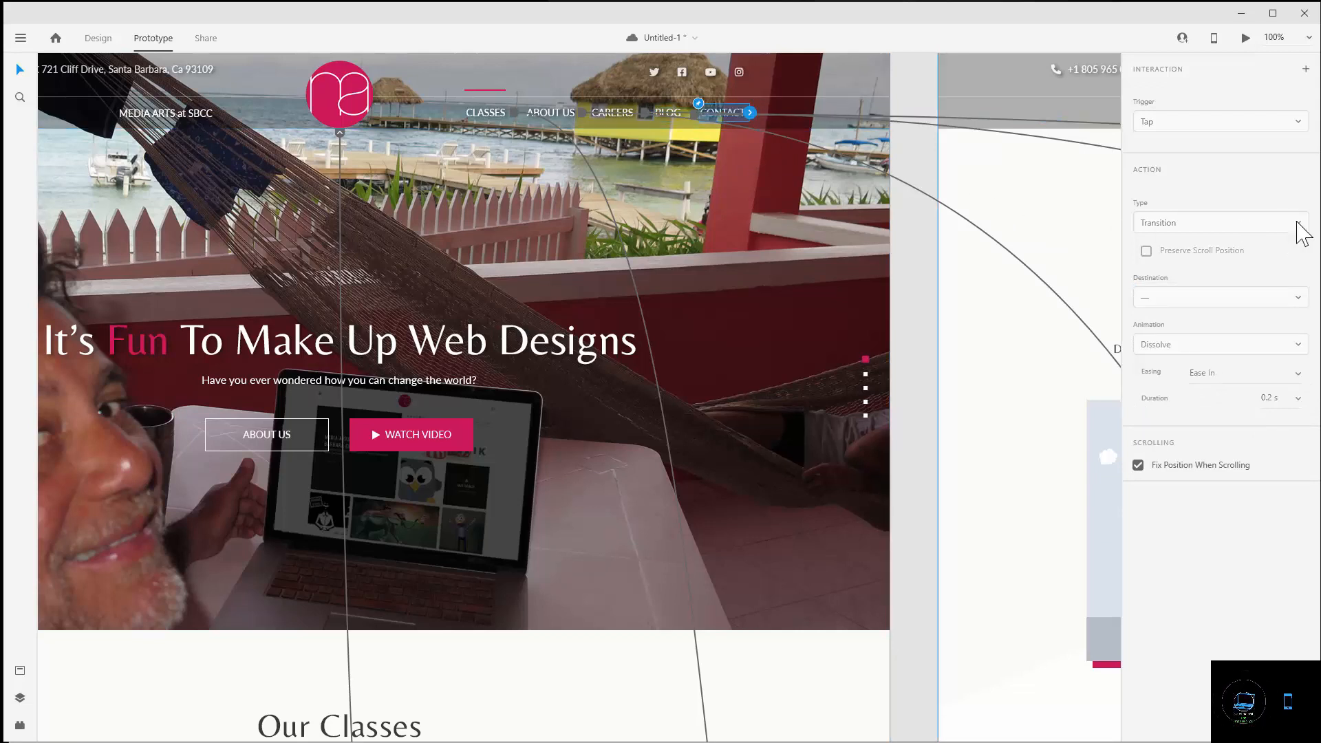
click(751, 114)
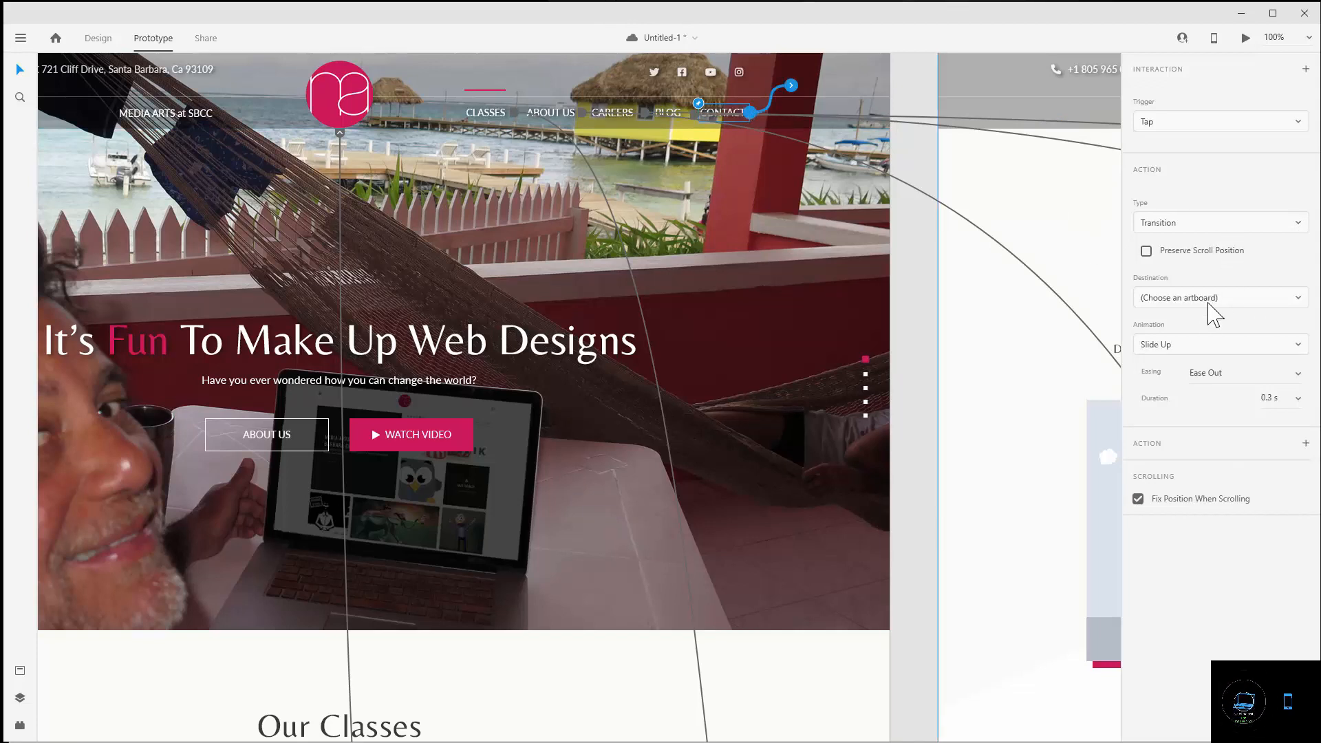
click(1213, 311)
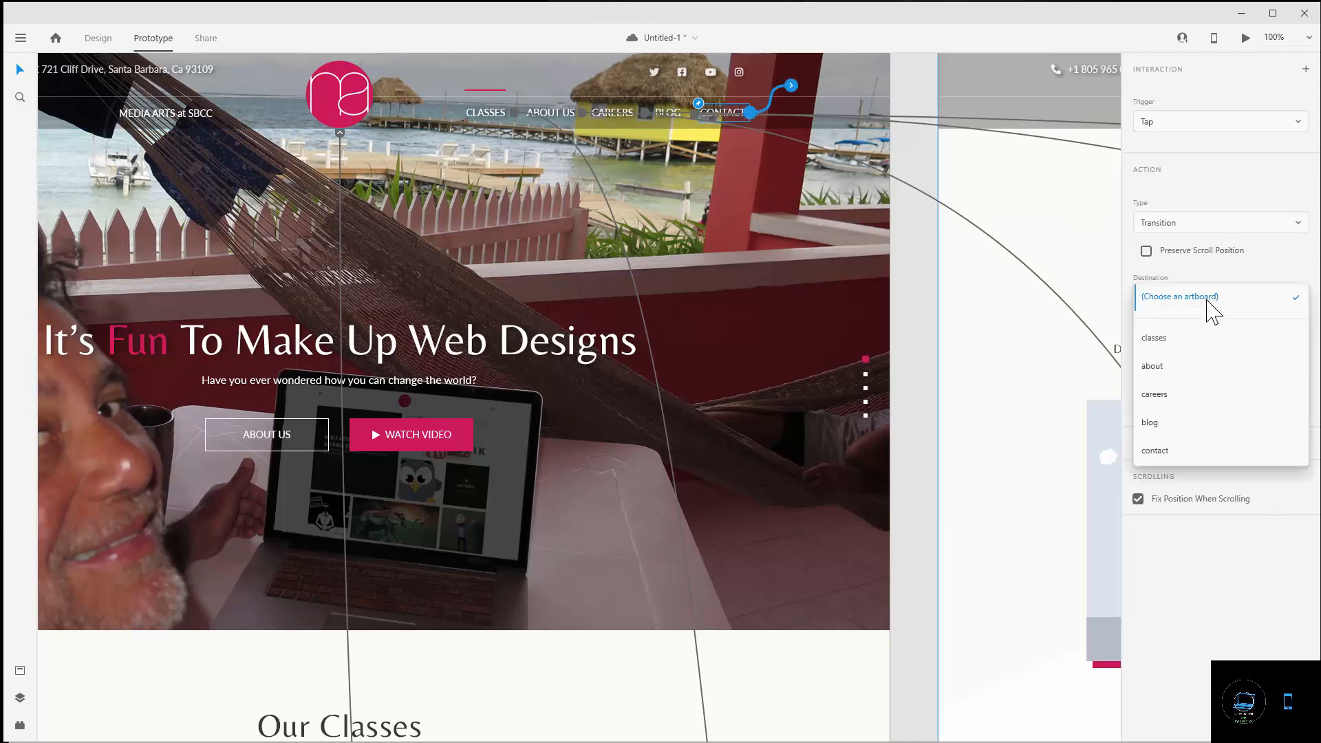
click(1159, 449)
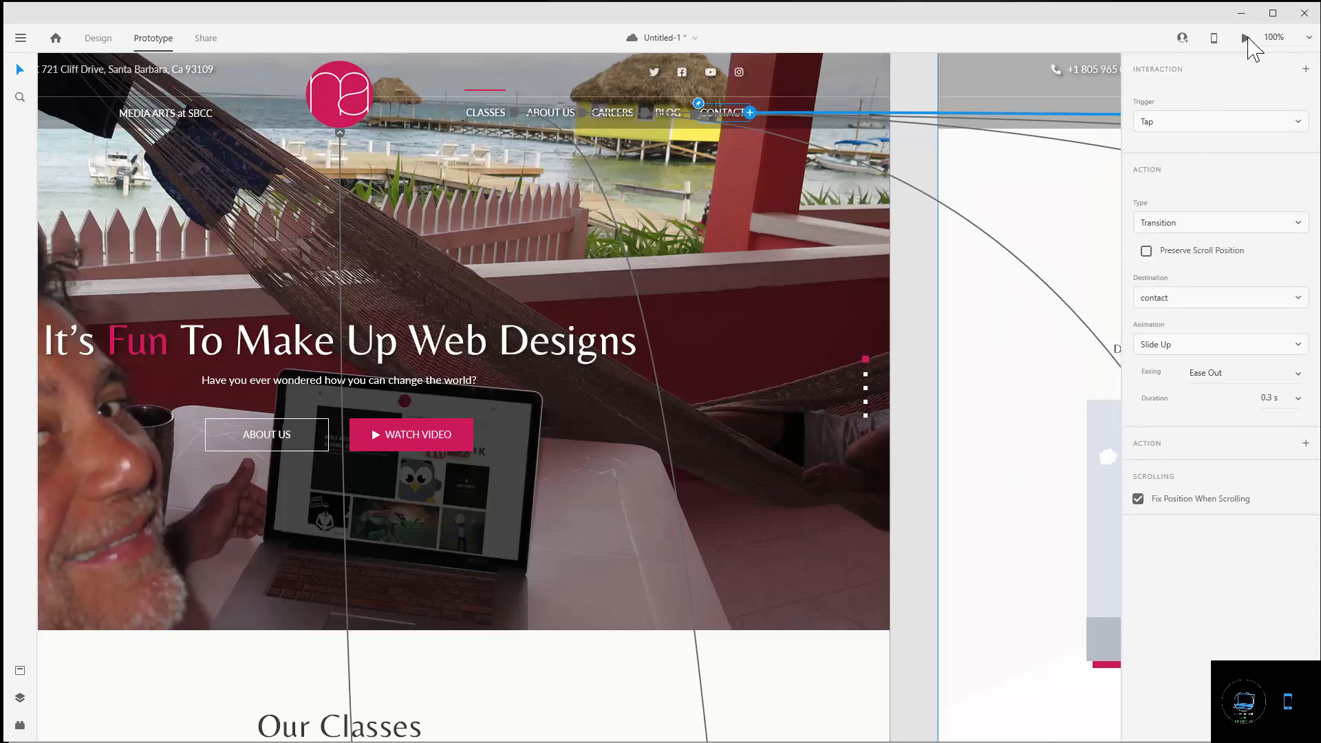
- Preview the prototype, test the CLASSES link in the header, look through the classes page, and close the preview
click(1245, 38)
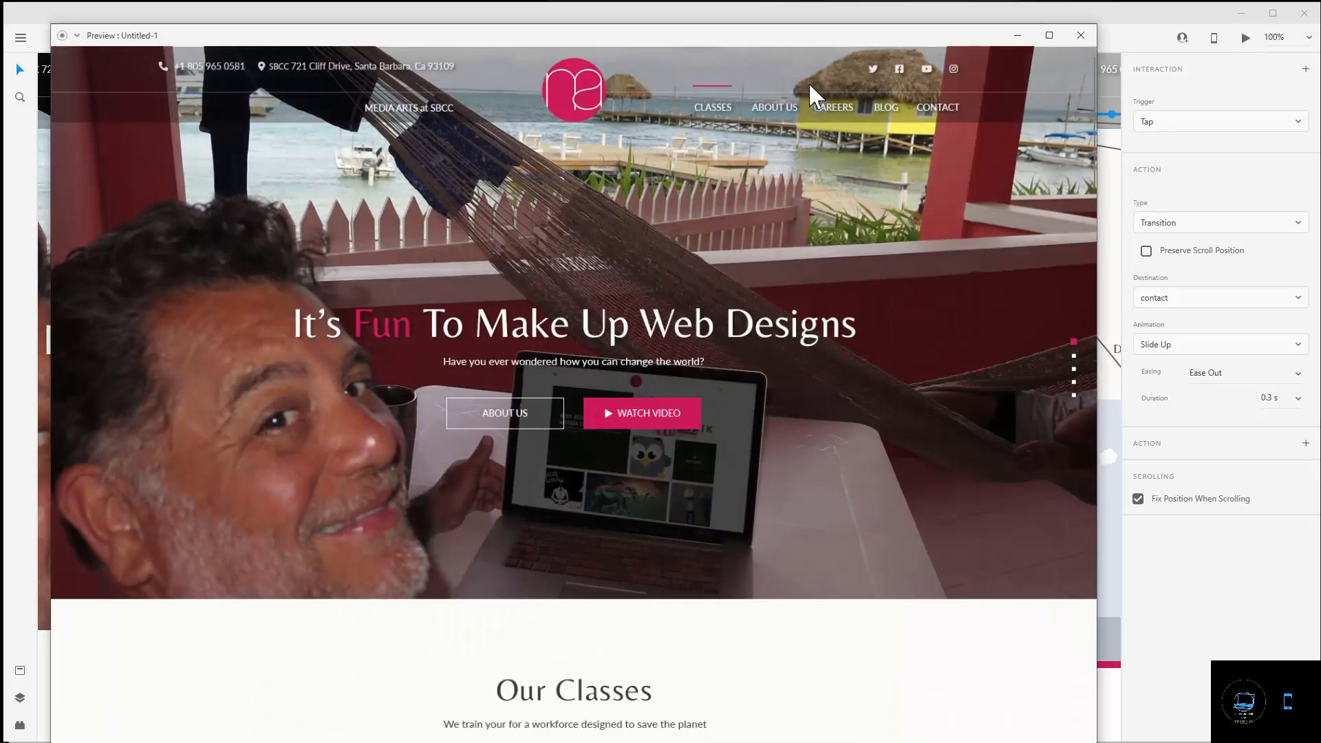
drag(530, 32, 485, 9)
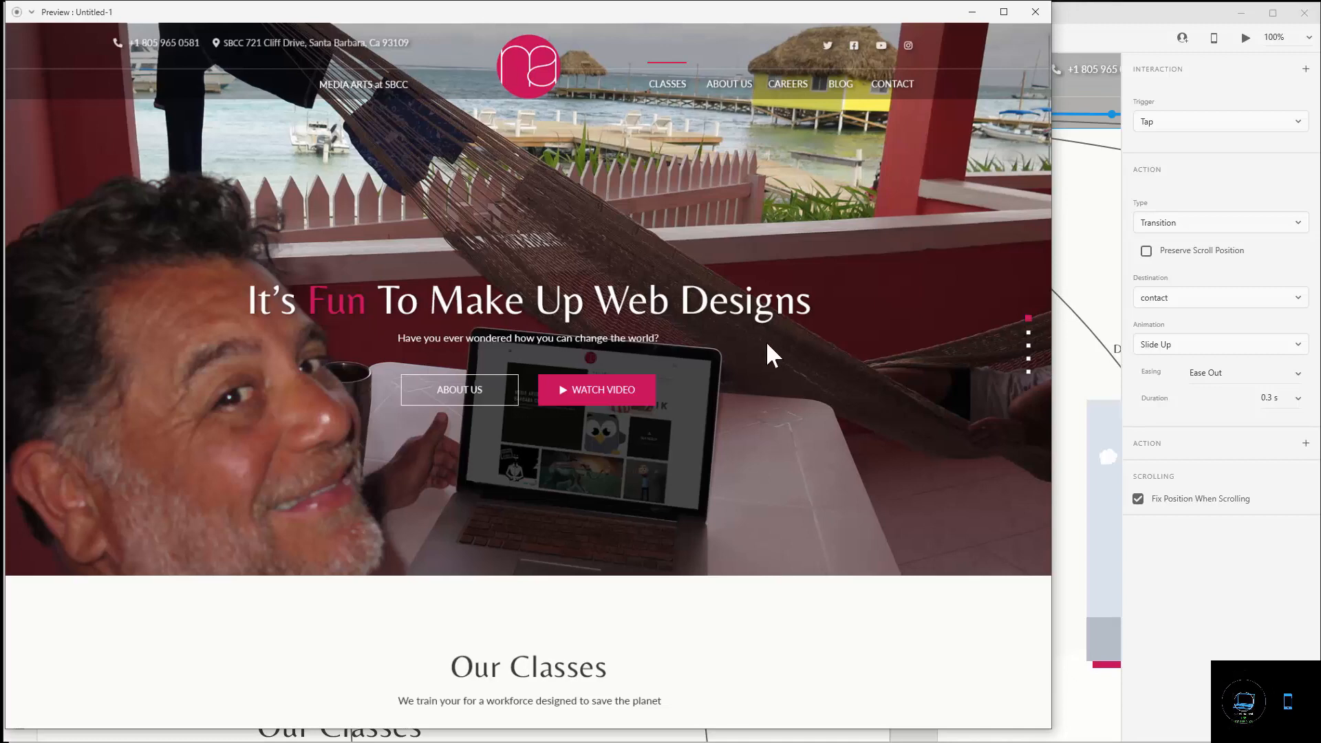
click(673, 89)
scroll(728, 354, down, 10)
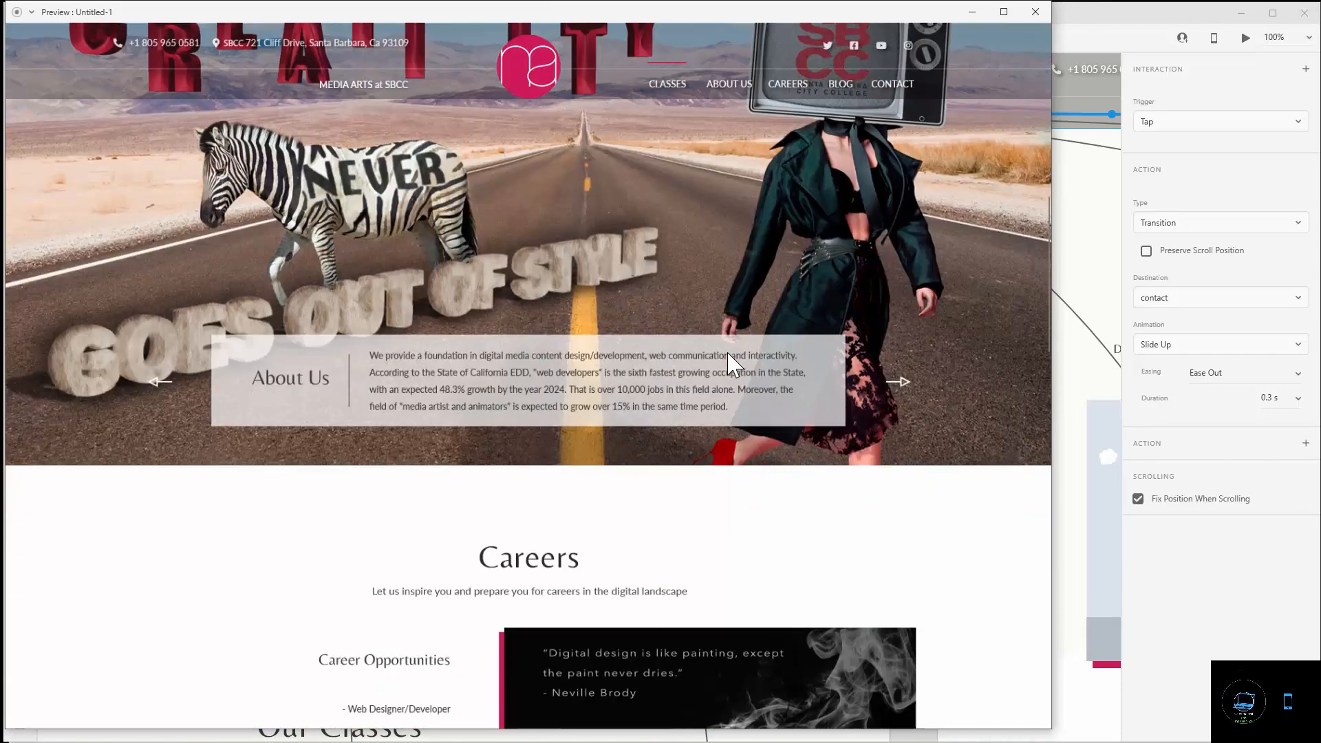
scroll(728, 354, up, 10)
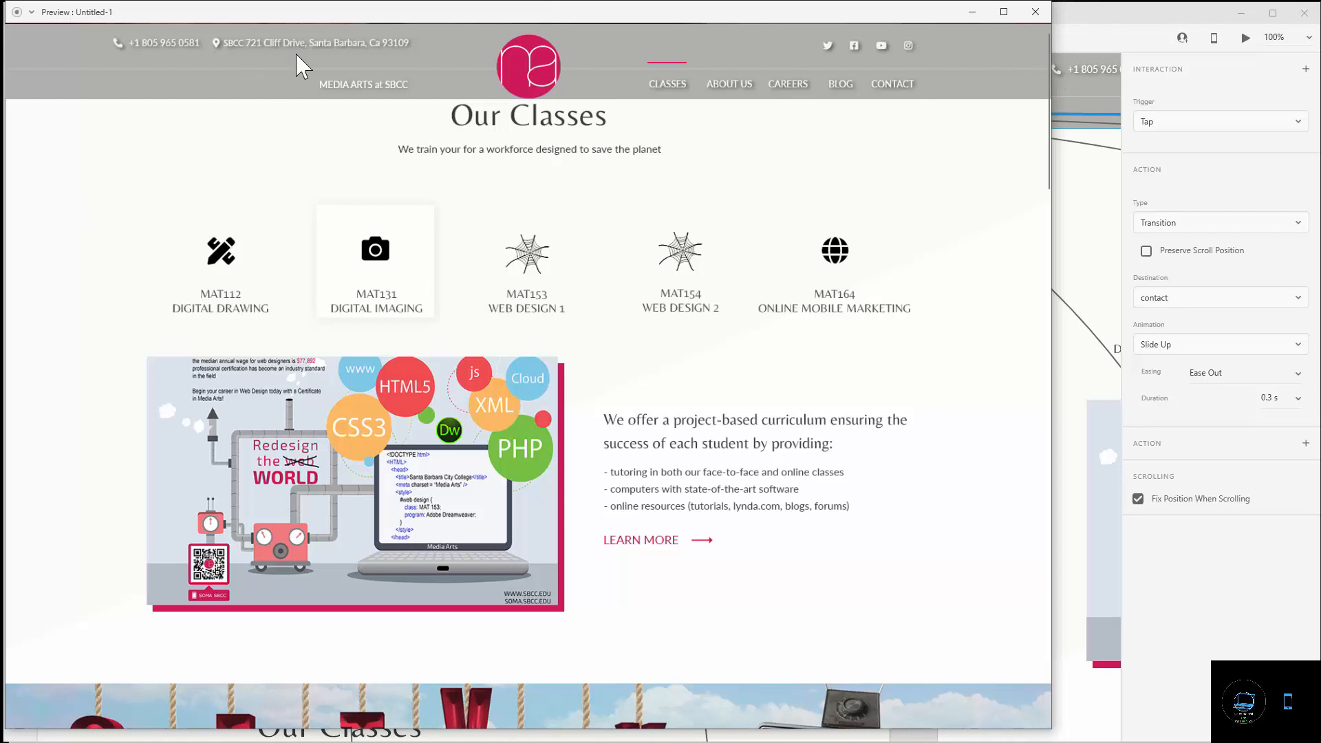
click(1035, 11)
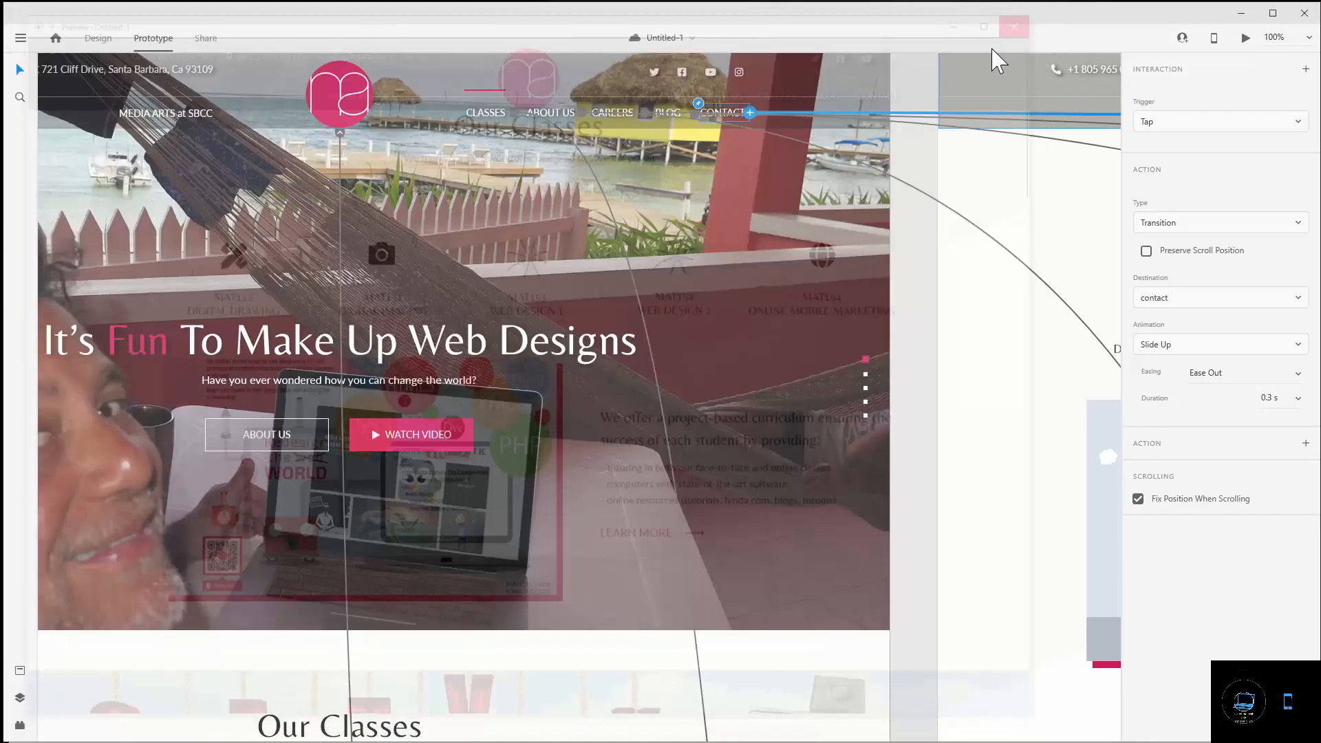
- Test the ABOUT US and CAREERS header links from the home page, each in a fresh preview, closing the preview after each
click(1245, 38)
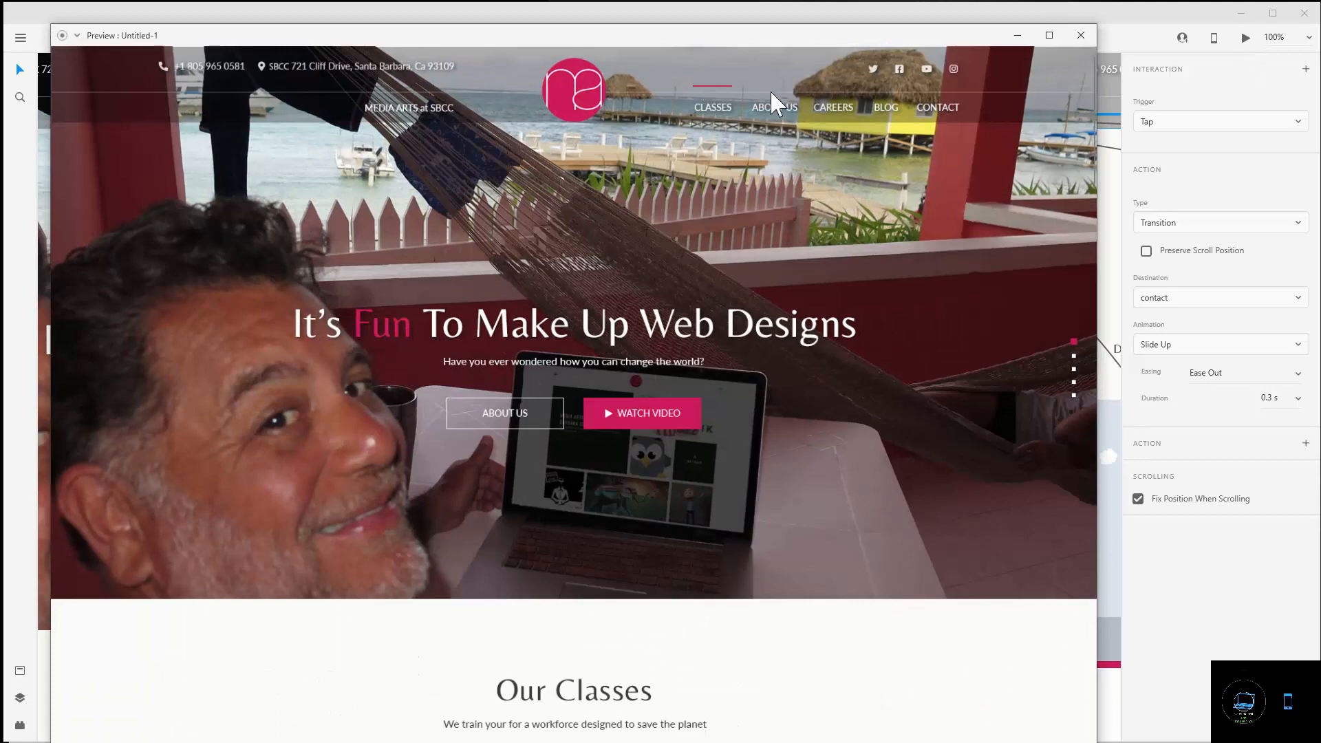
click(778, 110)
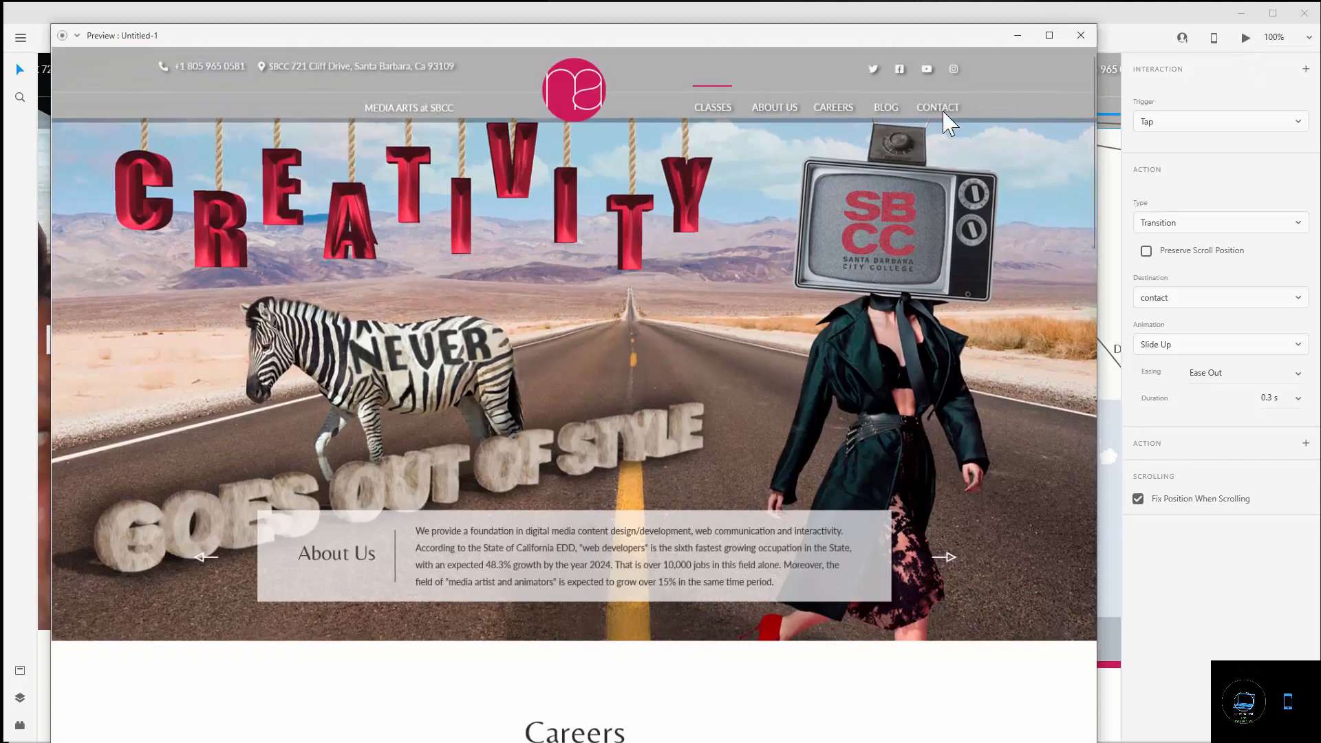
click(1079, 36)
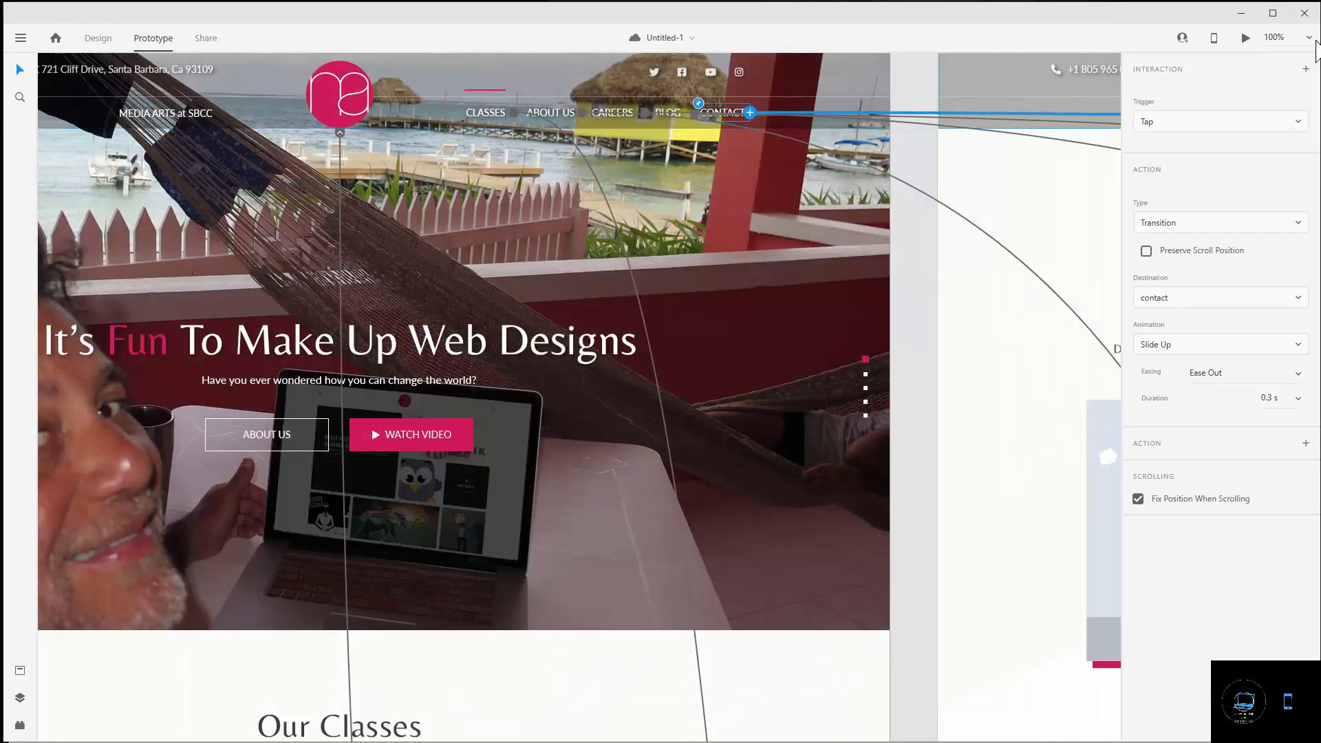
click(1246, 38)
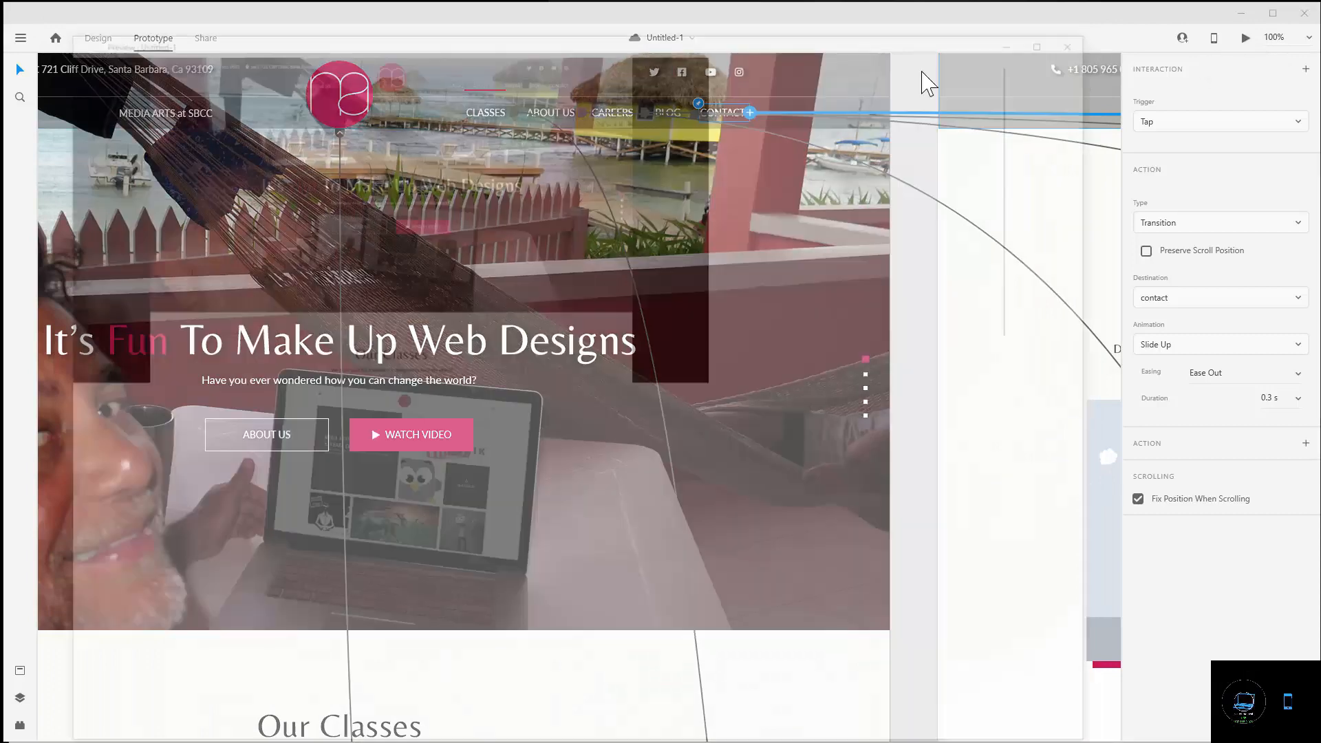
click(842, 114)
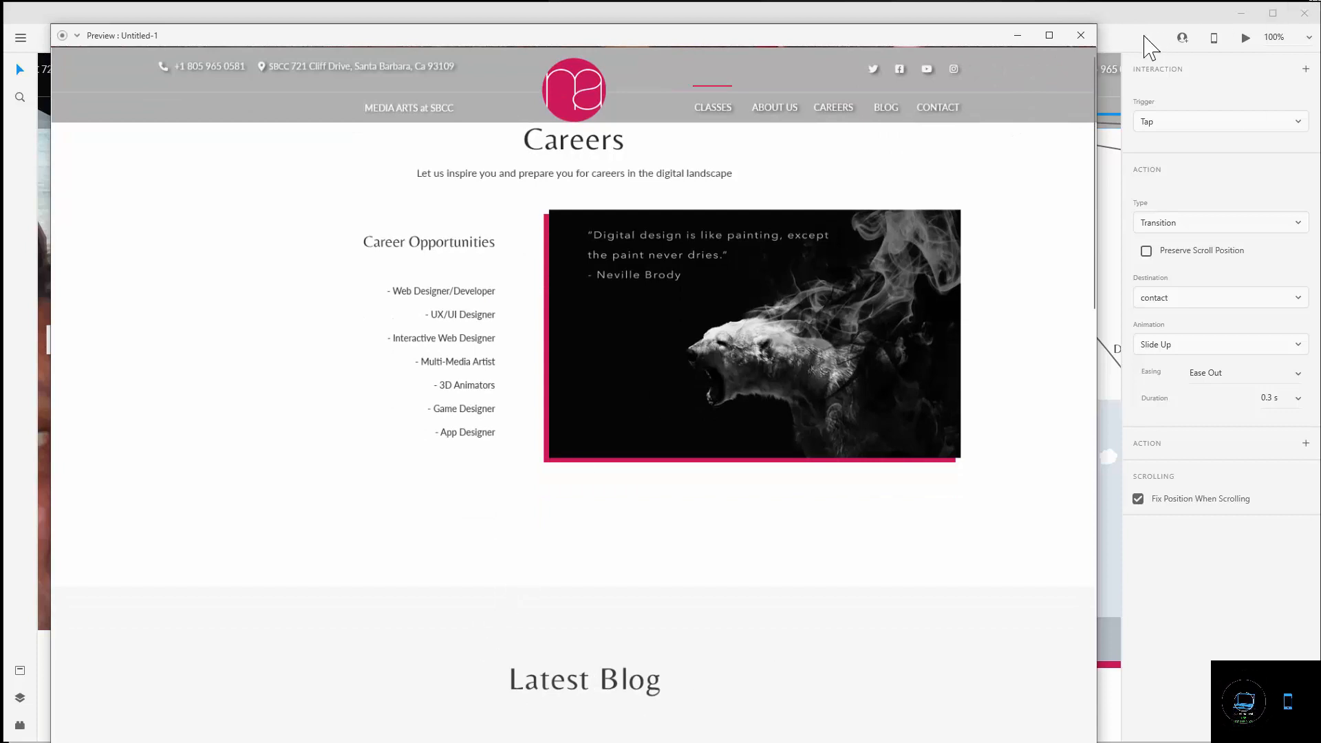
click(1081, 35)
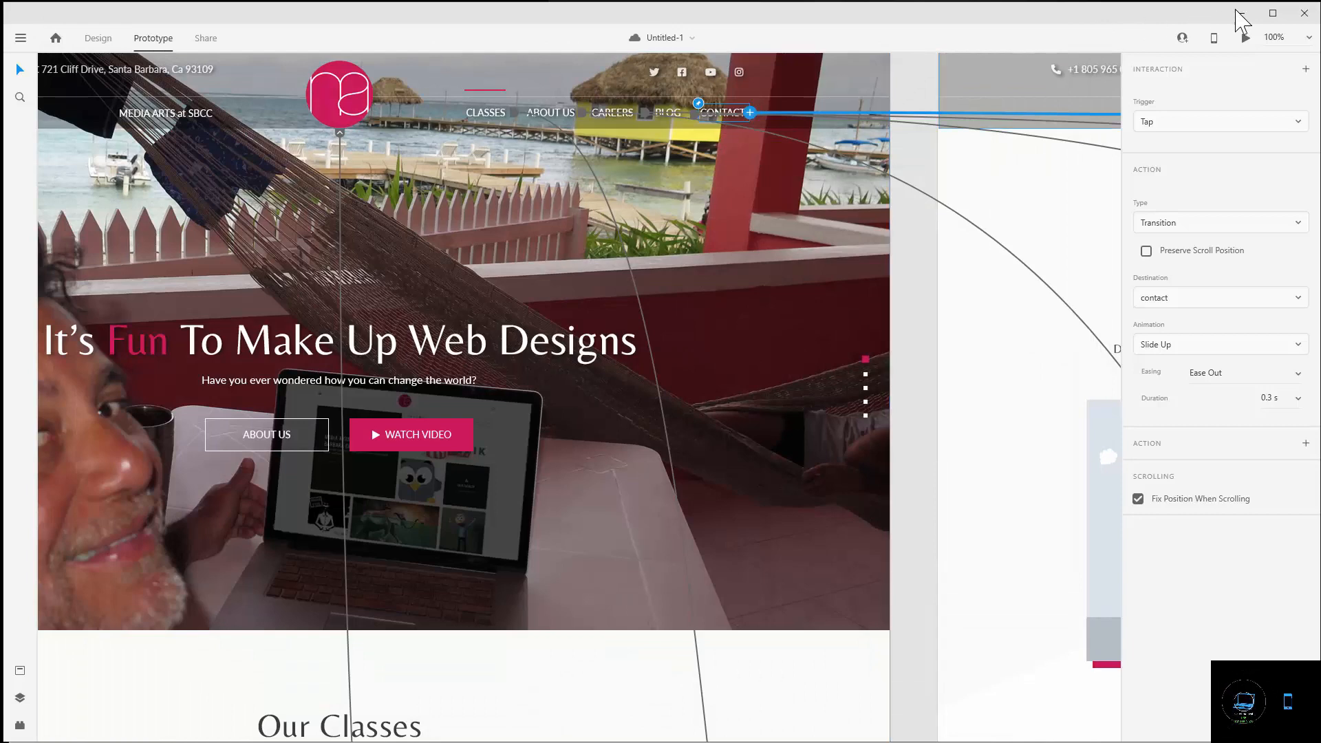
- Test the BLOG and CONTACT header links from the home page, each in a fresh preview, closing the preview after each
click(1246, 38)
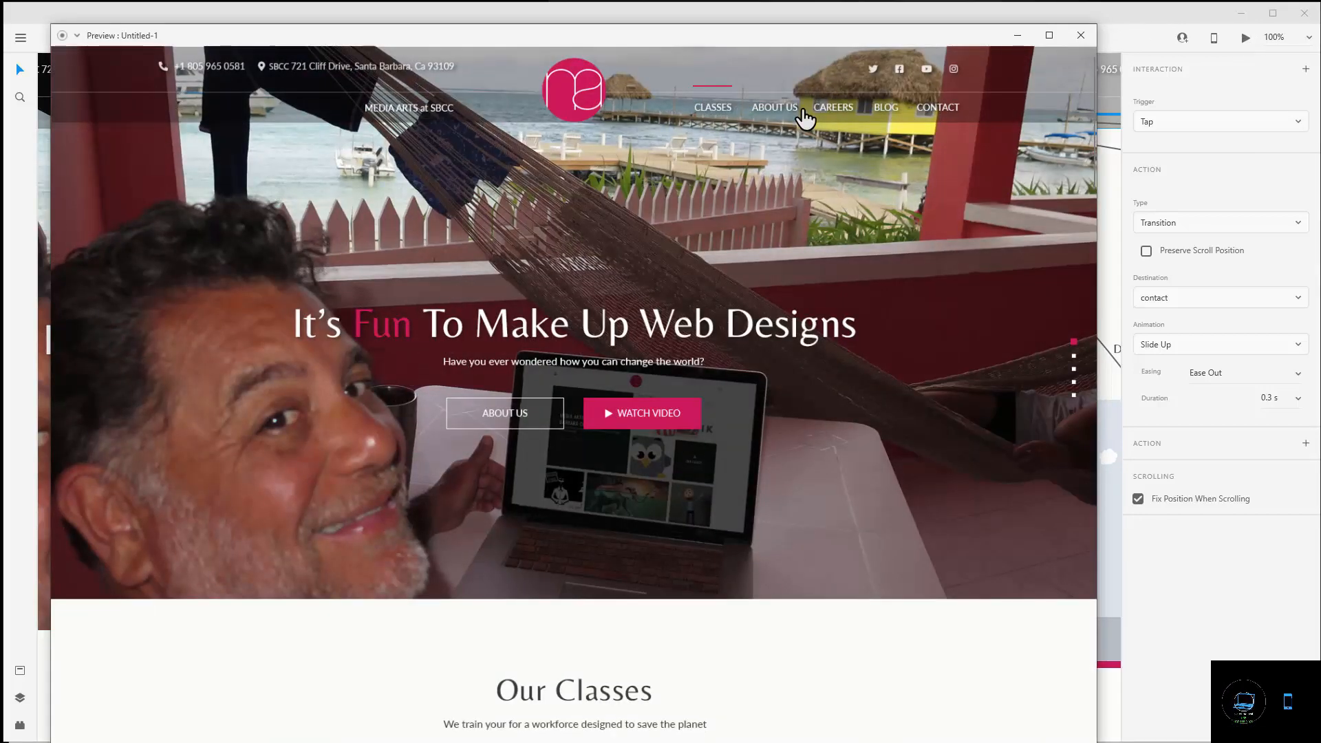
click(886, 108)
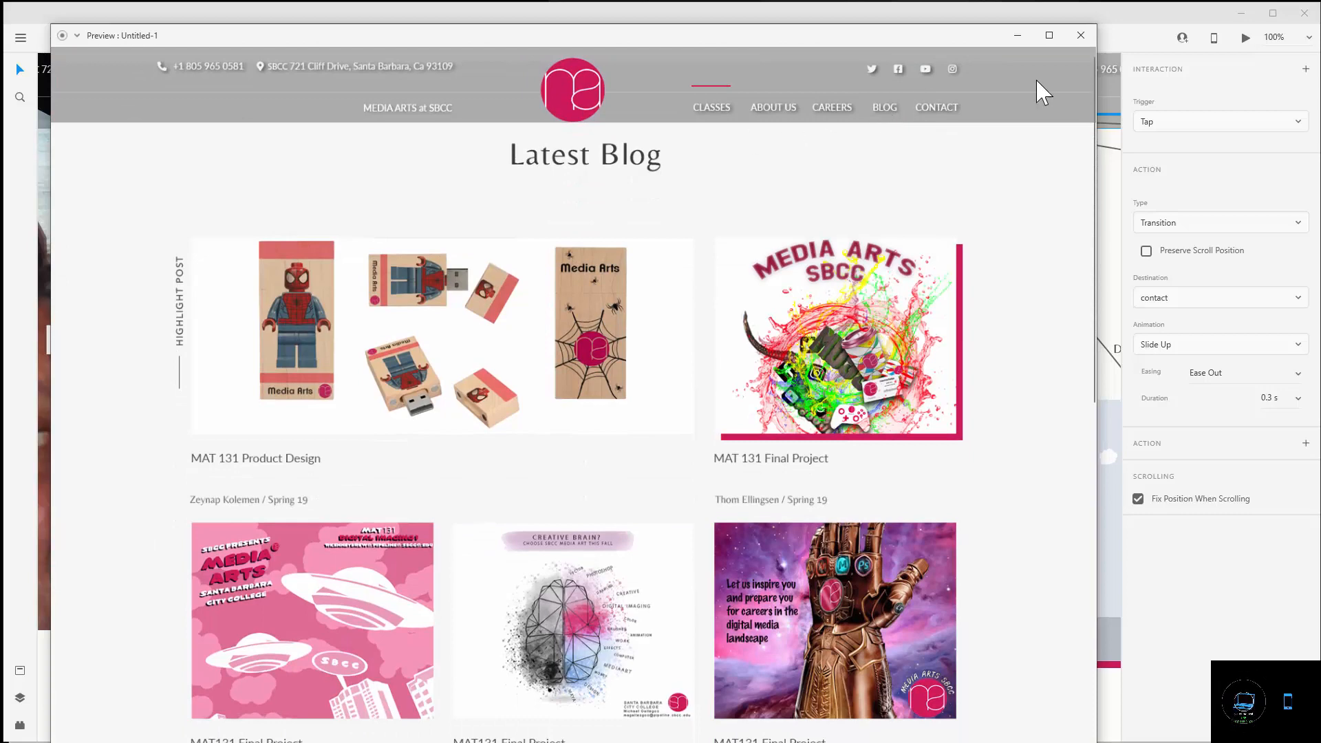
click(1081, 36)
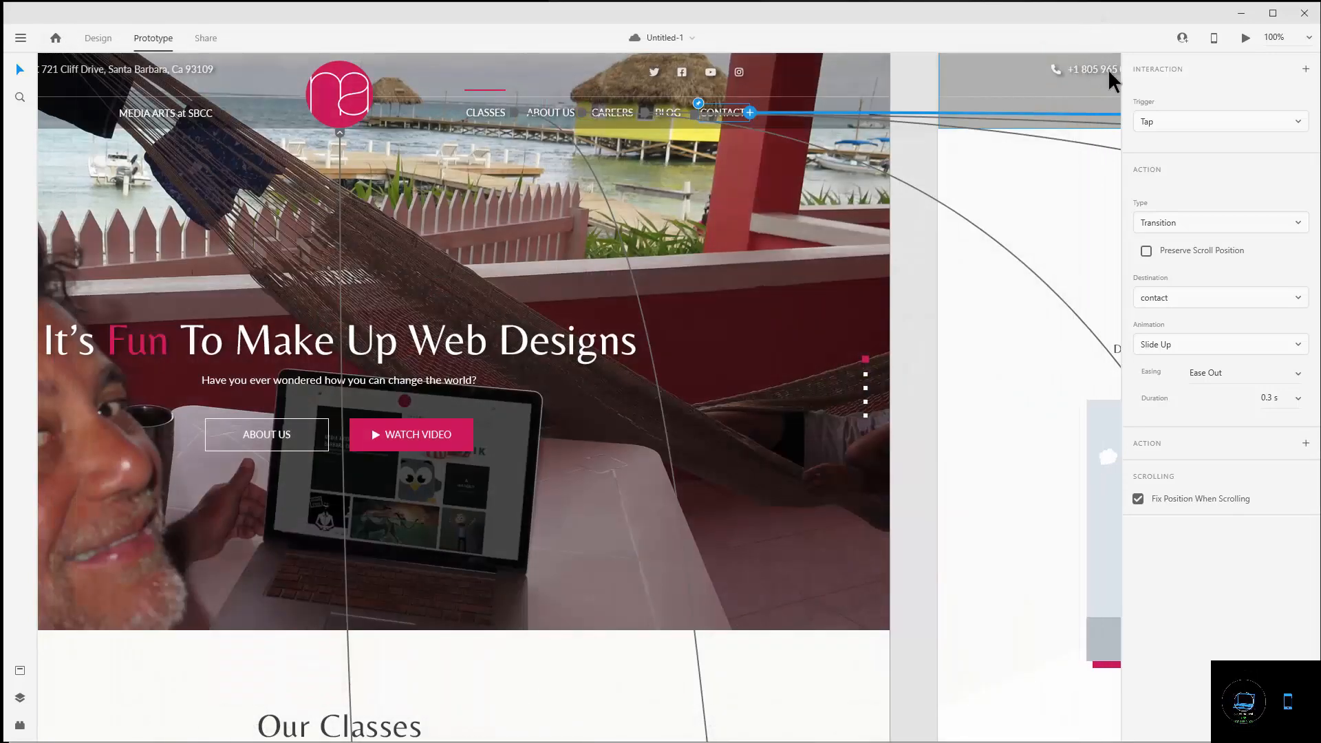
click(1245, 38)
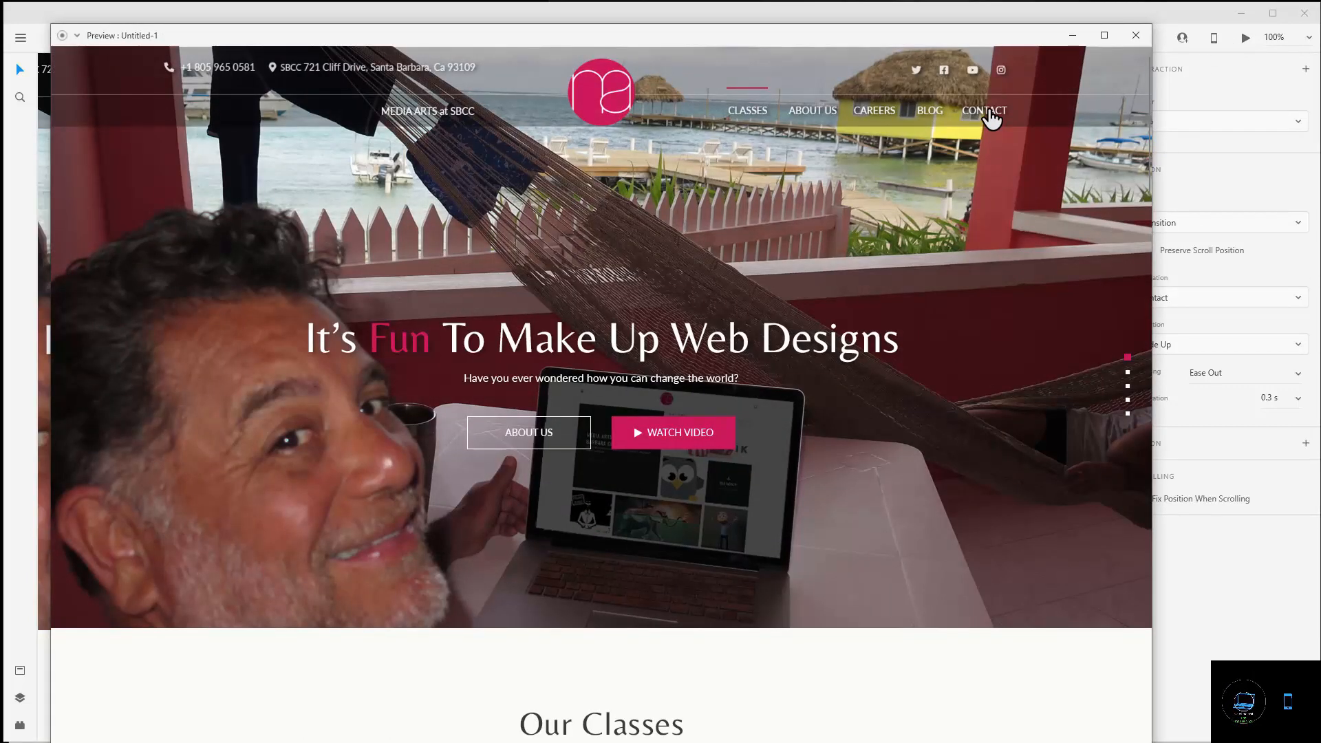
click(984, 112)
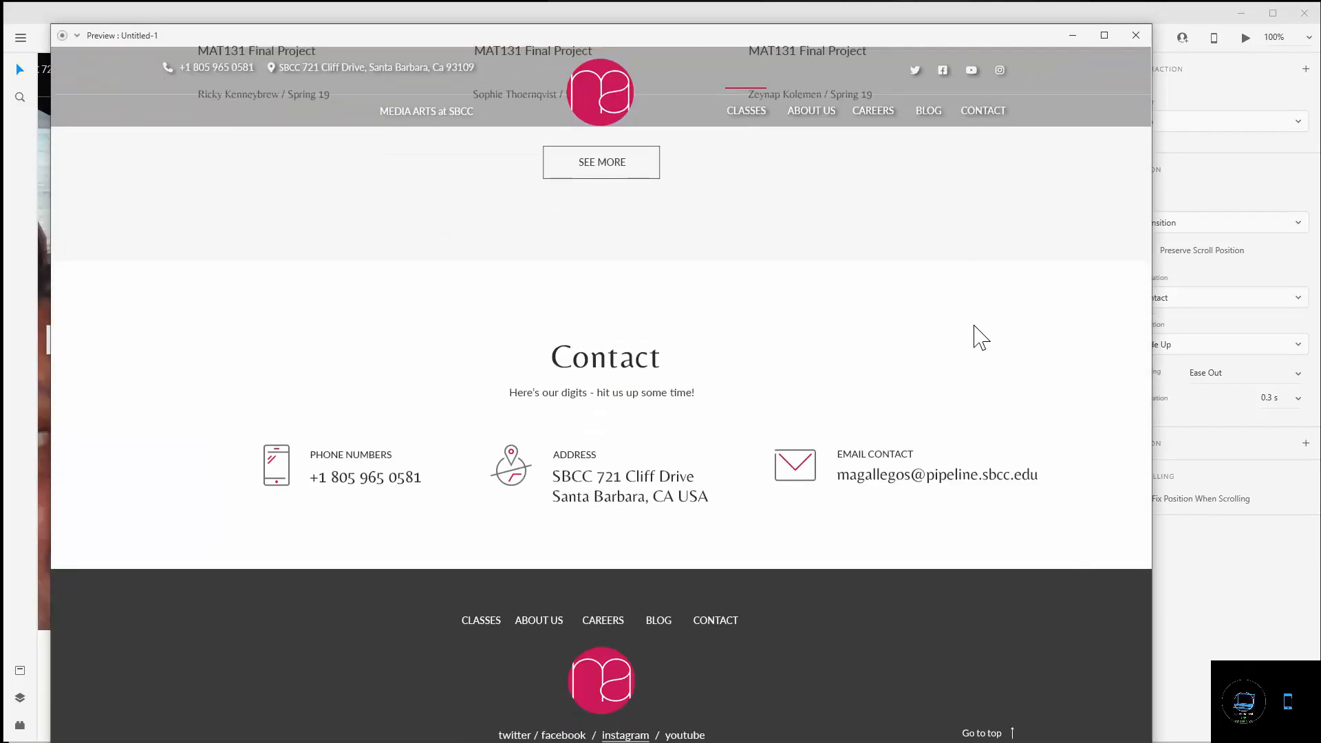
click(1136, 35)
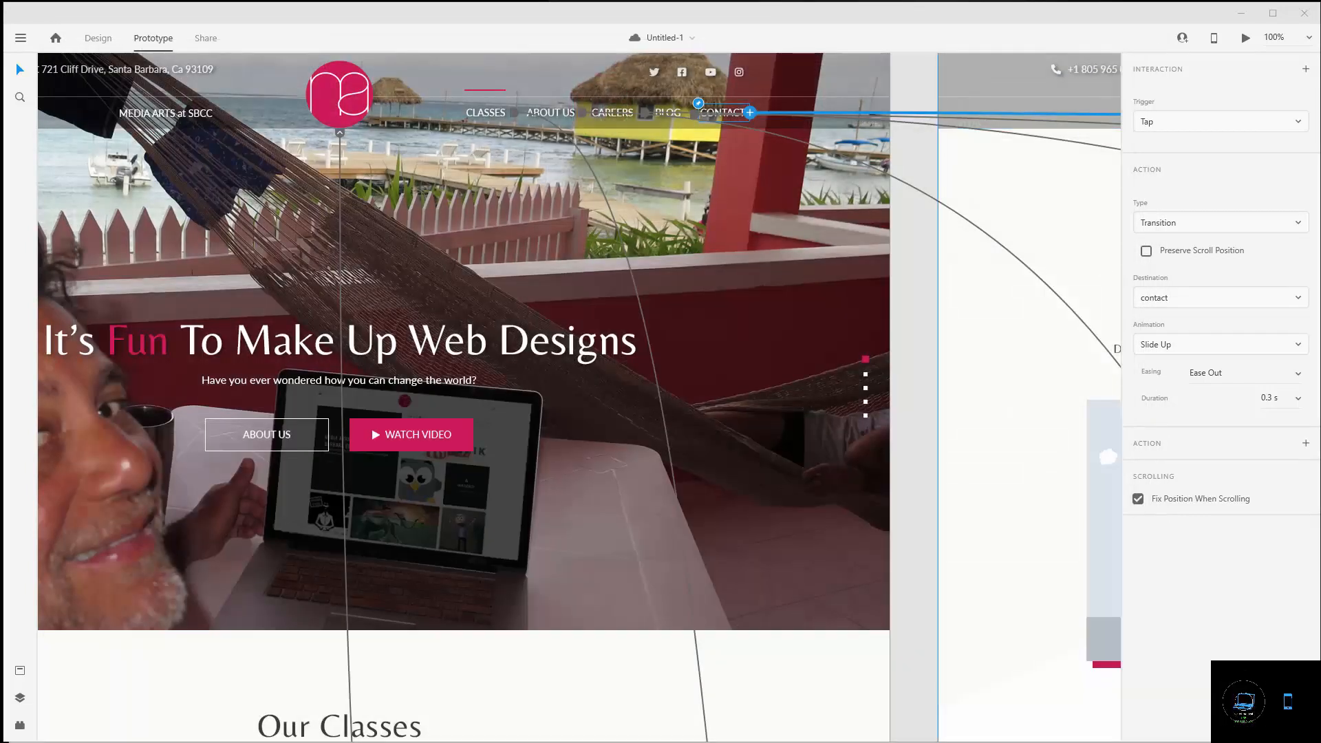
- Link the ABOUT US button hotspot in the home hero to the about artboard with a tap Transition and the Slide Up animation
click(290, 468)
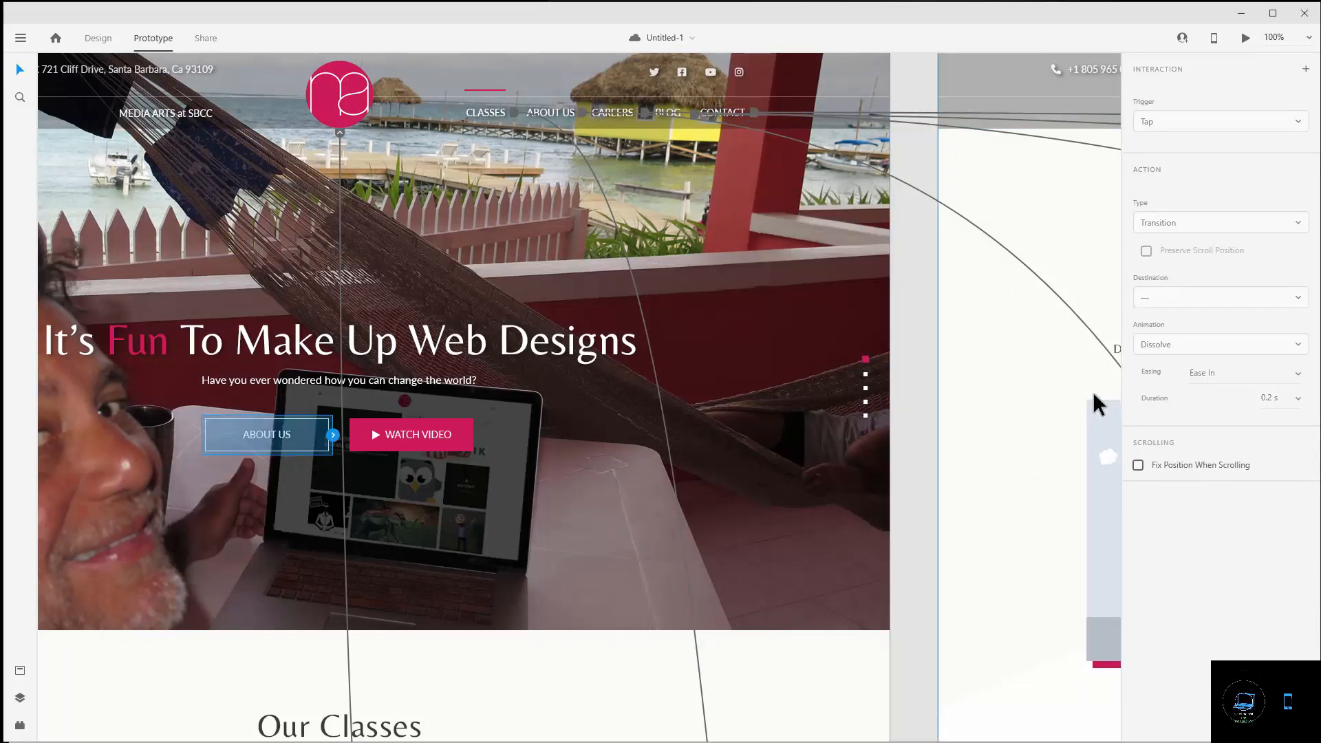
click(333, 435)
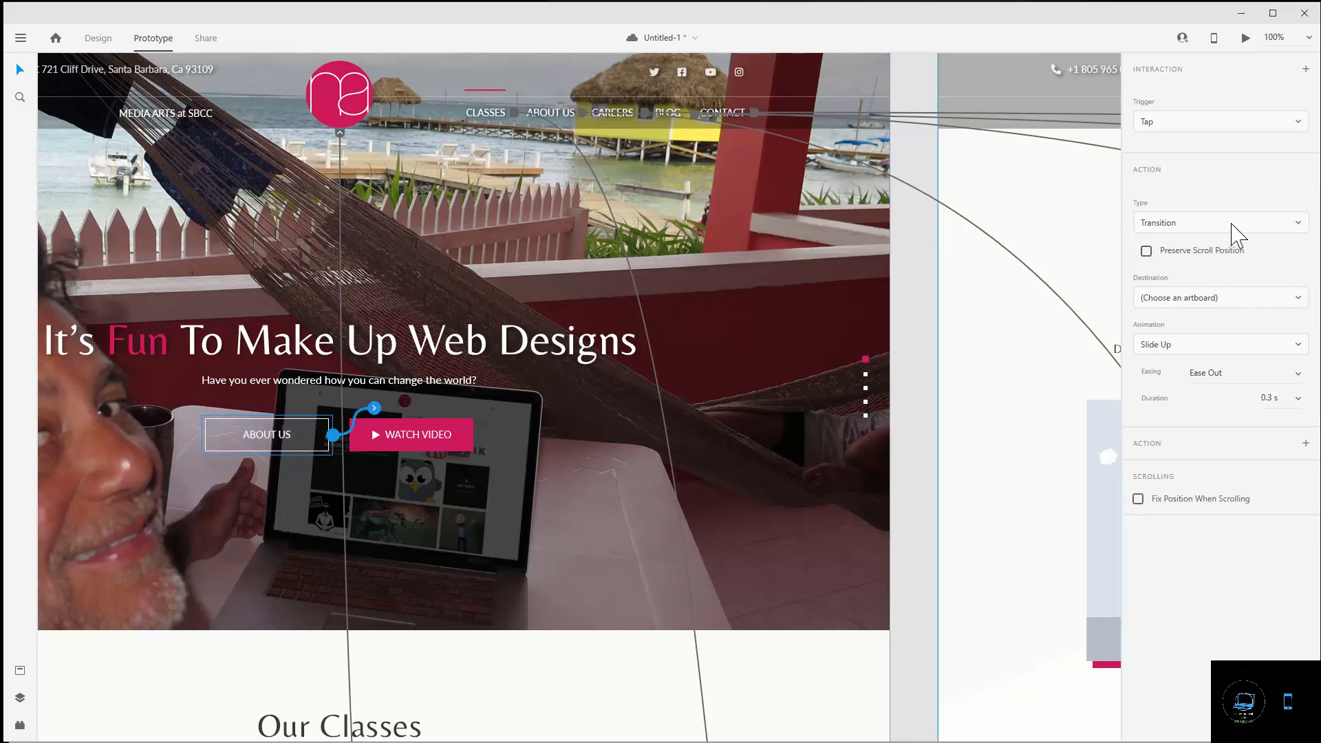
click(1207, 294)
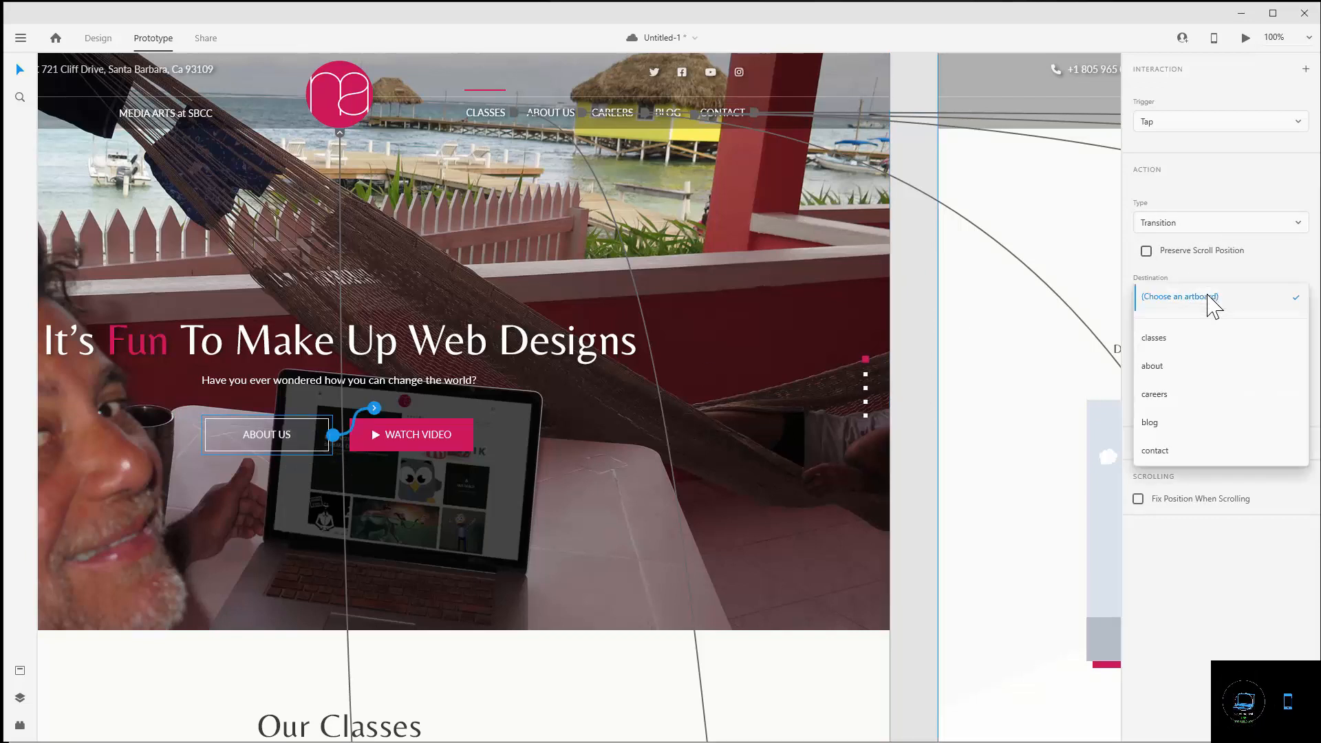
click(1158, 376)
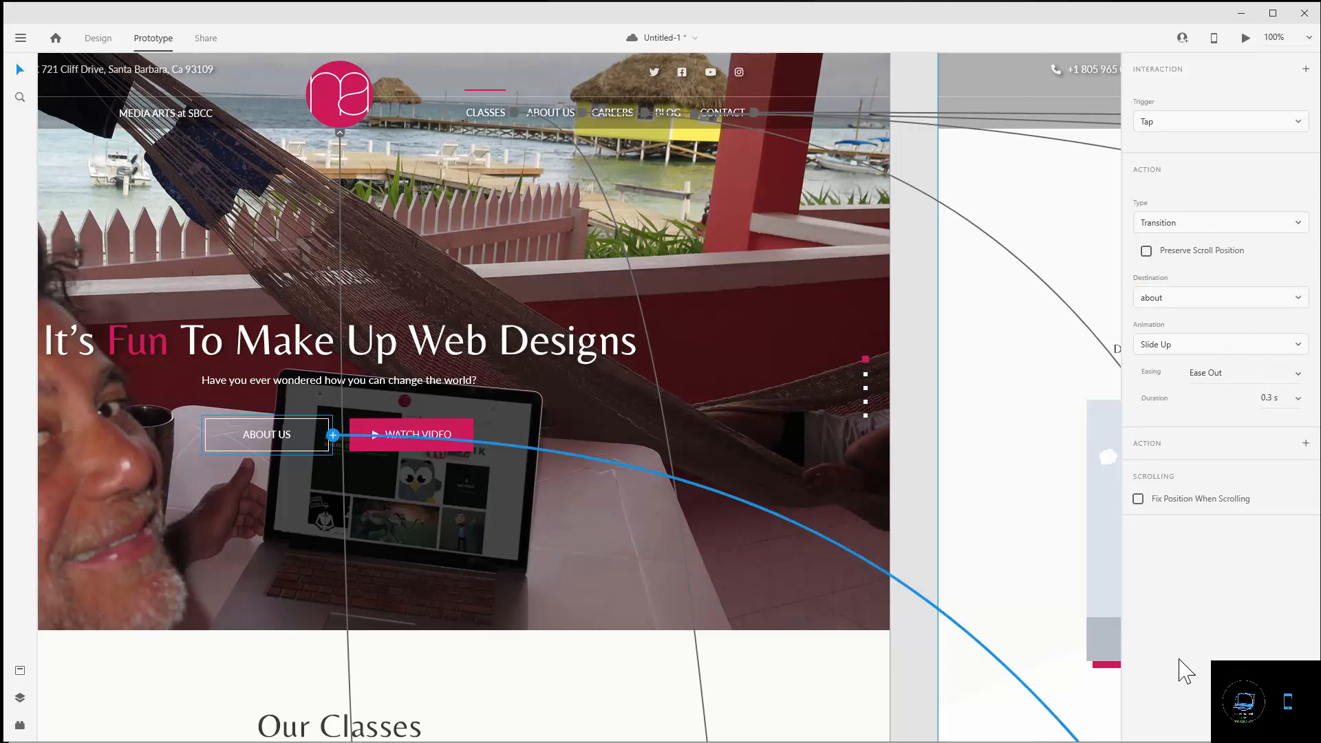
- Preview the prototype, test the hero's ABOUT US button from the home page, and close the preview
click(1245, 38)
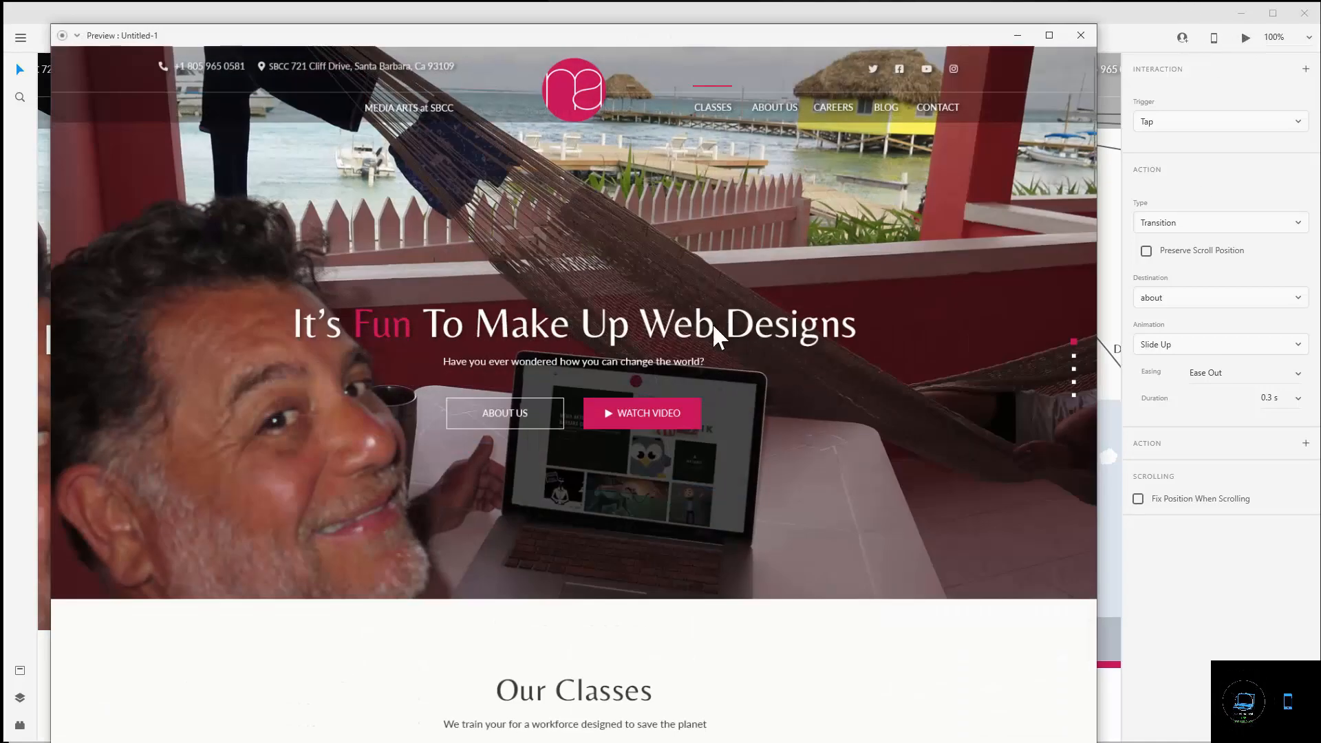
click(543, 416)
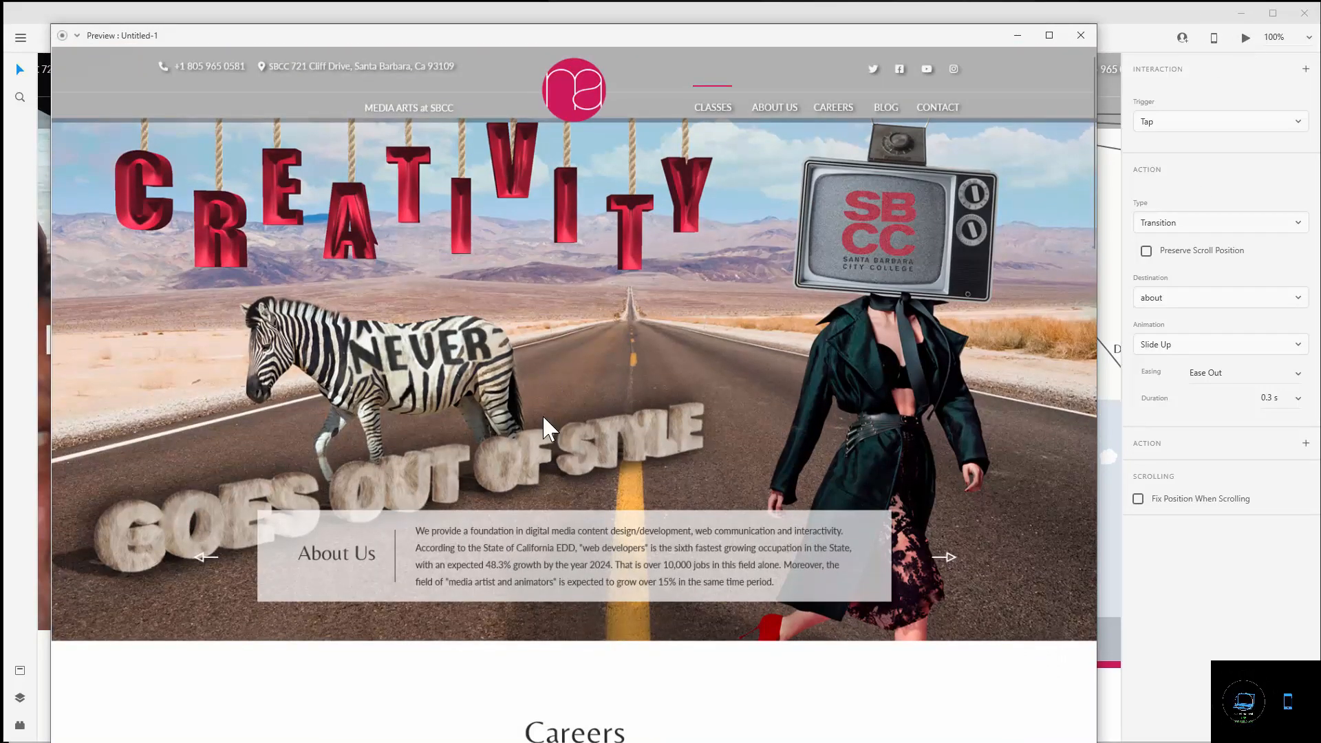
click(1080, 38)
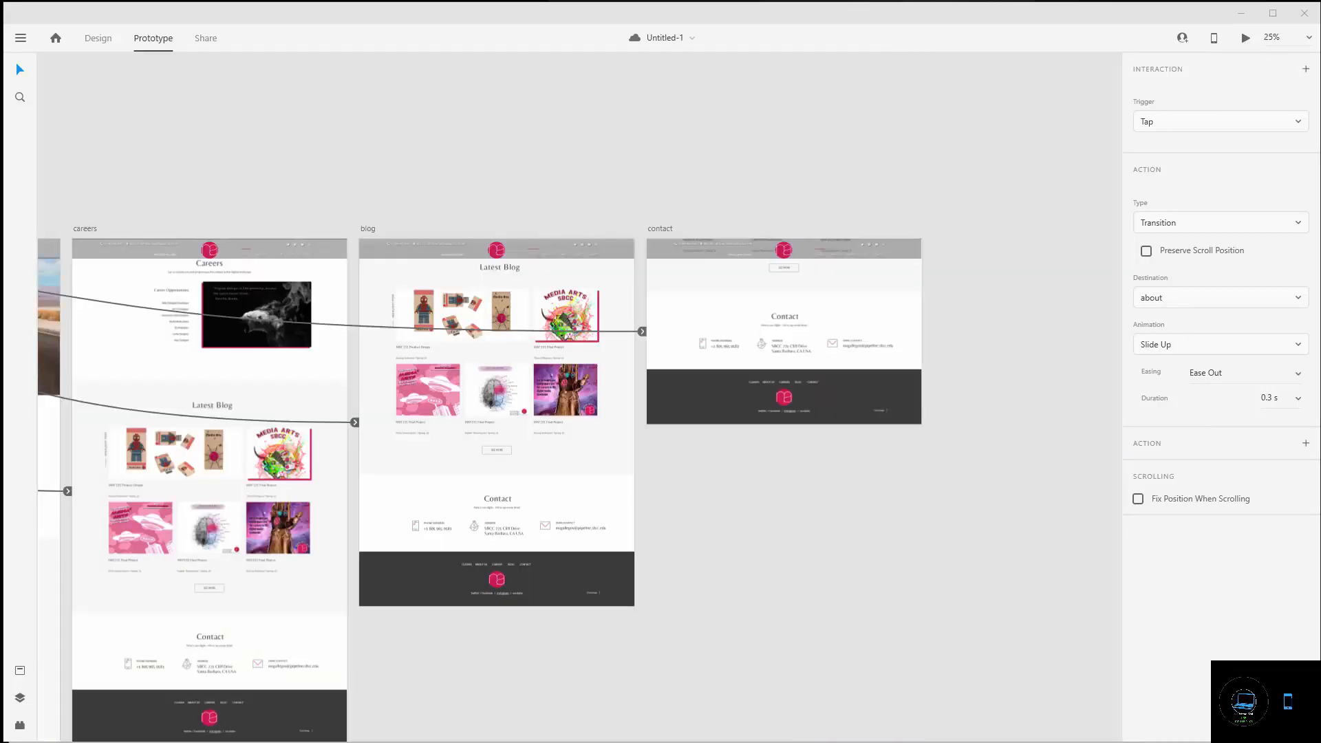
- Link the CLASSES hotspot in the contact artboard's header to the classes artboard with a tap Transition and the Slide Down animation
click(1310, 39)
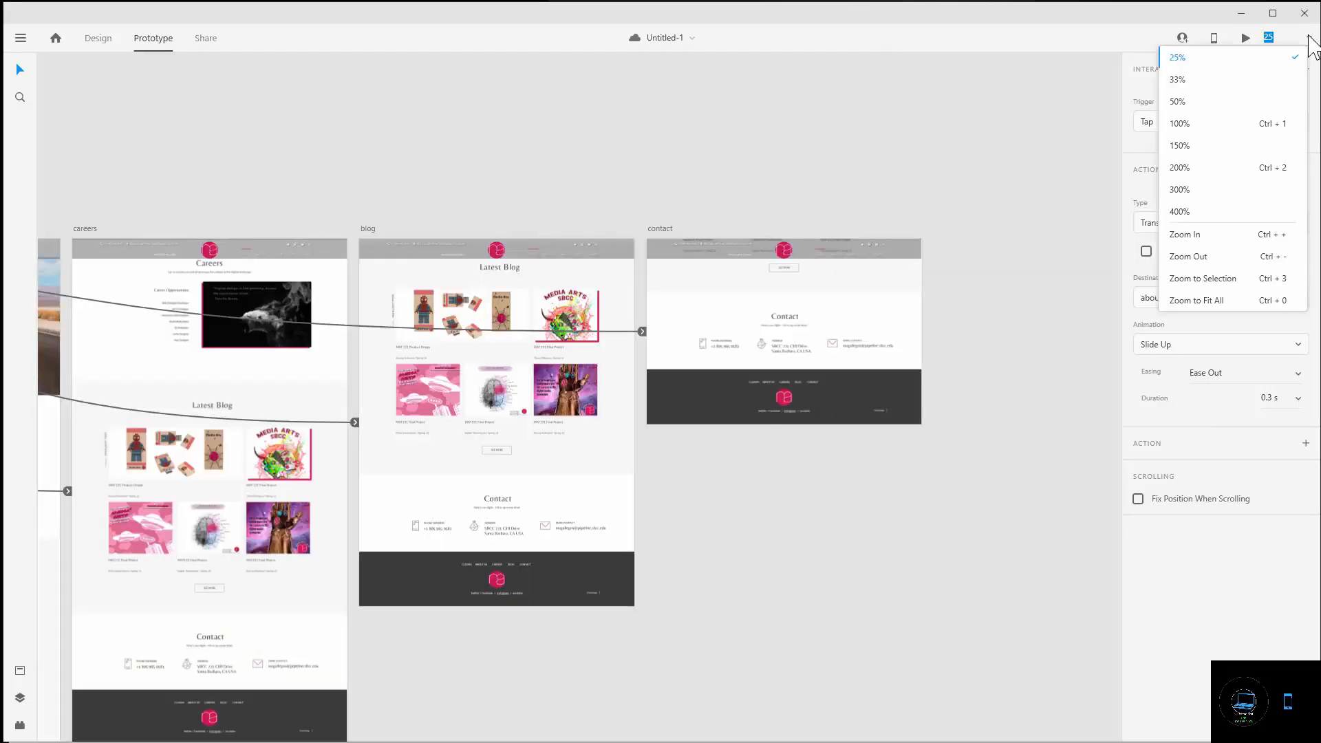
click(1195, 127)
drag(1002, 254, 147, 539)
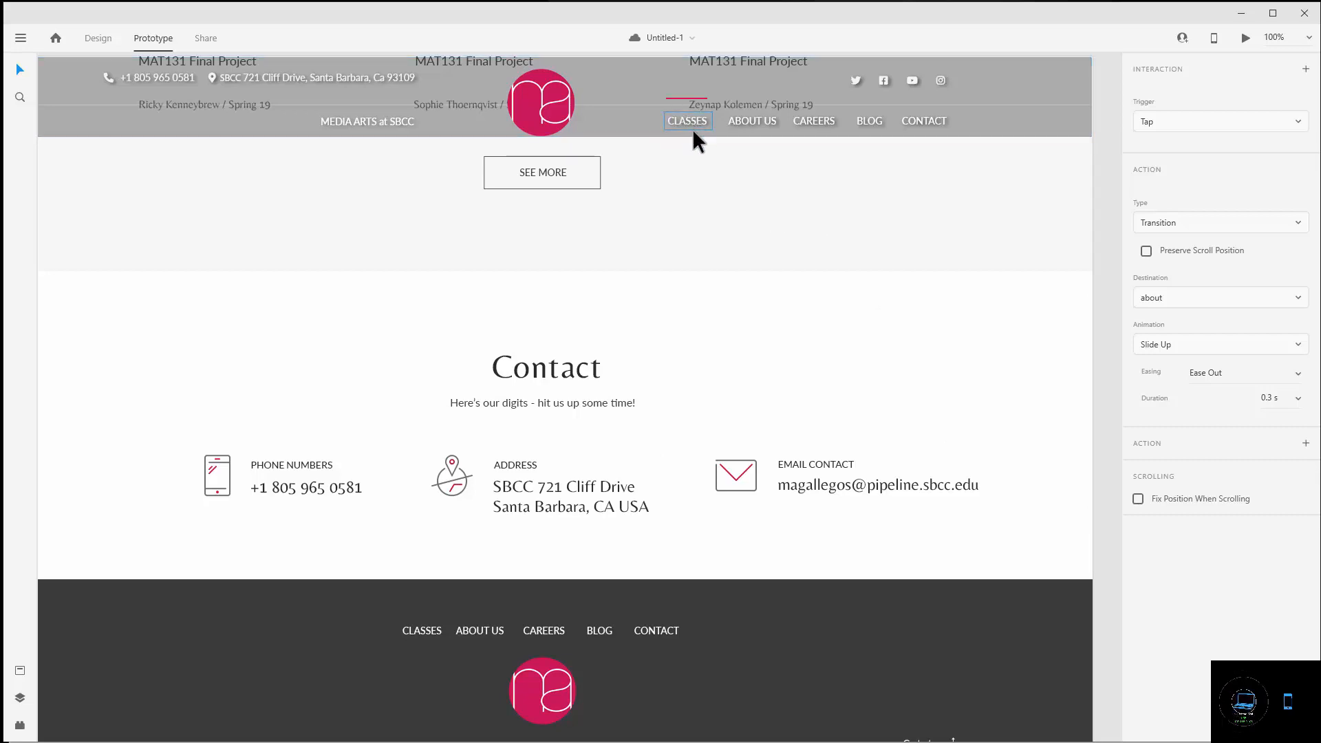
click(692, 129)
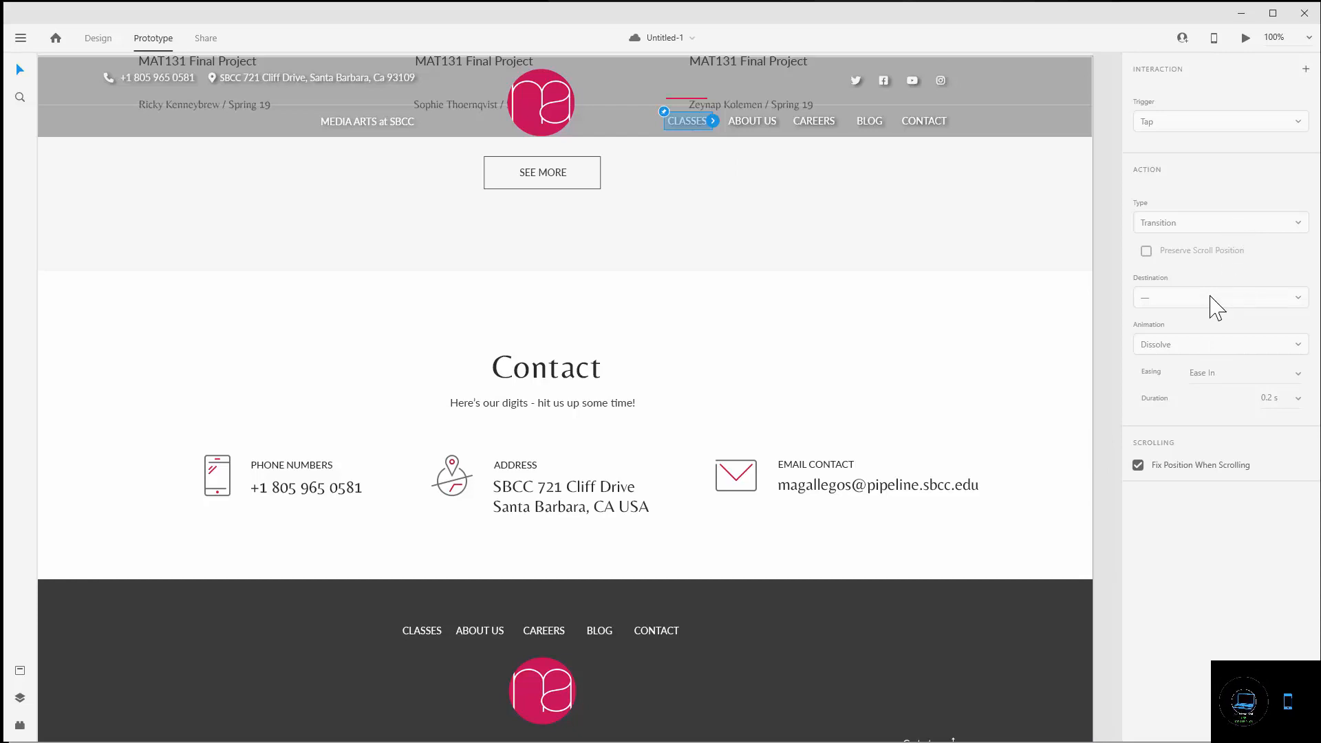
click(712, 118)
click(1149, 296)
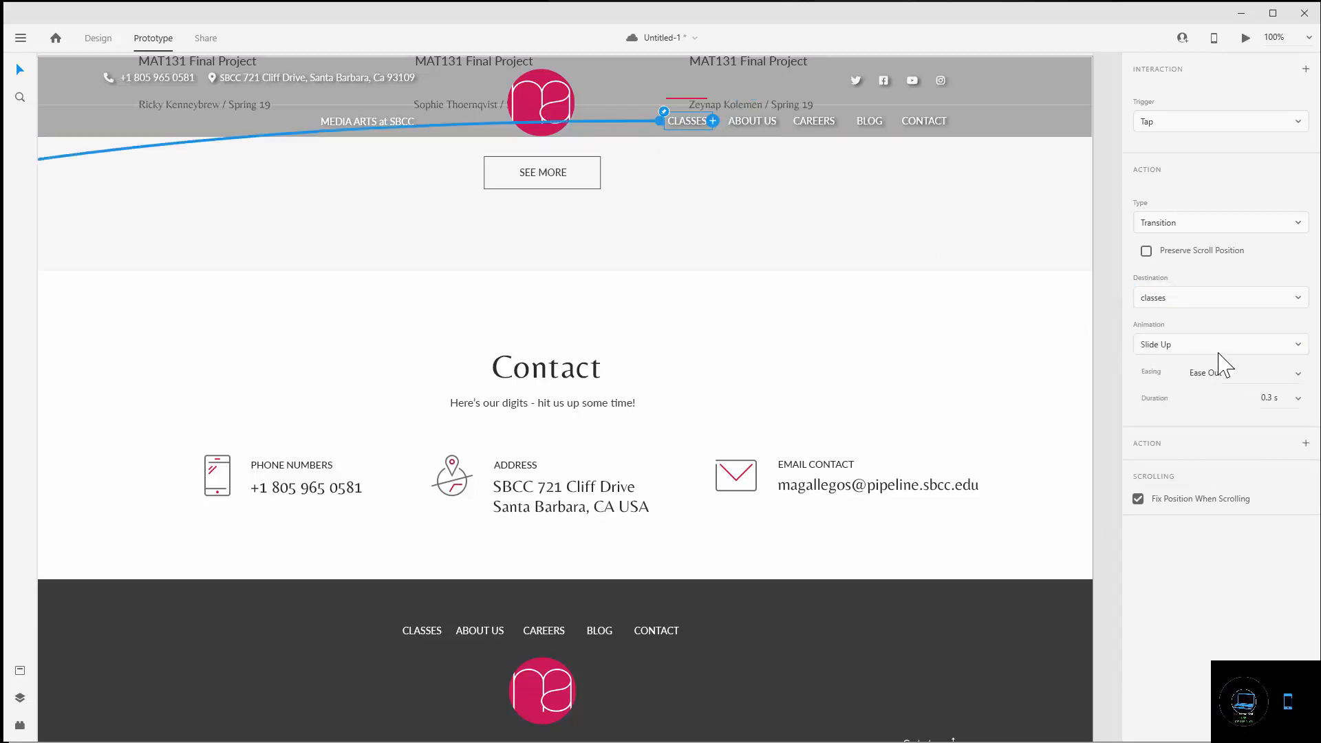
click(1218, 346)
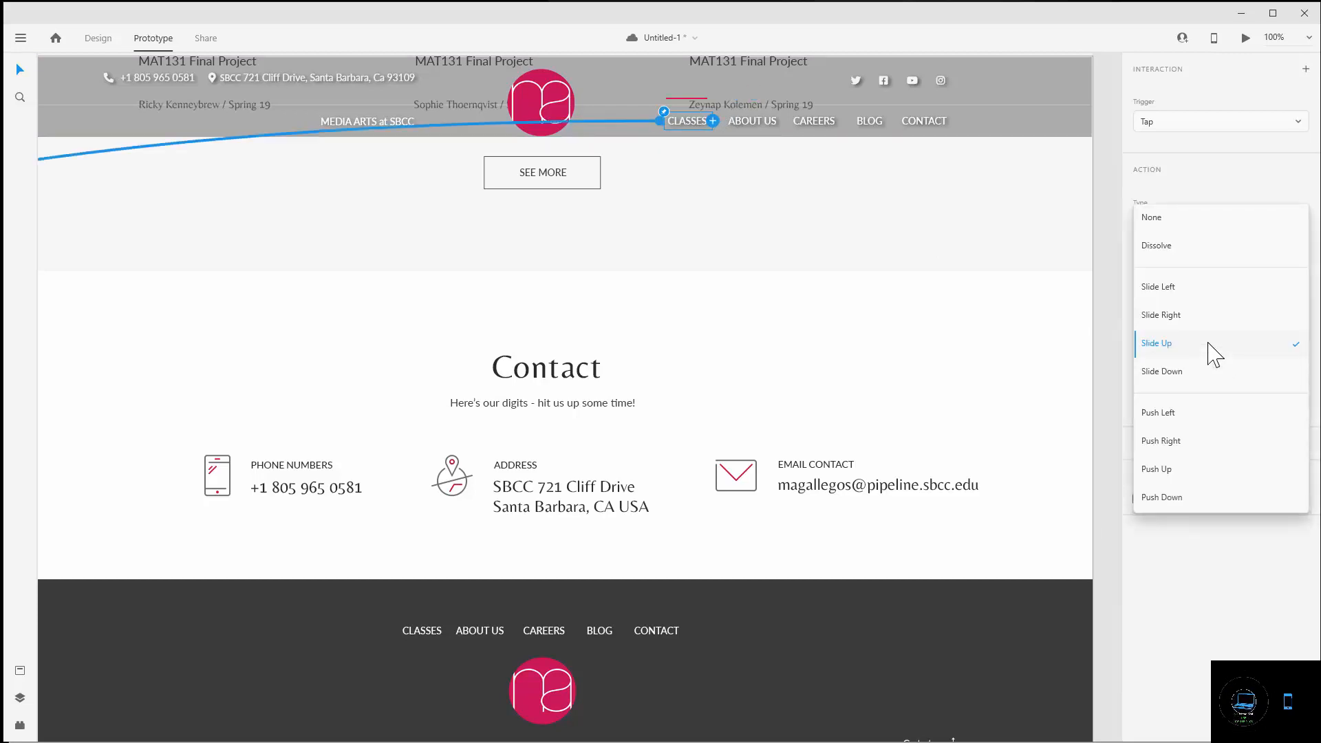
click(1178, 374)
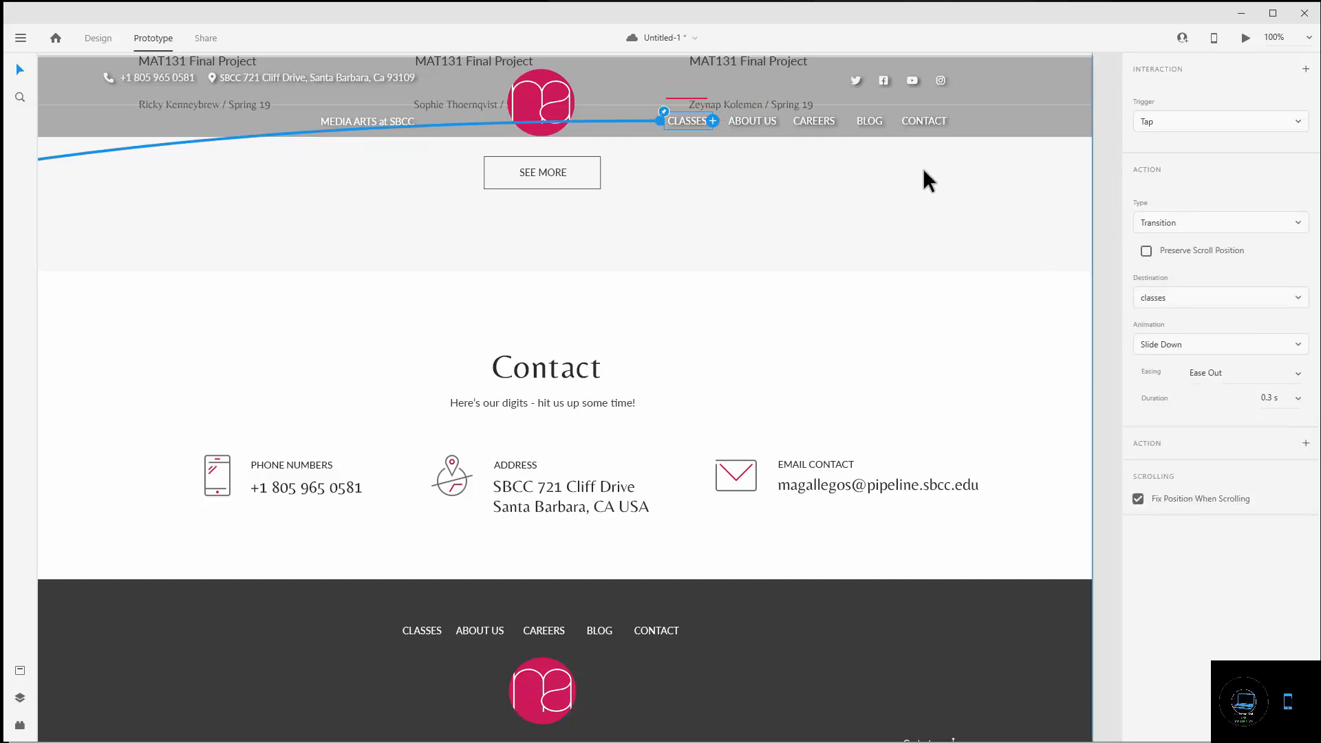
- Link the ABOUT US hotspot in the contact artboard's header to the about artboard with a tap Transition and Slide Down
click(750, 125)
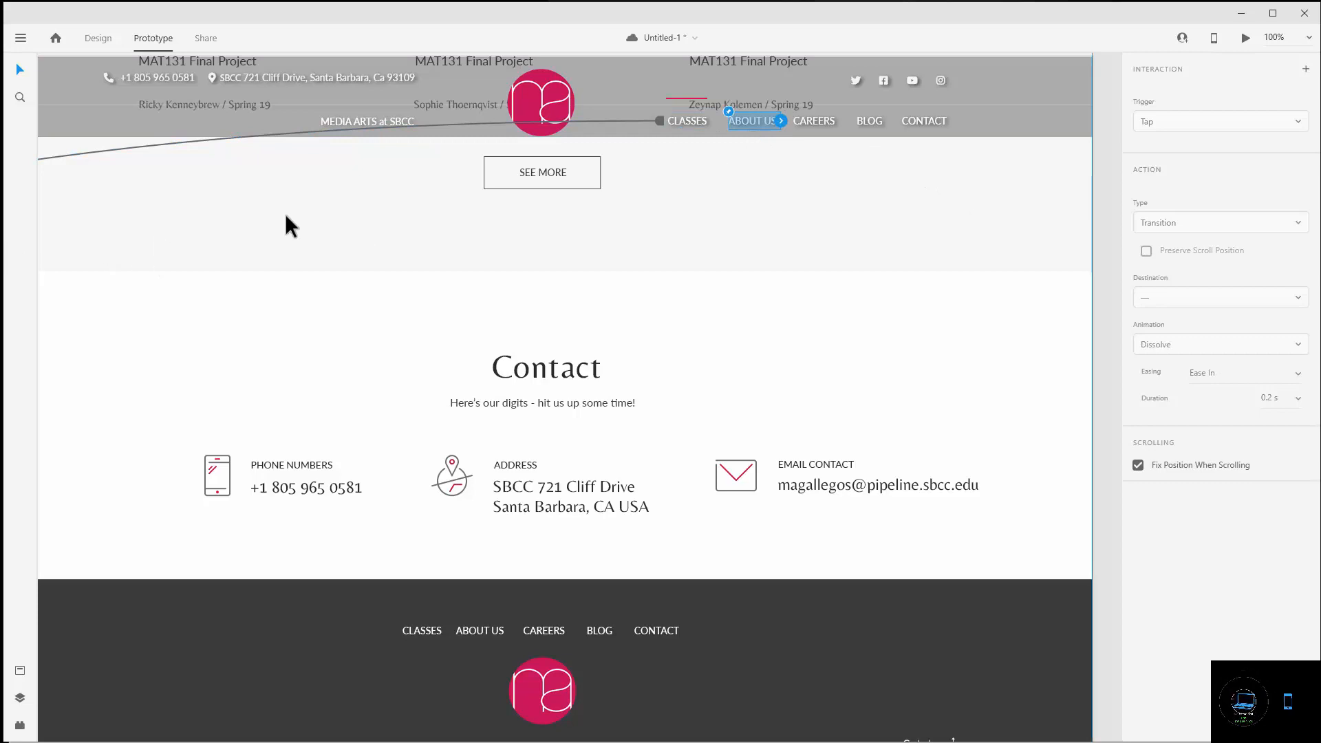
click(779, 121)
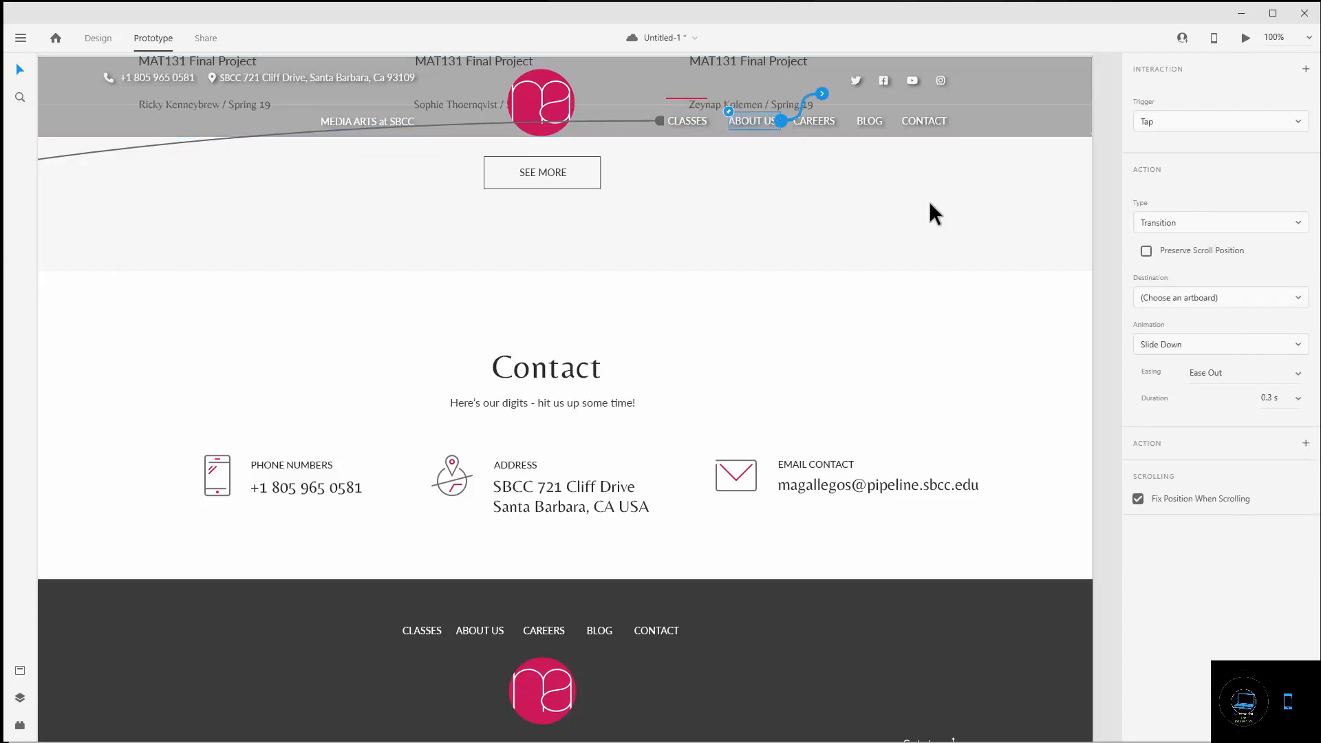
click(1231, 297)
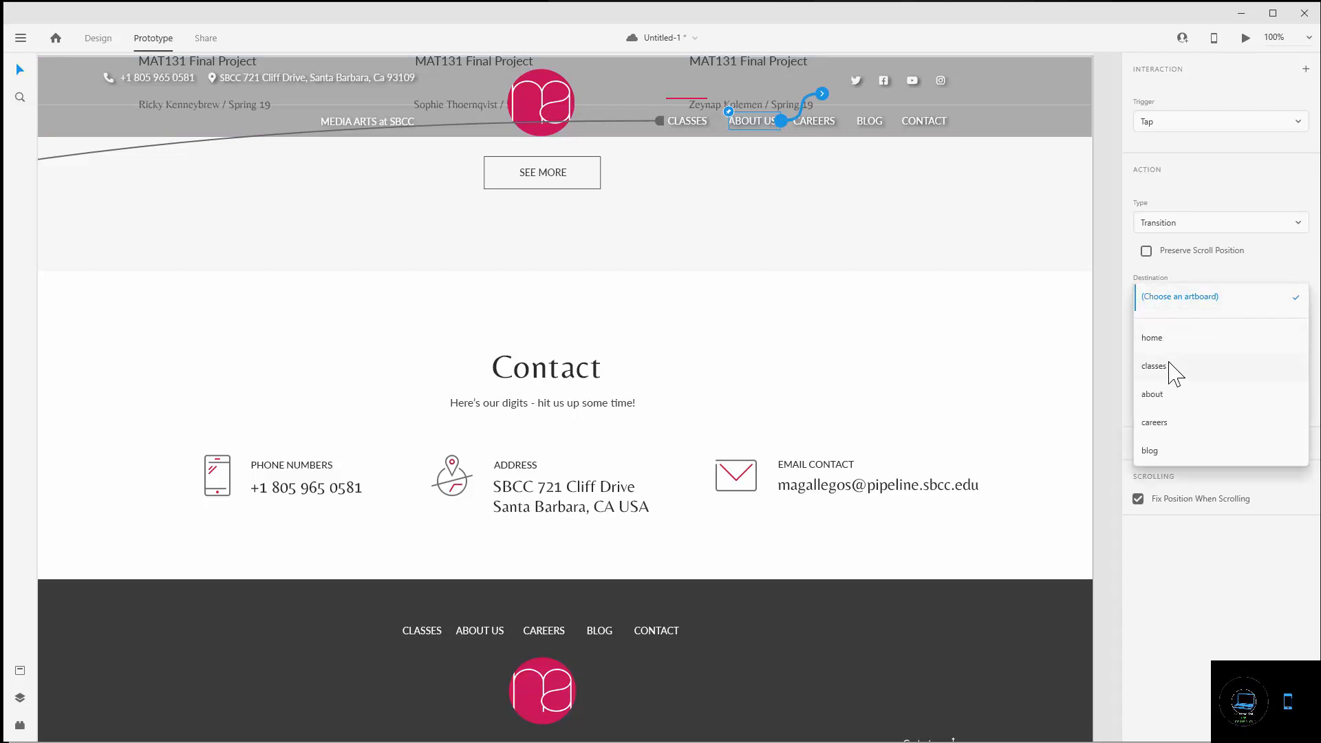
click(1168, 395)
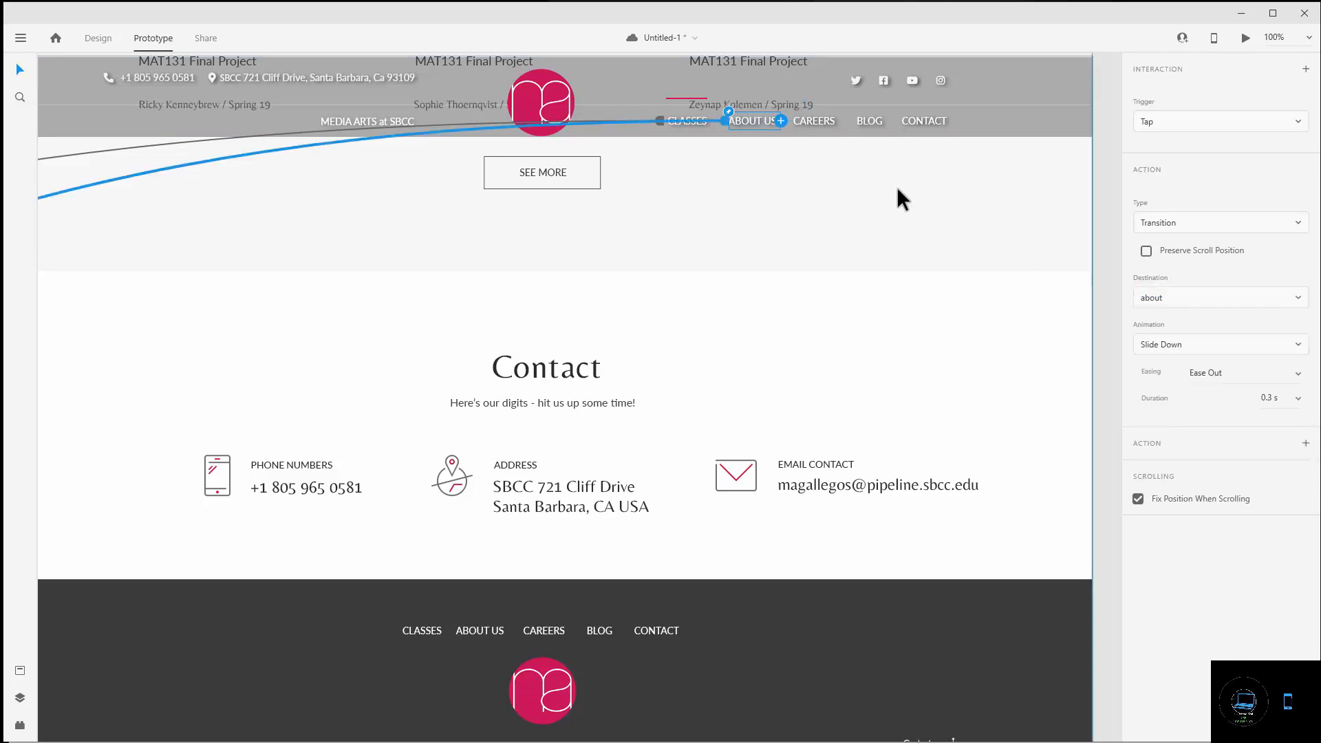
- Link the CAREERS hotspot in the contact artboard's header to the careers artboard with a tap Transition
click(822, 130)
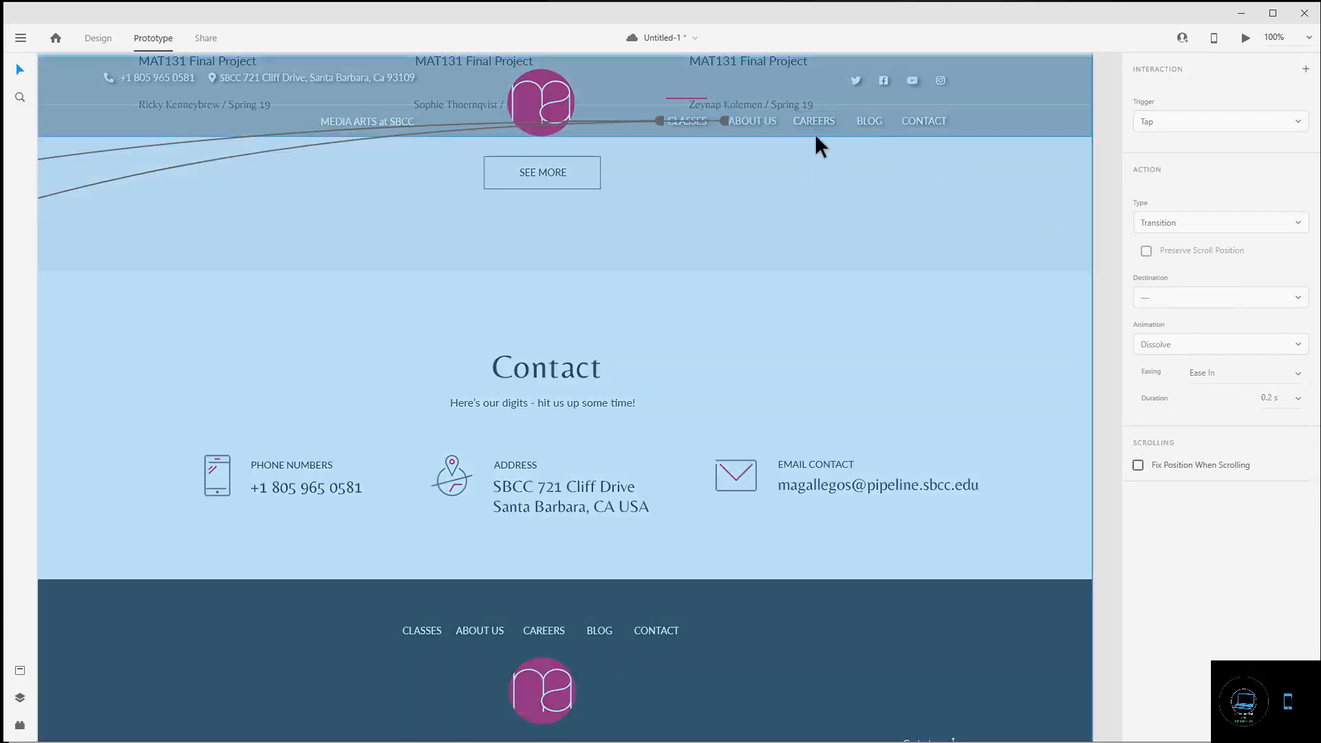
click(816, 125)
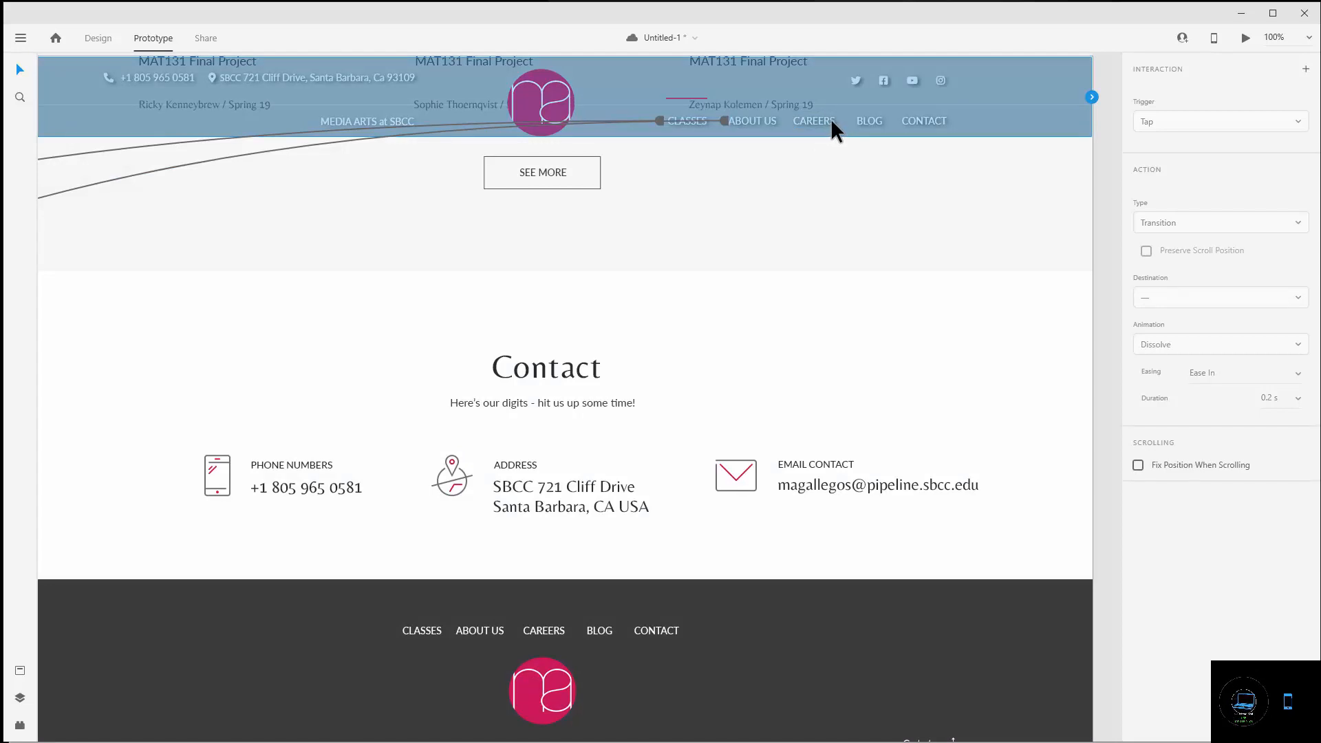
double_click(822, 128)
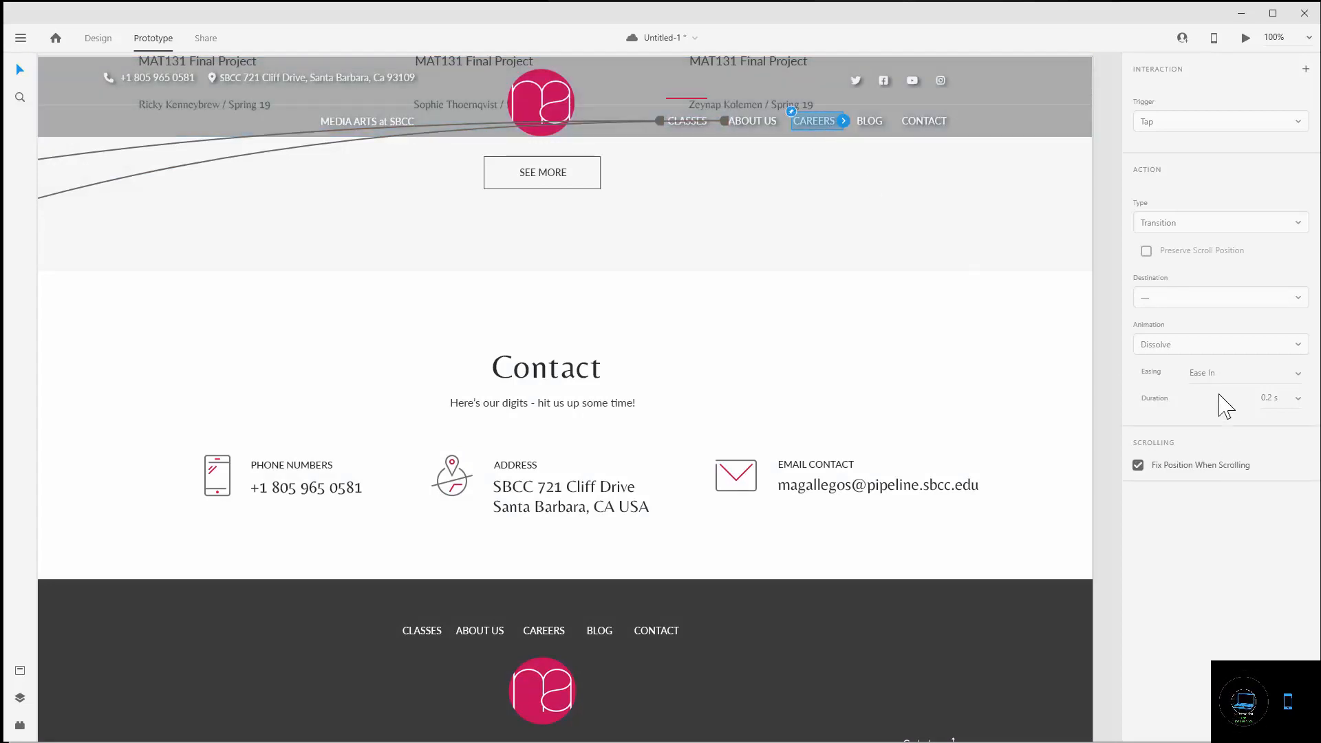
click(842, 121)
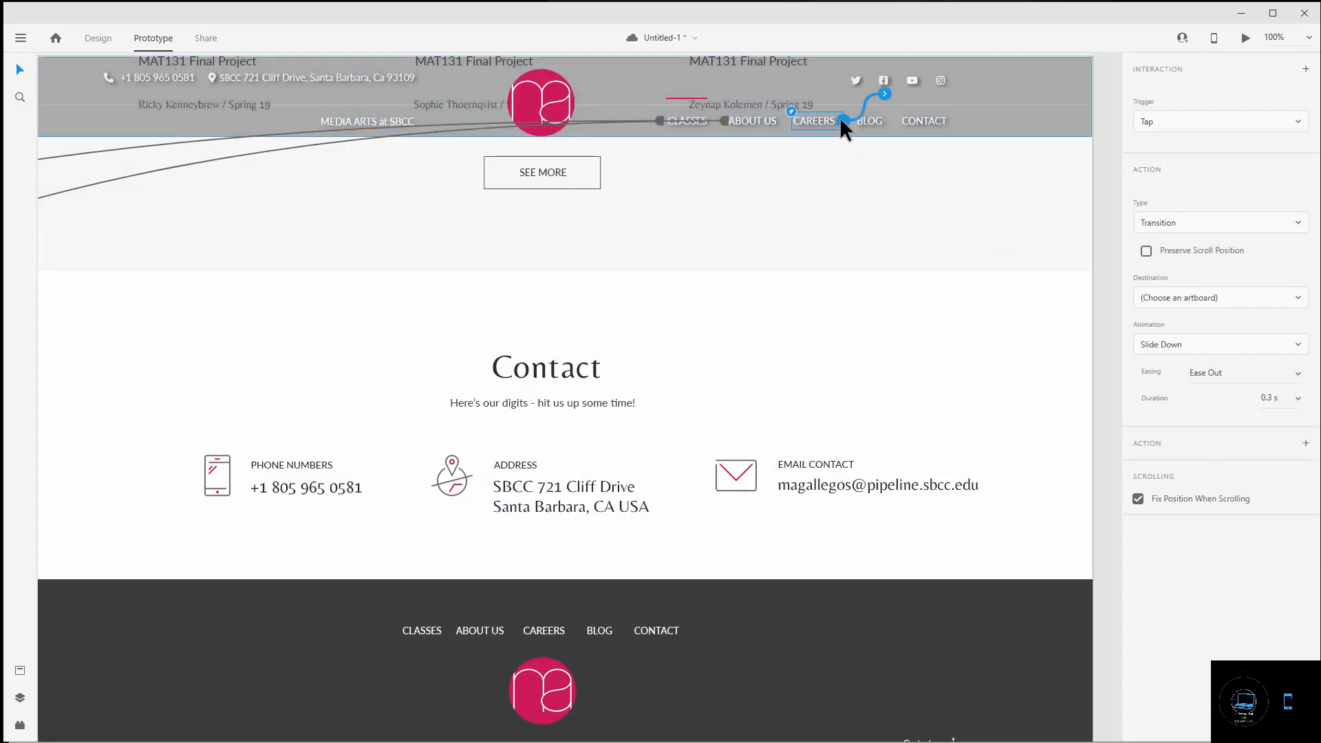
click(1195, 297)
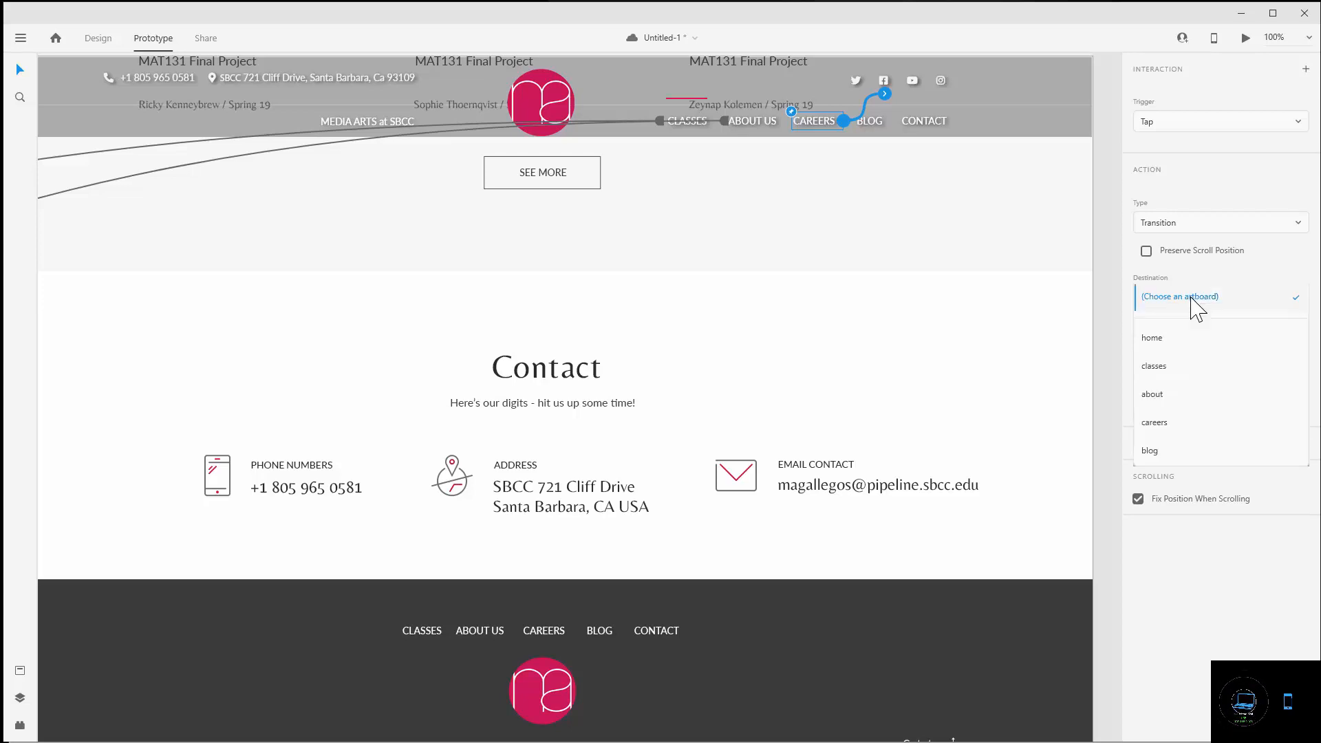
click(1163, 427)
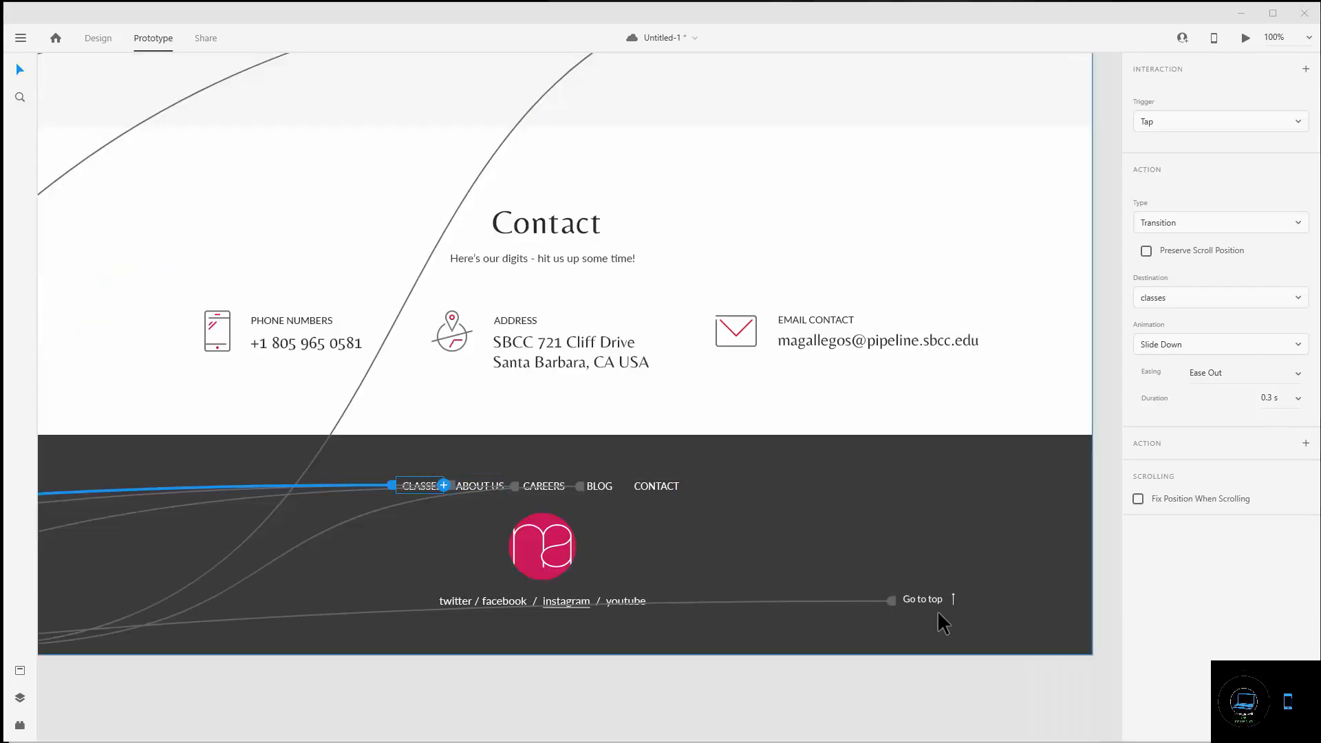
- Preview the contact page, test its CLASSES header link, look through the classes page, and close the preview
scroll(1011, 530, up, 5)
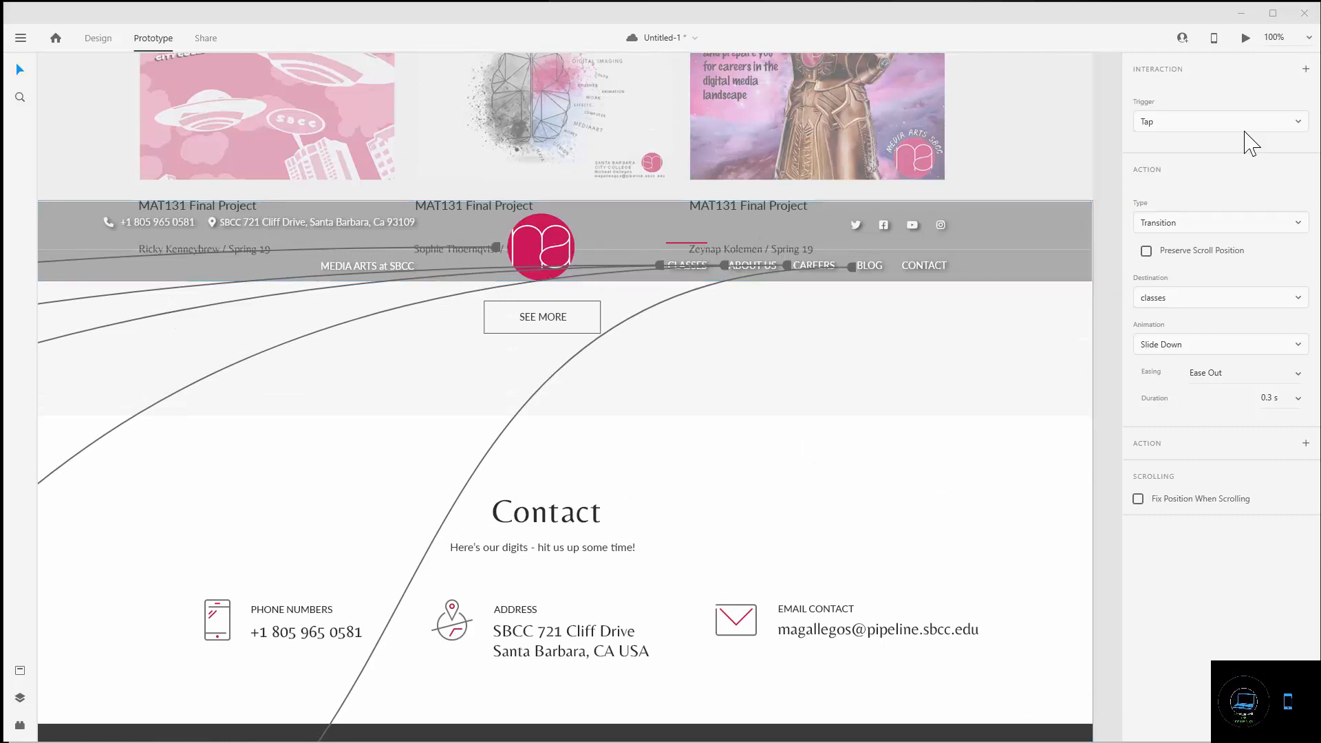
click(1246, 38)
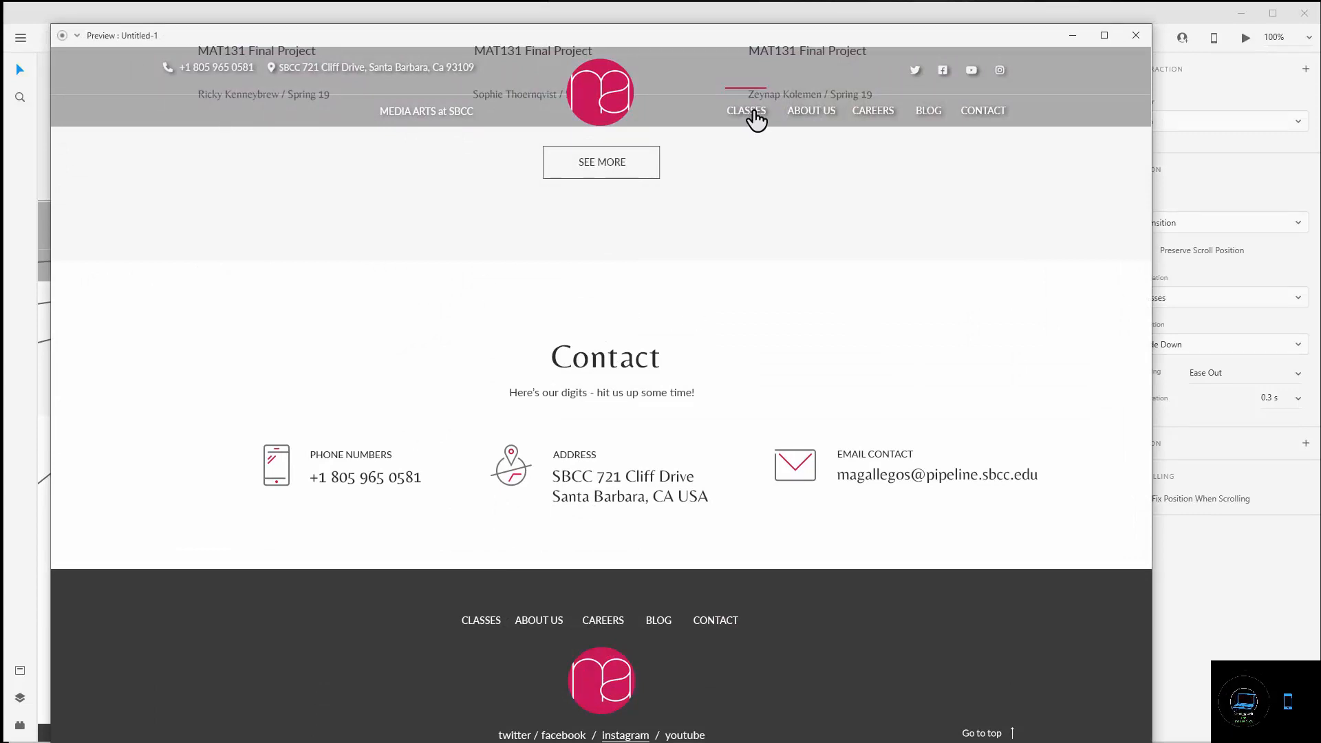
click(753, 112)
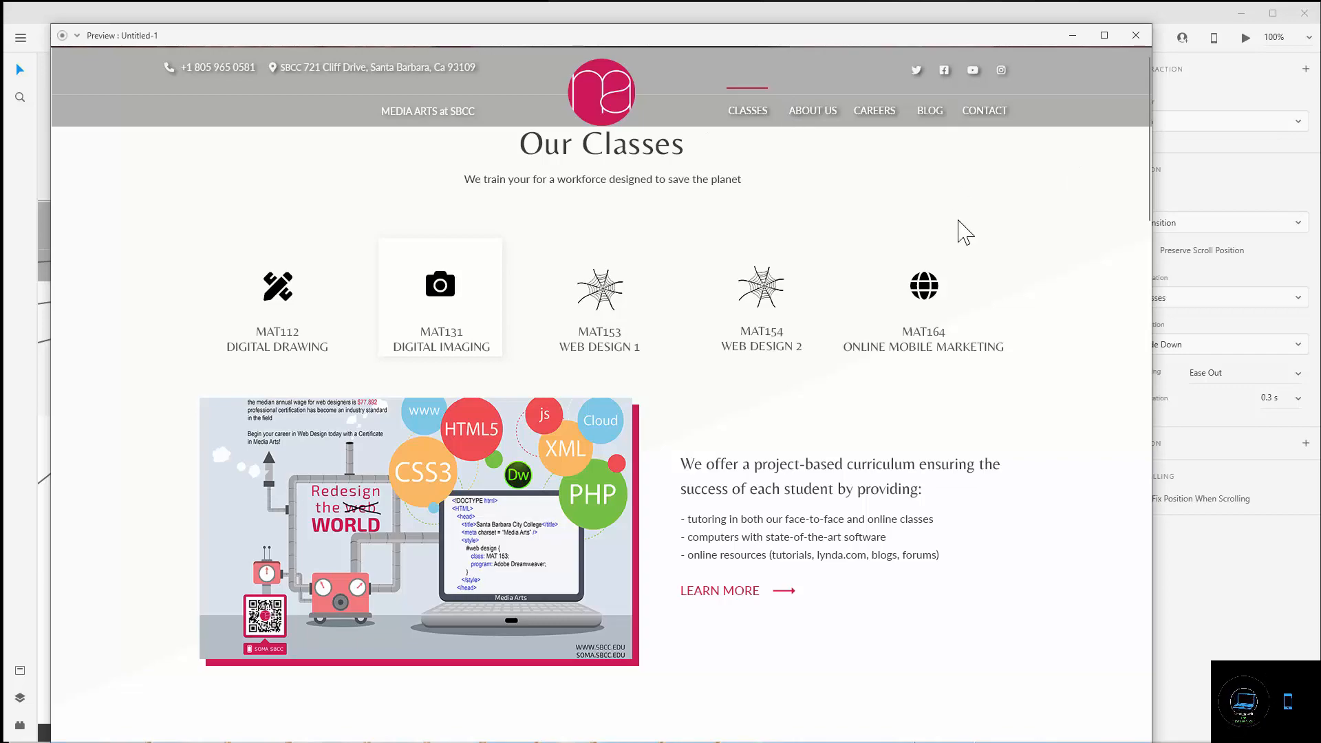
scroll(970, 248, down, 20)
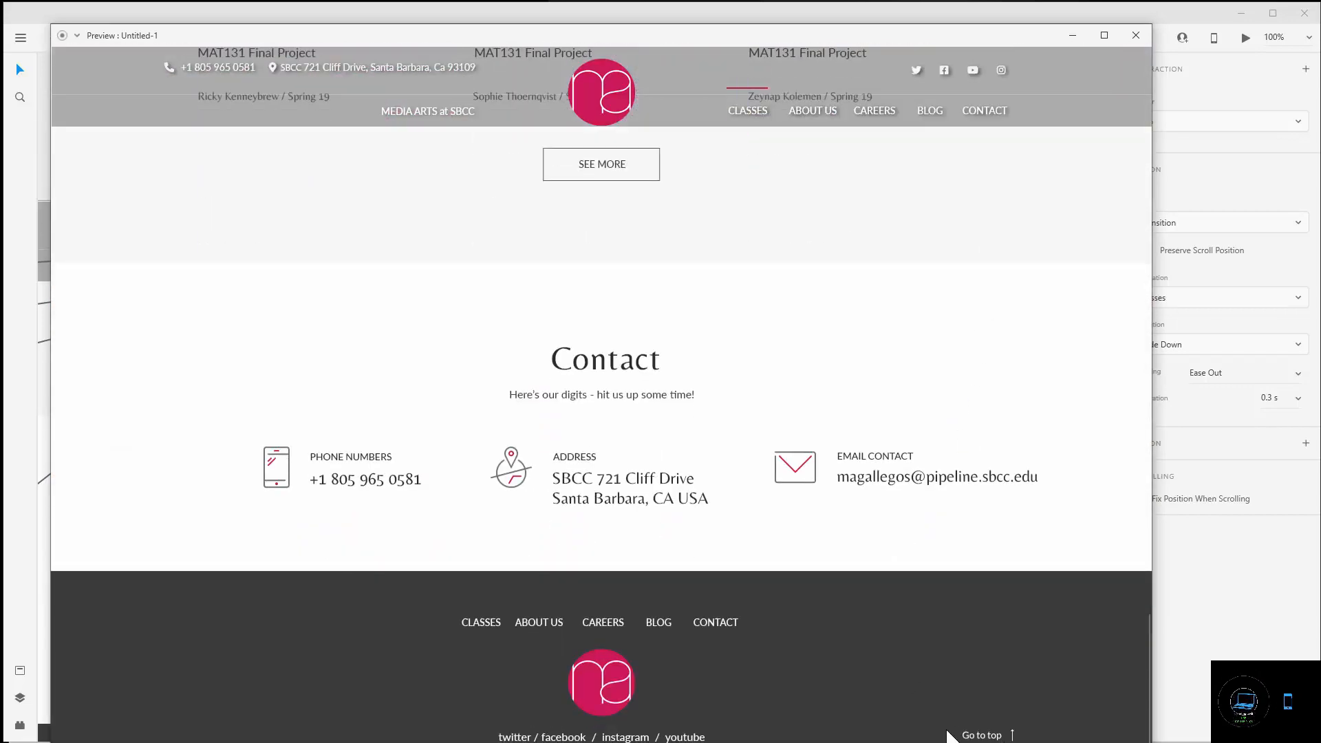
scroll(966, 519, up, 10)
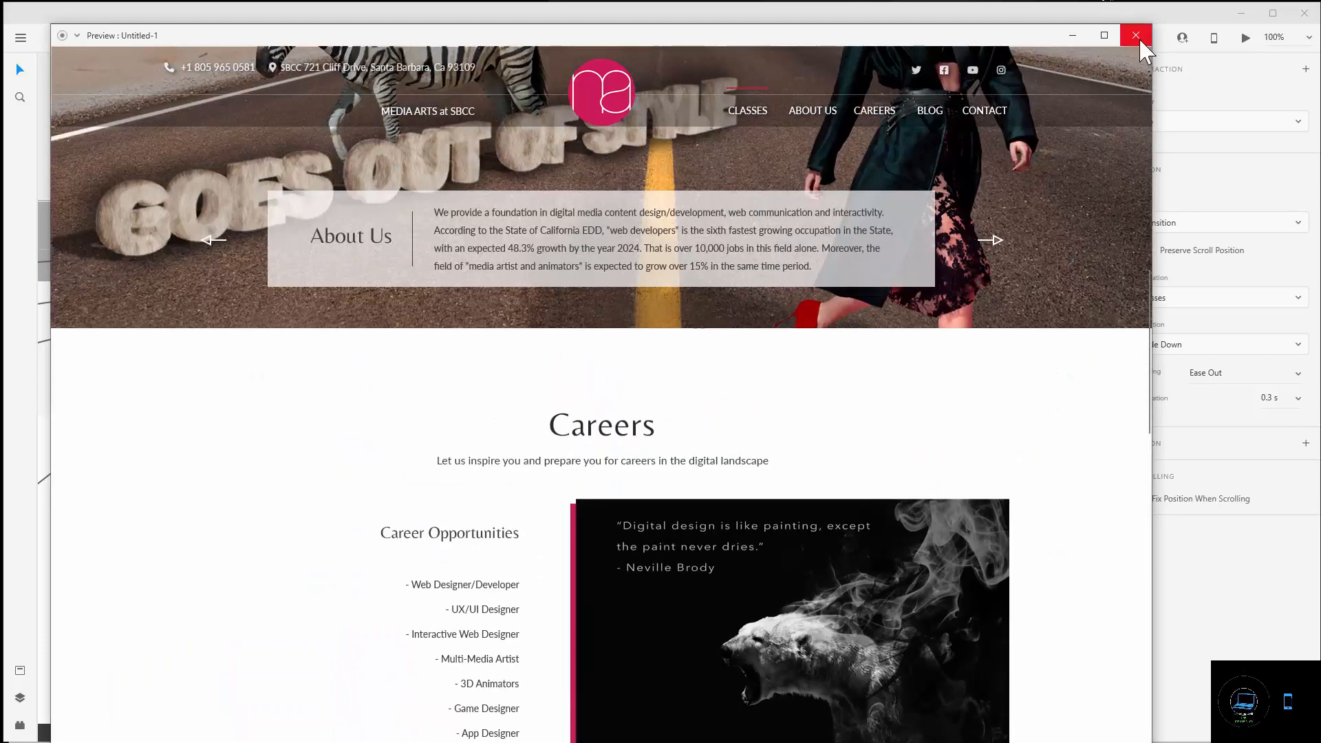
click(1136, 36)
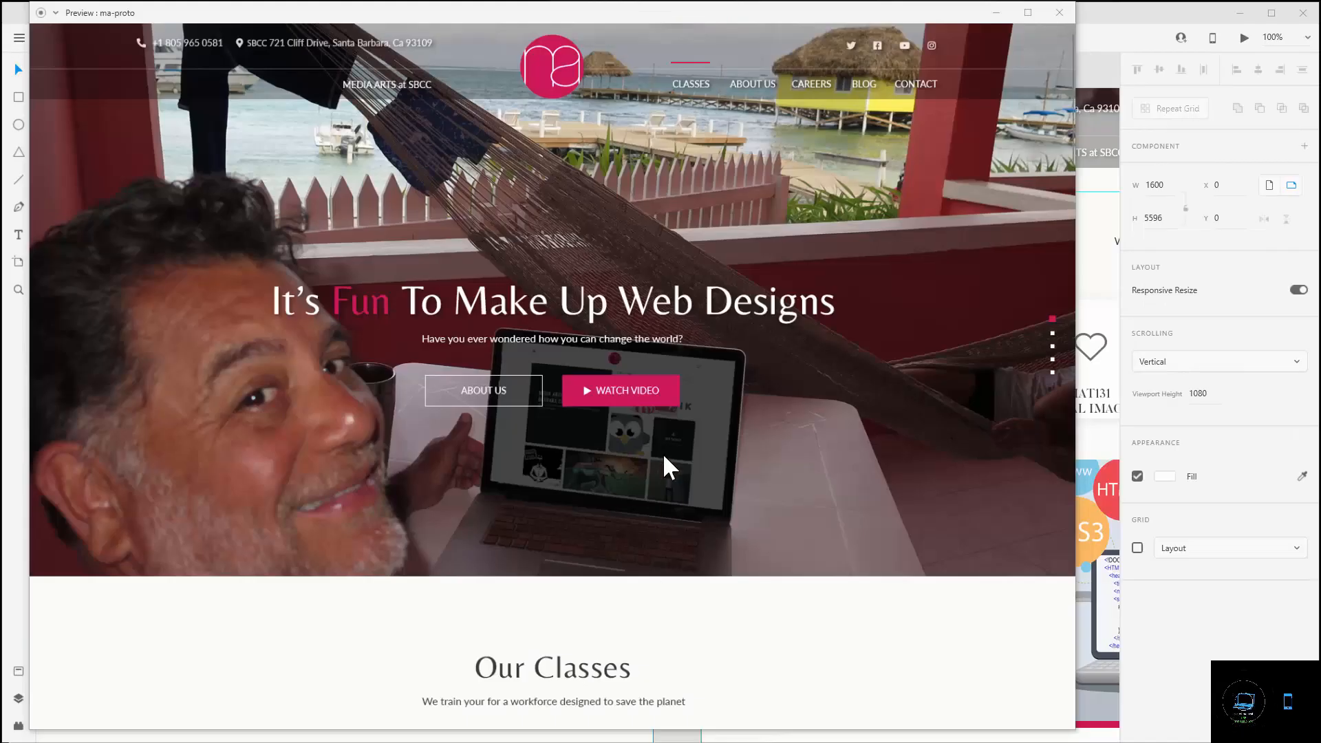
- Test the home page's ABOUT US button and the header's CLASSES, ABOUT US, CAREERS, BLOG and CONTACT links in preview
scroll(860, 138, down, 5)
scroll(805, 365, up, 5)
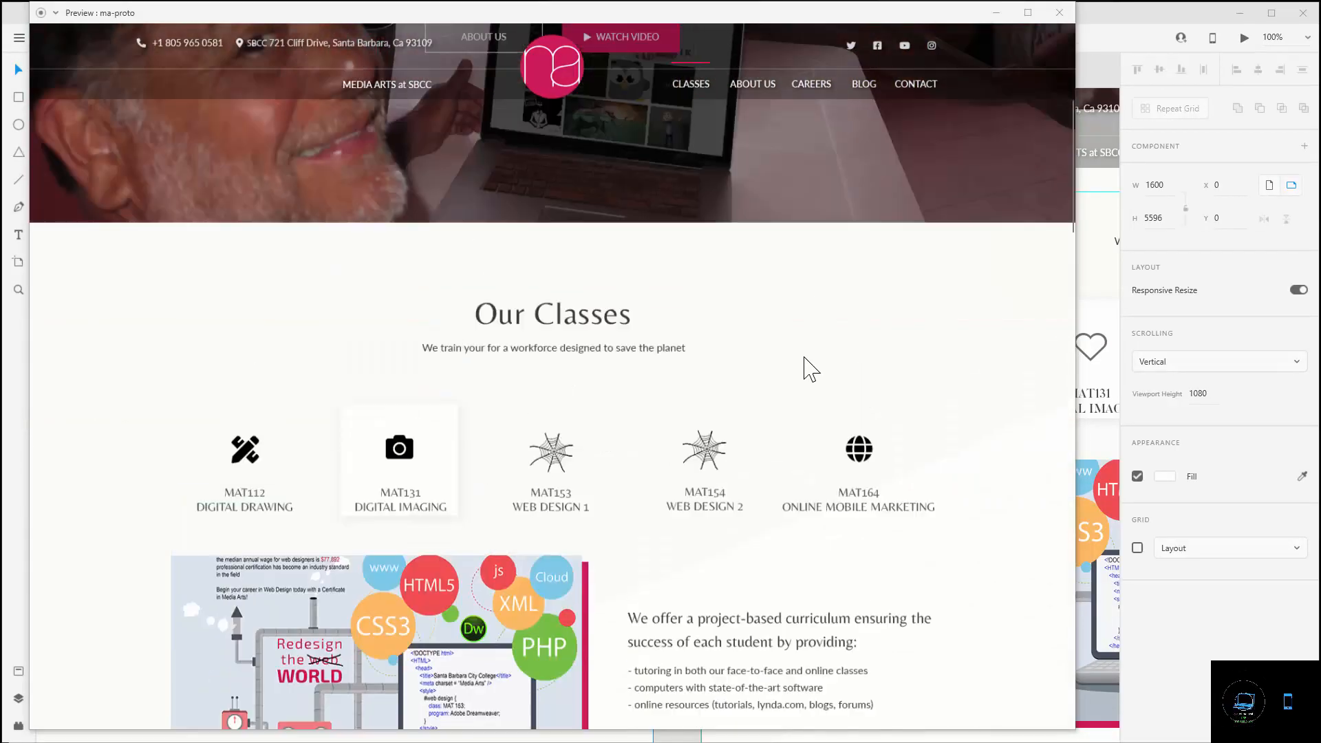
click(484, 390)
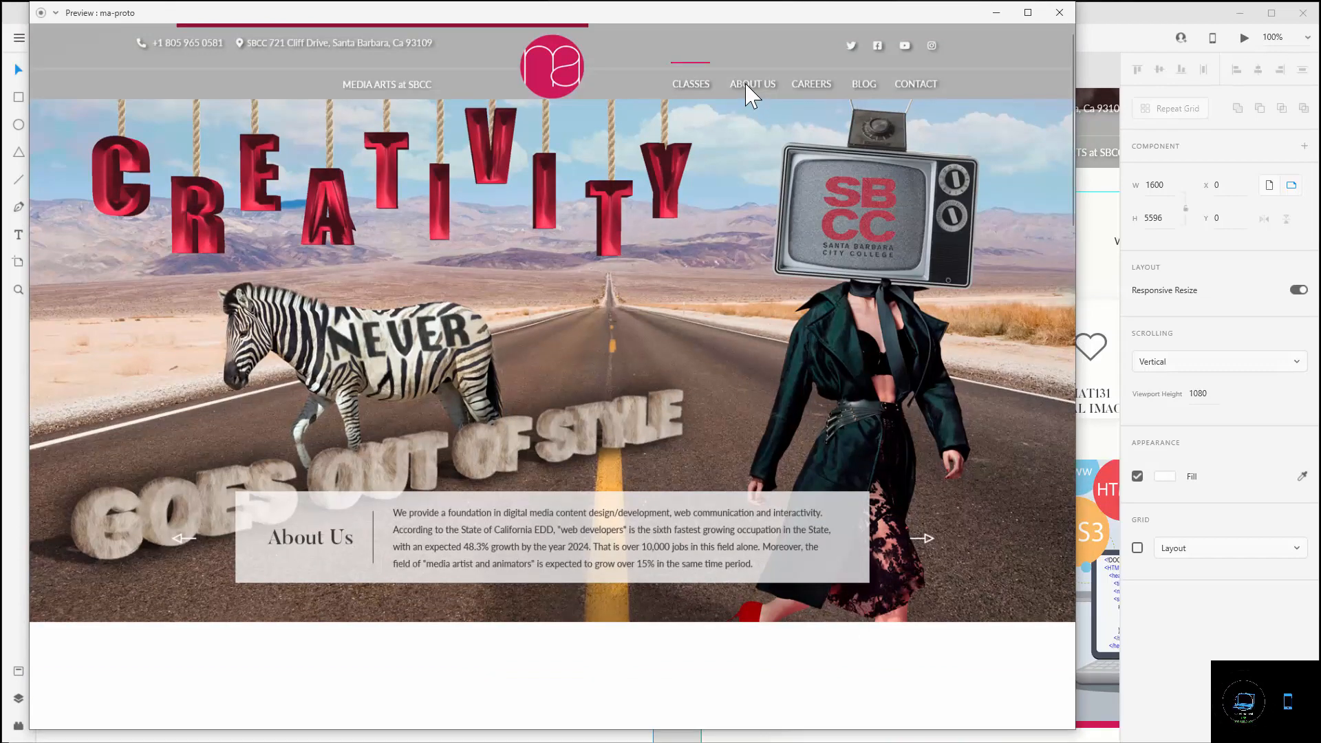
click(677, 84)
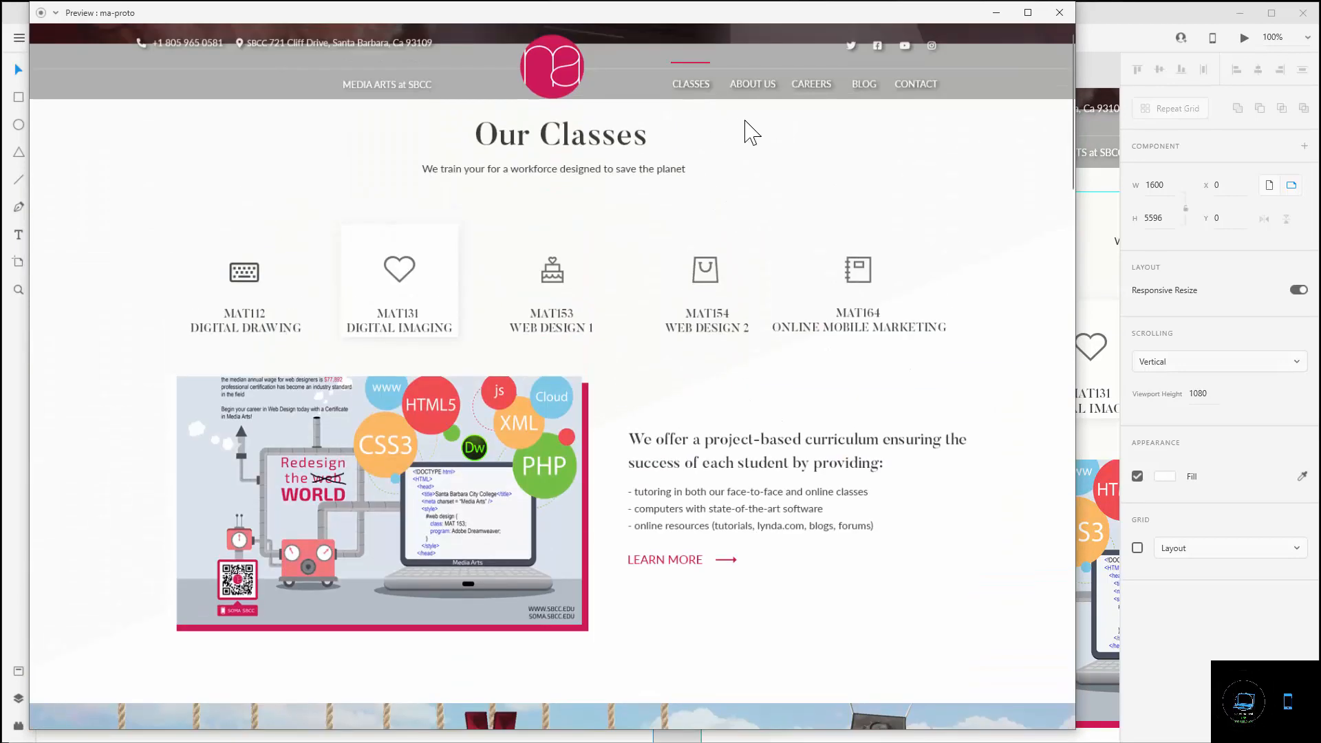
click(772, 86)
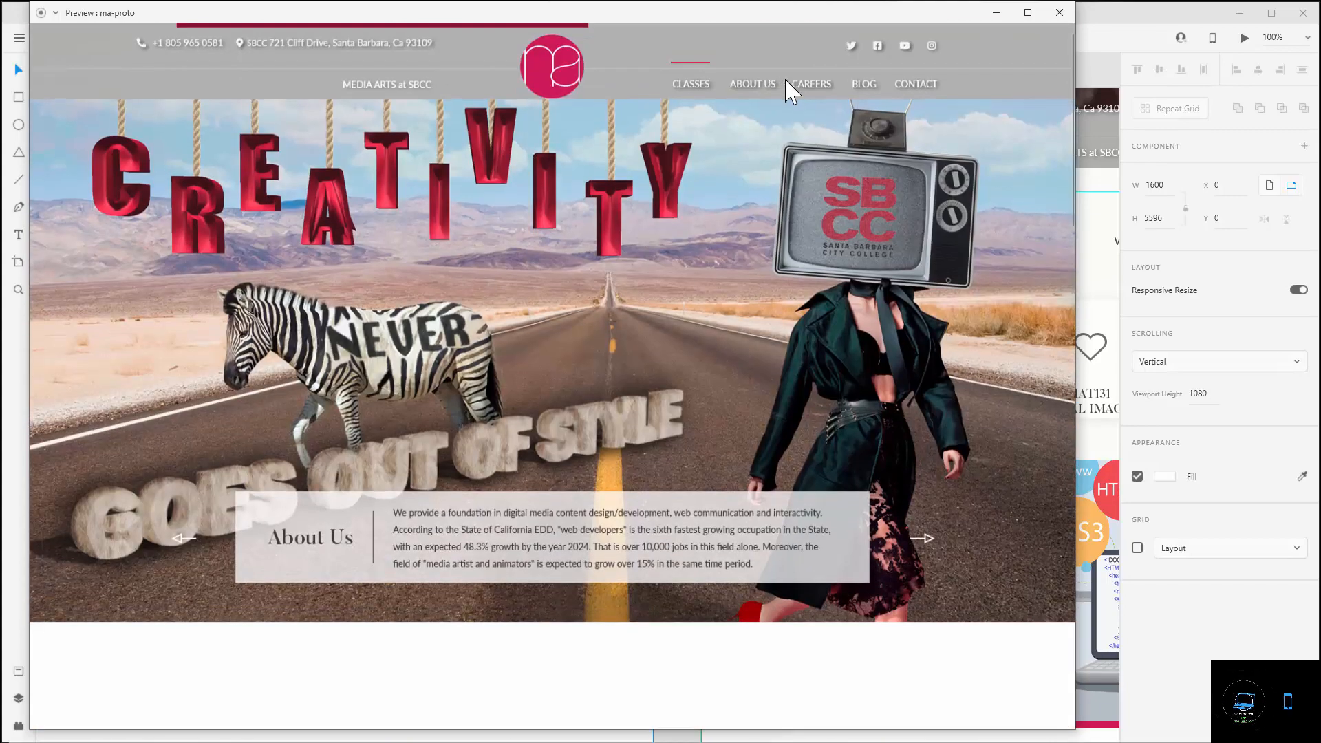
click(810, 90)
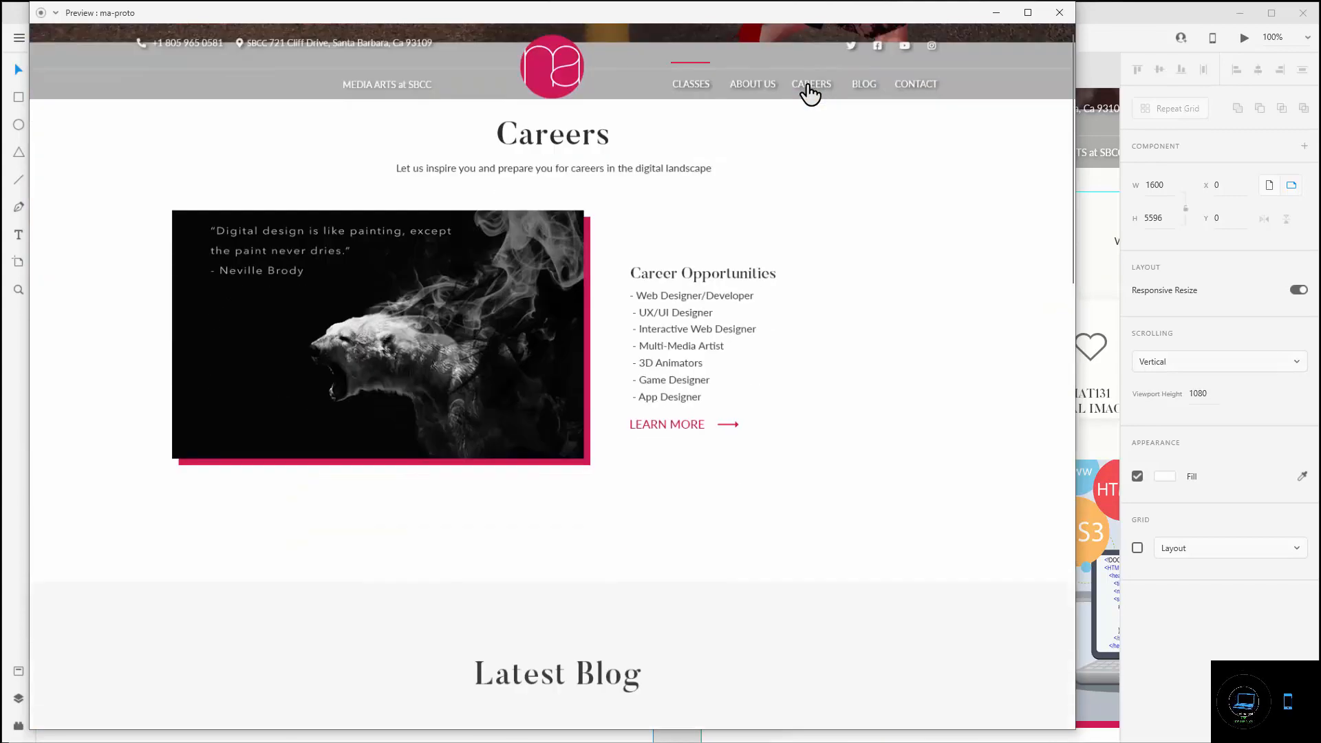
click(864, 92)
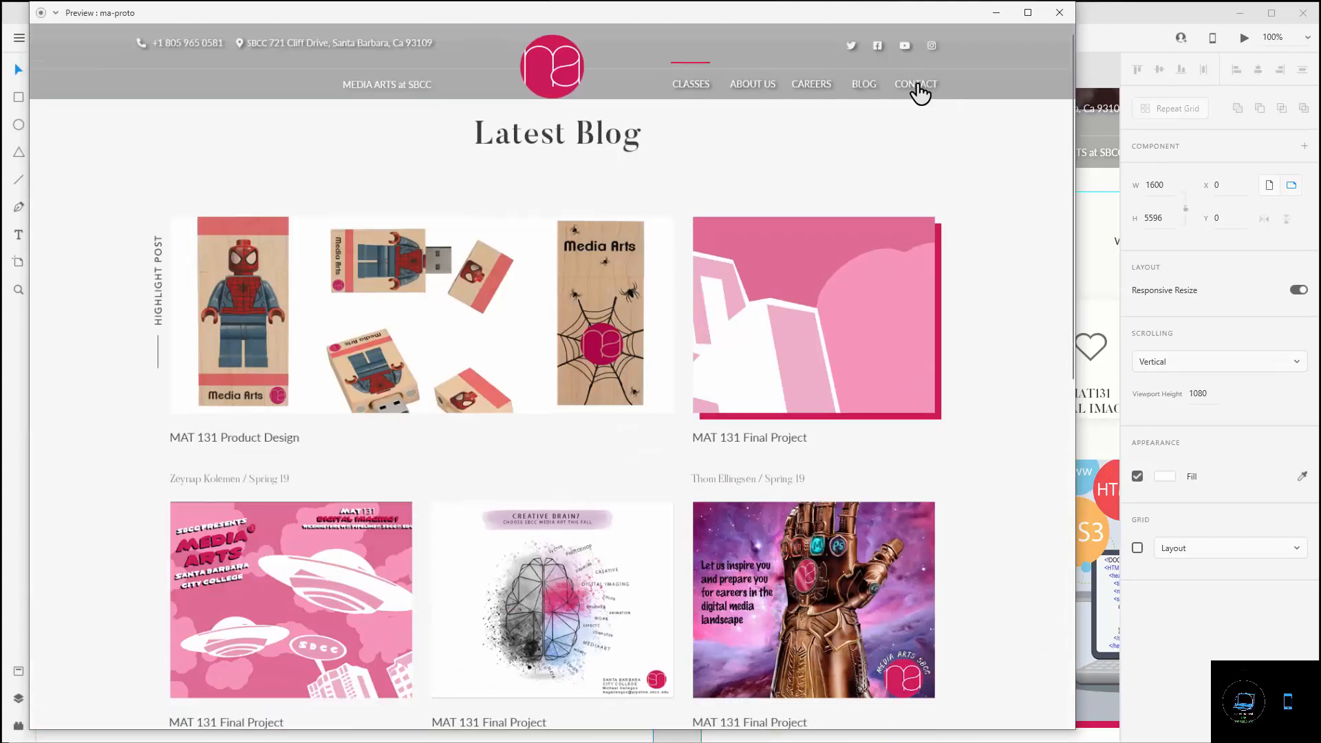
click(915, 109)
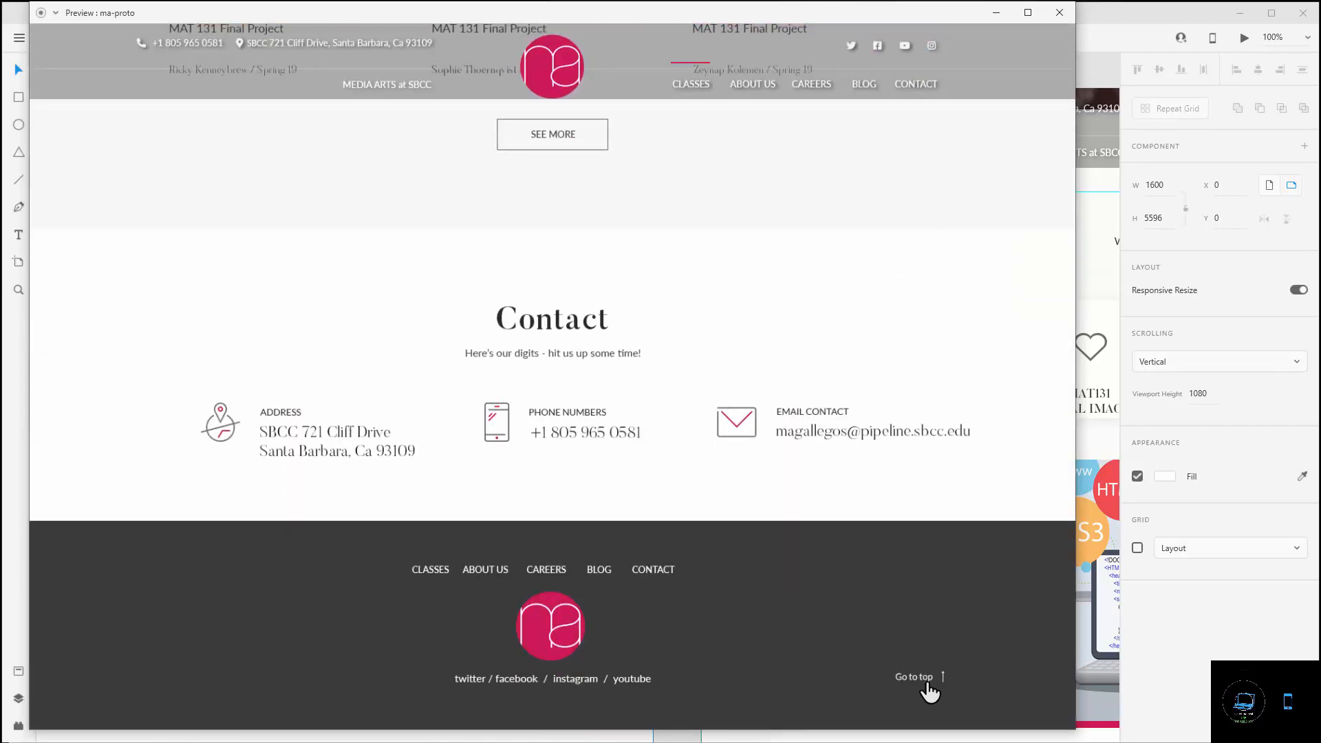
- Test the footer's Go to top link on the contact page and on the home page
click(930, 692)
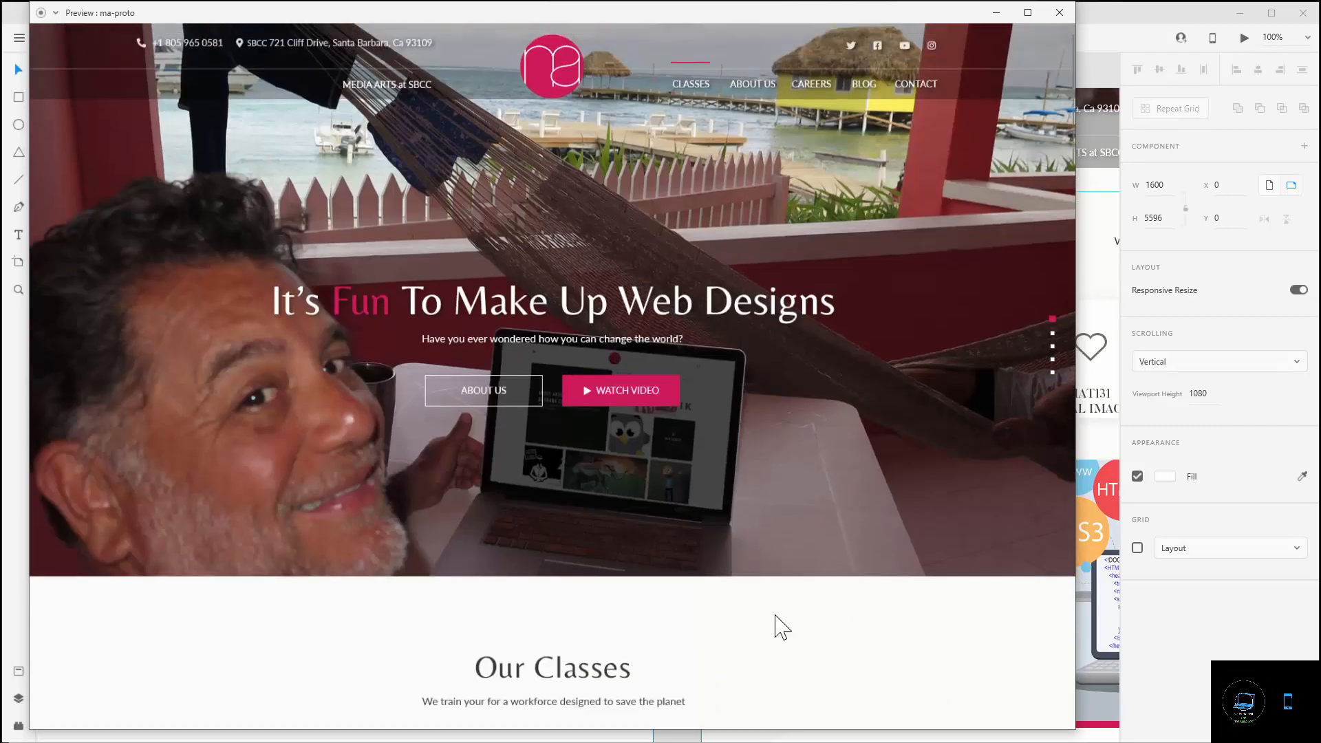
scroll(770, 606, down, 20)
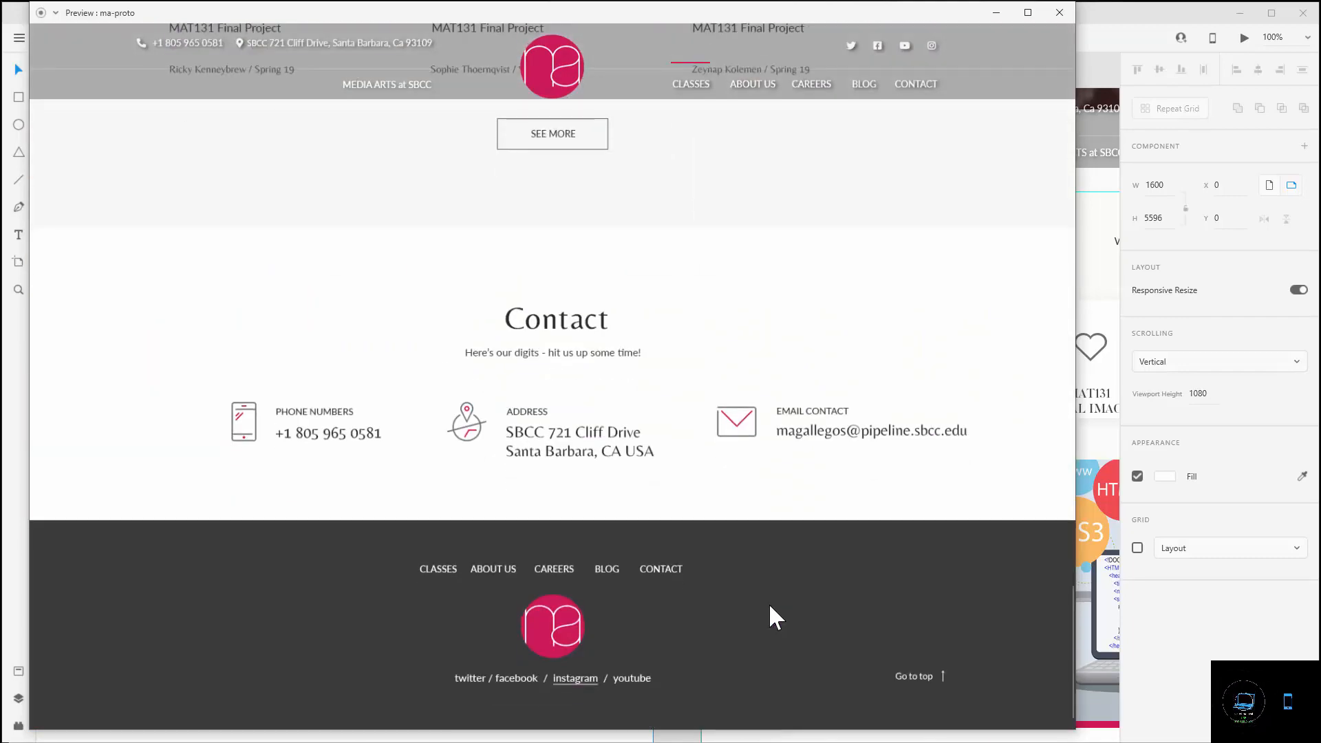
click(915, 680)
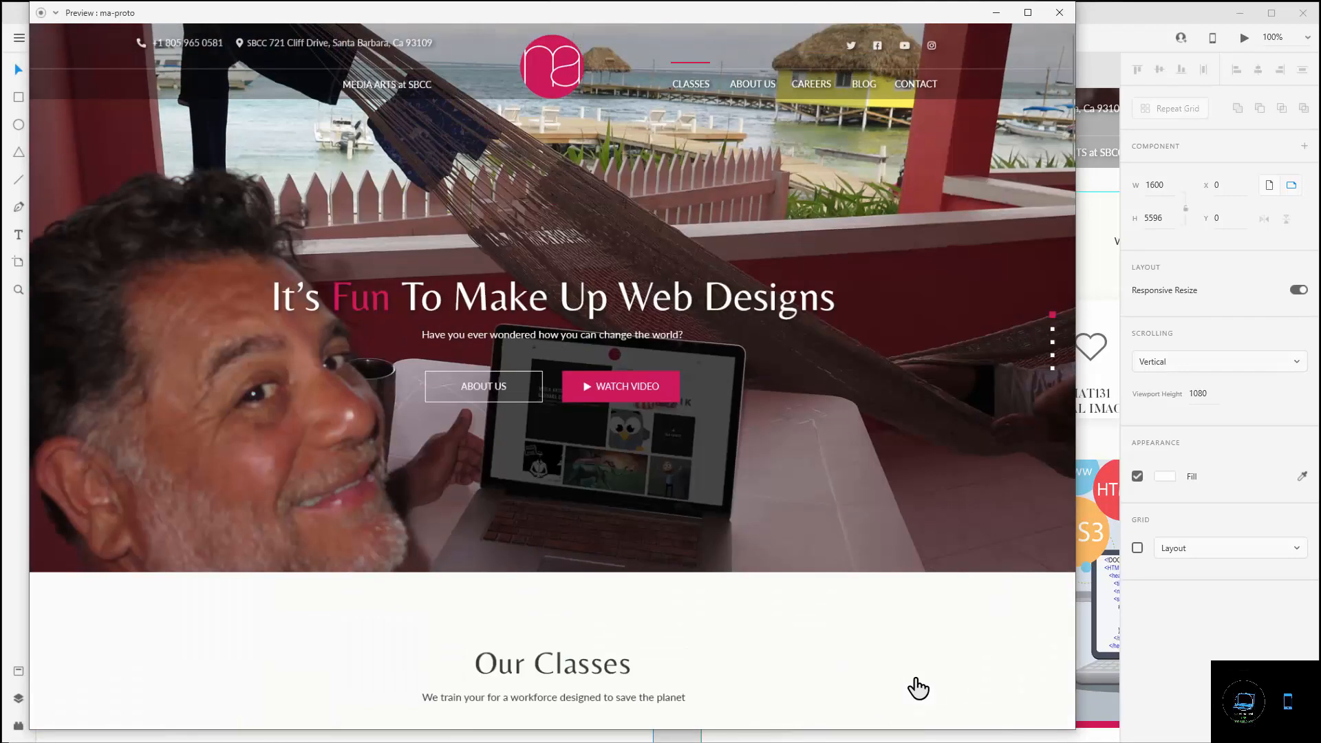
- Test the header CLASSES link, the footer ABOUT US link and the header logo in preview, and close the preview
click(695, 87)
scroll(767, 490, down, 10)
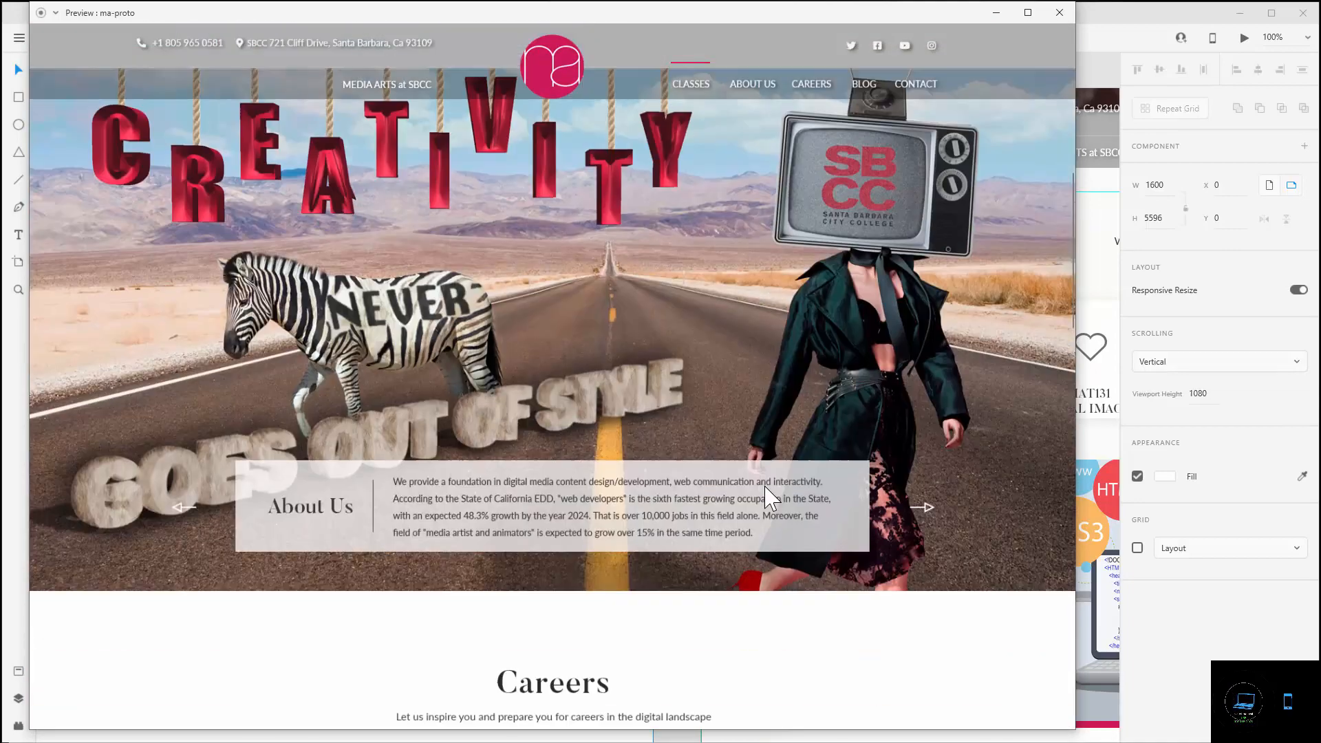
scroll(769, 498, down, 15)
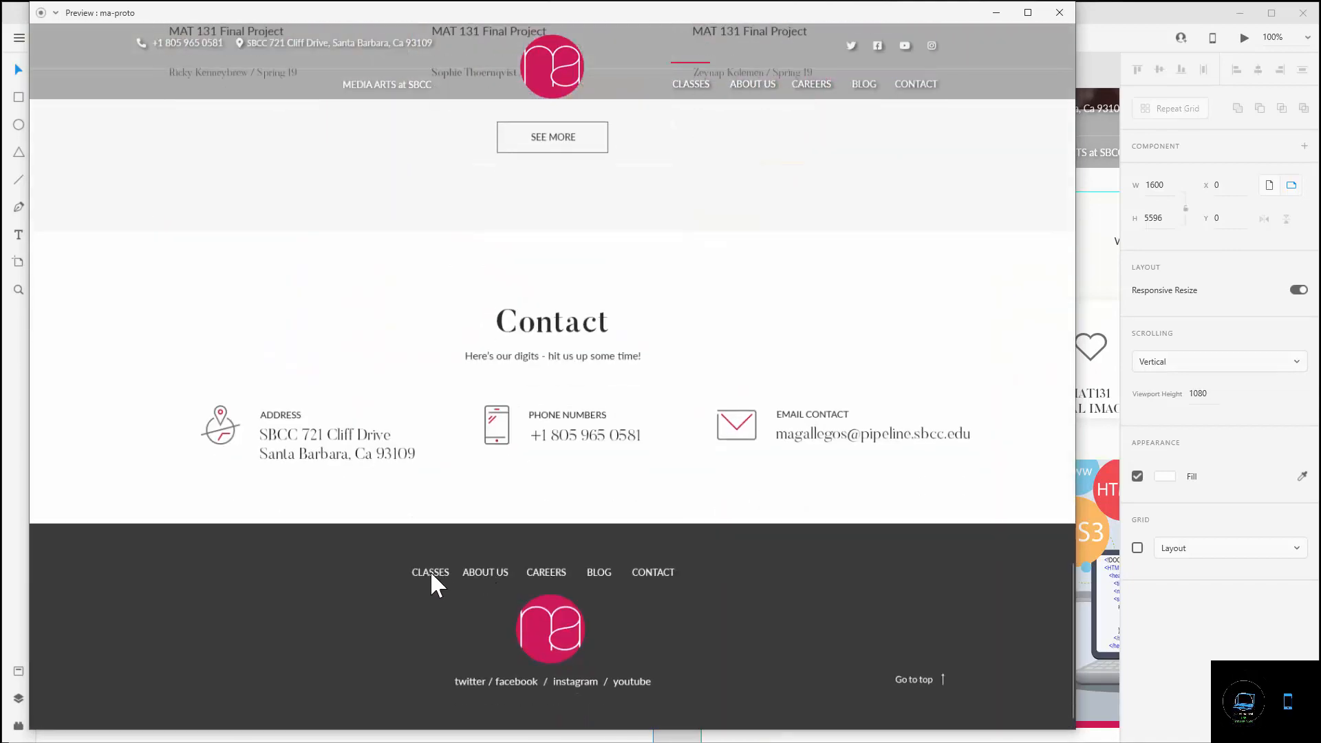
scroll(803, 314, up, 1)
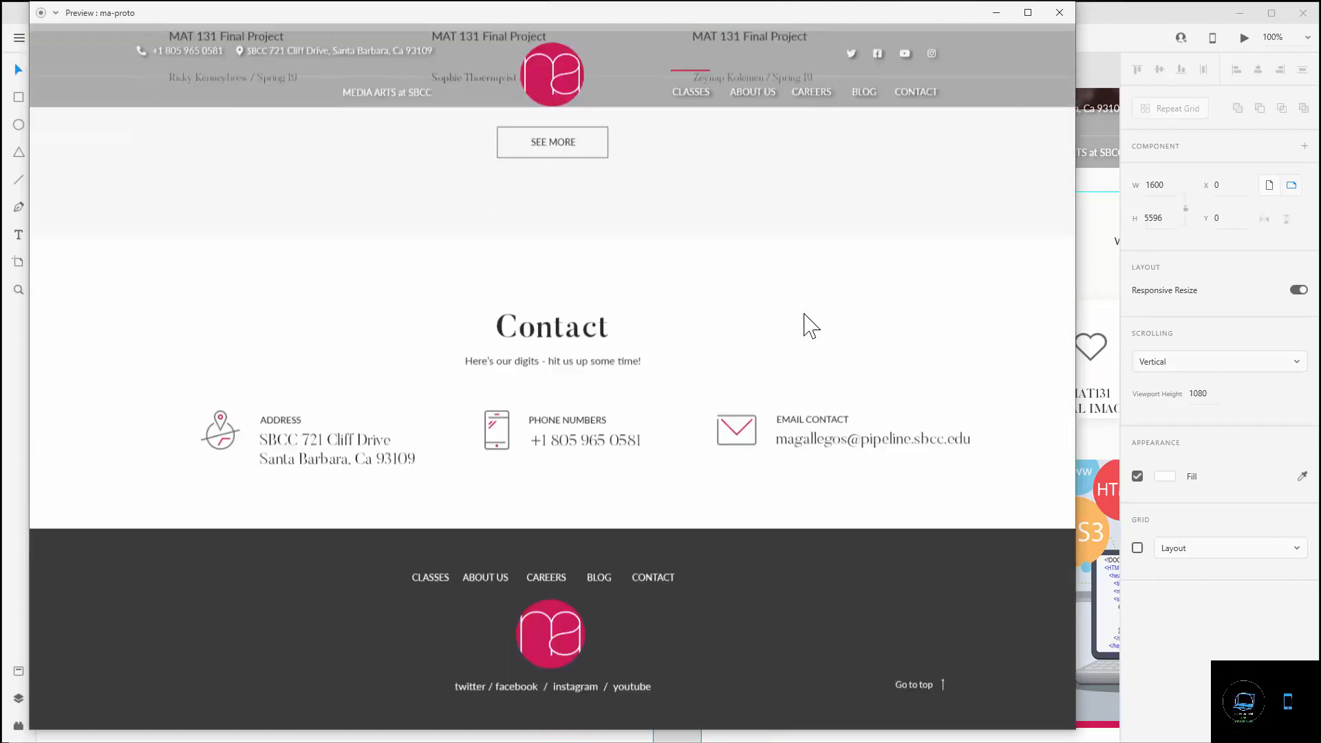
click(479, 578)
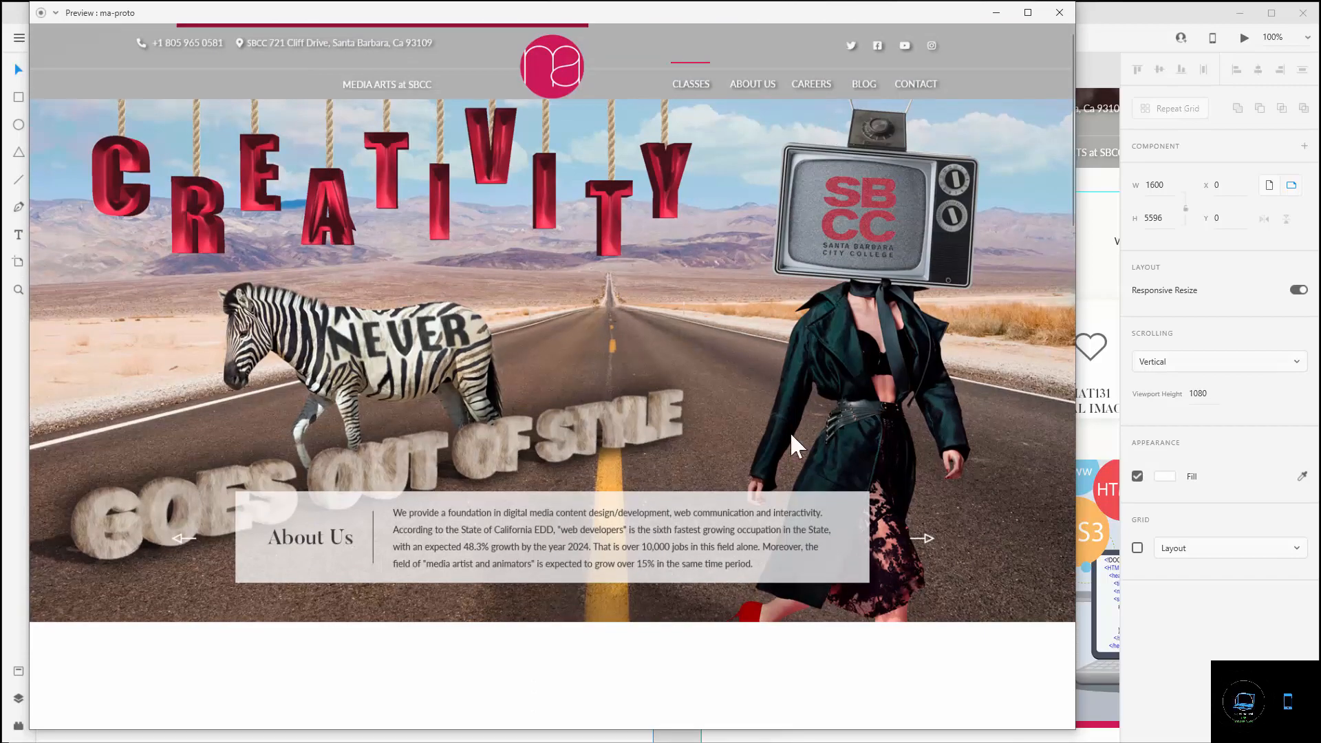
scroll(790, 431, down, 15)
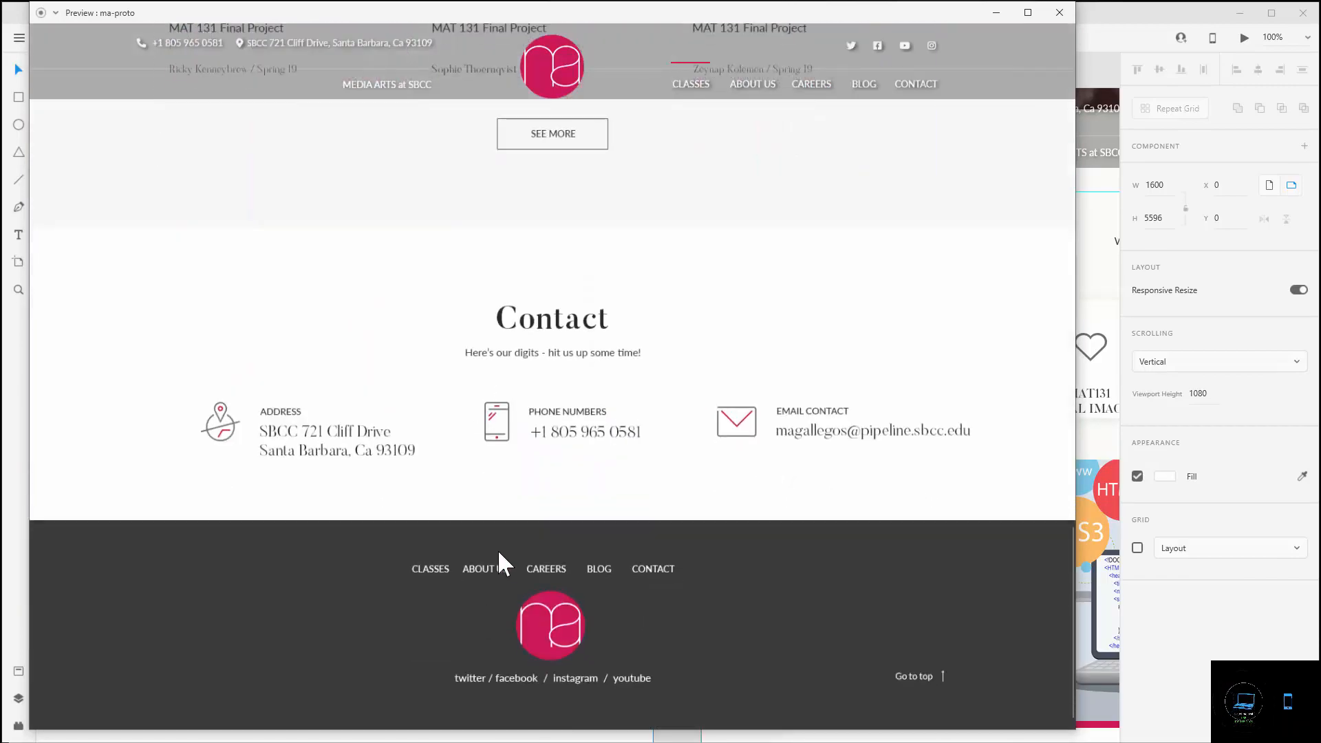
scroll(712, 587, up, 15)
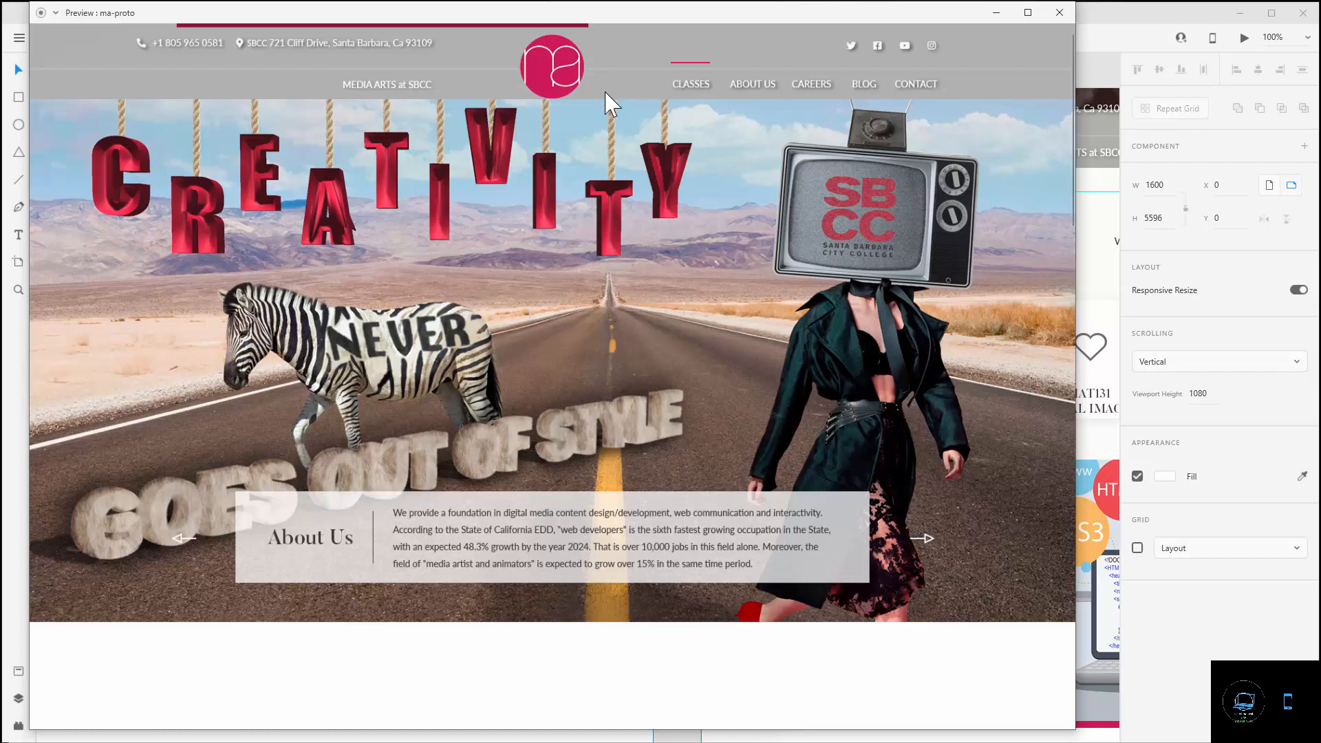
click(562, 67)
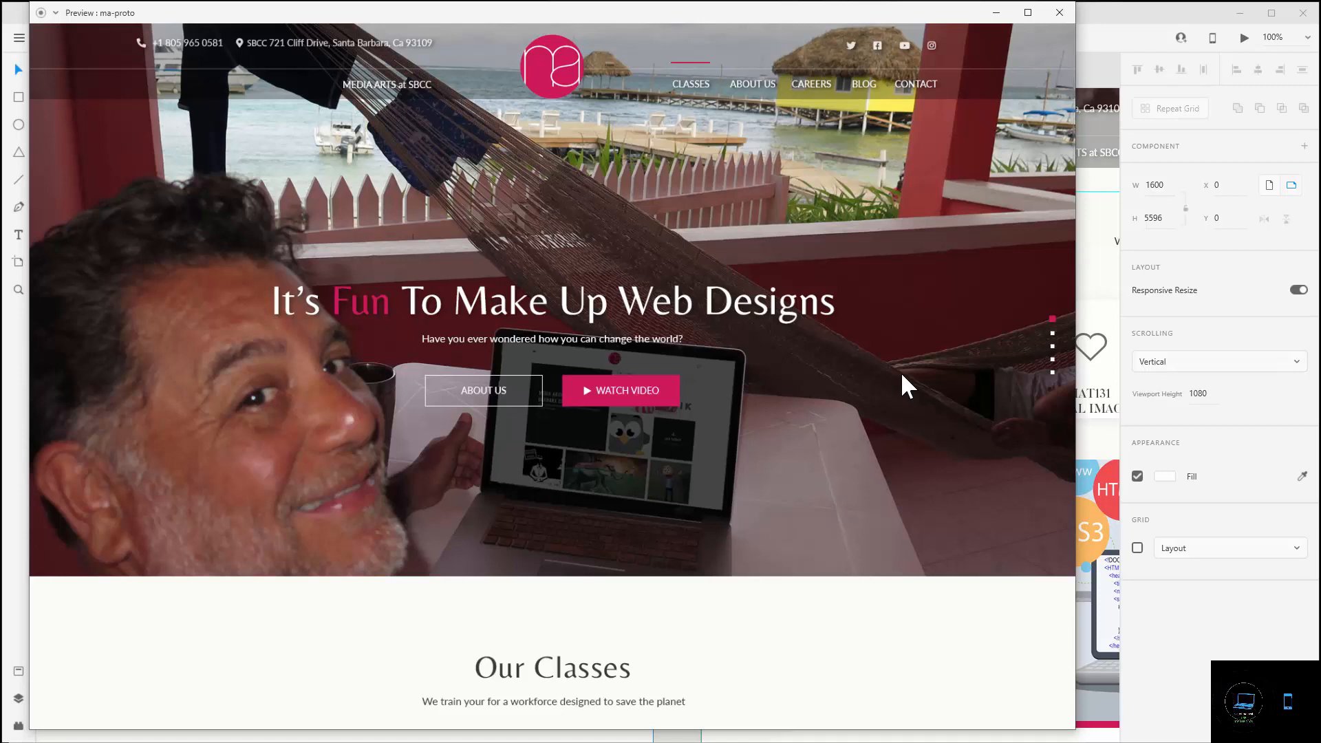
click(1128, 18)
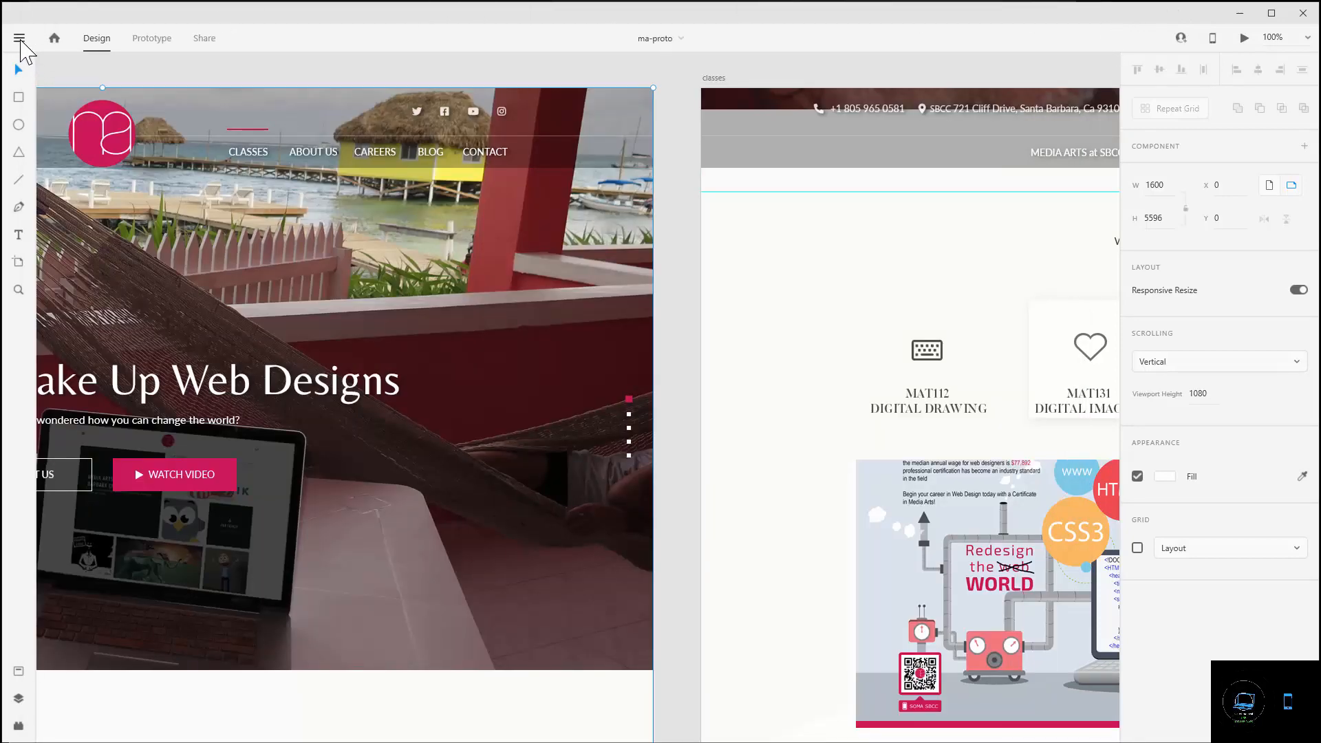
- Check the psd web template folder for the locally saved ma-proto XD file and close the folder
click(19, 39)
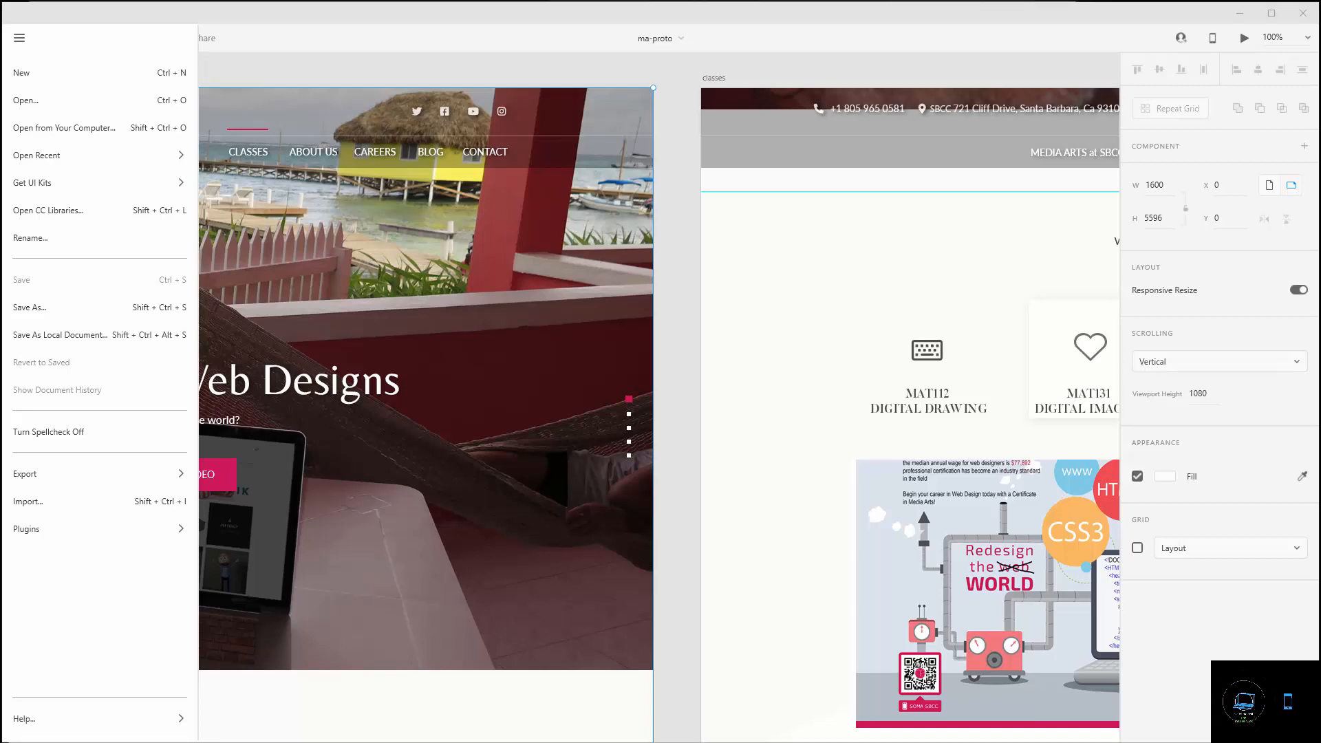
drag(424, 341, 700, 149)
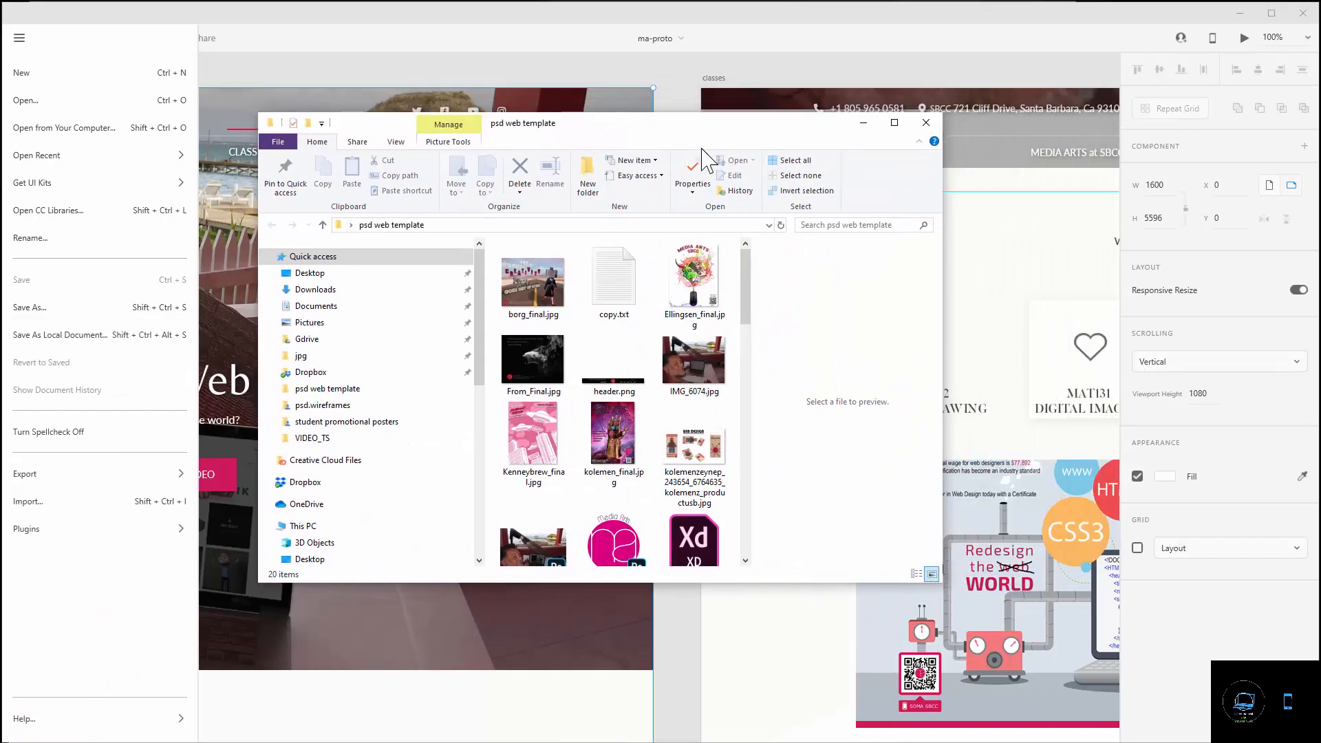
scroll(716, 330, down, 3)
scroll(709, 358, up, 3)
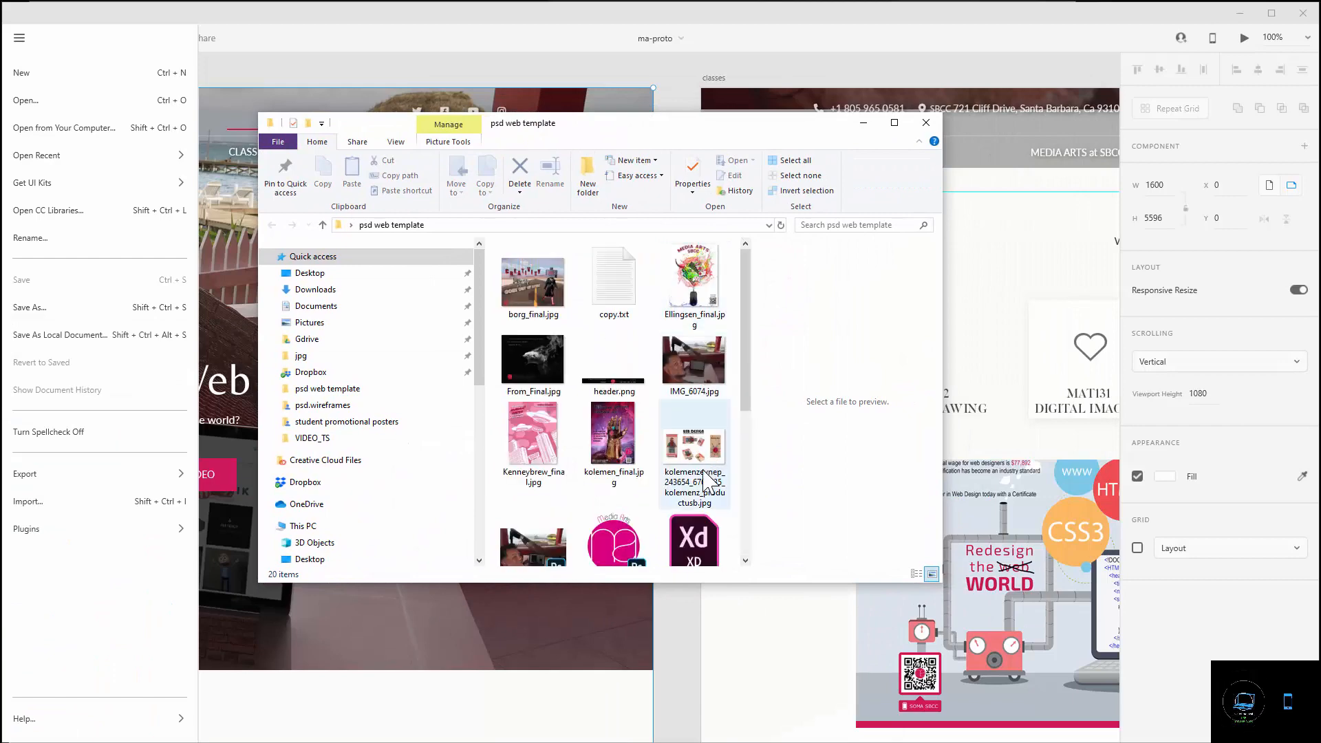
scroll(703, 440, down, 3)
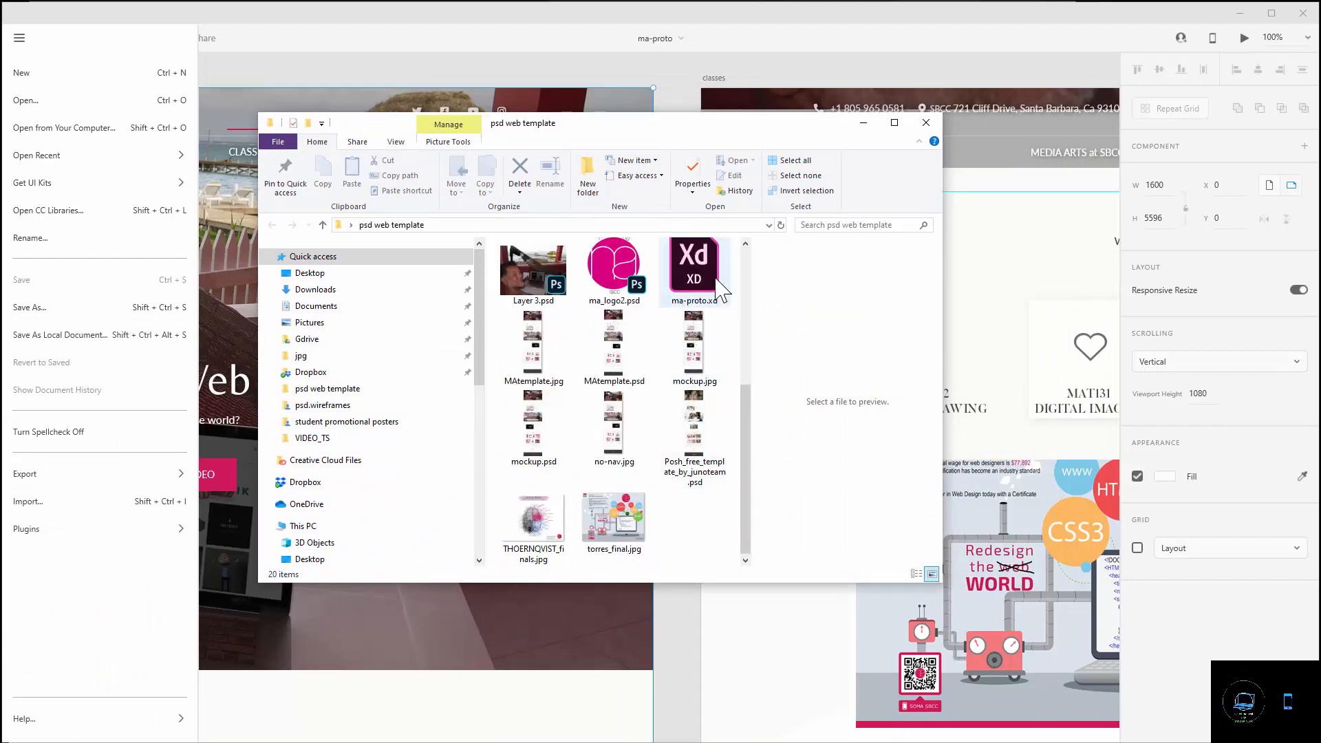
click(926, 124)
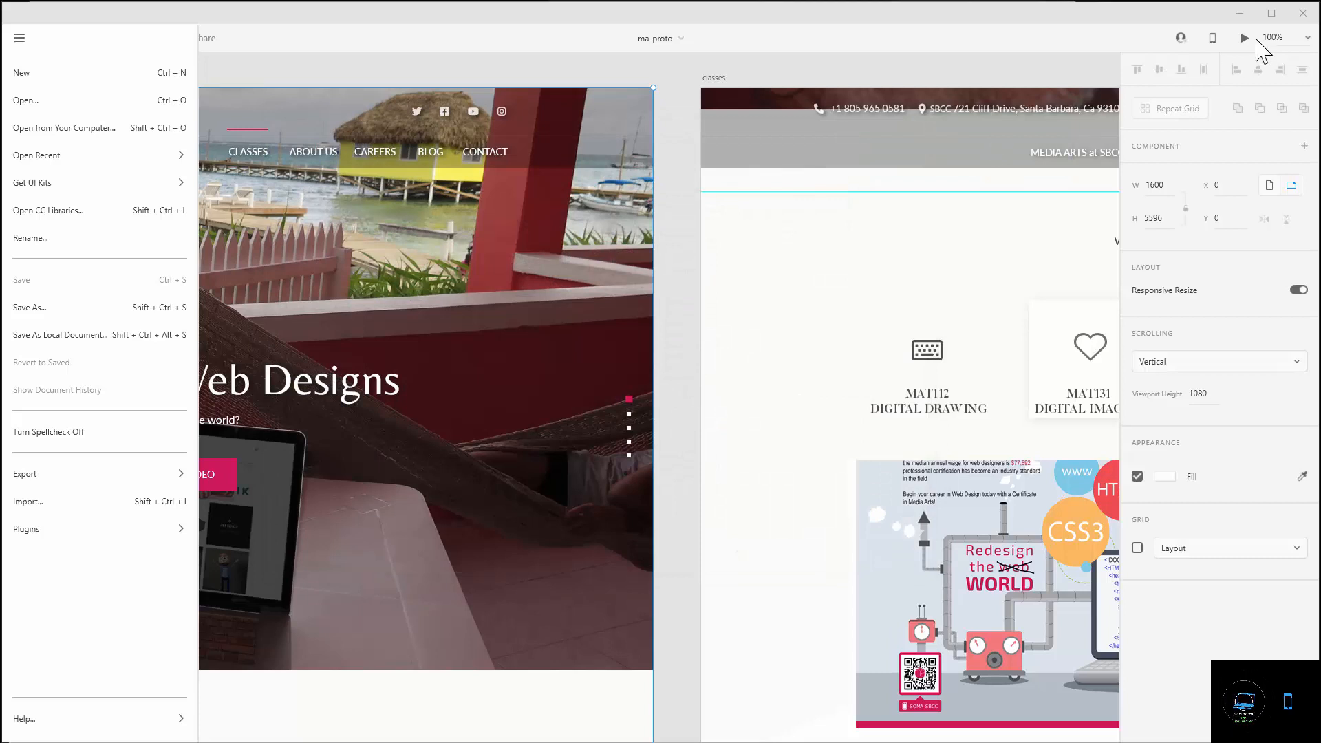
click(1188, 39)
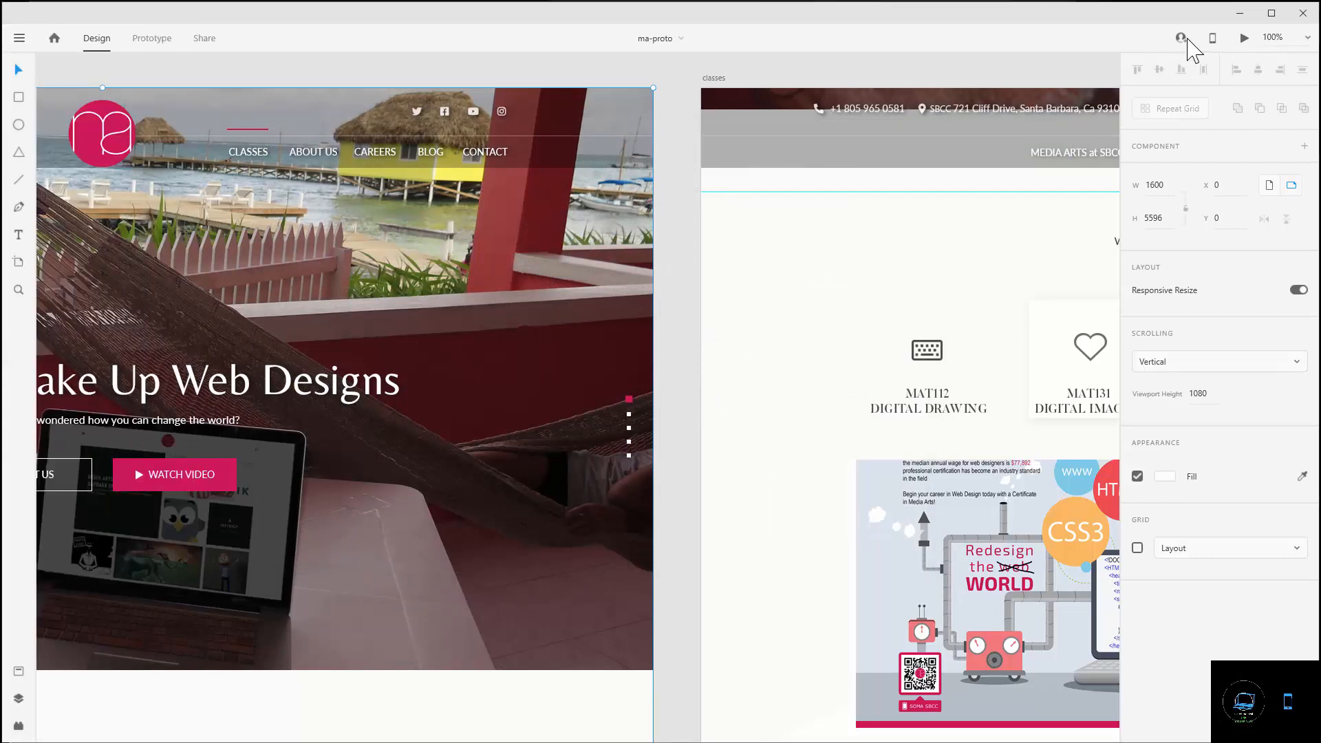
click(1184, 38)
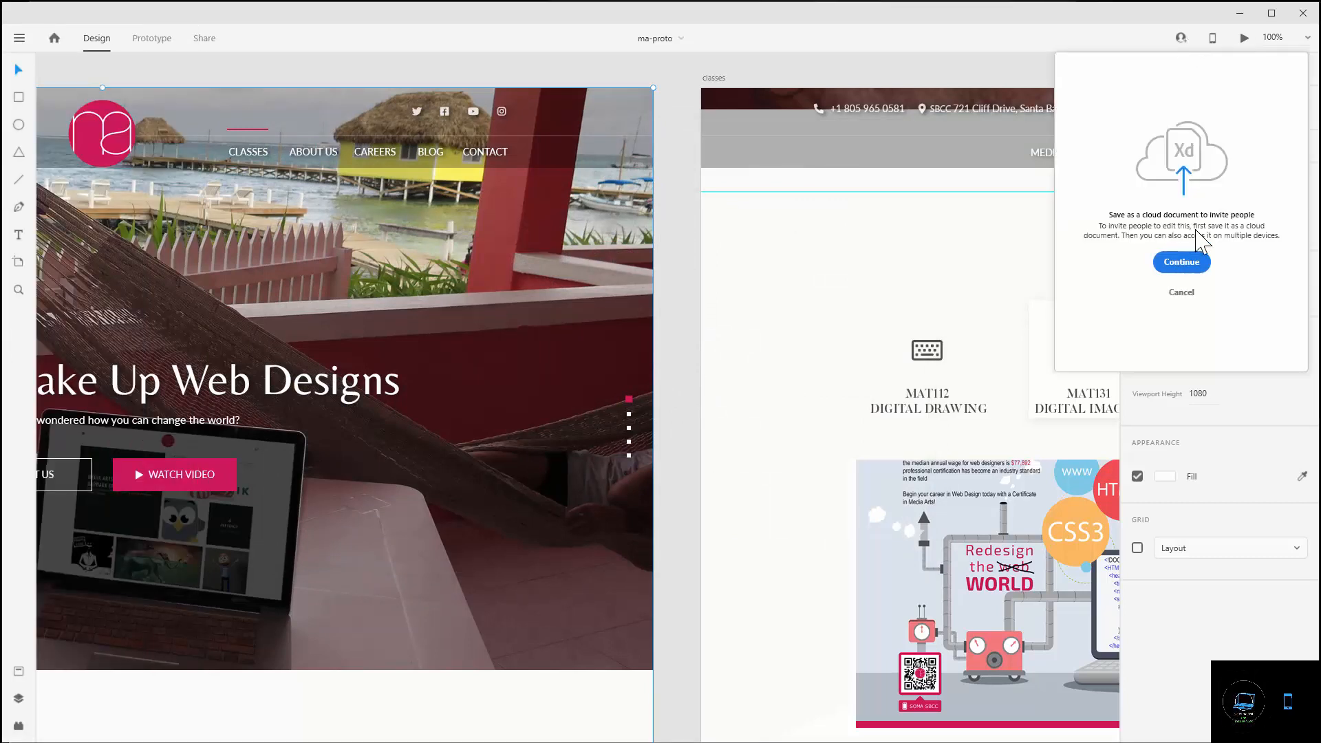
click(965, 36)
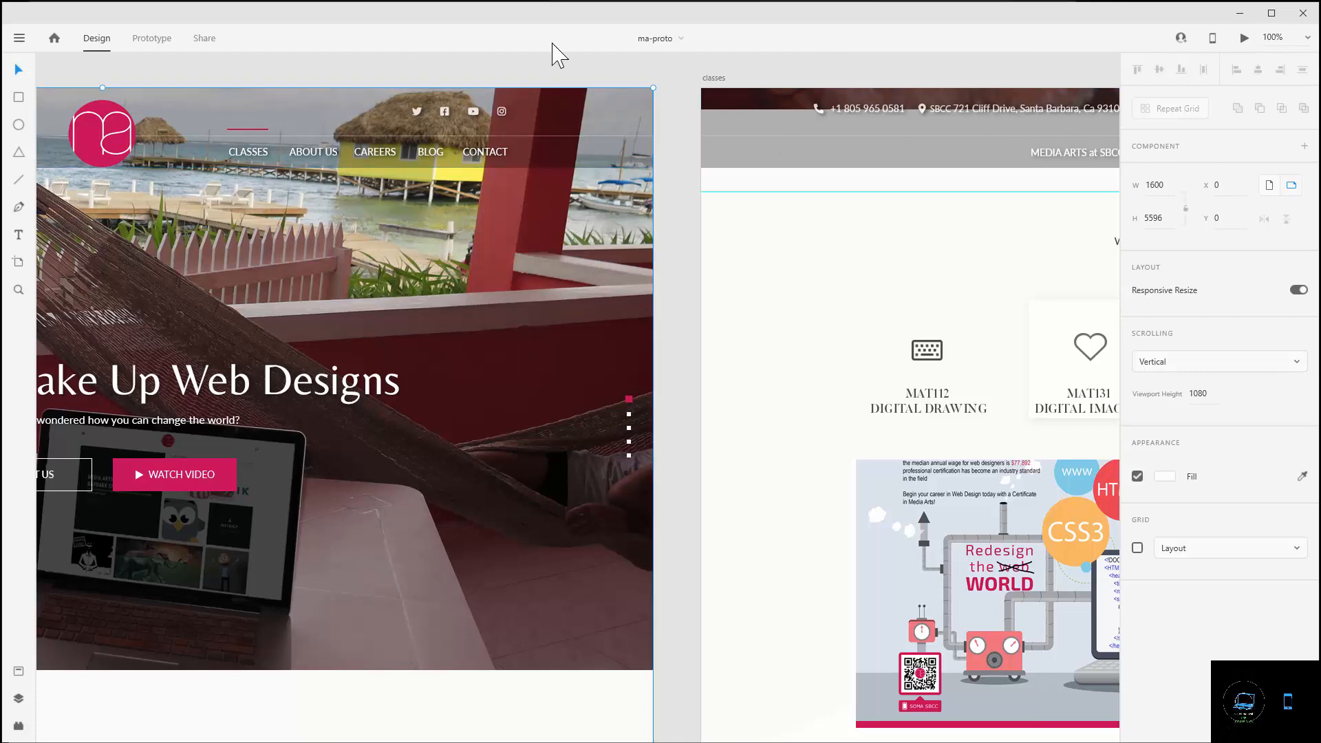
- Look through the recent files list for the local and cloud copies of ma-proto
click(19, 39)
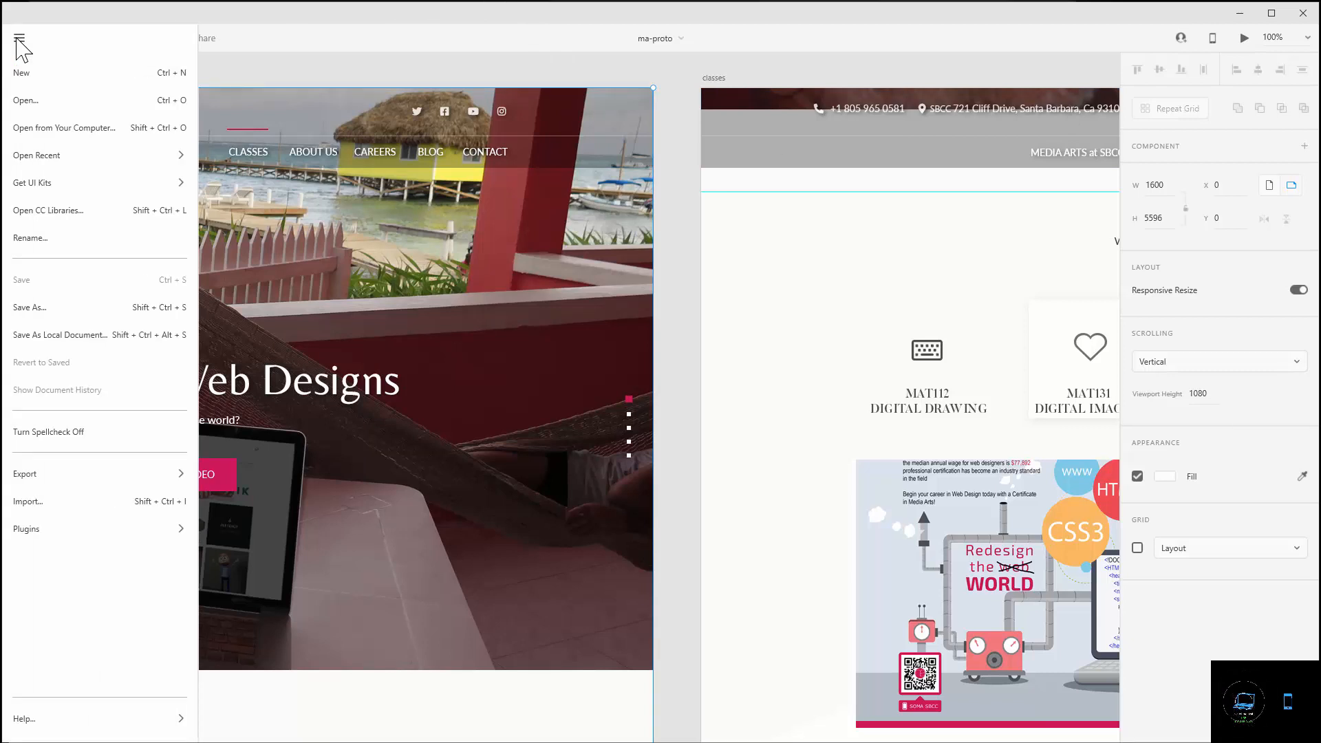
mouse_move(103, 156)
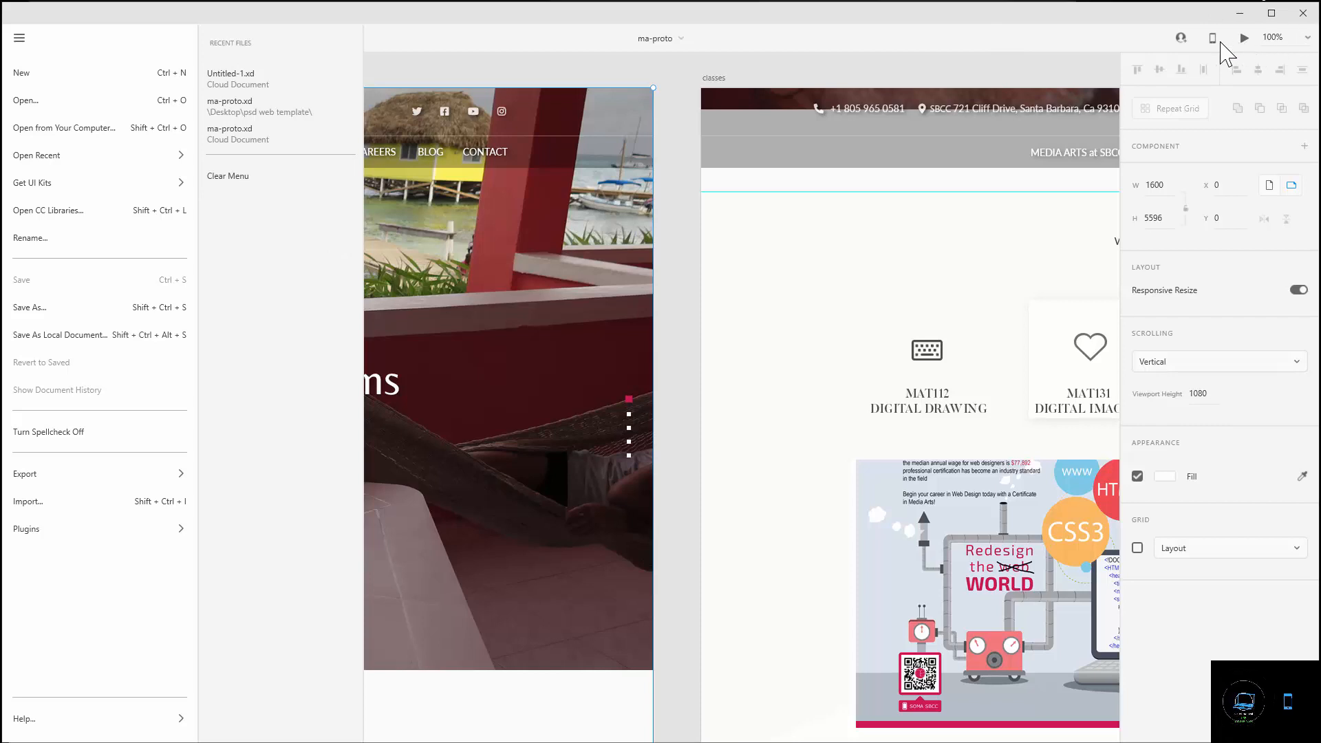
click(1184, 46)
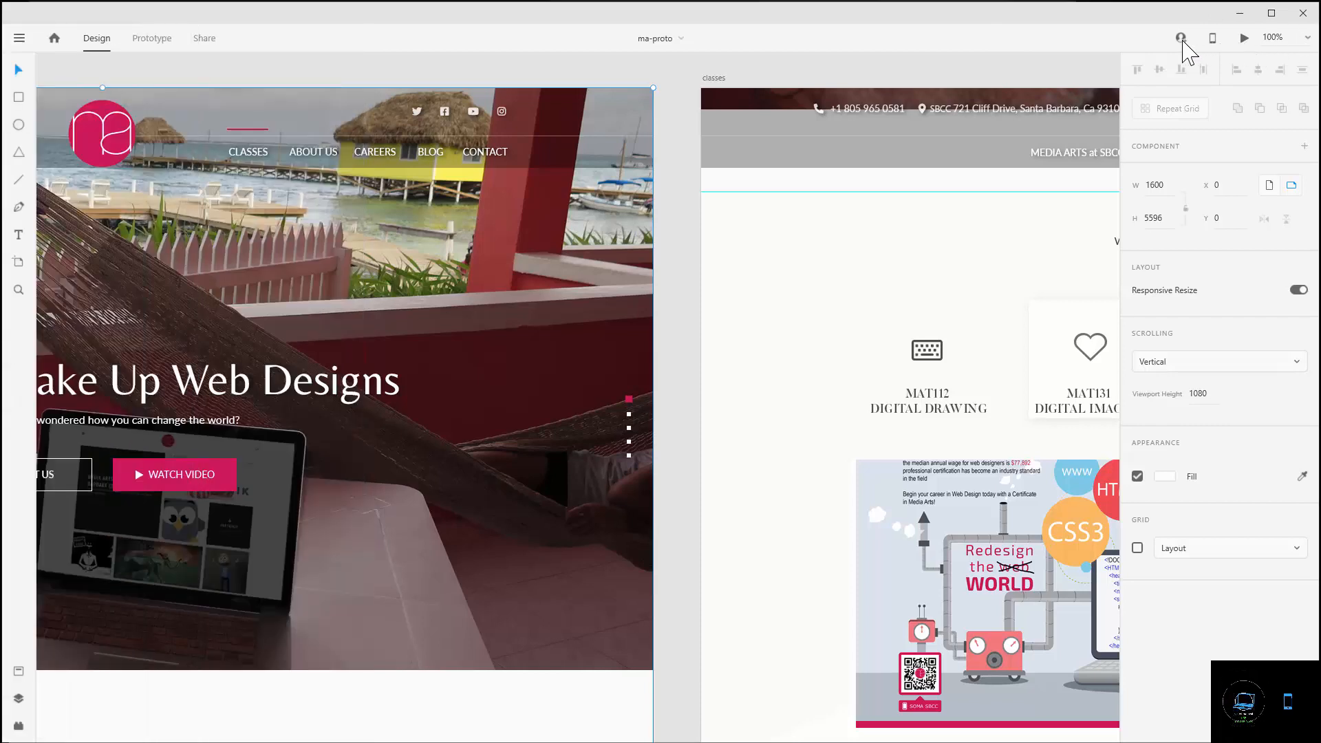
- Start inviting people to the document and save it as a cloud document named ma-proto
click(1181, 39)
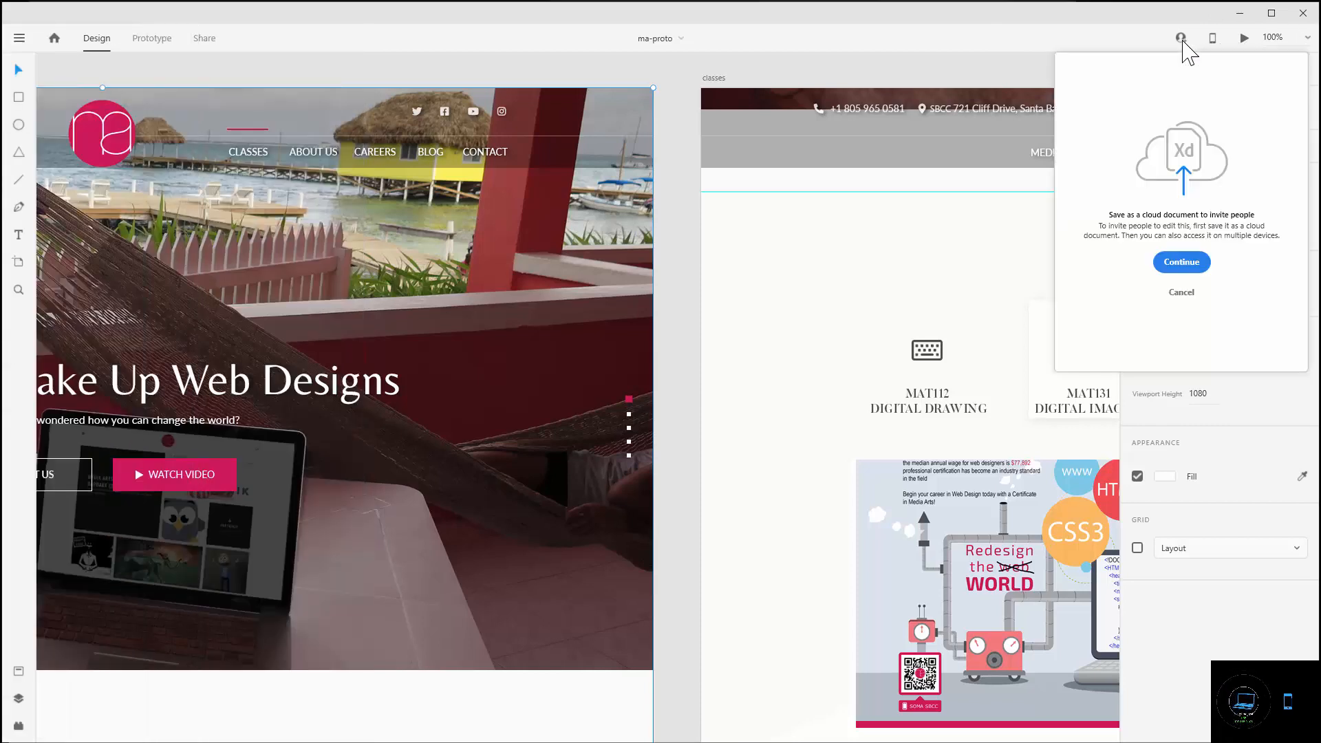
click(1183, 263)
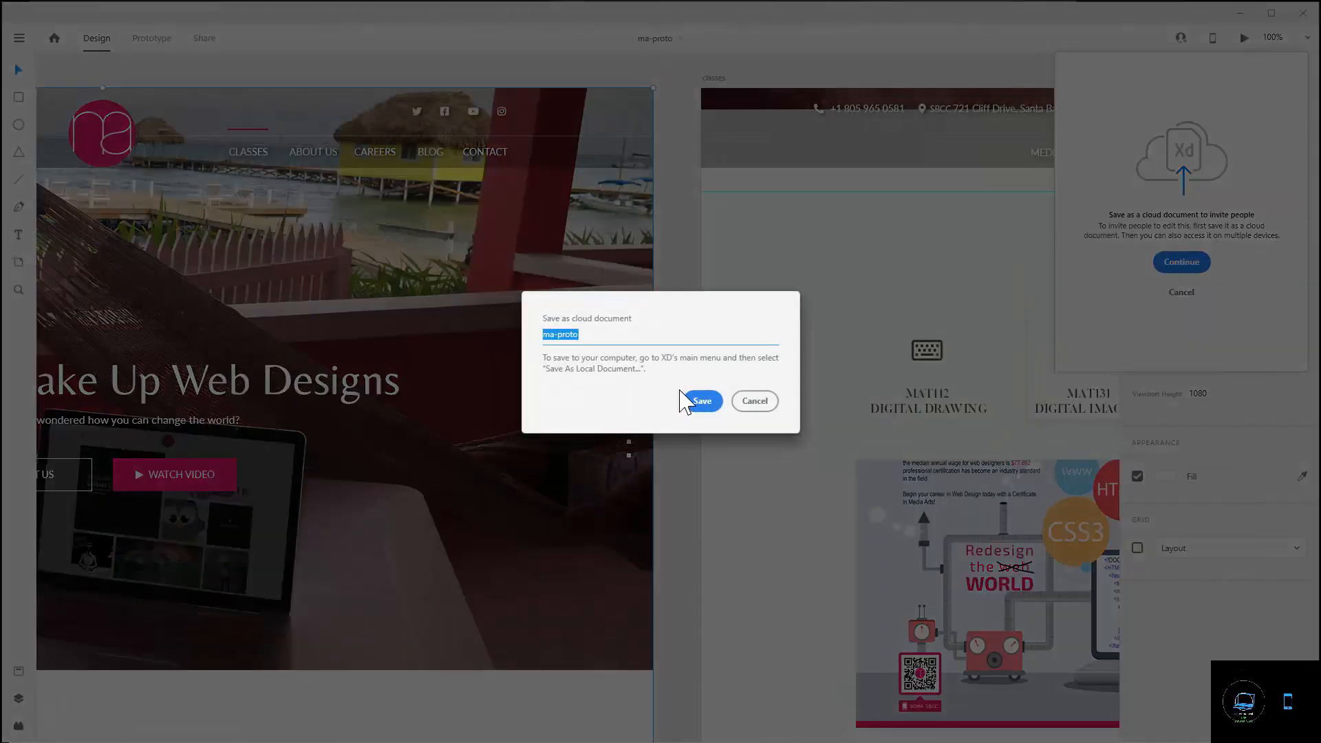
click(699, 402)
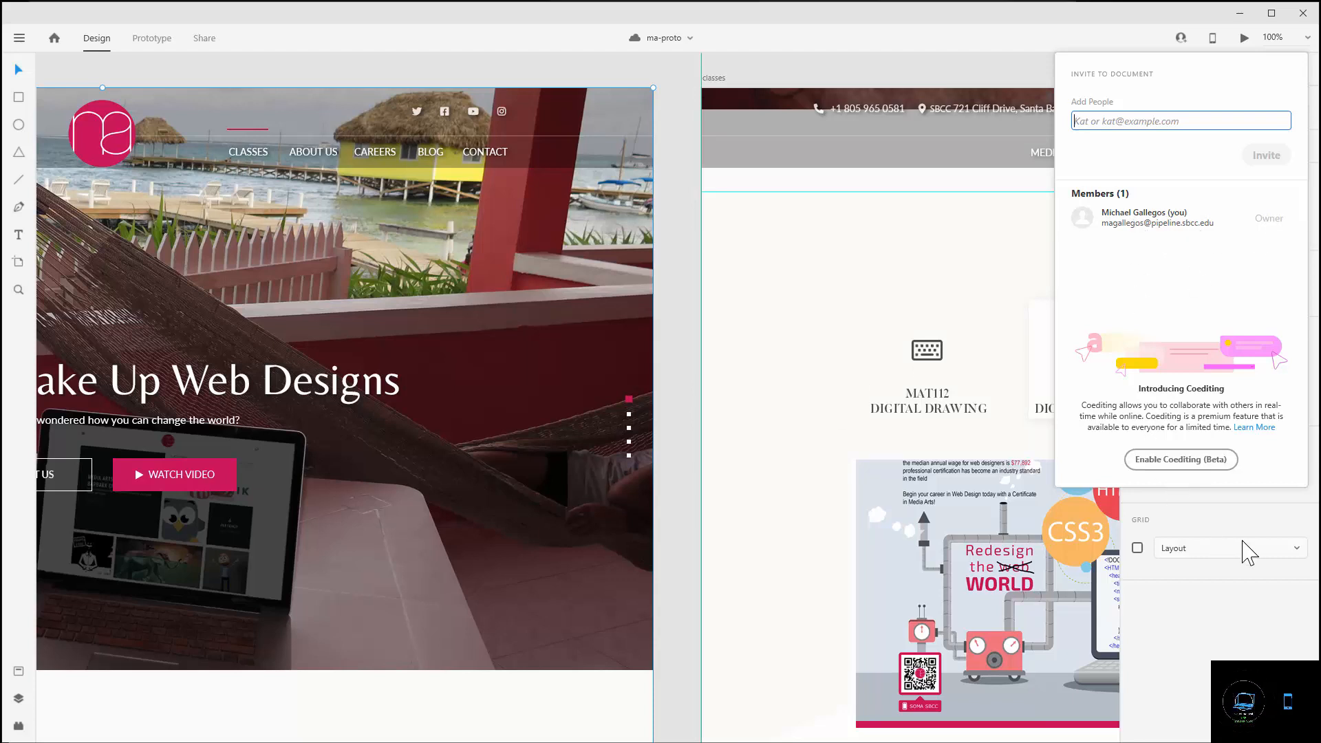
click(1200, 462)
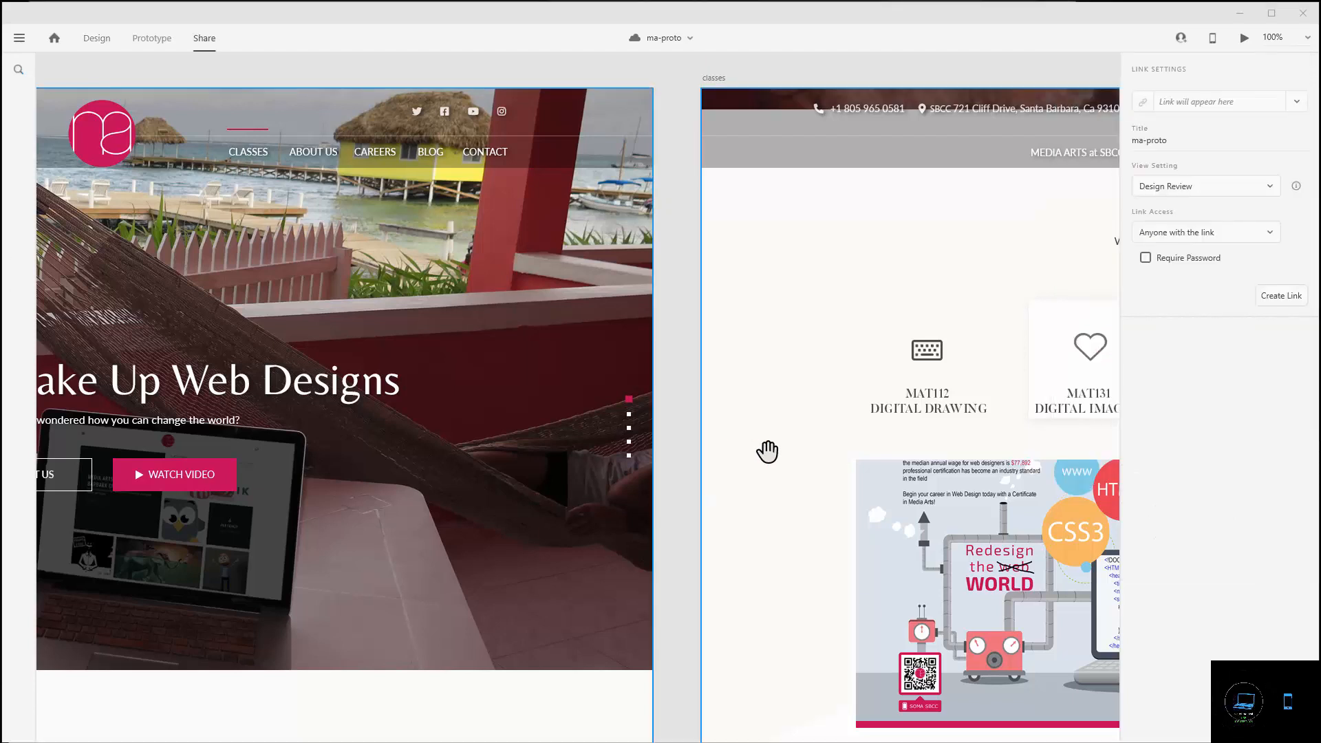
- Try to create a share link for ma-proto with the Design Review view setting and access for anyone with the link
click(96, 39)
click(148, 38)
click(201, 41)
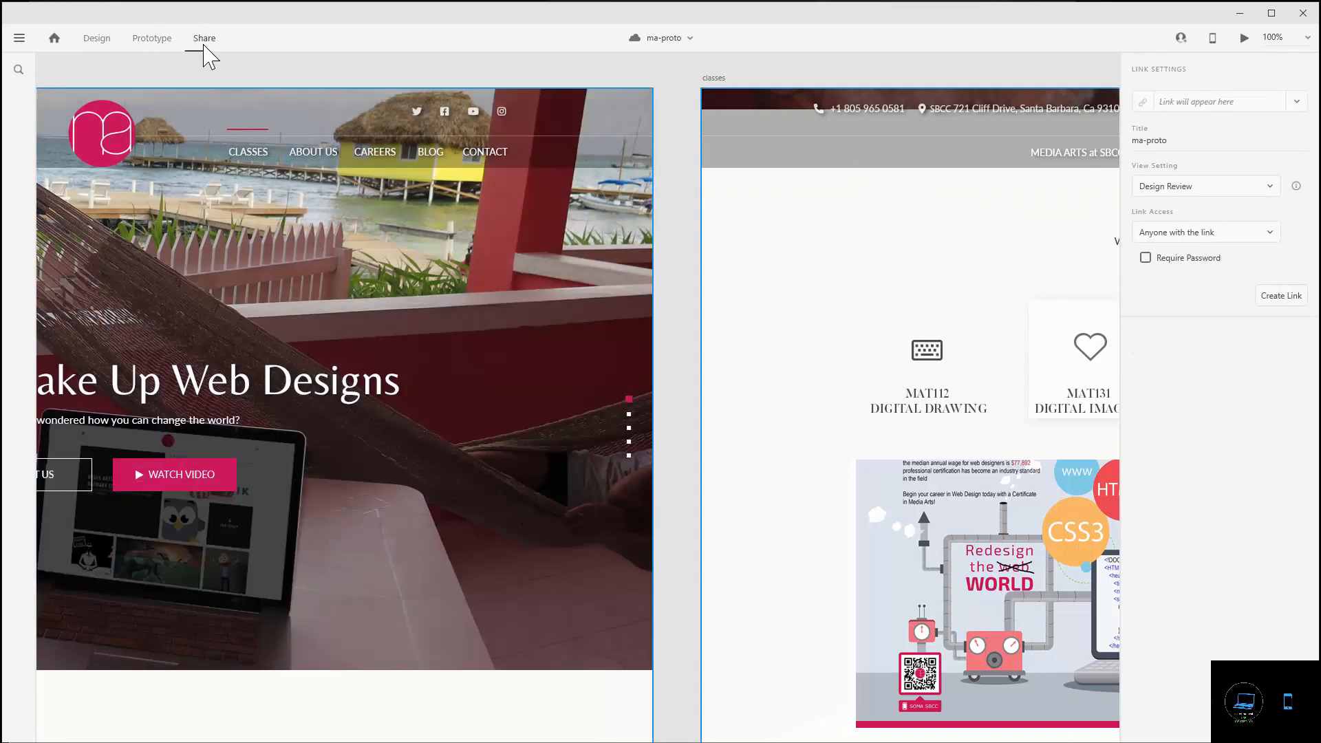
click(1271, 186)
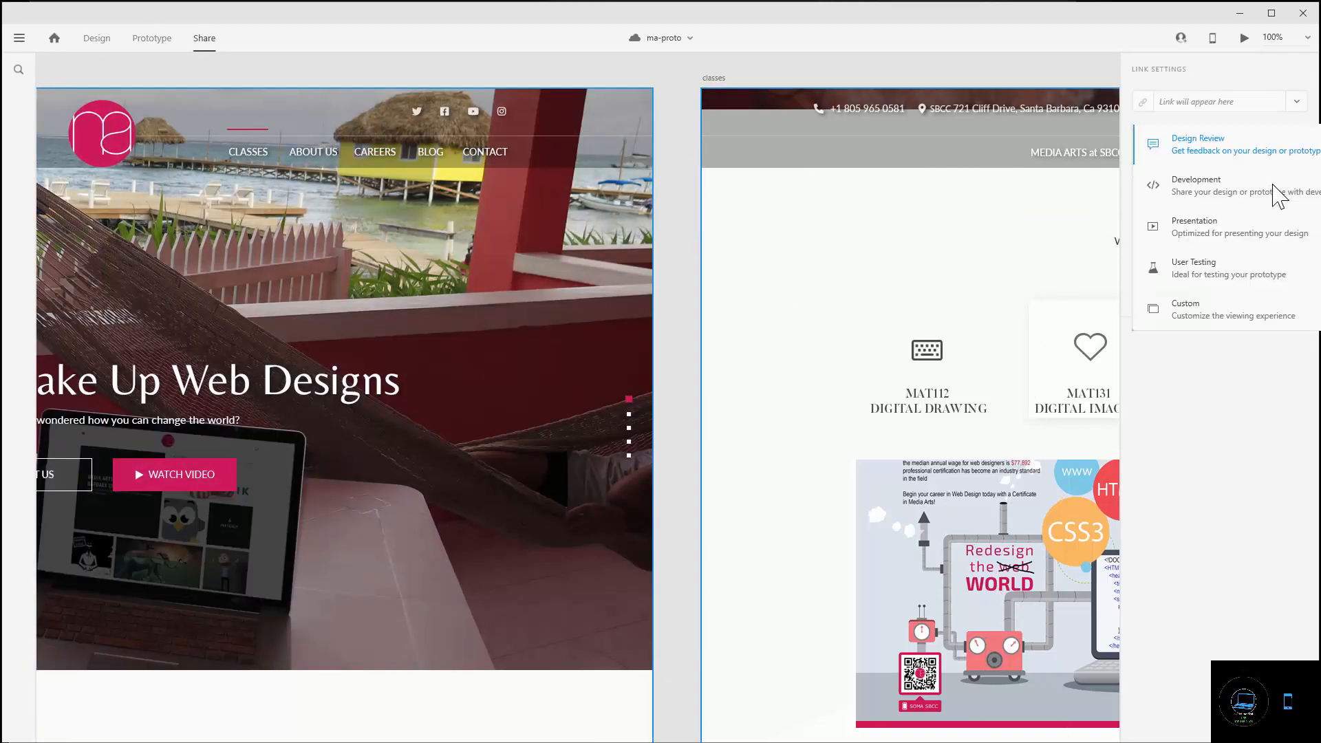
click(1216, 157)
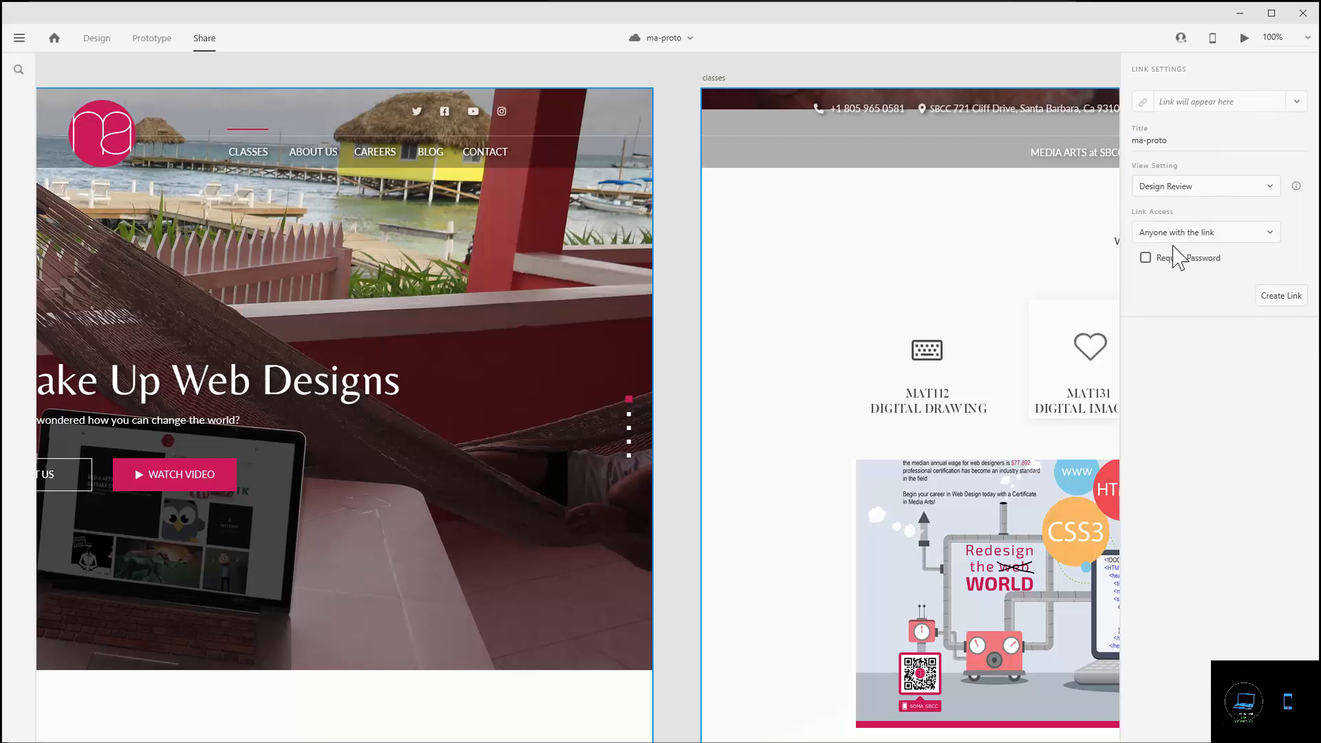
click(1272, 297)
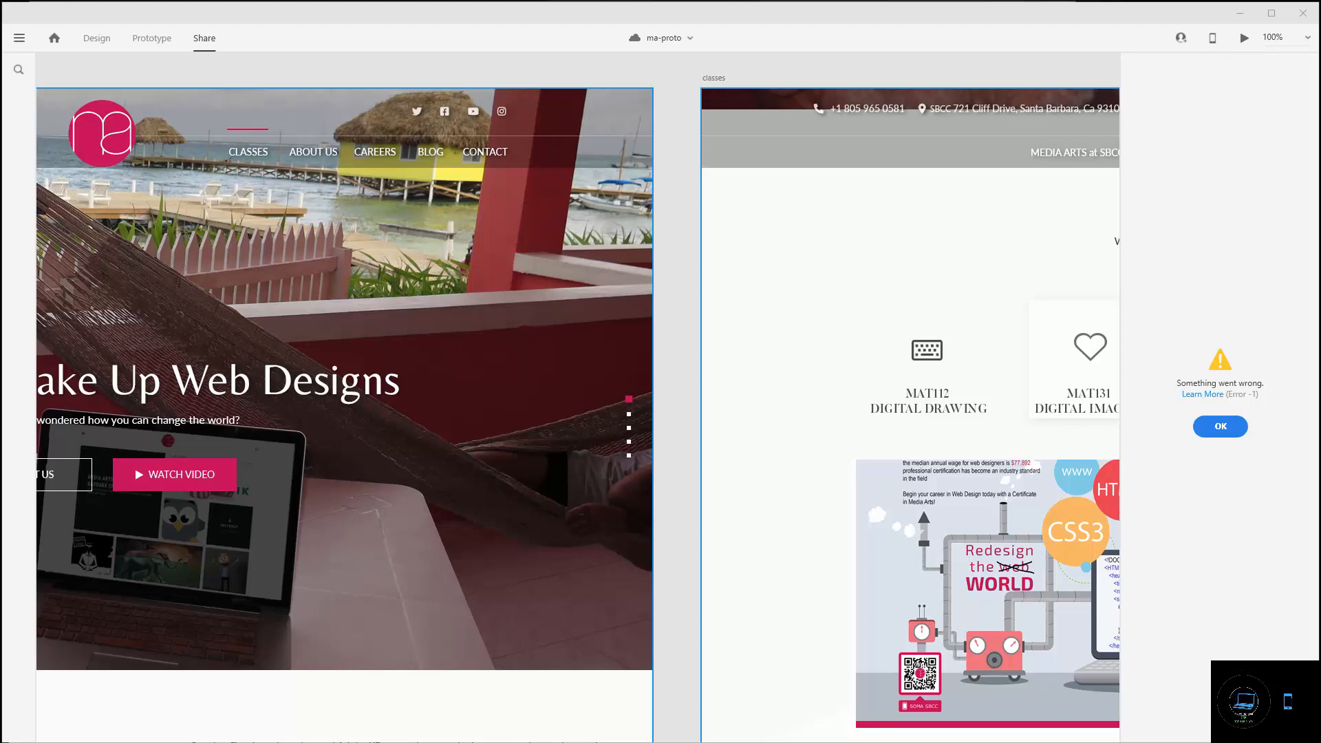
click(1215, 430)
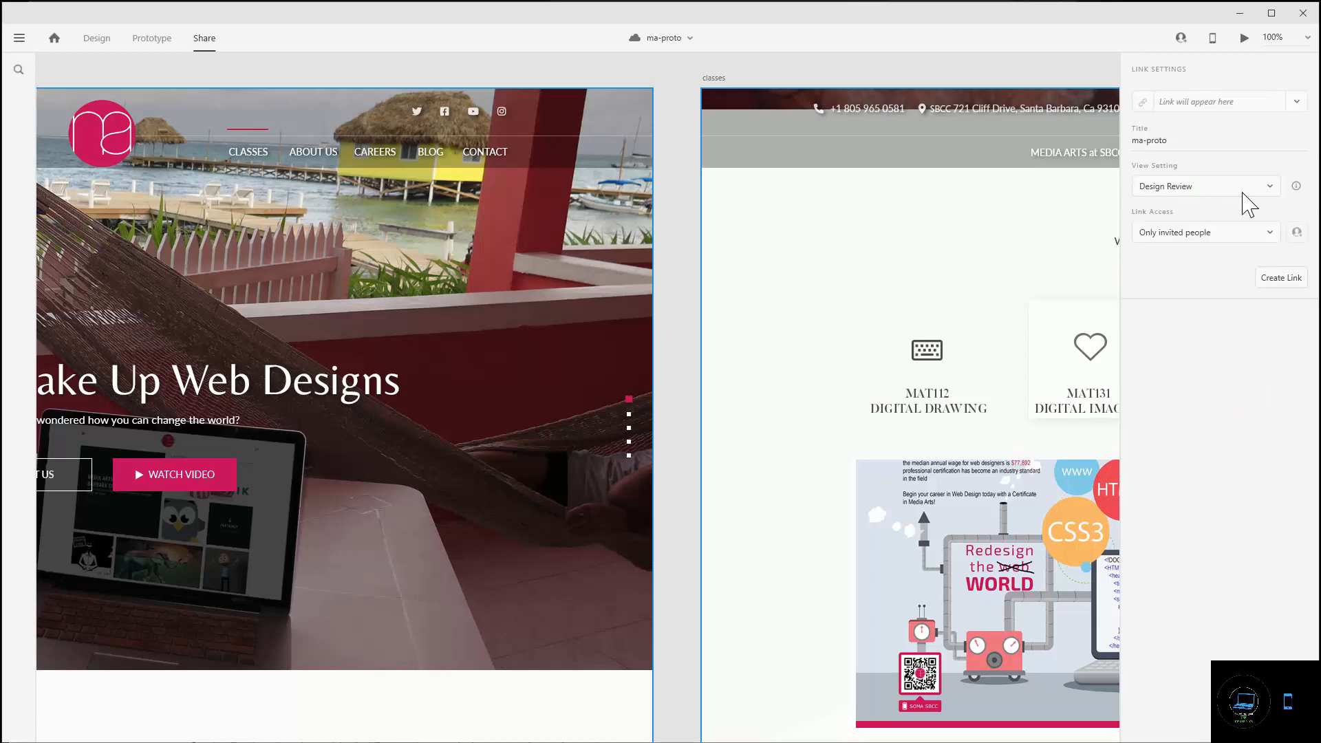
- Open the management of the document's links and set the link access to Anyone with the link, without requiring a password
click(1299, 106)
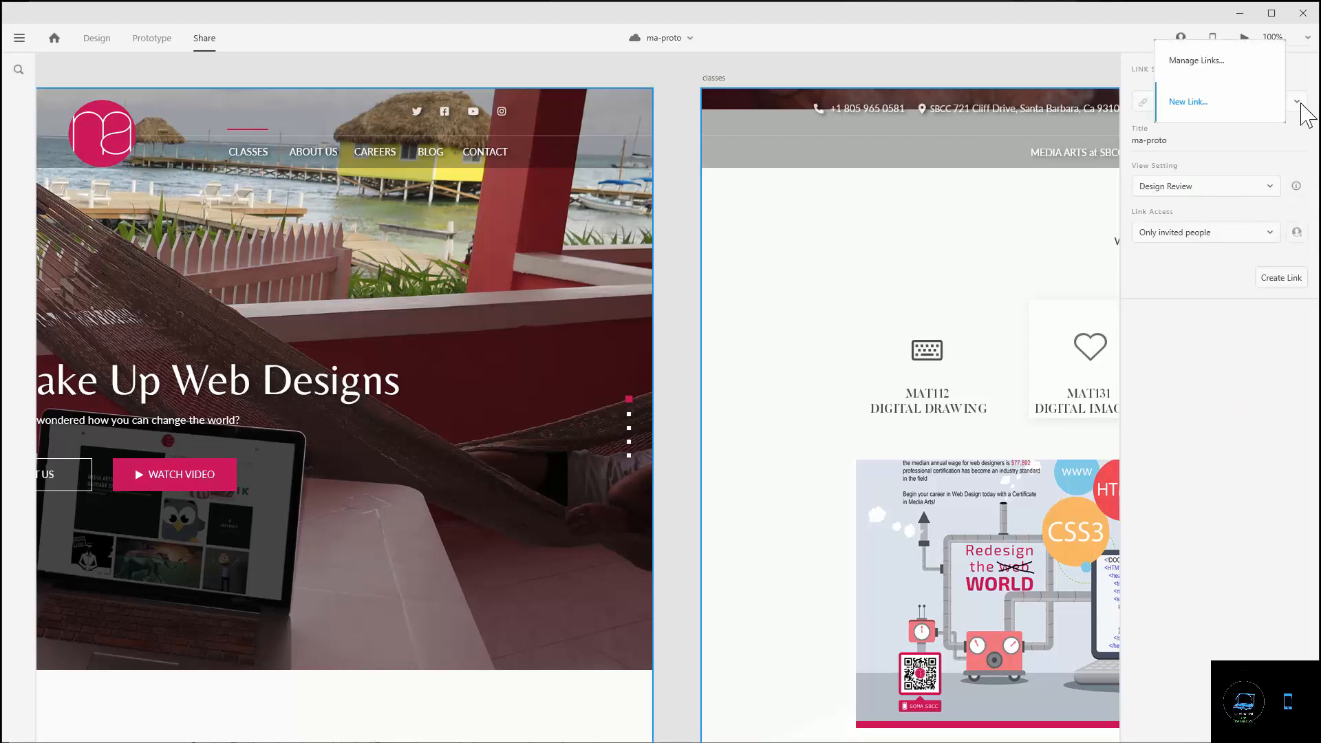
click(1216, 59)
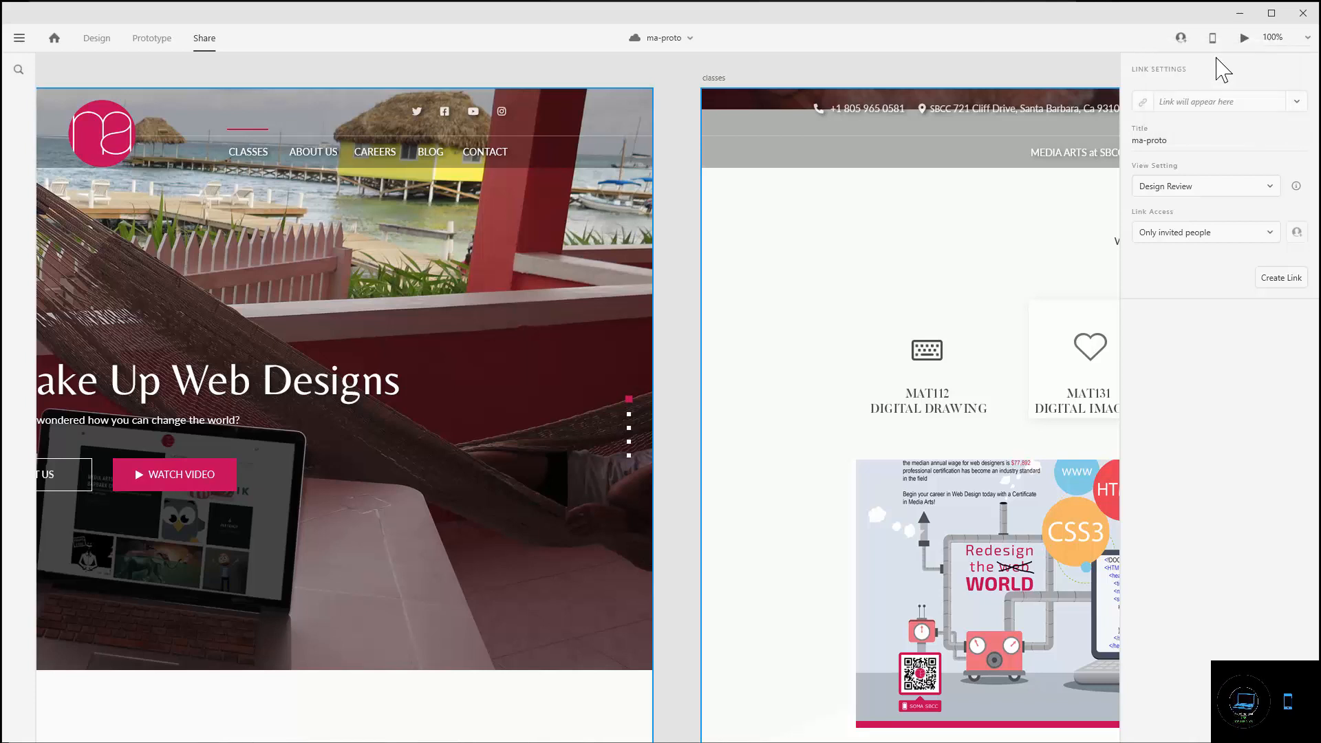
click(1277, 233)
click(1225, 205)
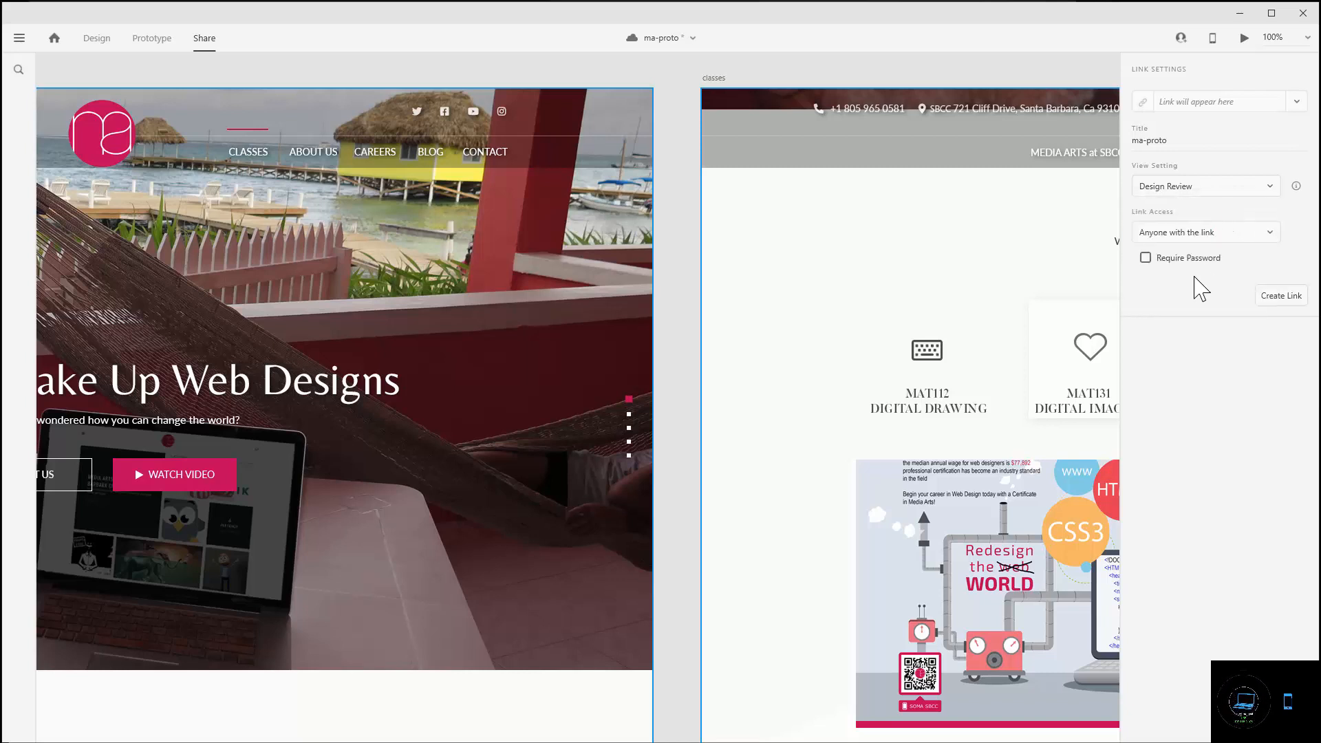
click(1154, 260)
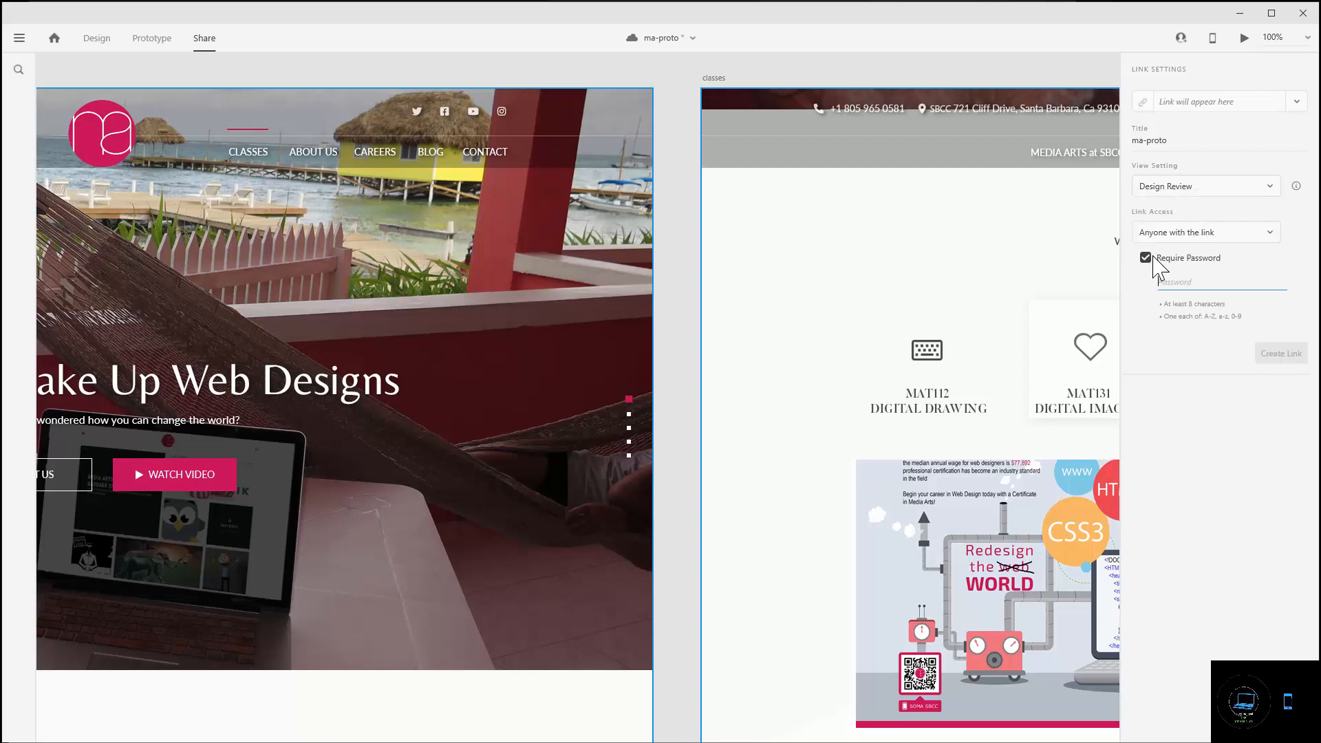
click(1153, 258)
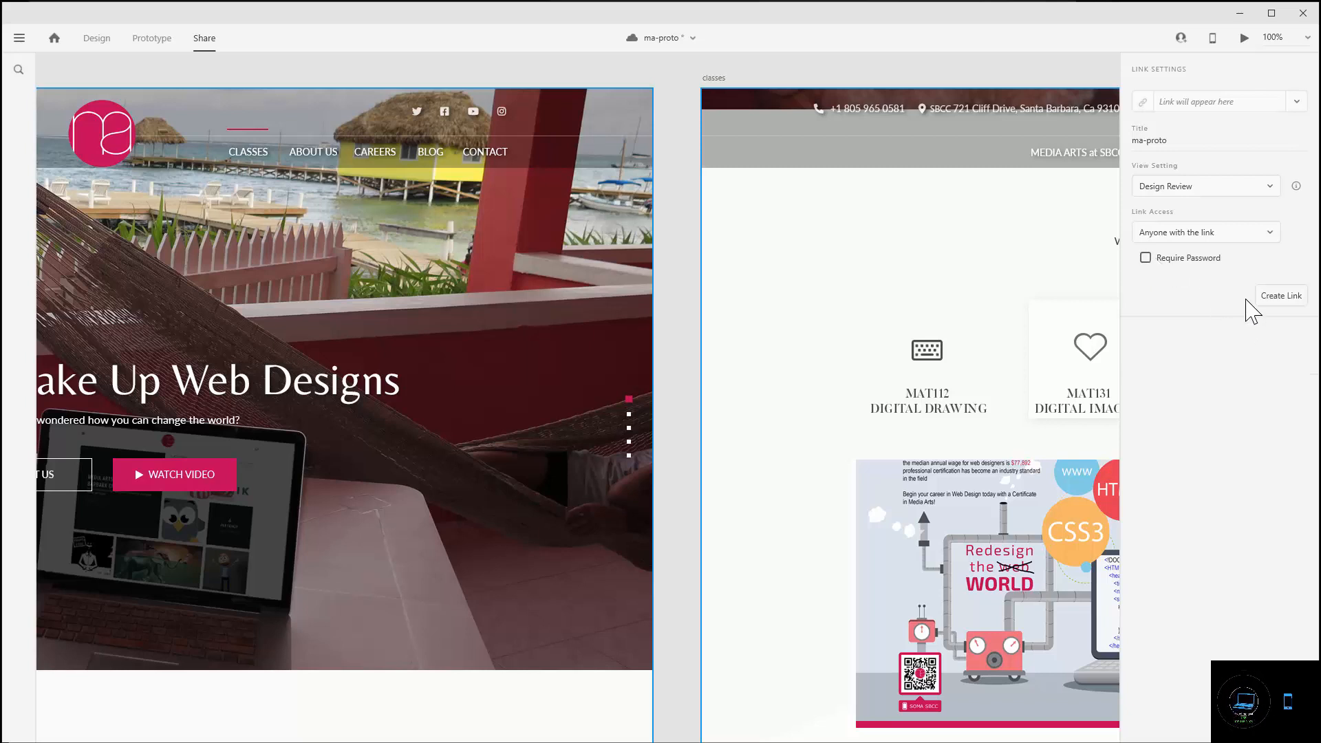